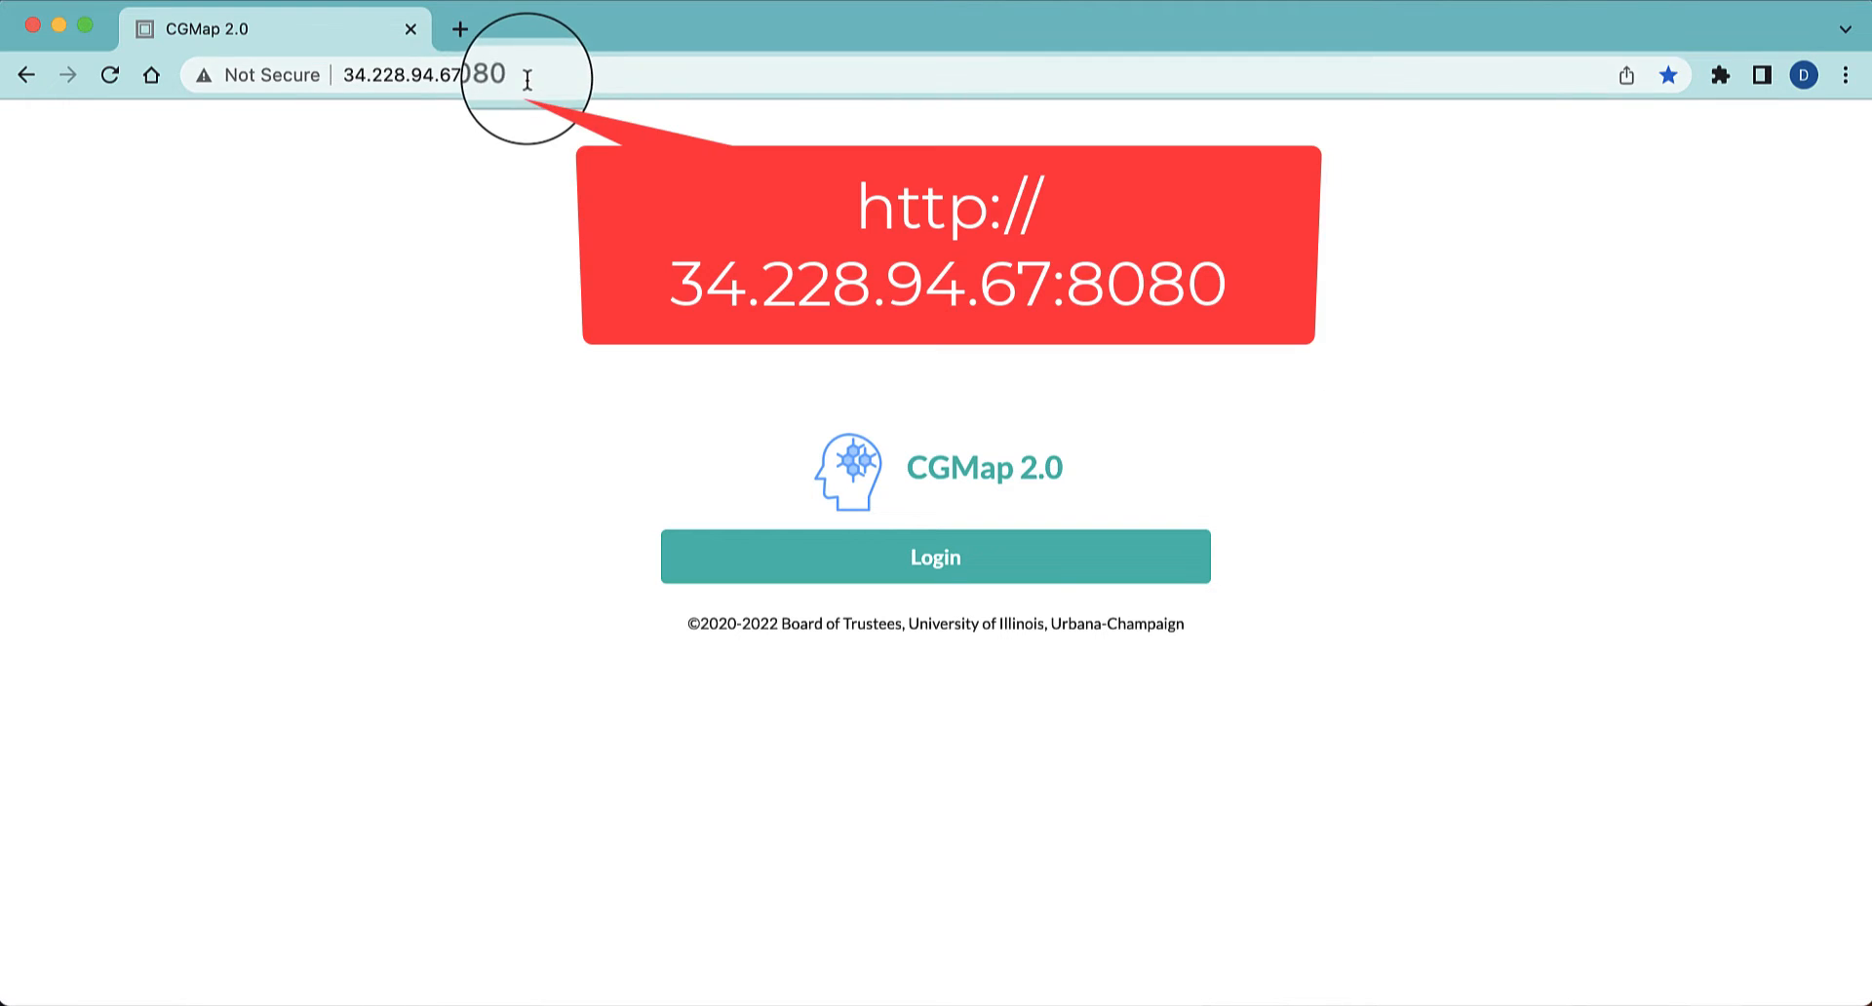
Log in to CGMap 2.0 at 34.228.94.67:8080 and open the admin list of publishers for works
{"action": "left_click_drag", "start_coordinate": [527, 80], "coordinate": [340, 98]}
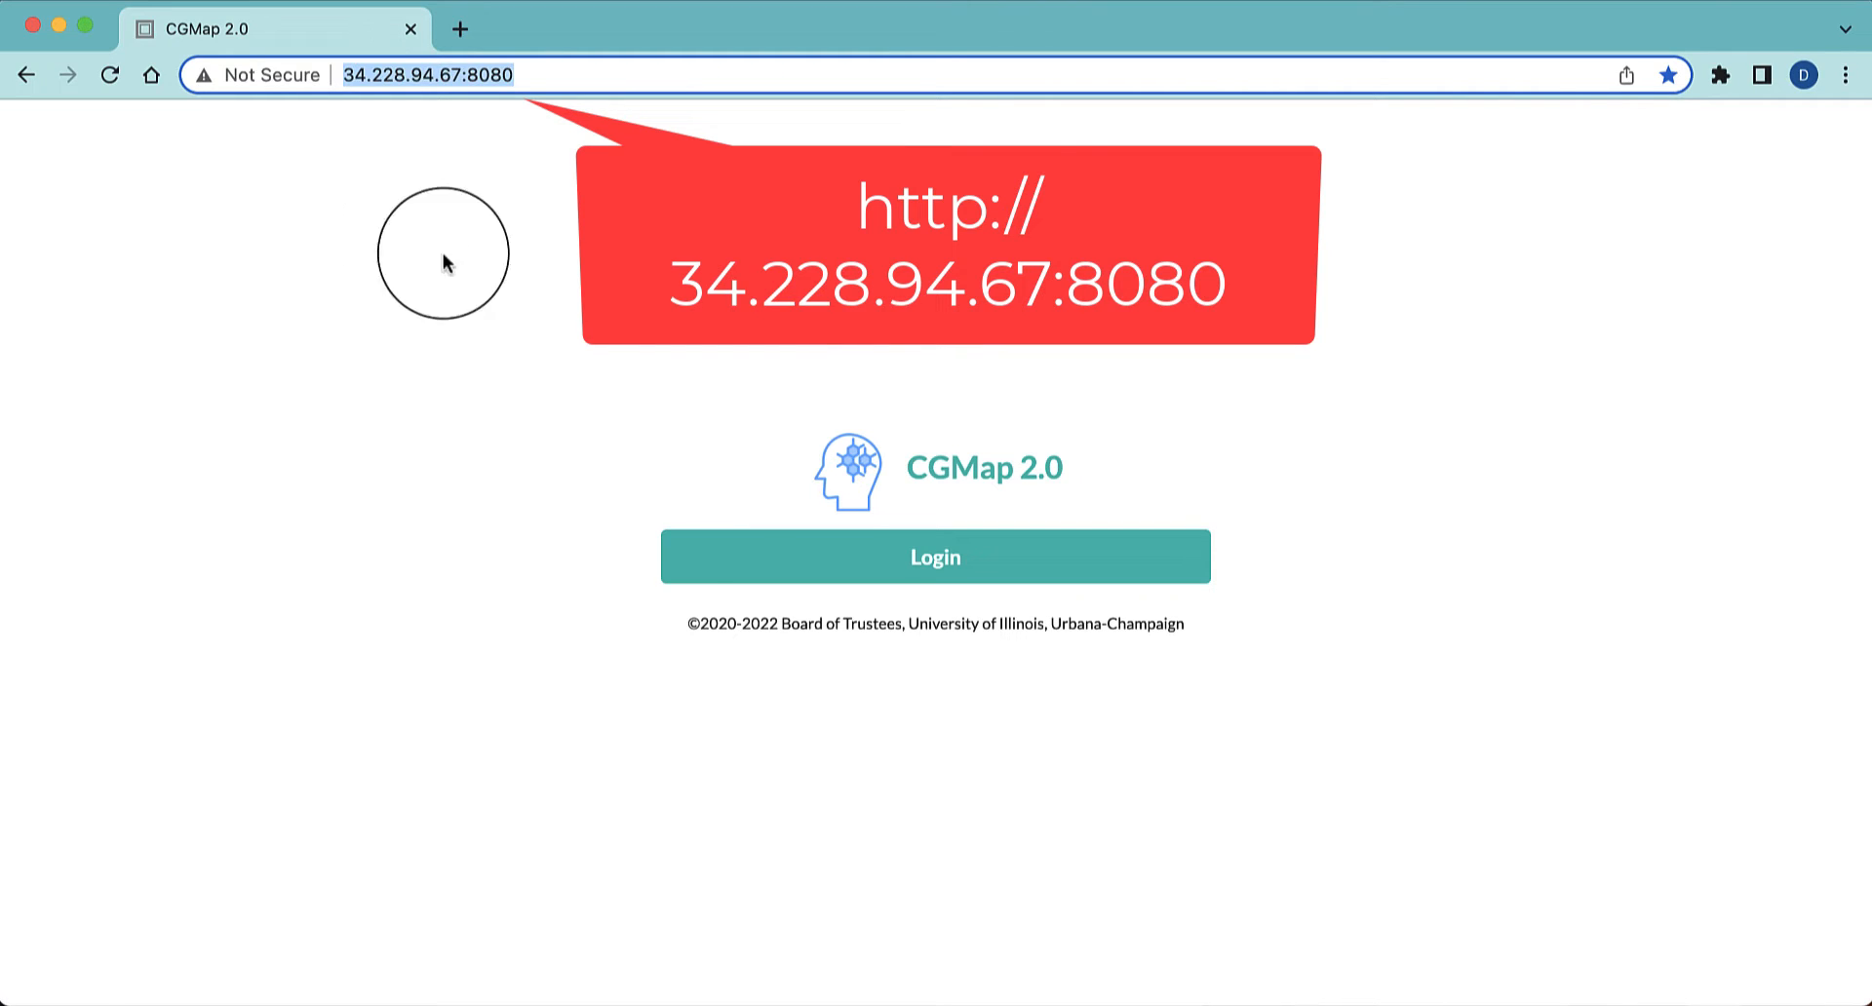
{"action": "left_click", "coordinate": [838, 555]}
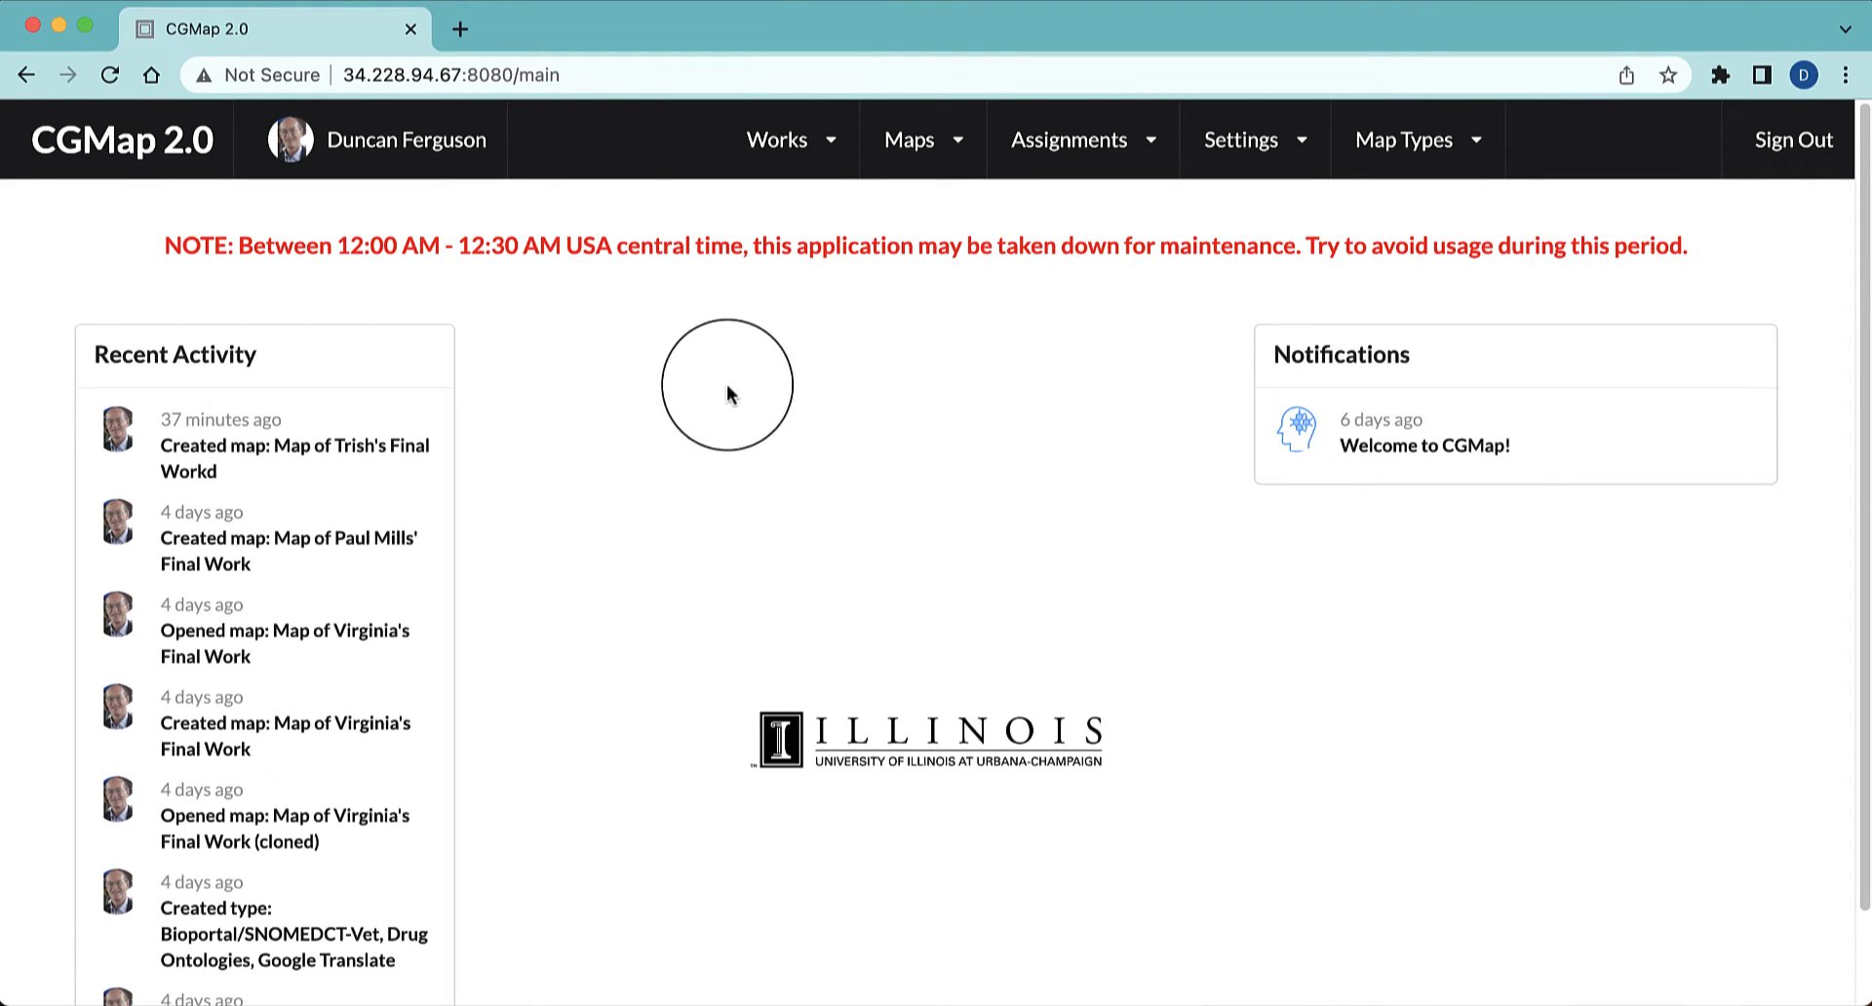
{"action": "left_click", "coordinate": [805, 147]}
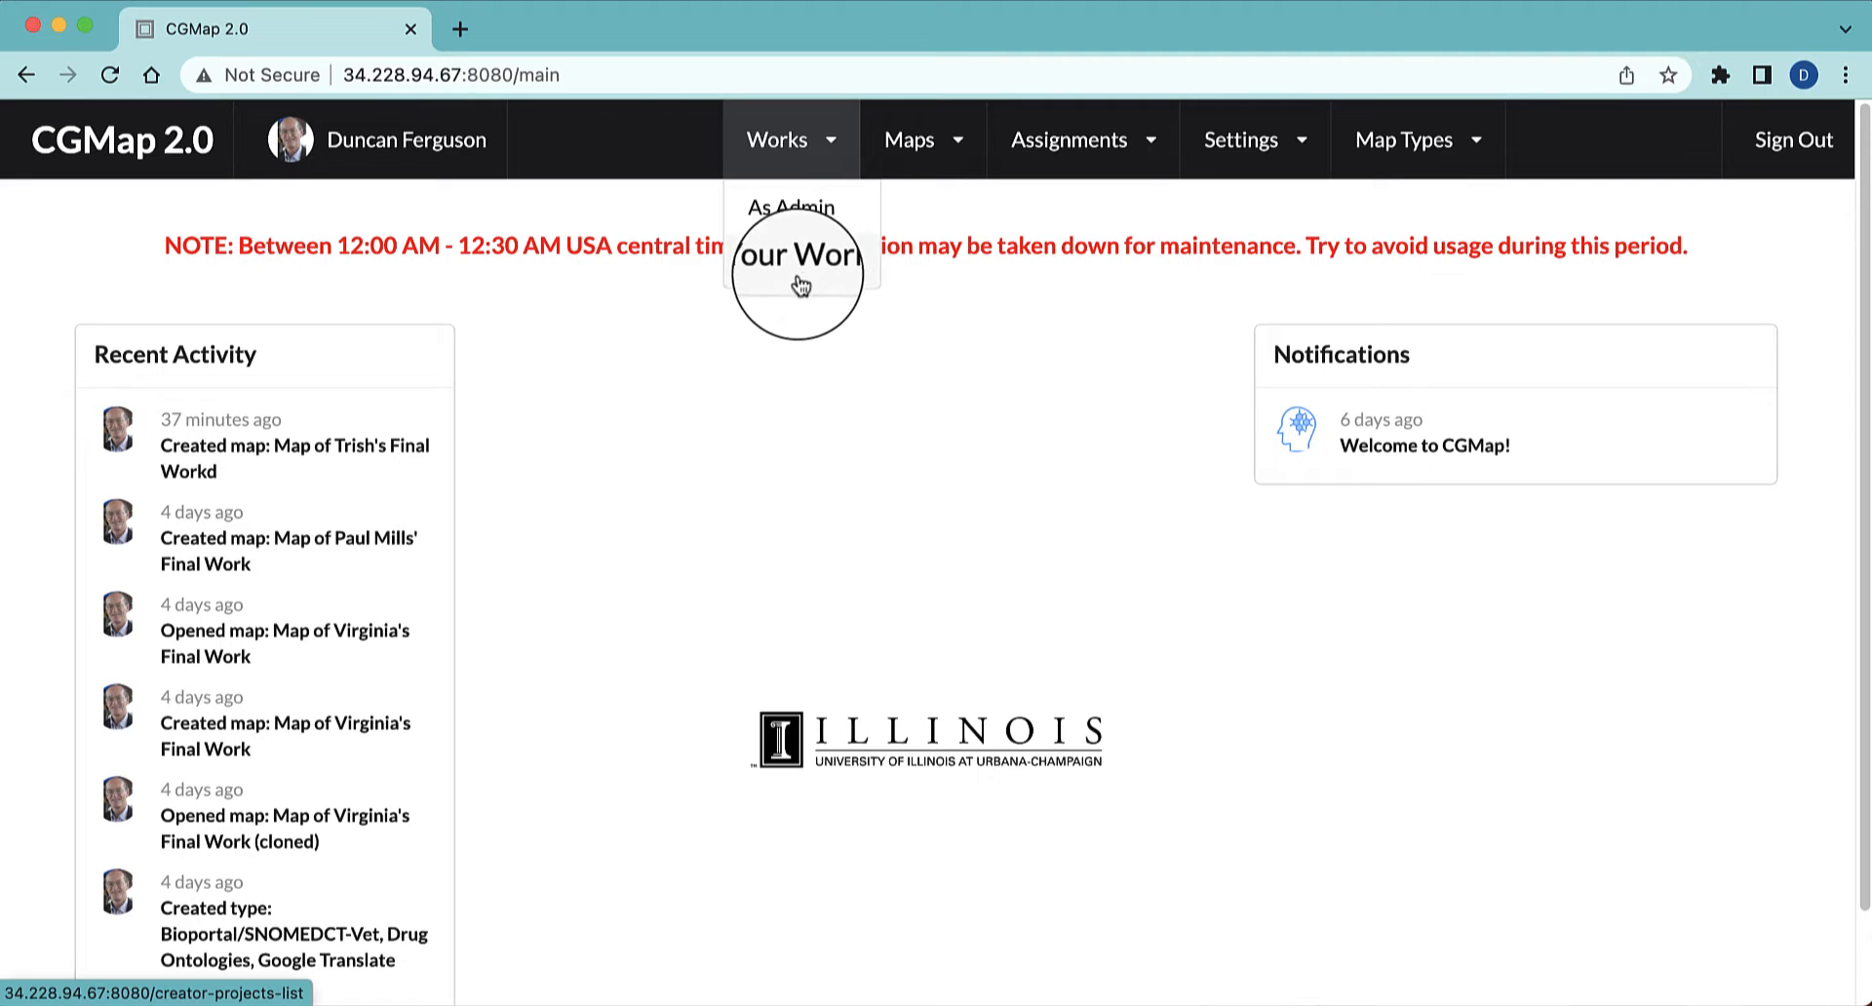
{"action": "left_click", "coordinate": [817, 204]}
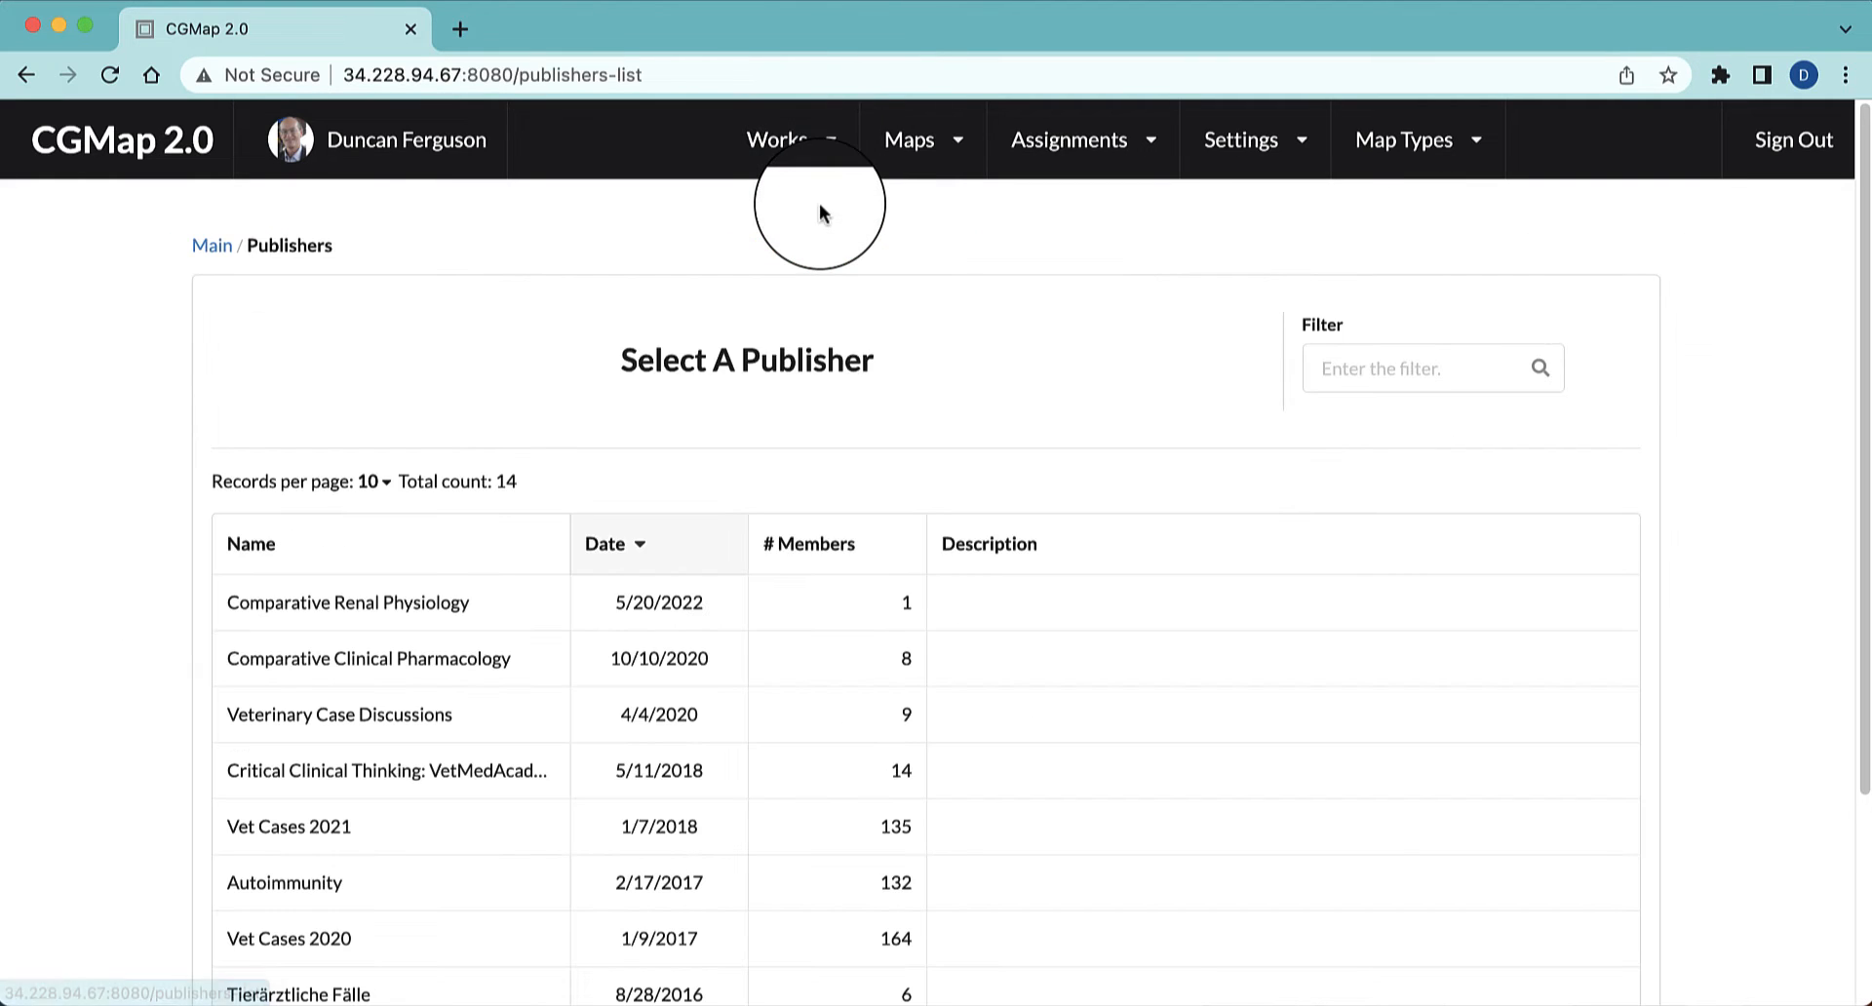
Open version 3 of the second-listed author's work from Comparative Clinical Pharmacology, project Copy of Day 1 Competency Reflections
{"action": "left_click", "coordinate": [419, 660]}
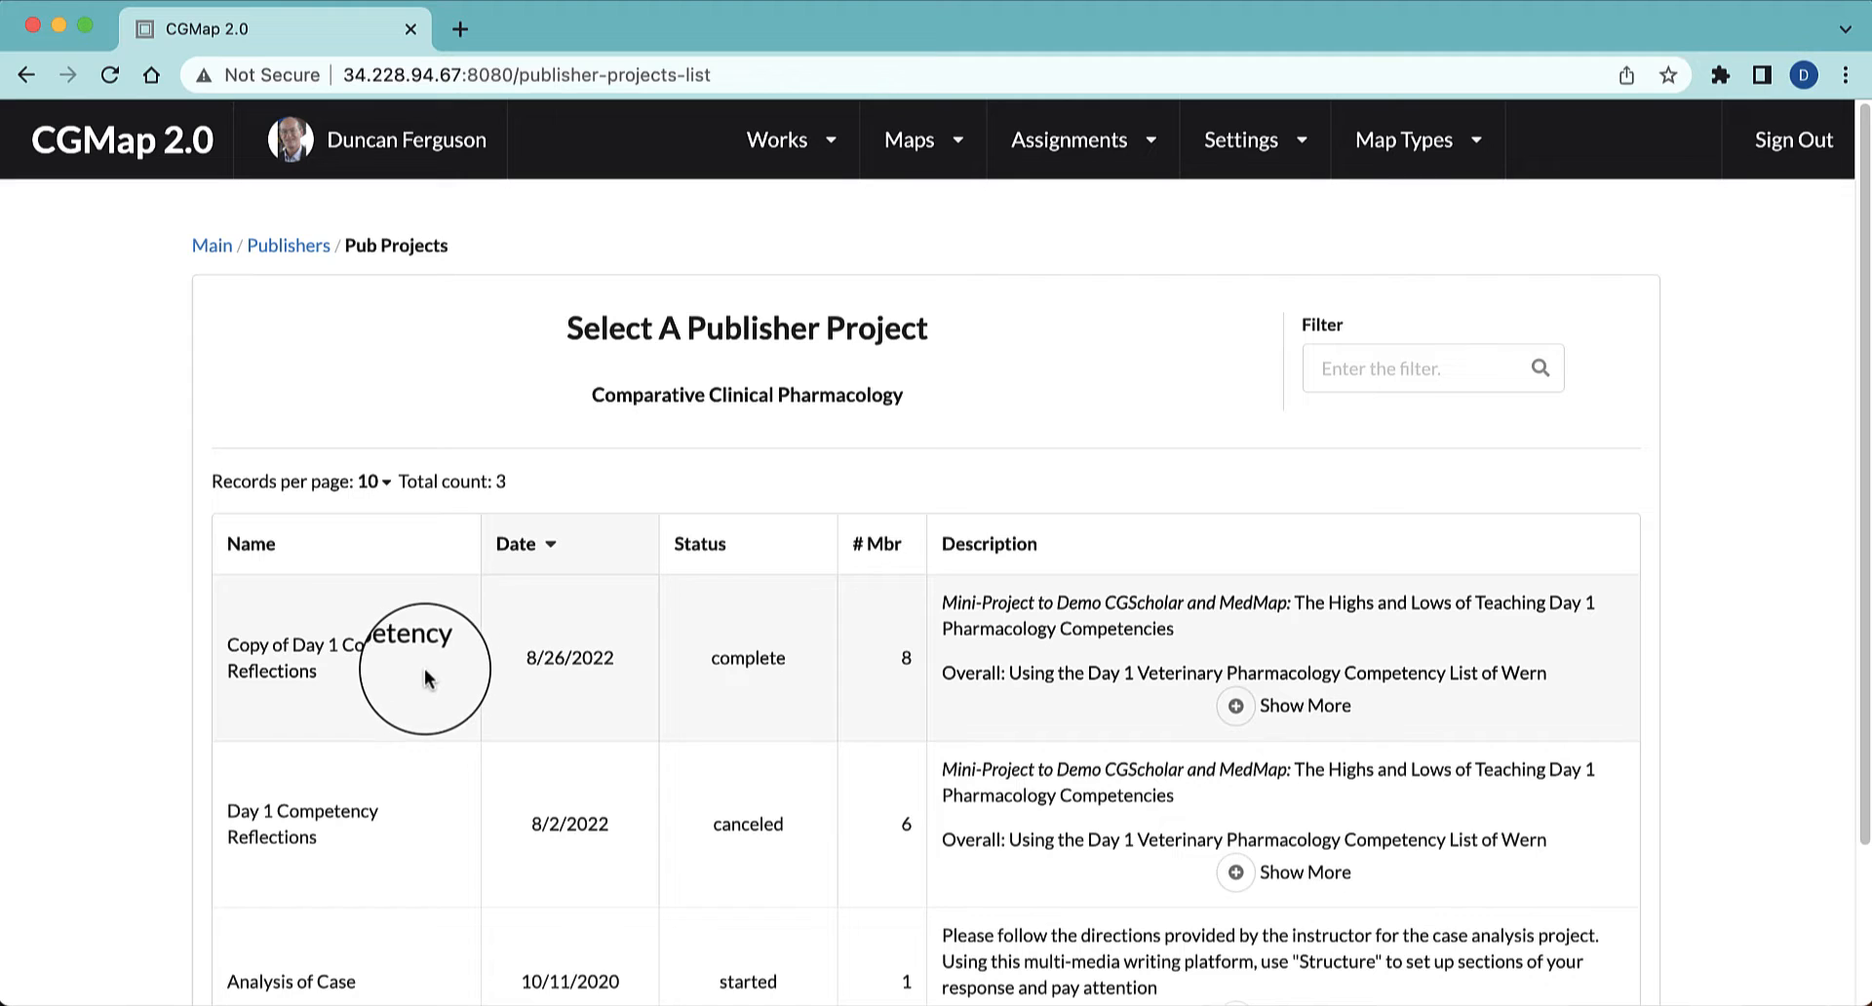
{"action": "left_click", "coordinate": [389, 643]}
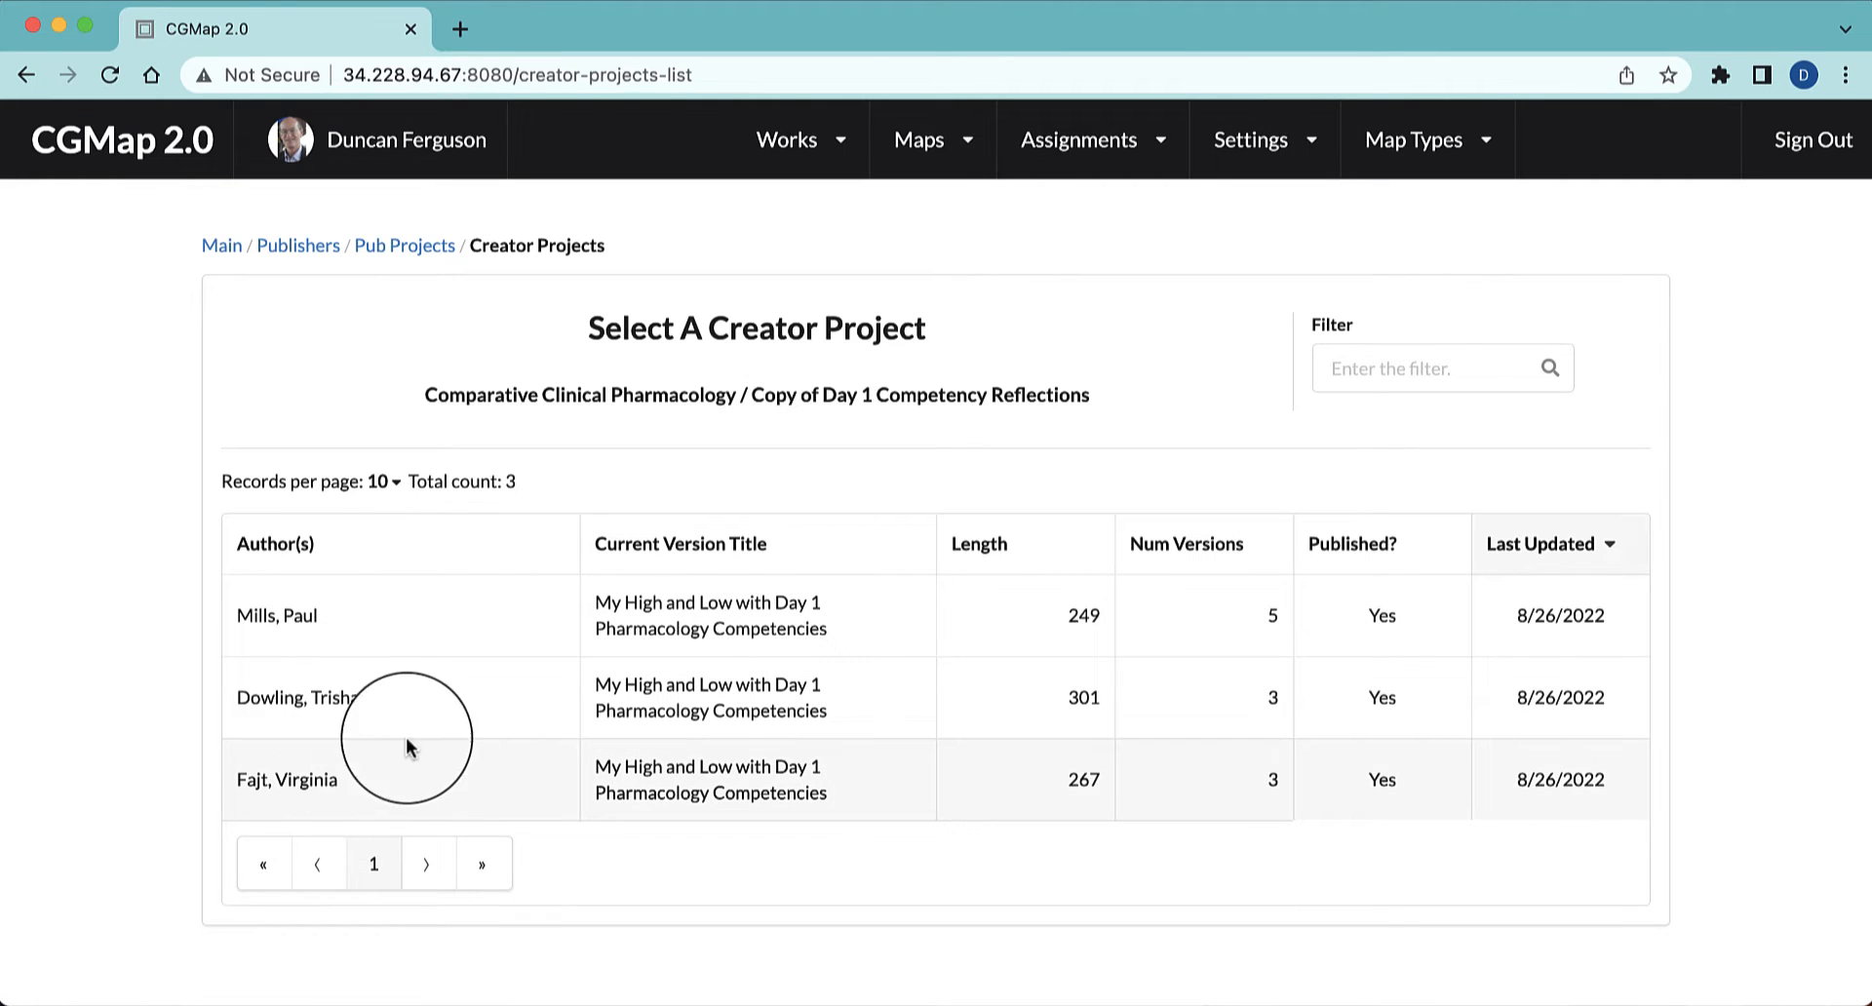
{"action": "left_click", "coordinate": [338, 696]}
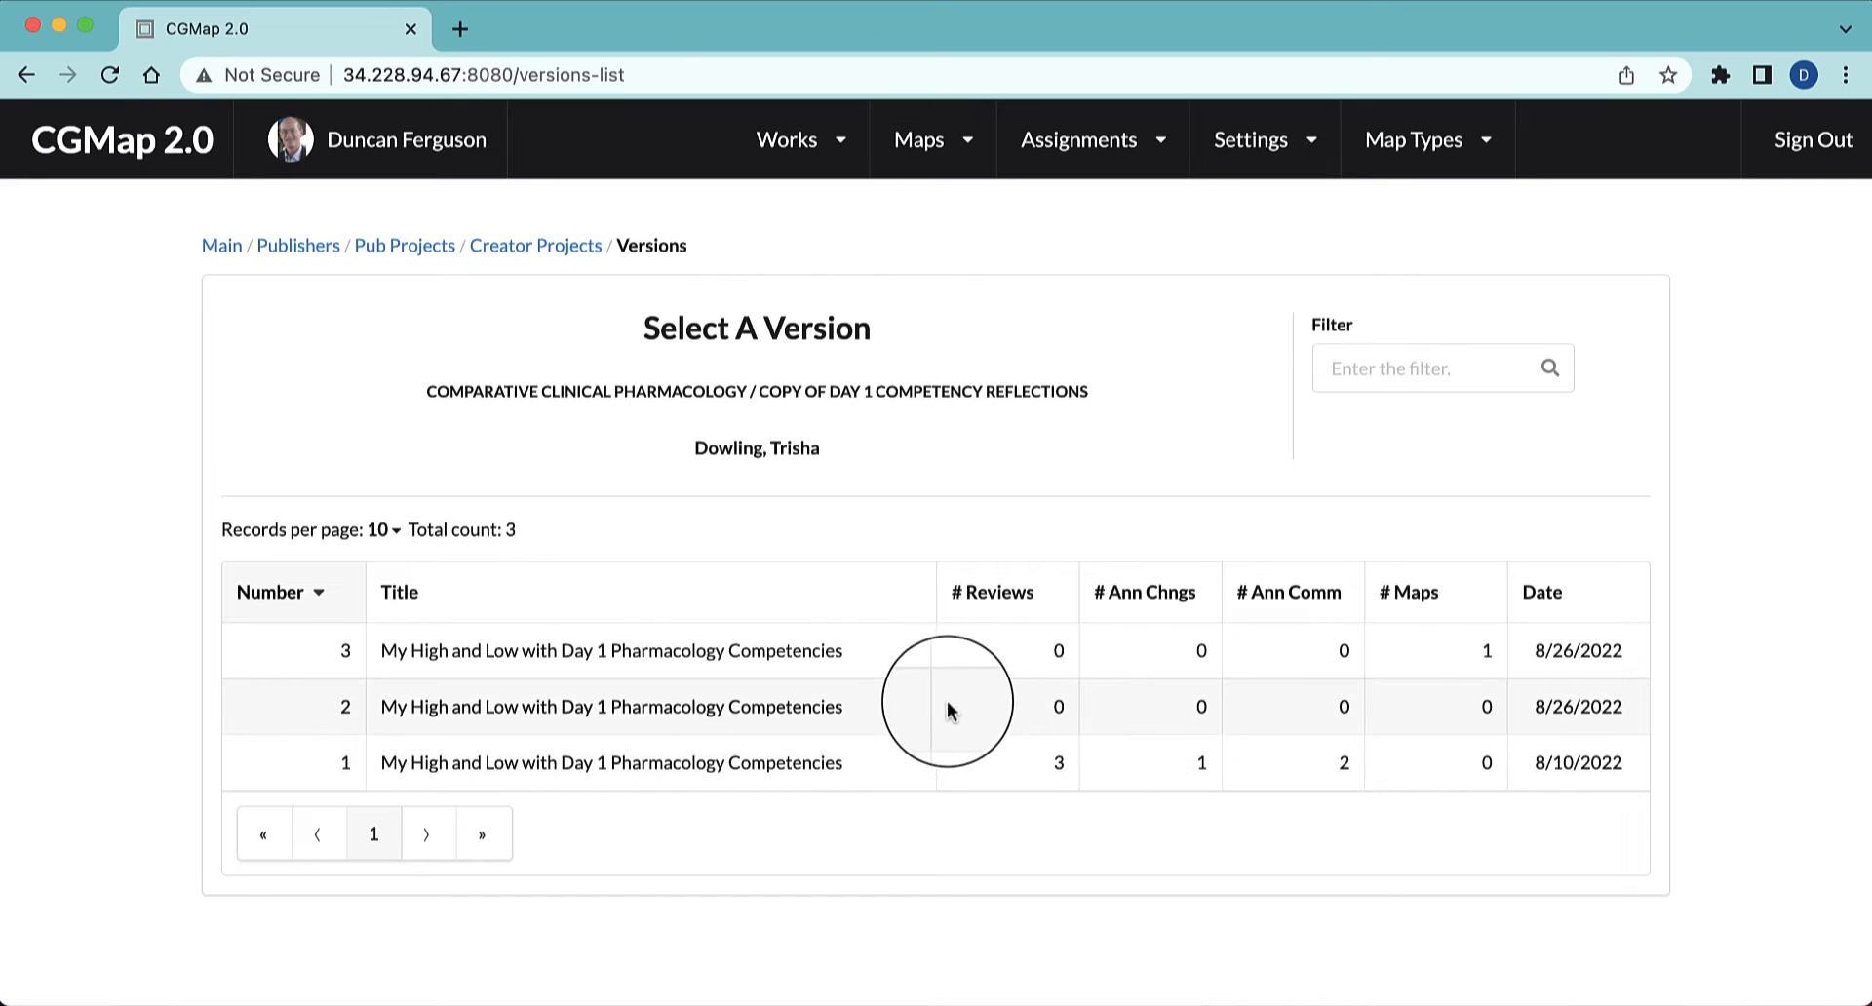
{"action": "left_click", "coordinate": [1014, 647]}
{"action": "scroll", "coordinate": [1119, 593], "scroll_direction": "down", "scroll_amount": 7}
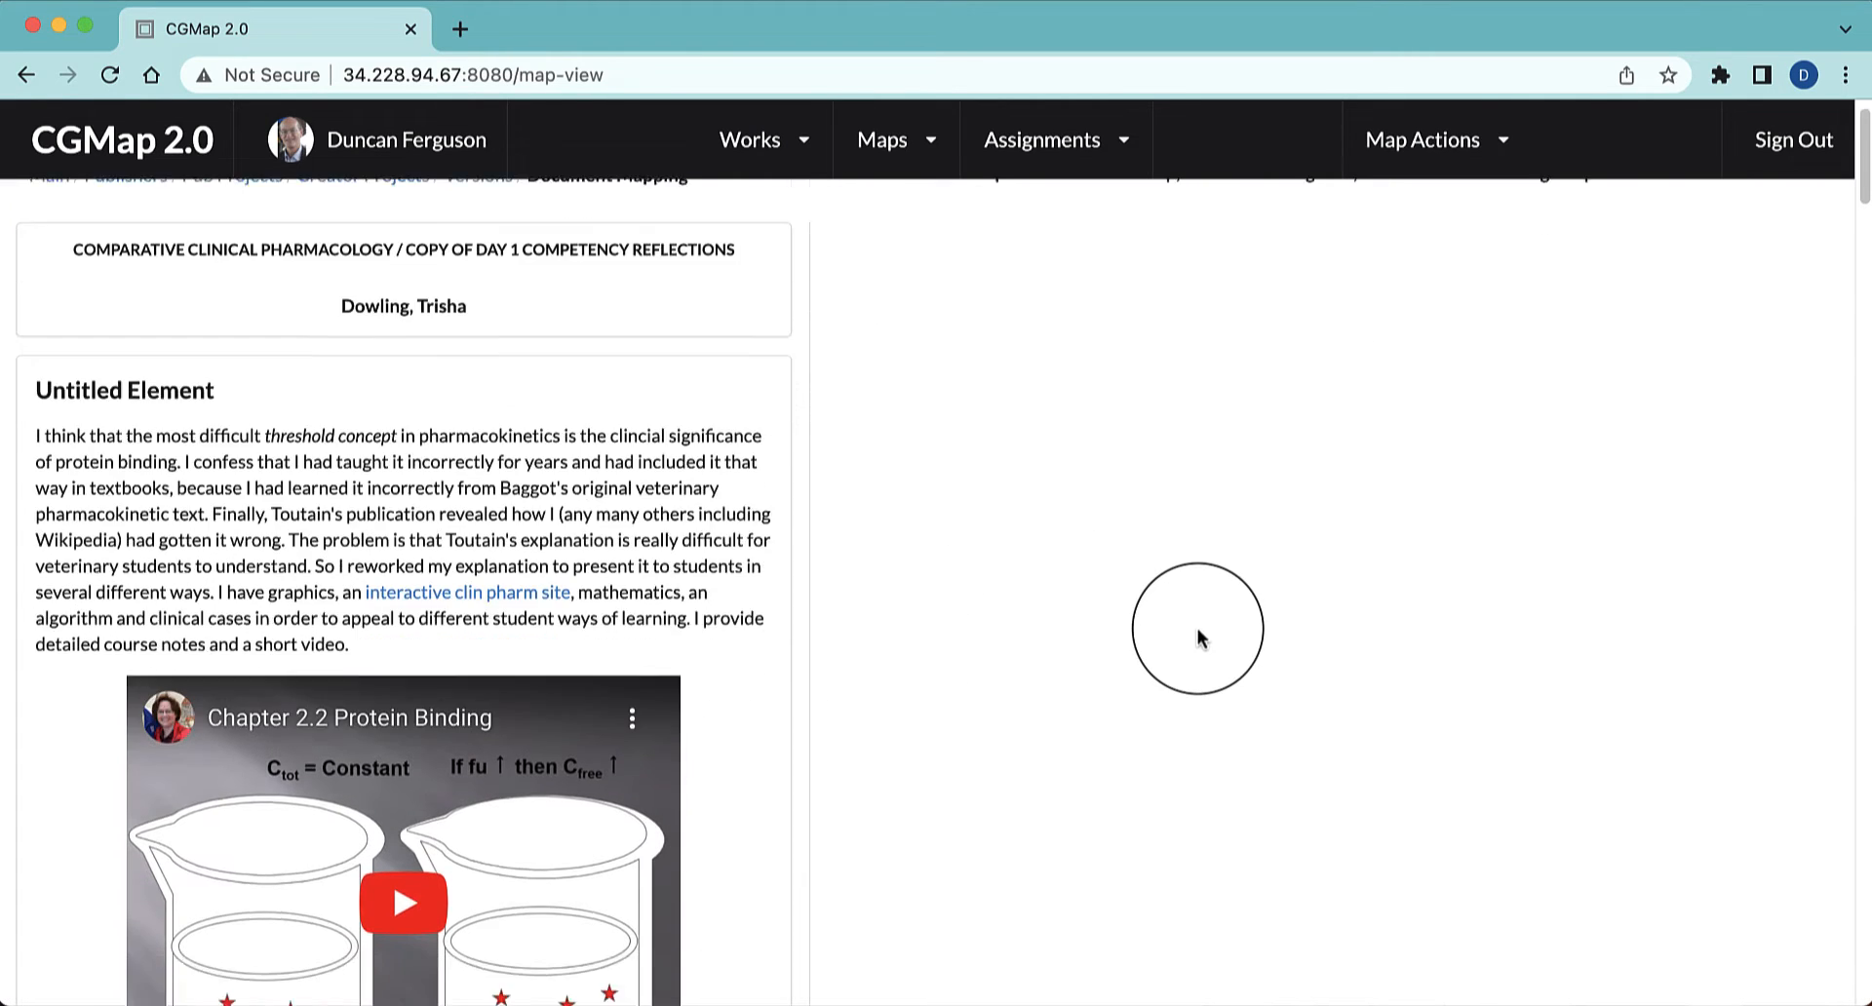
{"action": "scroll", "coordinate": [1197, 636], "scroll_direction": "up", "scroll_amount": 7}
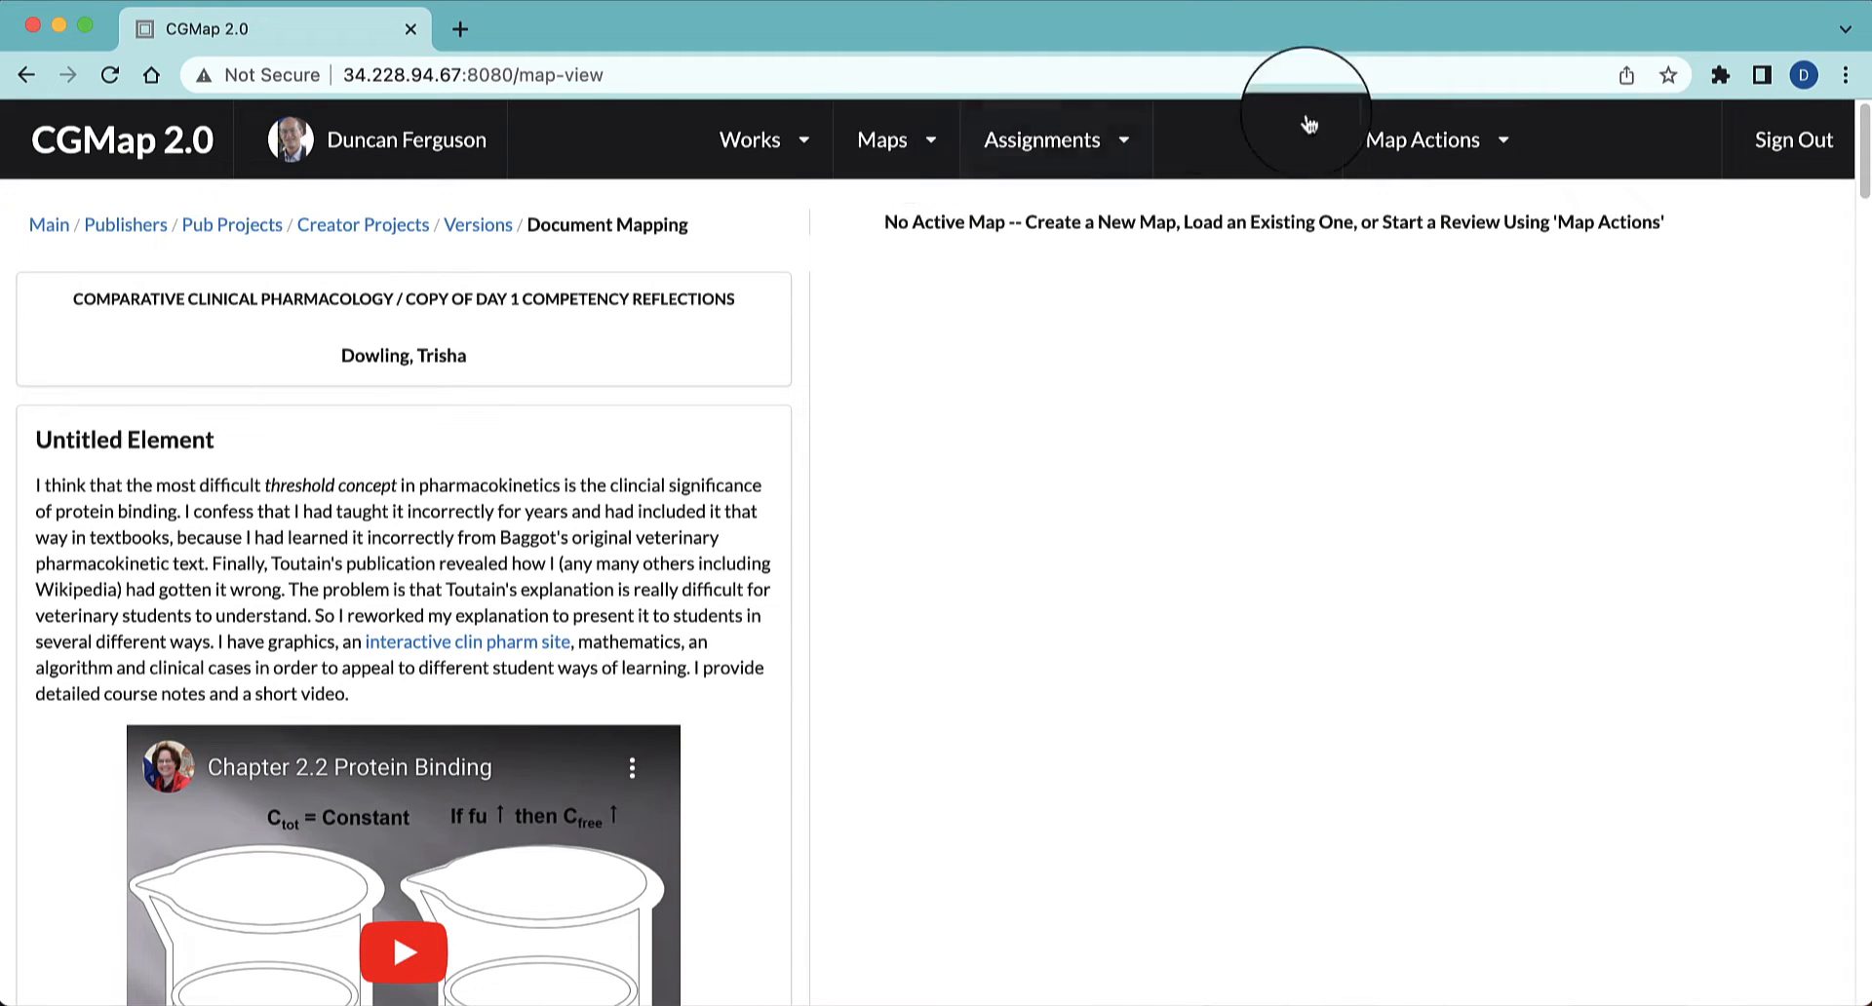
Start a new map for the document and name it as the map of the author's final work, ending in "Final Work"
{"action": "left_click", "coordinate": [1501, 144]}
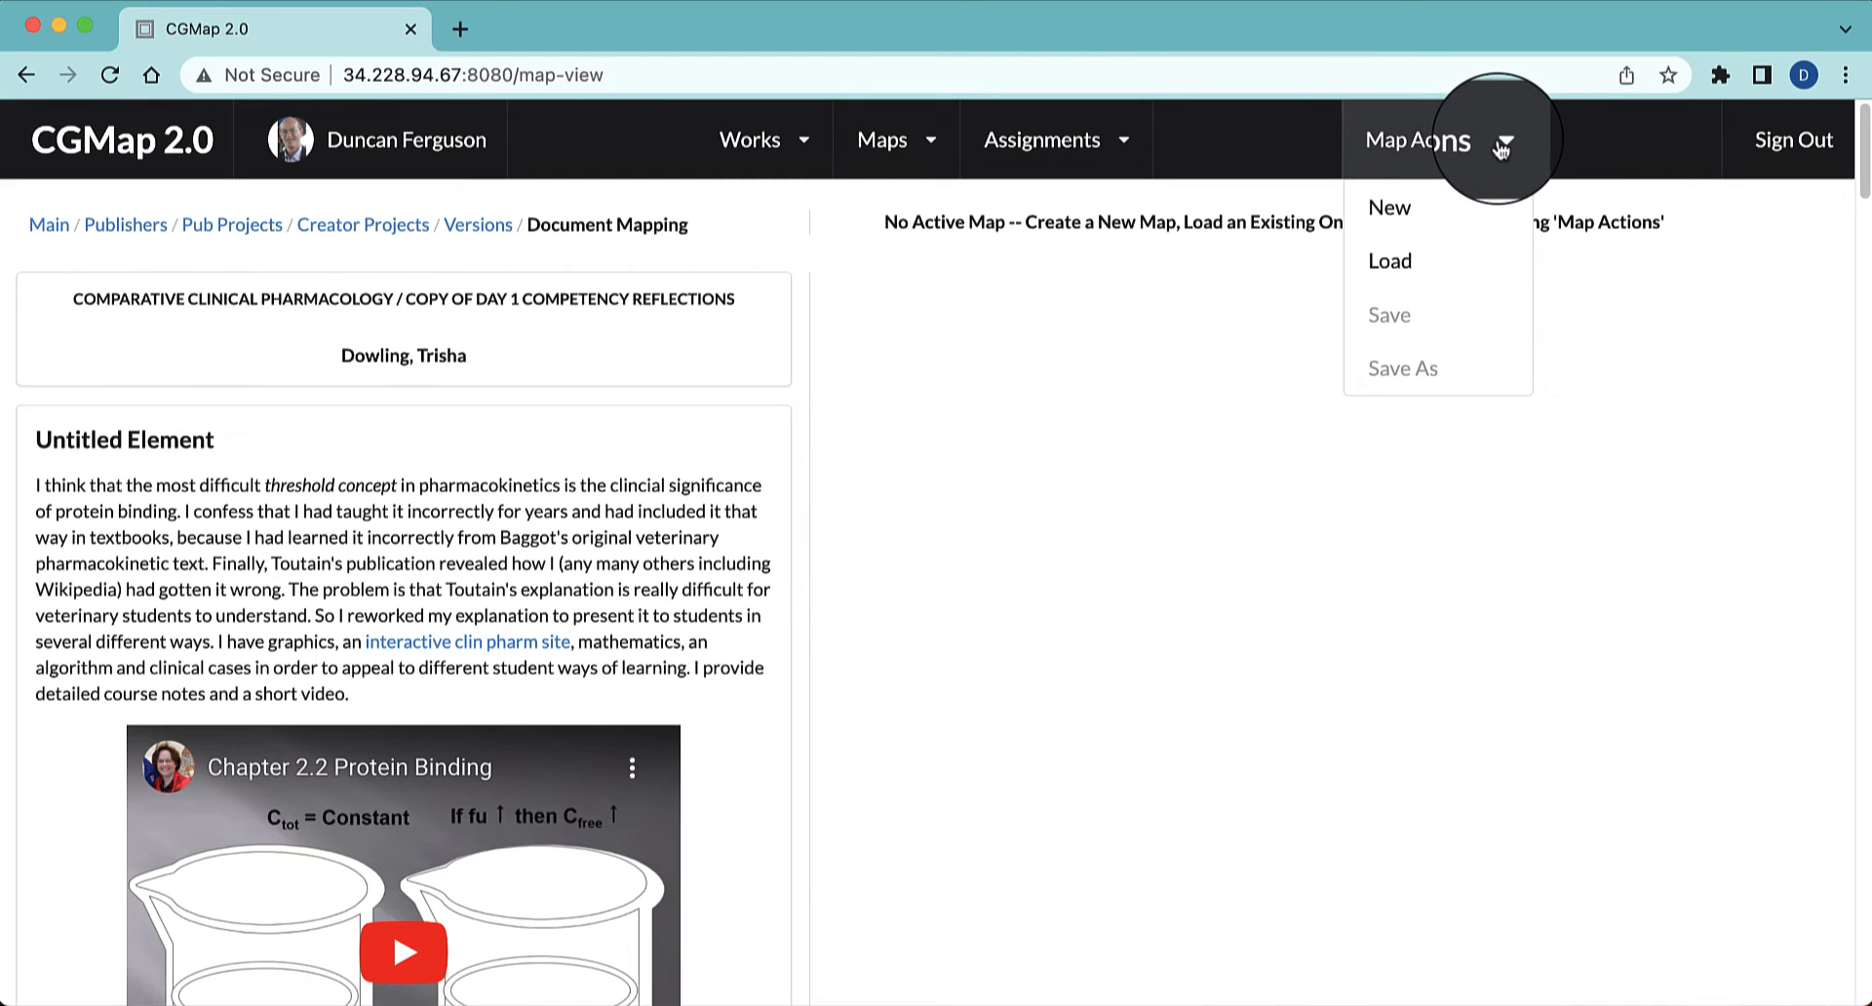
{"action": "left_click", "coordinate": [1406, 212]}
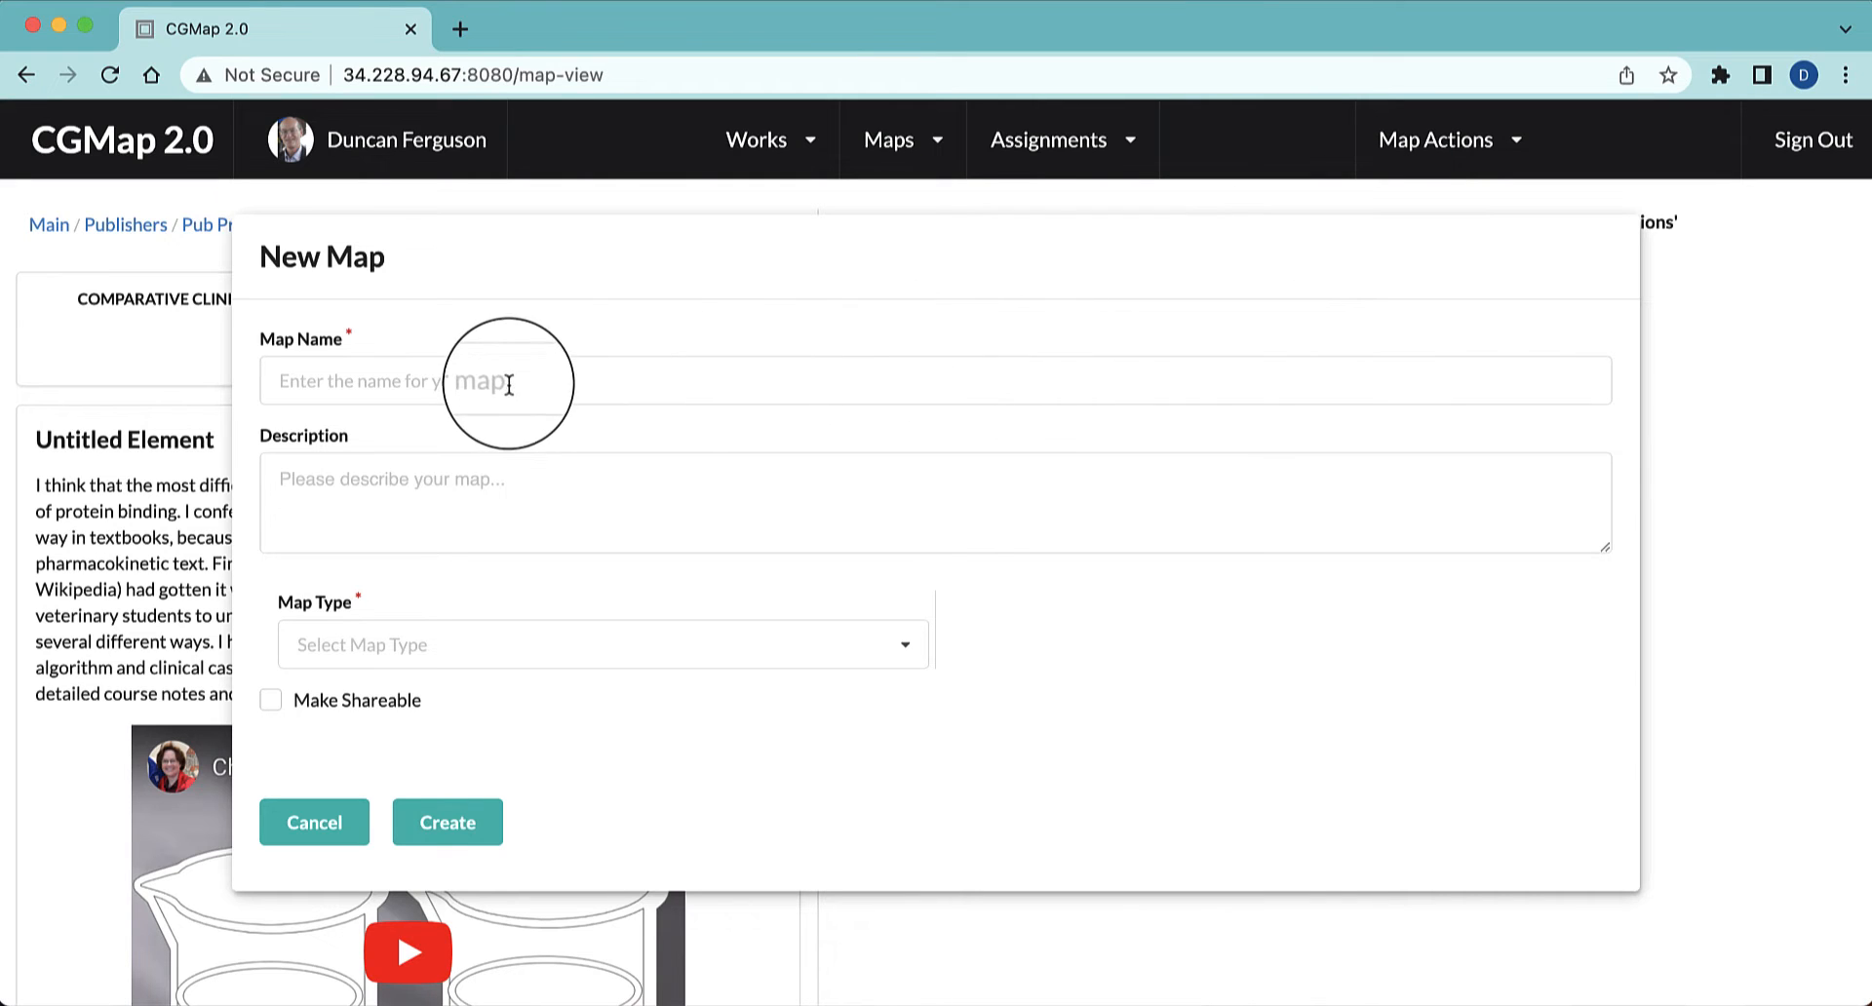
{"action": "left_click", "coordinate": [457, 389]}
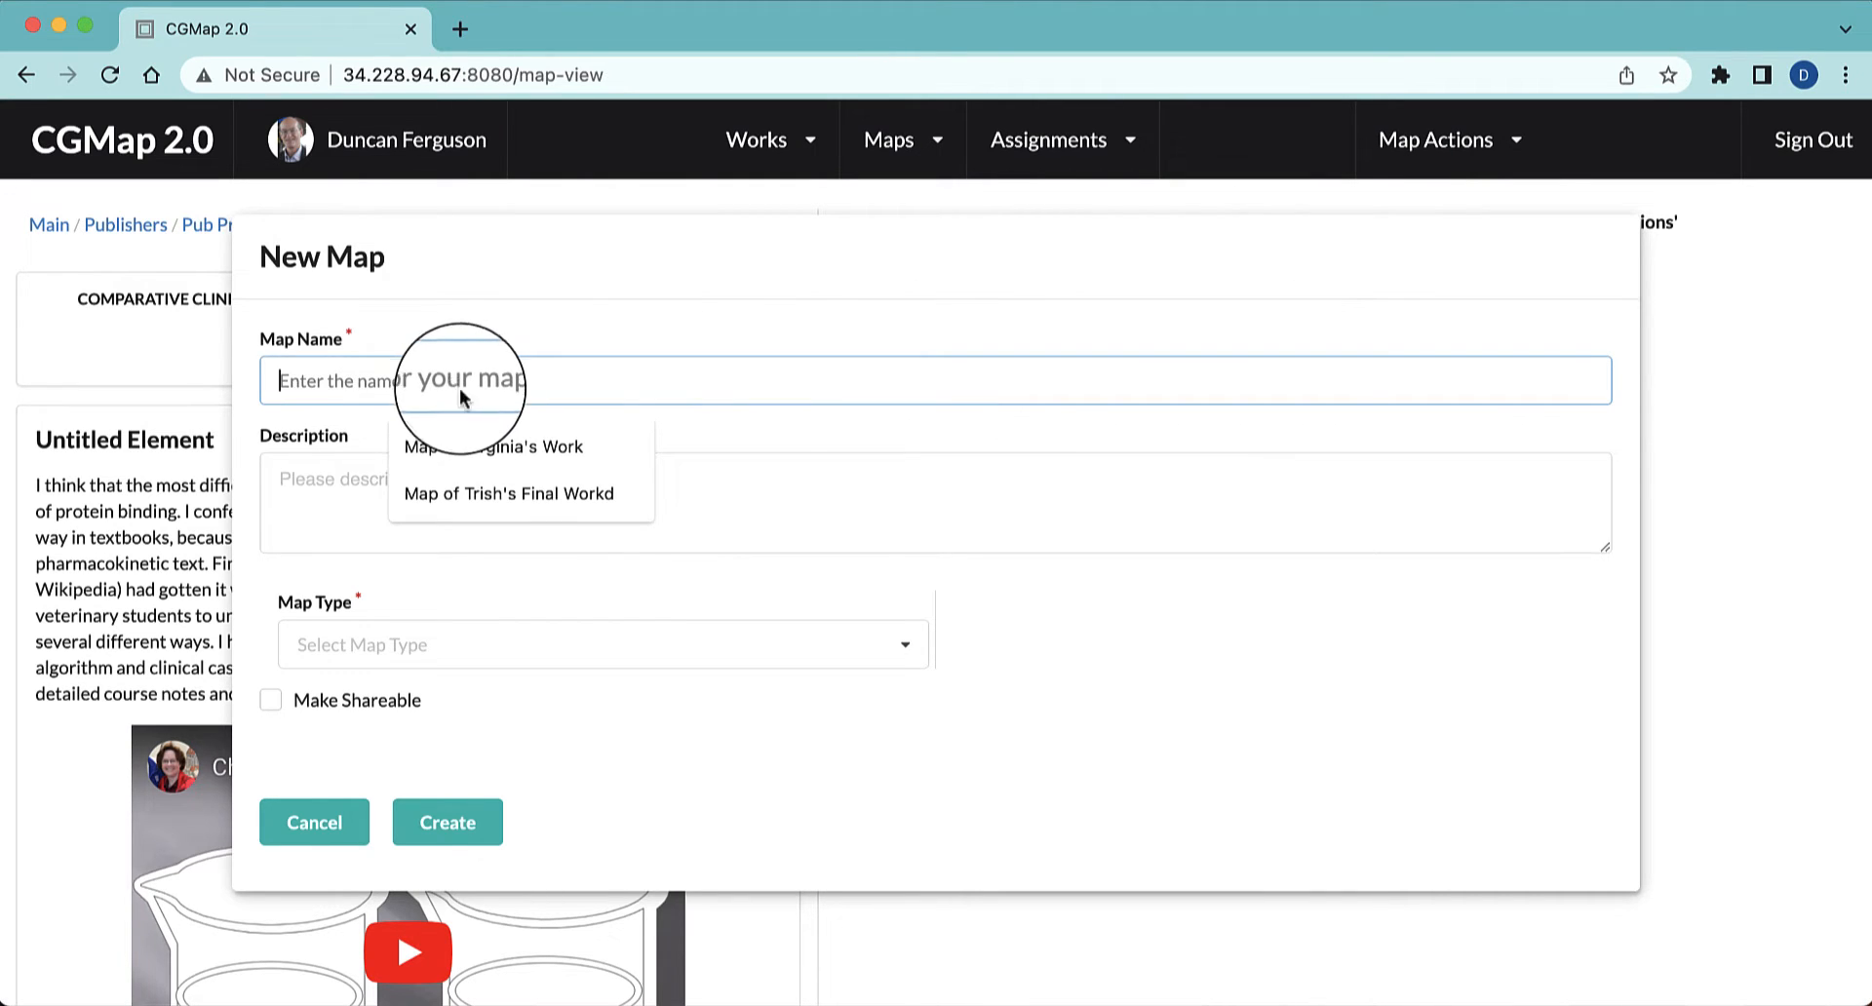
{"action": "left_click", "coordinate": [575, 499]}
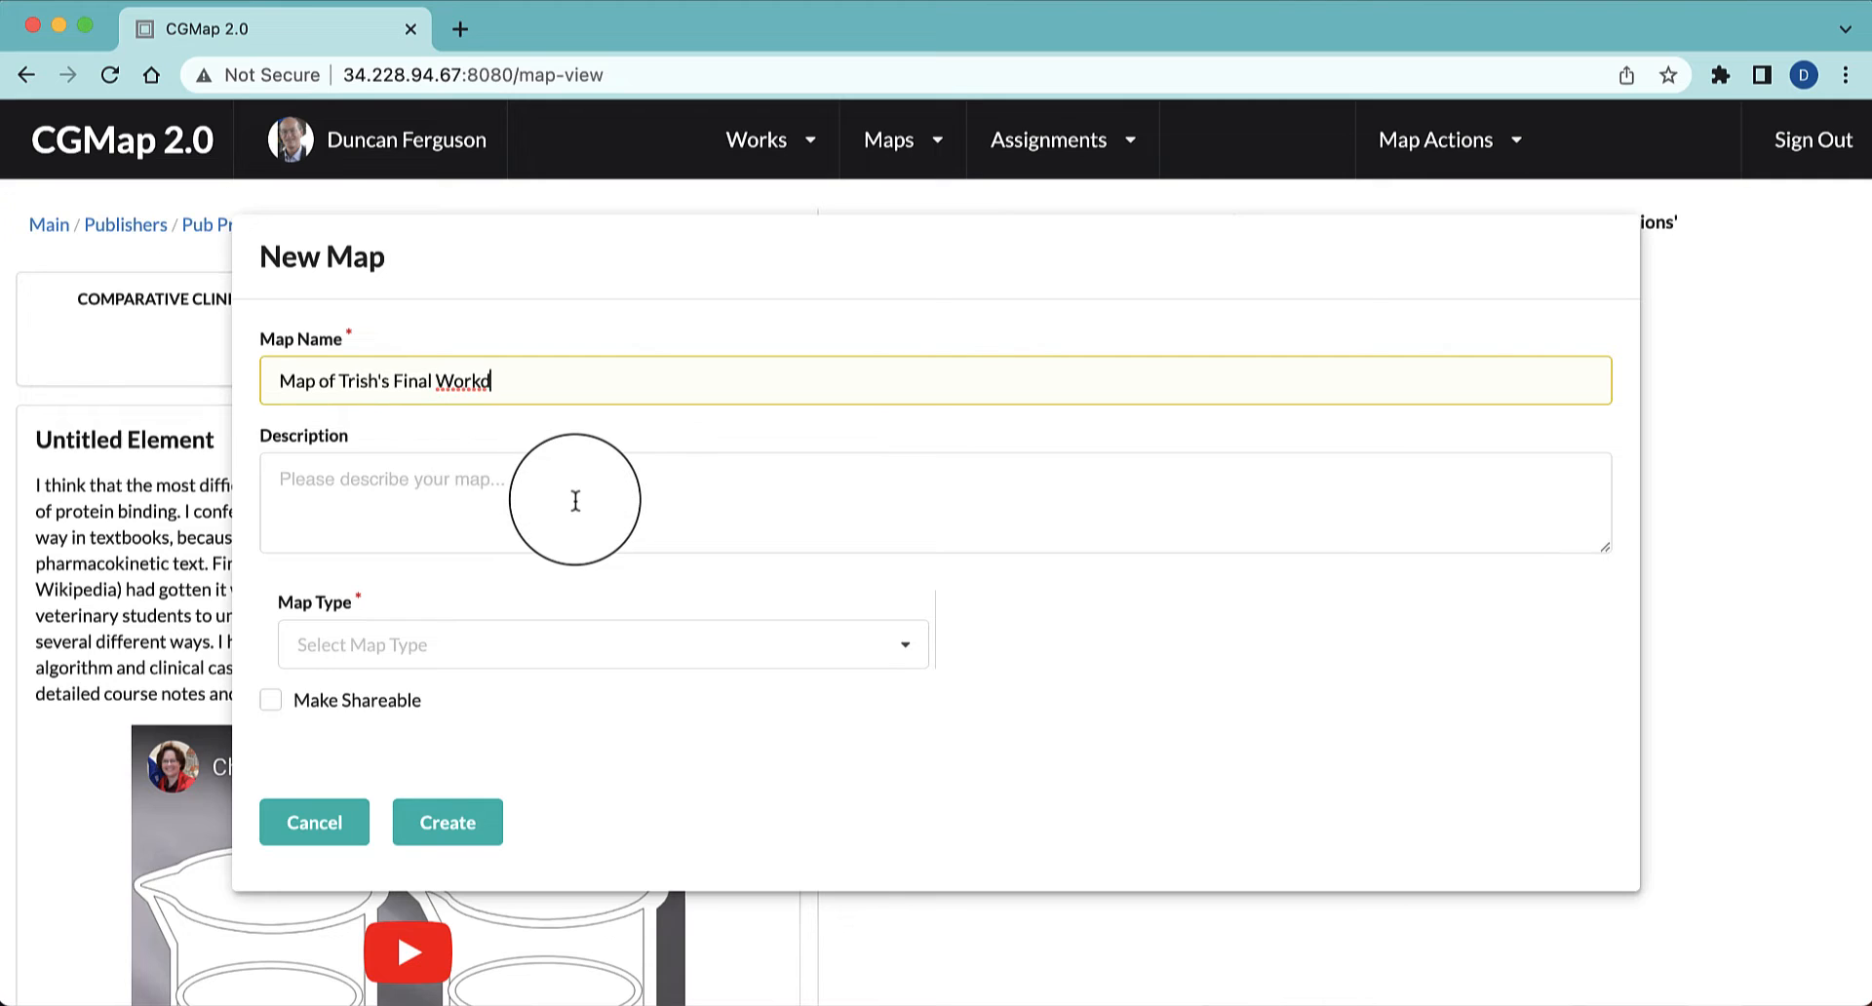
{"action": "key", "text": "BackSpace"}
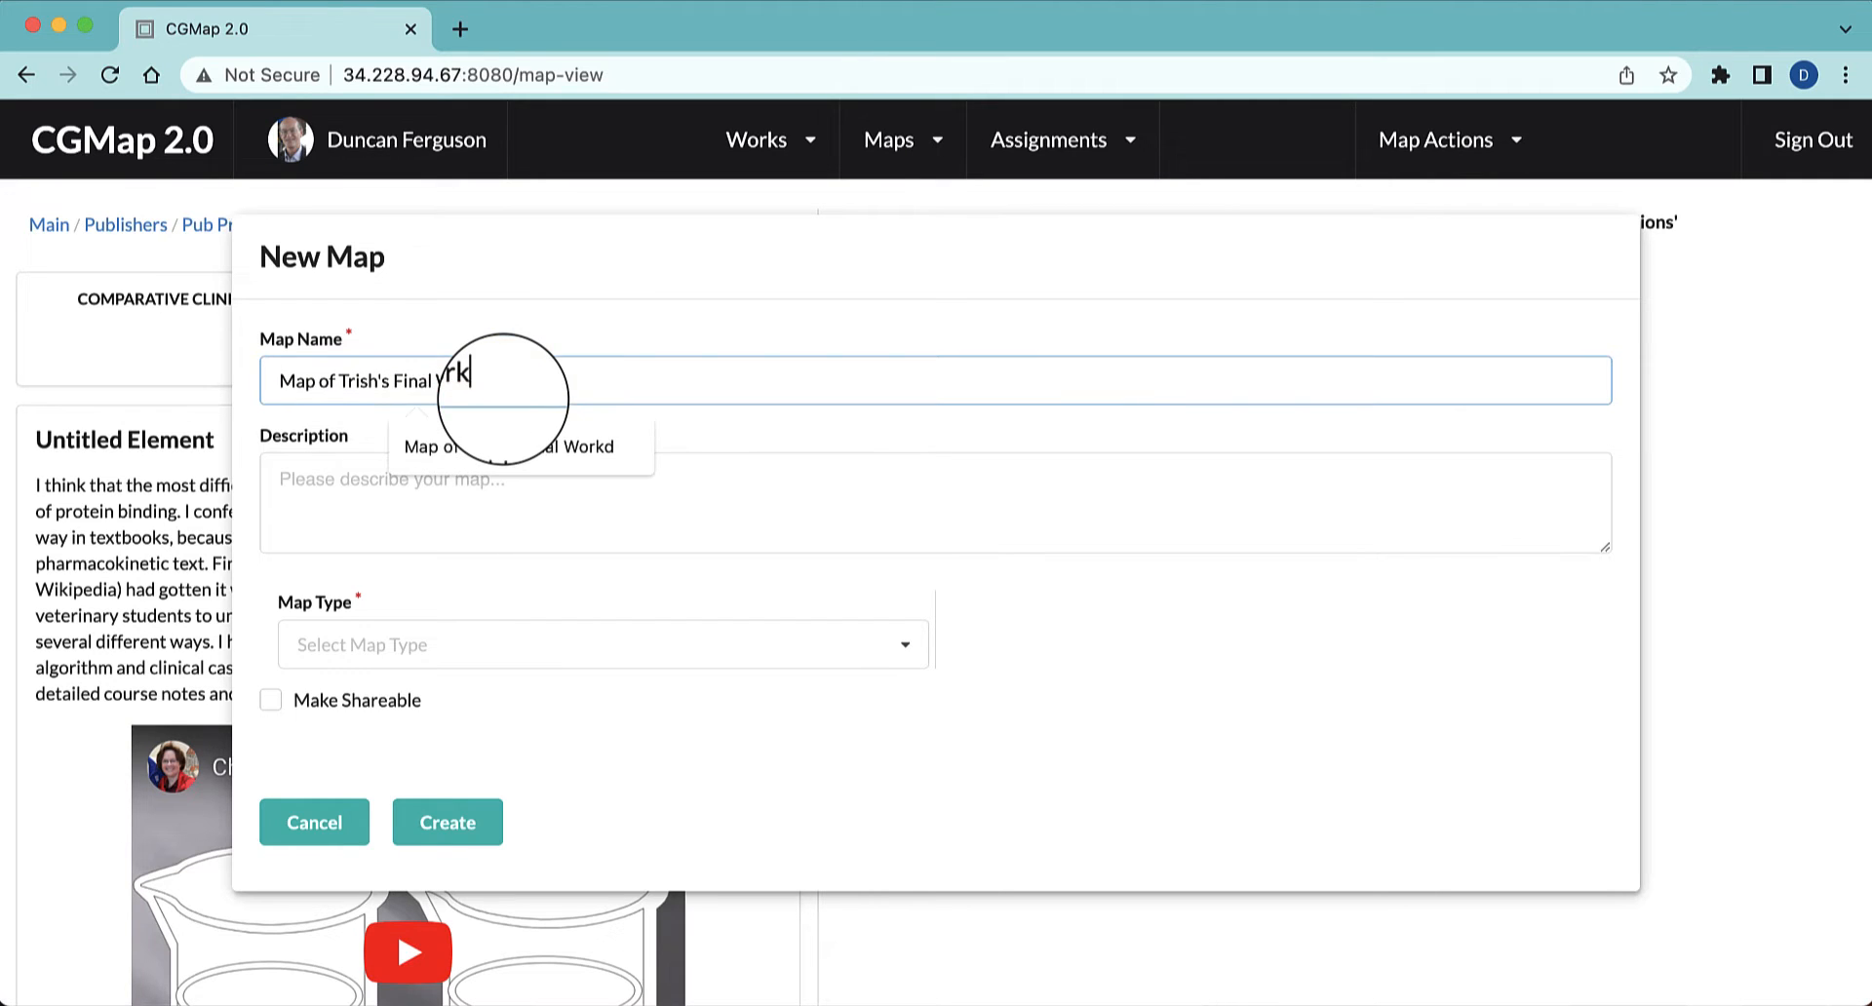
{"action": "left_click", "coordinate": [451, 482]}
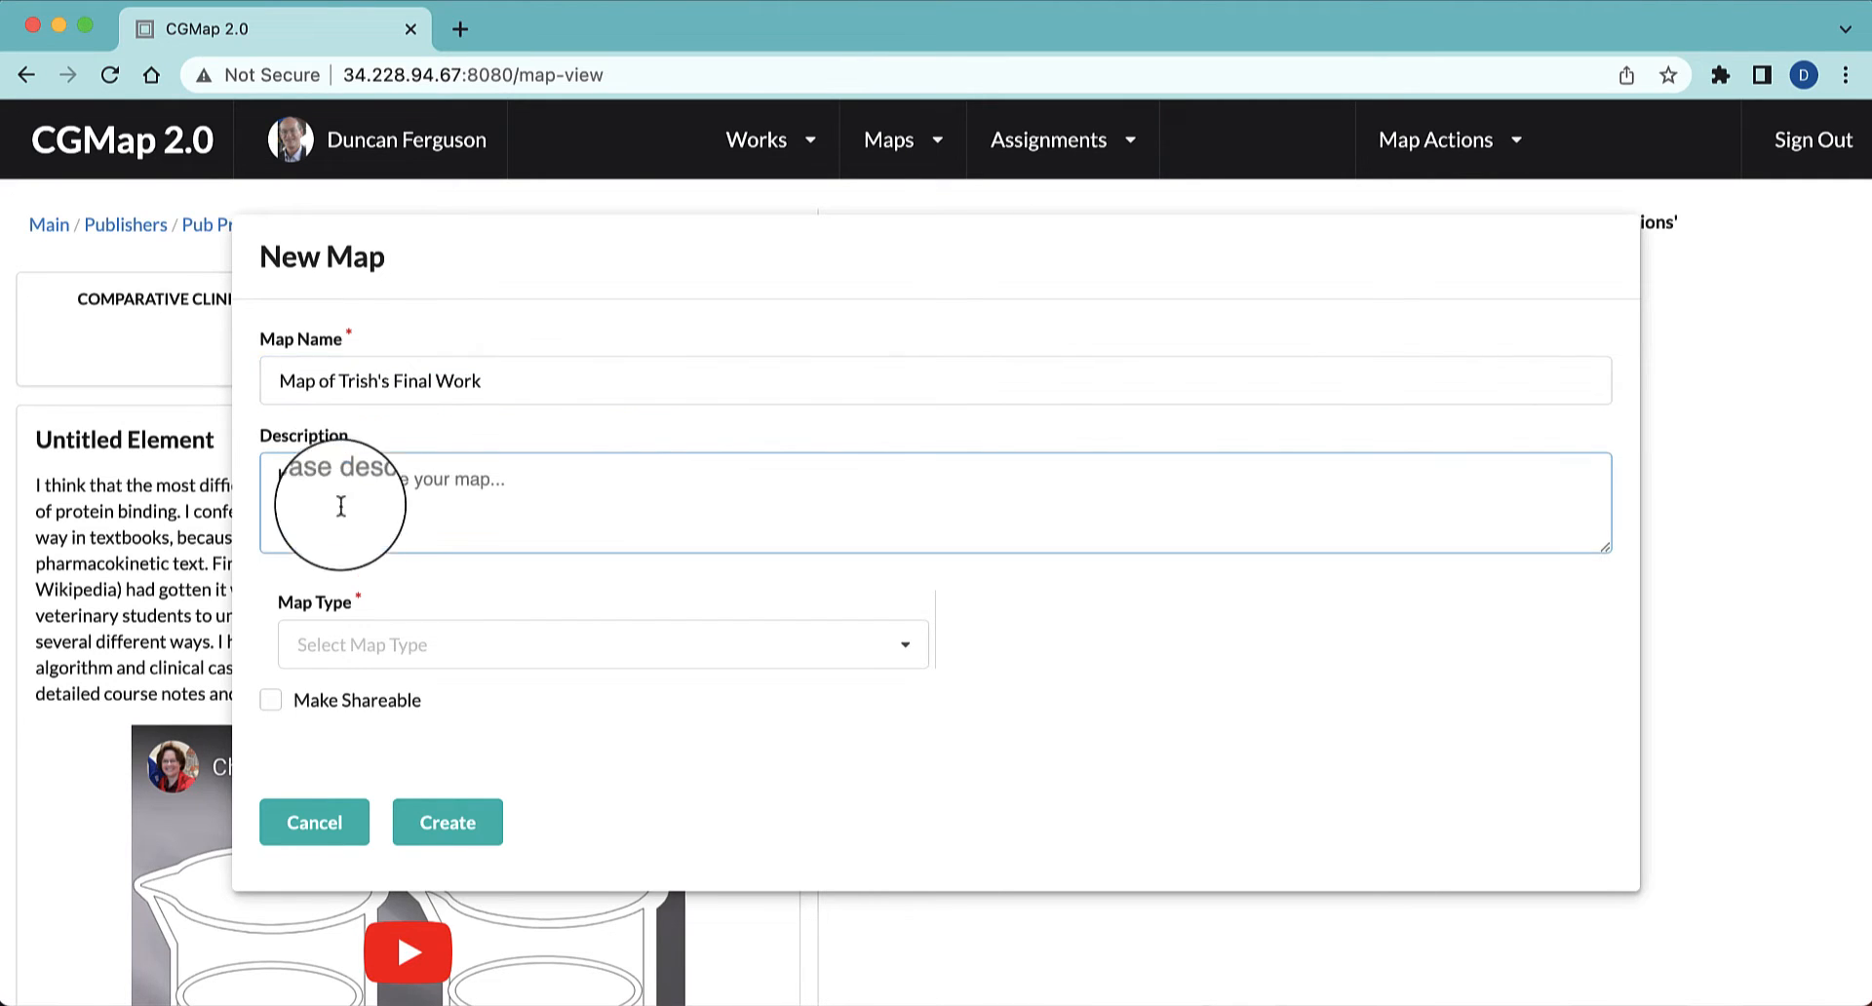
Create the map as shareable with the map type Bioportal/SNOMEDCT-Vet, Drug Ontologies, Google Translate
{"action": "left_click", "coordinate": [413, 639]}
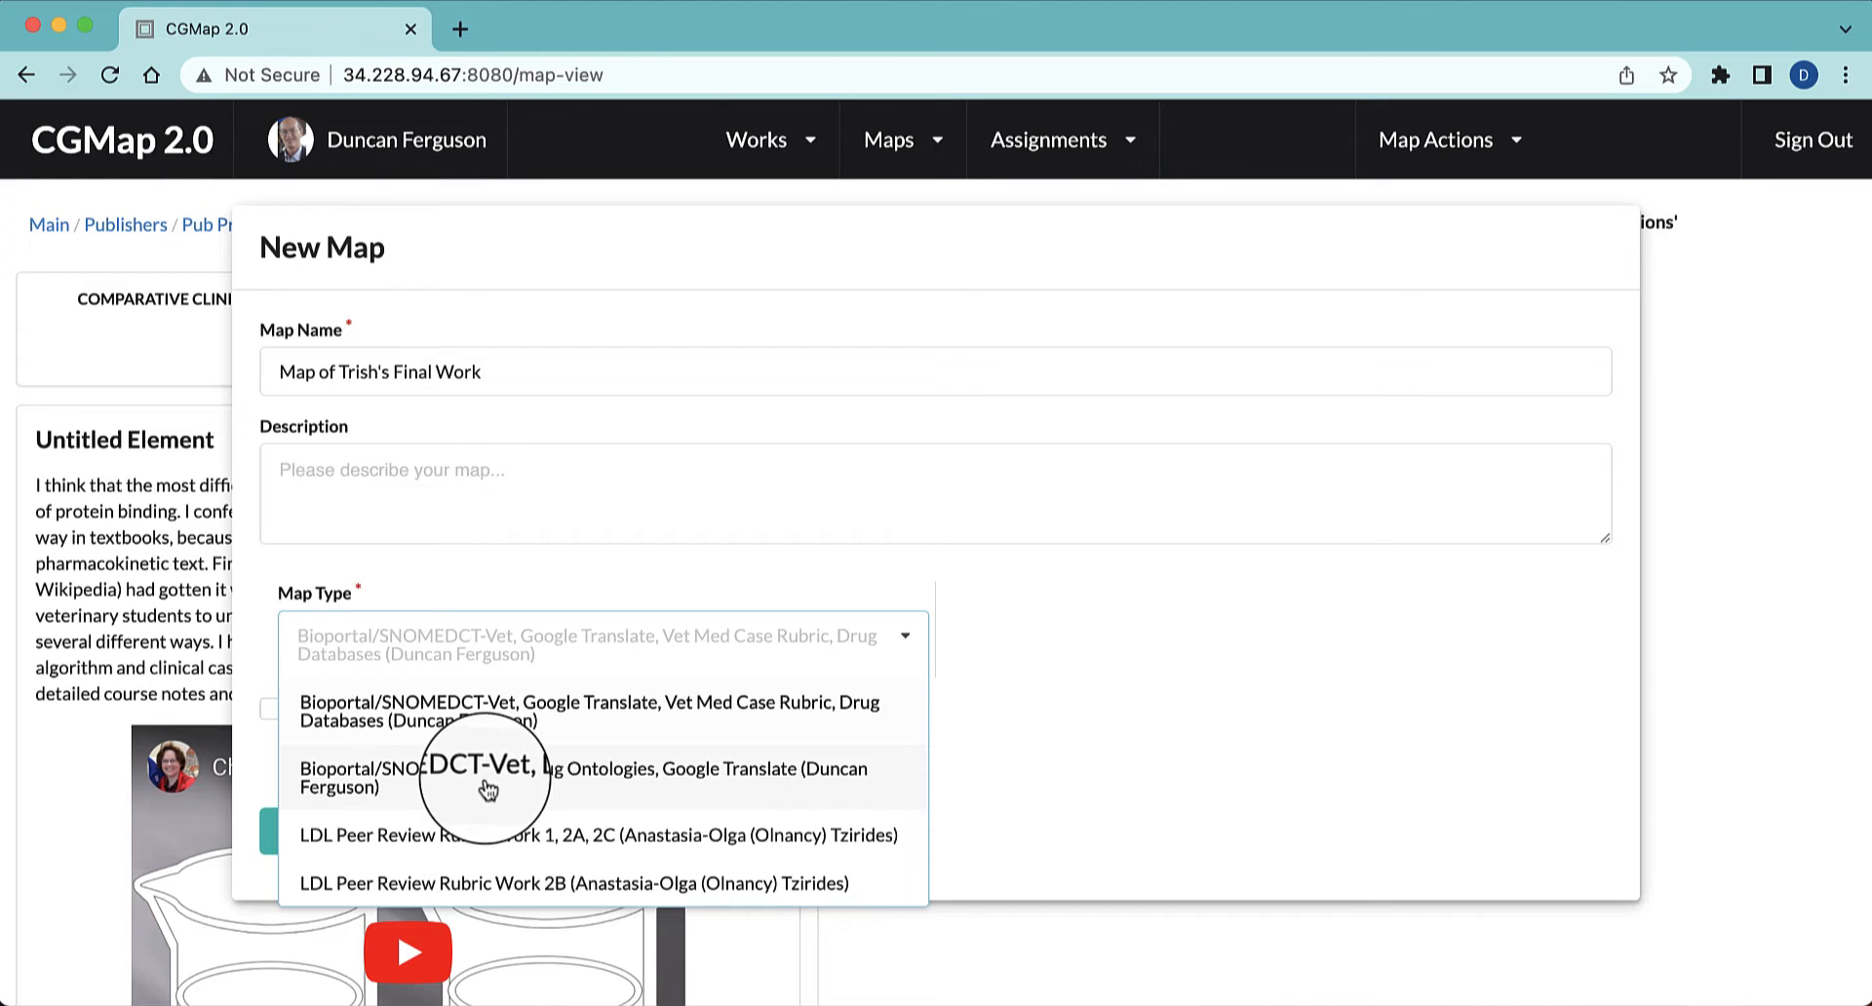
{"action": "left_click", "coordinate": [732, 783]}
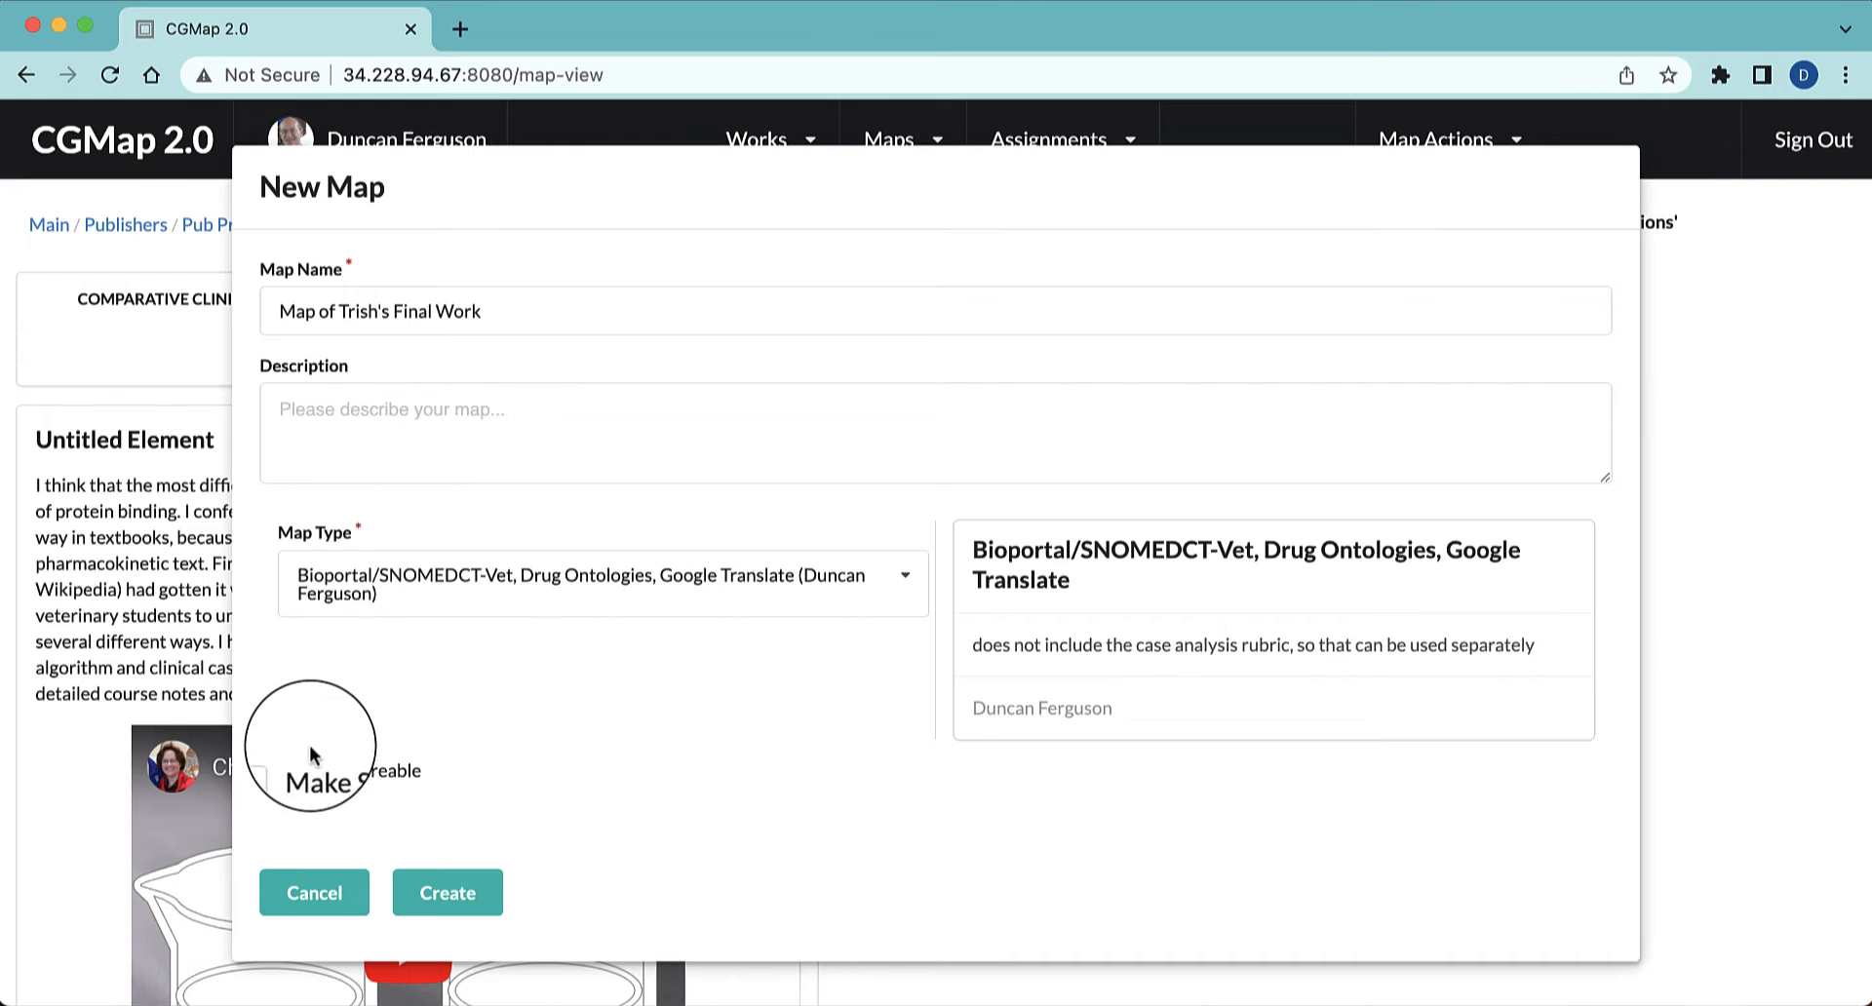
{"action": "left_click", "coordinate": [271, 771]}
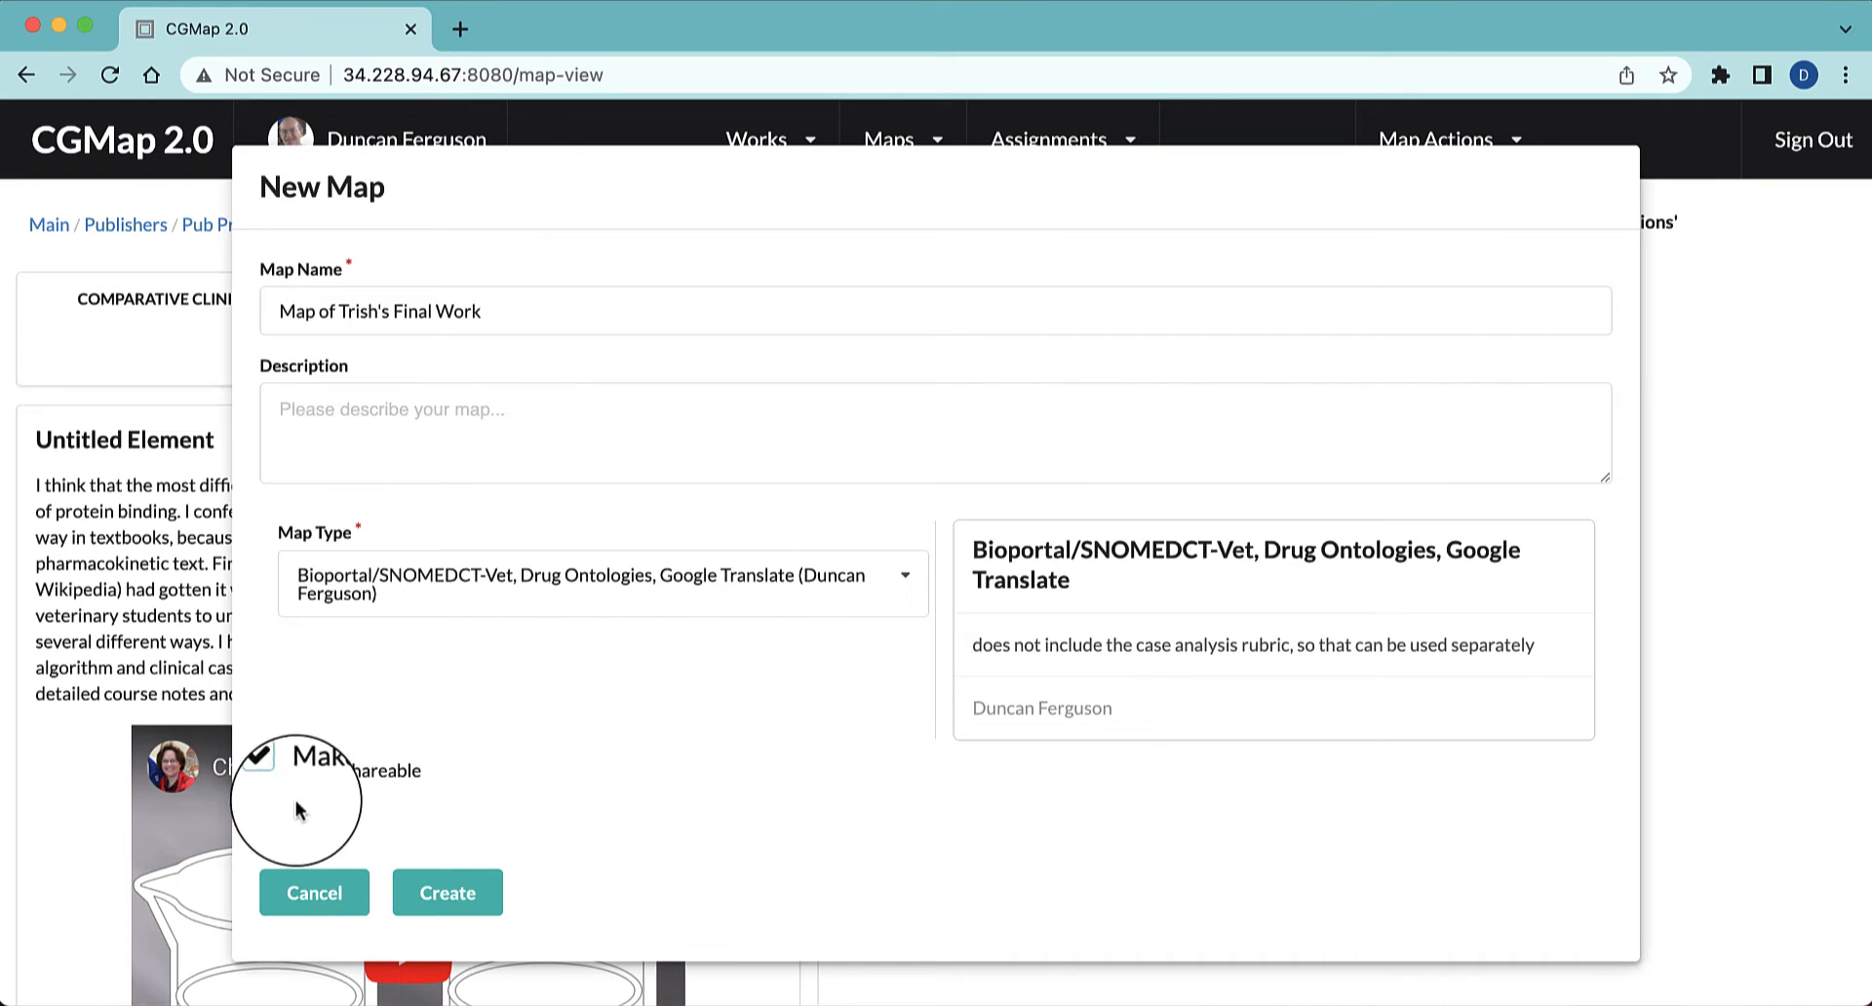
{"action": "left_click", "coordinate": [448, 896]}
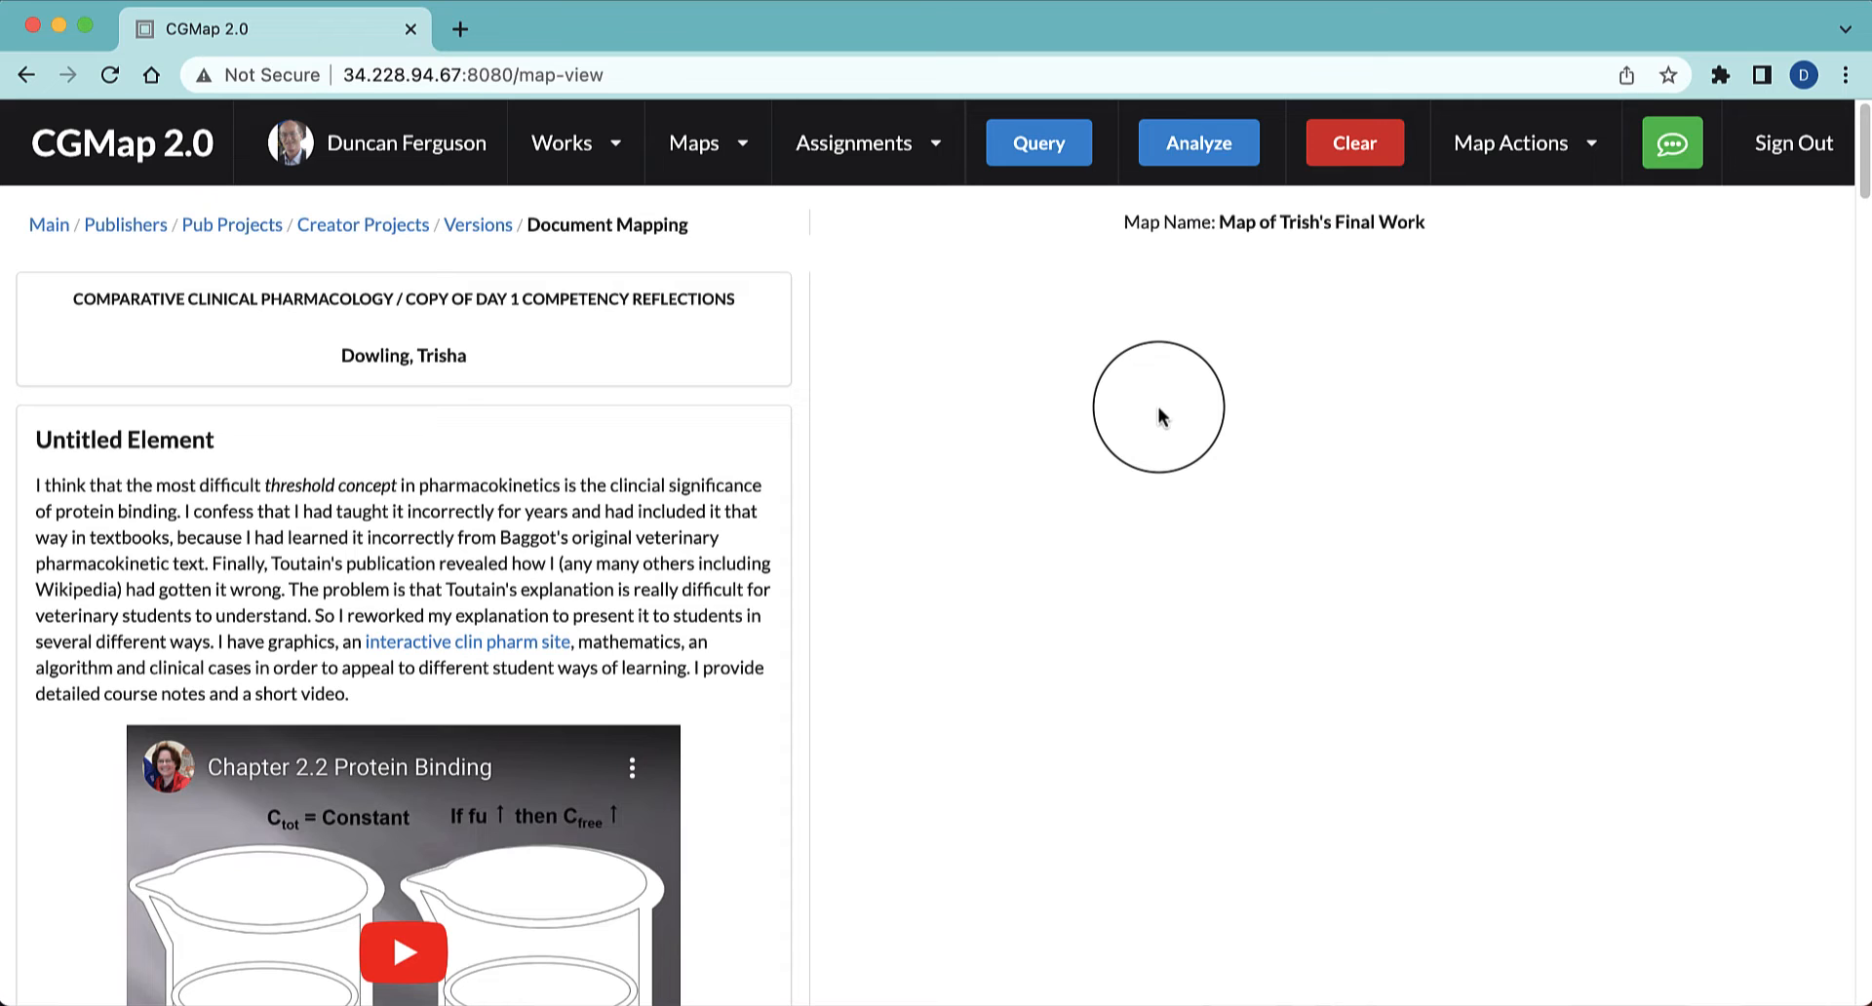
Save the newly created map
{"action": "scroll", "coordinate": [1158, 416], "scroll_direction": "down", "scroll_amount": 3}
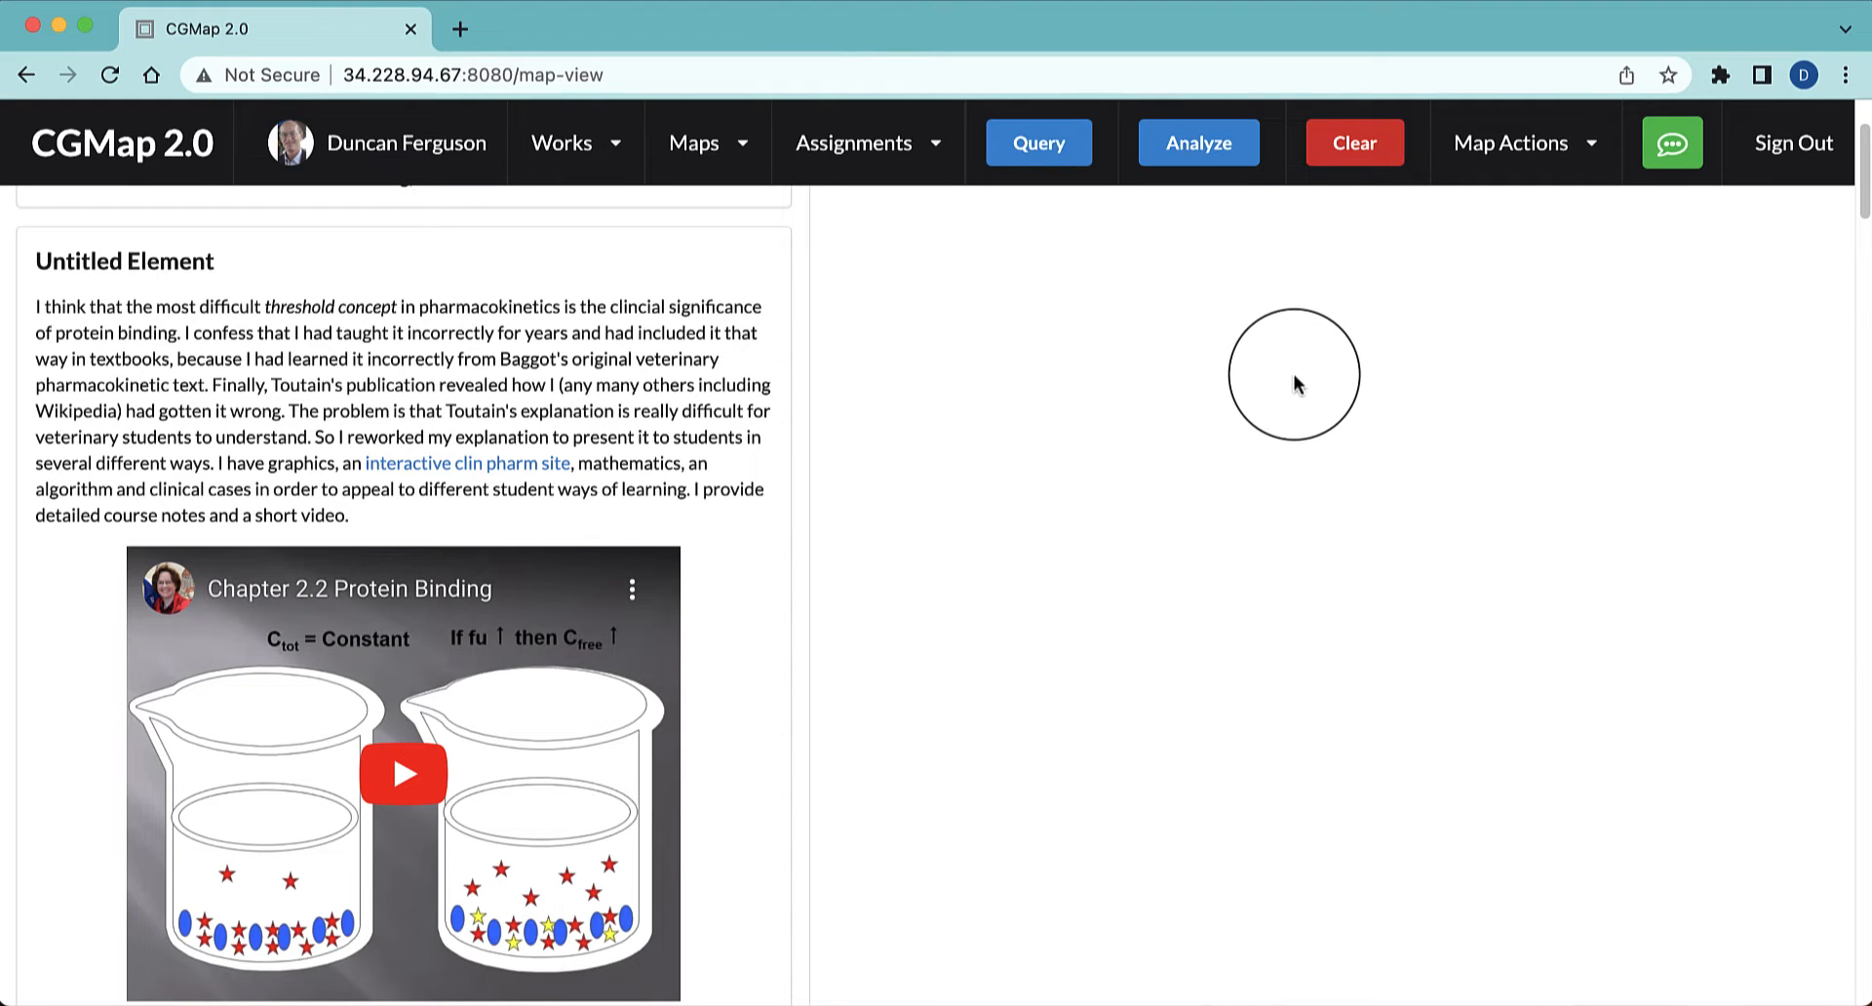
{"action": "left_click", "coordinate": [1534, 161]}
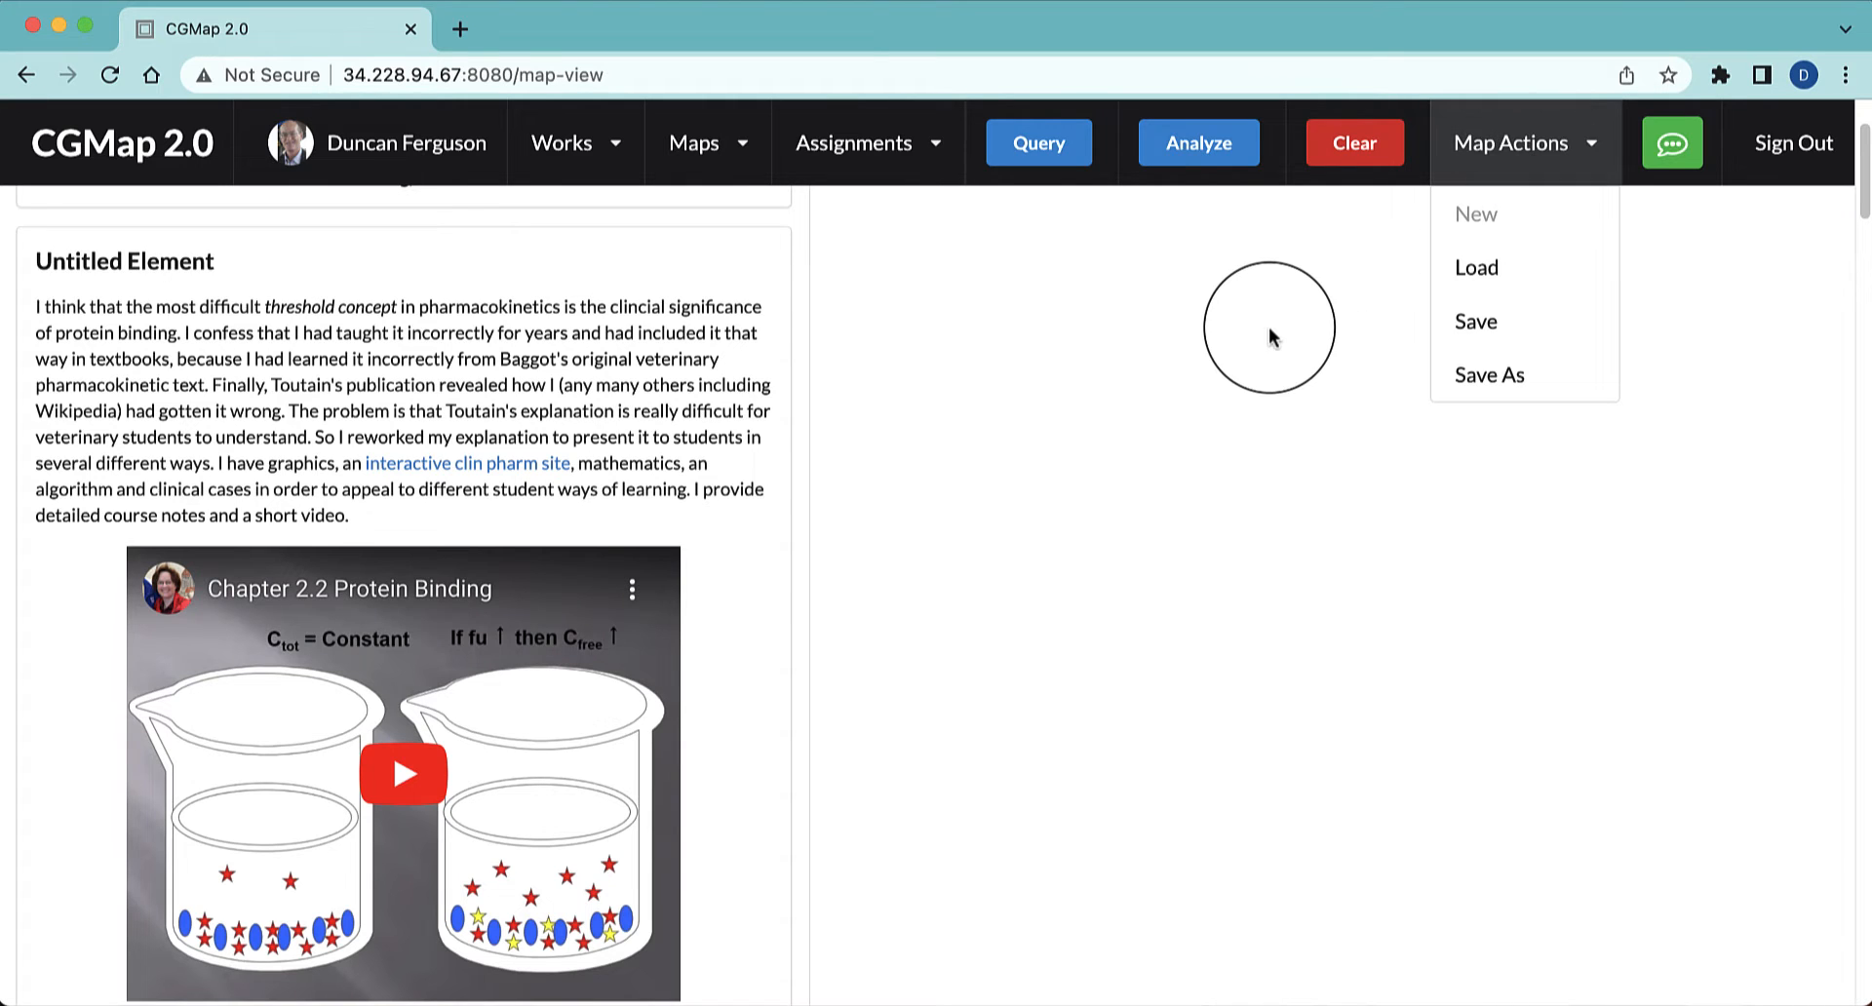
{"action": "left_click", "coordinate": [1269, 336]}
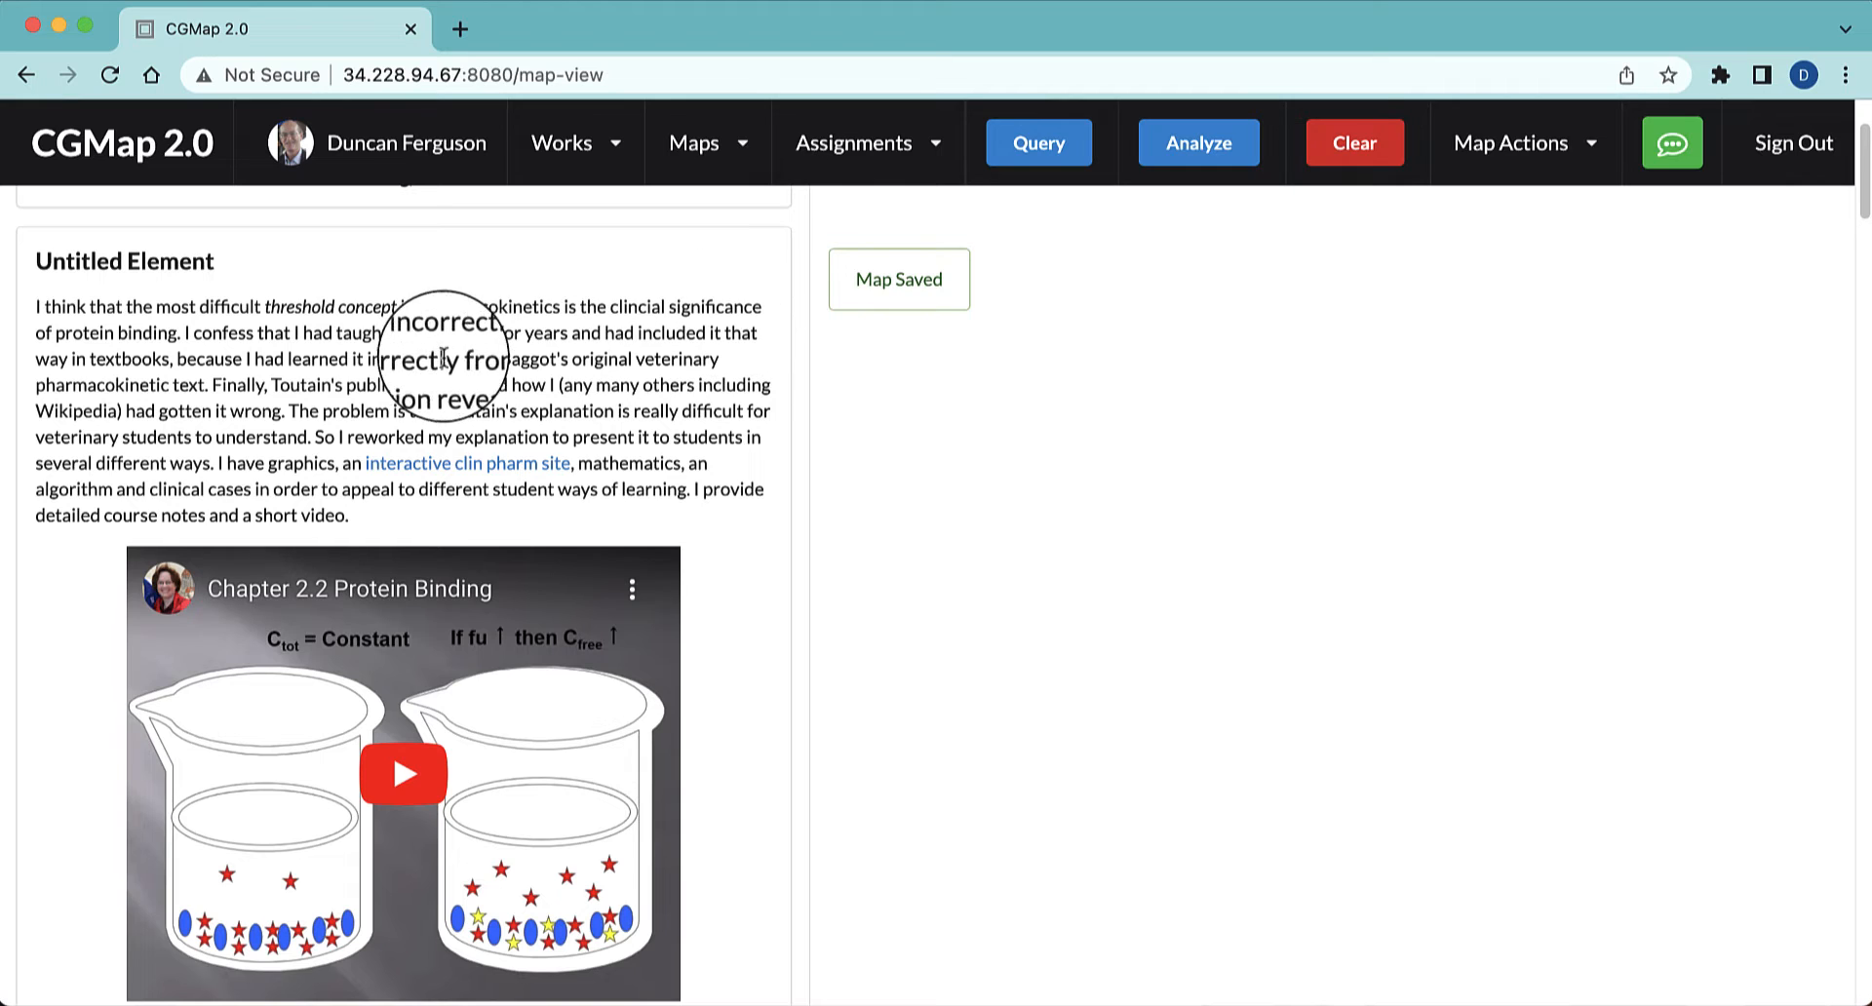
Query the word "pharmacokinetics" in the text, add the MESH Pharmacokinetics result as a node and place it at the map's upper left
{"action": "left_click_drag", "start_coordinate": [556, 309], "coordinate": [421, 310]}
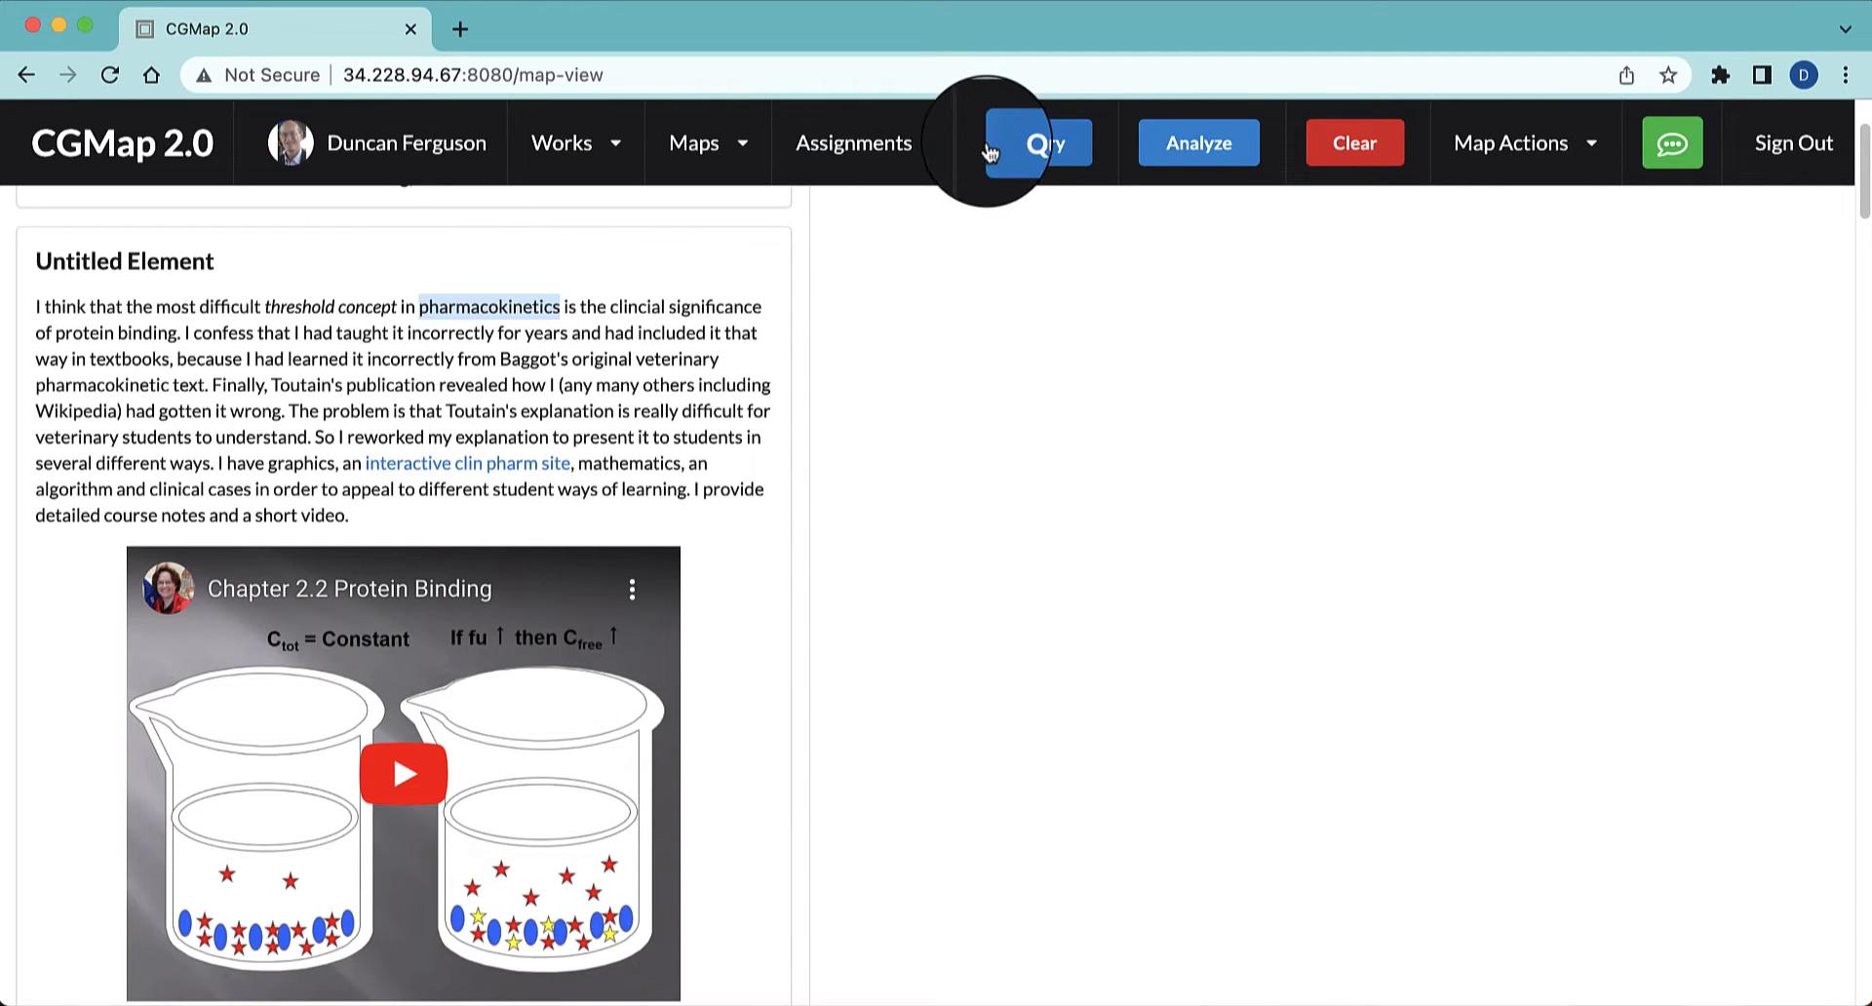
{"action": "left_click", "coordinate": [1020, 147]}
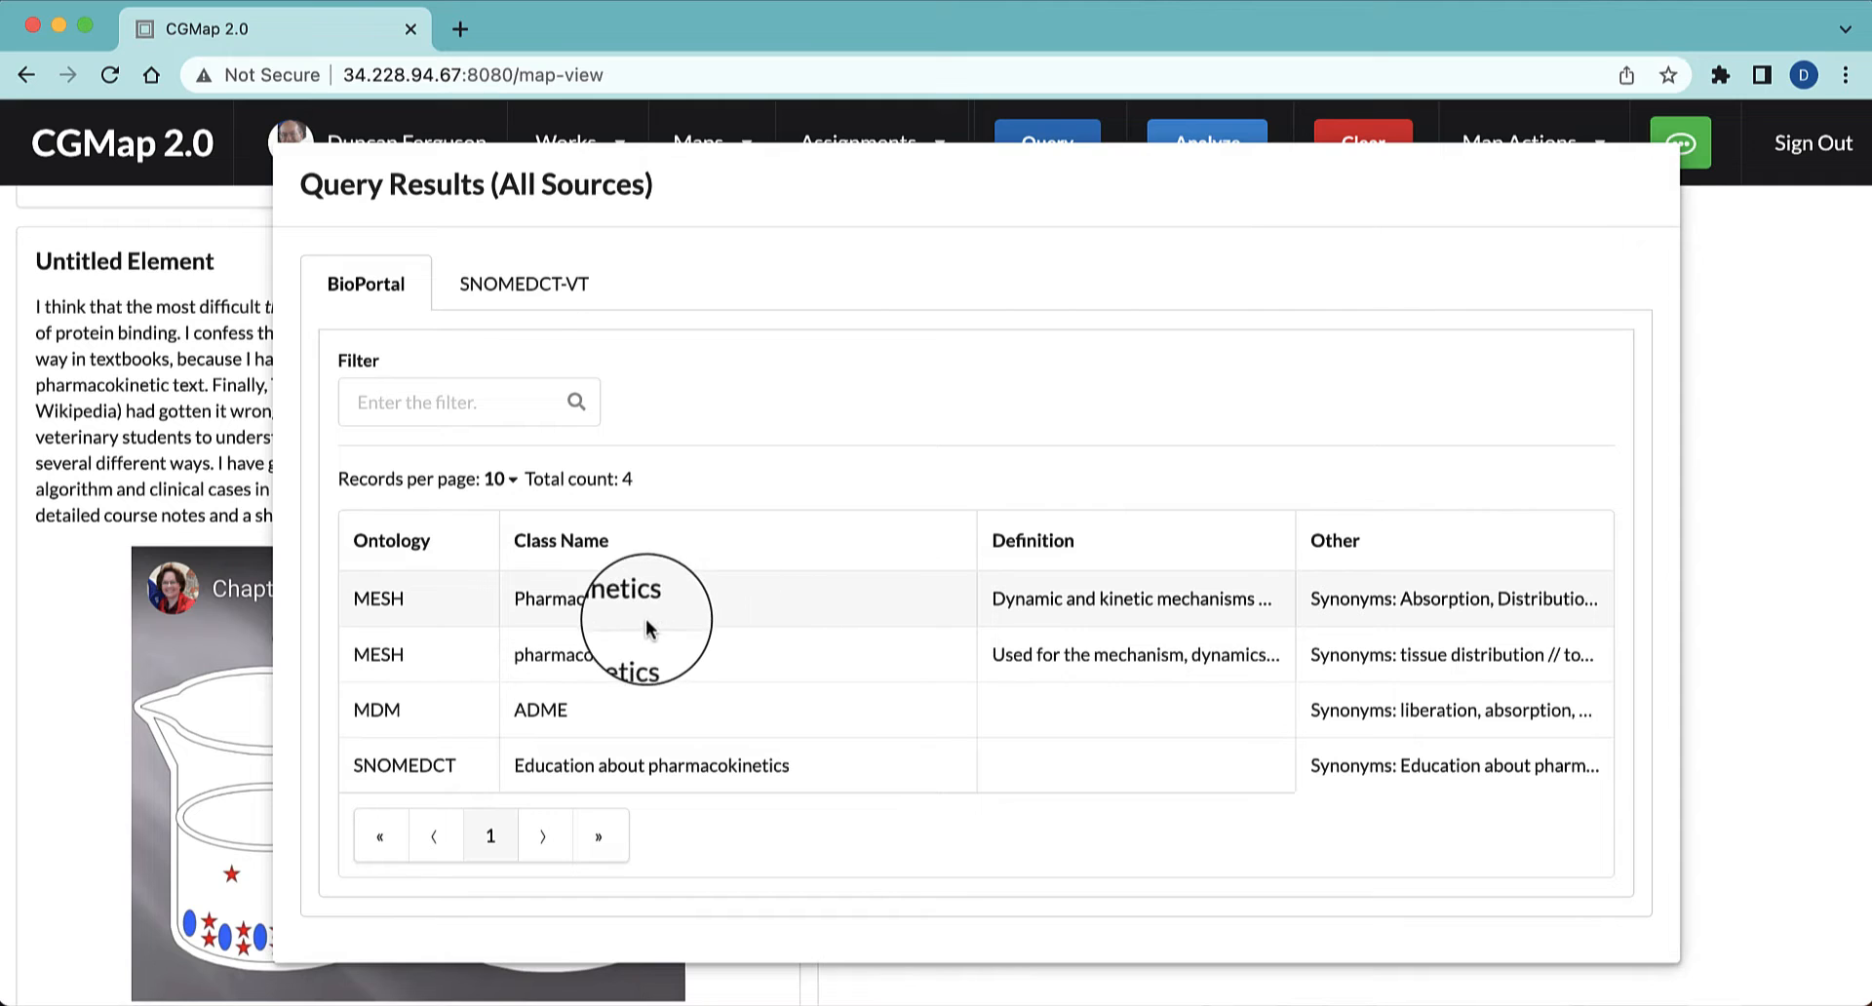
{"action": "left_click", "coordinate": [620, 596]}
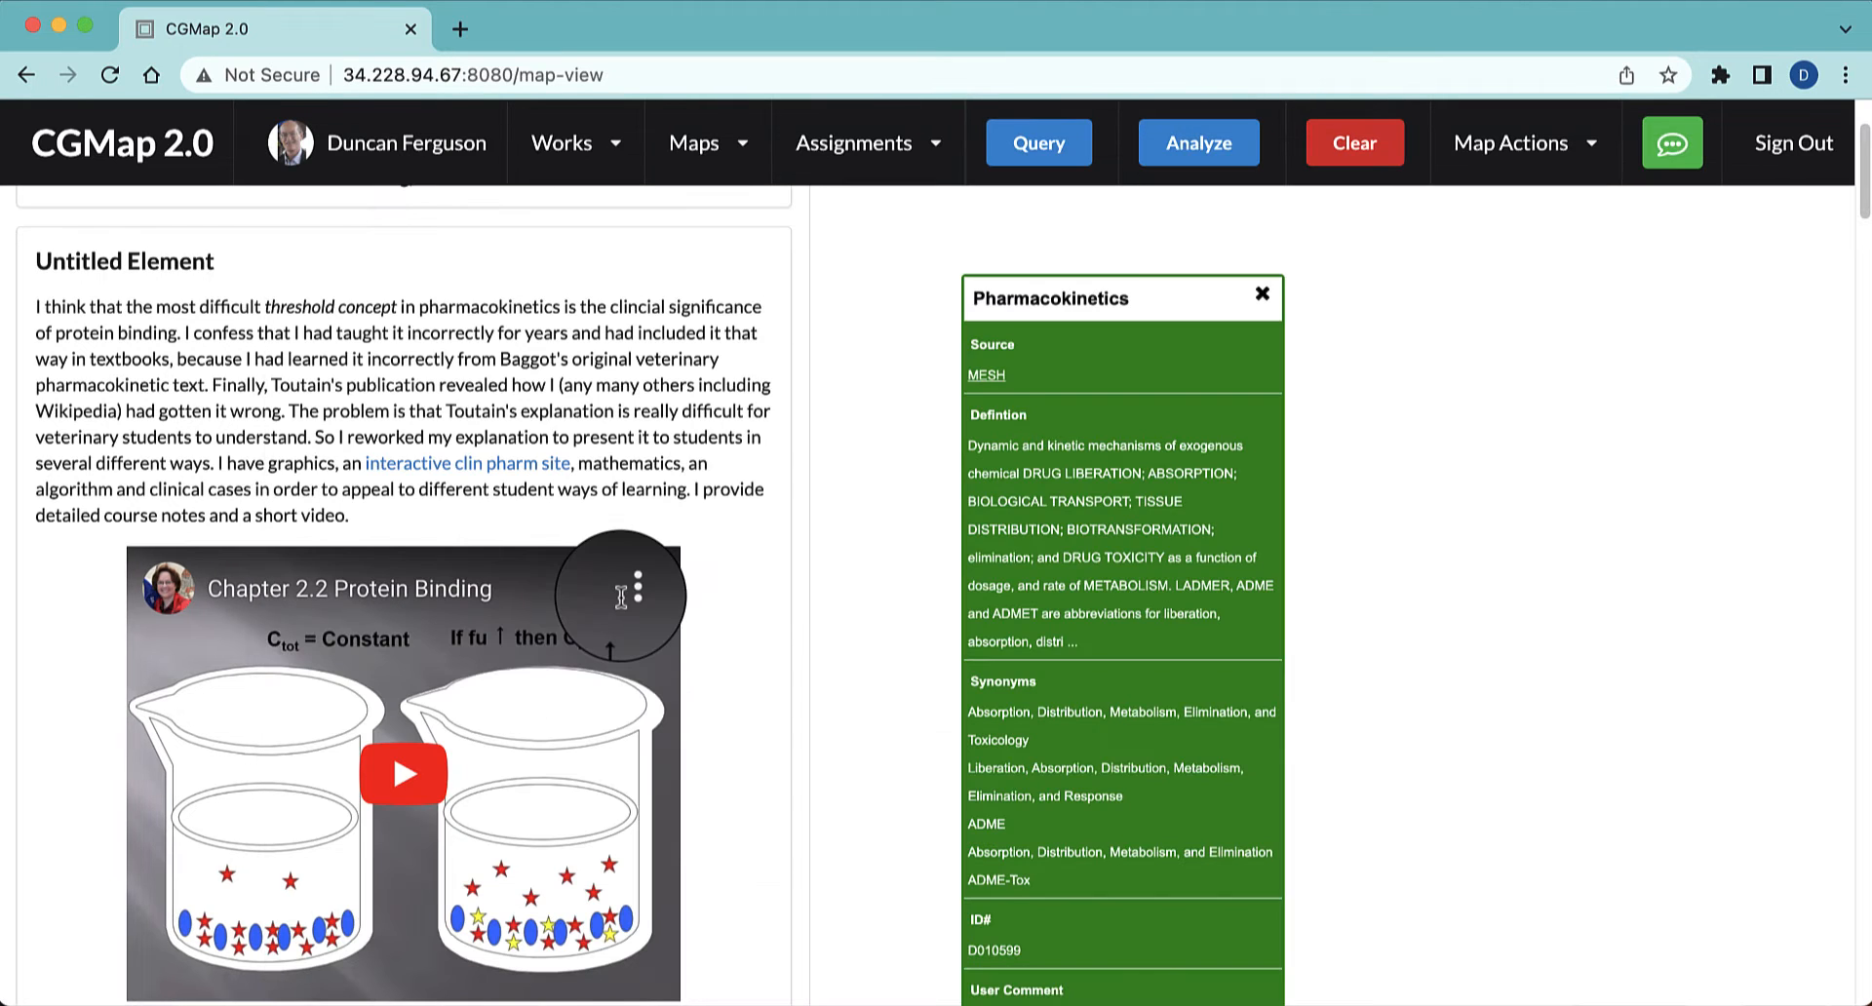
{"action": "left_click_drag", "start_coordinate": [1138, 302], "coordinate": [1009, 234]}
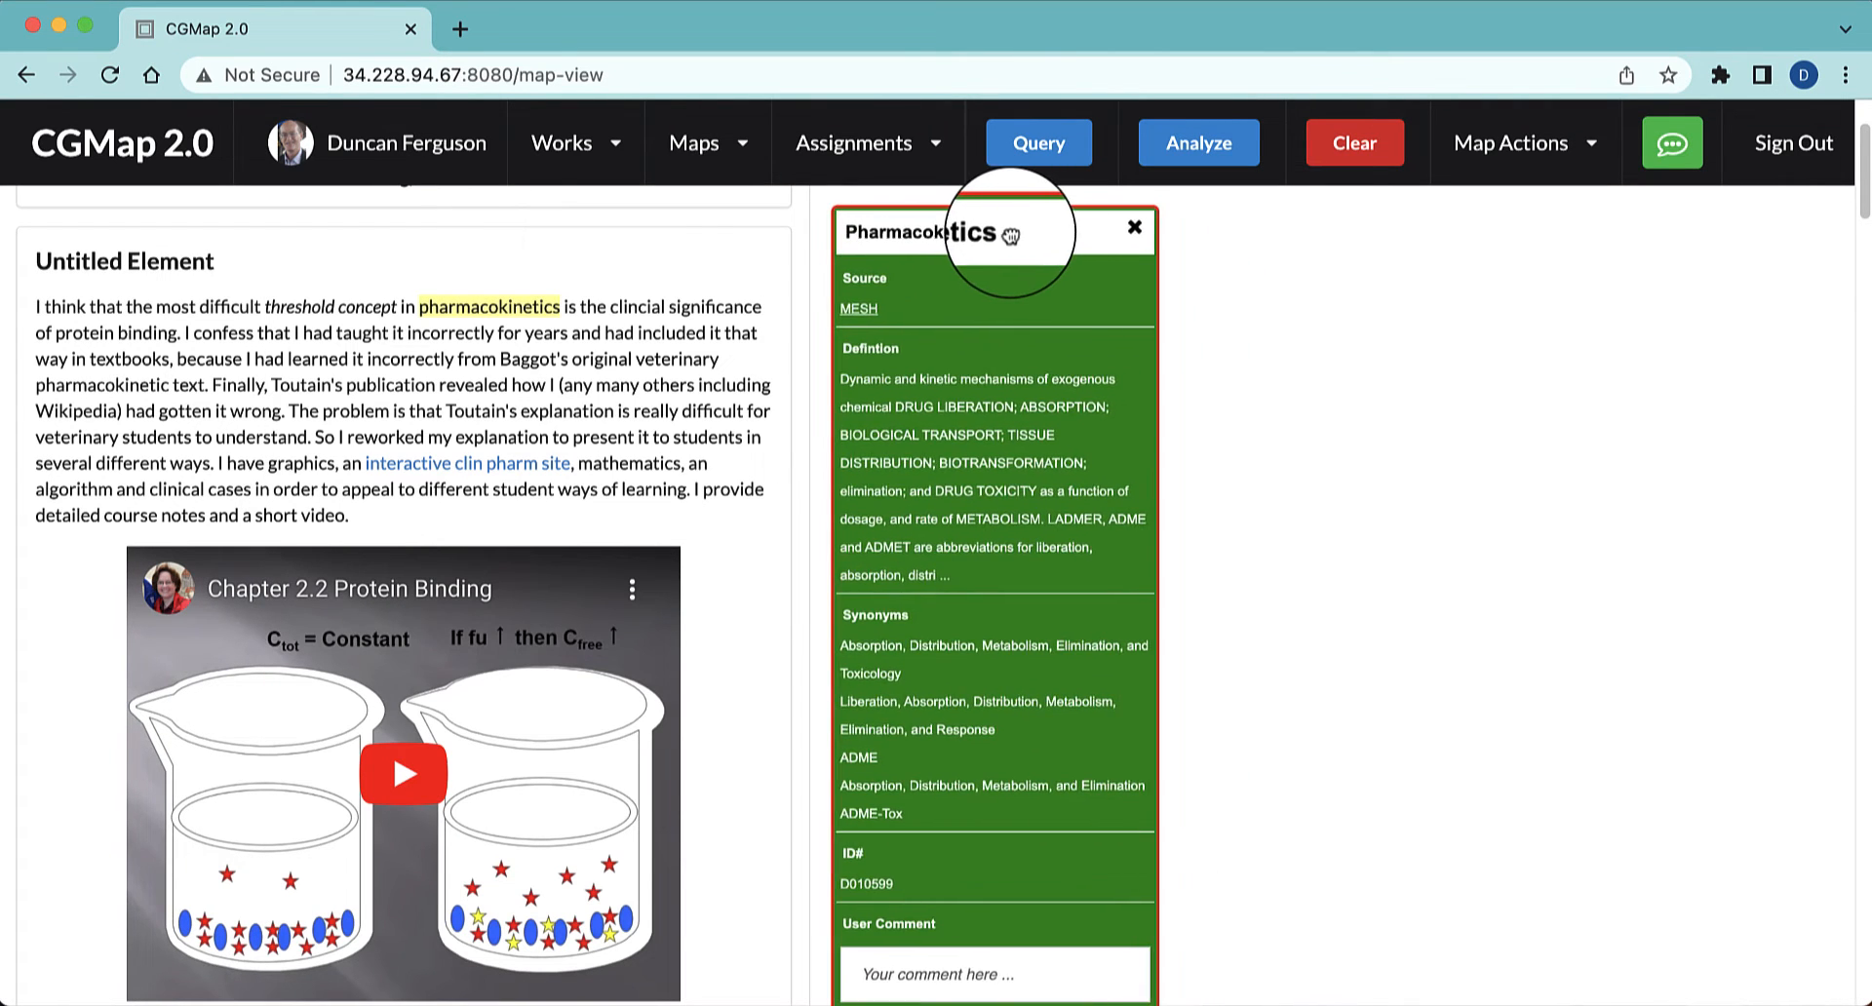
Enter "your own comment" as the user comment of the Pharmacokinetics node
{"action": "left_click", "coordinate": [1054, 959]}
{"action": "type", "text": "y"}
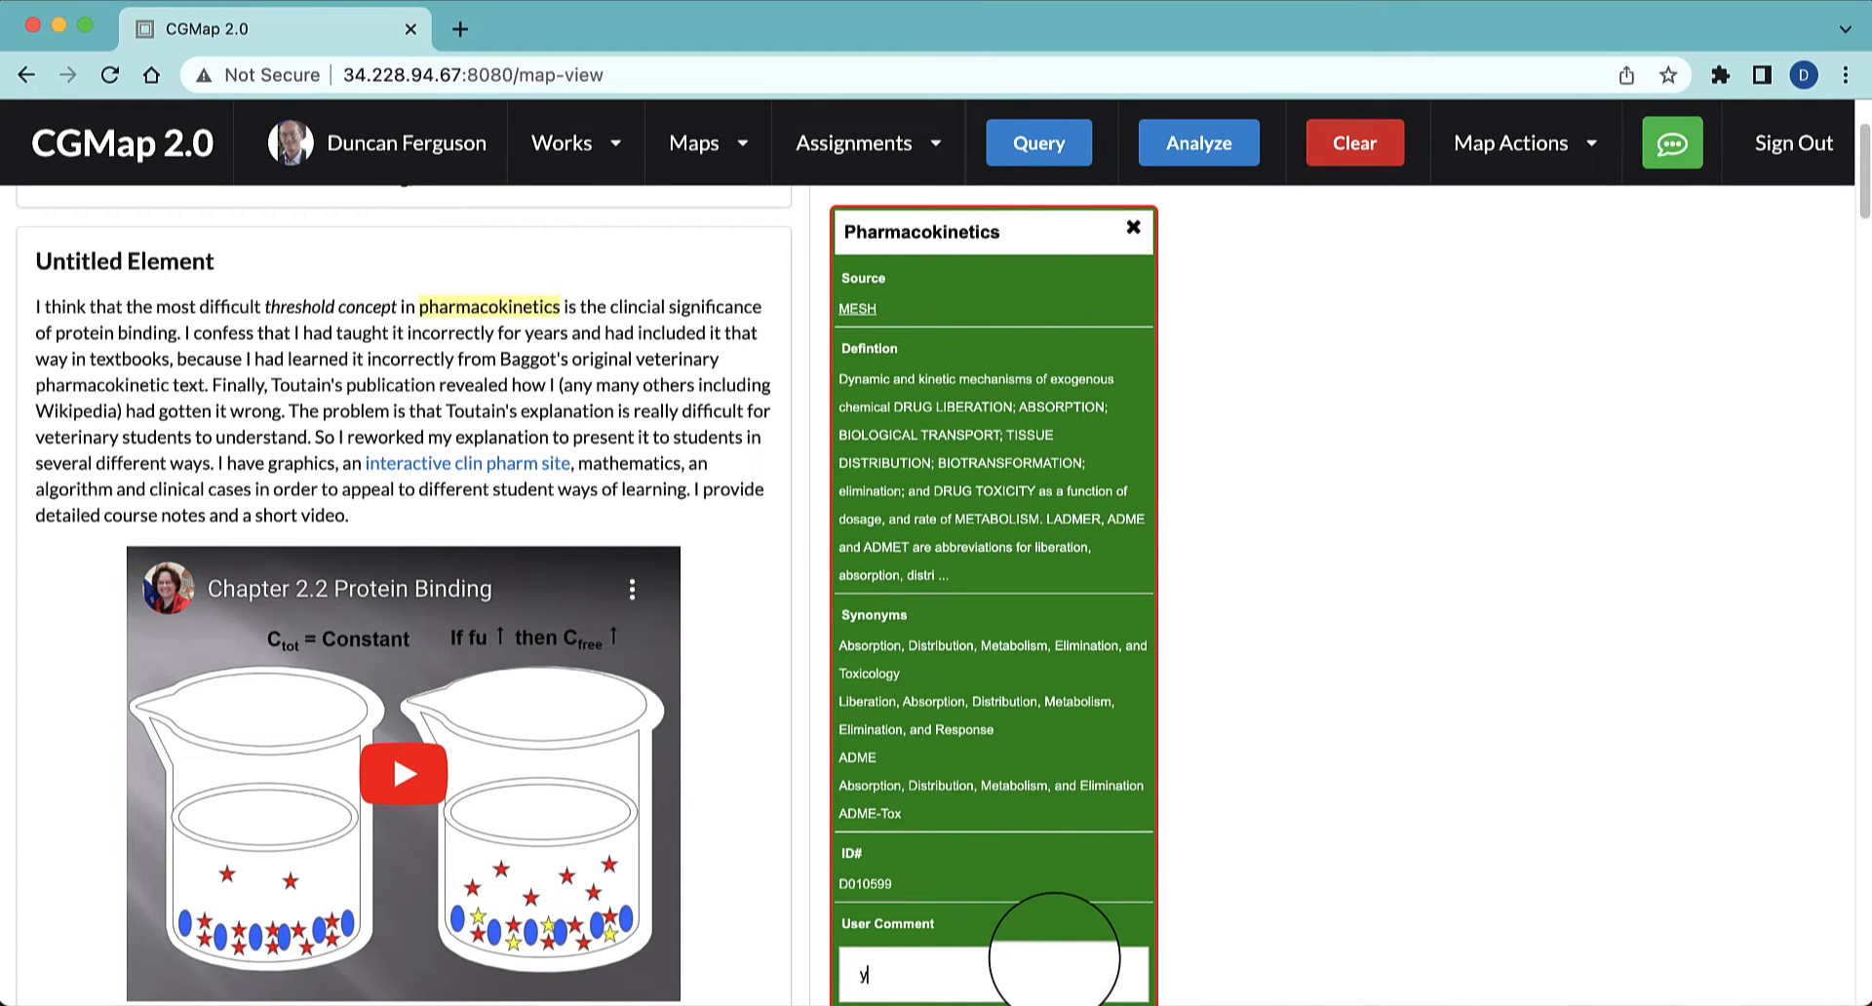
{"action": "type", "text": "our own commn"}
{"action": "type", "text": "nt"}
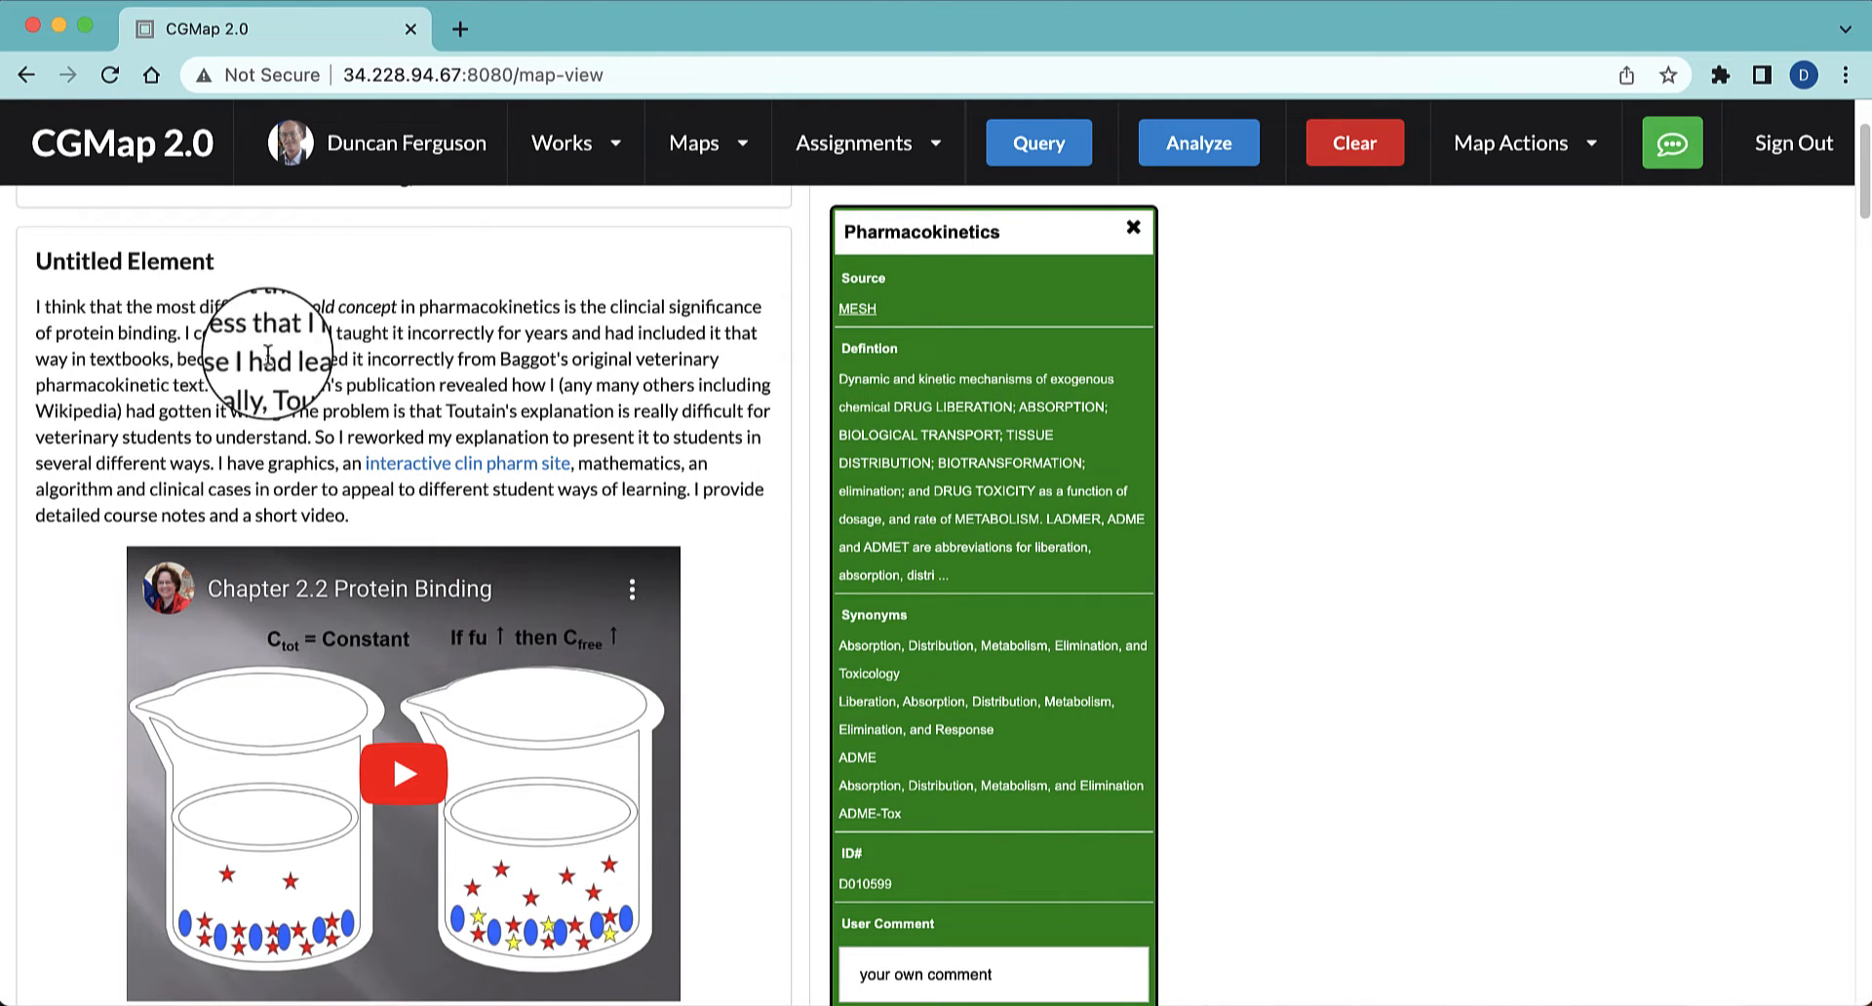
Query the phrase "protein binding", add the MDM Plasma Protein Binding Capacity result and place its node to the right of Pharmacokinetics
{"action": "left_click_drag", "start_coordinate": [173, 336], "coordinate": [56, 333]}
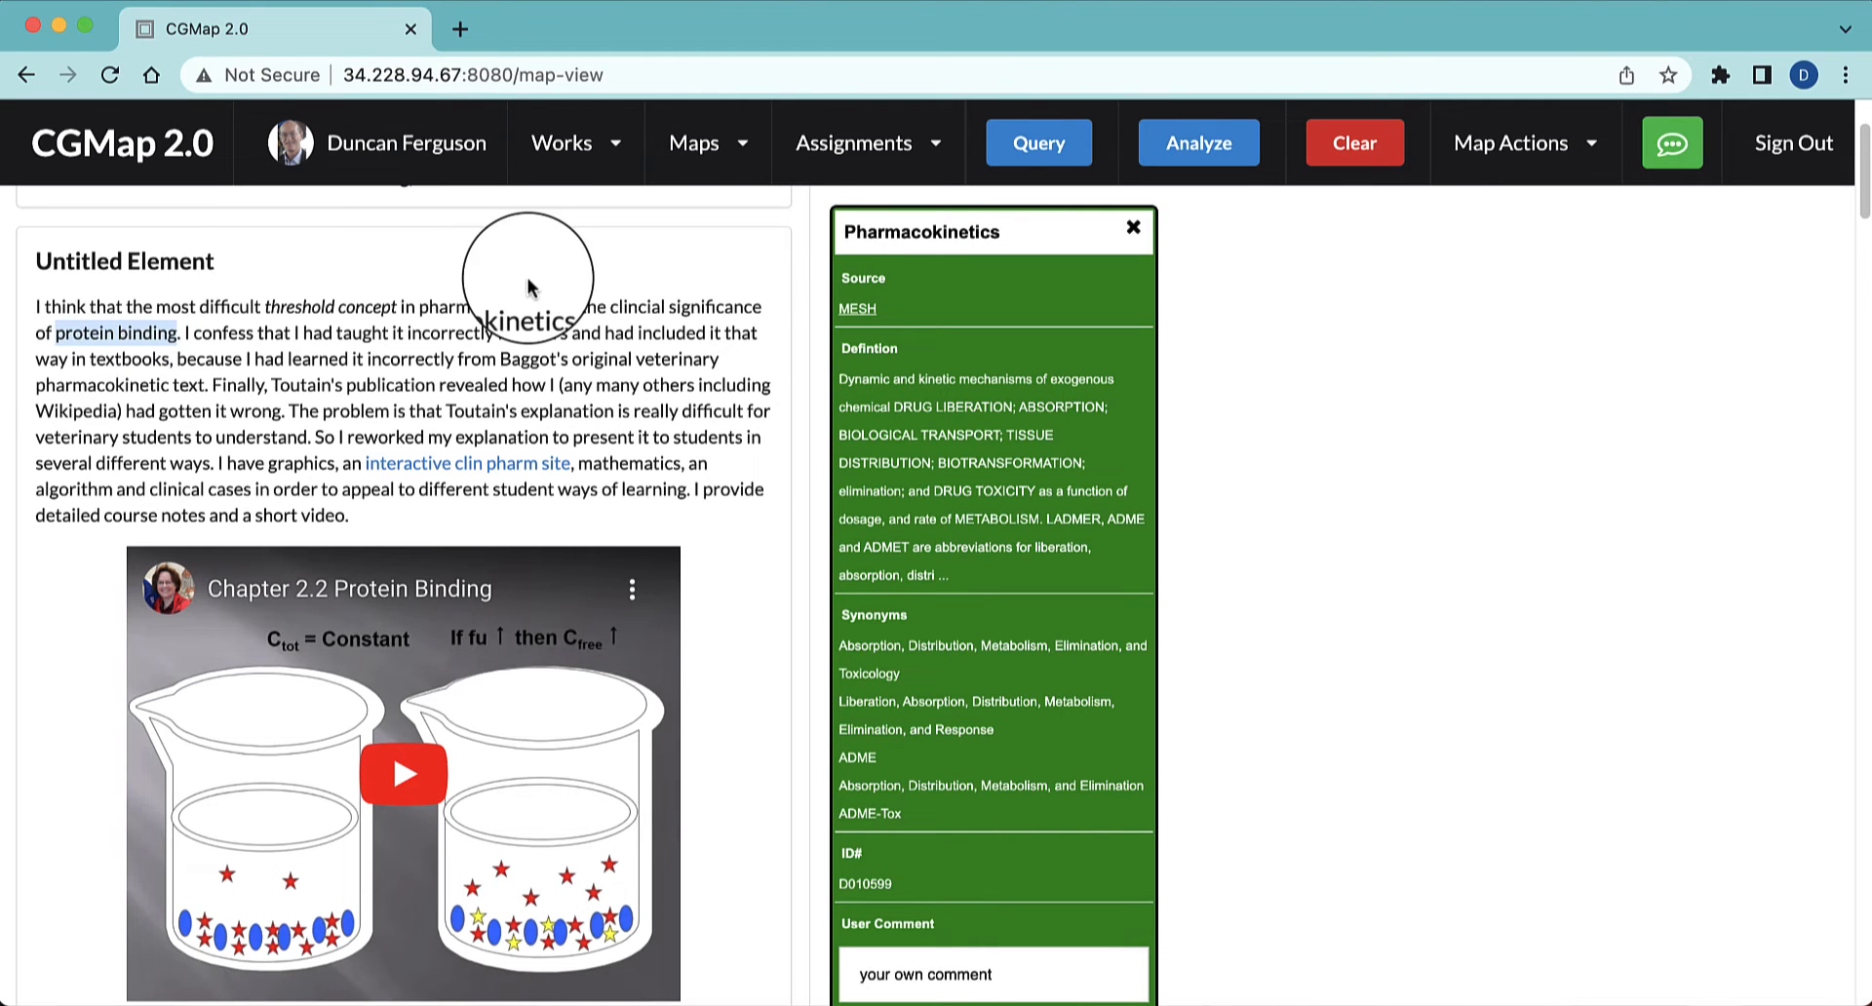
{"action": "left_click", "coordinate": [1028, 144]}
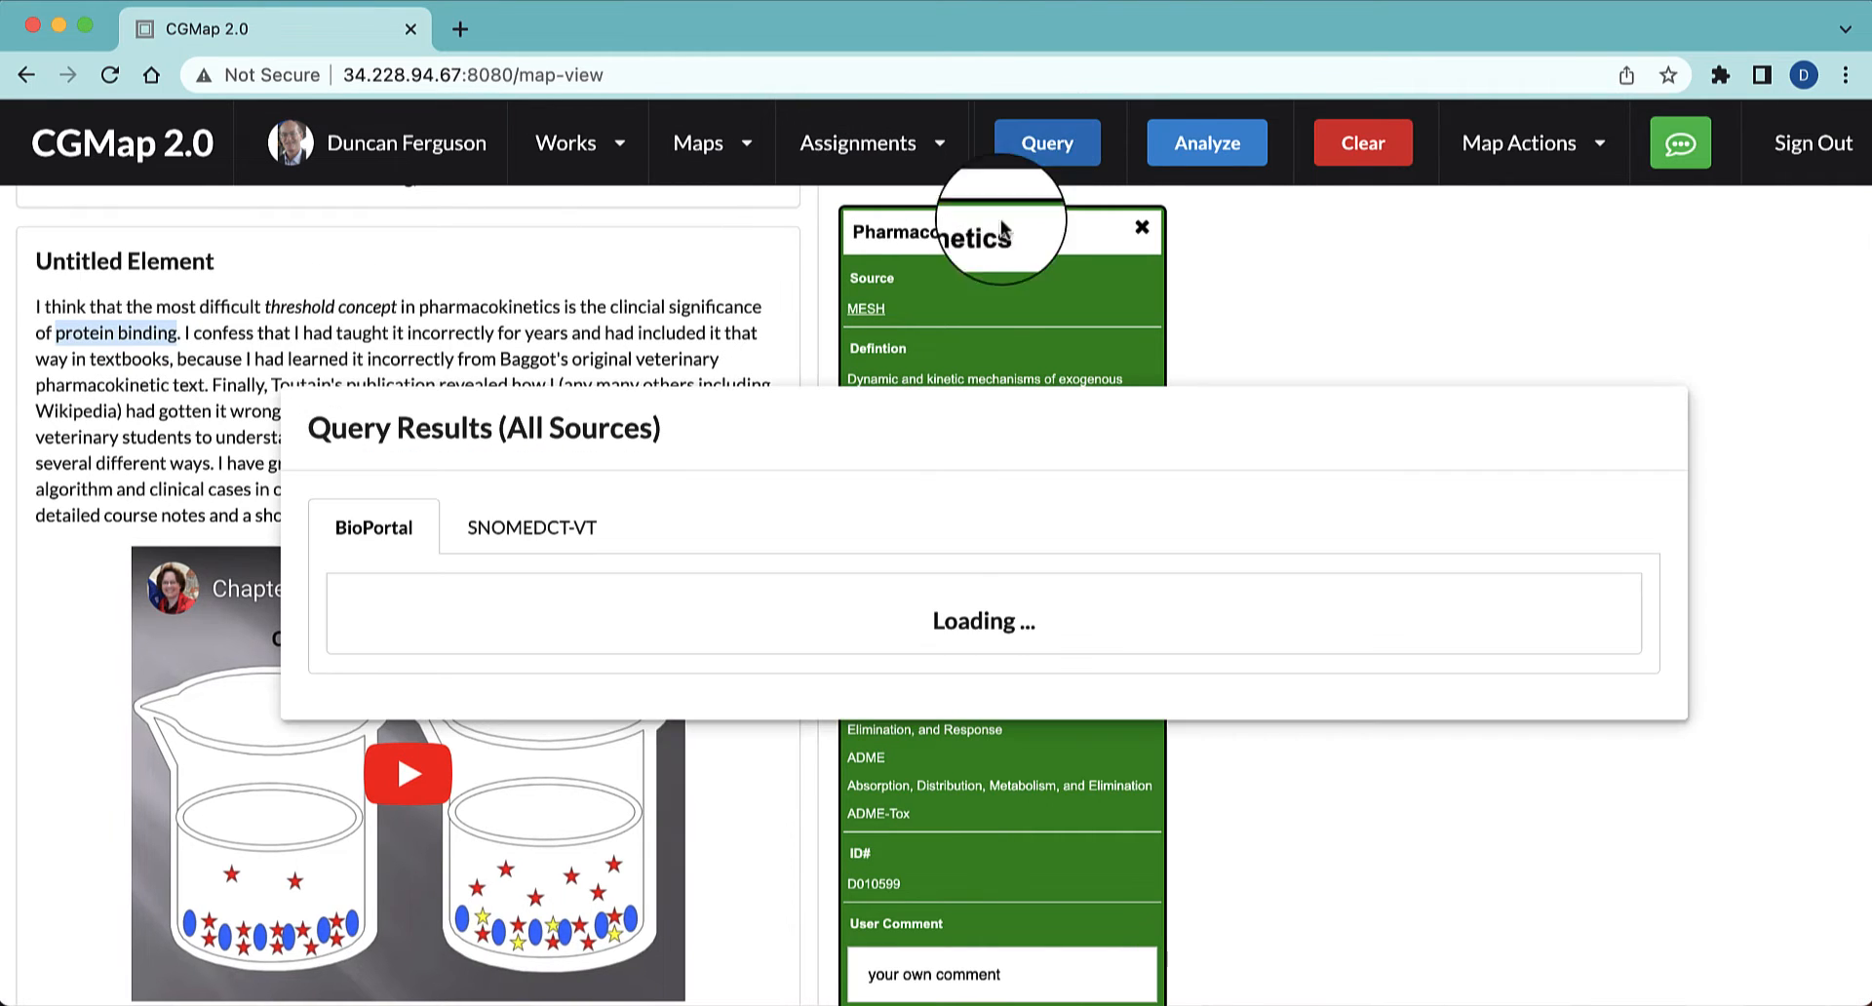
{"action": "scroll", "coordinate": [938, 544], "scroll_direction": "down", "scroll_amount": 3}
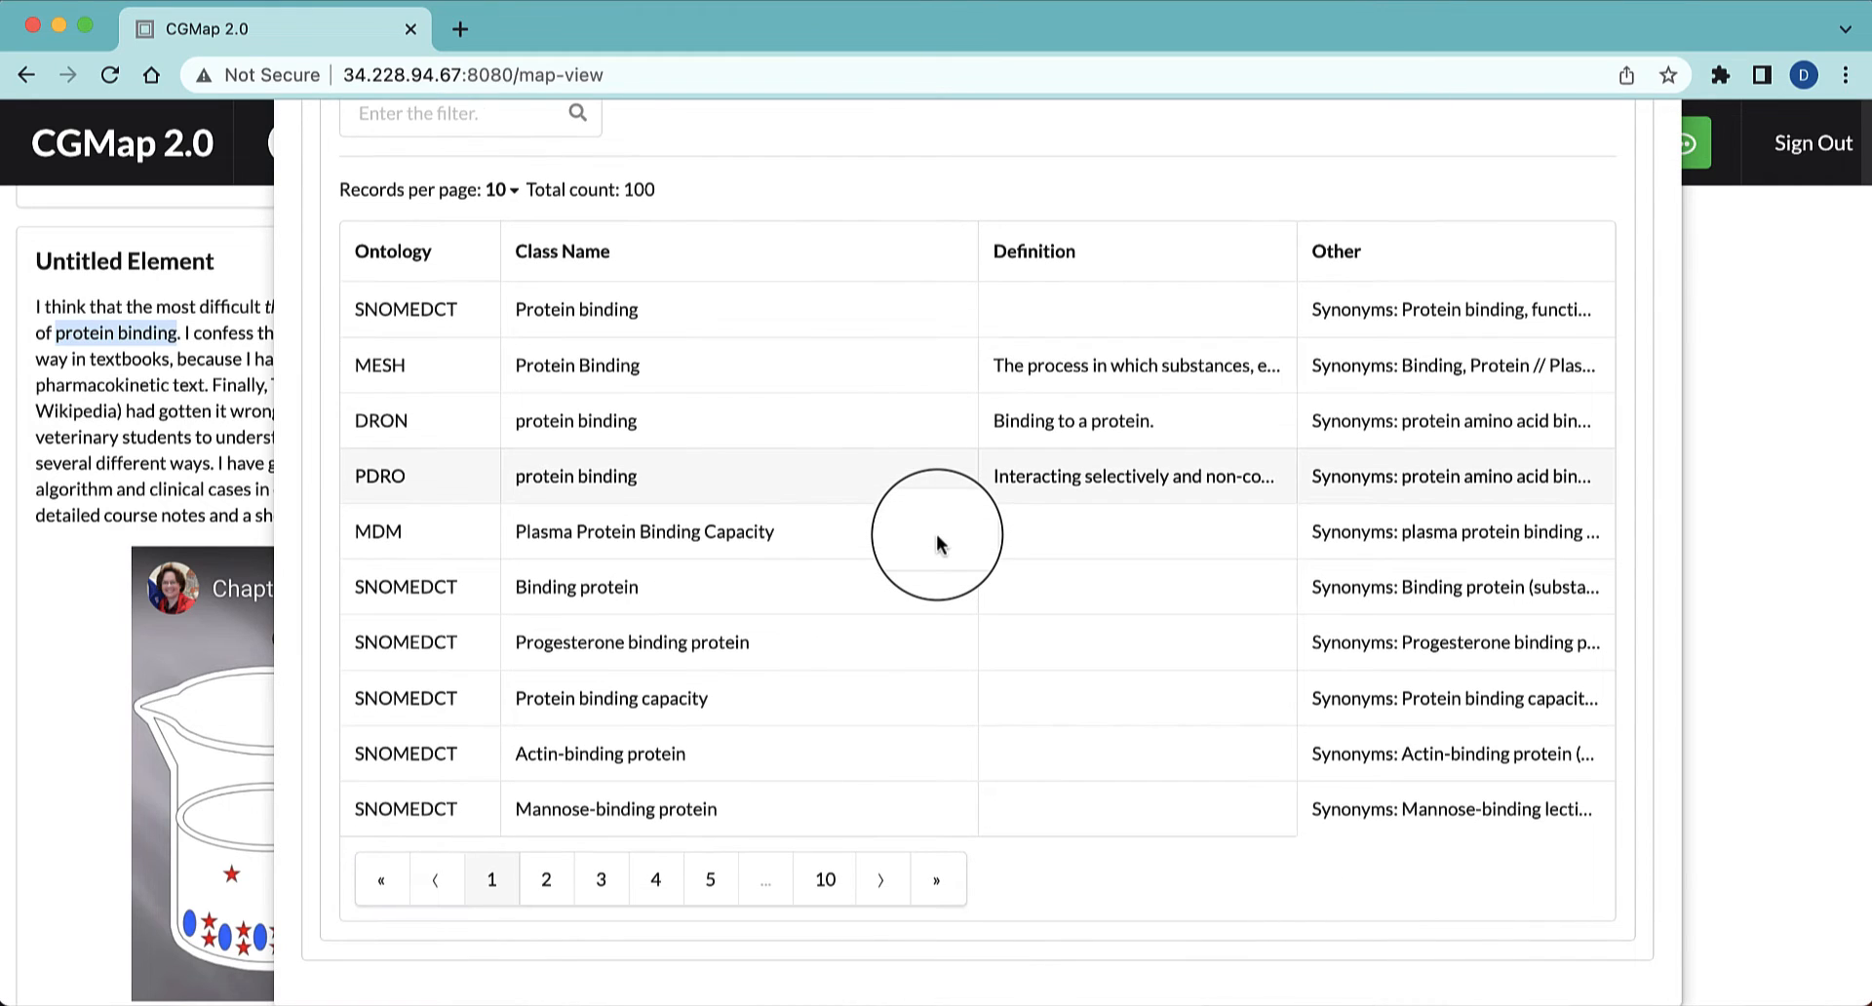
{"action": "left_click", "coordinate": [635, 528]}
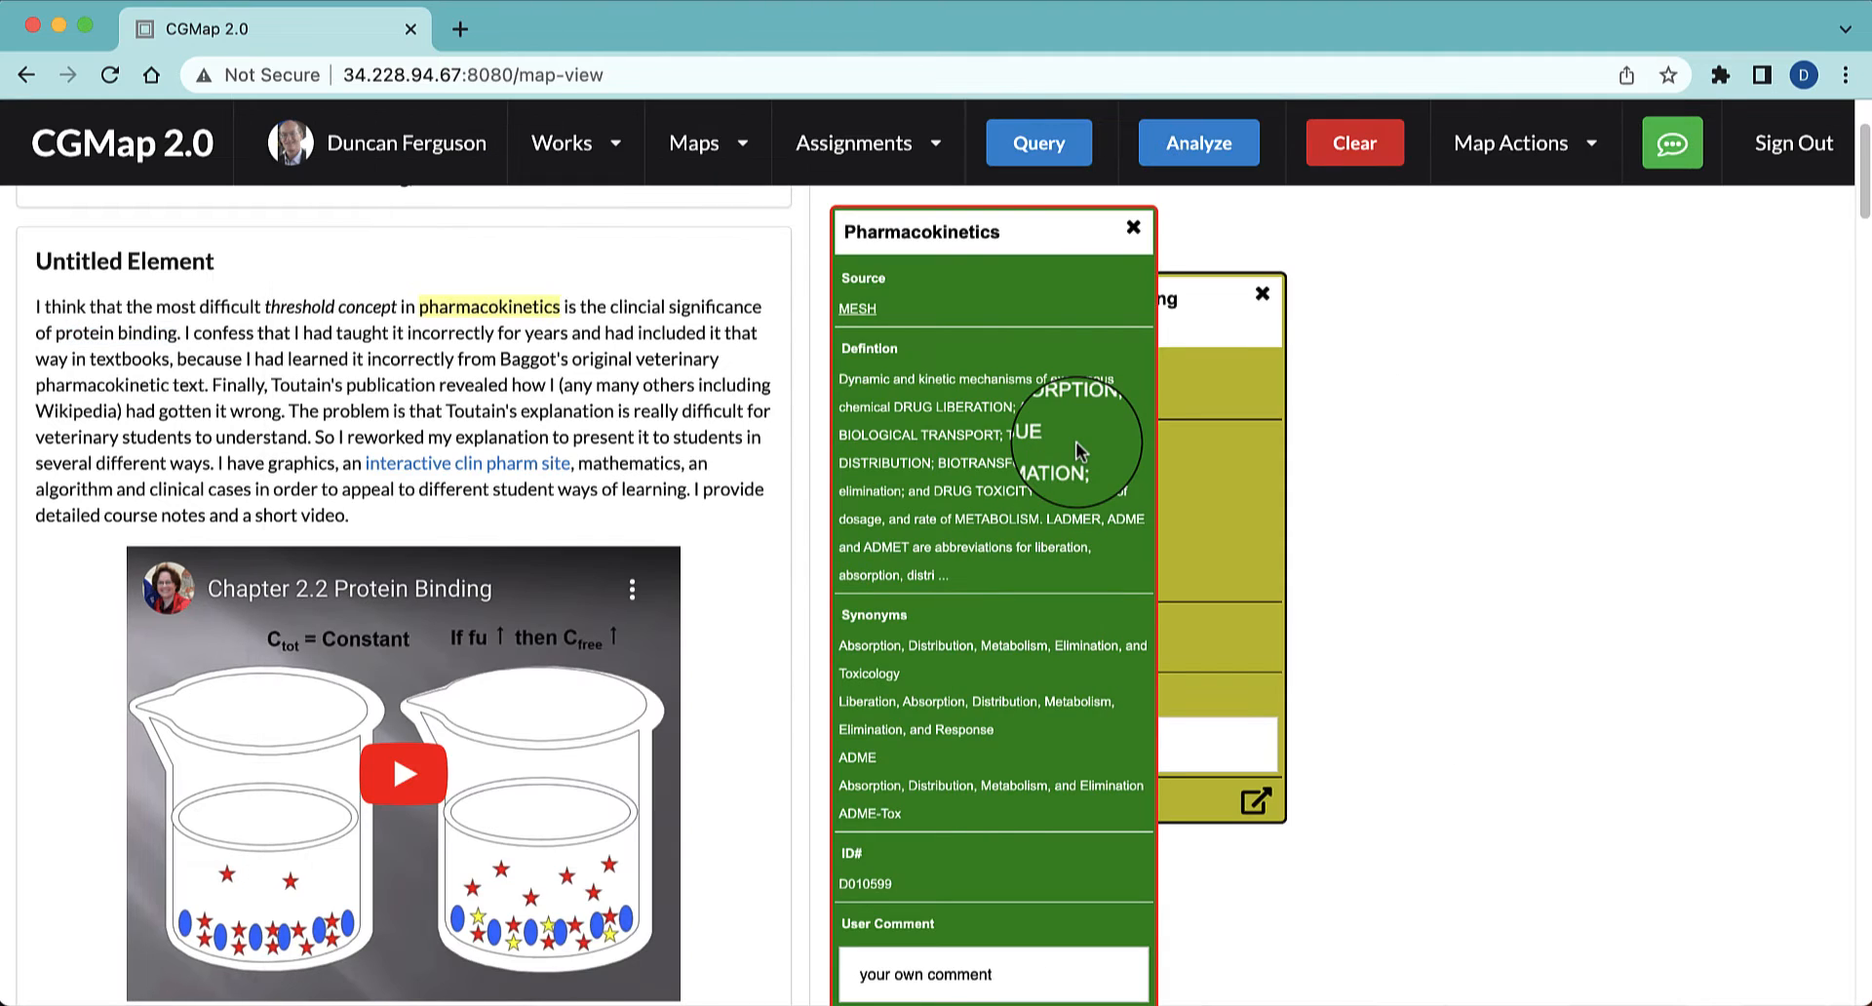
{"action": "left_click", "coordinate": [1185, 297]}
{"action": "left_click_drag", "start_coordinate": [1189, 298], "coordinate": [1413, 232]}
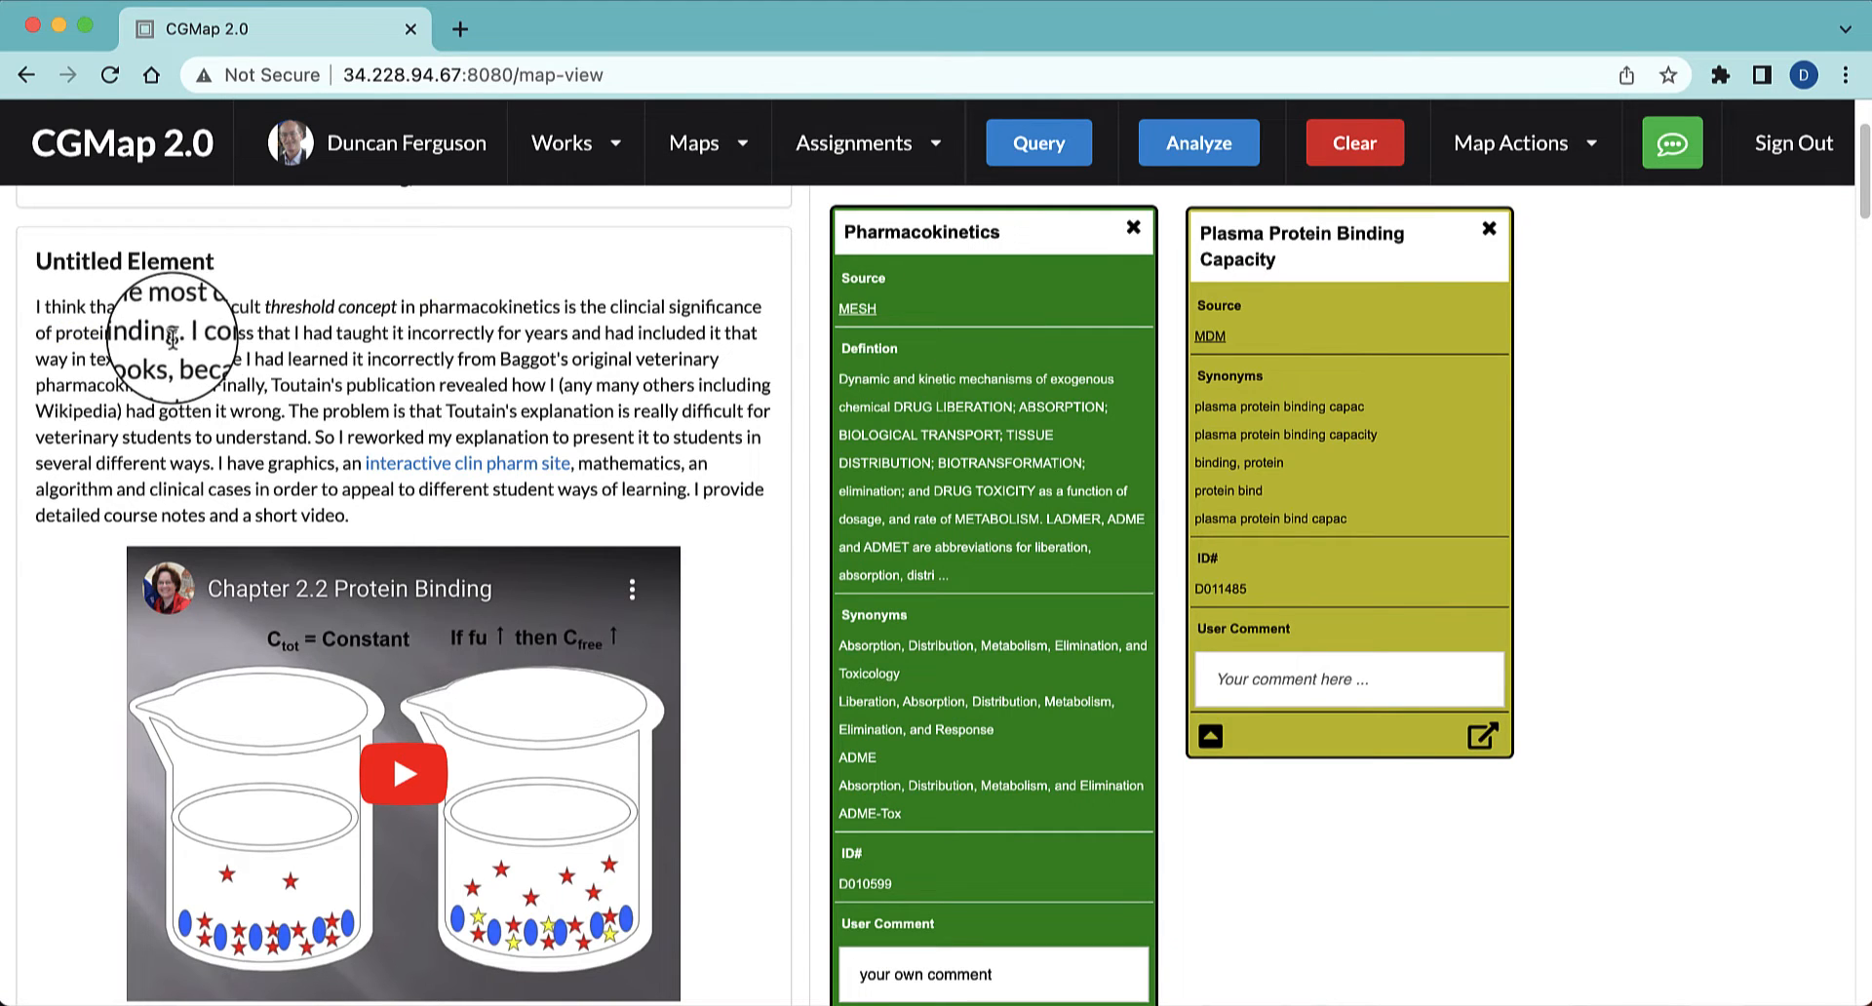
Attach a comment node reading "drug plasma binding" to the phrase "protein binding" and place it right of the Plasma Protein Binding Capacity node
{"action": "left_click_drag", "start_coordinate": [177, 334], "coordinate": [44, 351]}
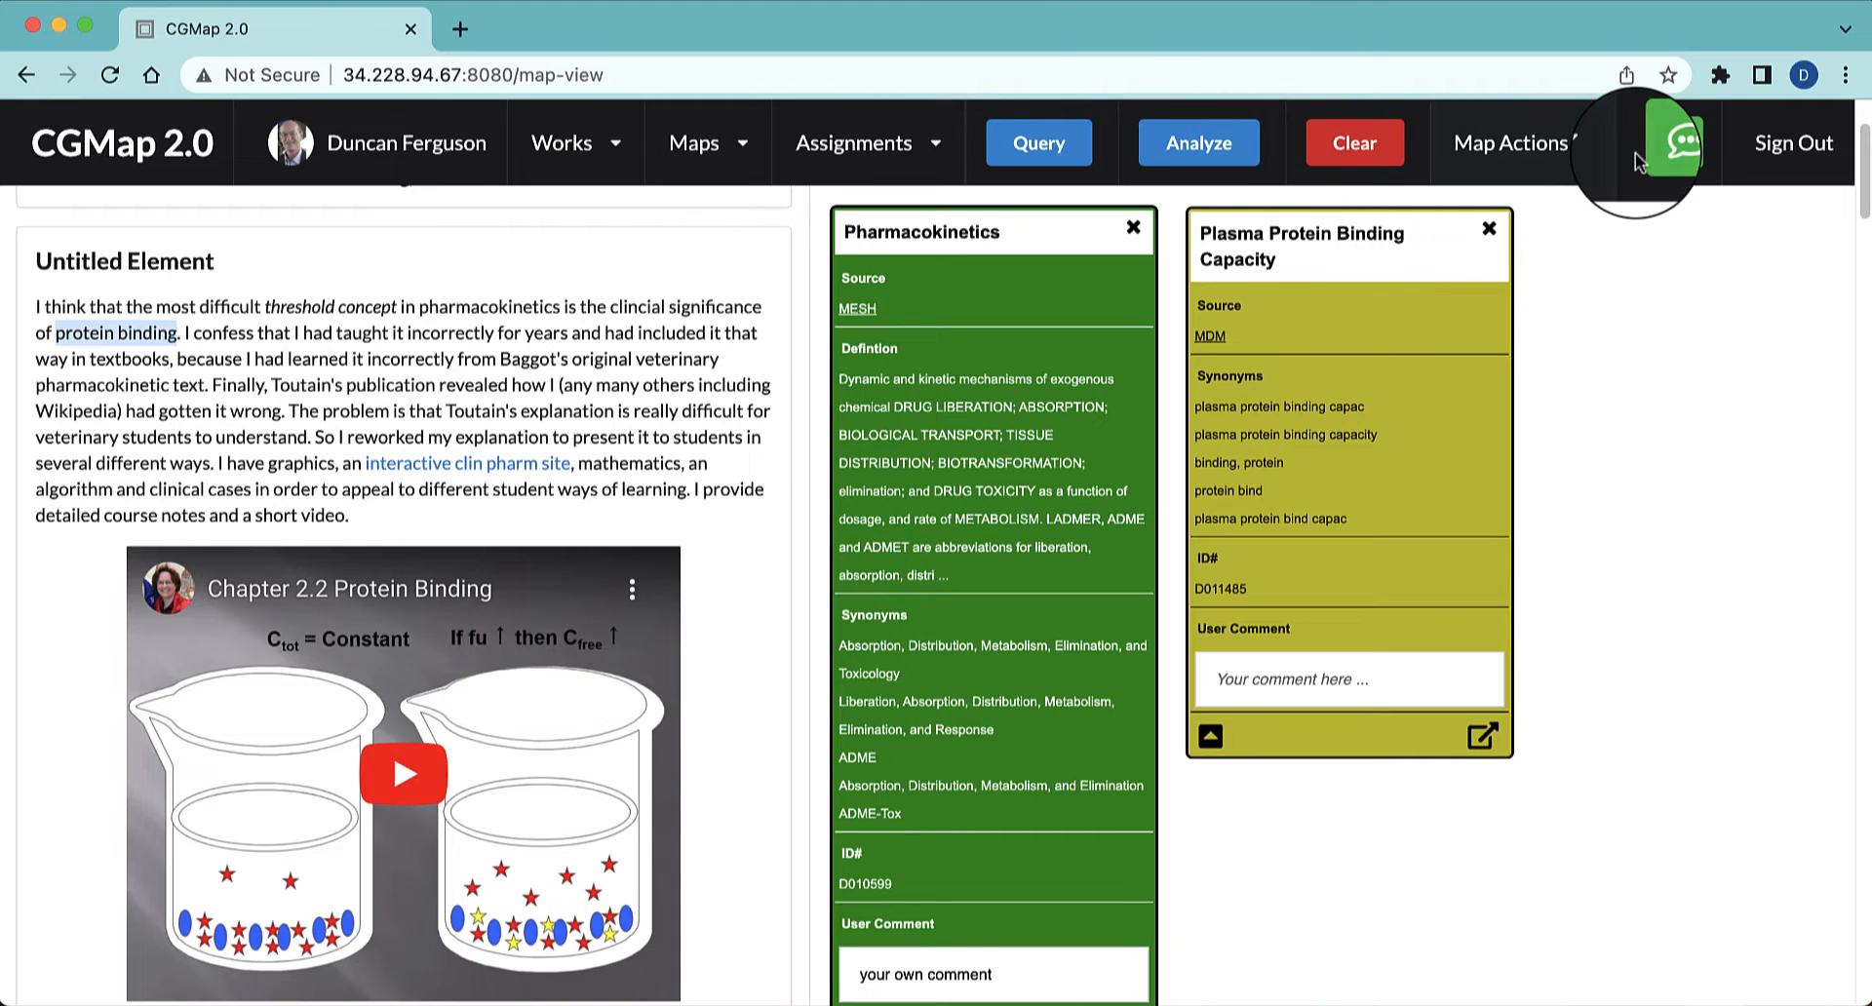
{"action": "left_click", "coordinate": [1672, 143]}
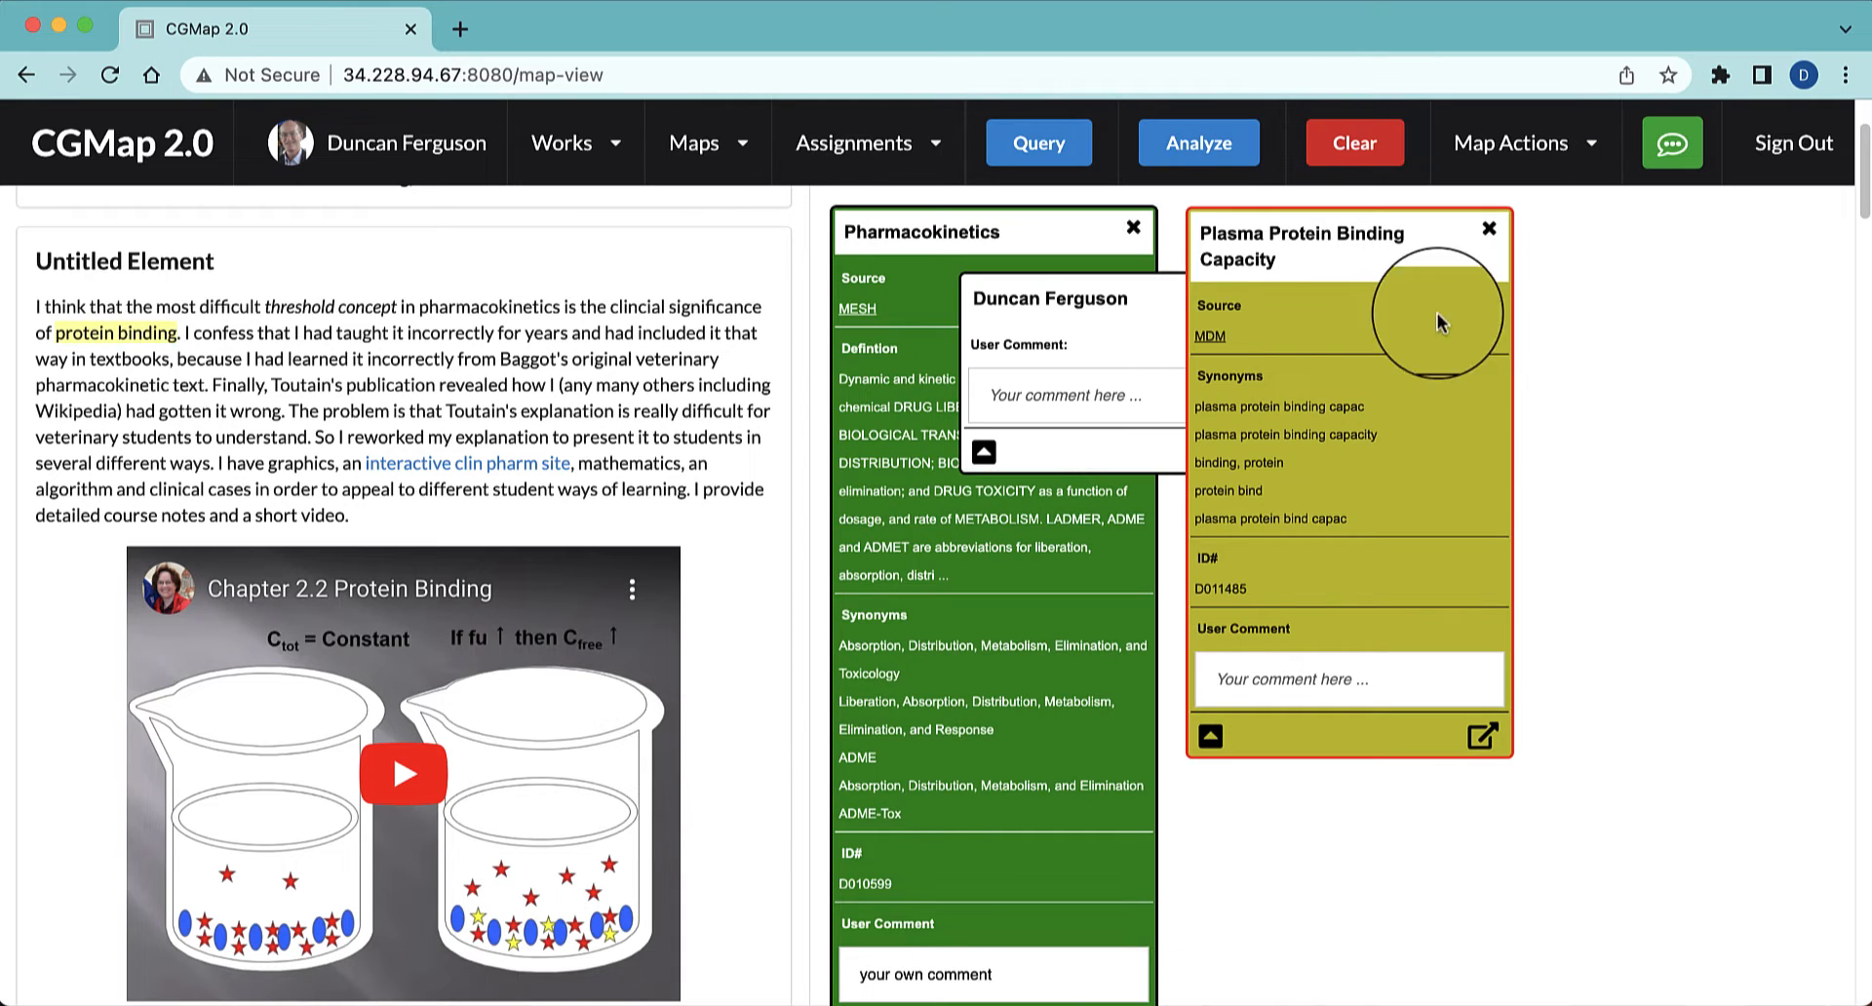
{"action": "left_click", "coordinate": [1090, 400]}
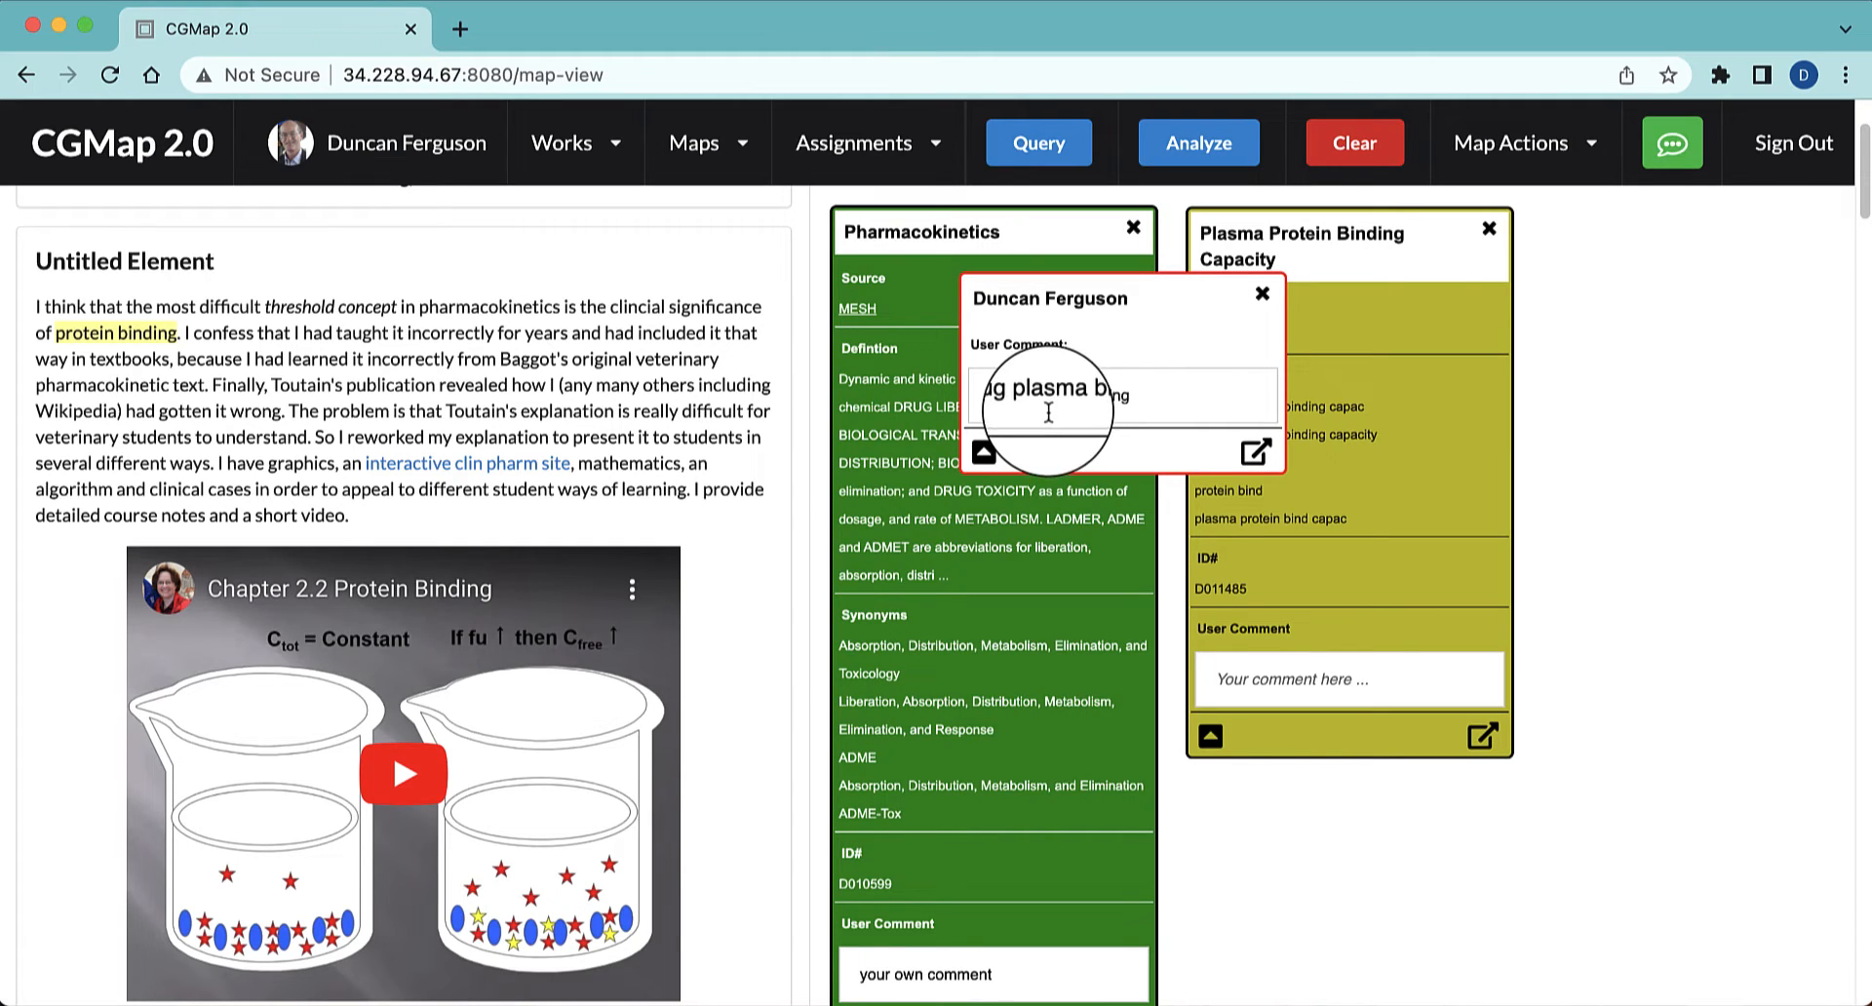
{"action": "key", "text": "Return"}
{"action": "key", "text": "BackSpace"}
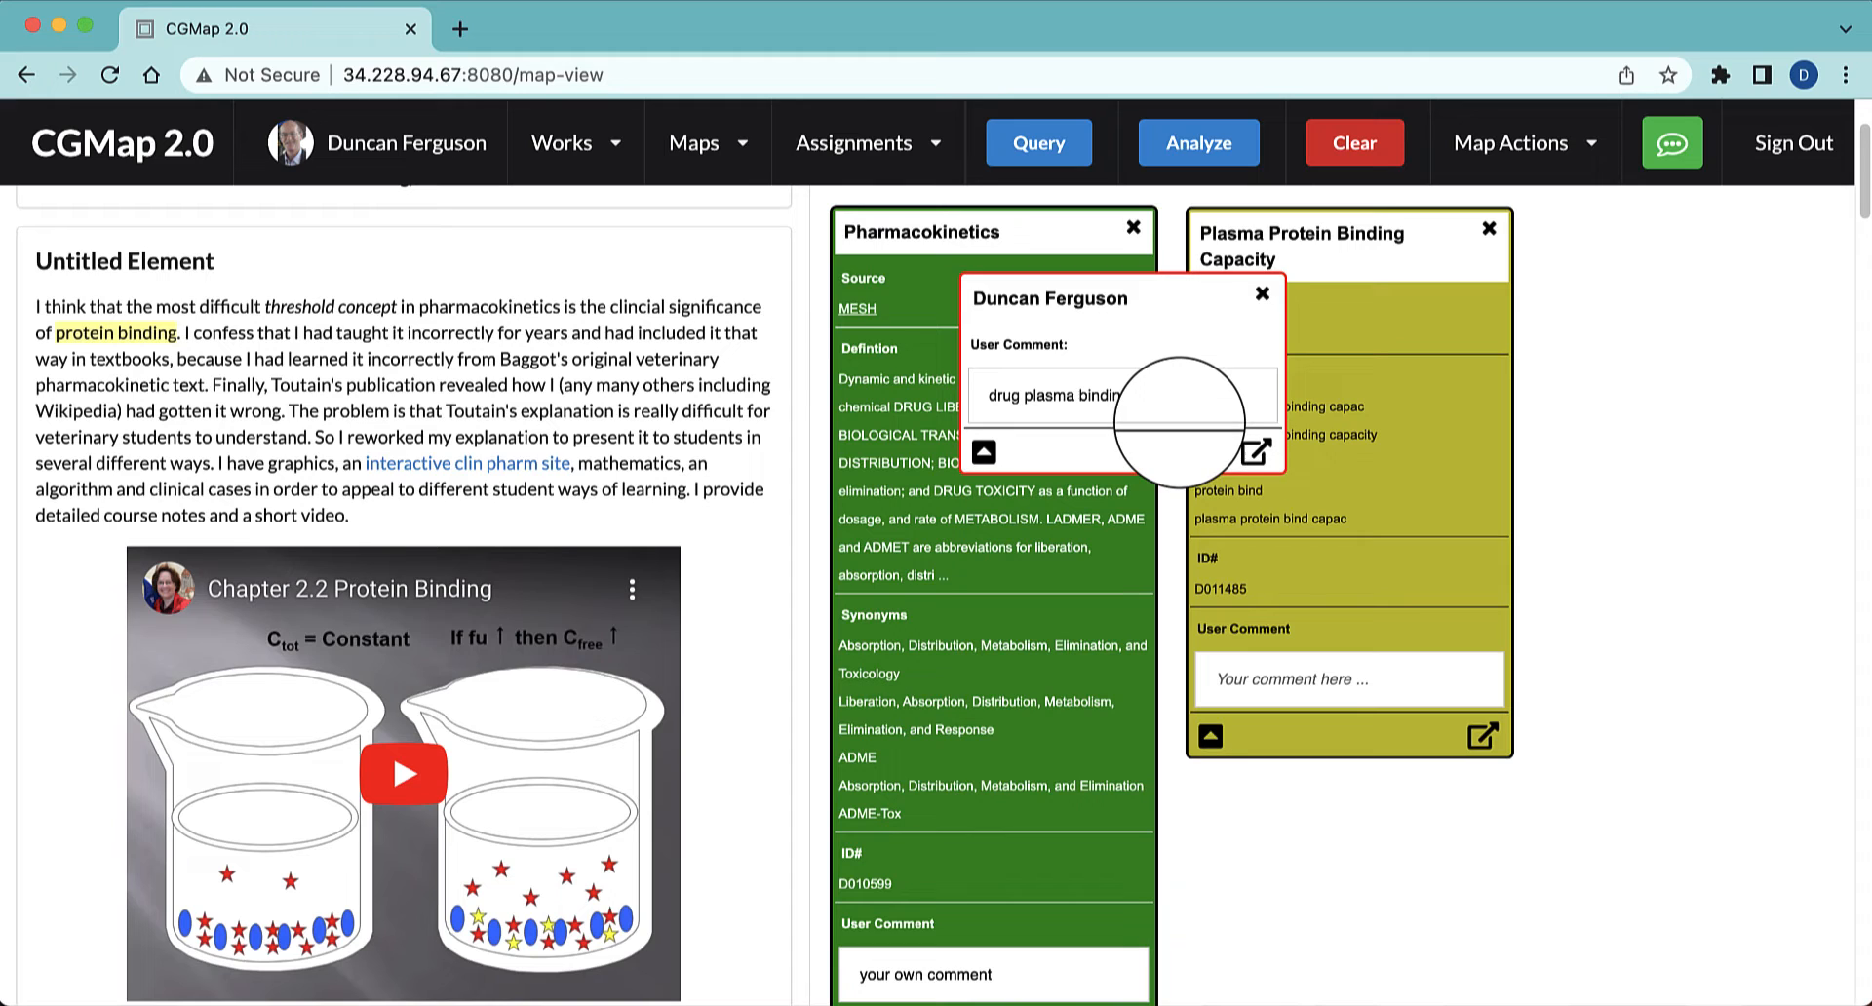
{"action": "left_click_drag", "start_coordinate": [1131, 302], "coordinate": [1706, 241]}
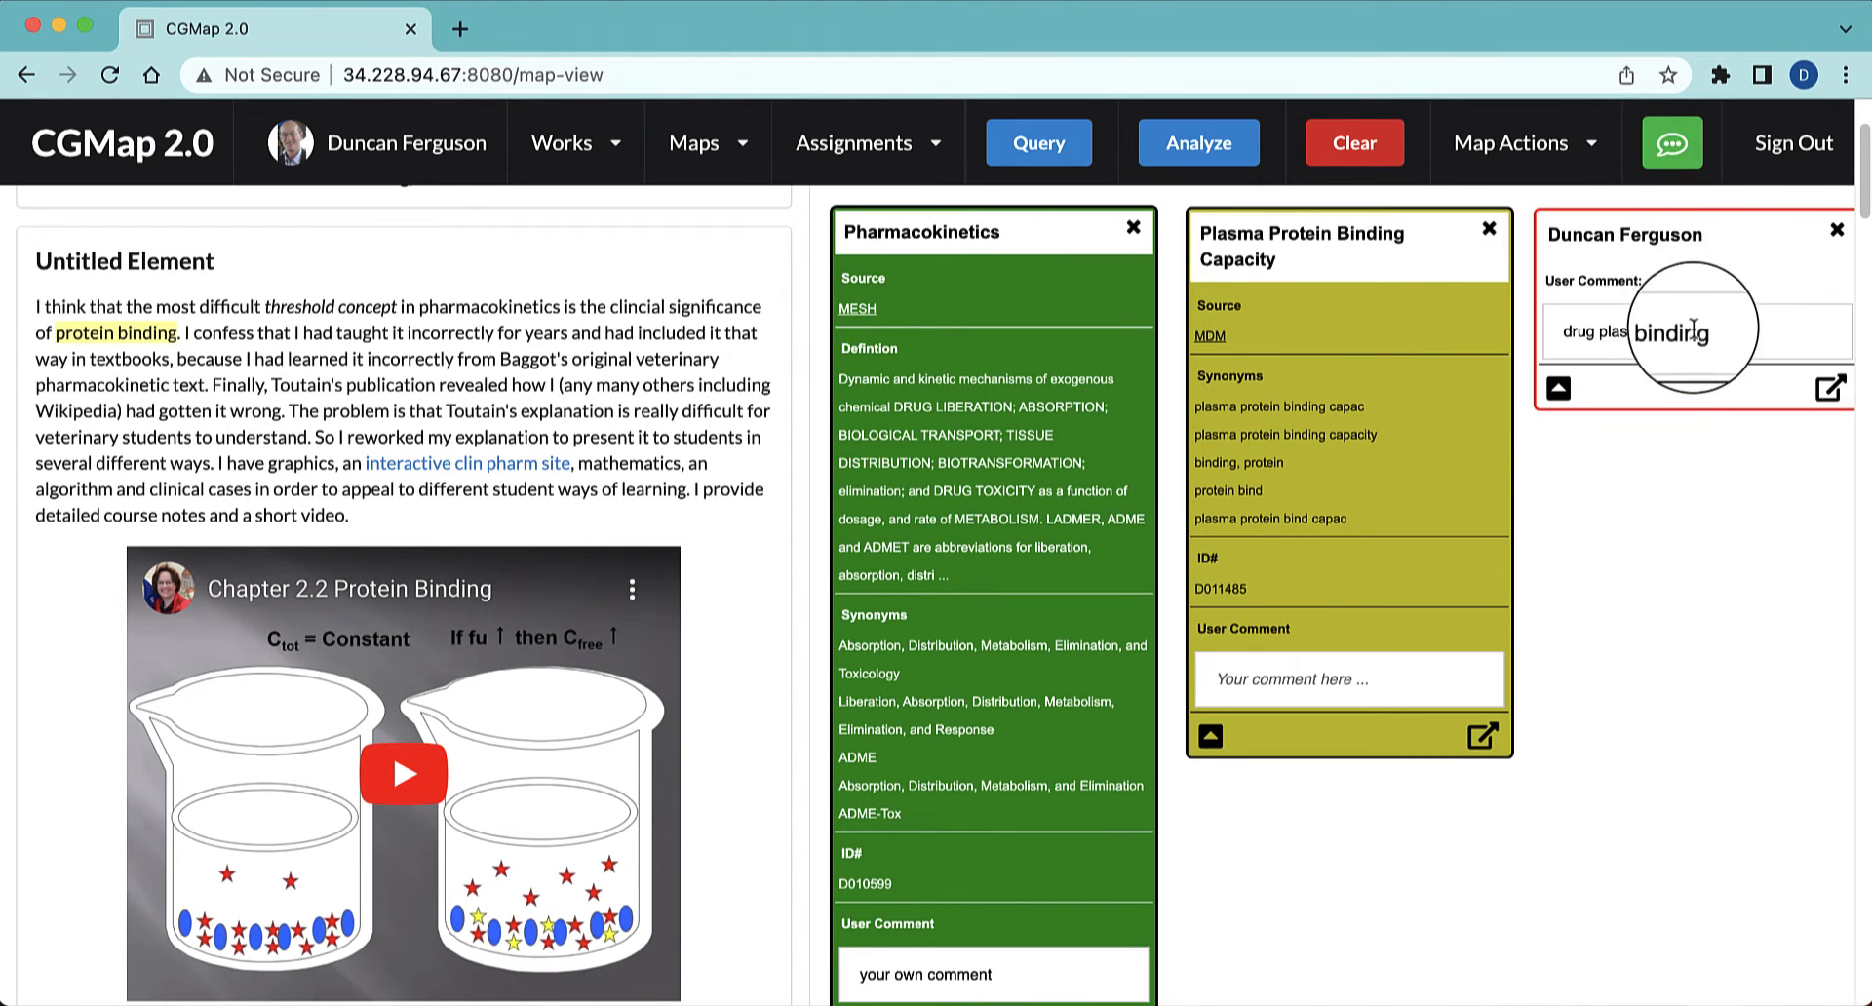
Query the comment text "drug plasma binding" and review its SNOMEDCT-VT results
{"action": "left_click_drag", "start_coordinate": [1708, 331], "coordinate": [1571, 333]}
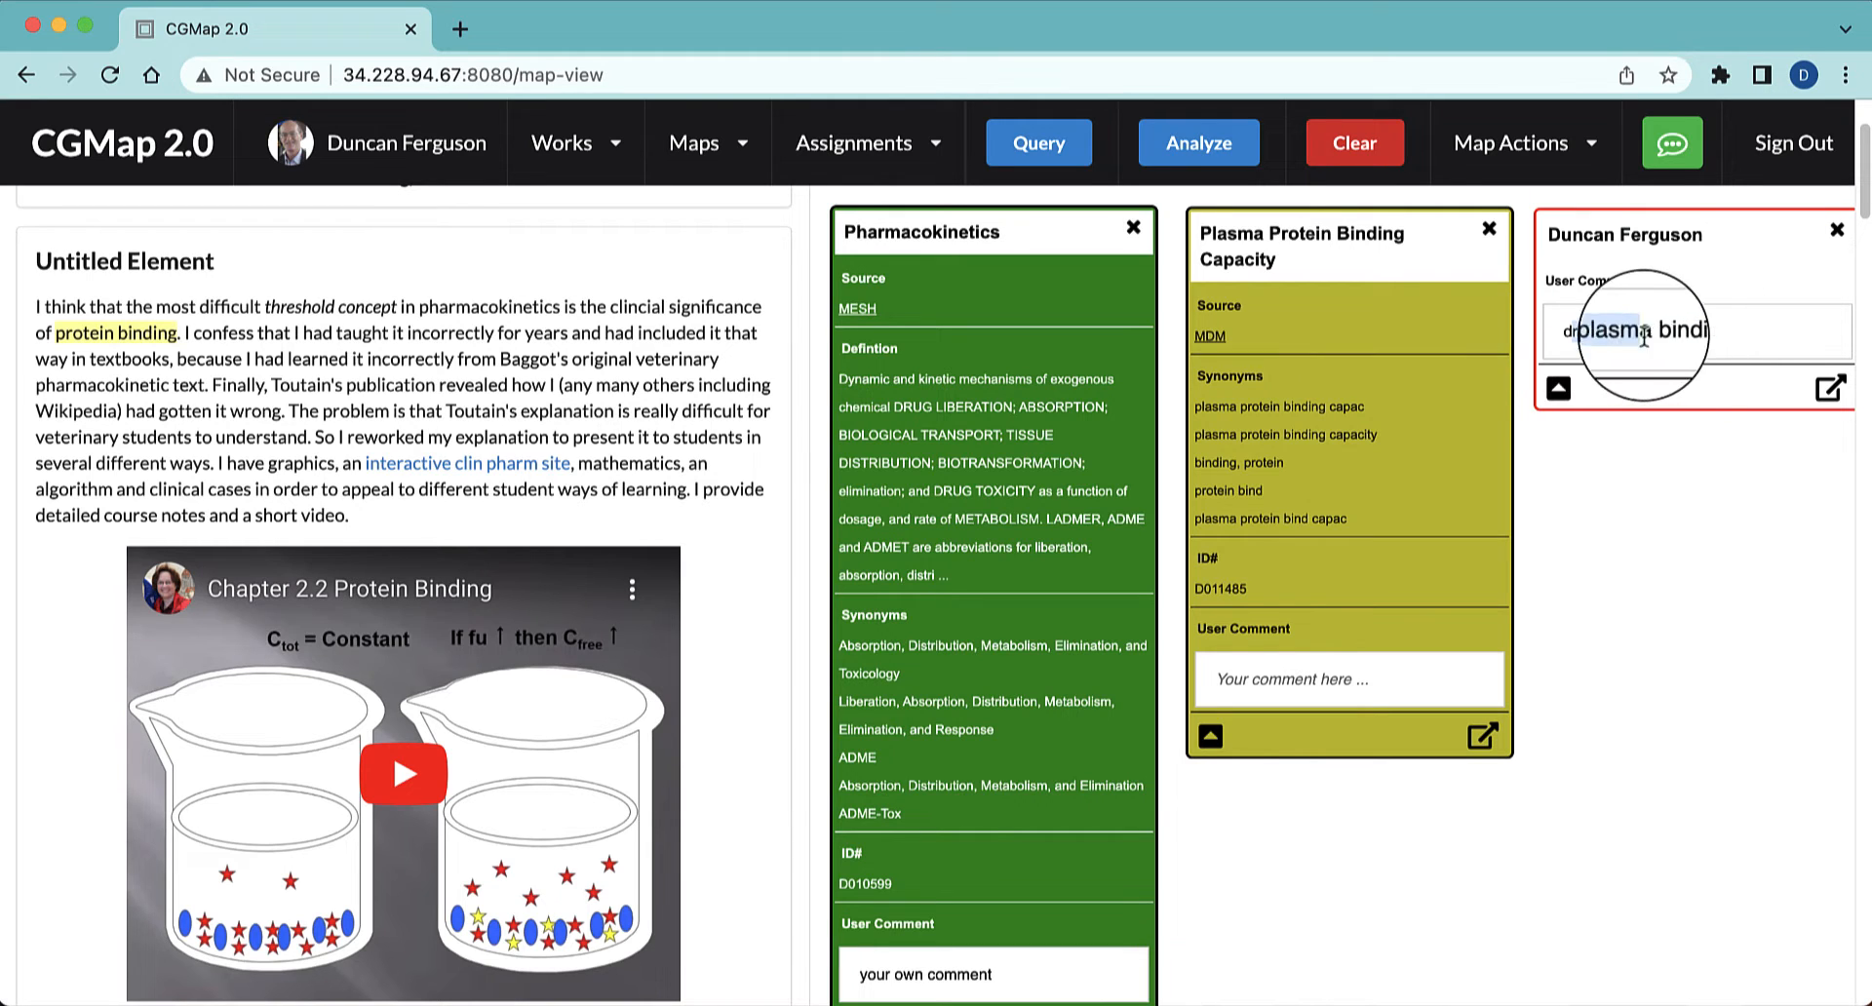
{"action": "left_click", "coordinate": [1716, 335]}
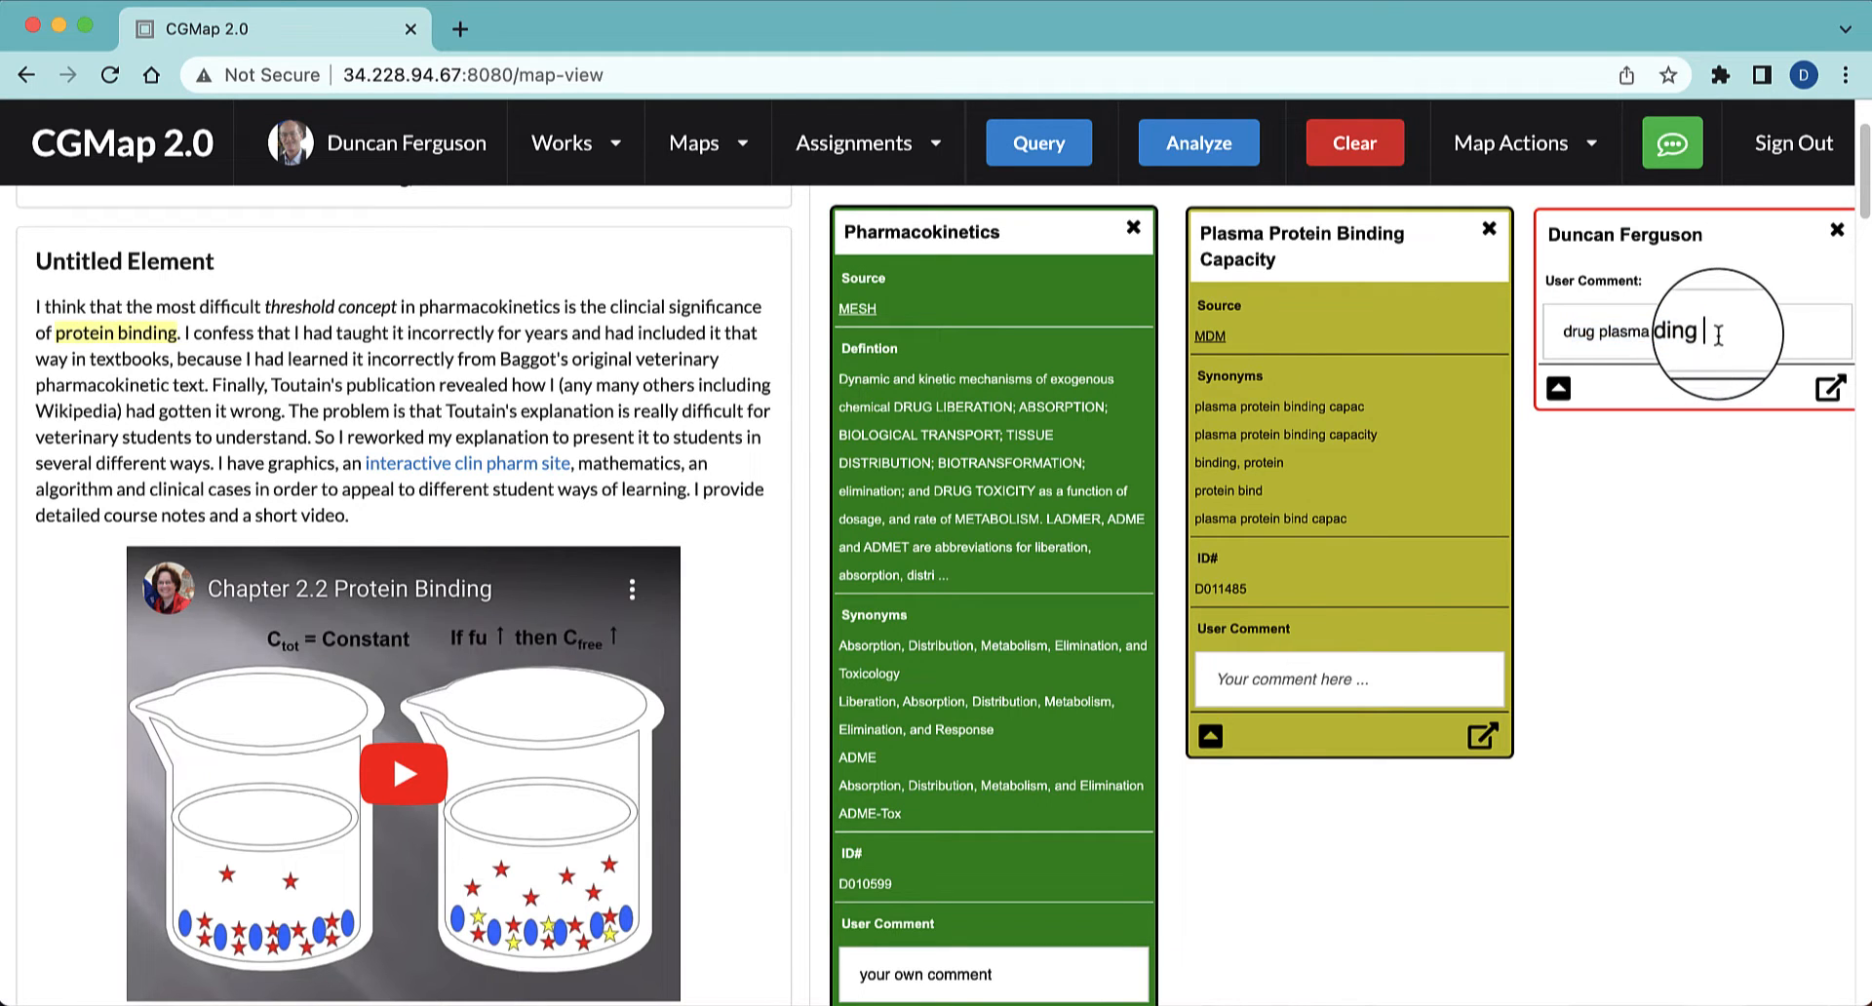
{"action": "left_click_drag", "start_coordinate": [1717, 333], "coordinate": [1563, 334]}
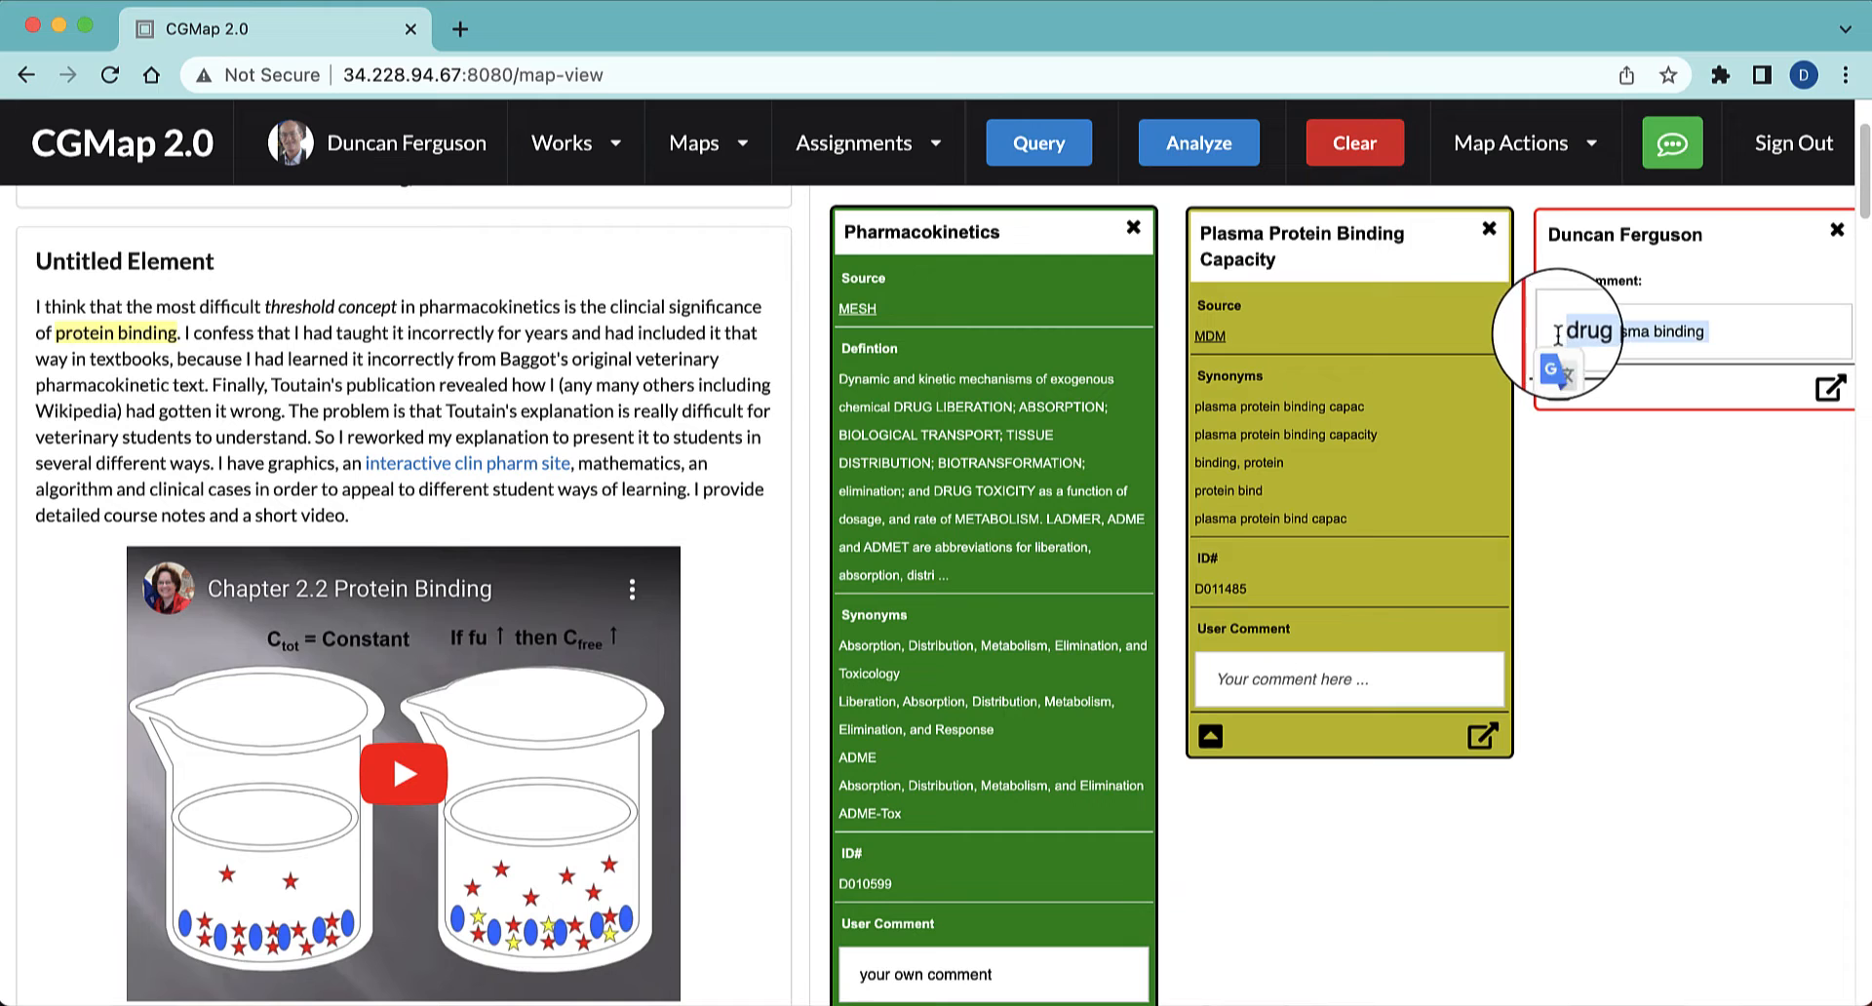
{"action": "left_click", "coordinate": [1062, 153]}
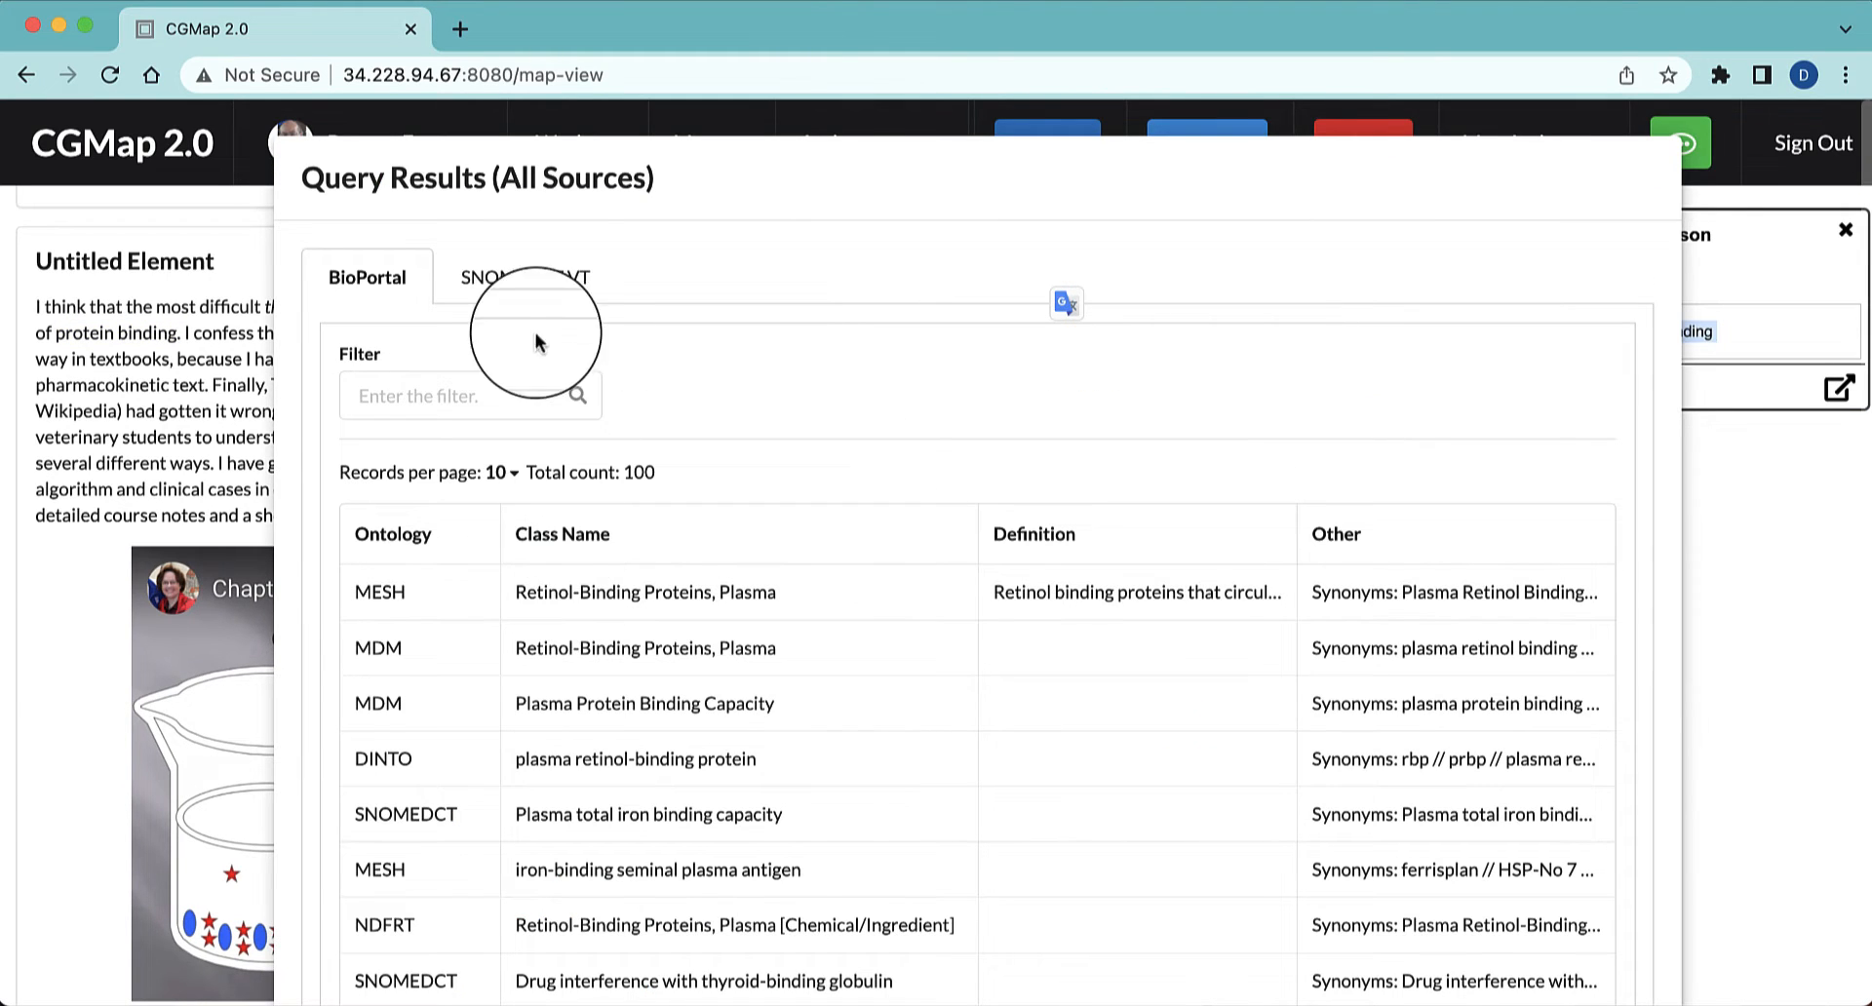
{"action": "left_click", "coordinate": [557, 281]}
{"action": "scroll", "coordinate": [869, 680], "scroll_direction": "down", "scroll_amount": 3}
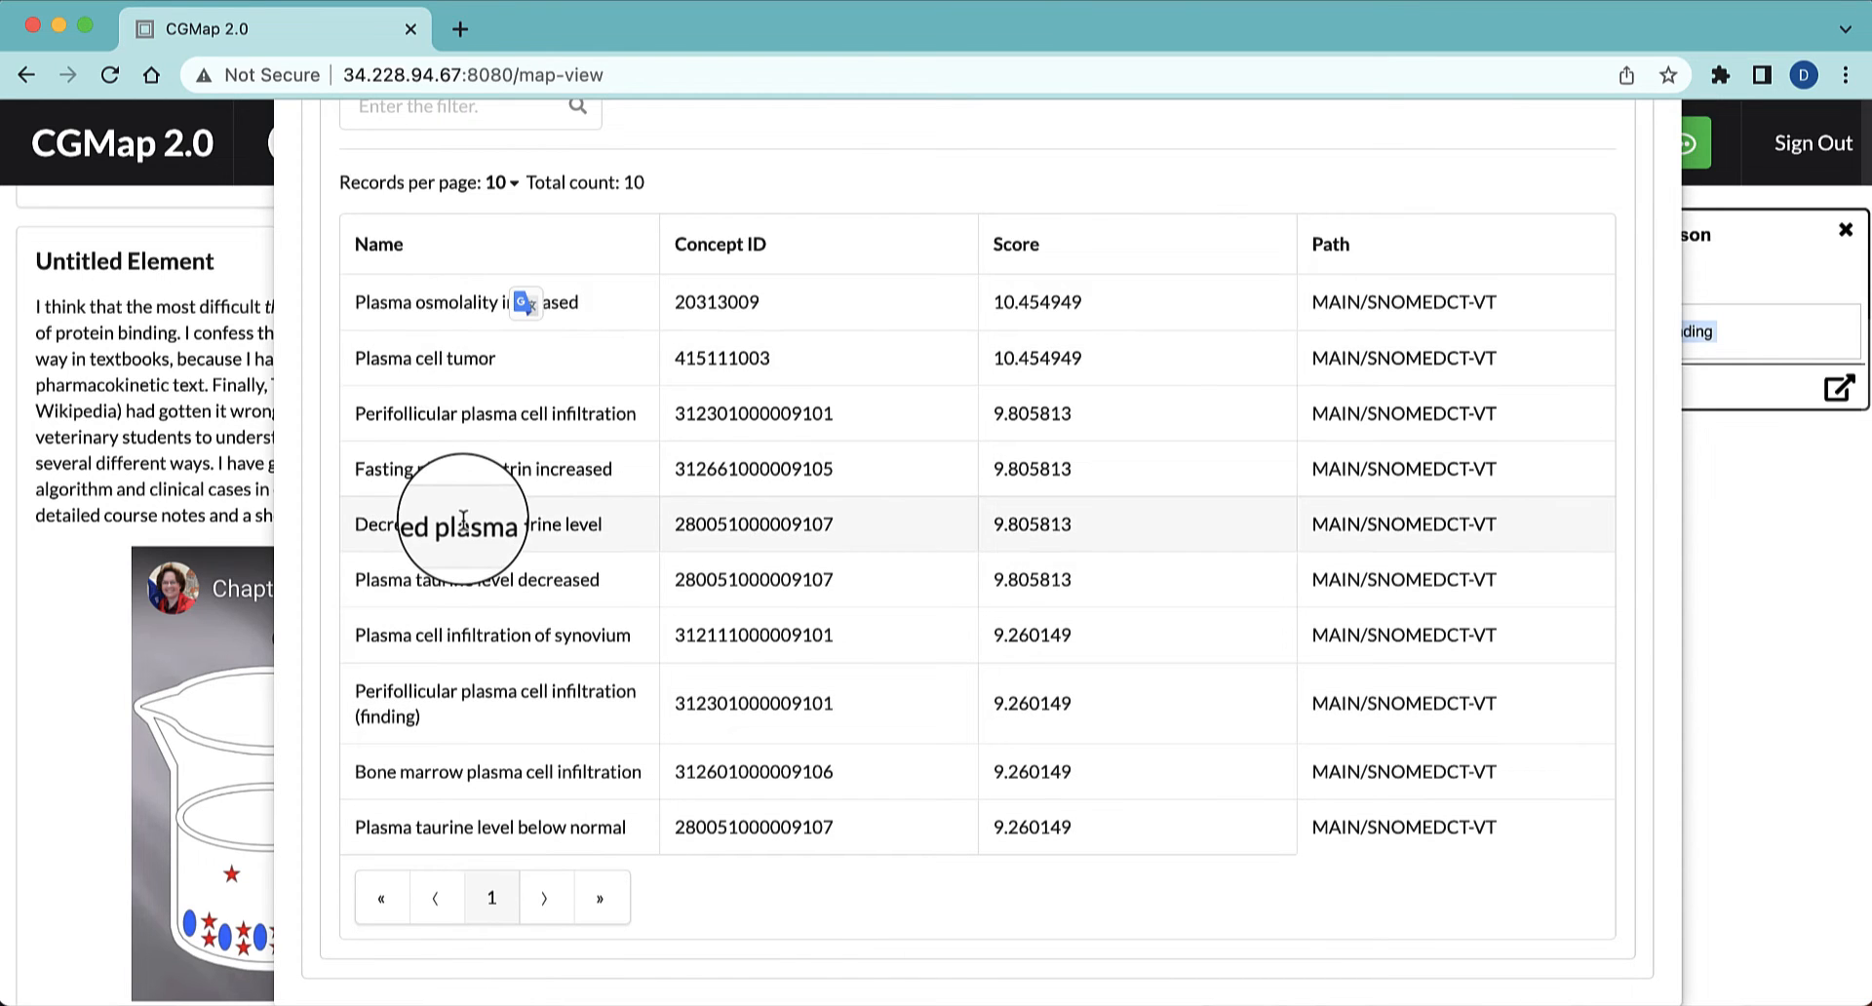
{"action": "scroll", "coordinate": [463, 546], "scroll_direction": "up", "scroll_amount": 5}
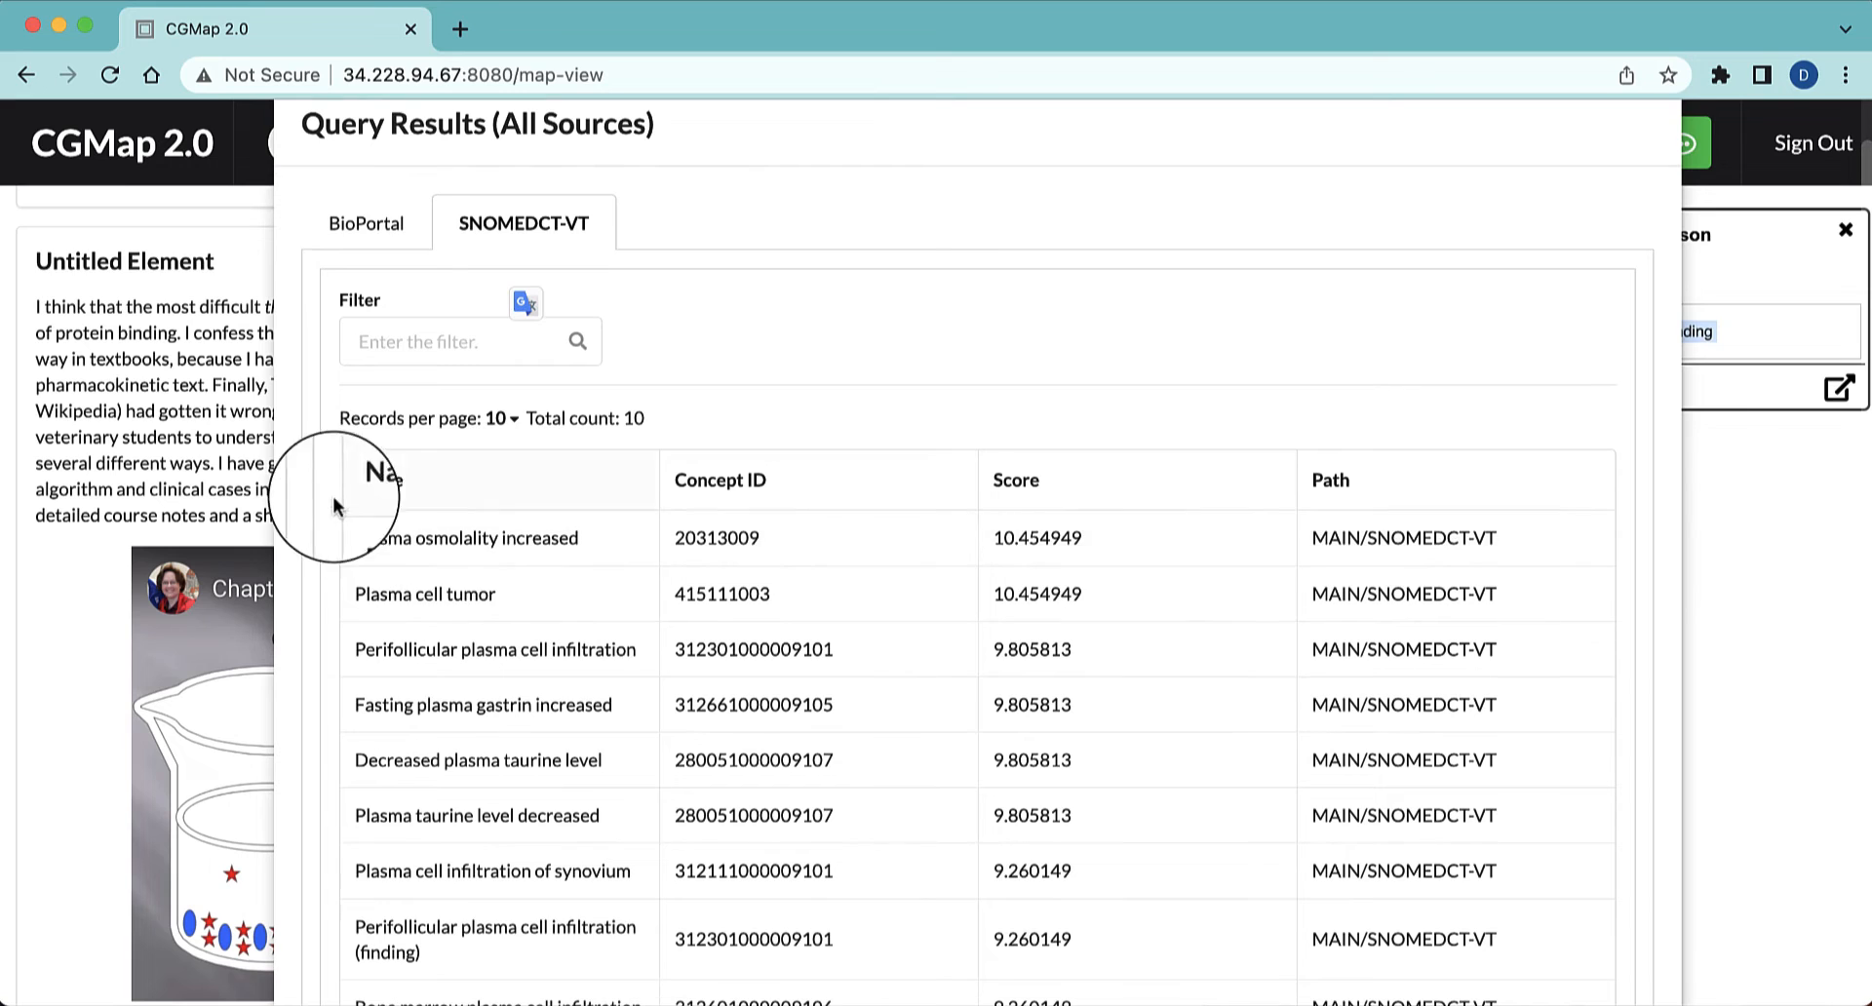
Add the SNOMEDCT Plasma protein result from page 3 of the BioPortal results and place its node below the "drug plasma binding" comment
{"action": "left_click", "coordinate": [368, 234]}
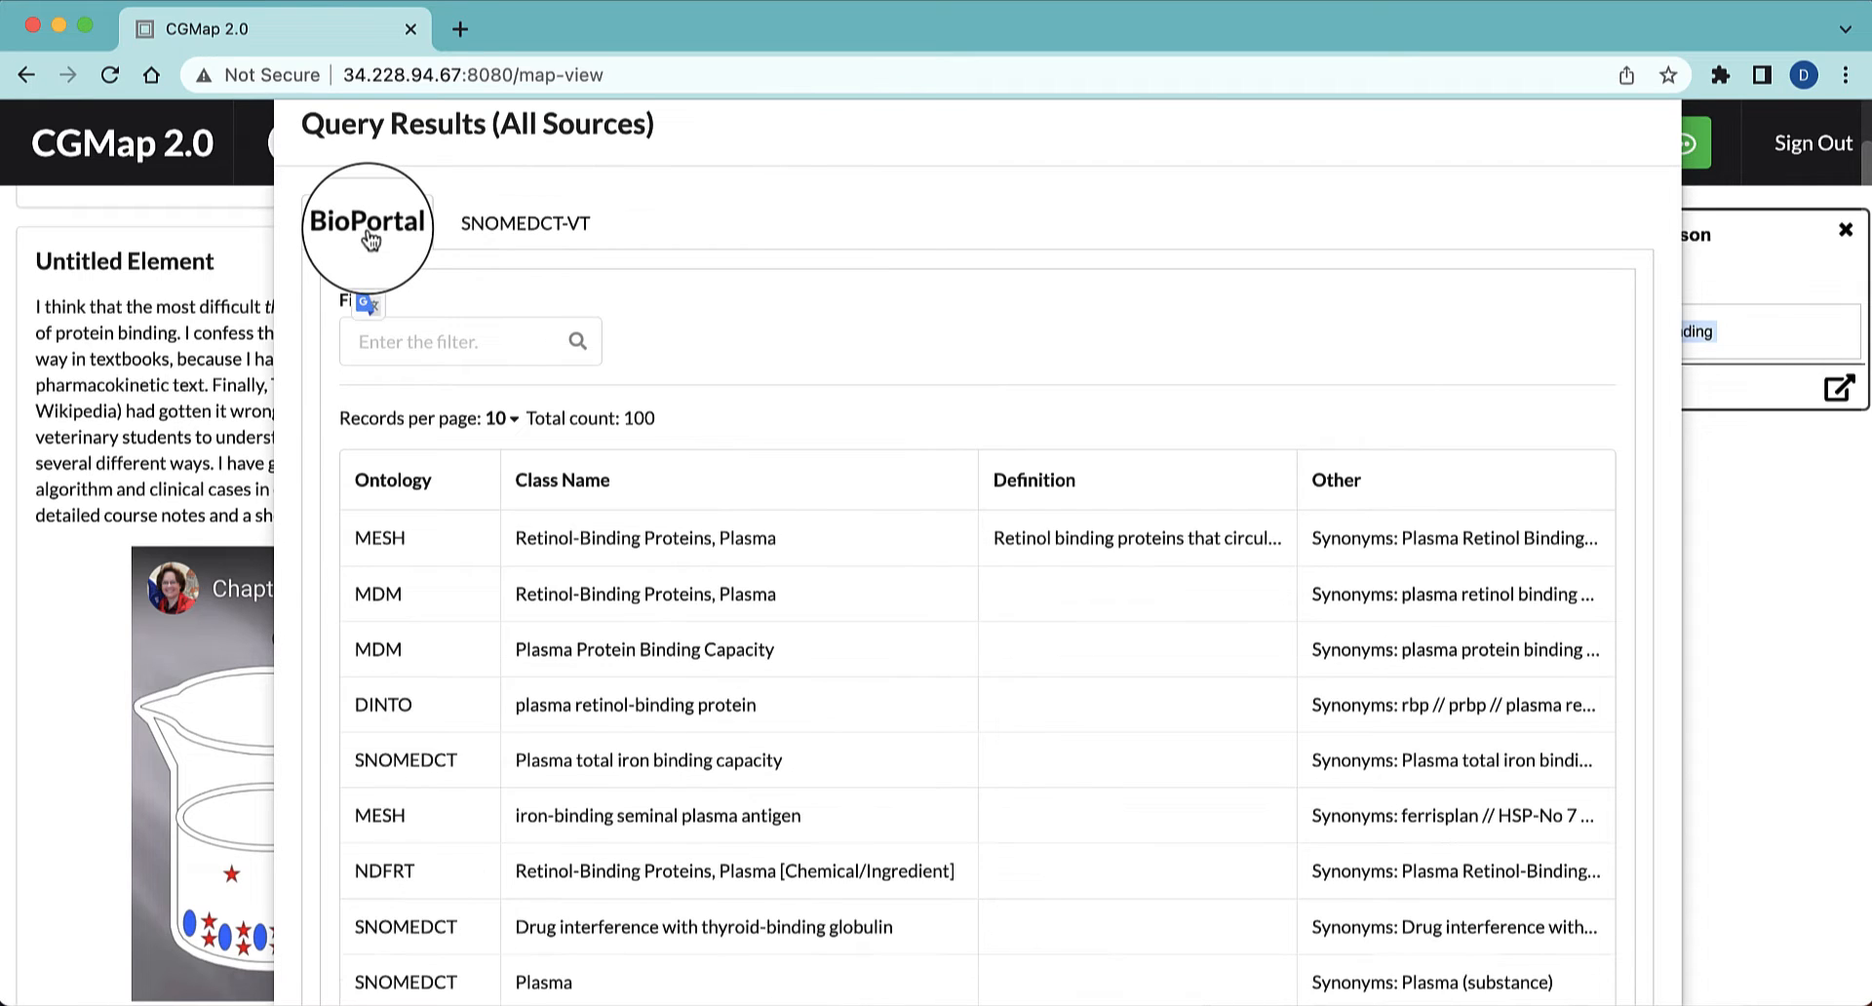
{"action": "scroll", "coordinate": [731, 643], "scroll_direction": "down", "scroll_amount": 5}
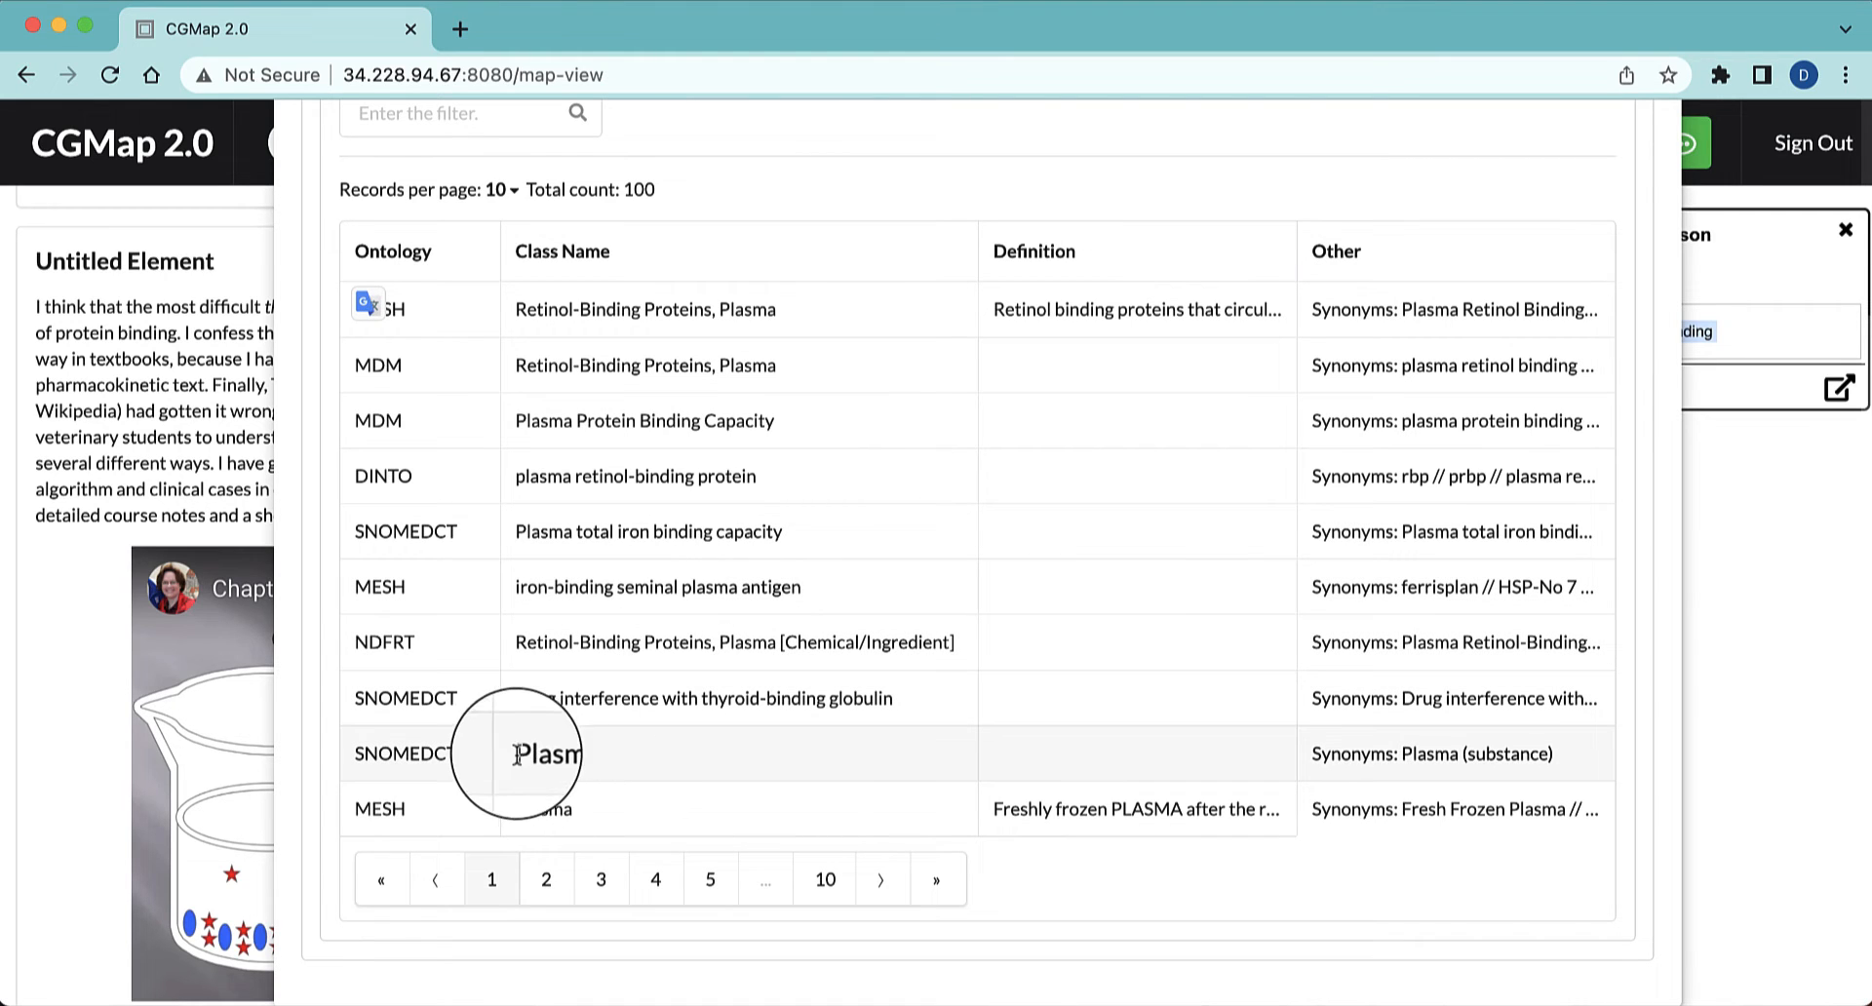
{"action": "left_click", "coordinate": [544, 879]}
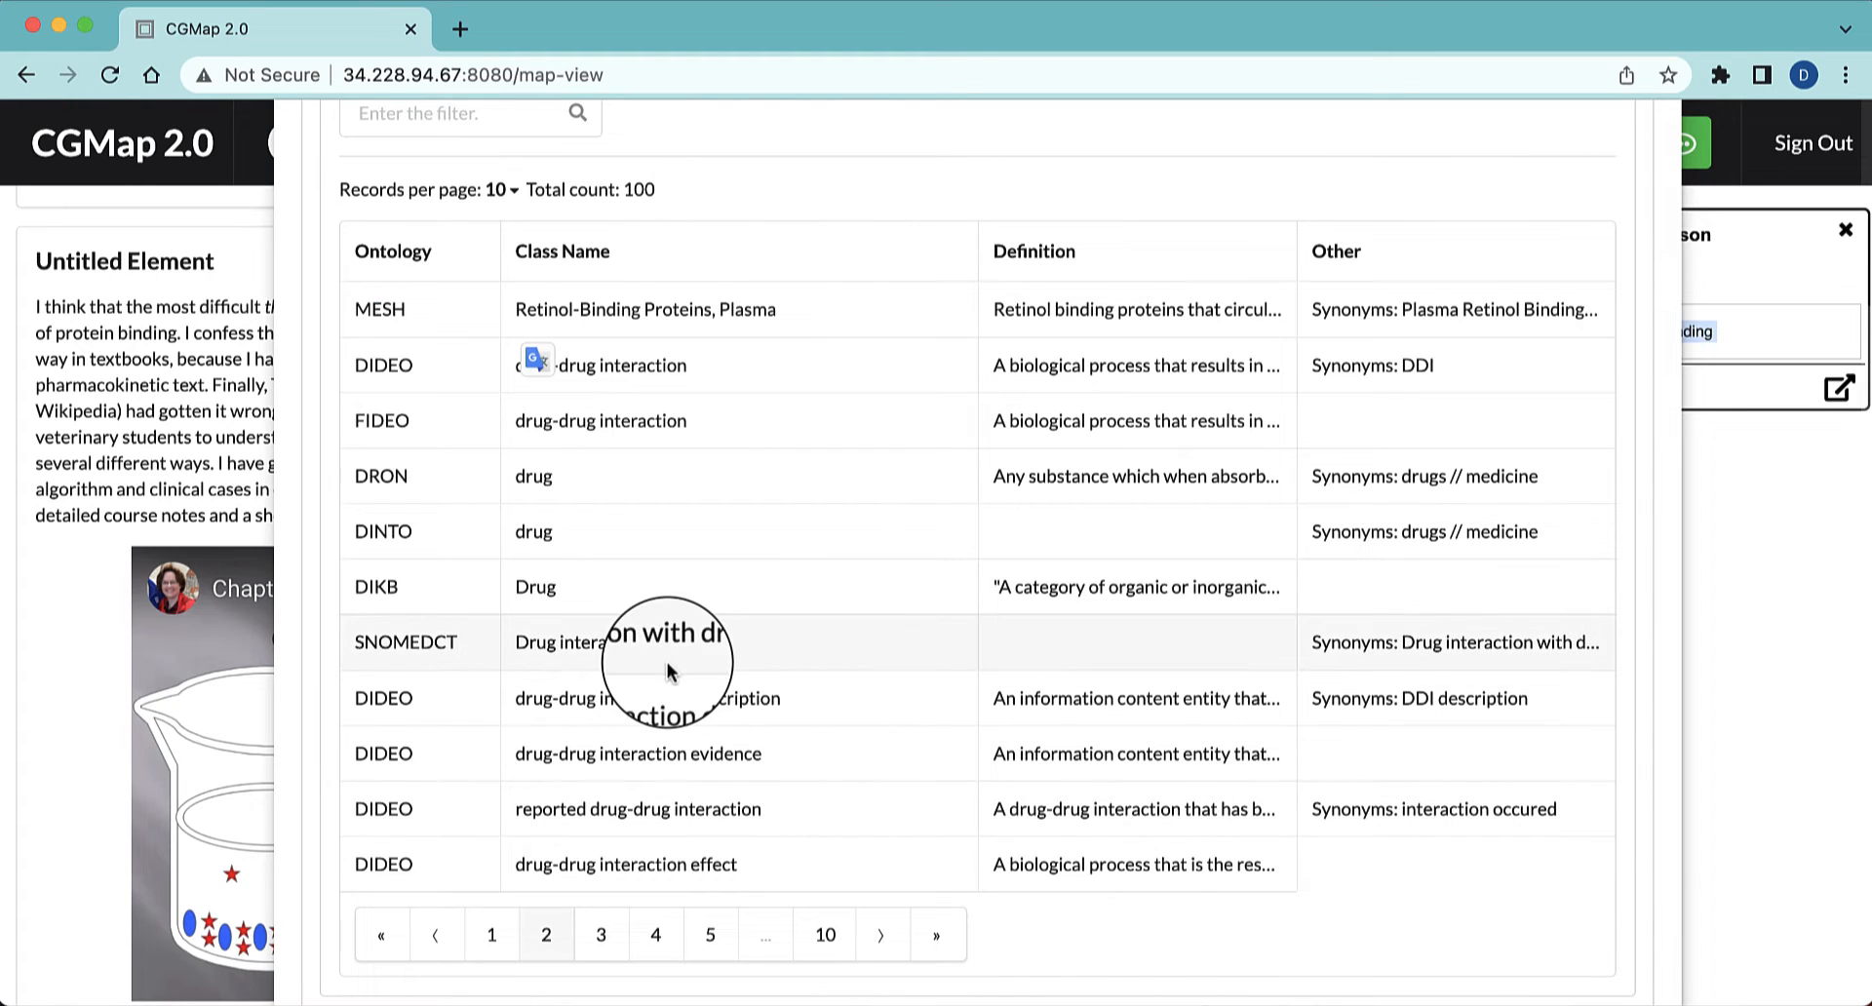
{"action": "scroll", "coordinate": [666, 663], "scroll_direction": "down", "scroll_amount": 1}
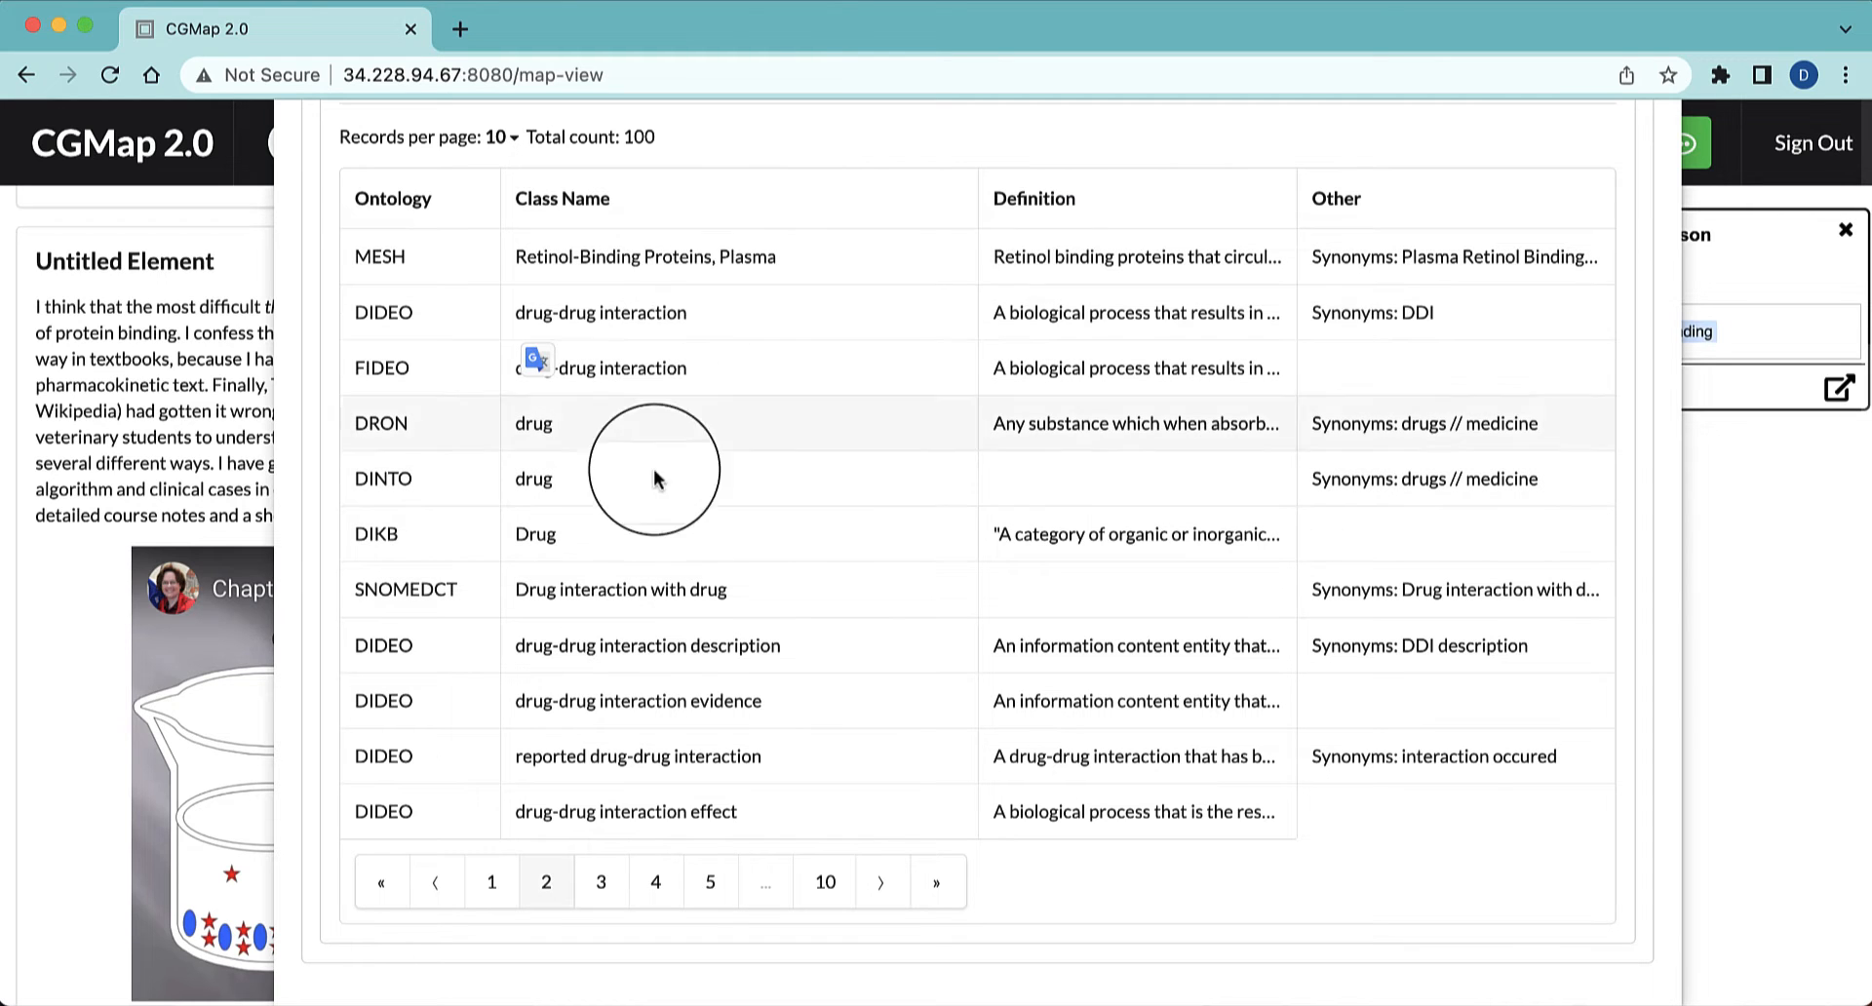
{"action": "left_click", "coordinate": [606, 882]}
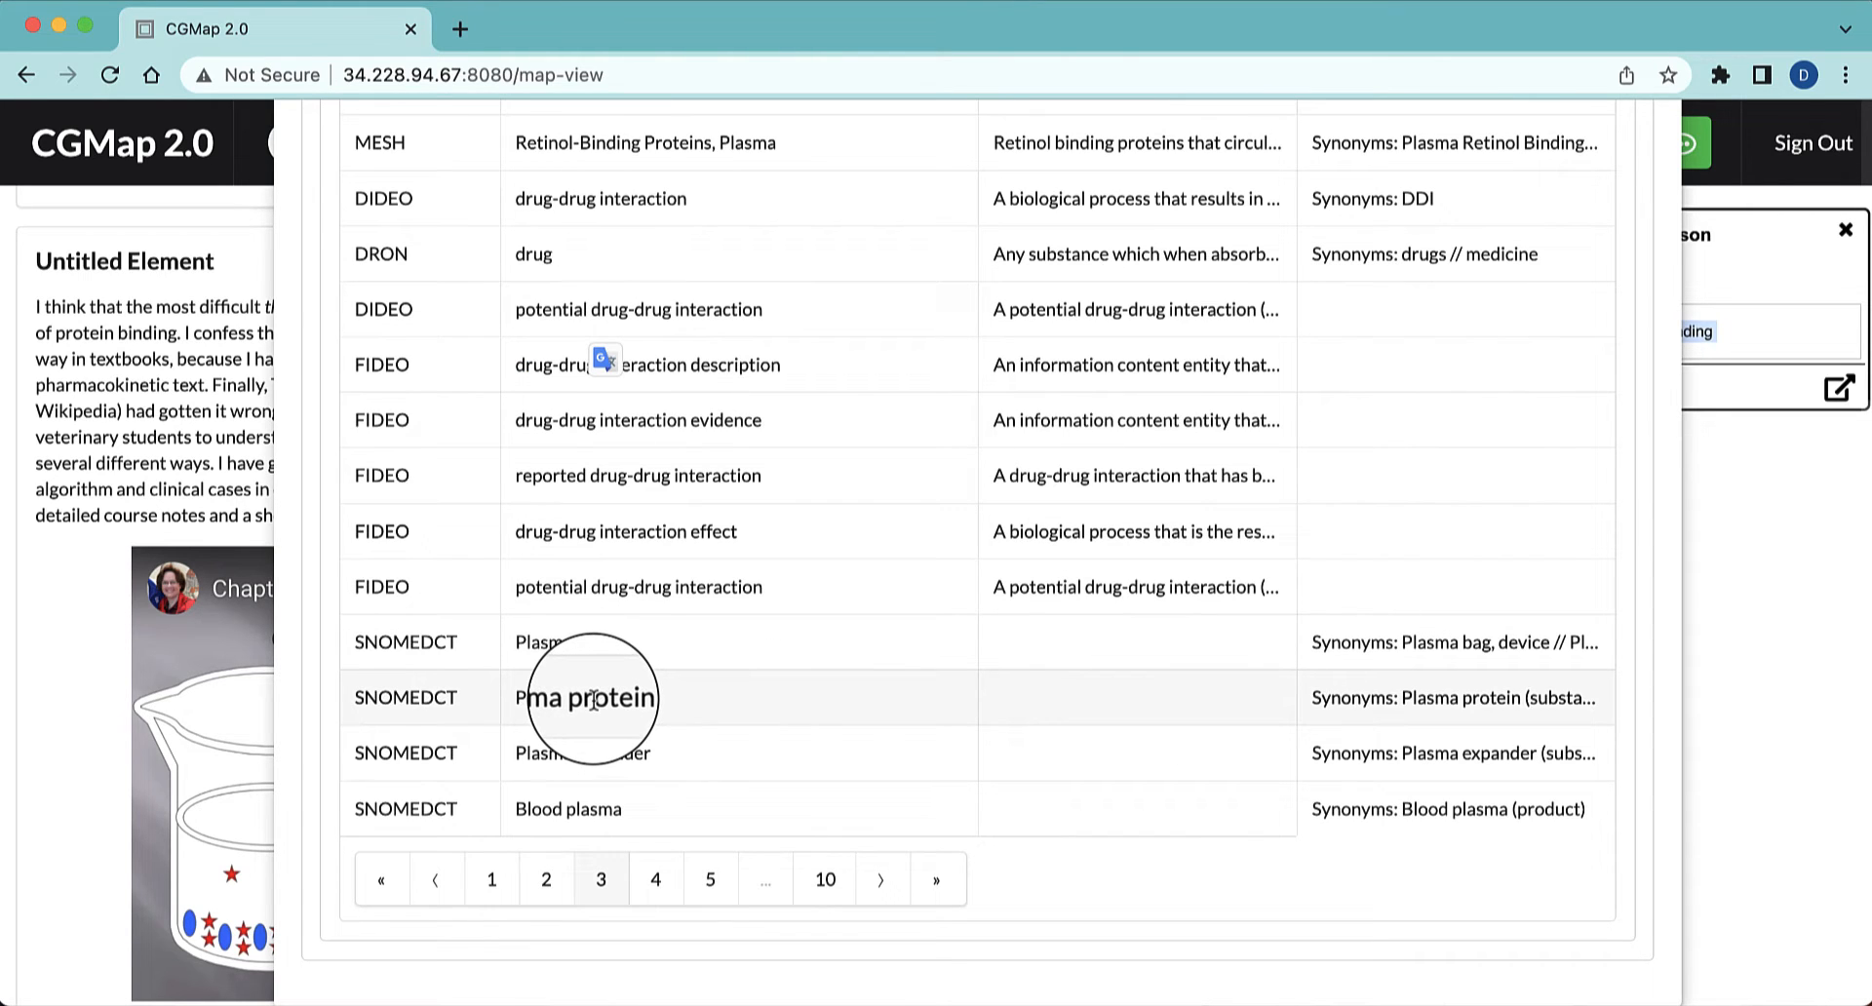
{"action": "left_click", "coordinate": [594, 698]}
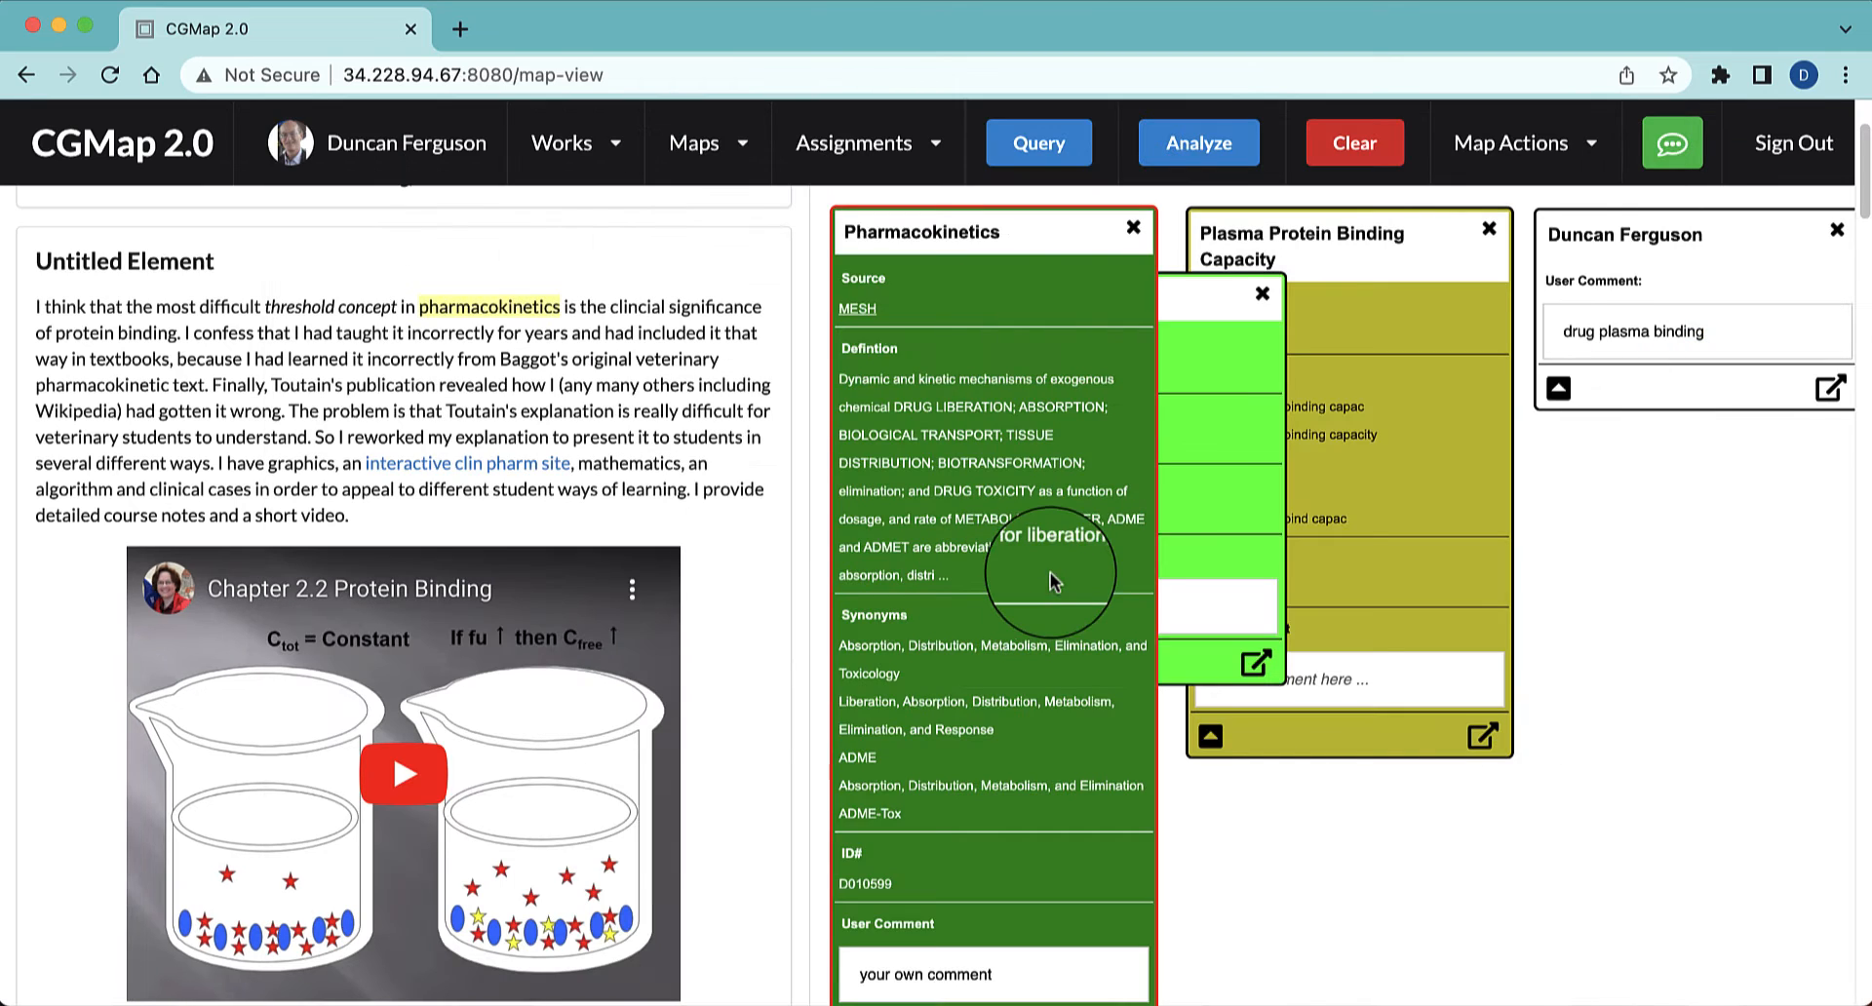
{"action": "left_click_drag", "start_coordinate": [1187, 310], "coordinate": [1755, 472]}
{"action": "left_click", "coordinate": [1457, 321]}
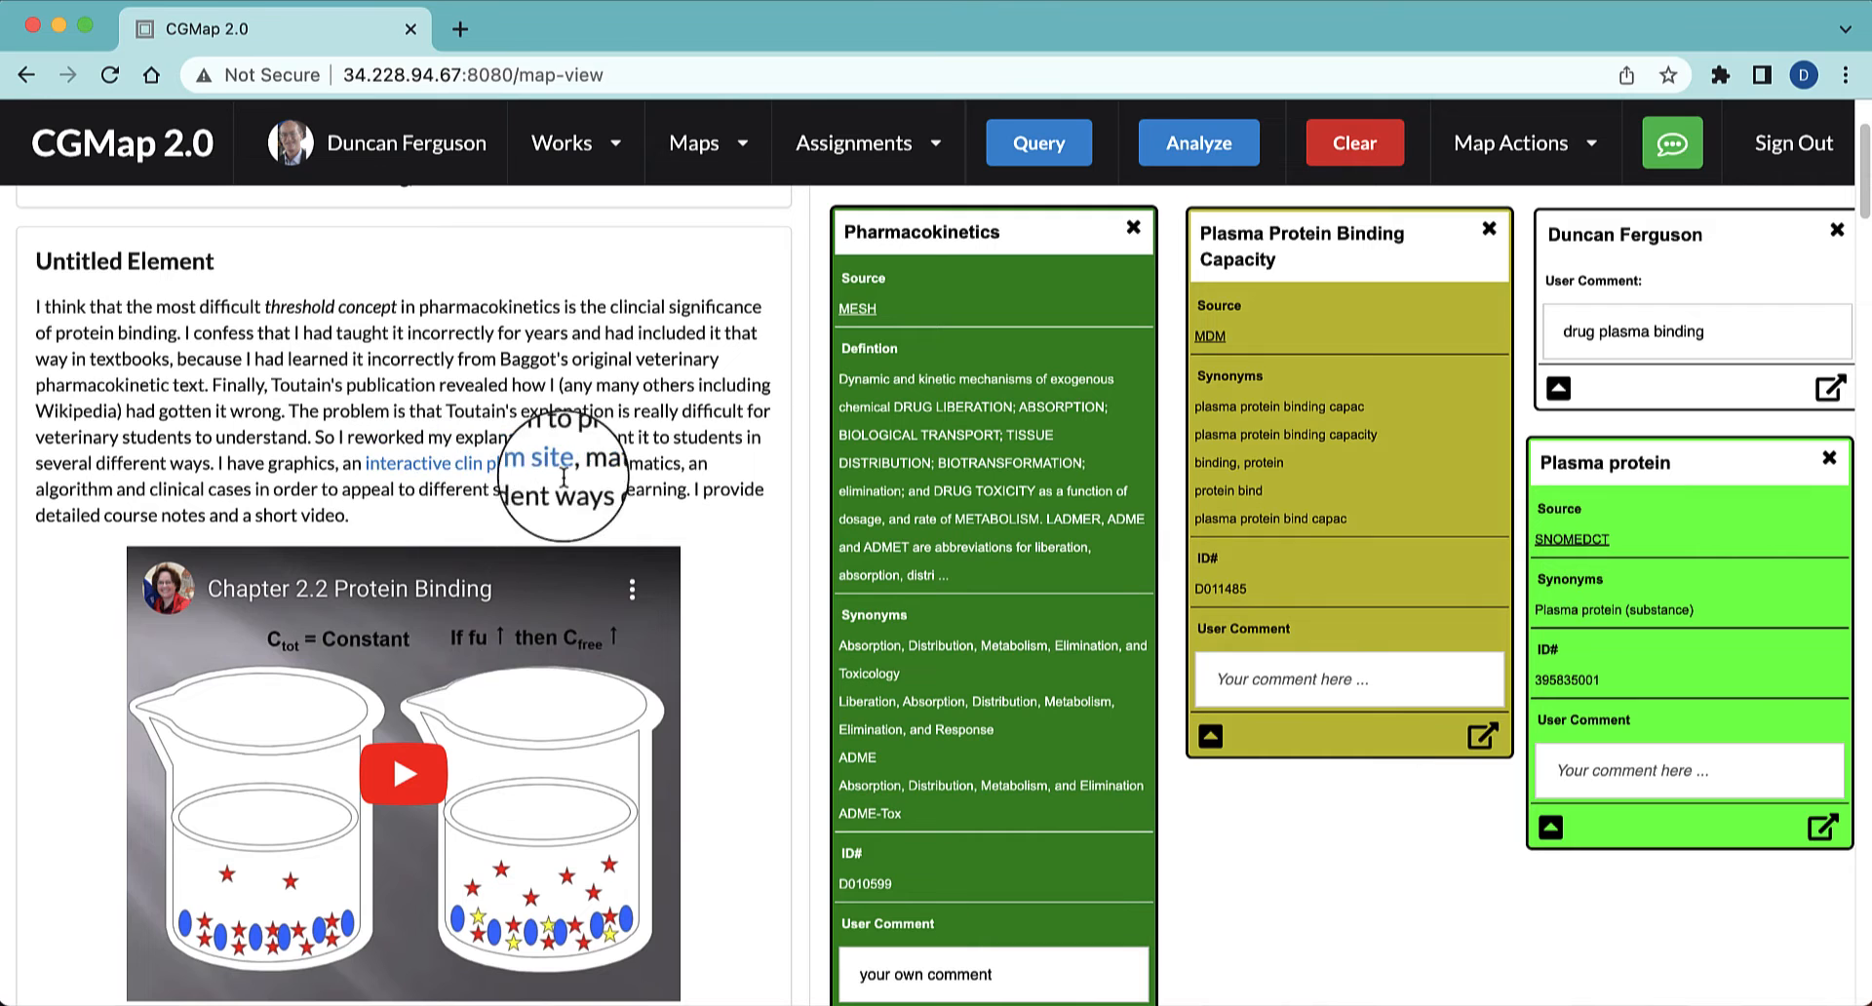
Query "NSAIDs" in the text, add the DRON non-steroidal anti-inflammatory drug result and place its node below Plasma Protein Binding Capacity
{"action": "scroll", "coordinate": [273, 497], "scroll_direction": "down", "scroll_amount": 2}
{"action": "scroll", "coordinate": [285, 506], "scroll_direction": "down", "scroll_amount": 4}
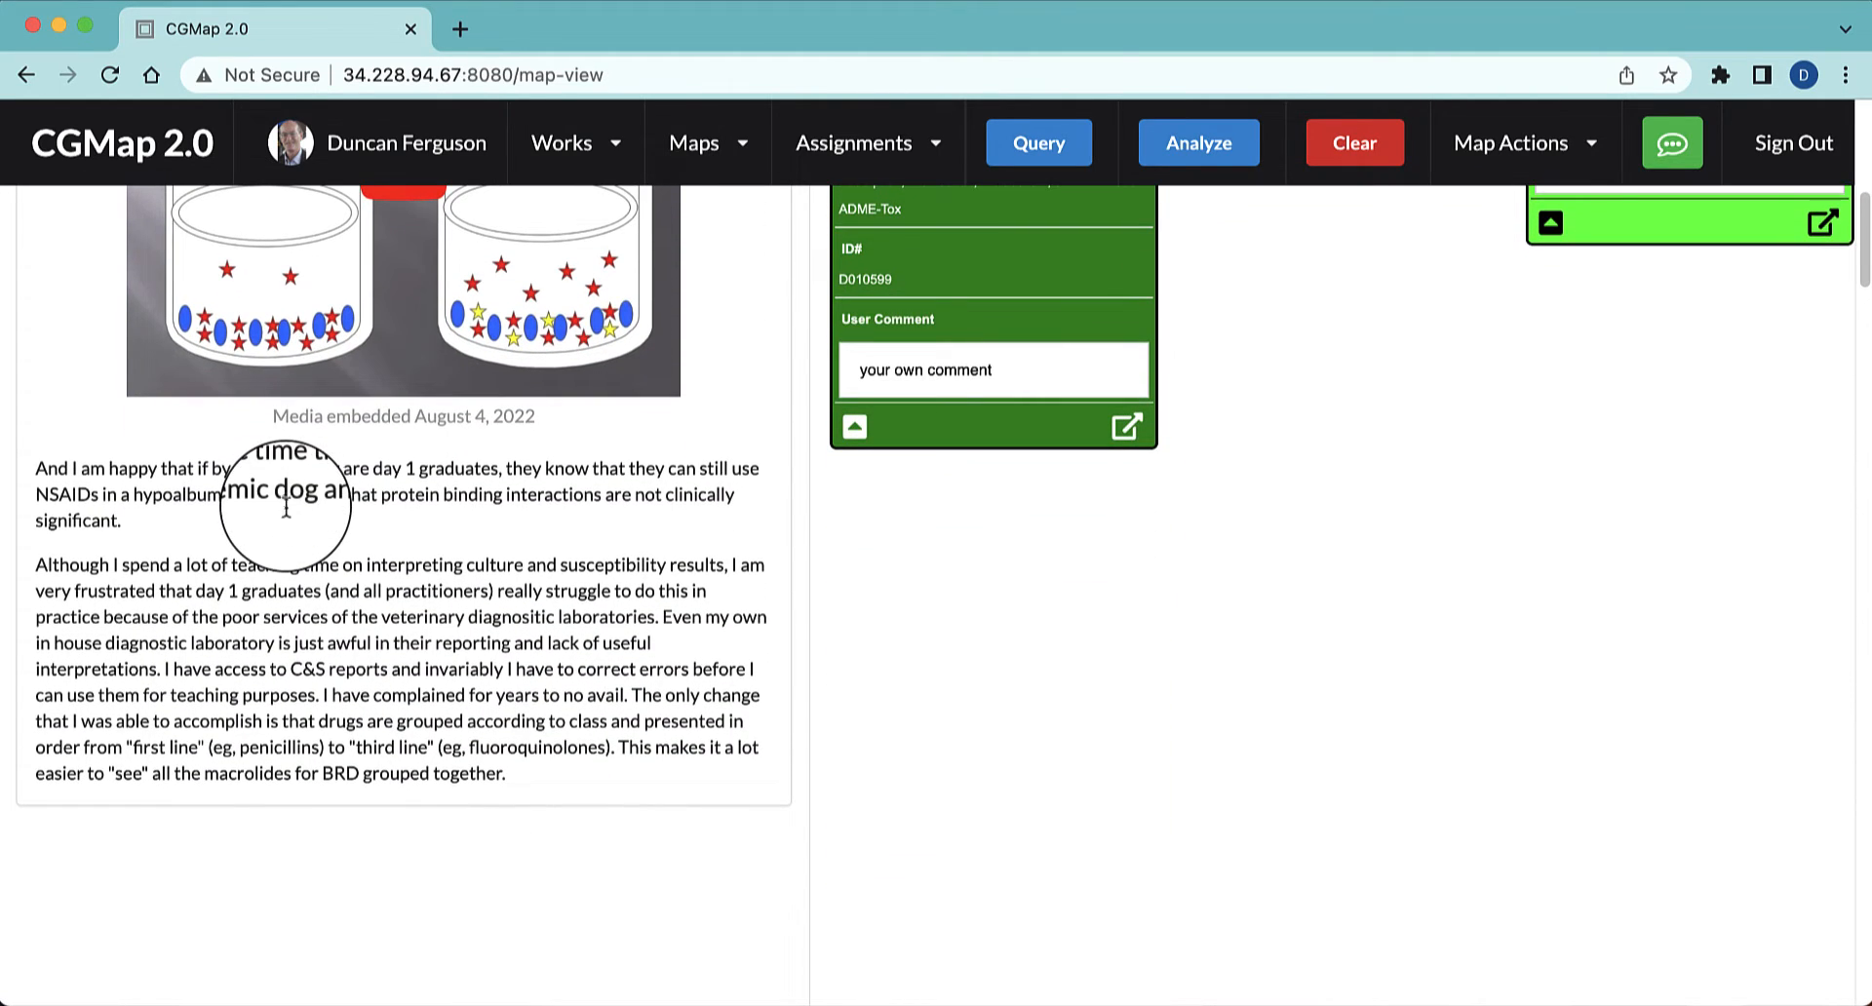
{"action": "left_click_drag", "start_coordinate": [97, 494], "coordinate": [32, 501]}
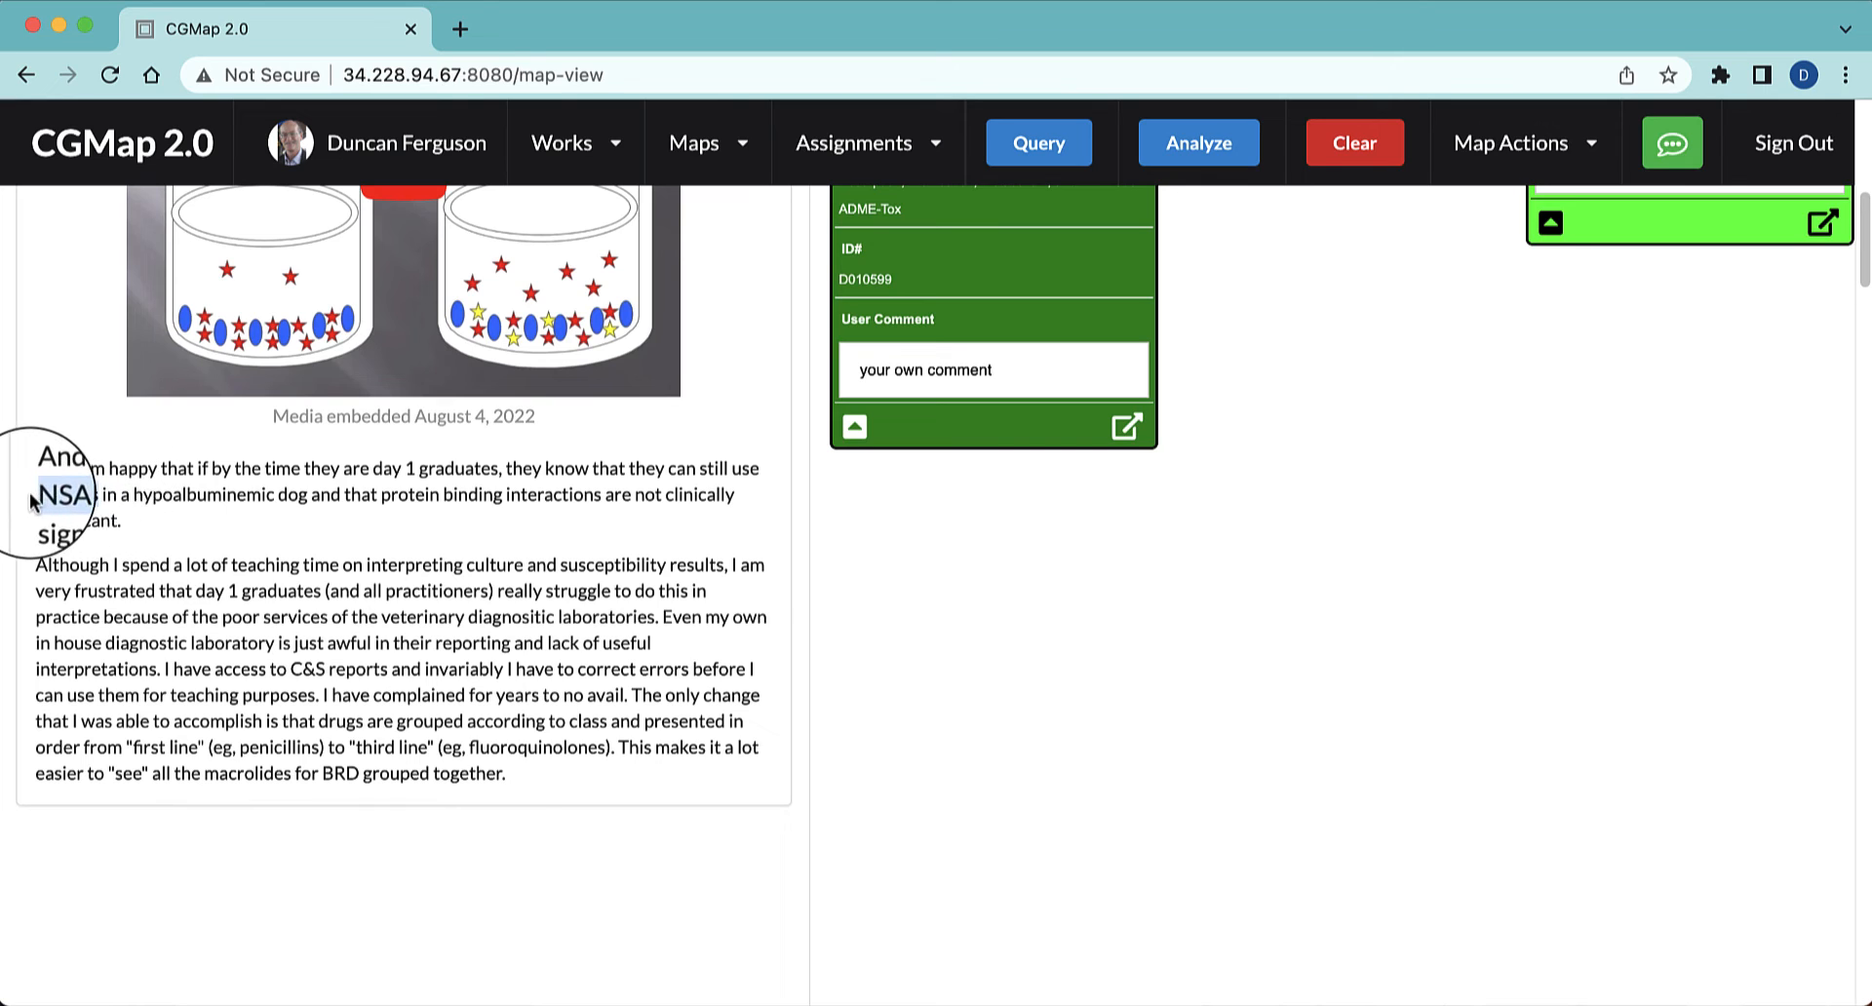
{"action": "left_click", "coordinate": [1031, 153]}
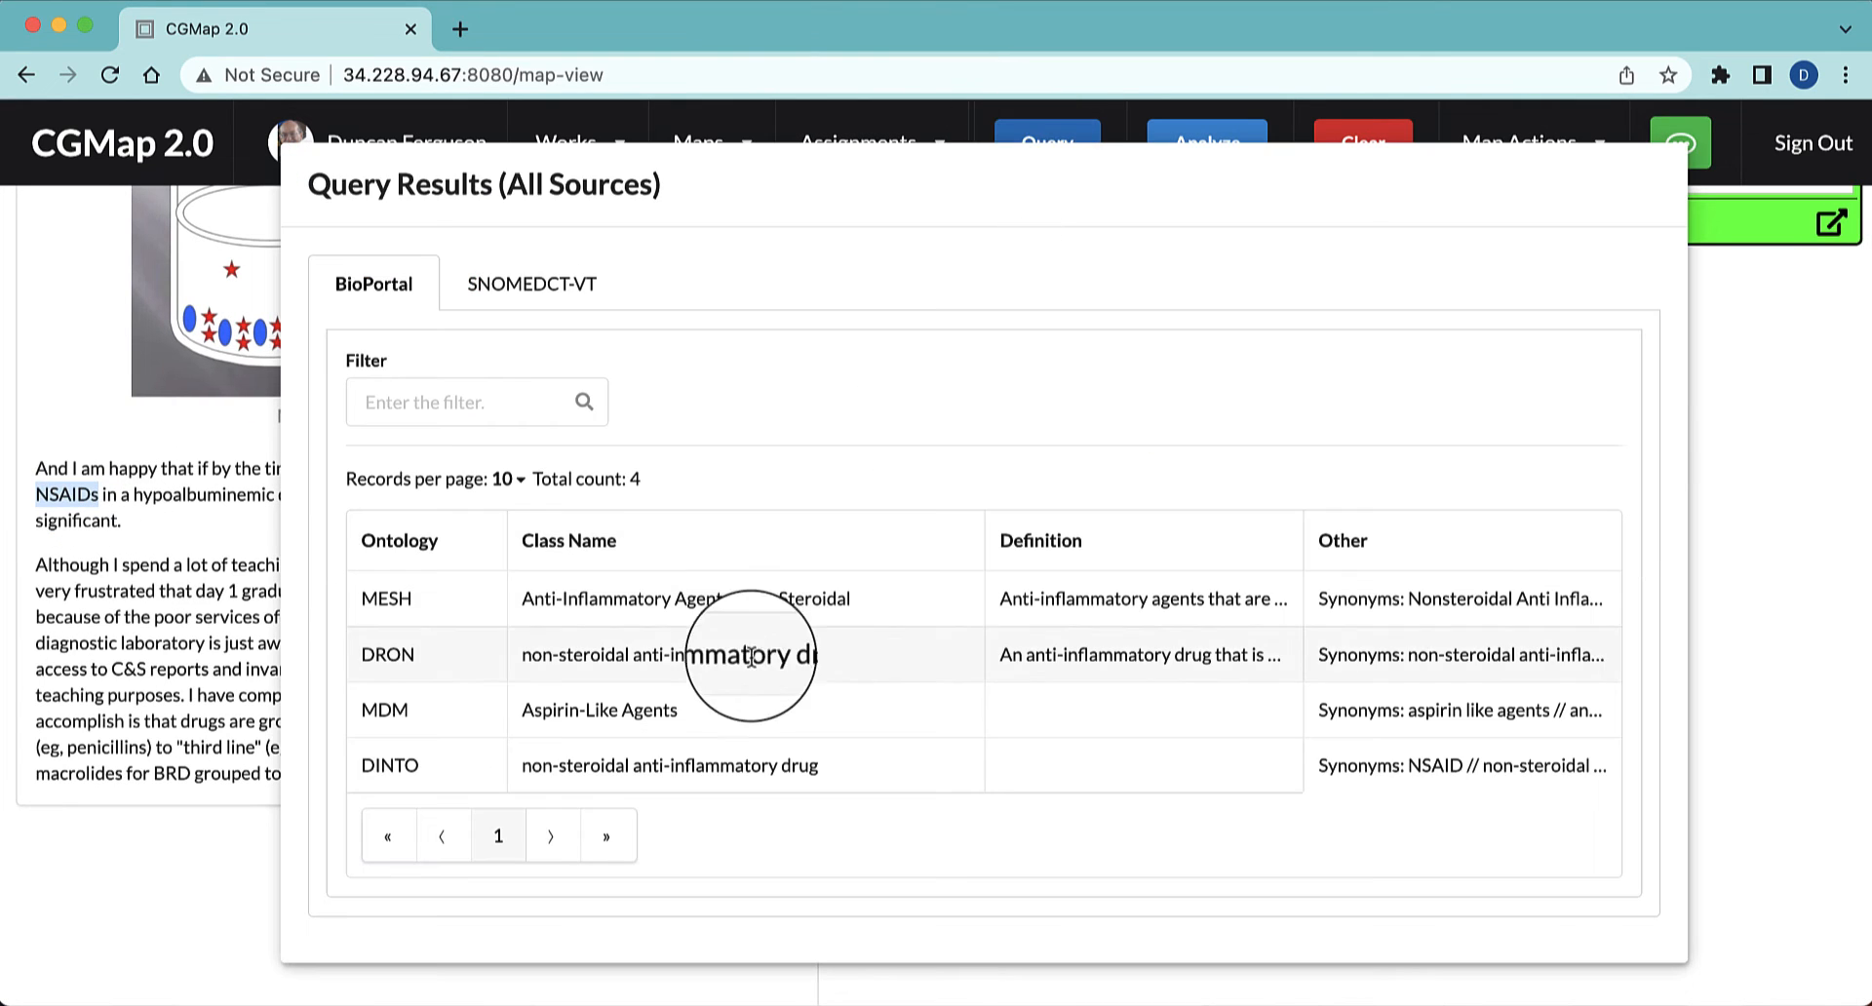
{"action": "left_click", "coordinate": [645, 660]}
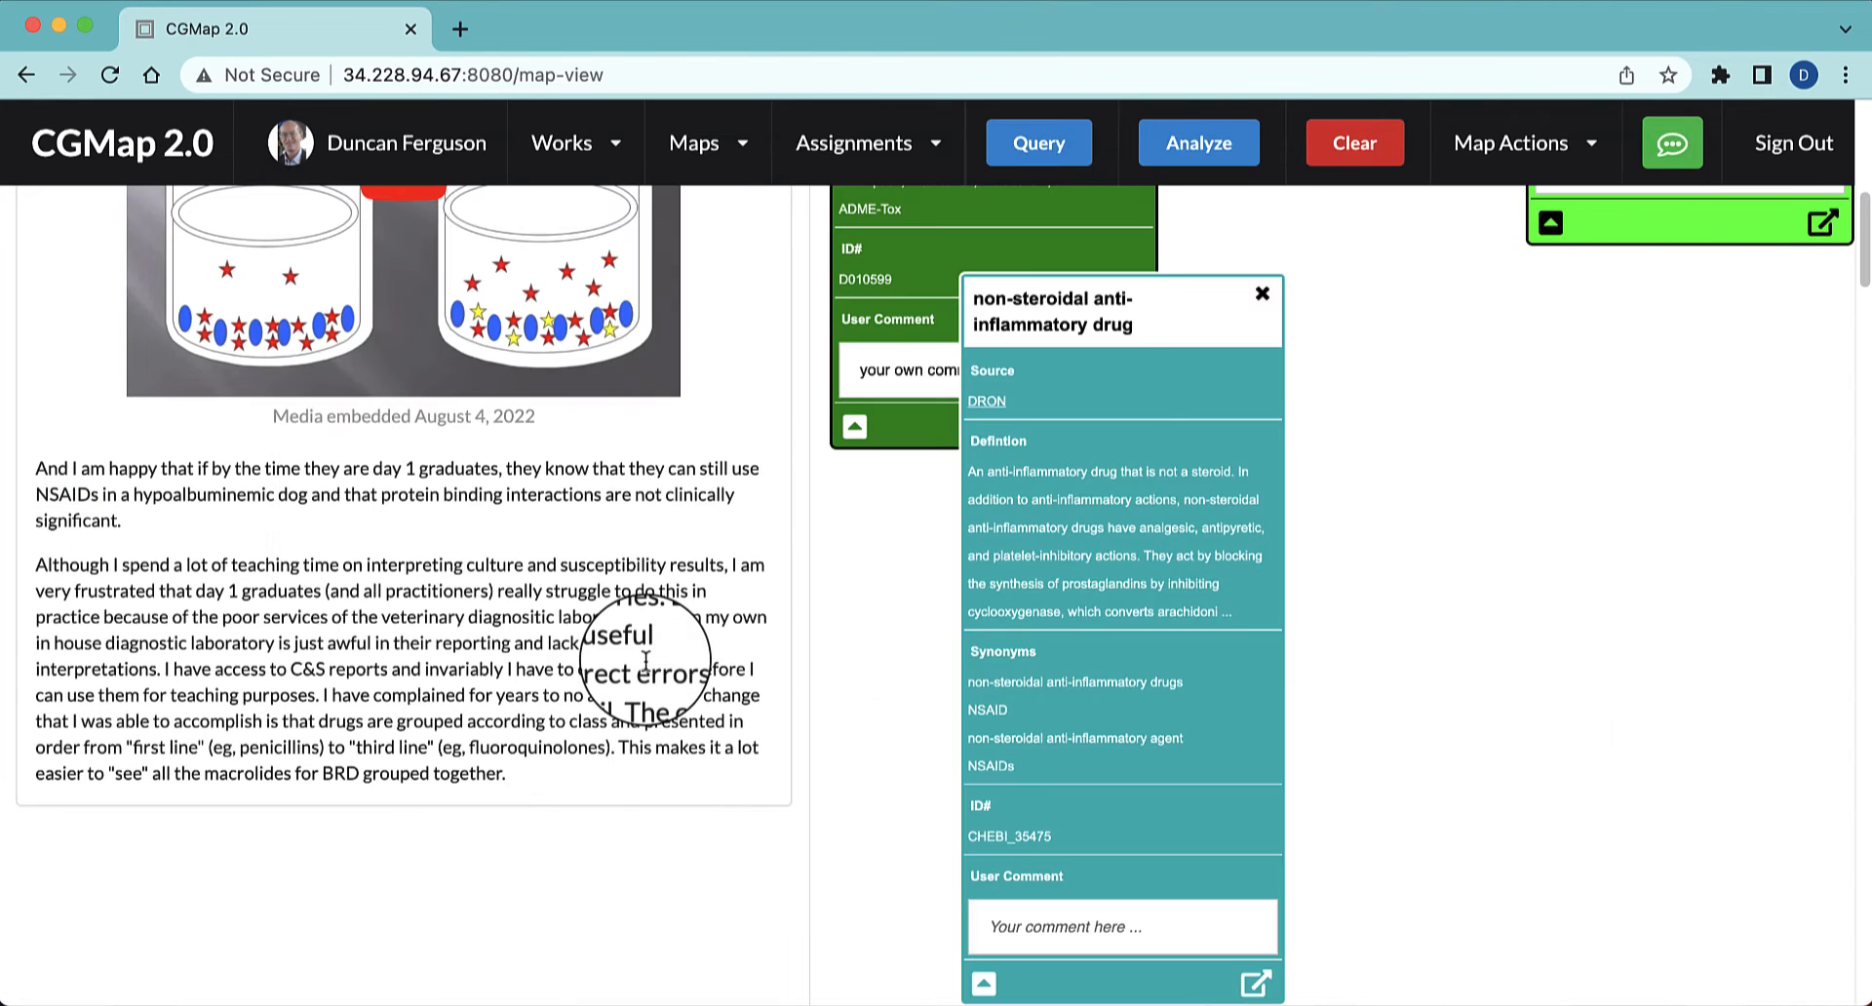
{"action": "left_click_drag", "start_coordinate": [1182, 310], "coordinate": [1396, 230]}
{"action": "scroll", "coordinate": [1585, 446], "scroll_direction": "down", "scroll_amount": 1}
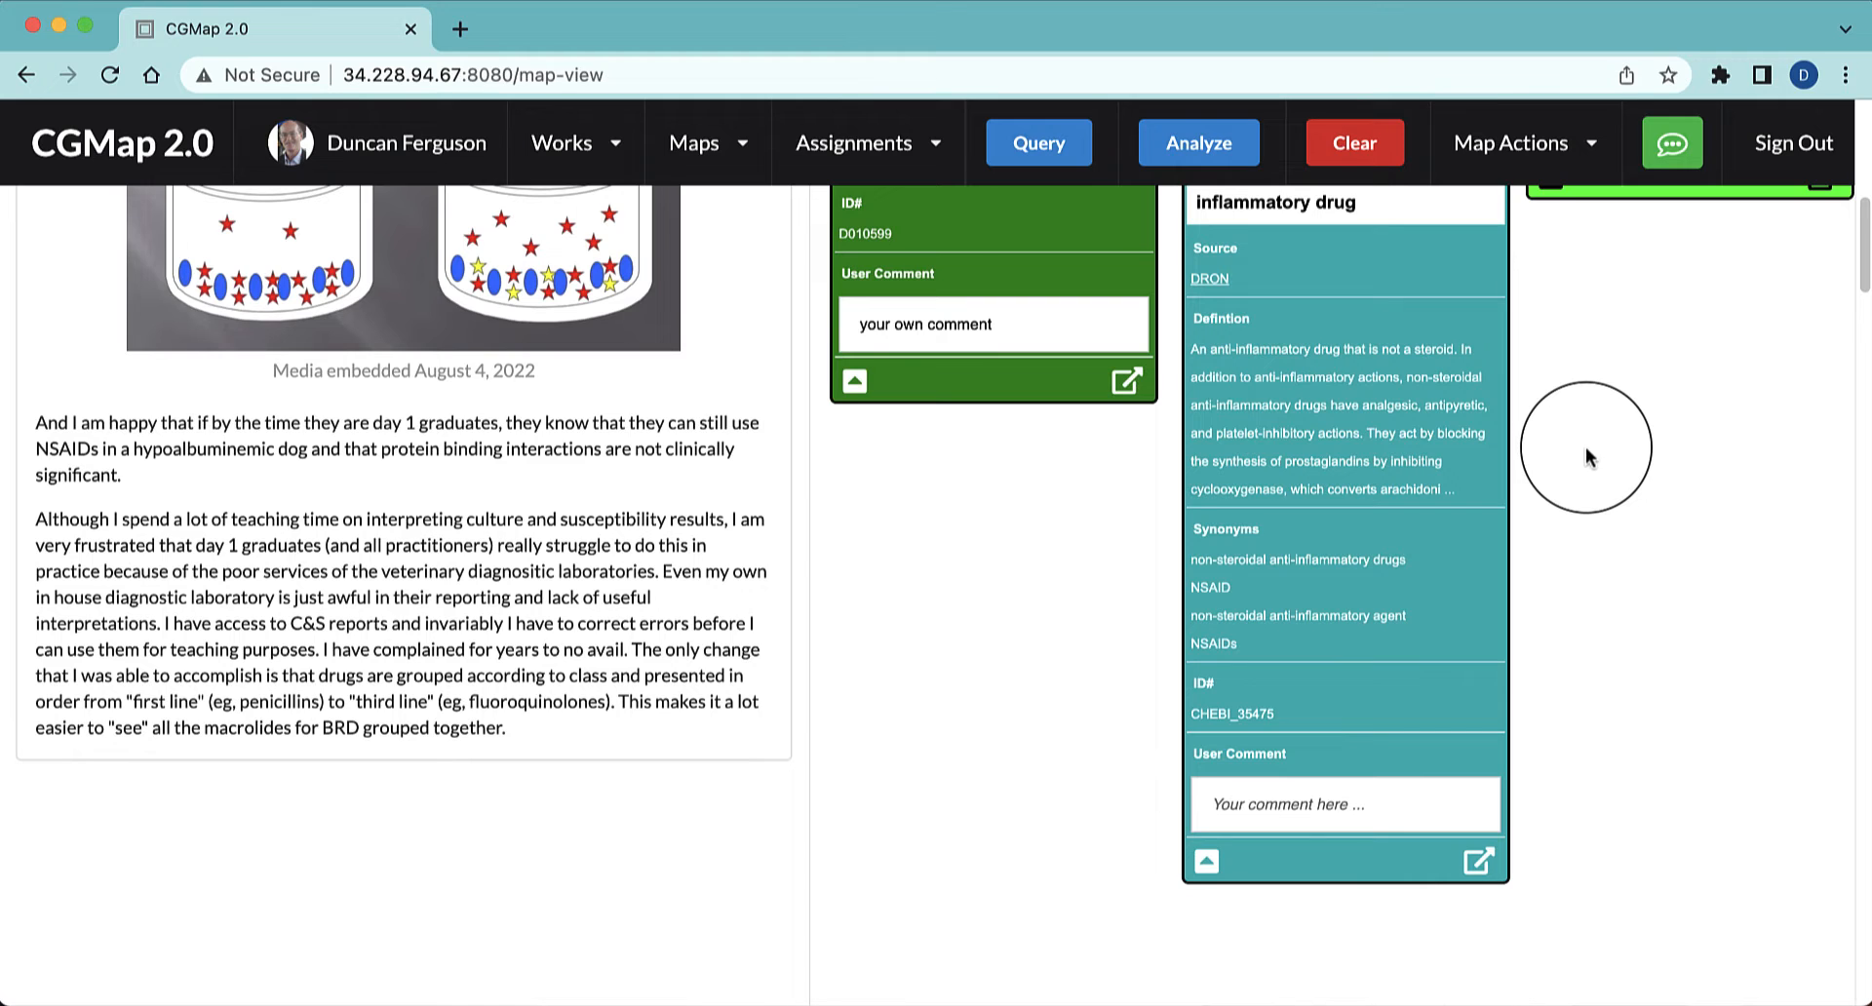
{"action": "scroll", "coordinate": [1585, 446], "scroll_direction": "up", "scroll_amount": 2}
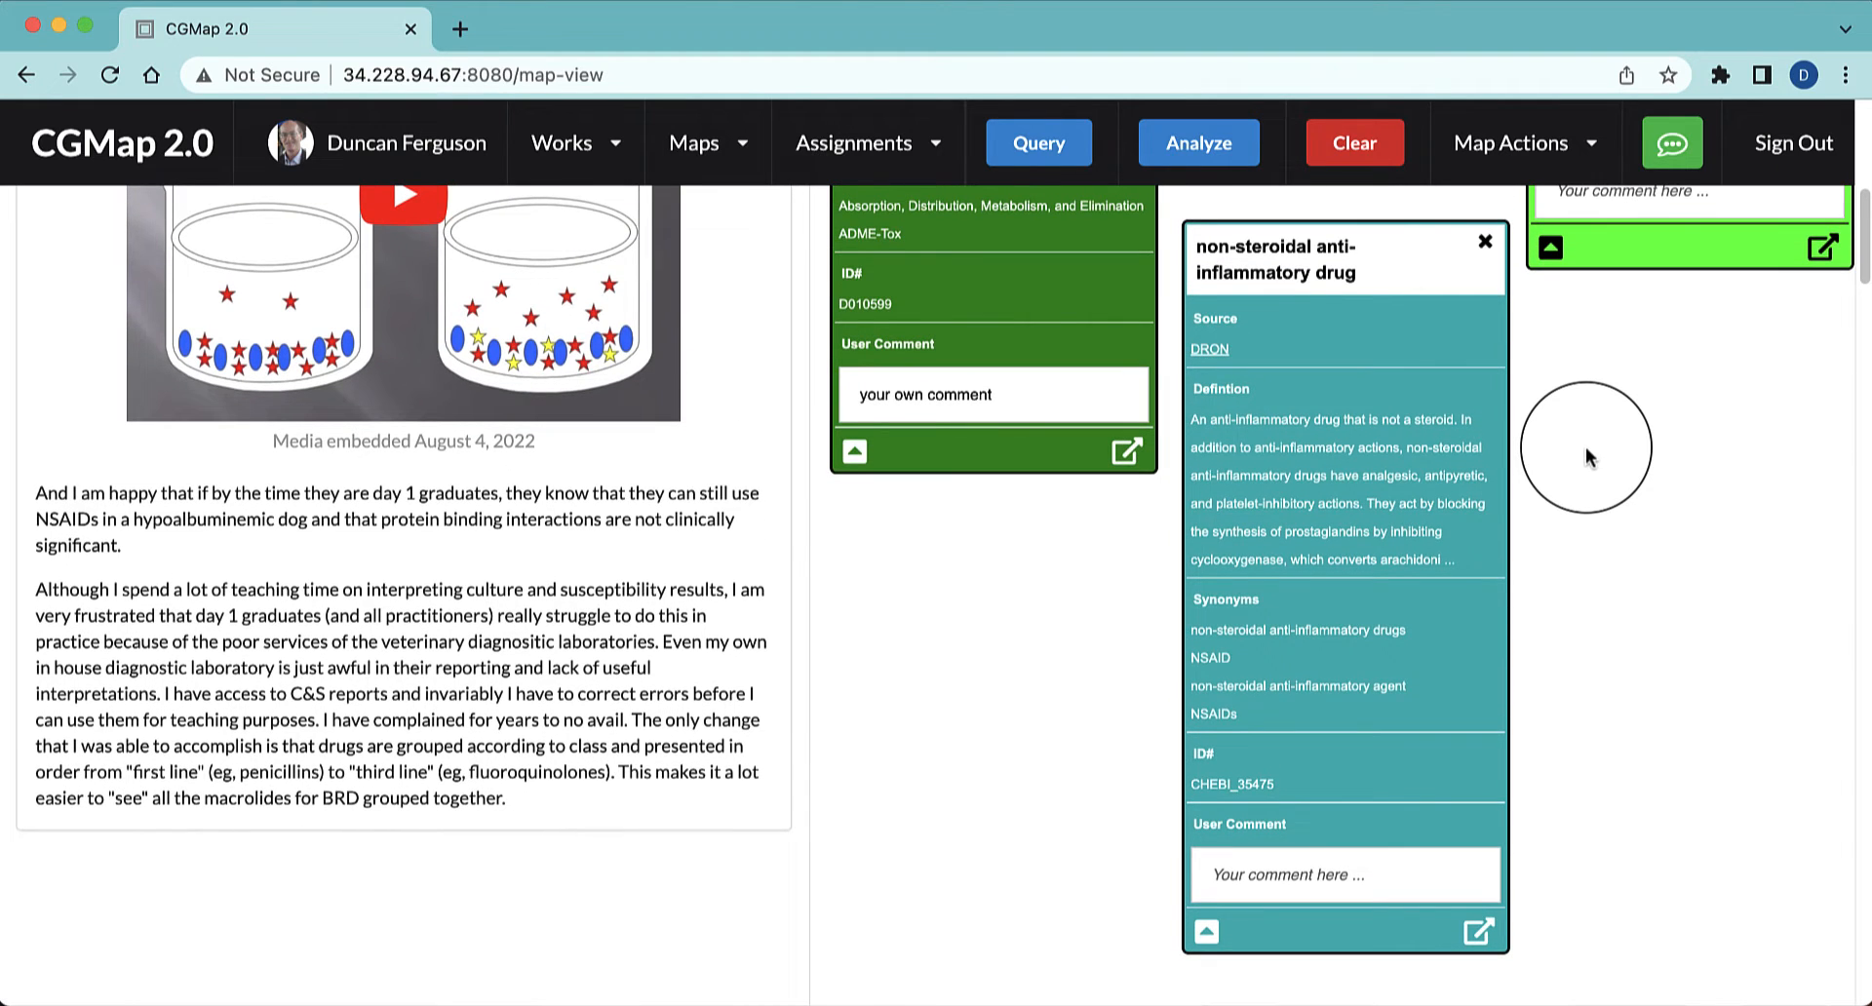
Query "hypoalbuminemic" in the text, add the SNOMEDCT Metabolic ascites result and place its node below Pharmacokinetics
{"action": "scroll", "coordinate": [1585, 446], "scroll_direction": "down", "scroll_amount": 1}
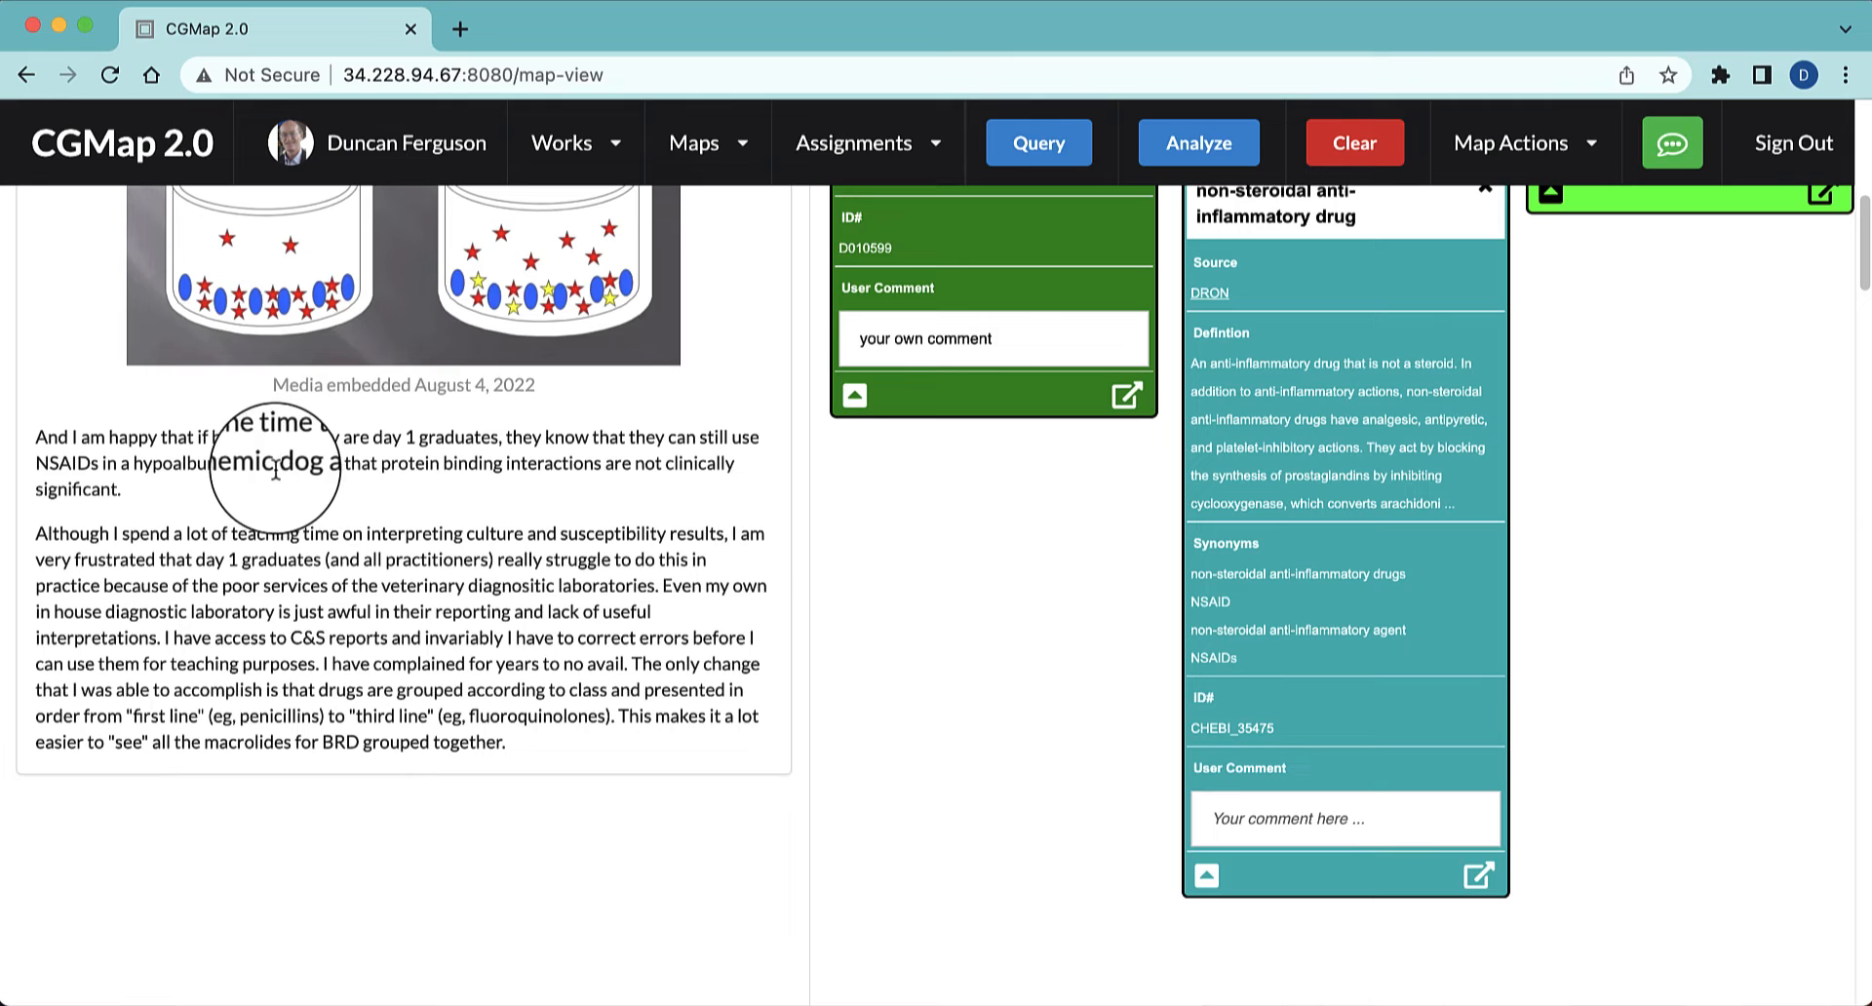
{"action": "left_click_drag", "start_coordinate": [276, 471], "coordinate": [134, 466]}
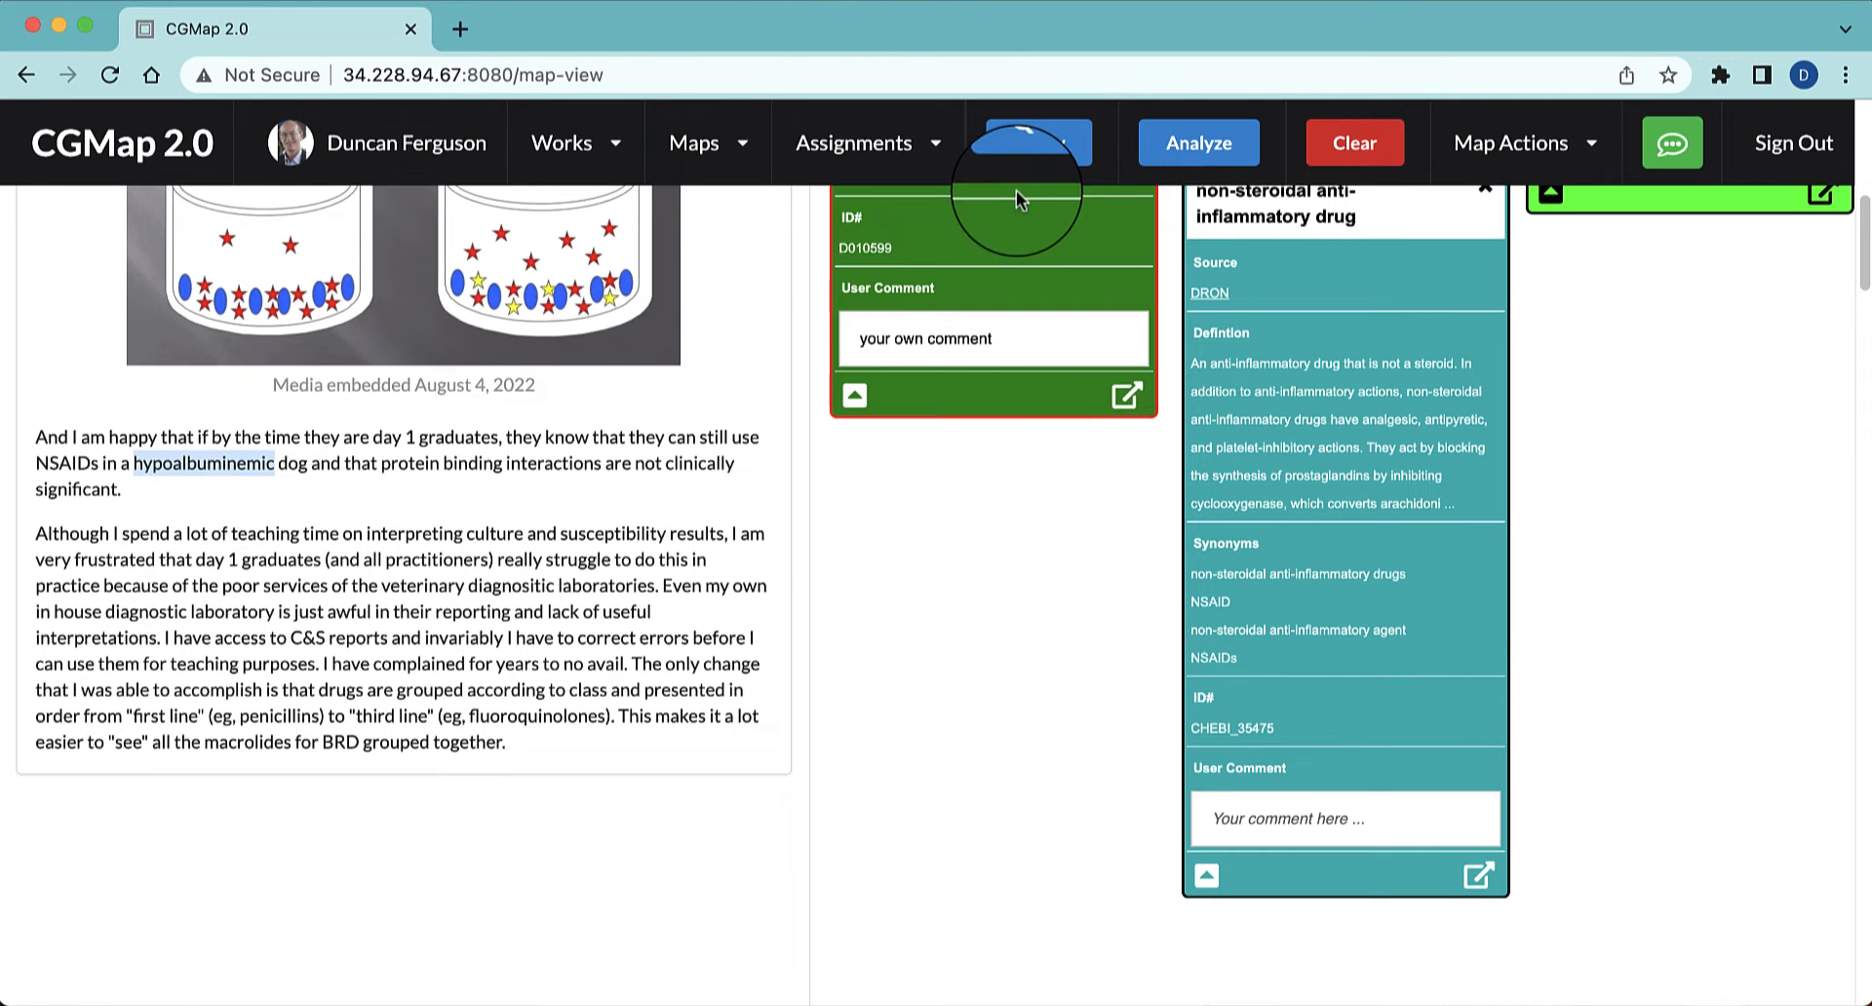
{"action": "left_click", "coordinate": [1053, 172]}
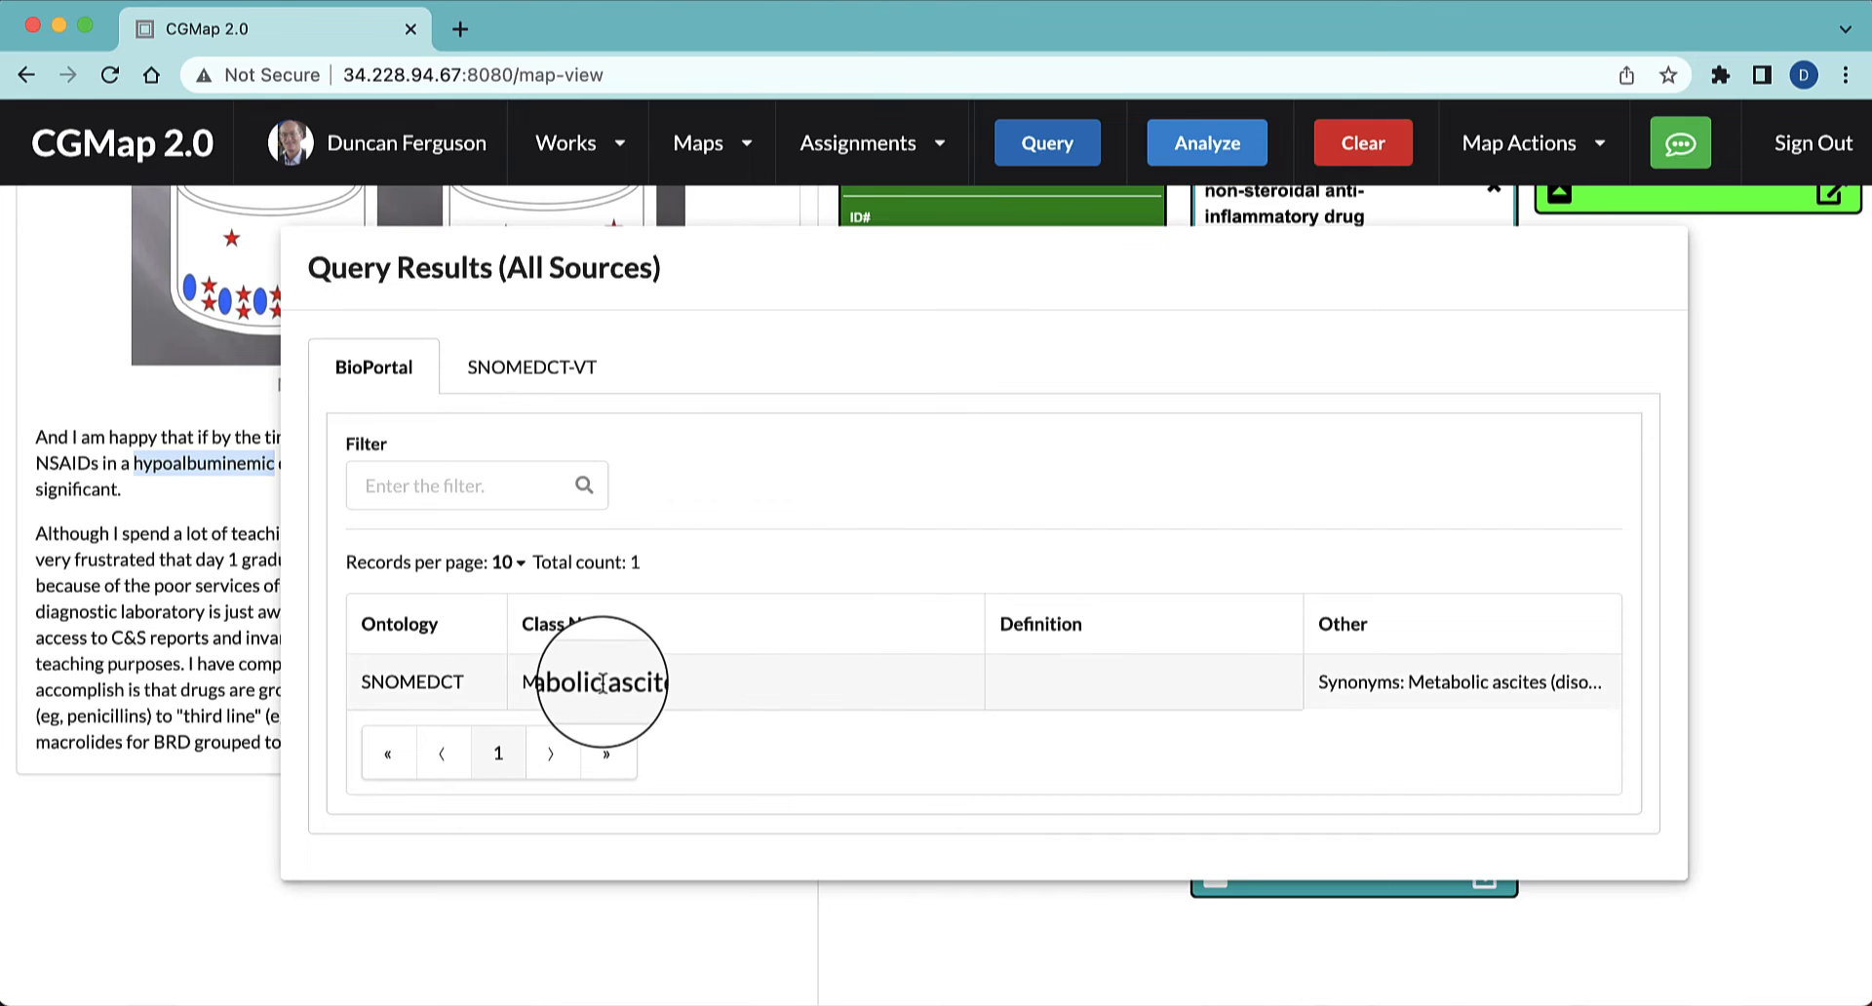
{"action": "left_click", "coordinate": [535, 367]}
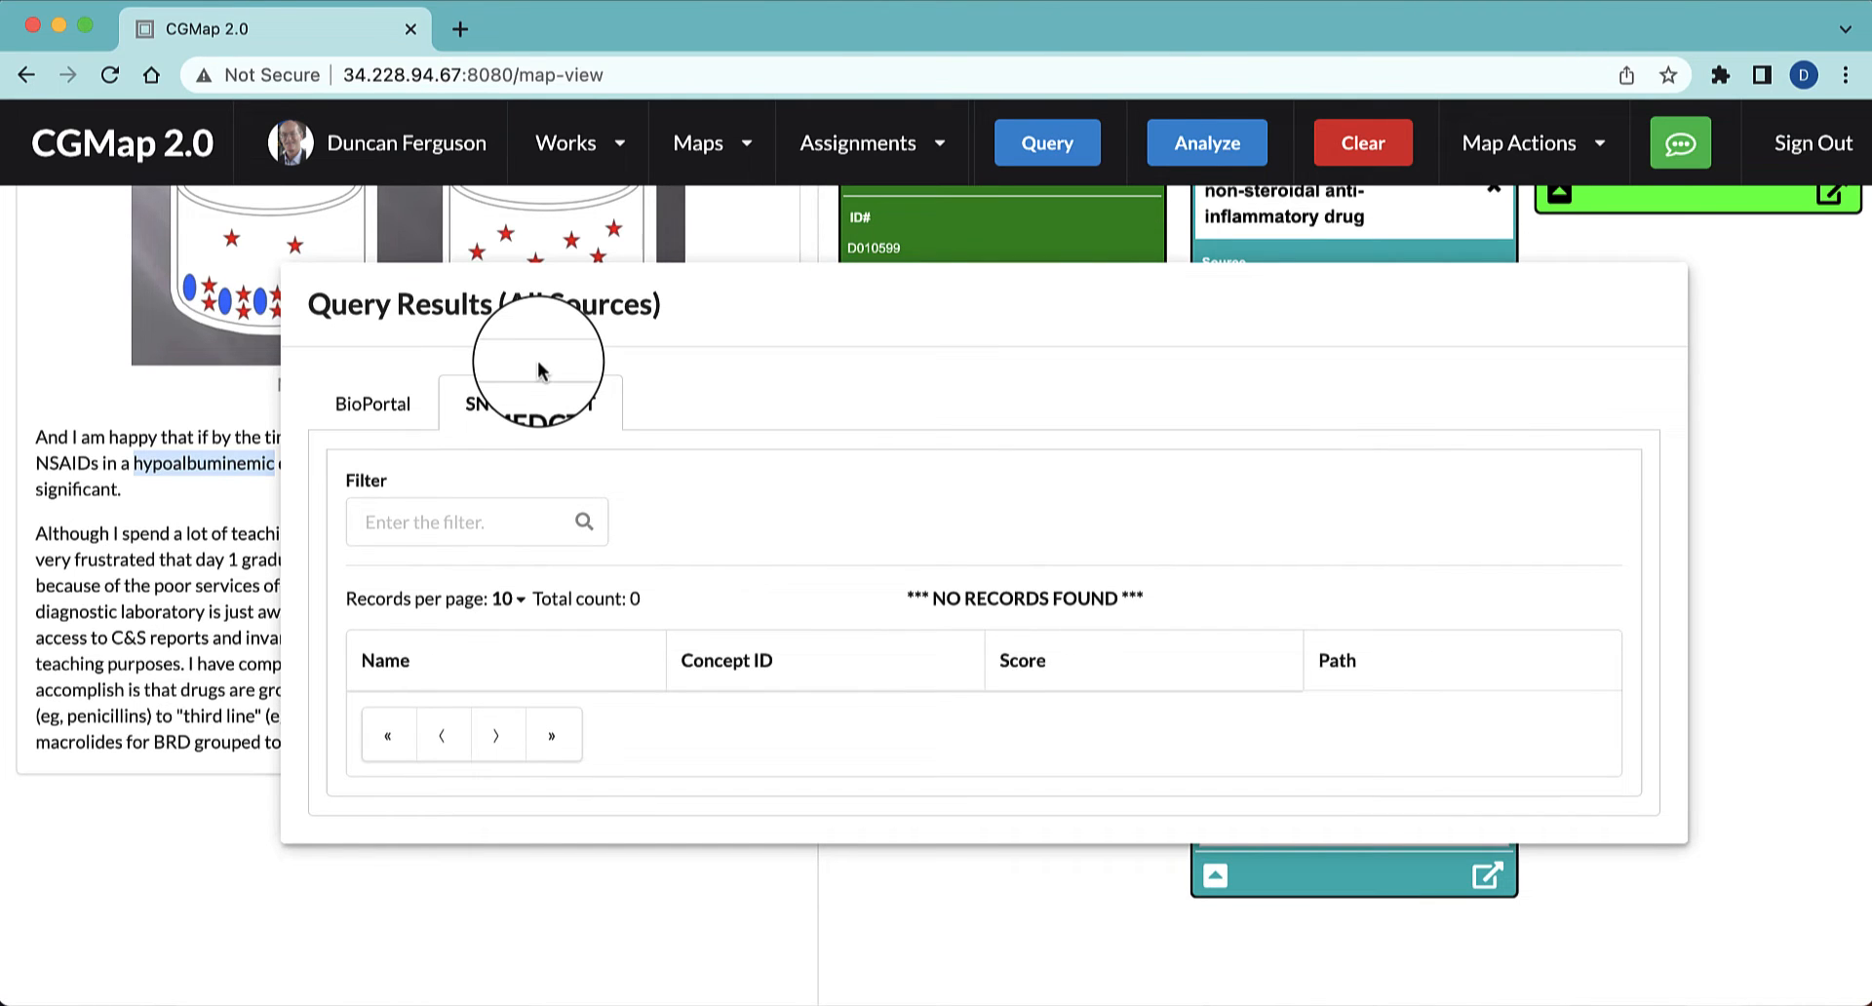
{"action": "left_click", "coordinate": [396, 410]}
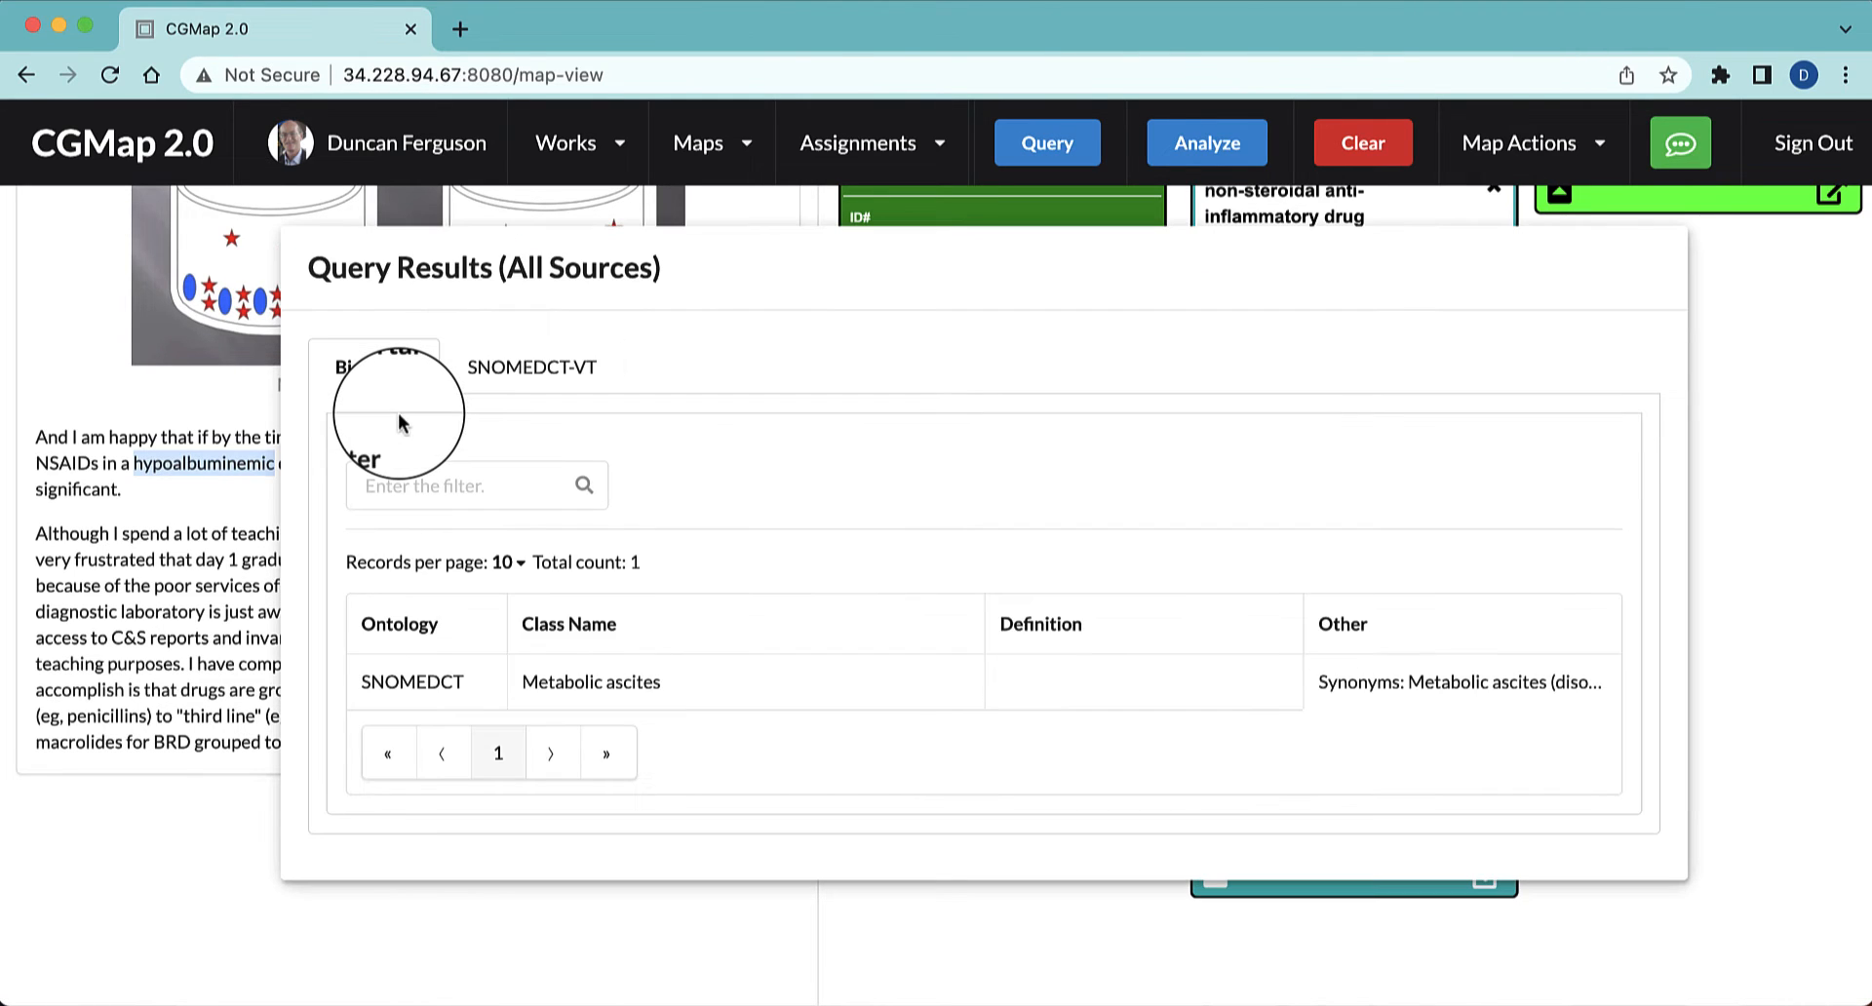
{"action": "left_click", "coordinate": [585, 683]}
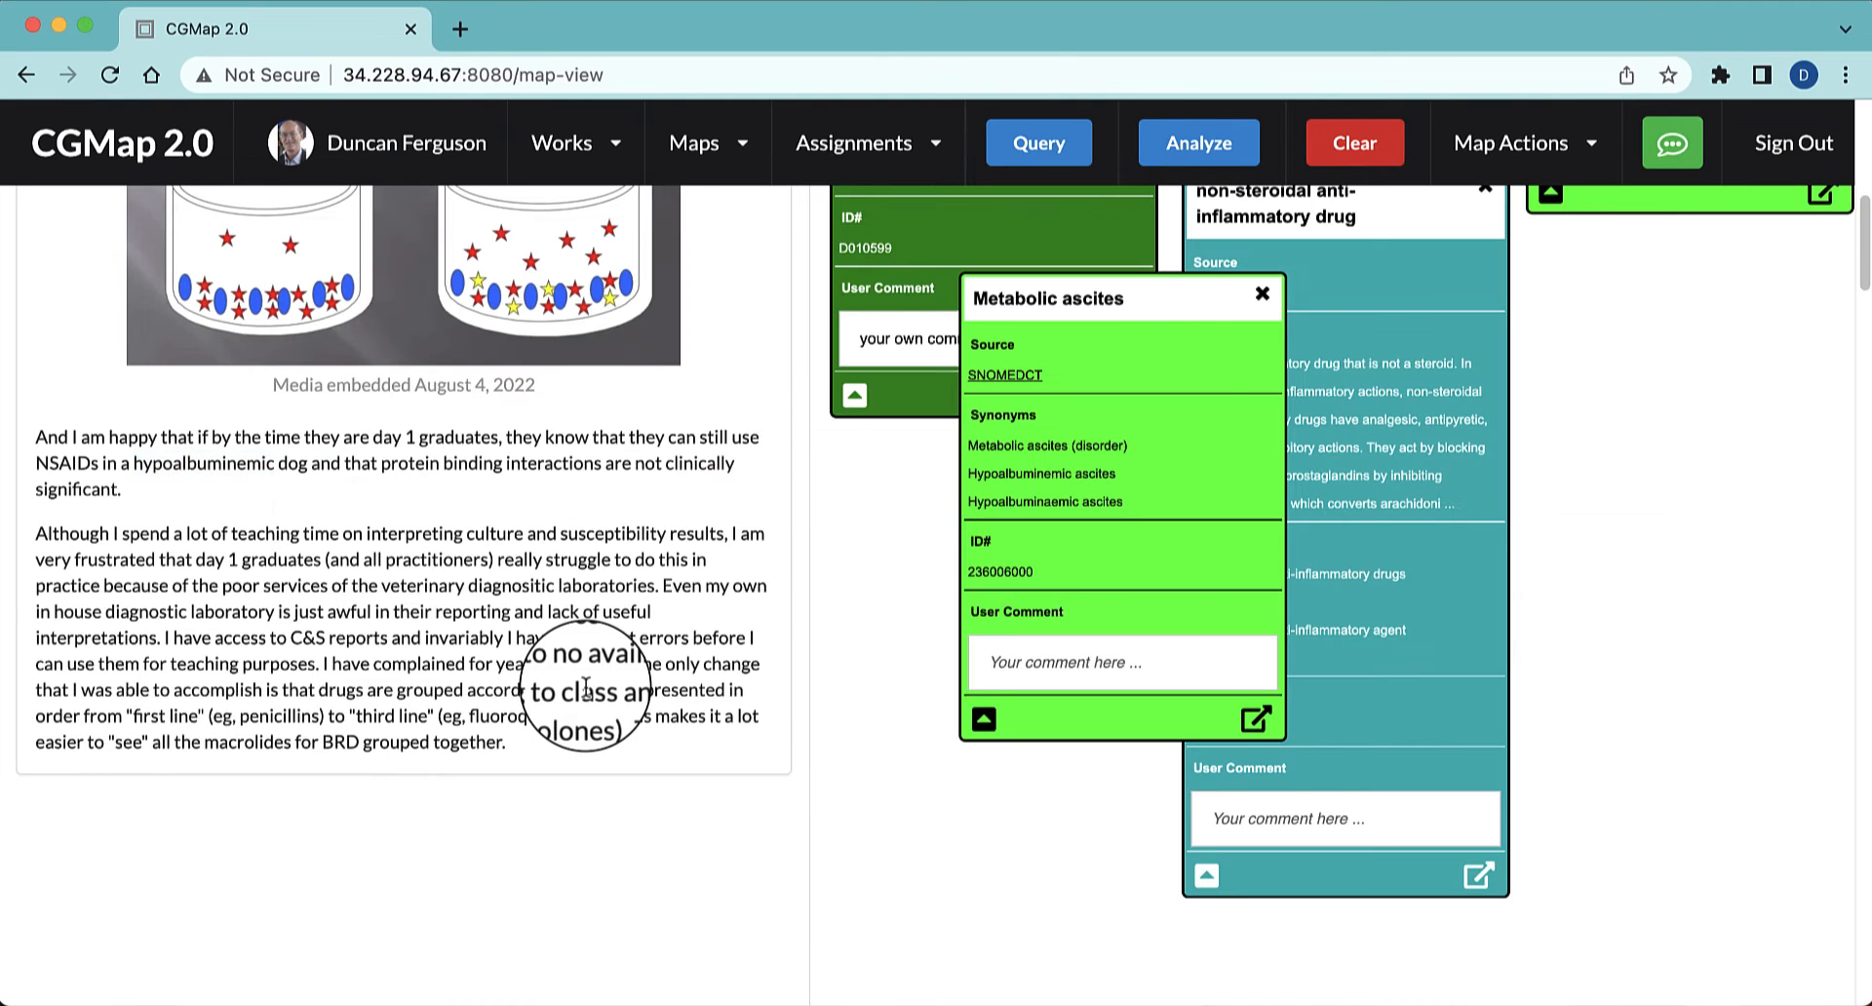
{"action": "left_click_drag", "start_coordinate": [1128, 299], "coordinate": [1013, 472]}
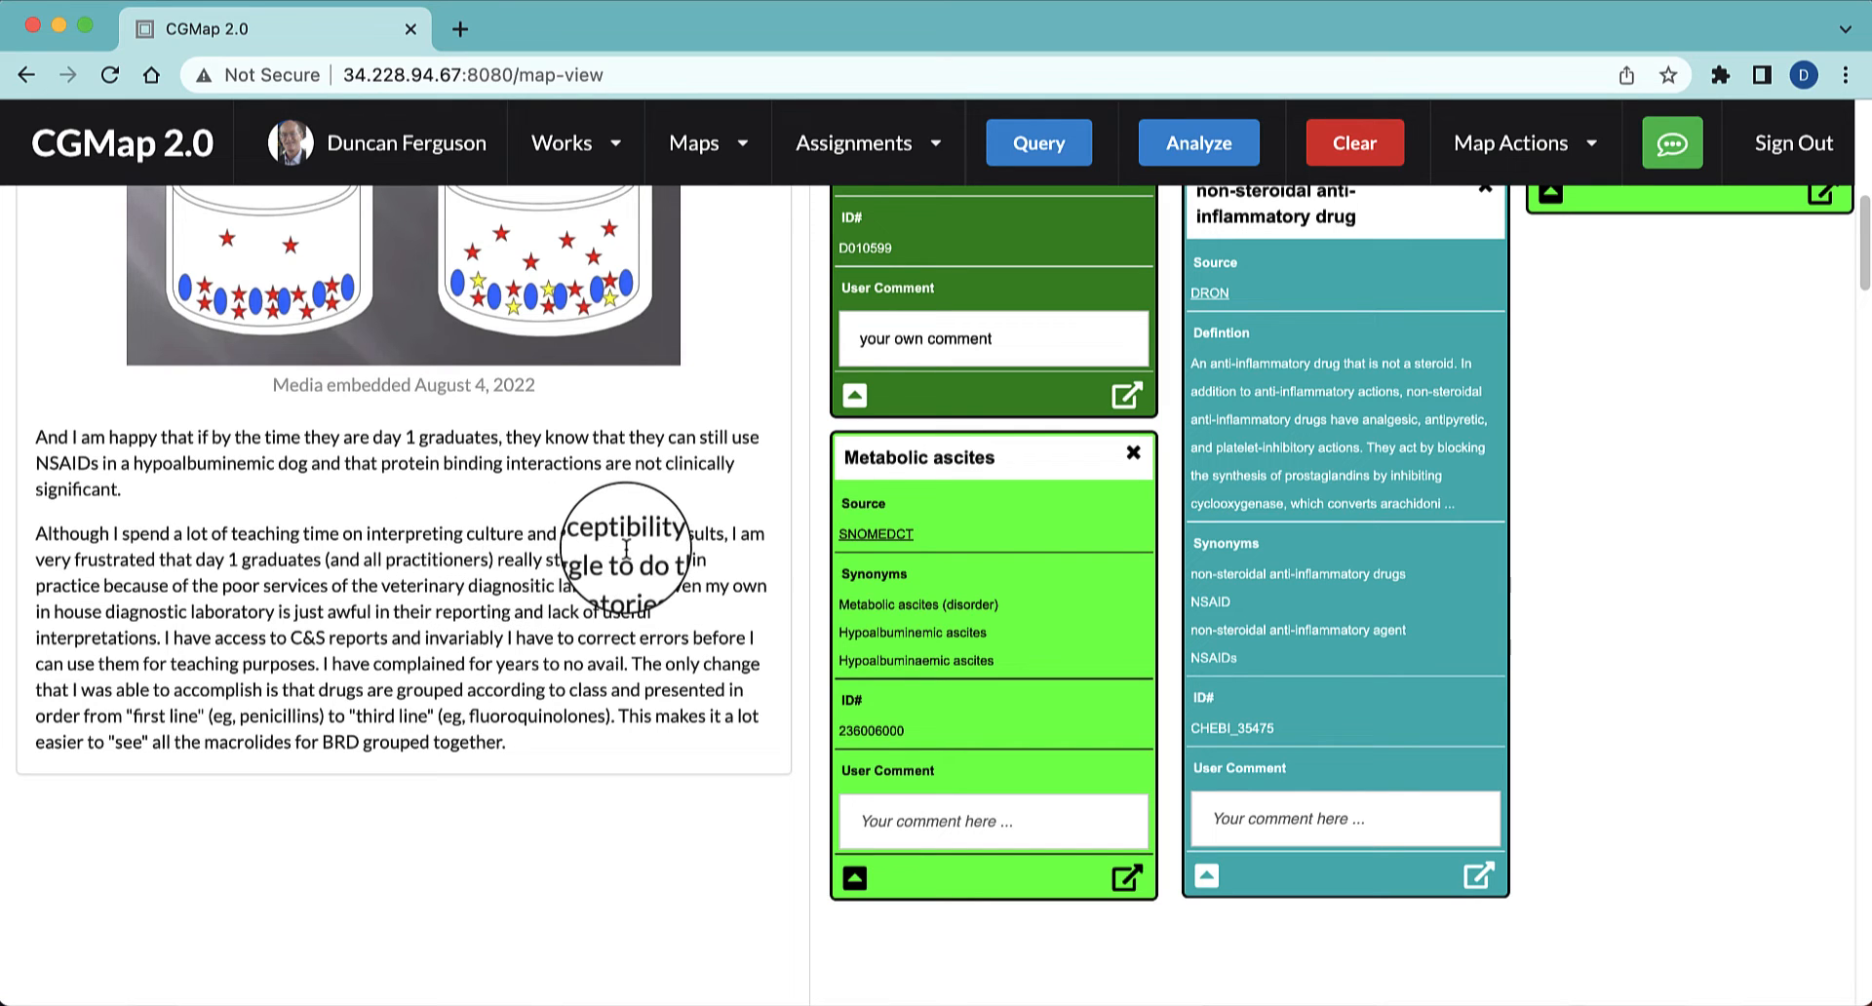
Query "culture and susceptibility" in the text, add the SNOMEDCT Culture and susceptibility result and place its node below Metabolic ascites
{"action": "left_click_drag", "start_coordinate": [664, 533], "coordinate": [470, 534]}
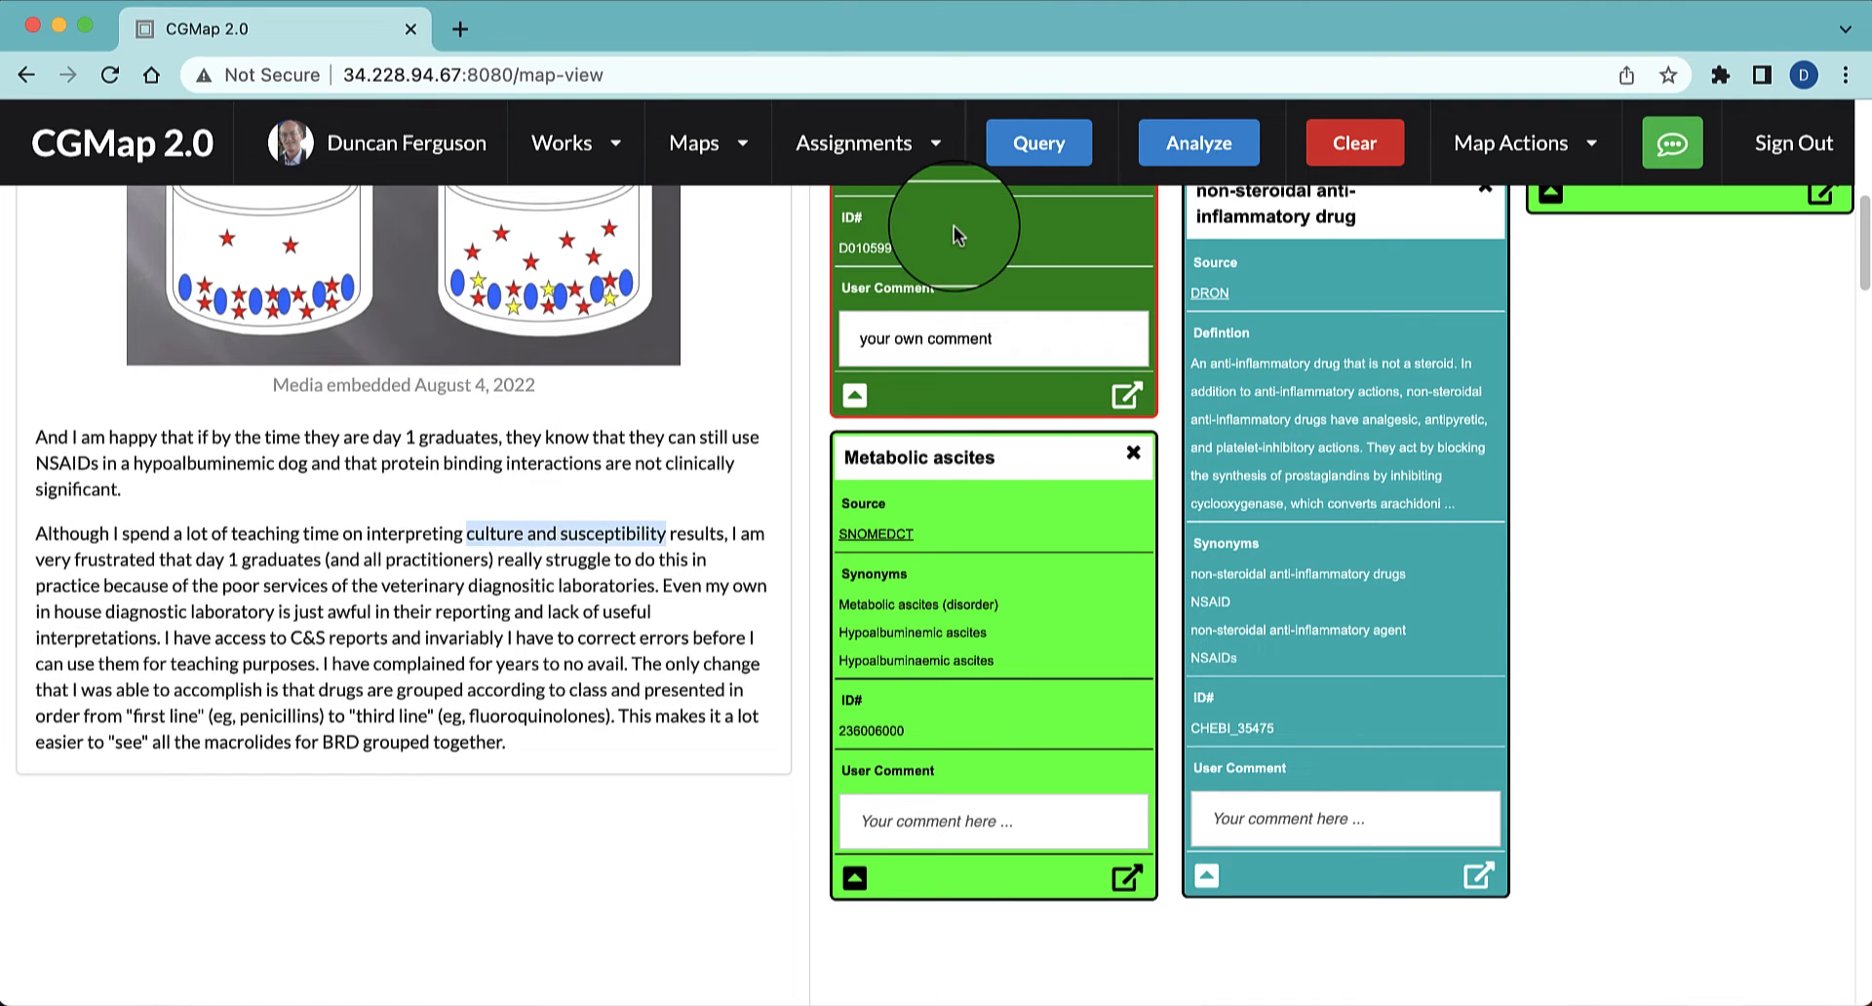
{"action": "left_click", "coordinate": [1031, 144]}
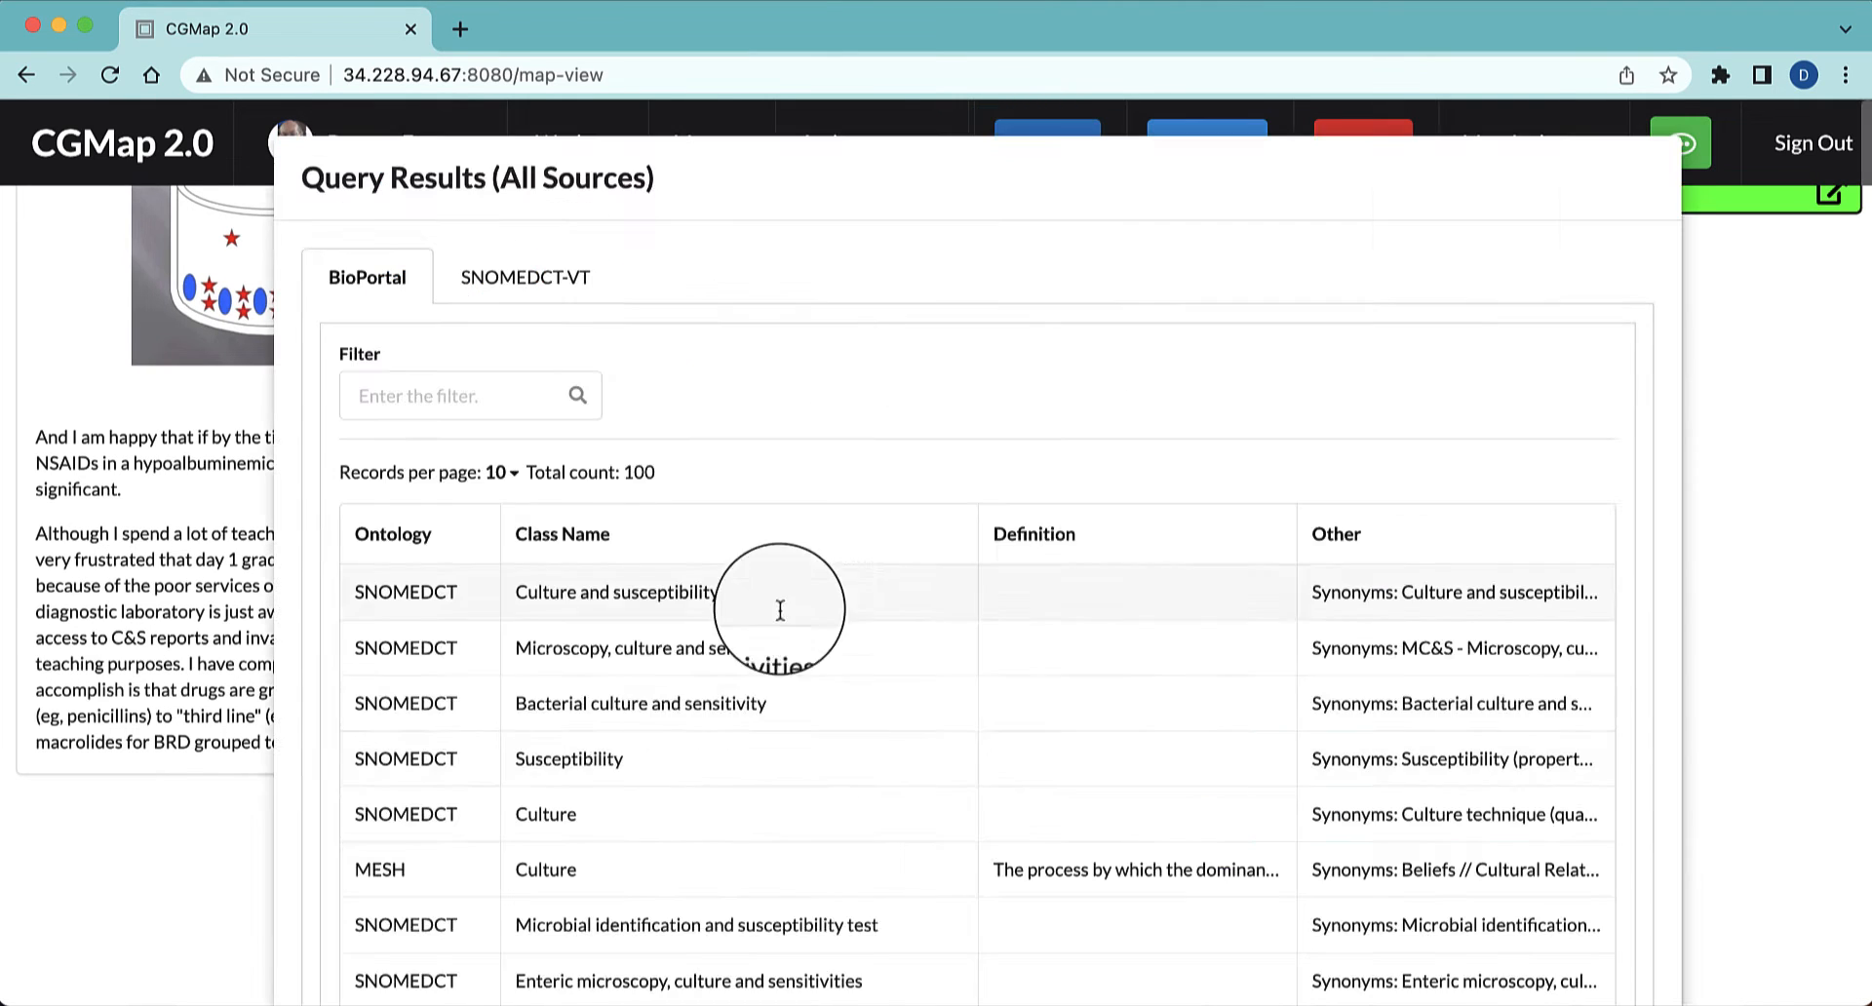
{"action": "scroll", "coordinate": [653, 760], "scroll_direction": "down", "scroll_amount": 3}
{"action": "scroll", "coordinate": [654, 757], "scroll_direction": "down", "scroll_amount": 2}
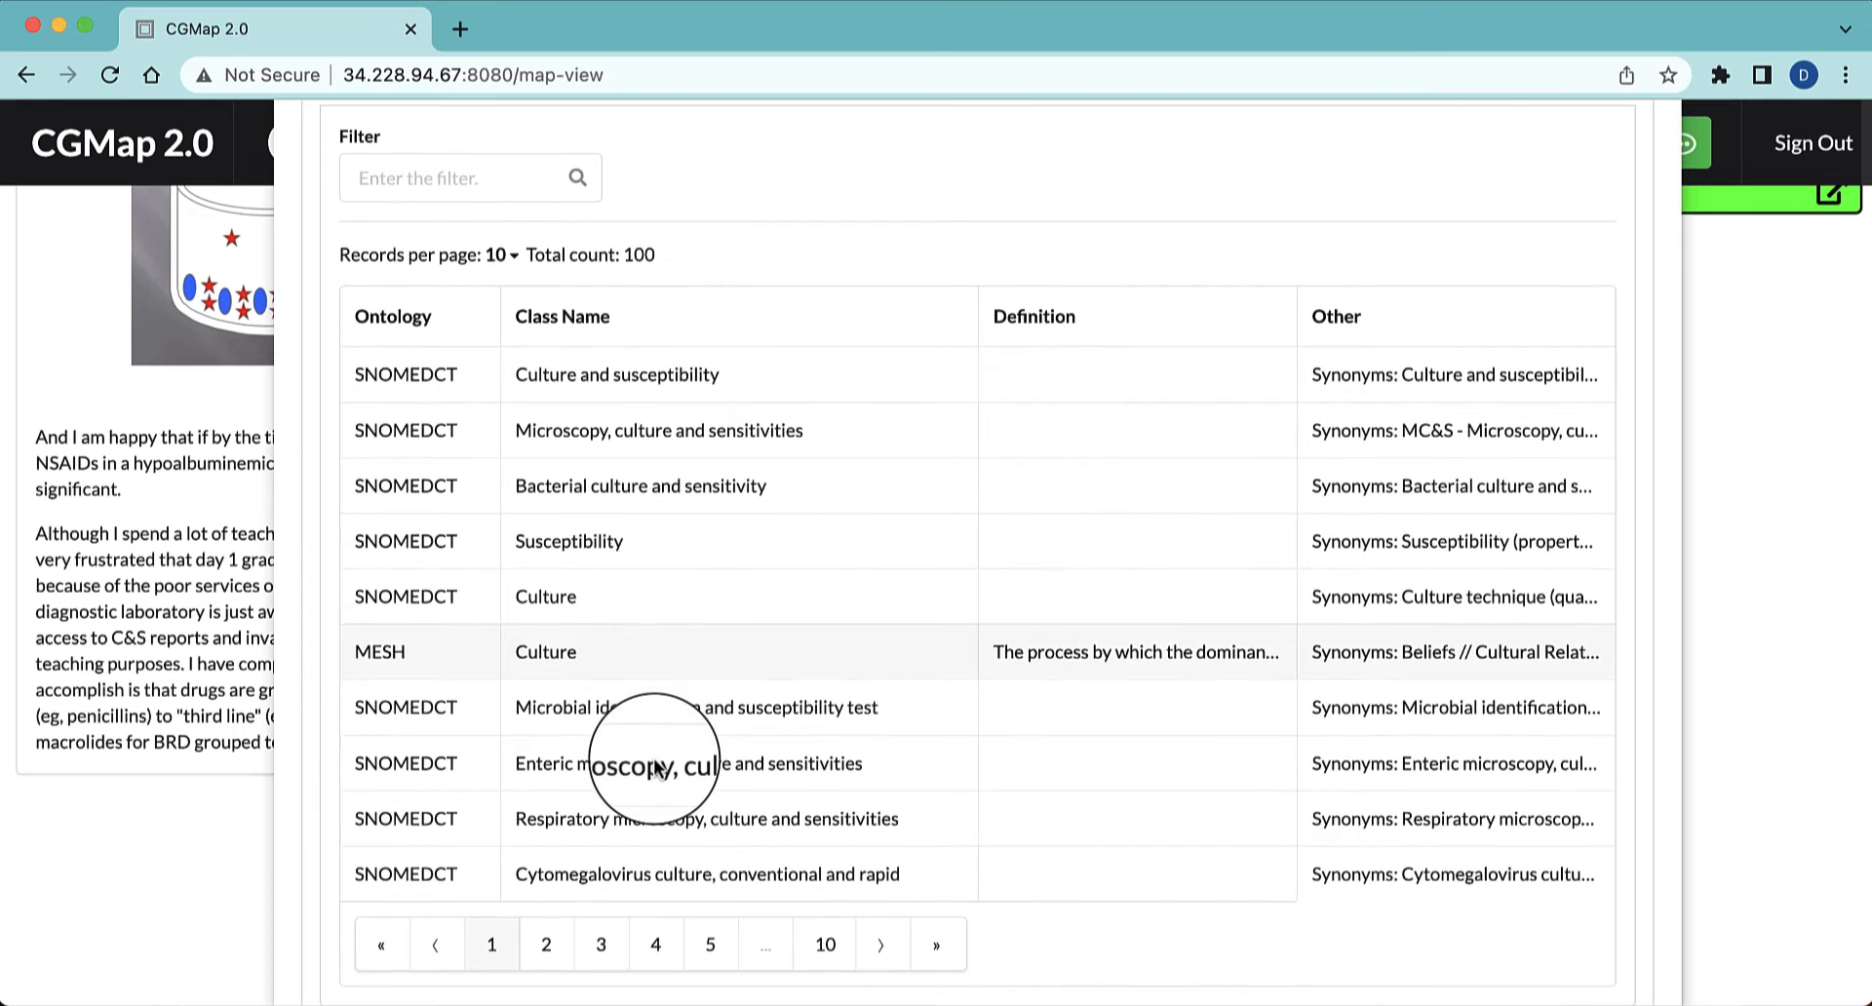
{"action": "left_click", "coordinate": [617, 380]}
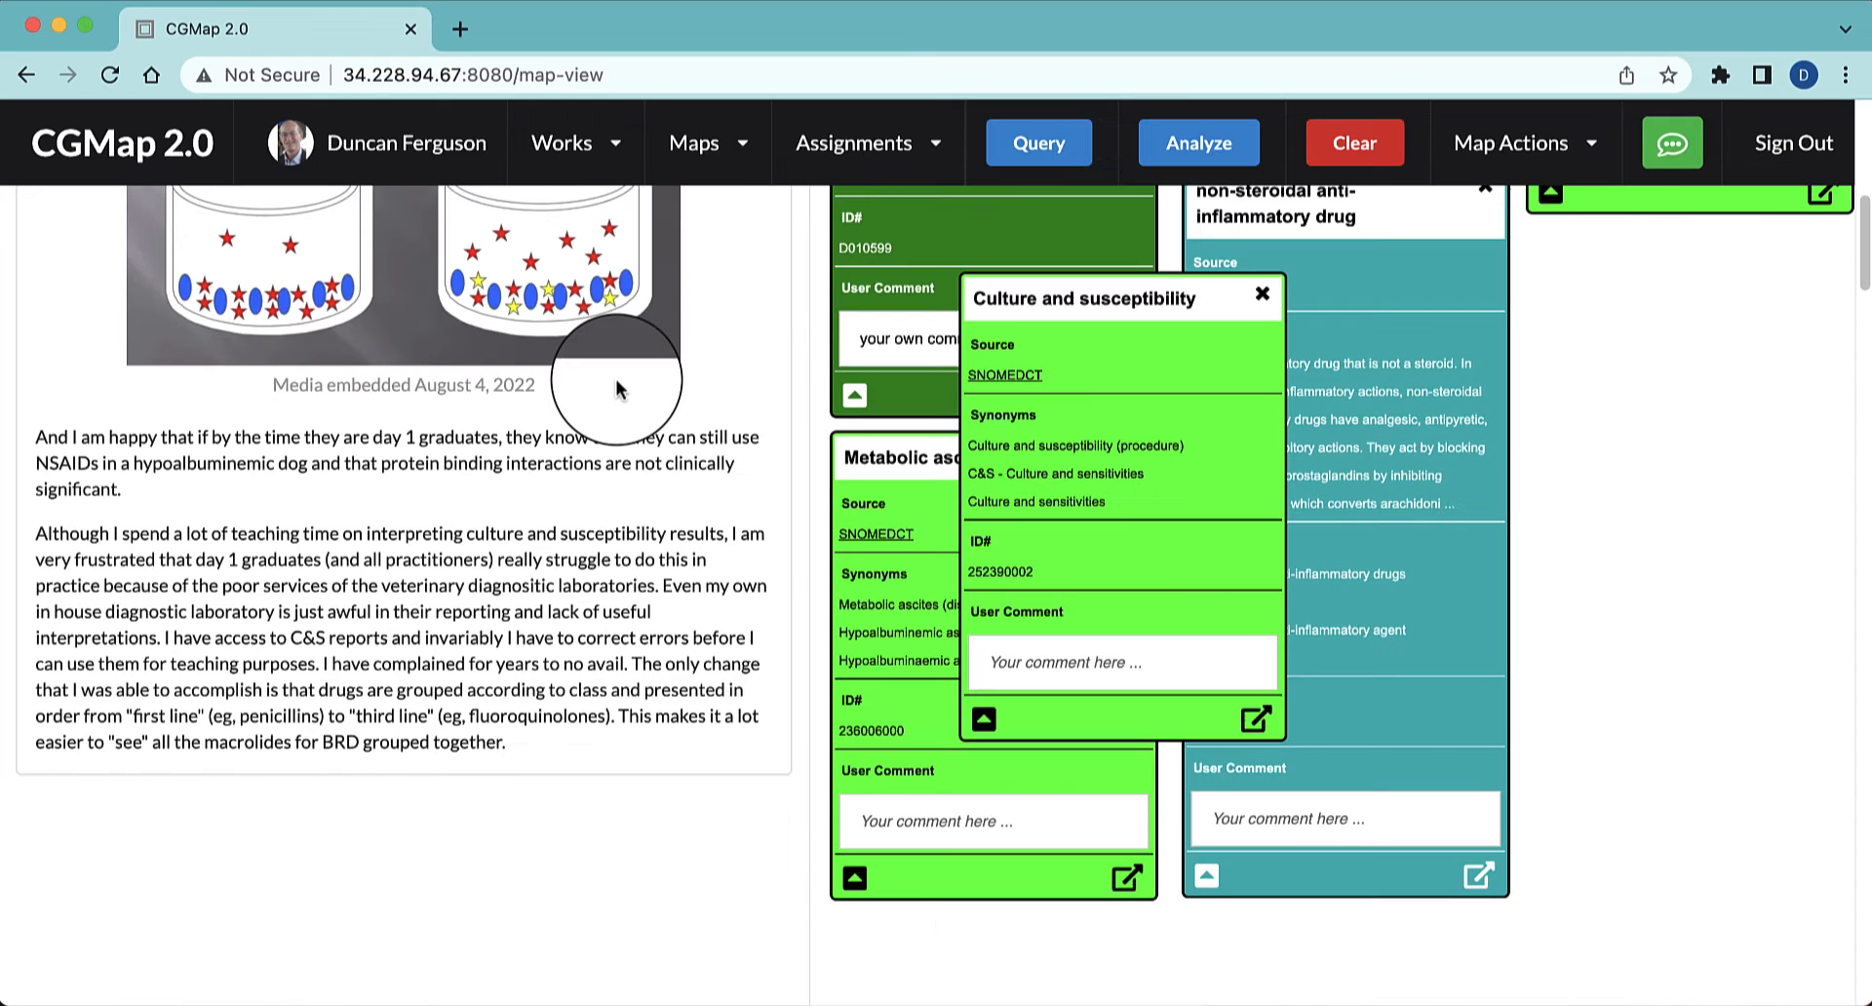
{"action": "left_click_drag", "start_coordinate": [1175, 295], "coordinate": [1033, 937]}
{"action": "scroll", "coordinate": [1735, 478], "scroll_direction": "down", "scroll_amount": 1}
{"action": "scroll", "coordinate": [1736, 478], "scroll_direction": "down", "scroll_amount": 3}
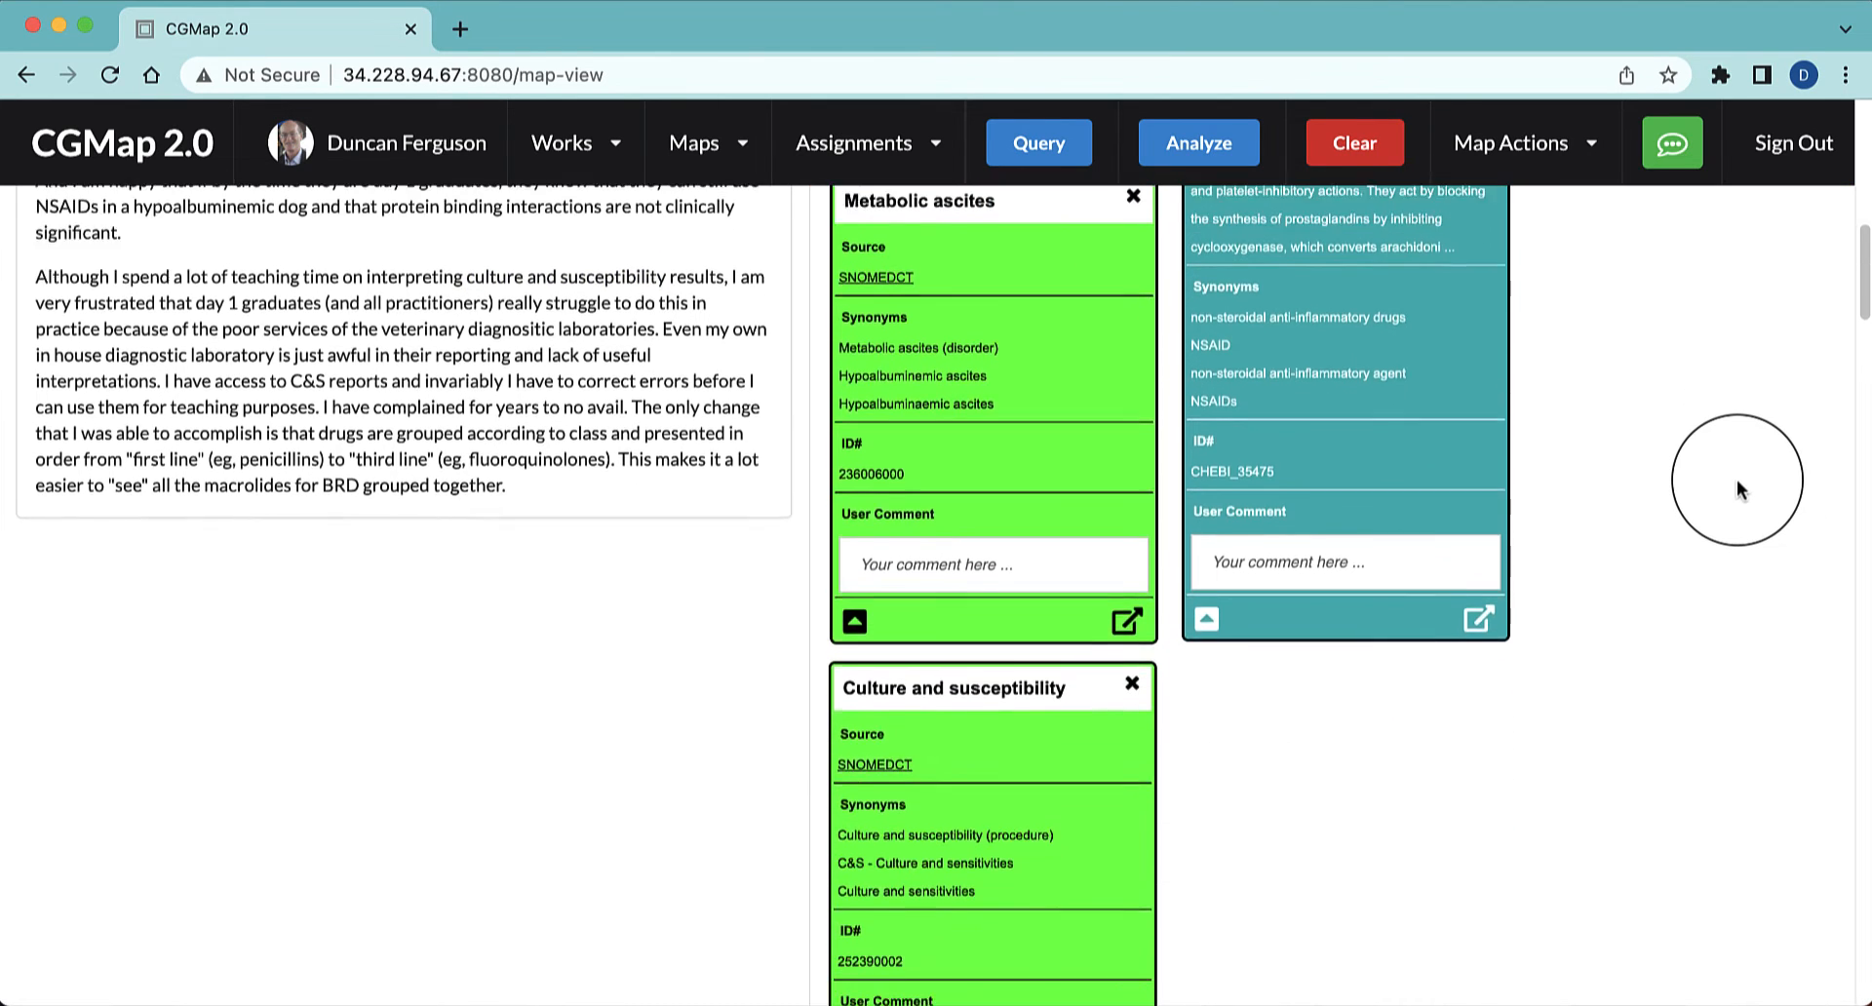
{"action": "scroll", "coordinate": [1735, 477], "scroll_direction": "up", "scroll_amount": 2}
{"action": "scroll", "coordinate": [1737, 480], "scroll_direction": "down", "scroll_amount": 1}
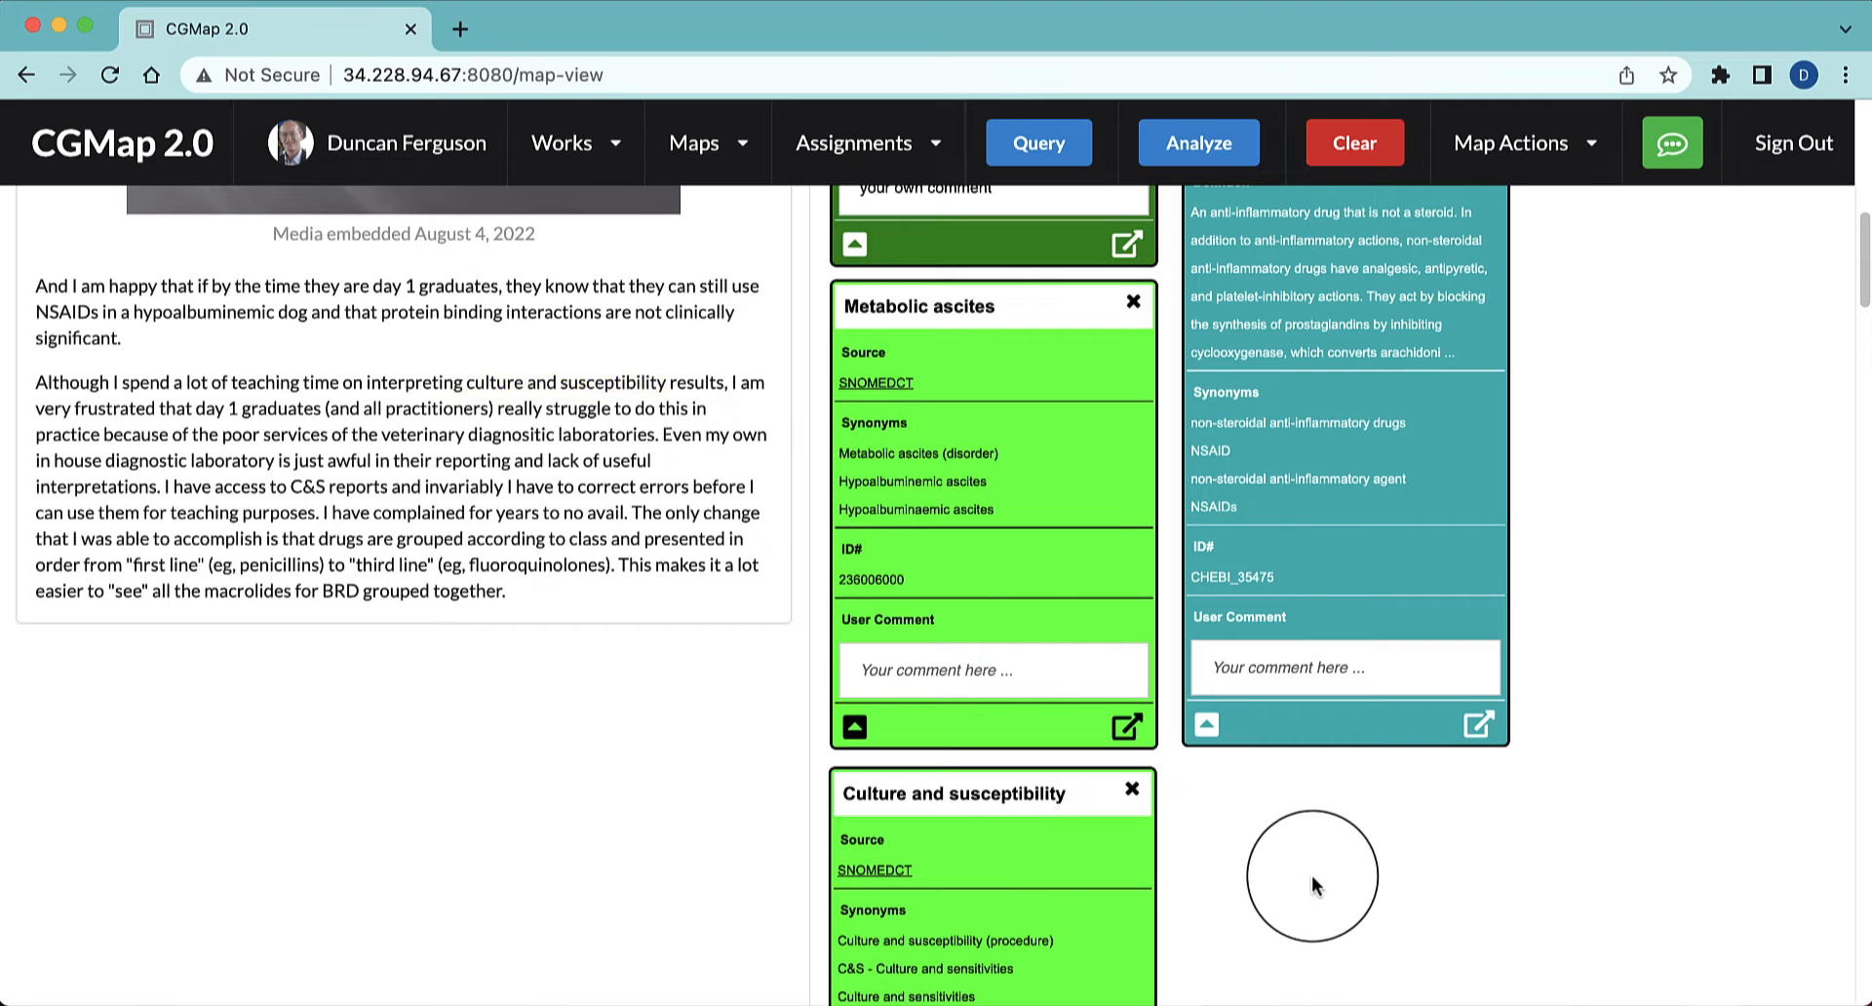
Query "first line" in the text, add the SNOMEDCT First line treatment result and place its node beside Culture and susceptibility
{"action": "scroll", "coordinate": [1318, 837], "scroll_direction": "down", "scroll_amount": 2}
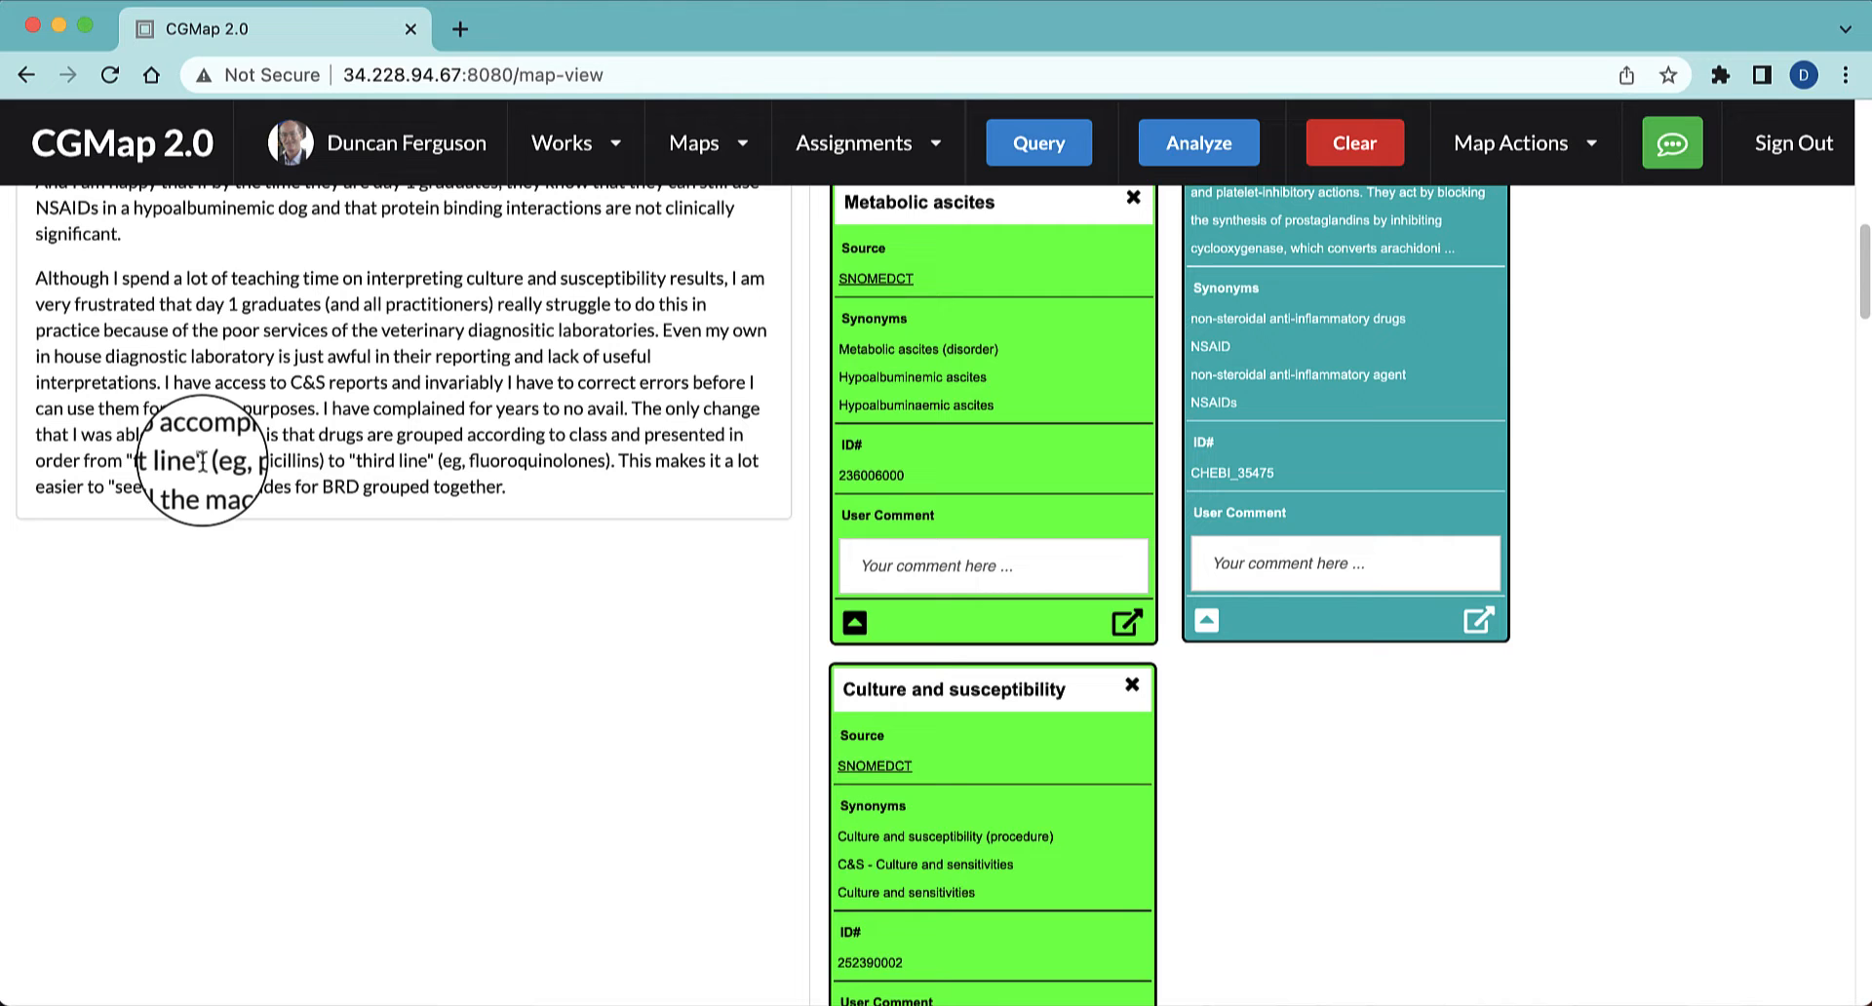
{"action": "left_click_drag", "start_coordinate": [201, 460], "coordinate": [127, 460]}
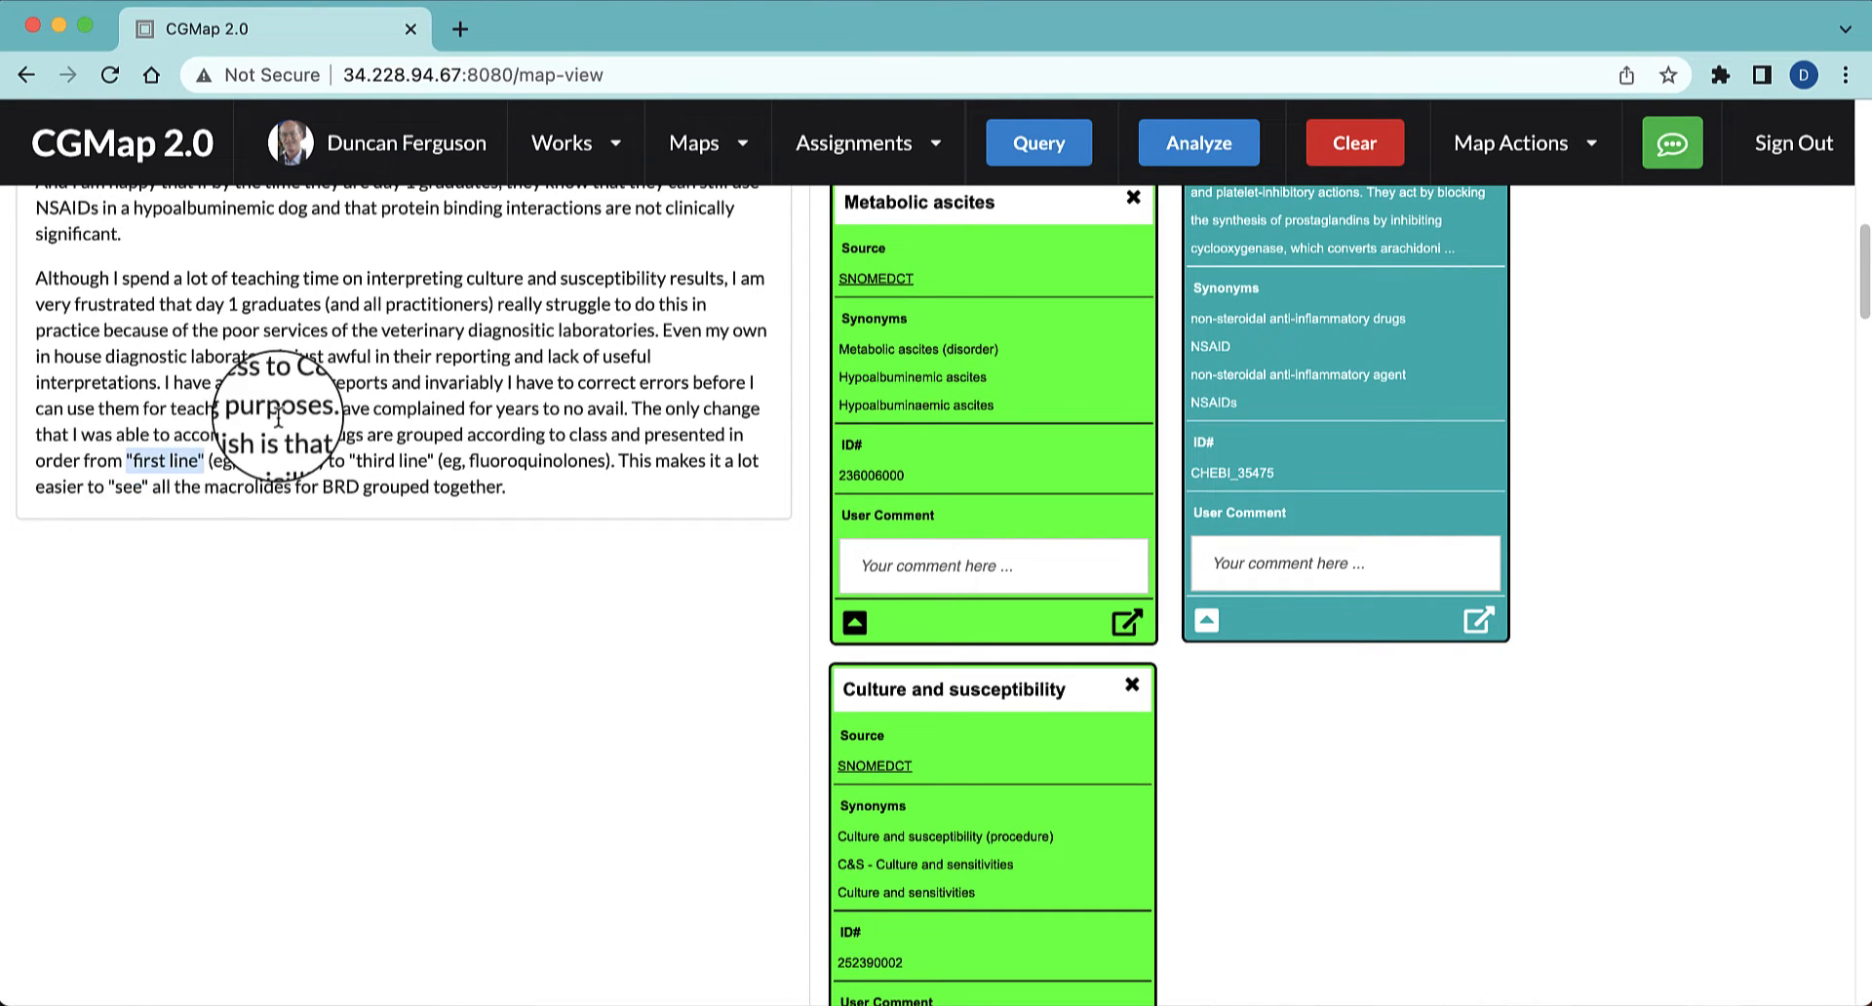
{"action": "left_click", "coordinate": [1031, 144]}
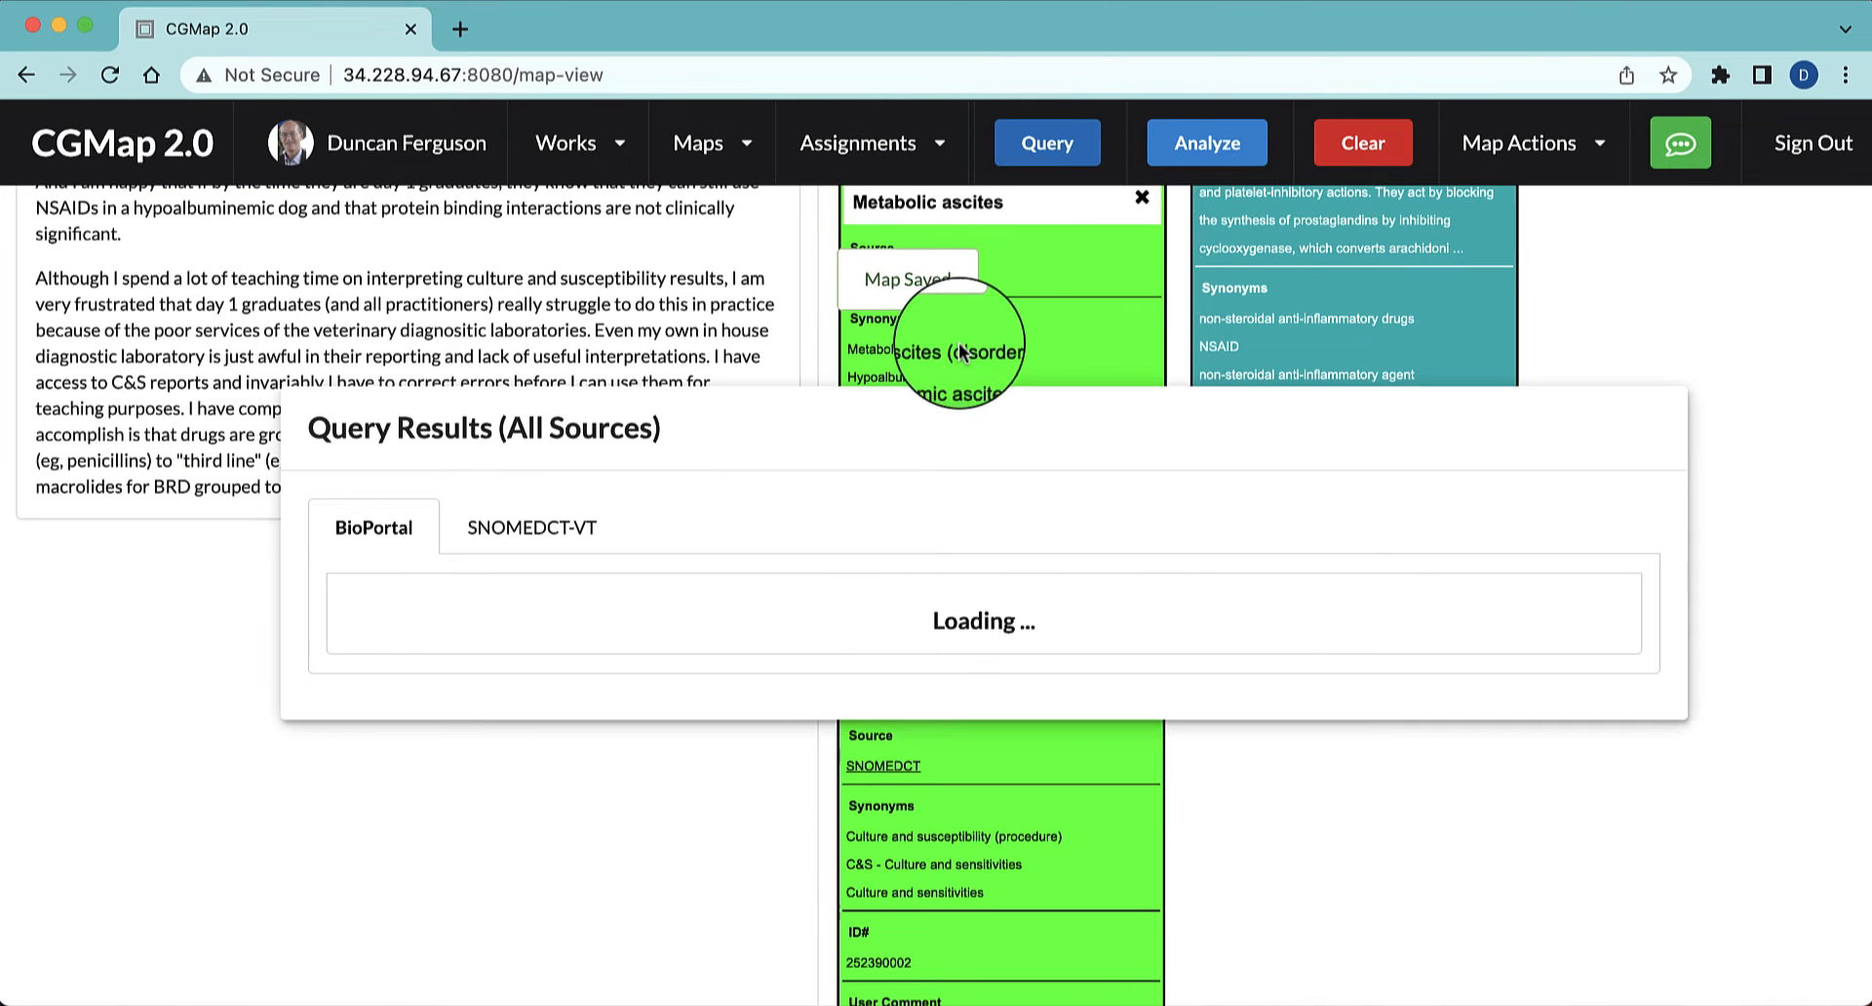
{"action": "scroll", "coordinate": [959, 351], "scroll_direction": "down", "scroll_amount": 2}
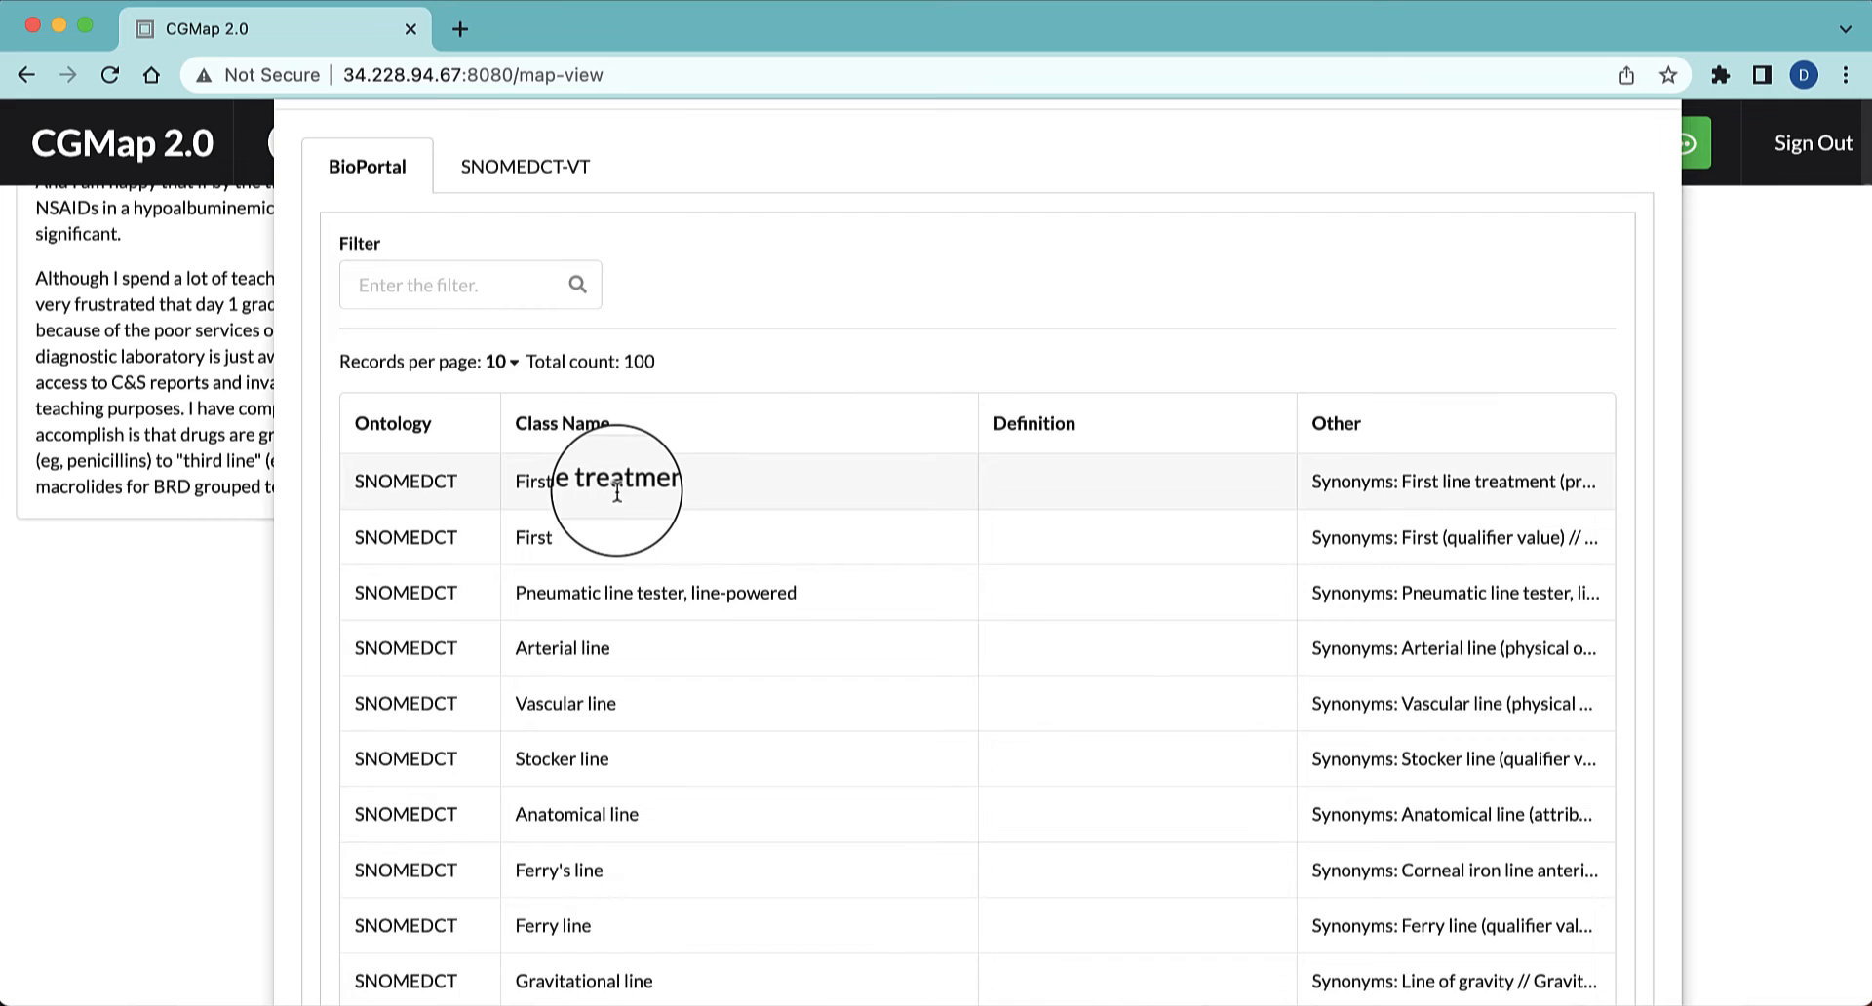
{"action": "left_click", "coordinate": [617, 492]}
{"action": "left_click_drag", "start_coordinate": [1168, 299], "coordinate": [1396, 679]}
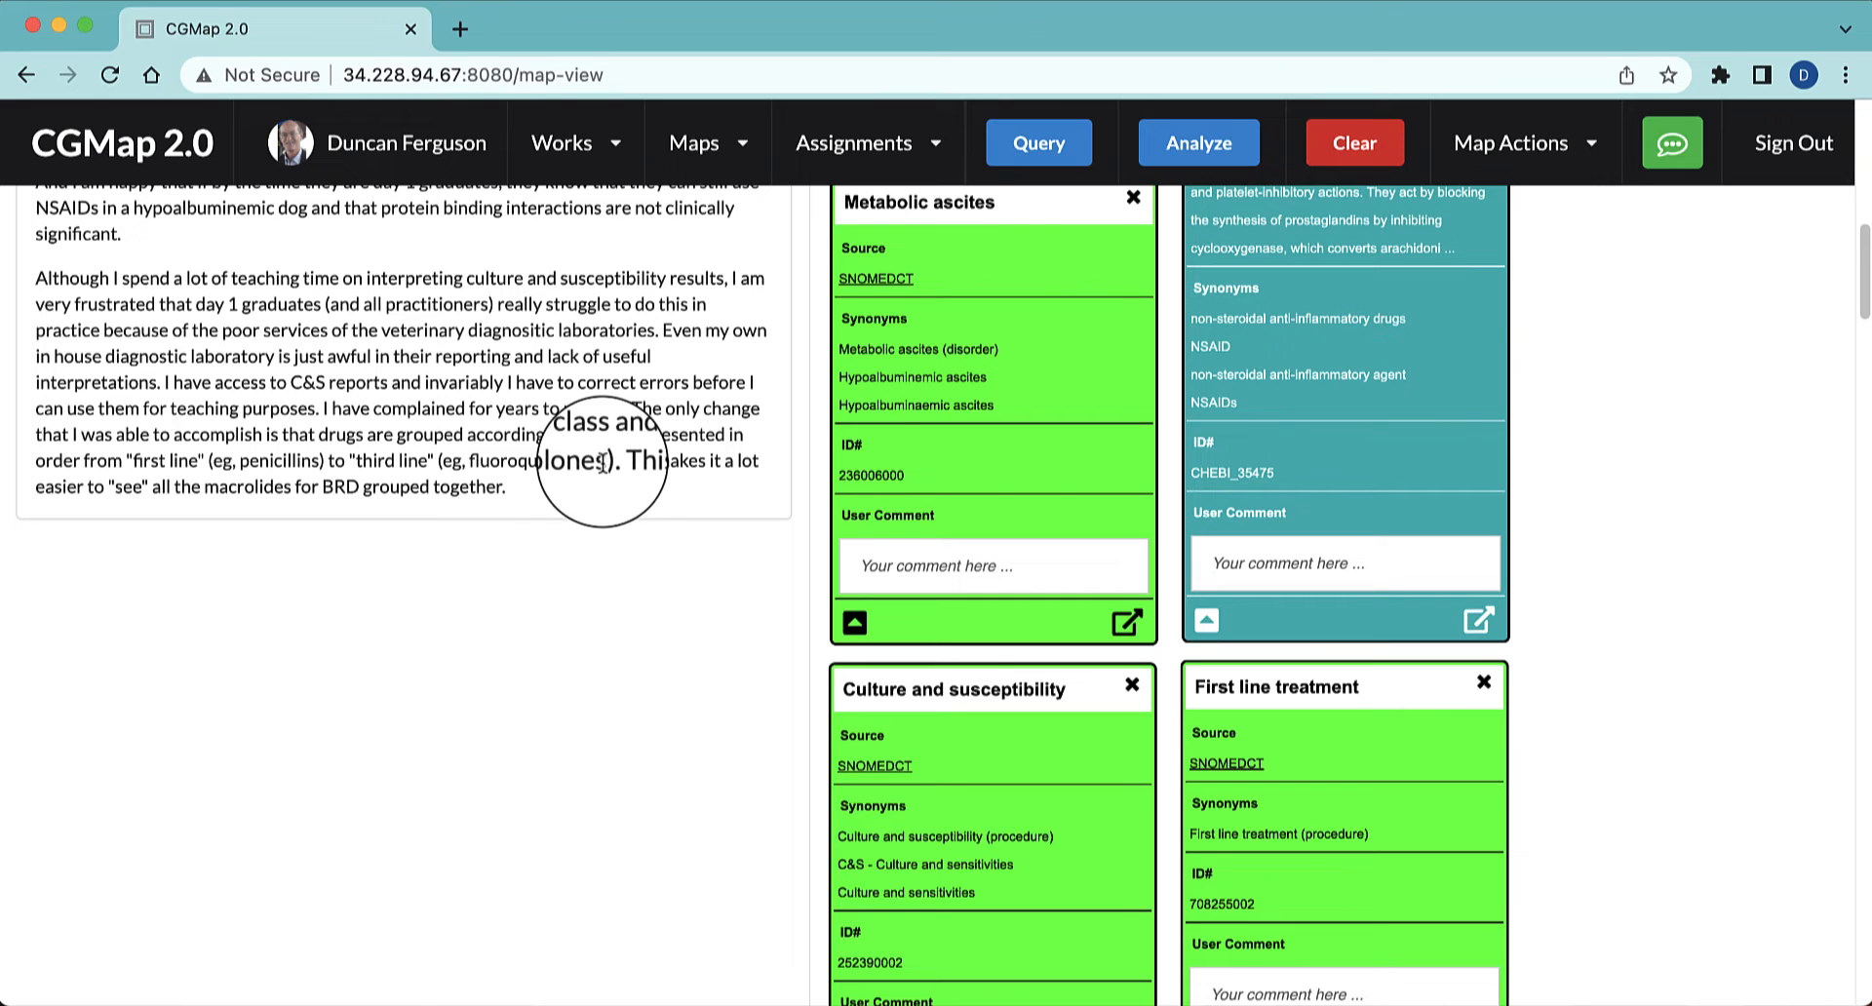
Query "fluoroquinolones" in the text, add the NDFRT Fluoroquinolones [Chemical/Ingredient] result and place its node beside First line treatment
{"action": "left_click_drag", "start_coordinate": [604, 460], "coordinate": [474, 459]}
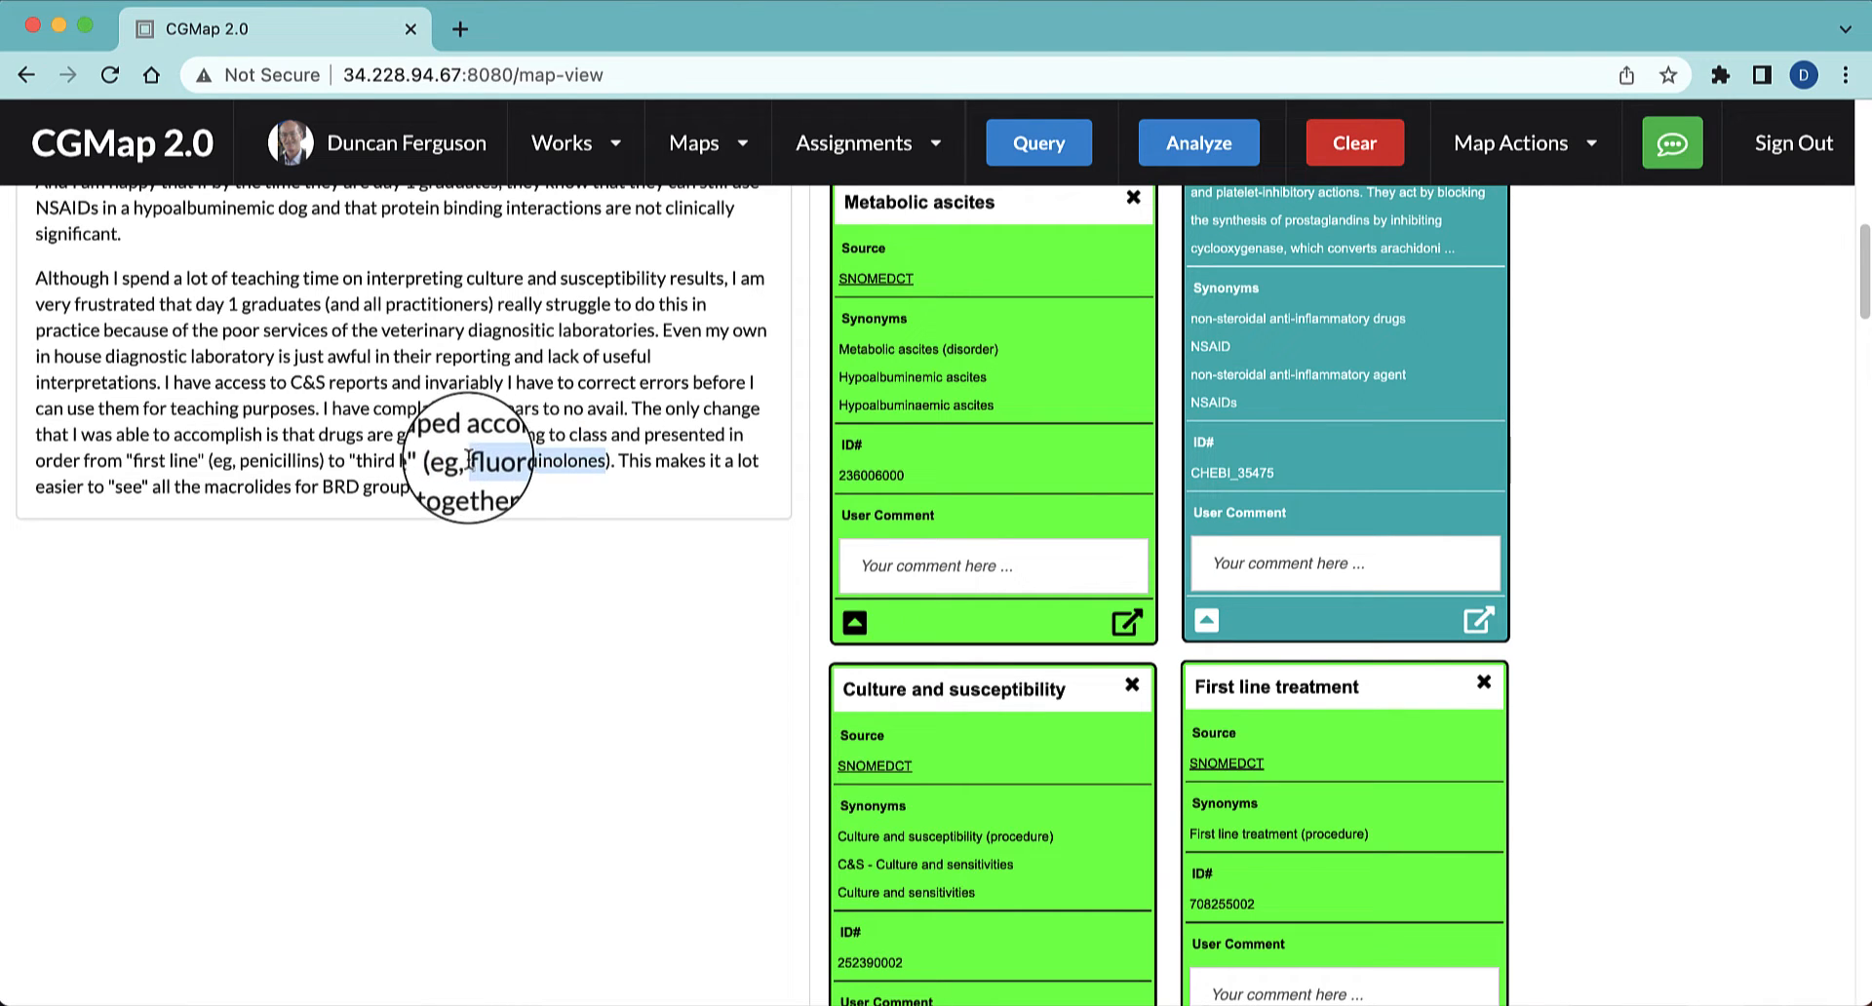
{"action": "left_click", "coordinate": [1012, 148]}
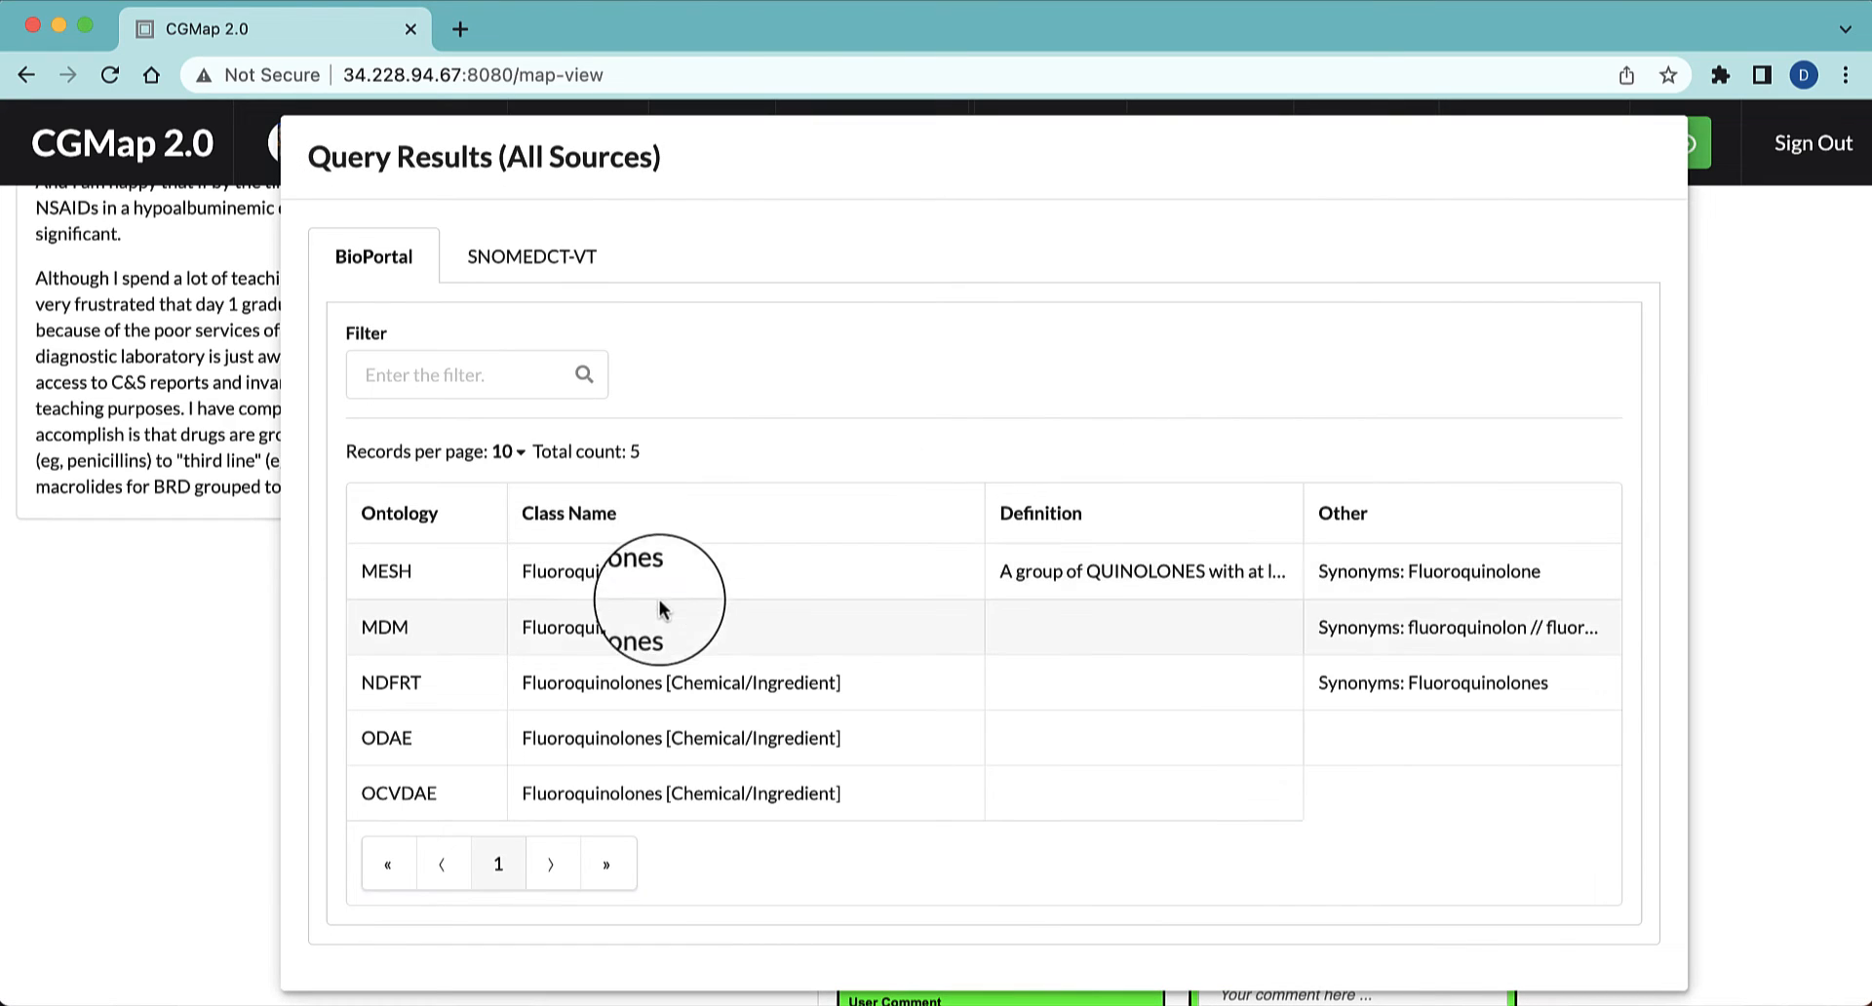
{"action": "left_click", "coordinate": [593, 682]}
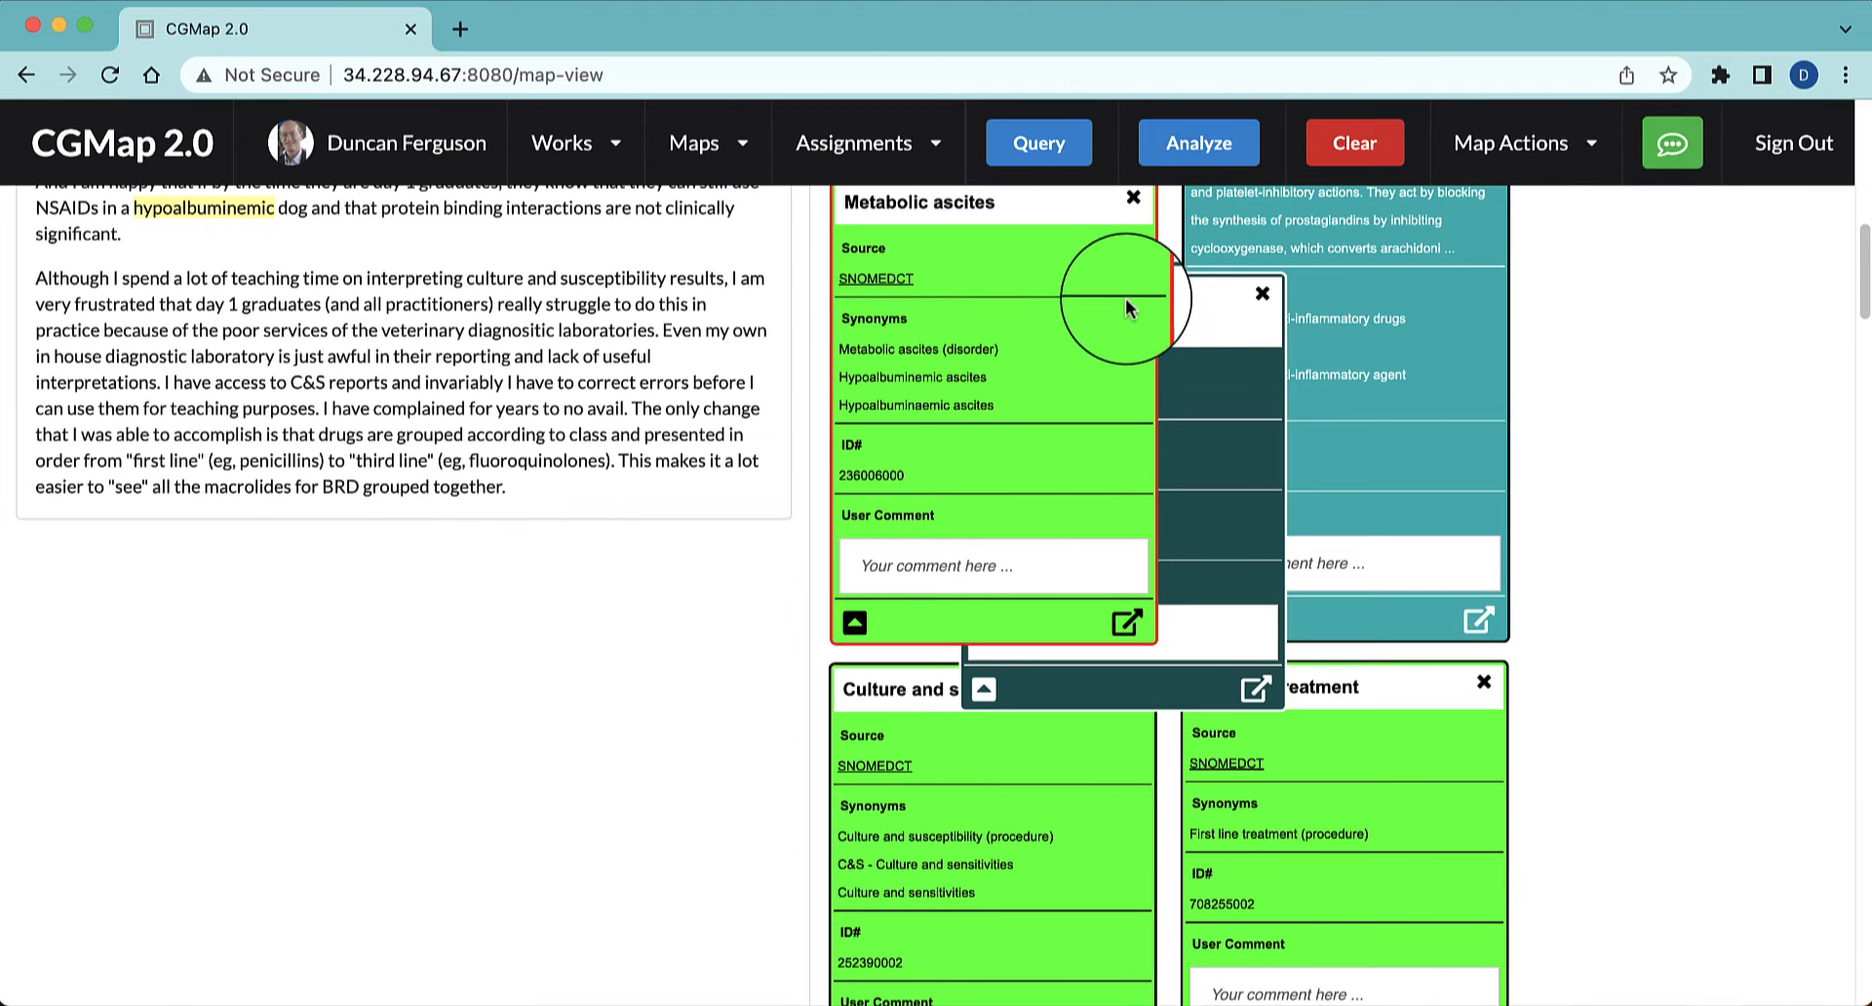
{"action": "left_click_drag", "start_coordinate": [1199, 304], "coordinate": [1761, 683]}
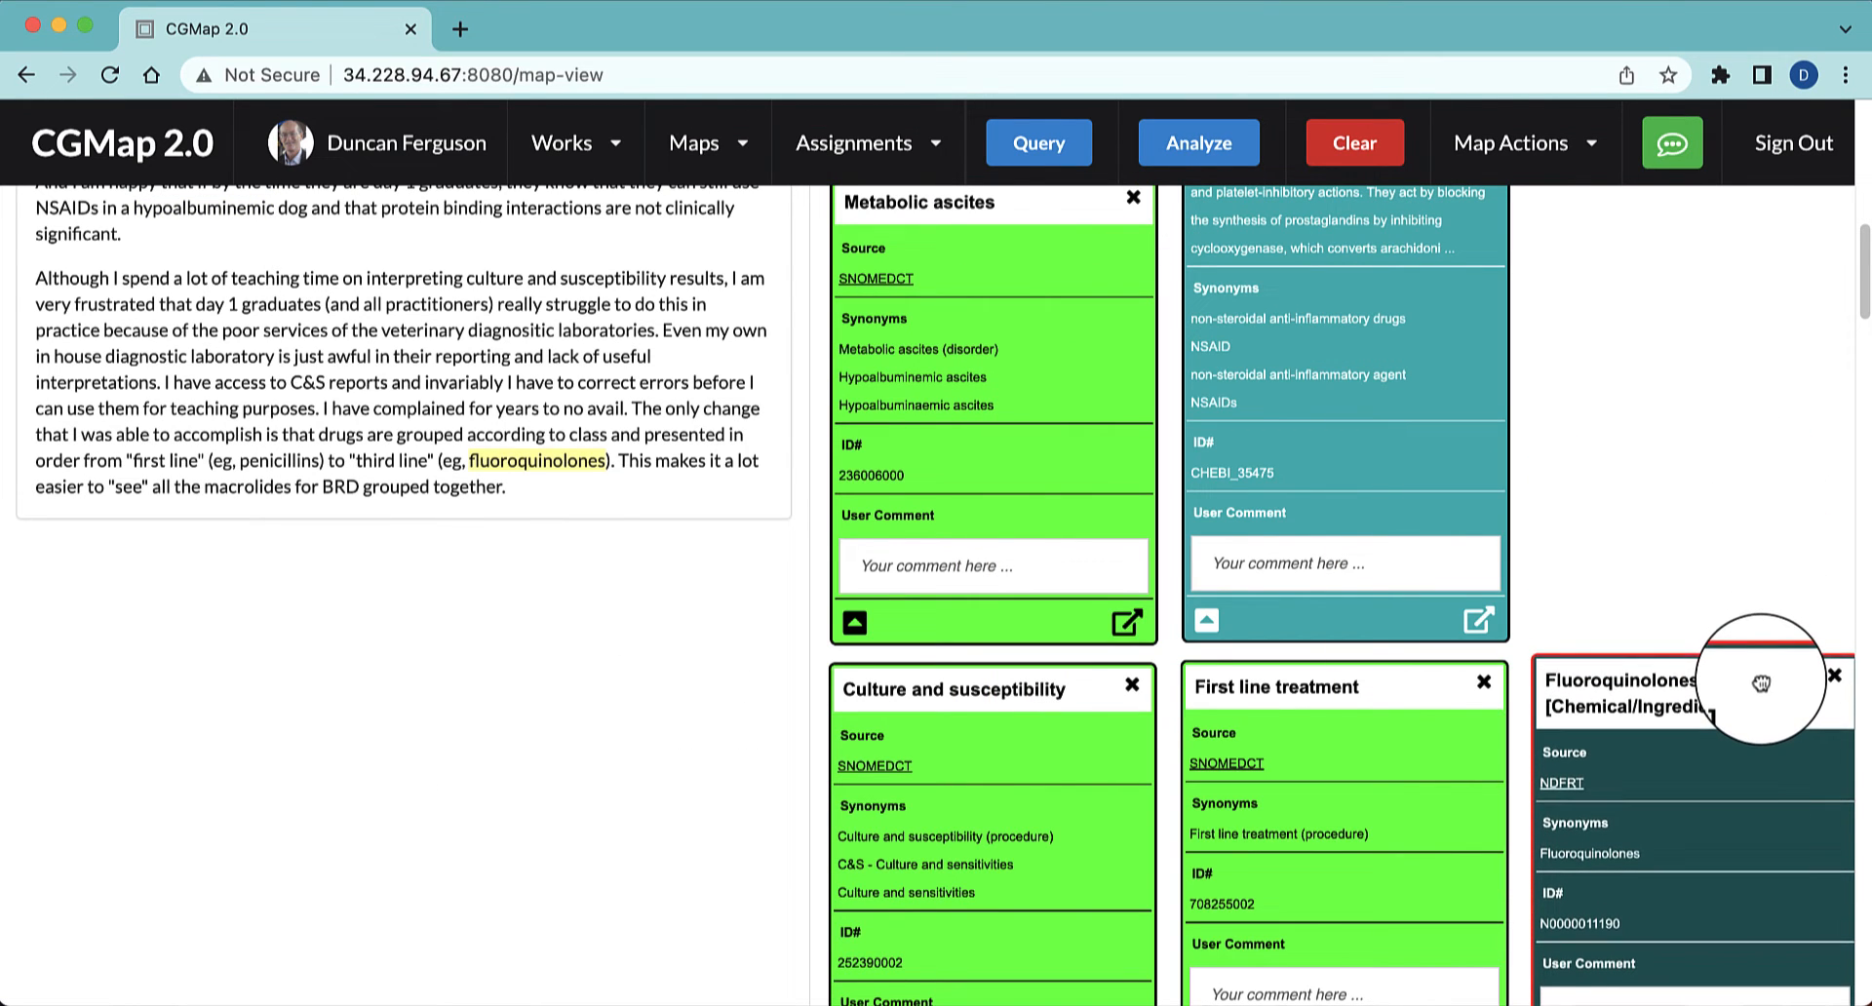
{"action": "scroll", "coordinate": [1751, 589], "scroll_direction": "down", "scroll_amount": 3}
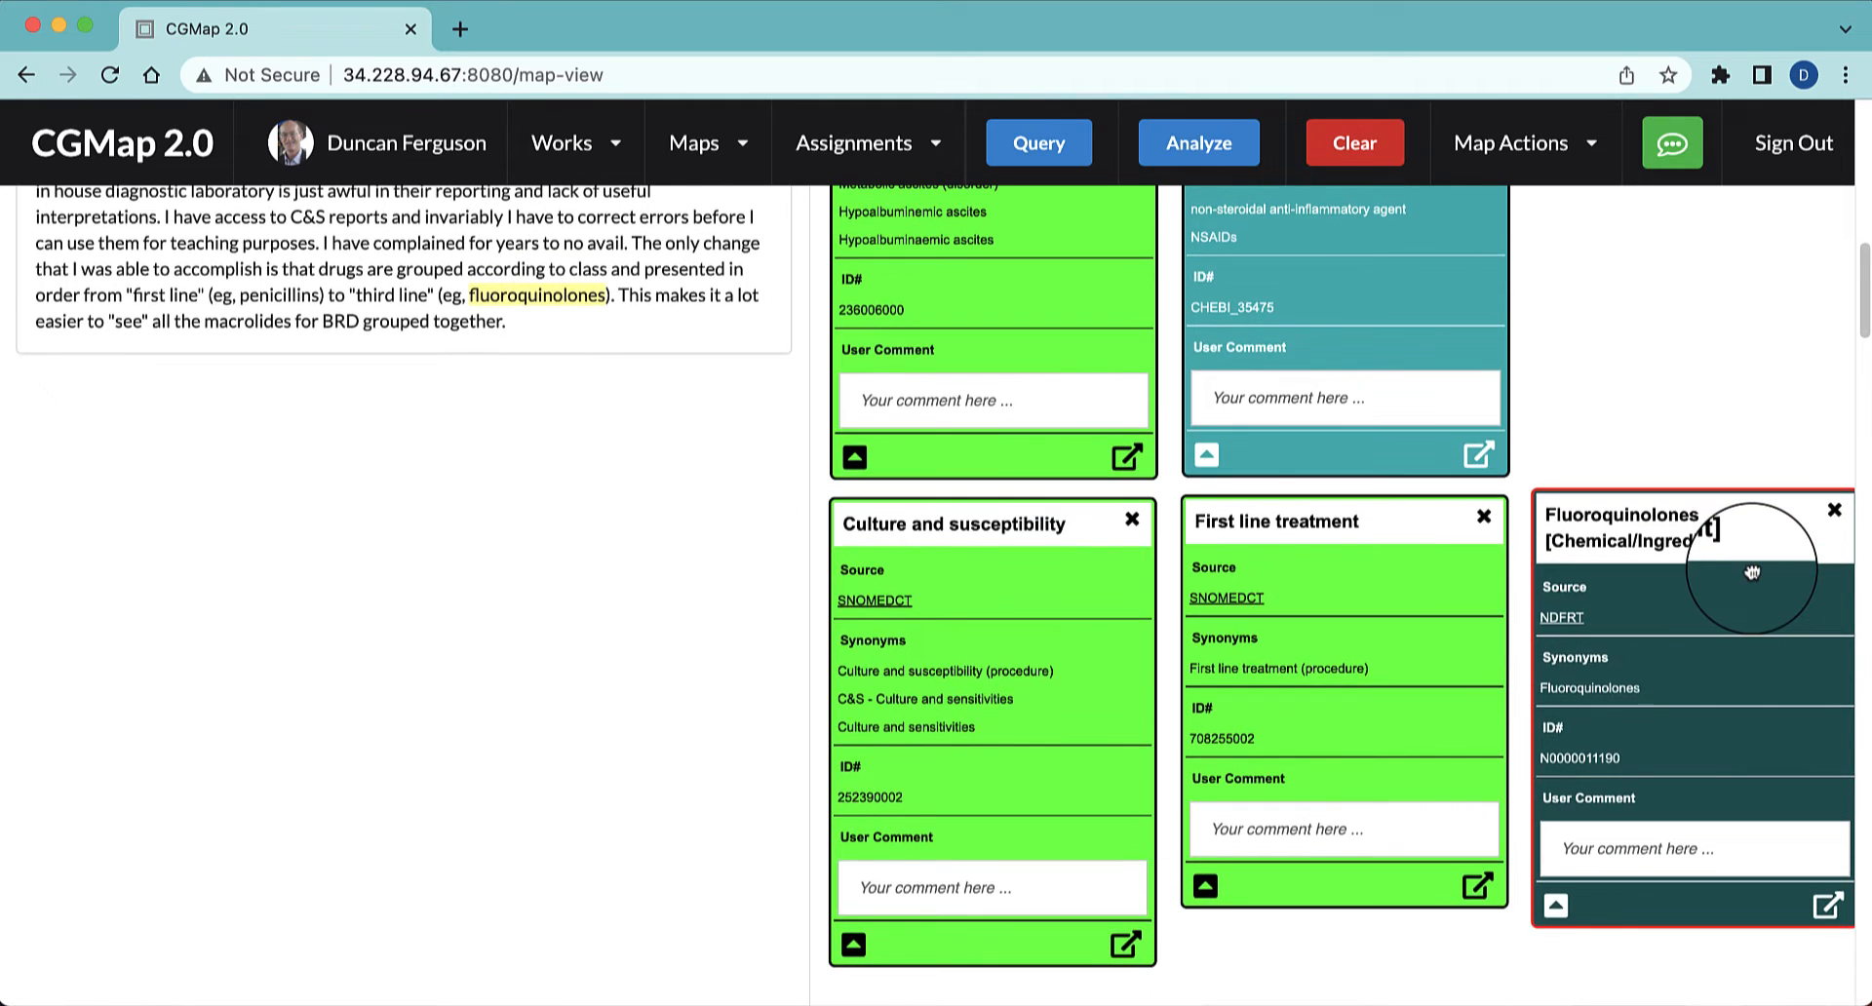
{"action": "scroll", "coordinate": [1752, 573], "scroll_direction": "up", "scroll_amount": 1}
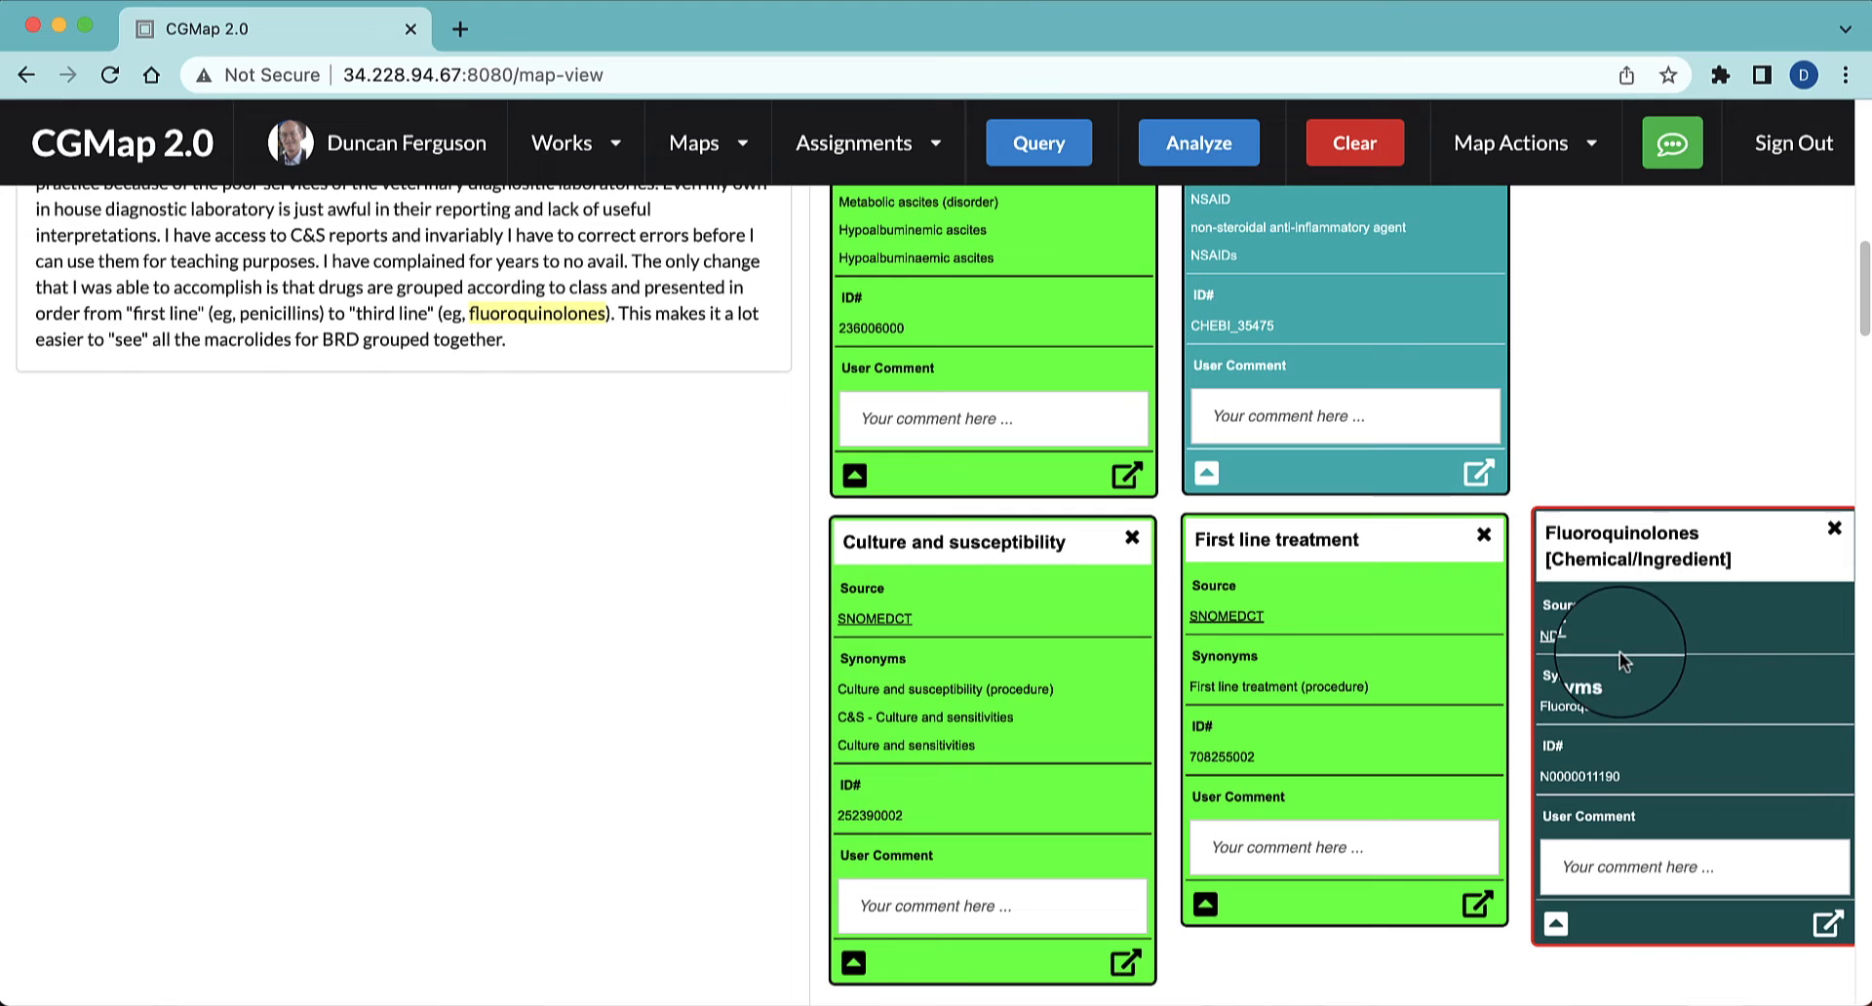
{"action": "left_click", "coordinate": [980, 652]}
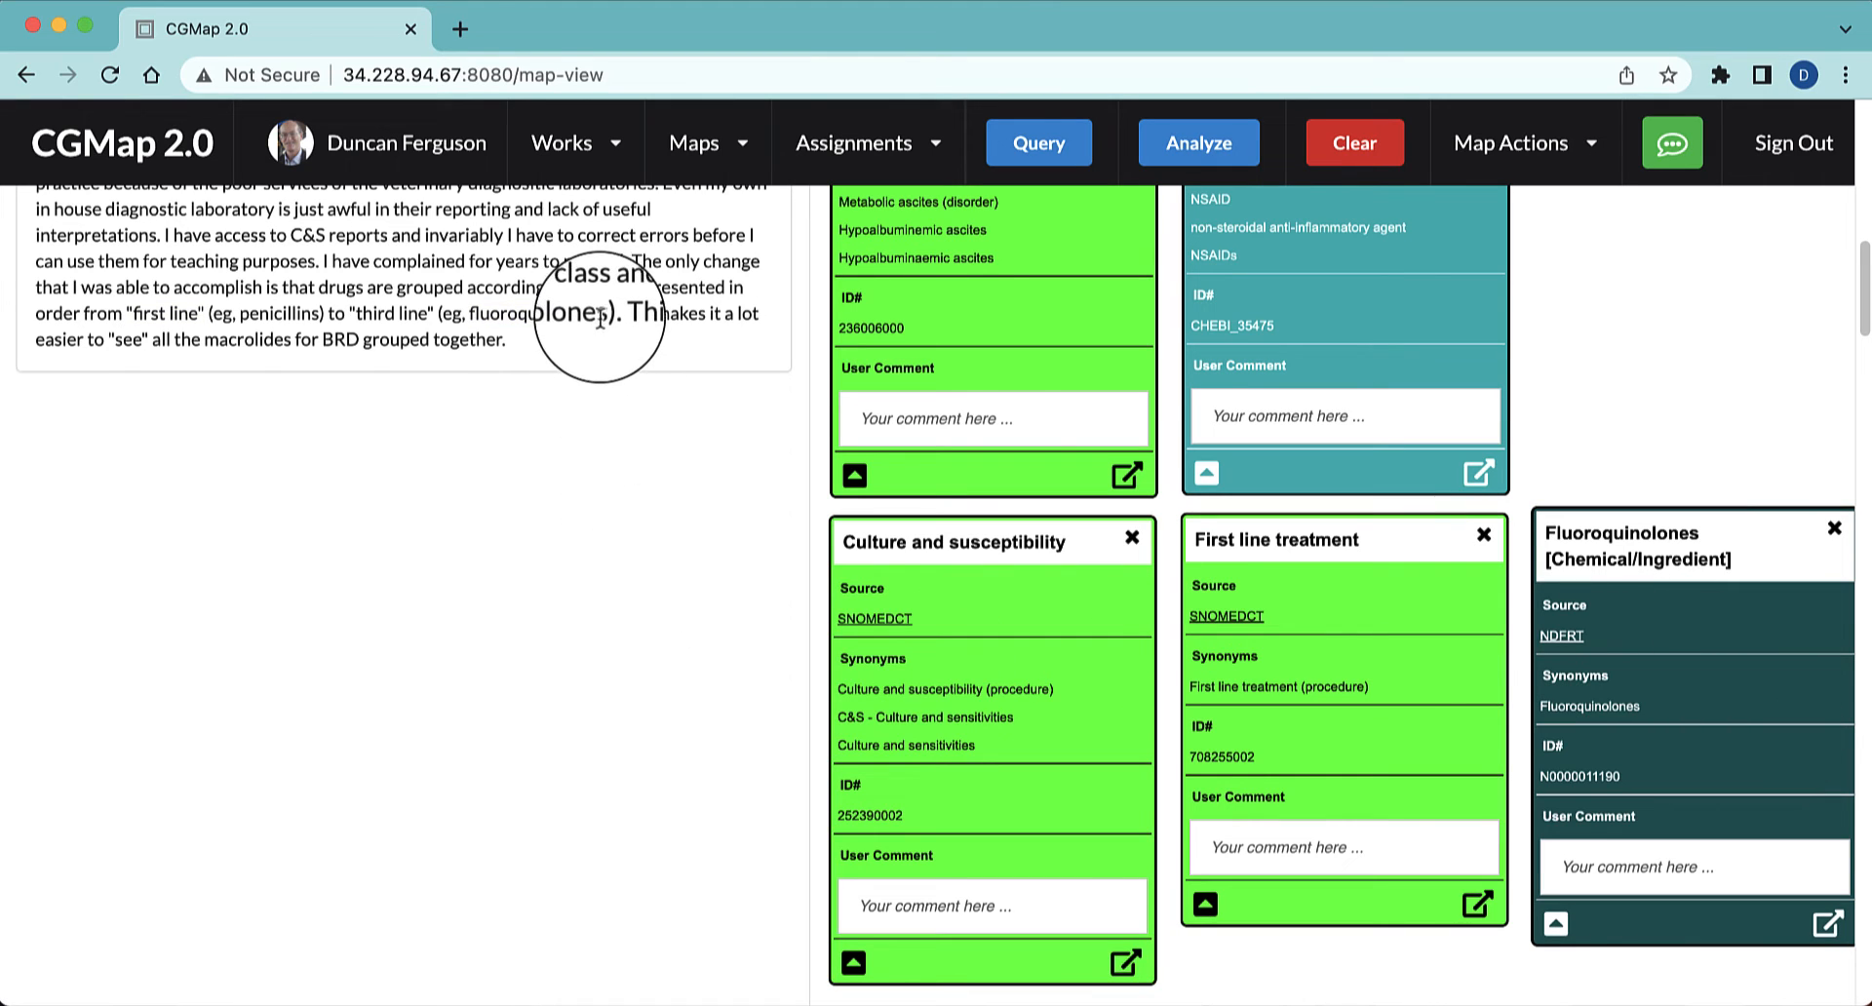
Query "BRD" in the last paragraph and review its BioPortal and SNOMEDCT-VT results without adding any
{"action": "left_click_drag", "start_coordinate": [604, 314], "coordinate": [524, 320]}
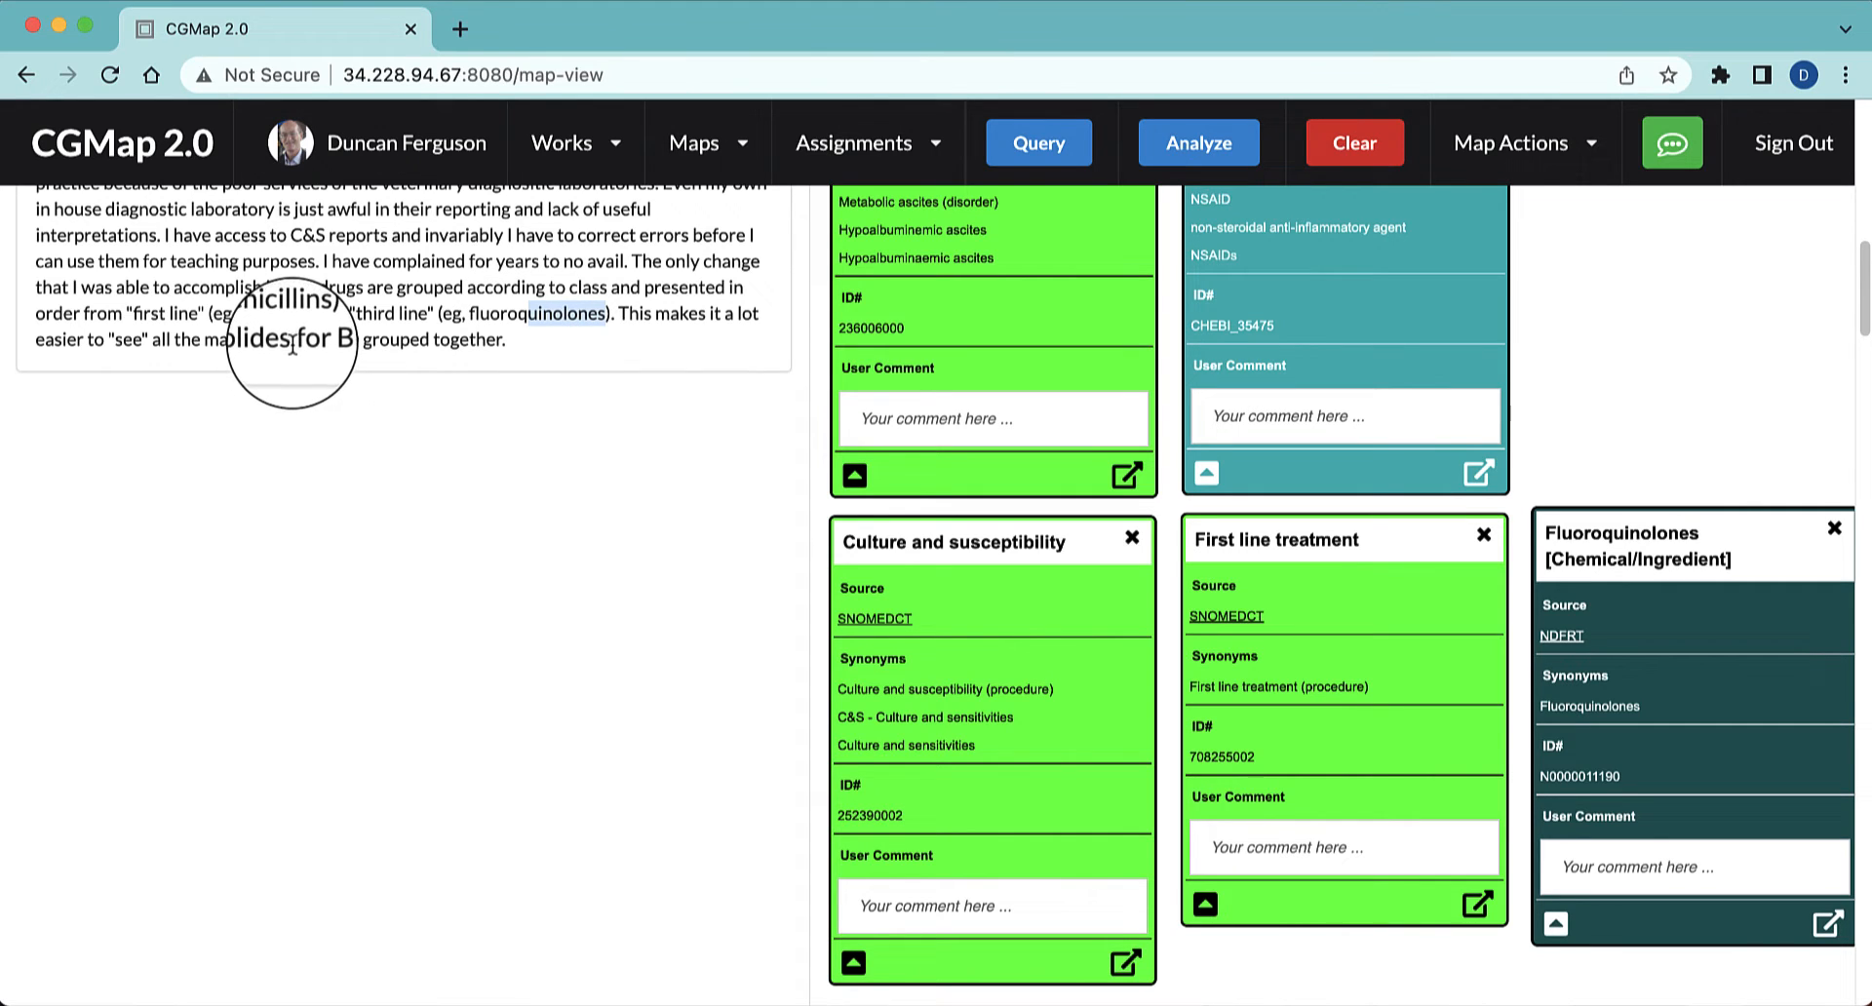
{"action": "left_click_drag", "start_coordinate": [378, 339], "coordinate": [323, 334]}
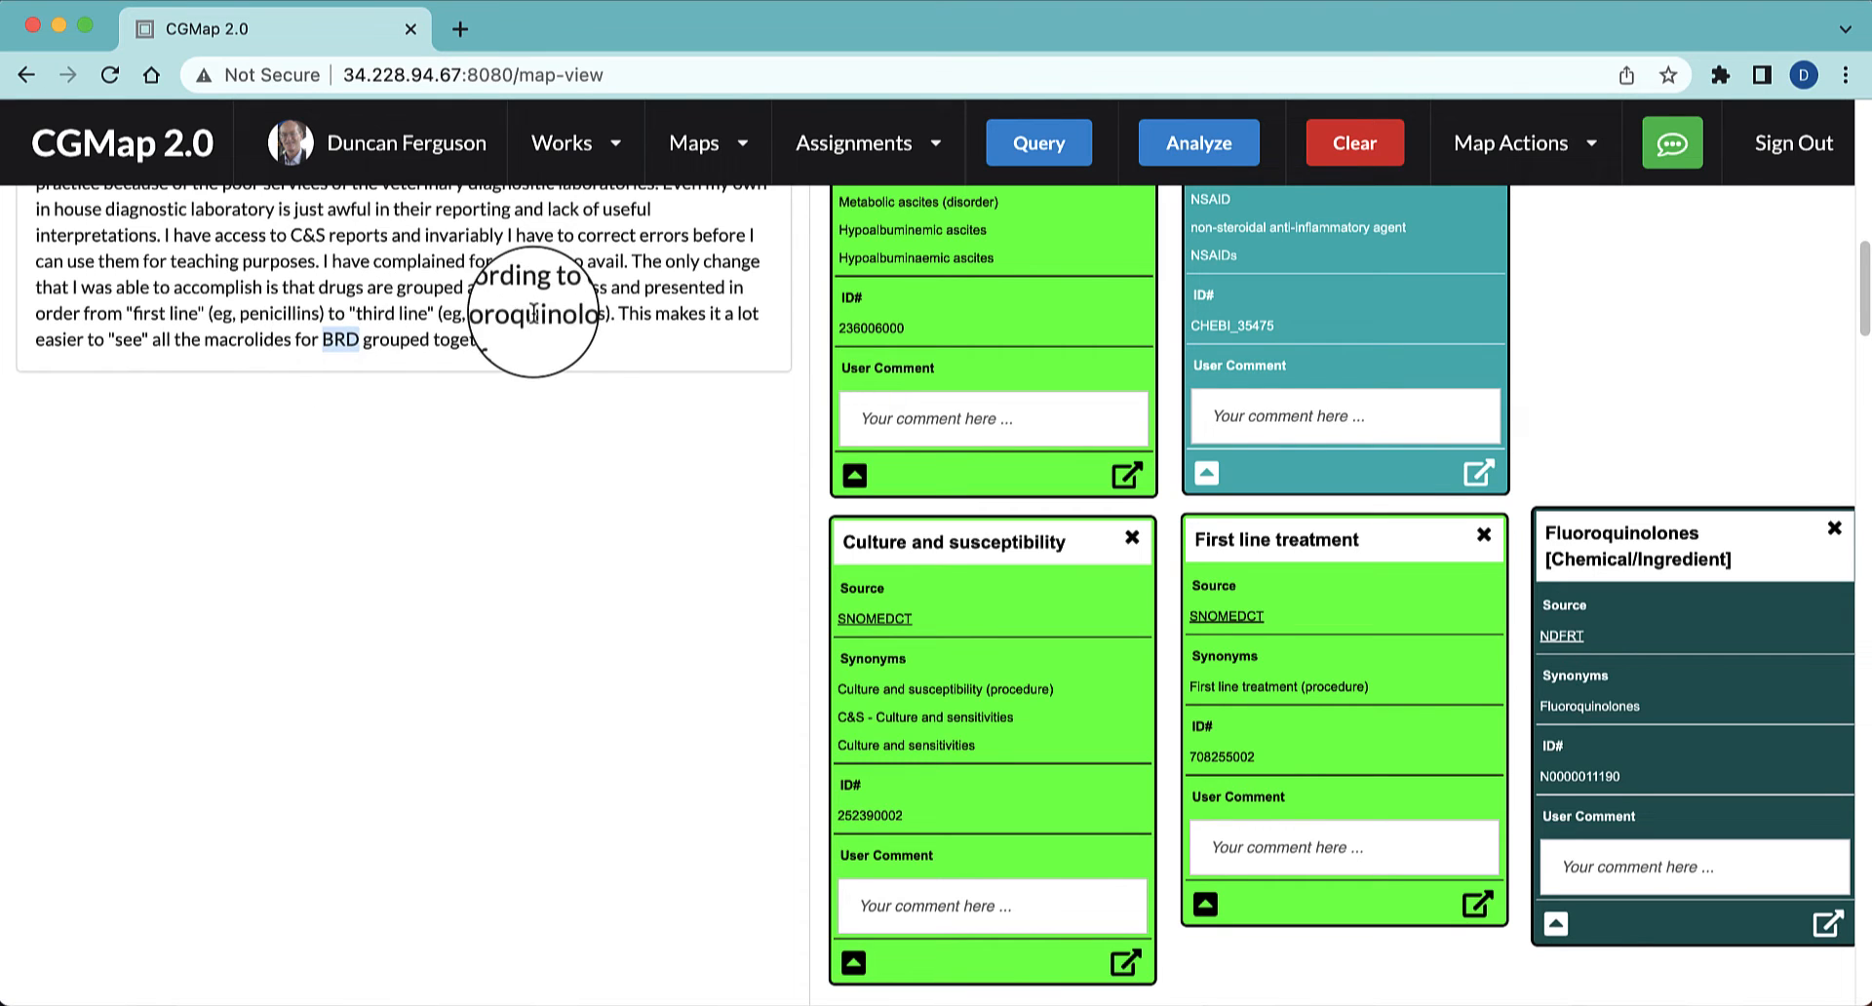
{"action": "left_click", "coordinate": [1040, 149]}
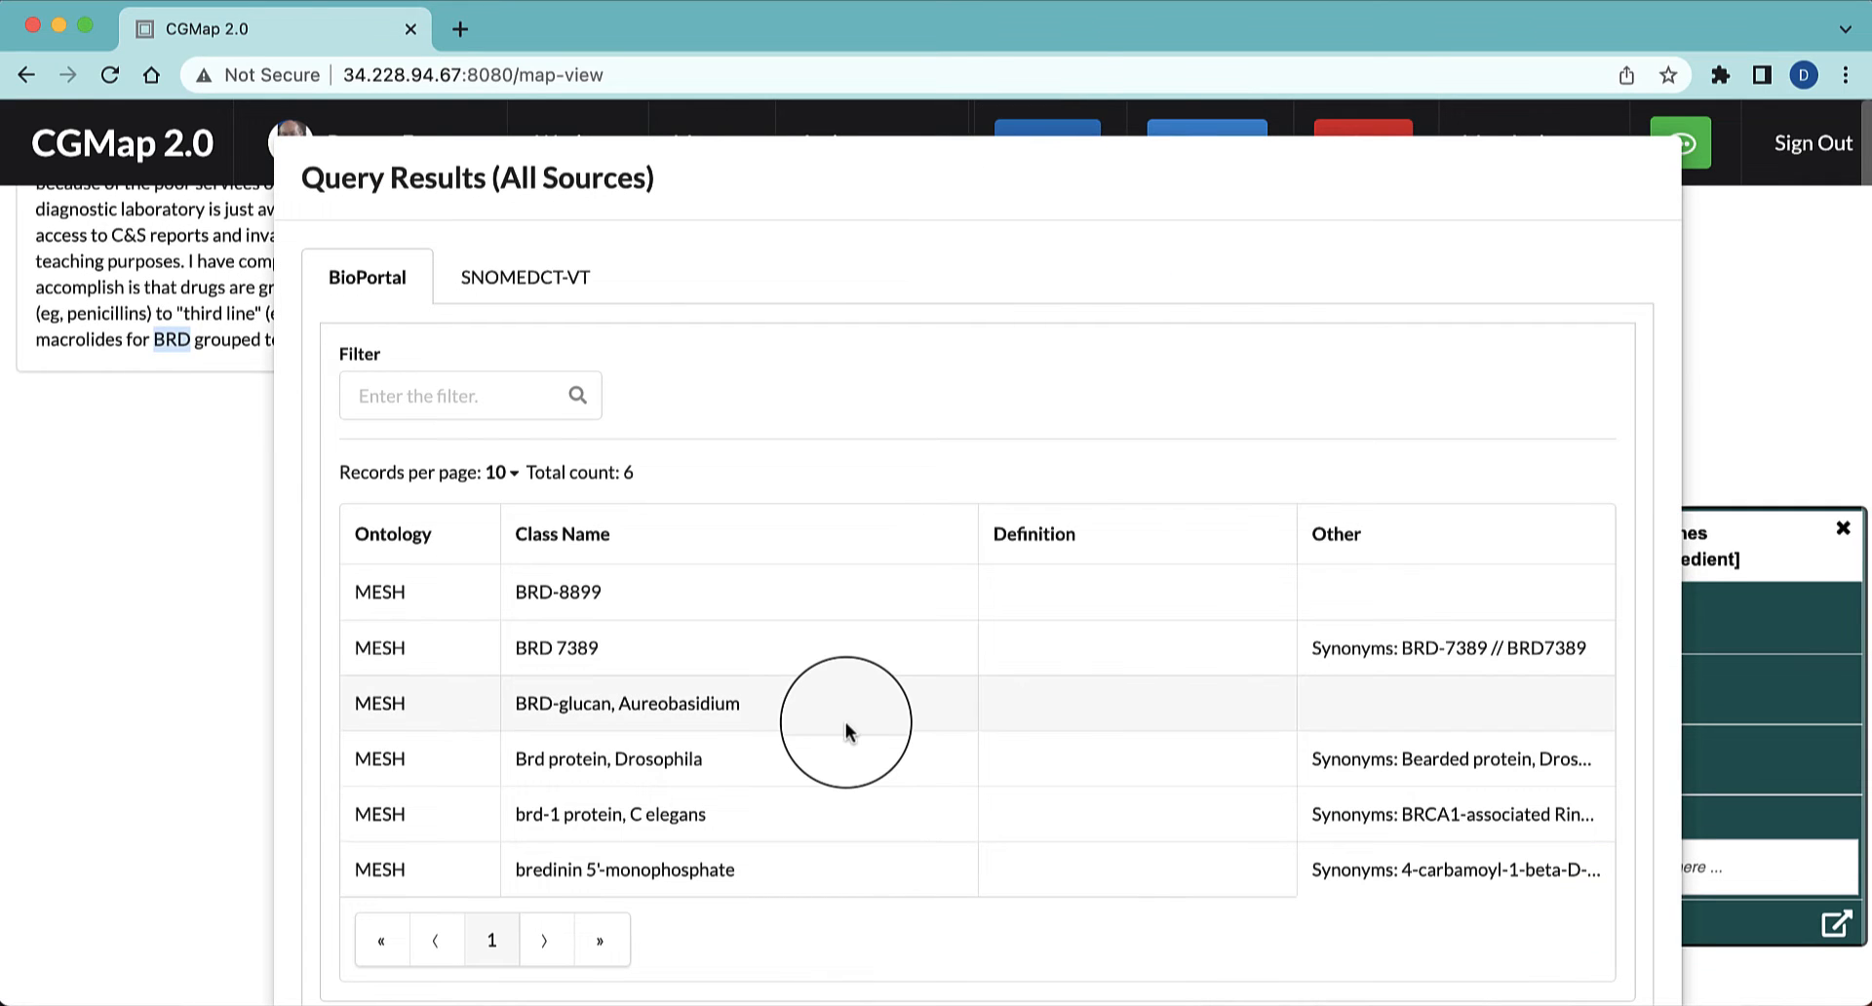
{"action": "scroll", "coordinate": [845, 721], "scroll_direction": "down", "scroll_amount": 1}
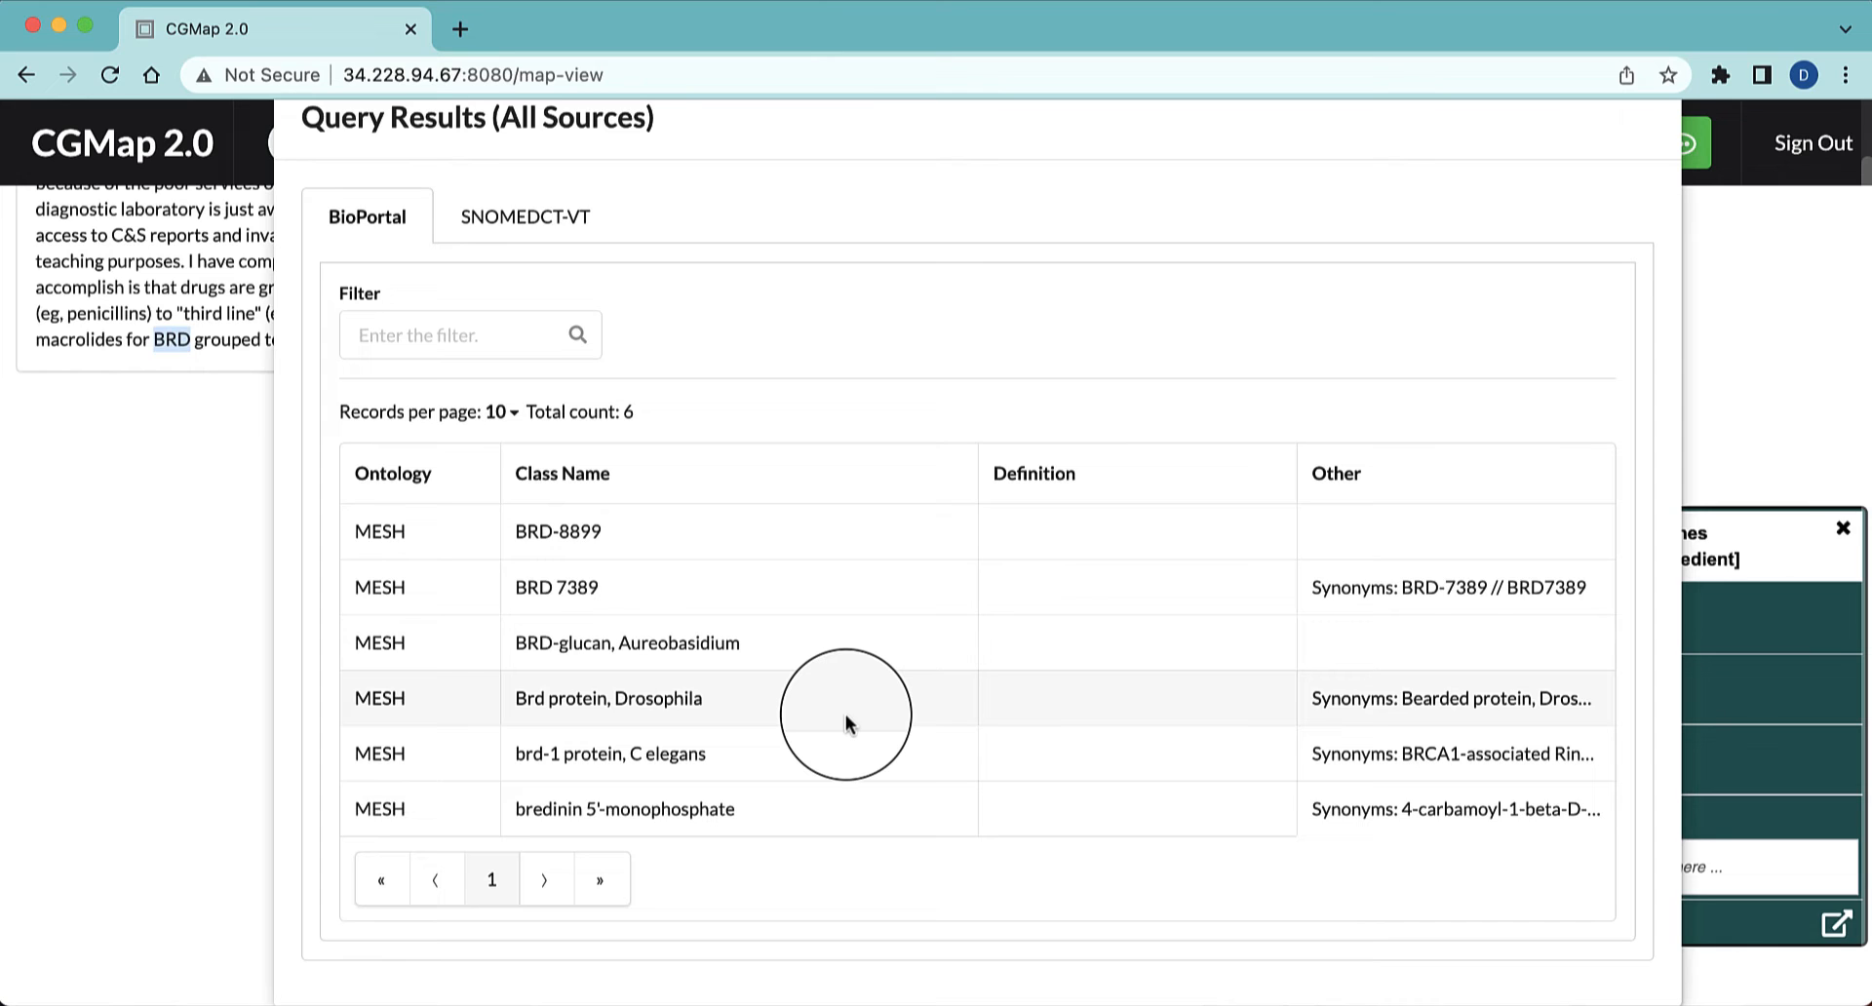
{"action": "left_click", "coordinate": [511, 219]}
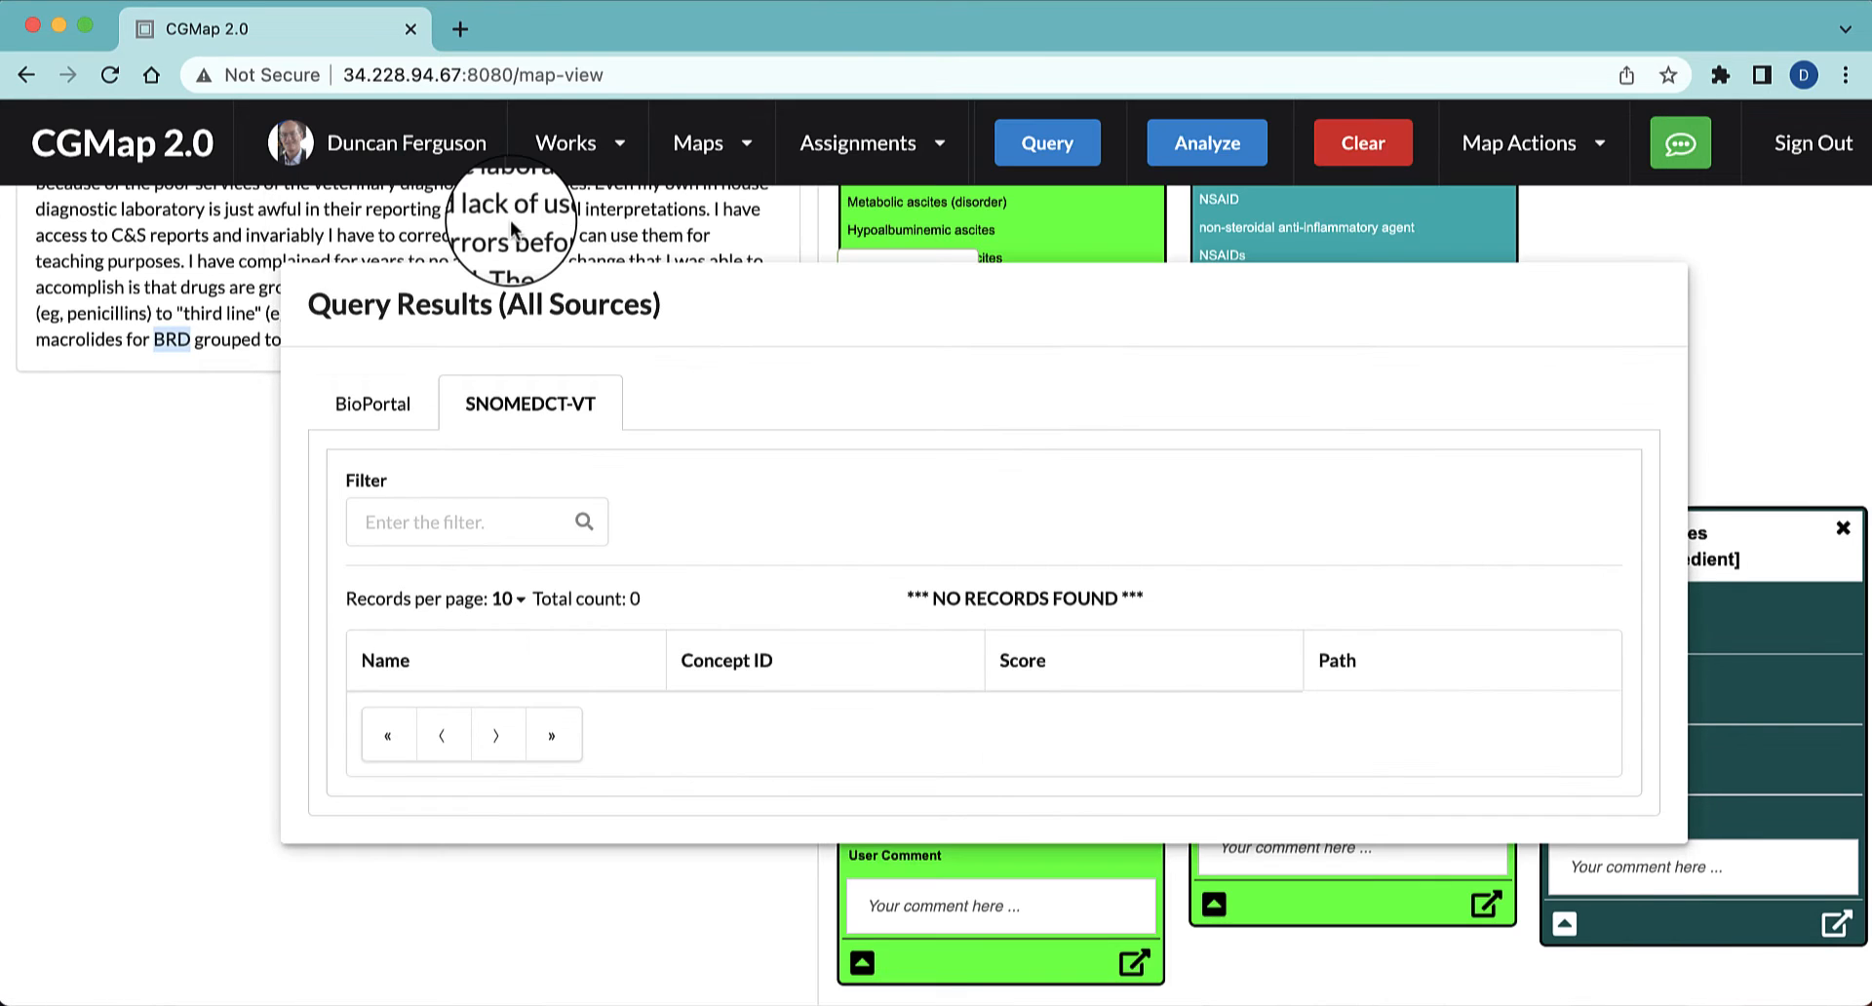
{"action": "left_click", "coordinate": [393, 404]}
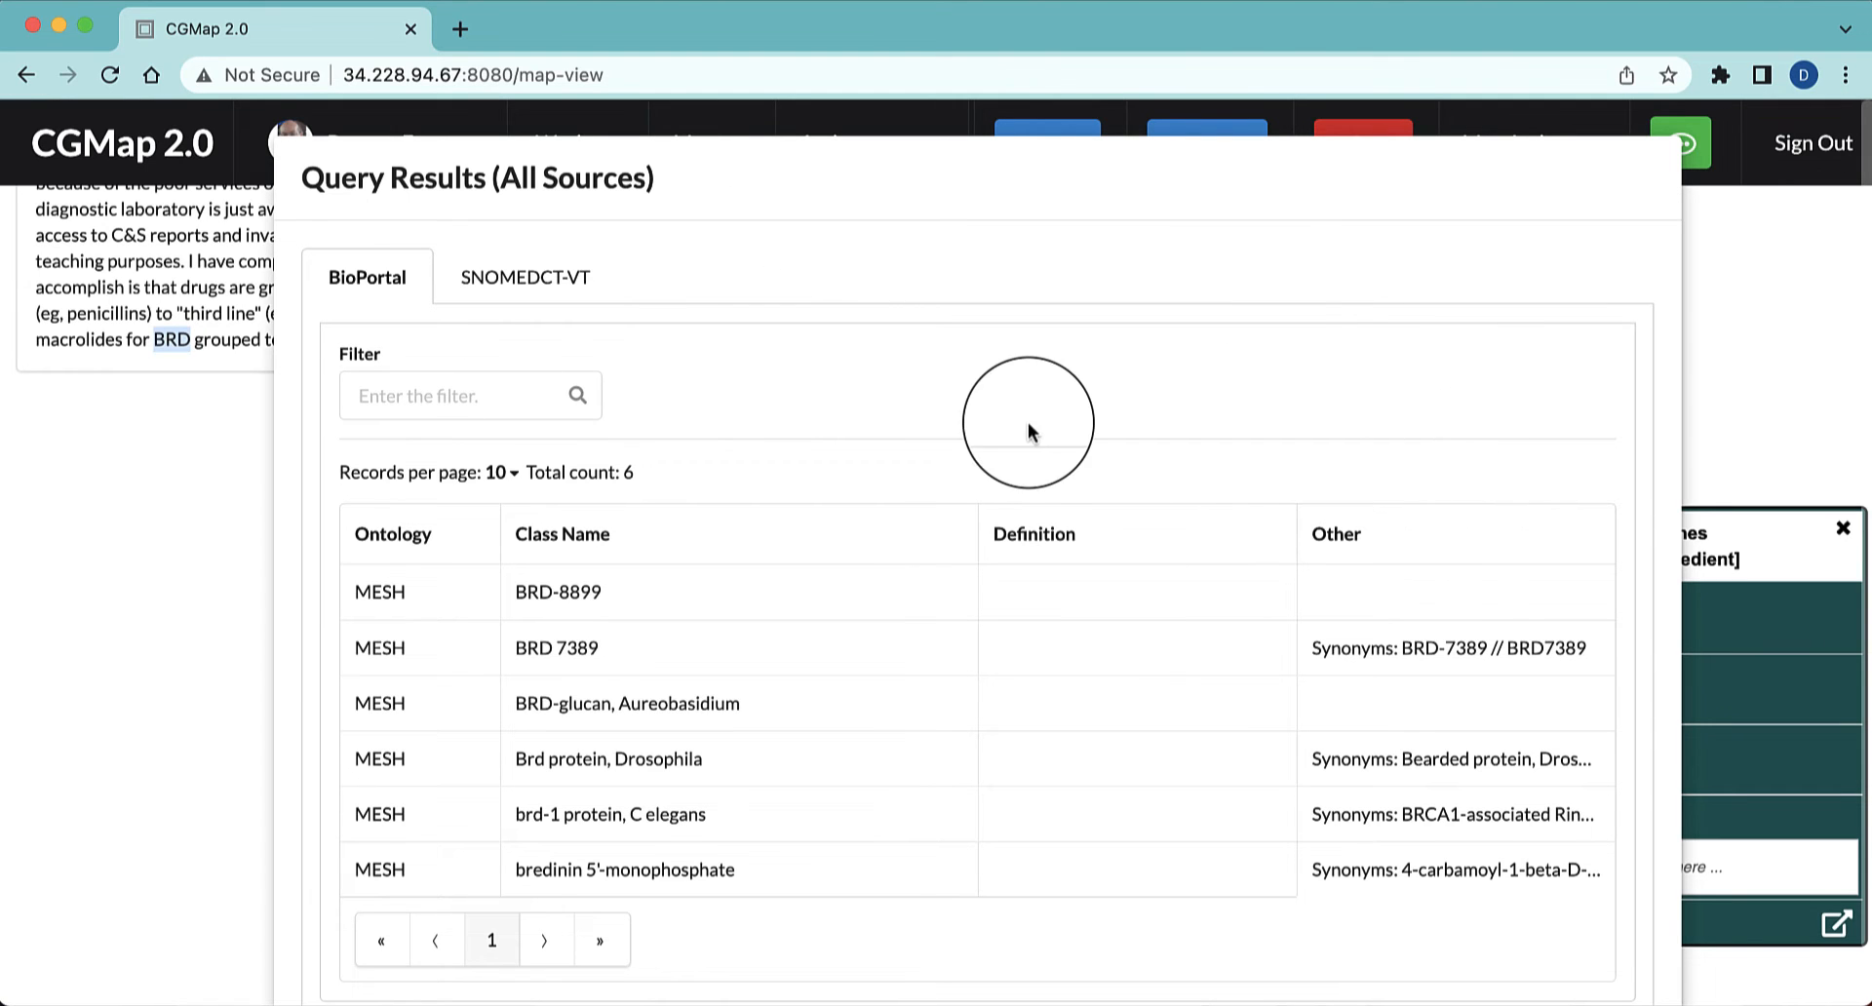
{"action": "left_click", "coordinate": [1808, 401]}
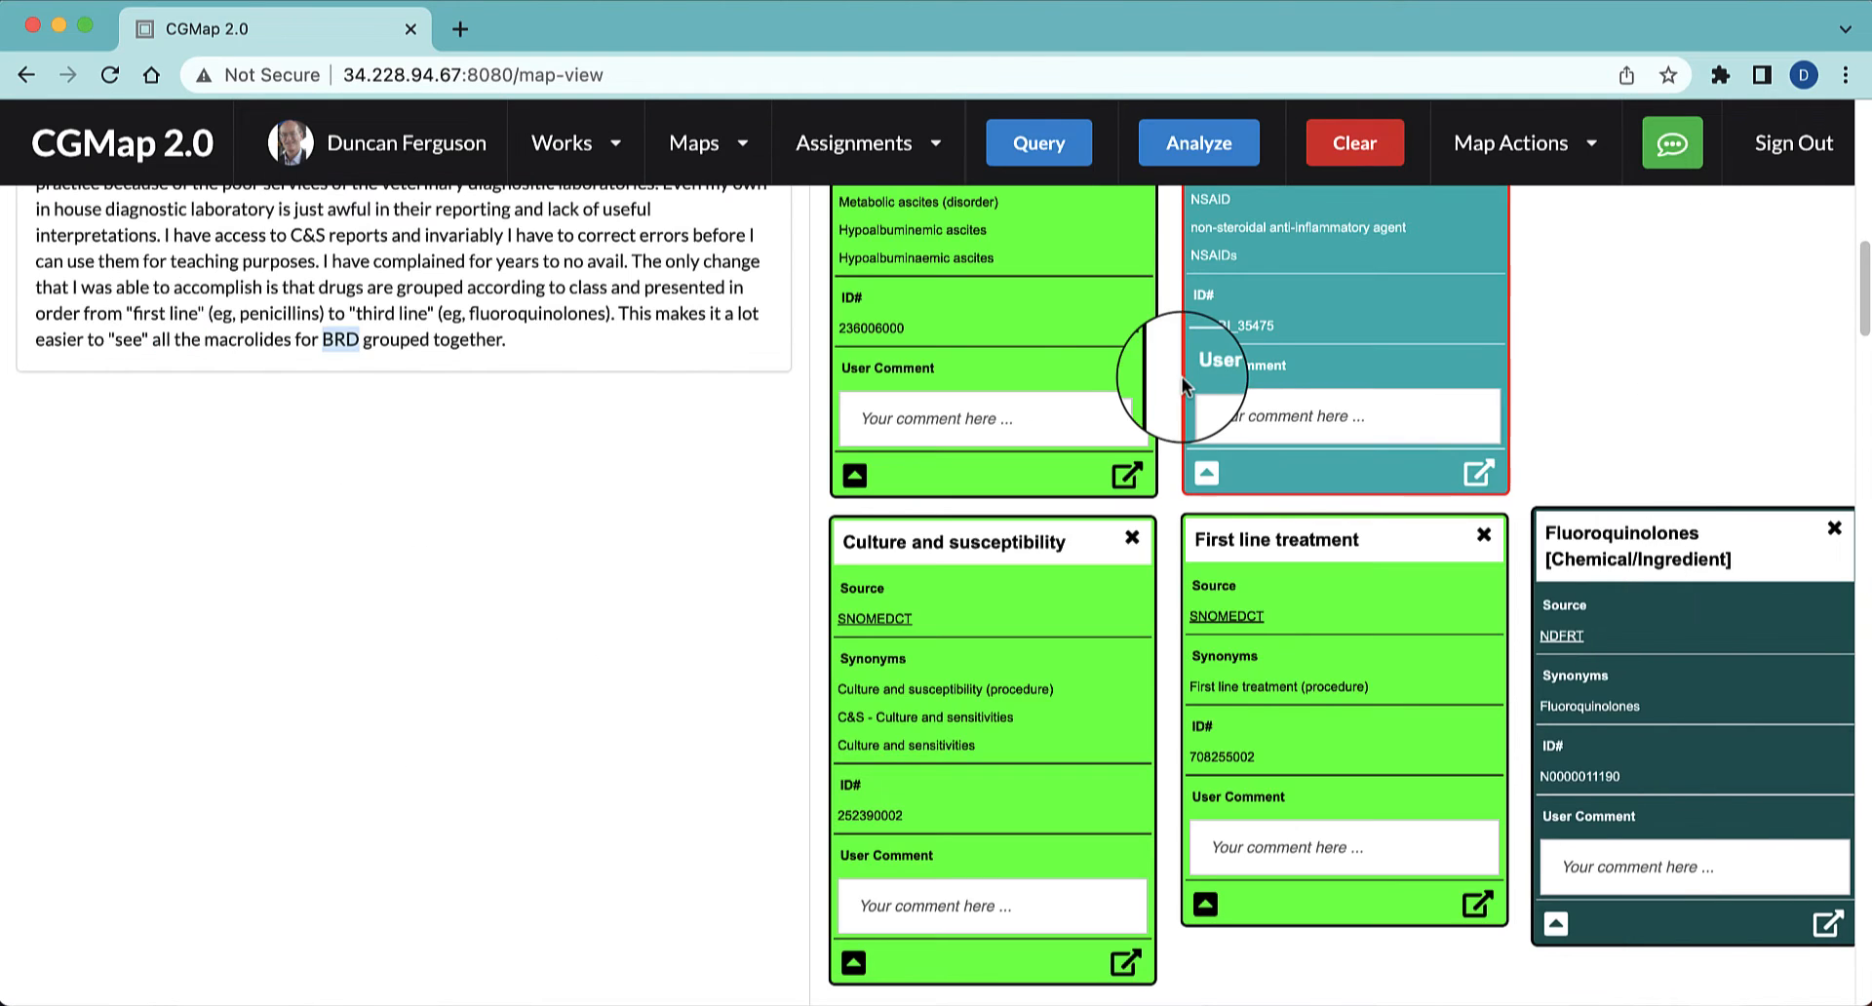
Add a comment node reading "bovine respiratory disease complex" for the selected term BRD and place it above the Fluoroquinolones node
{"action": "left_click", "coordinate": [1677, 154]}
{"action": "left_click", "coordinate": [1451, 254]}
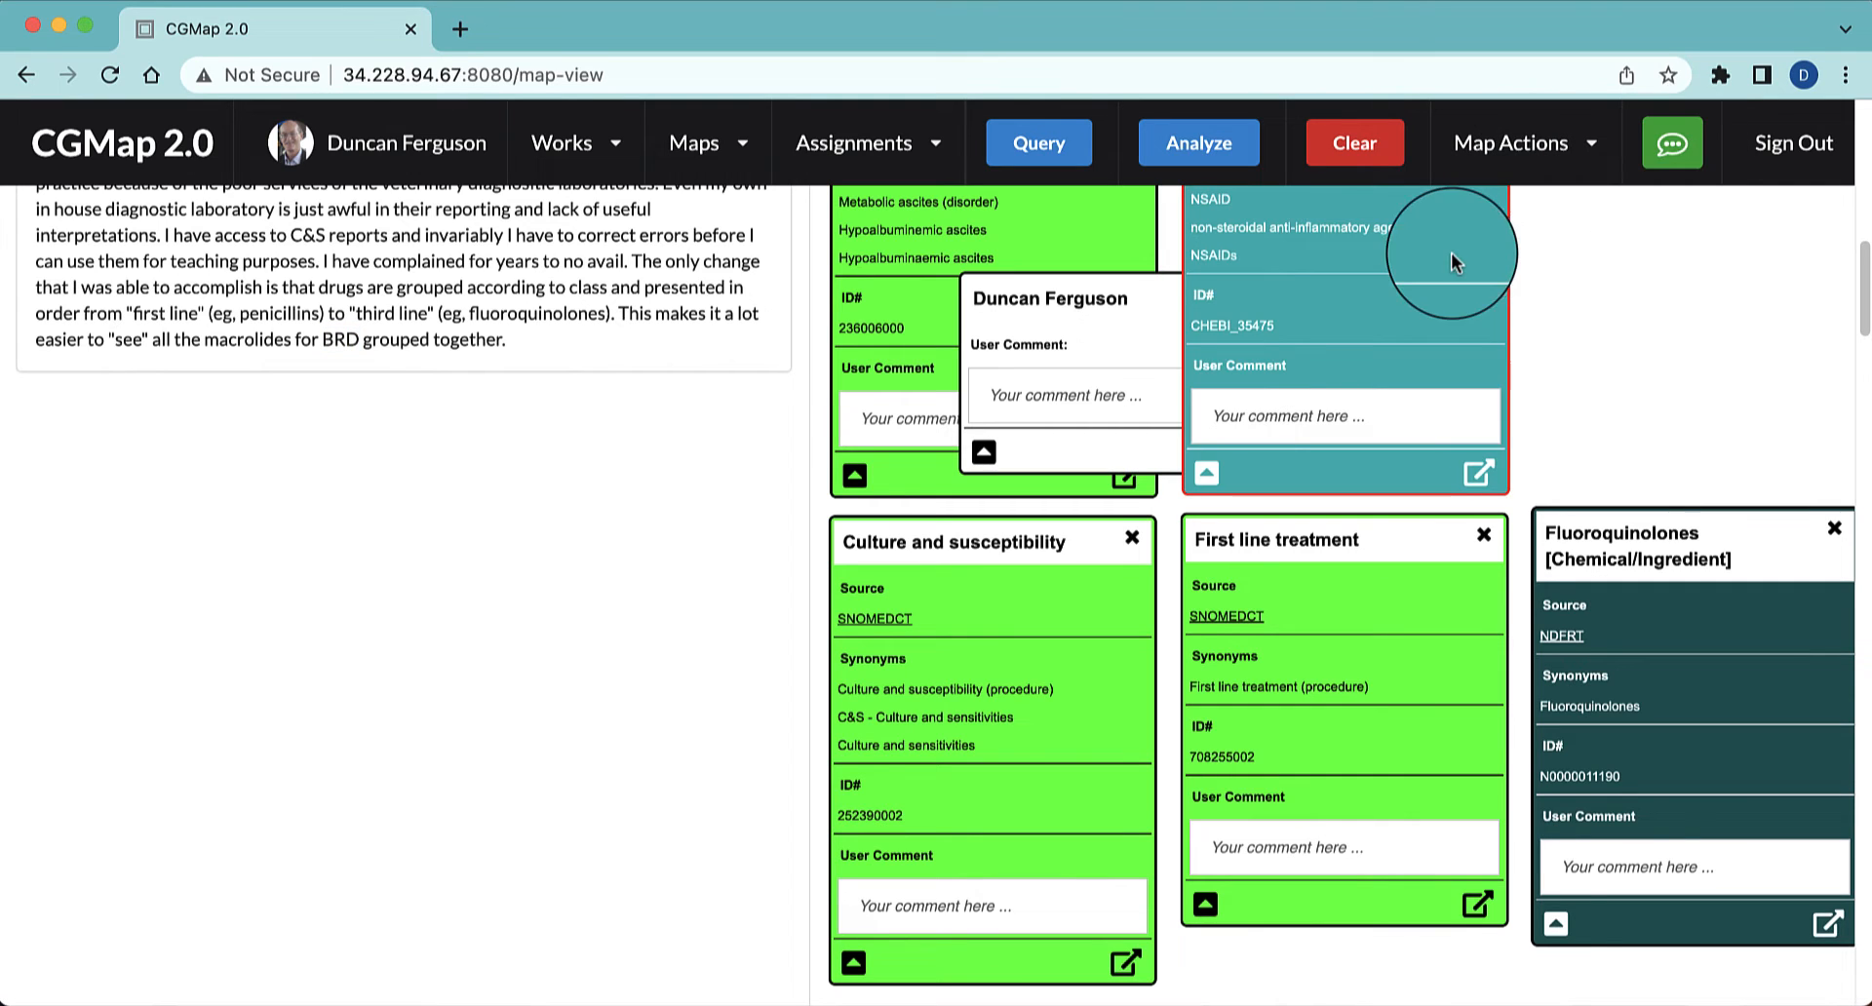
{"action": "left_click", "coordinate": [1179, 384]}
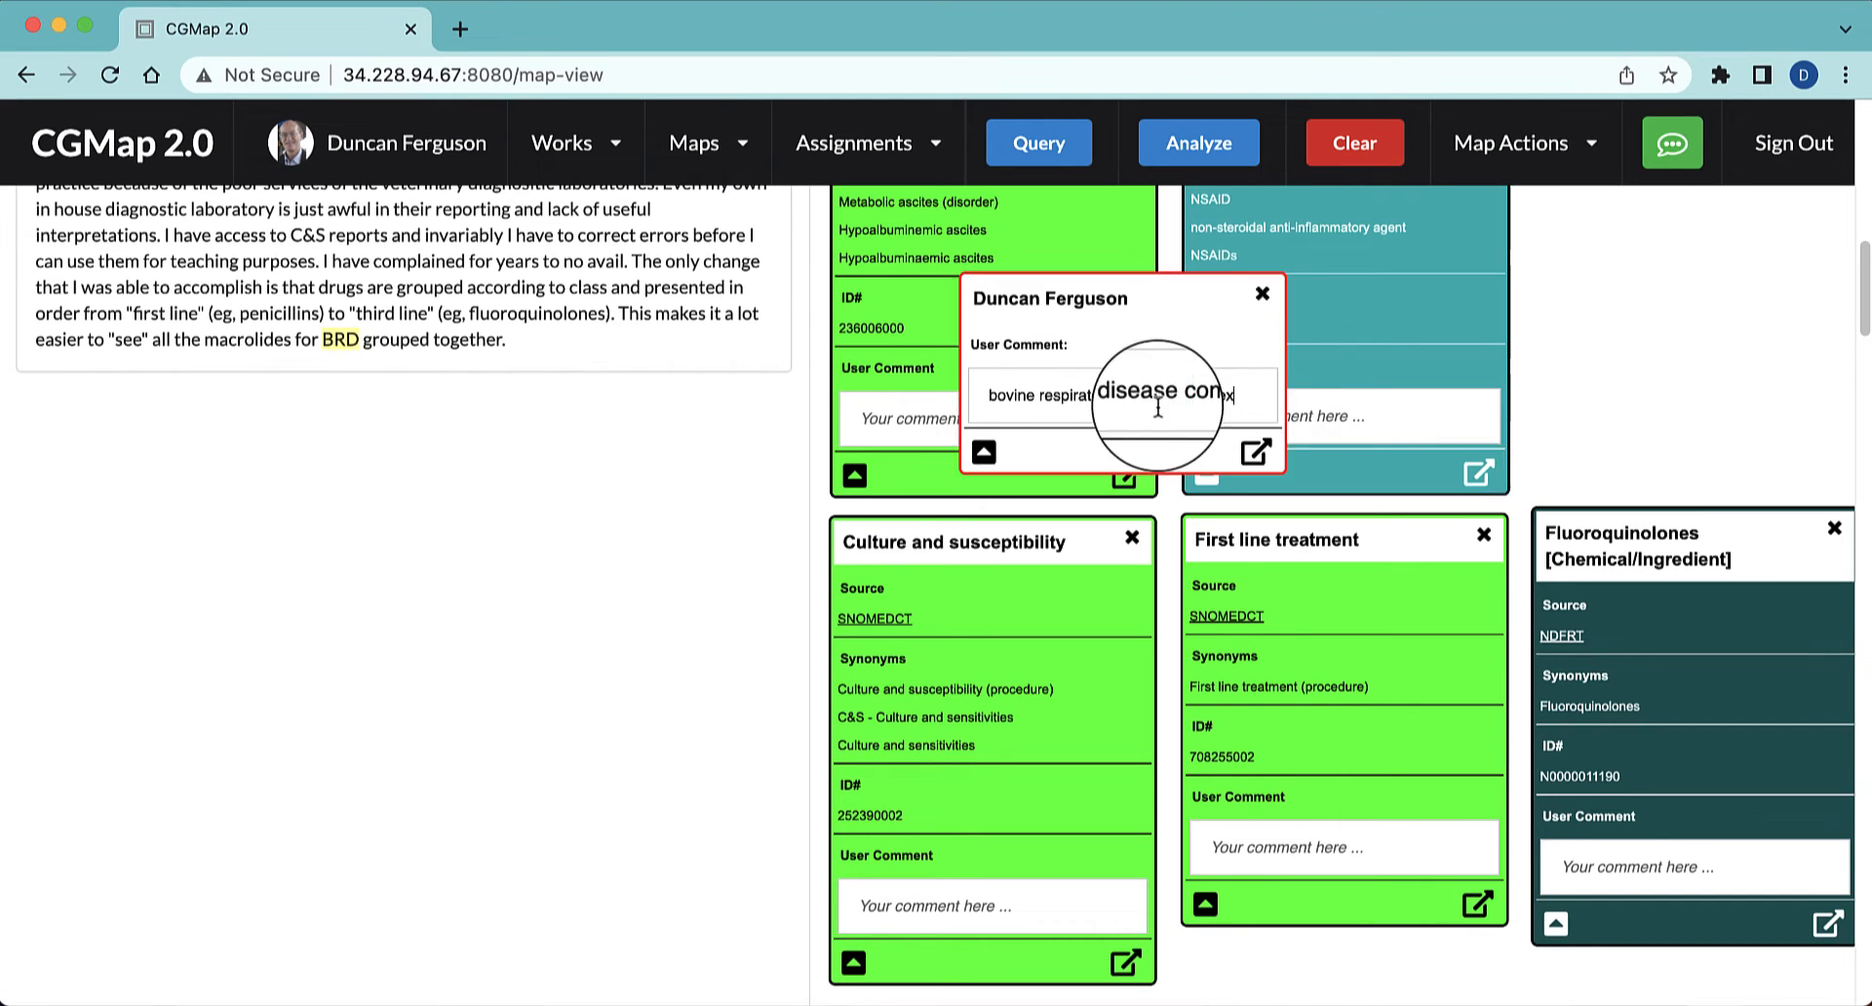
{"action": "left_click_drag", "start_coordinate": [1162, 290], "coordinate": [1726, 224]}
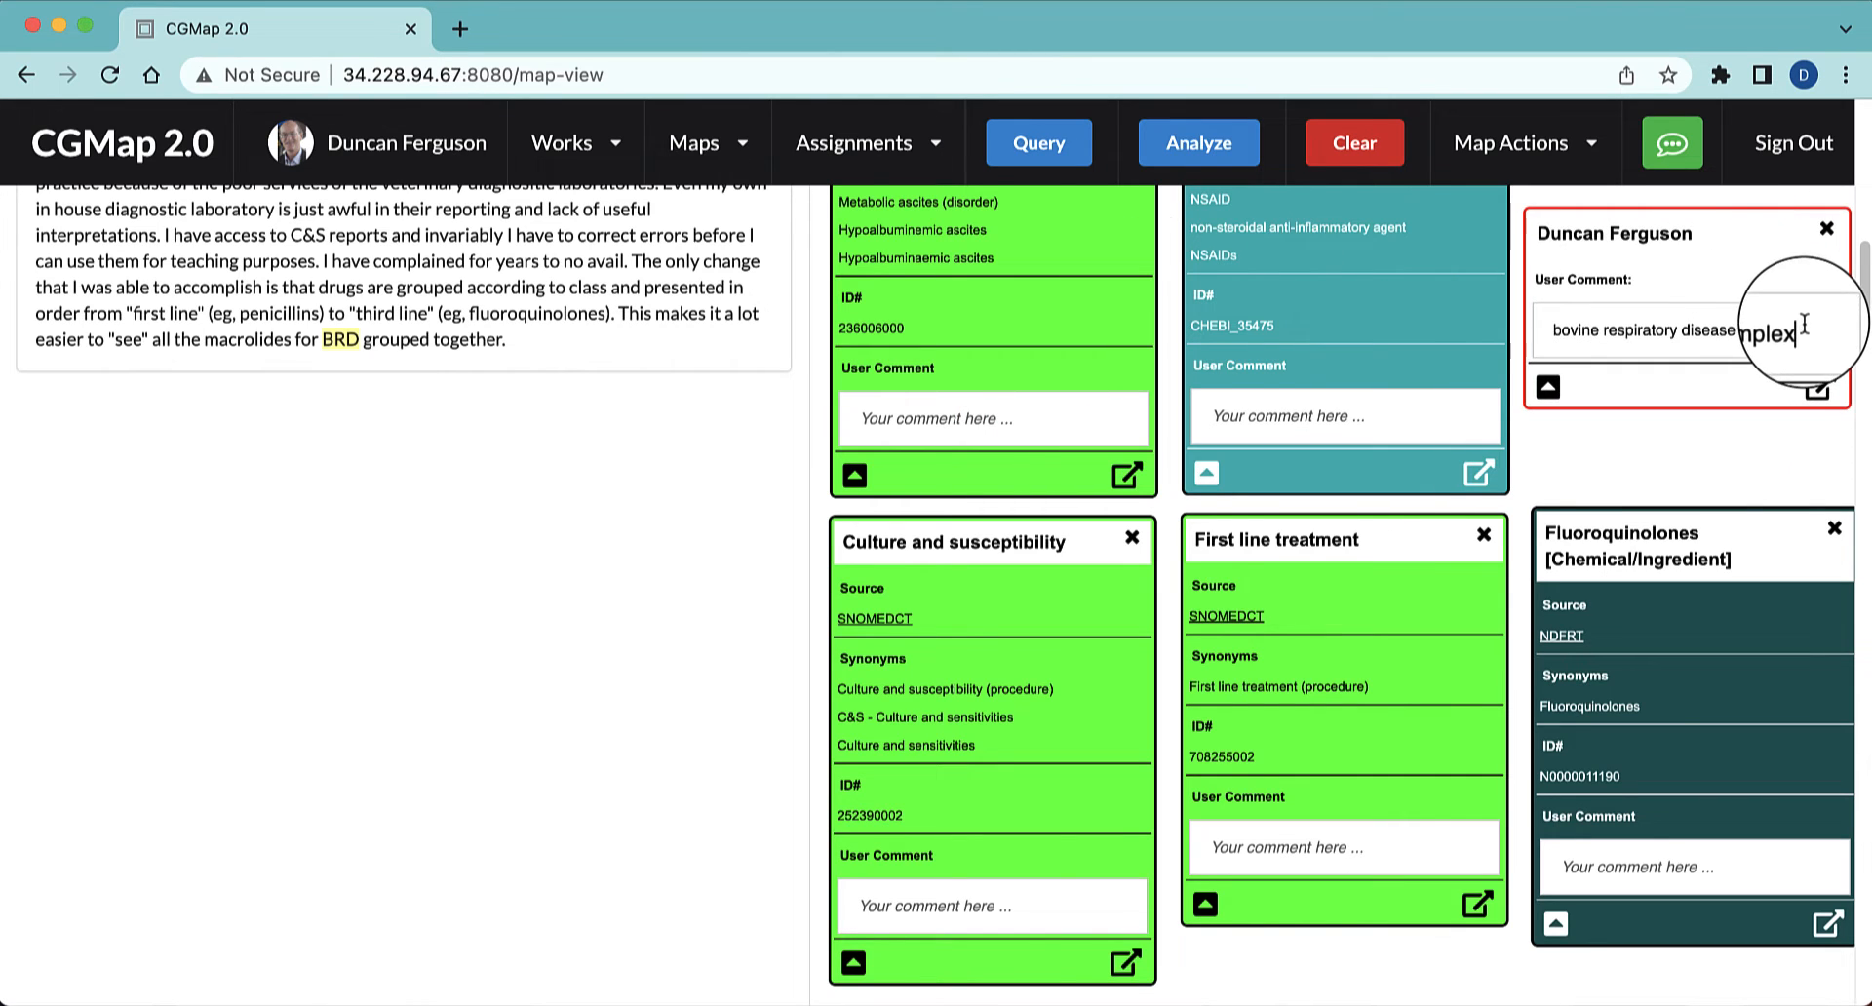
Query the comment text "bovine respiratory disease complex", add the MESH Bovine Respiratory Disease Complex result and move its node to First line treatment's lower edge
{"action": "left_click_drag", "start_coordinate": [1801, 327], "coordinate": [1552, 329]}
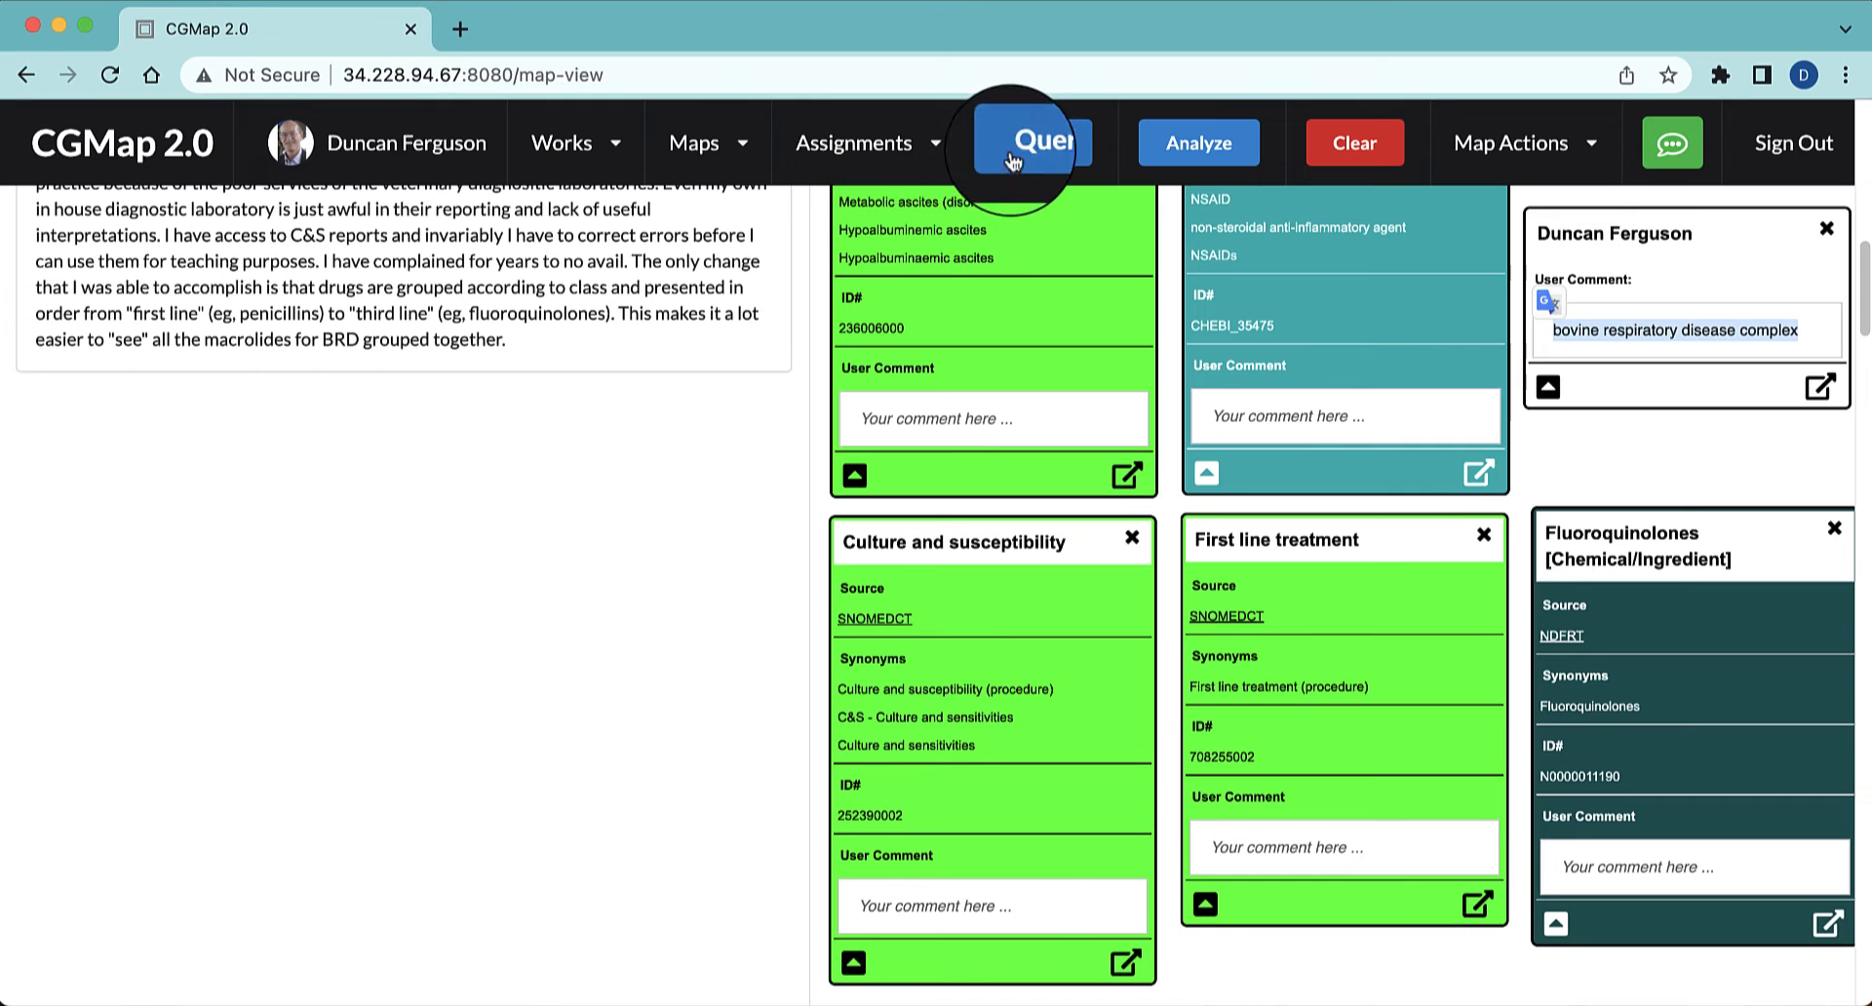
{"action": "left_click", "coordinate": [1014, 156]}
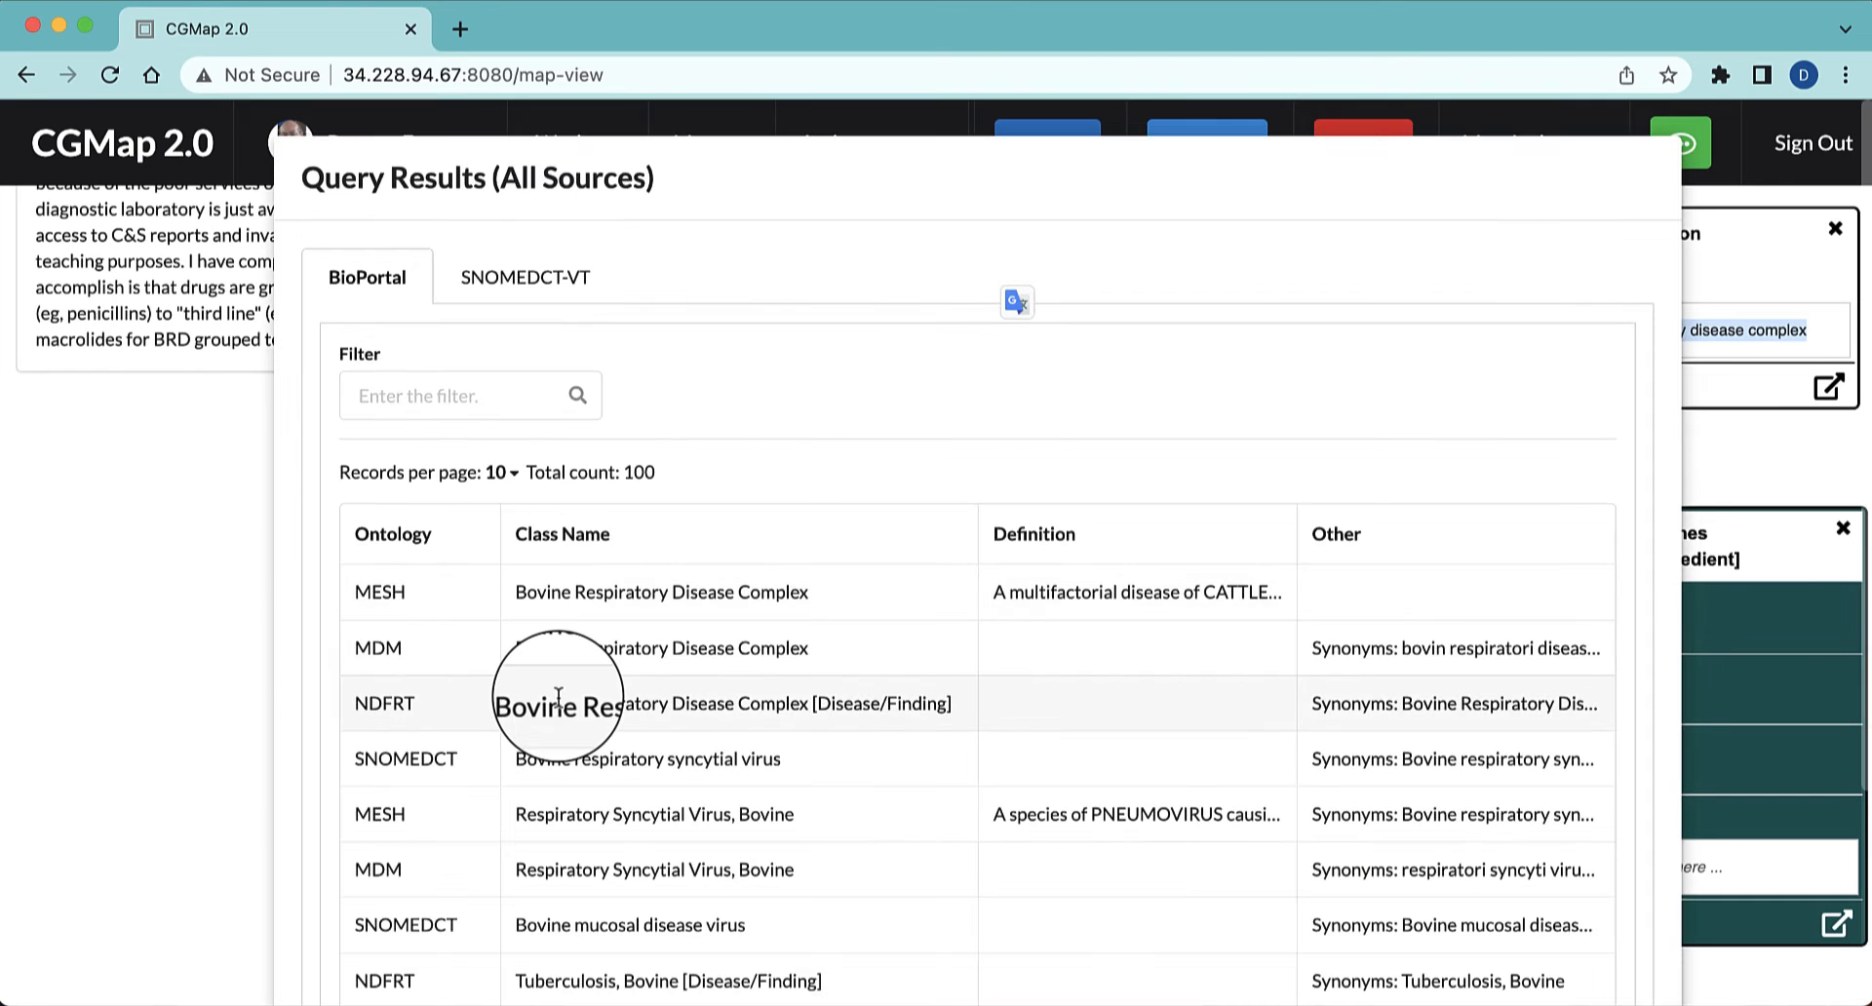
{"action": "scroll", "coordinate": [558, 696], "scroll_direction": "down", "scroll_amount": 2}
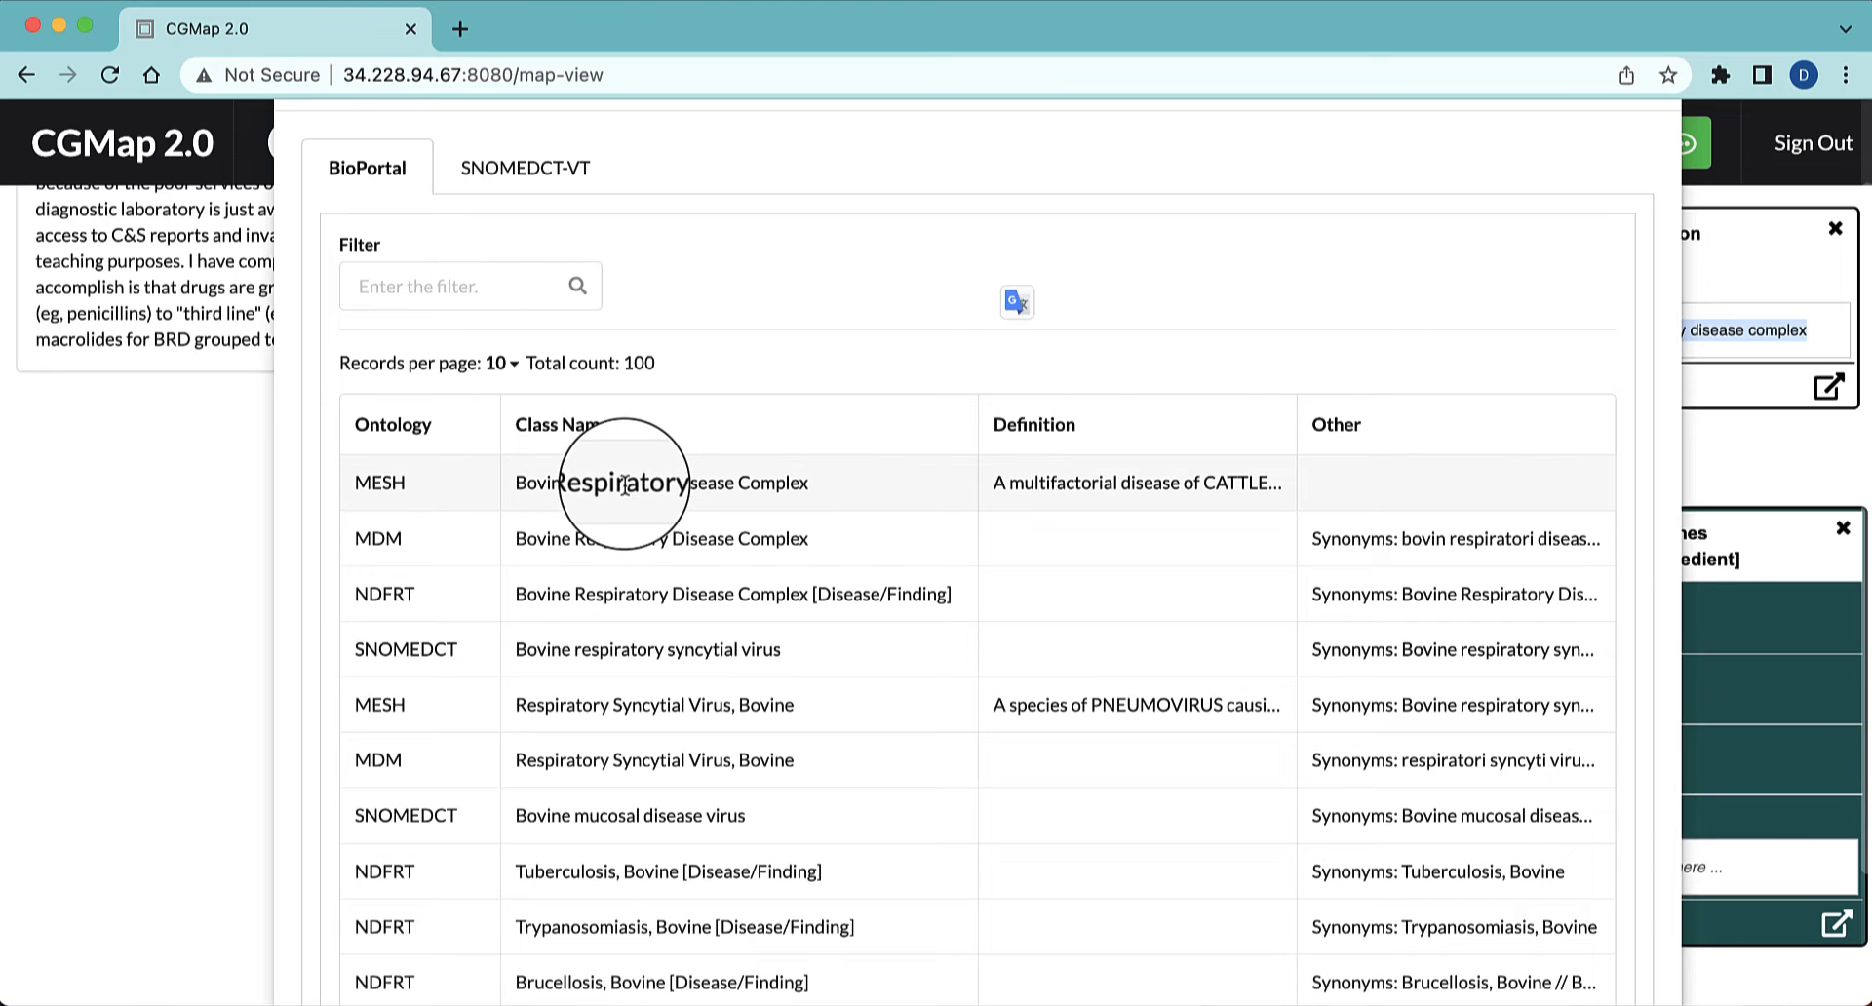
{"action": "left_click", "coordinate": [623, 484]}
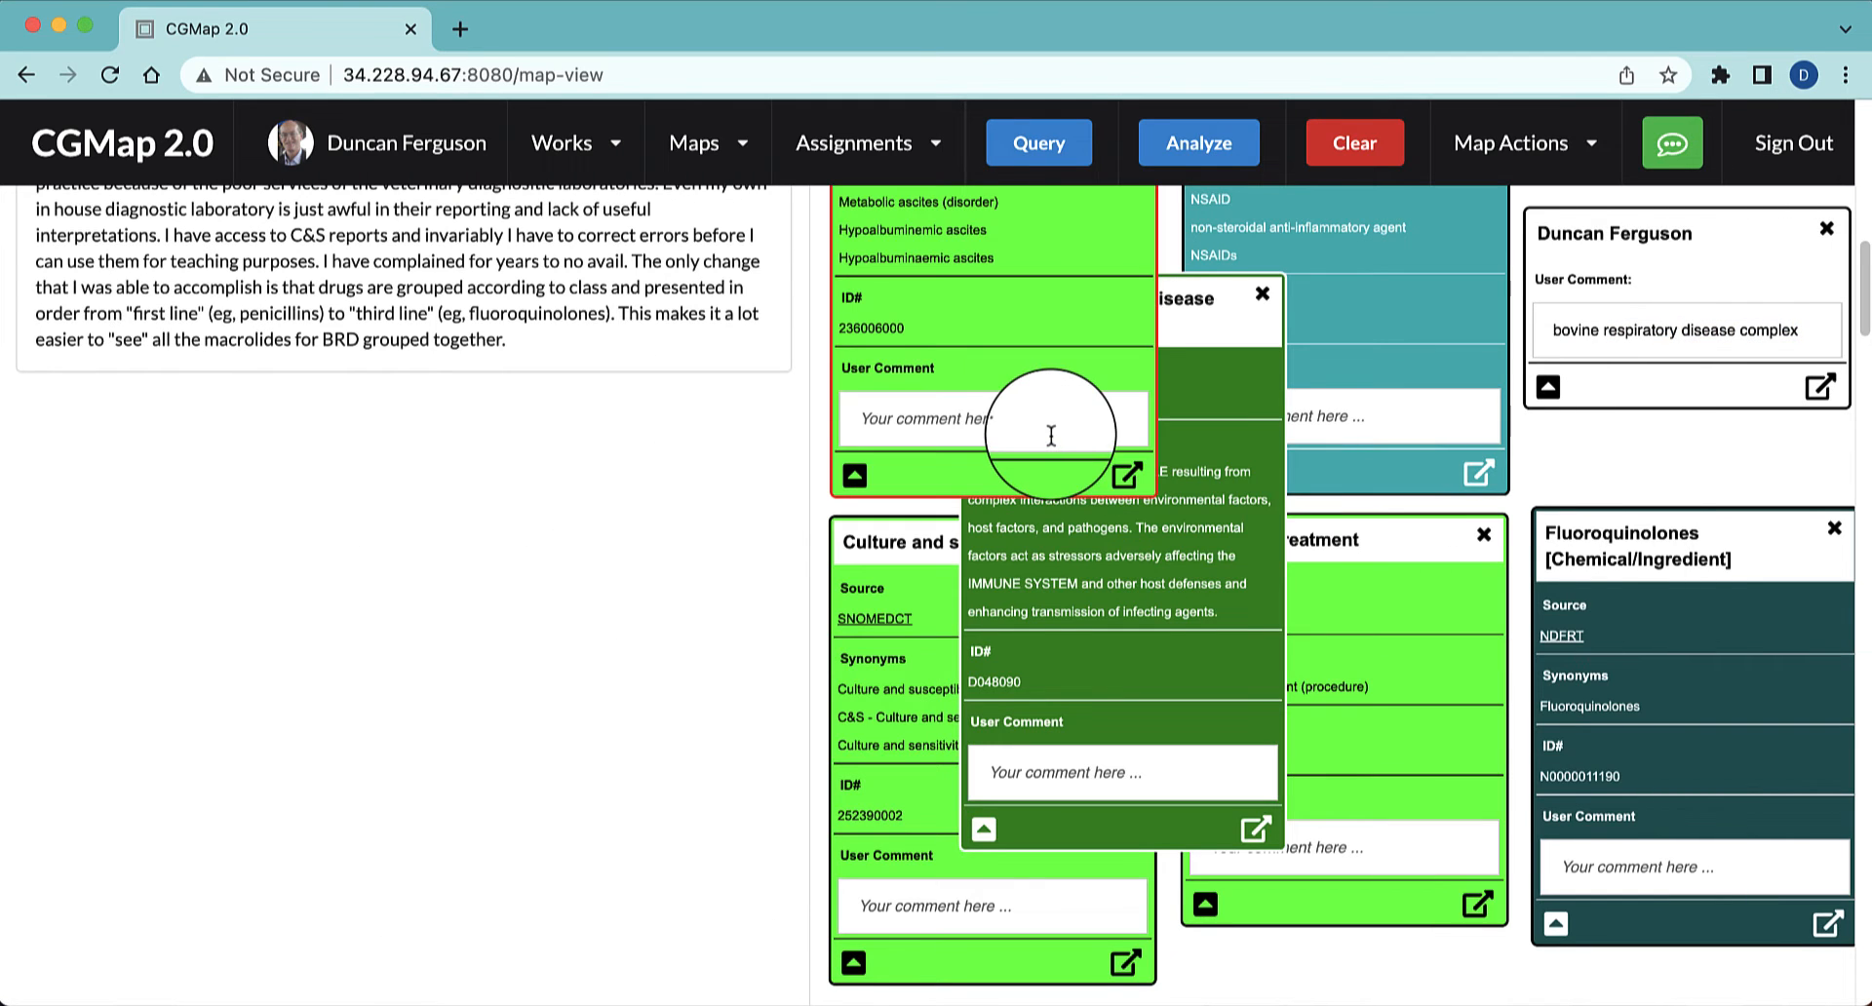
{"action": "scroll", "coordinate": [1051, 436], "scroll_direction": "down", "scroll_amount": 5}
{"action": "scroll", "coordinate": [1068, 511], "scroll_direction": "up", "scroll_amount": 5}
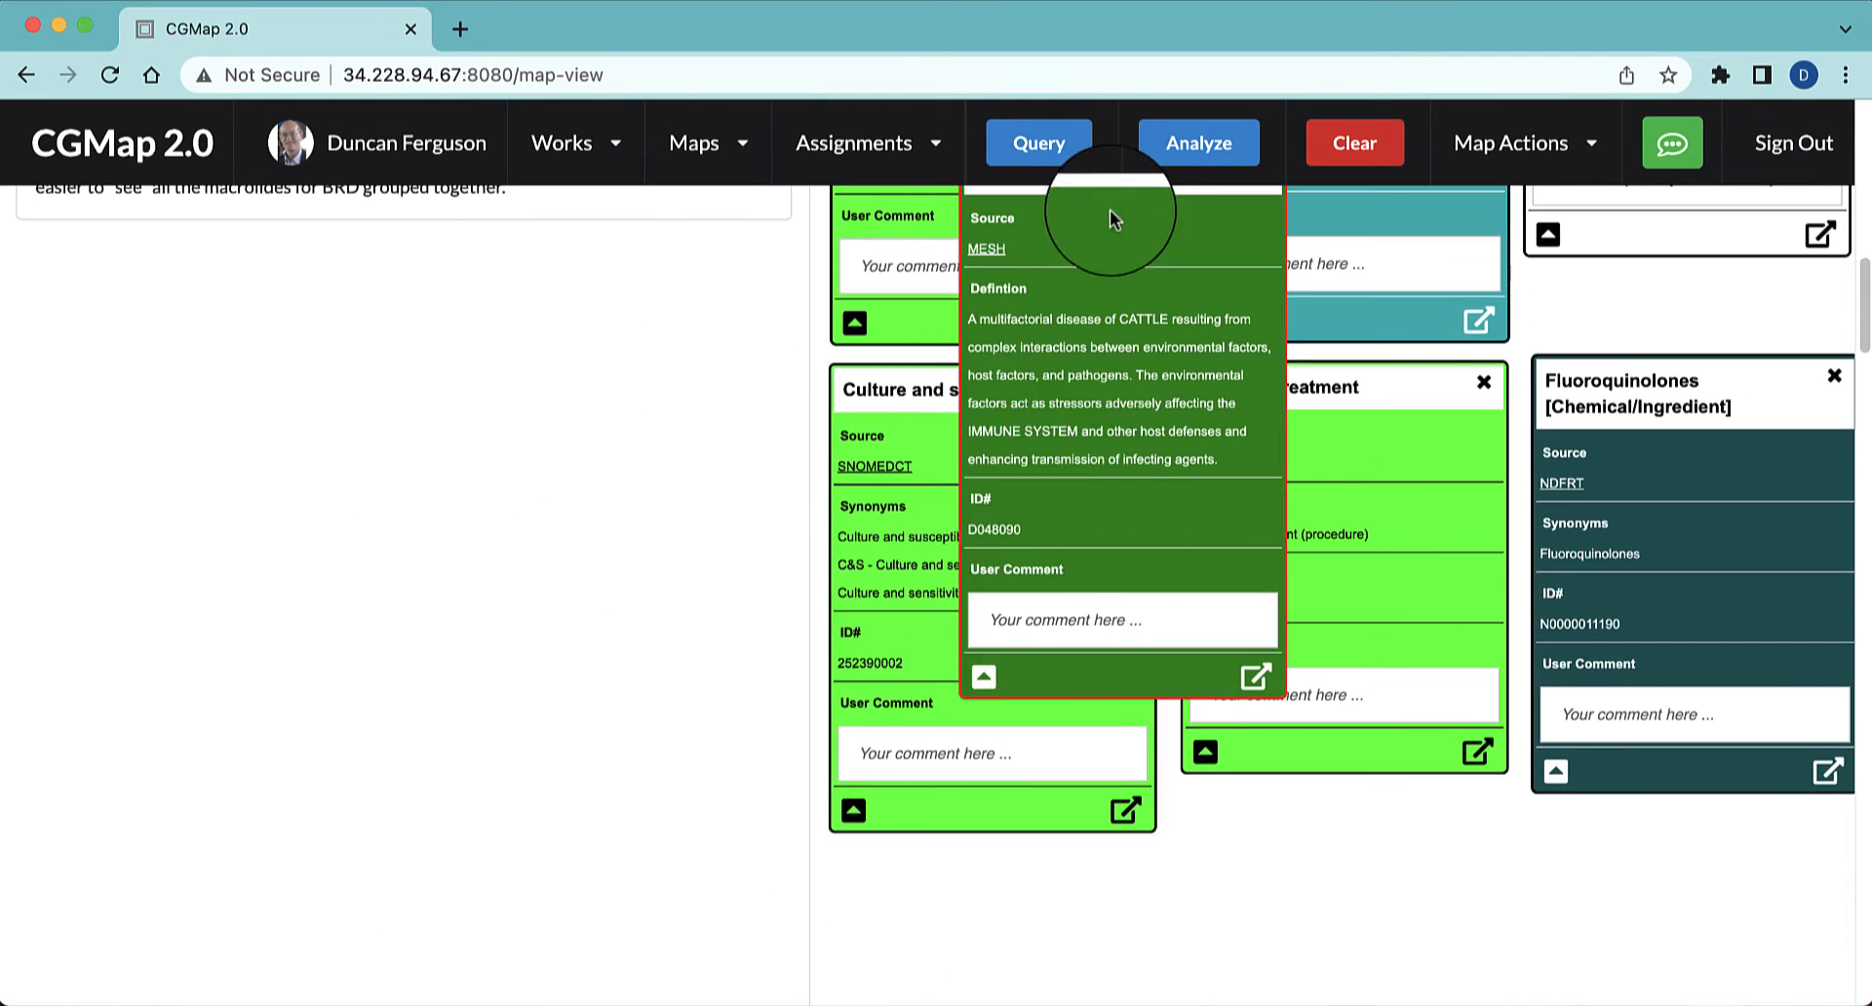
{"action": "scroll", "coordinate": [1117, 206], "scroll_direction": "up", "scroll_amount": 3}
{"action": "scroll", "coordinate": [1117, 206], "scroll_direction": "down", "scroll_amount": 1}
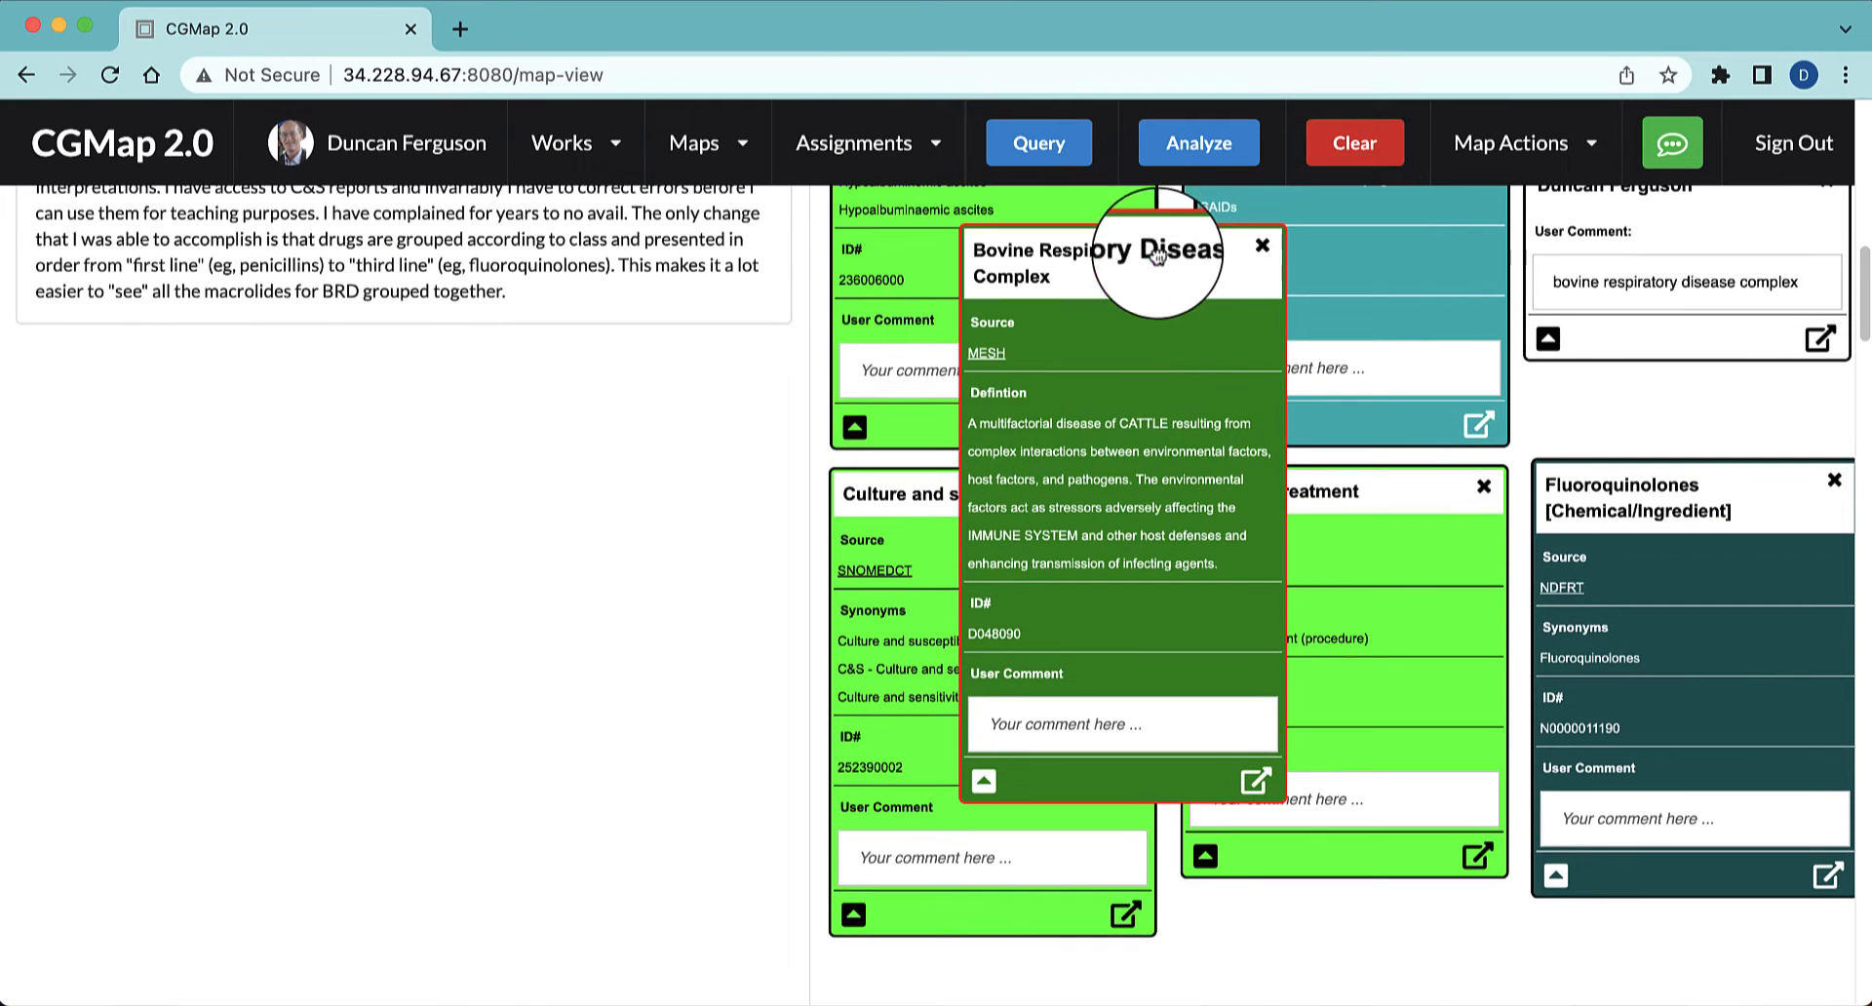
{"action": "left_click_drag", "start_coordinate": [1180, 253], "coordinate": [1373, 834]}
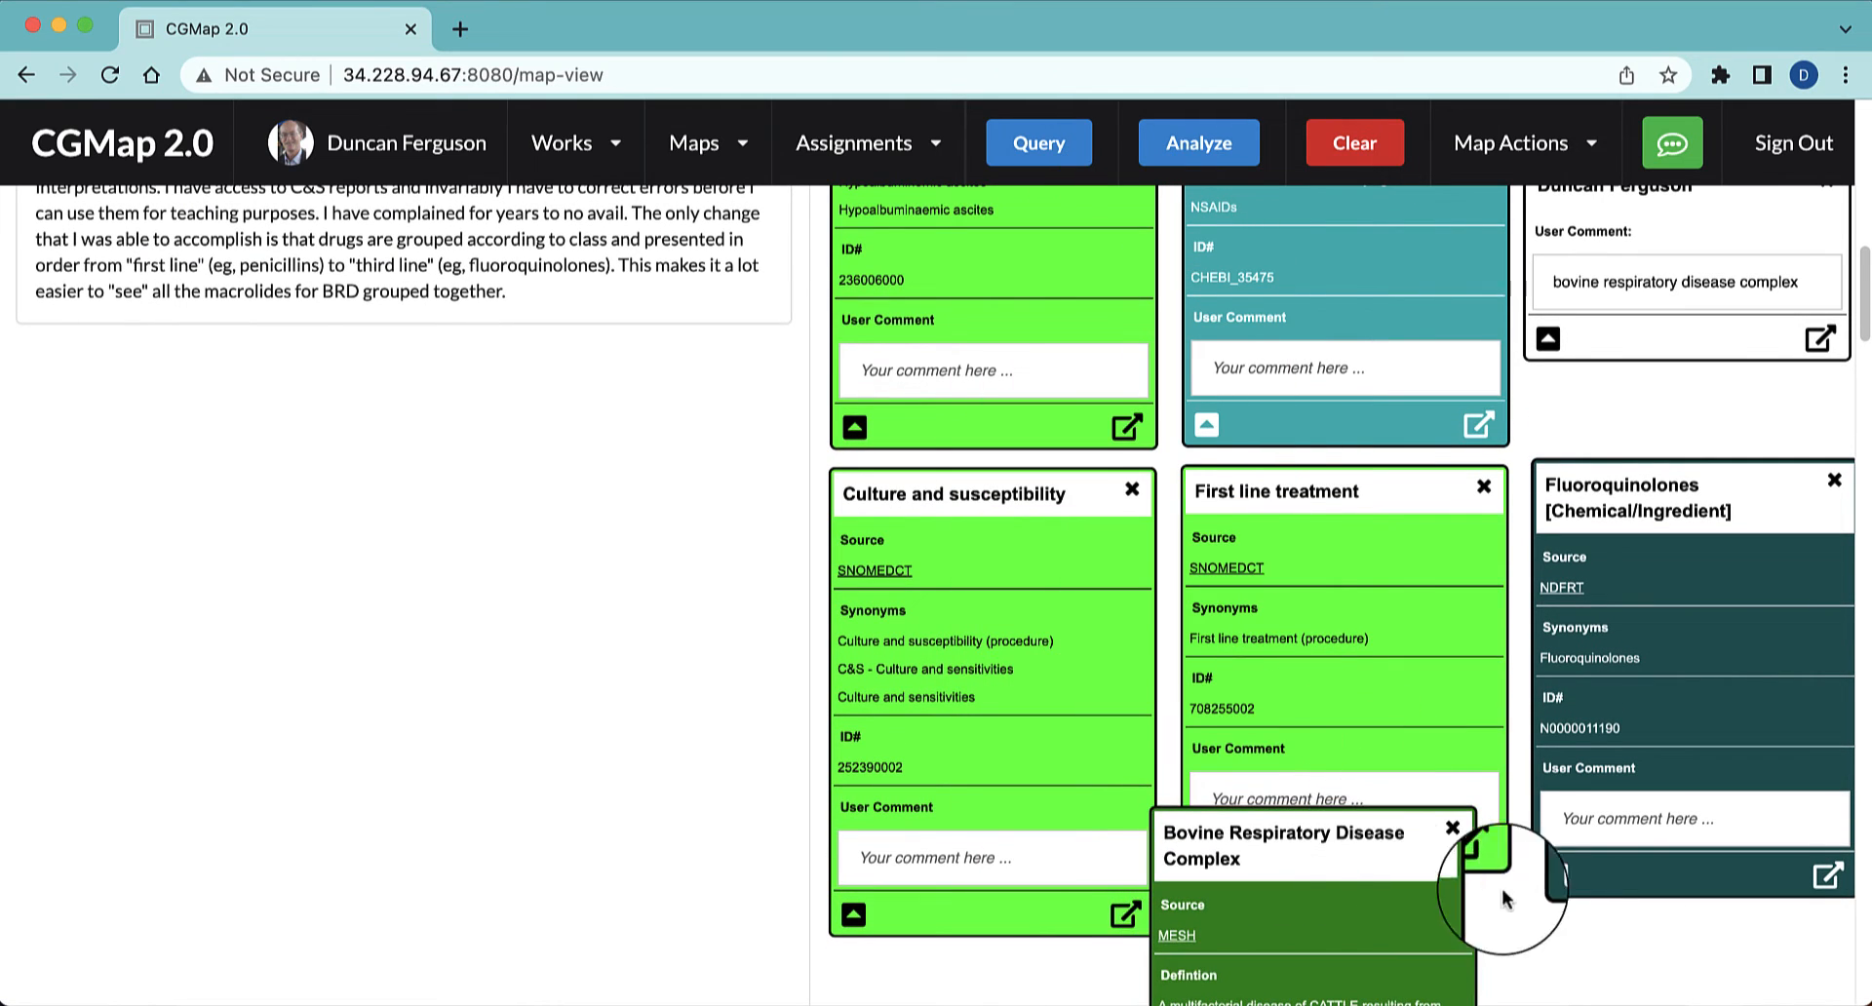
Move the MESH Bovine Respiratory Disease Complex node into the free space below the Culture and susceptibility node
{"action": "scroll", "coordinate": [1553, 974], "scroll_direction": "down", "scroll_amount": 6}
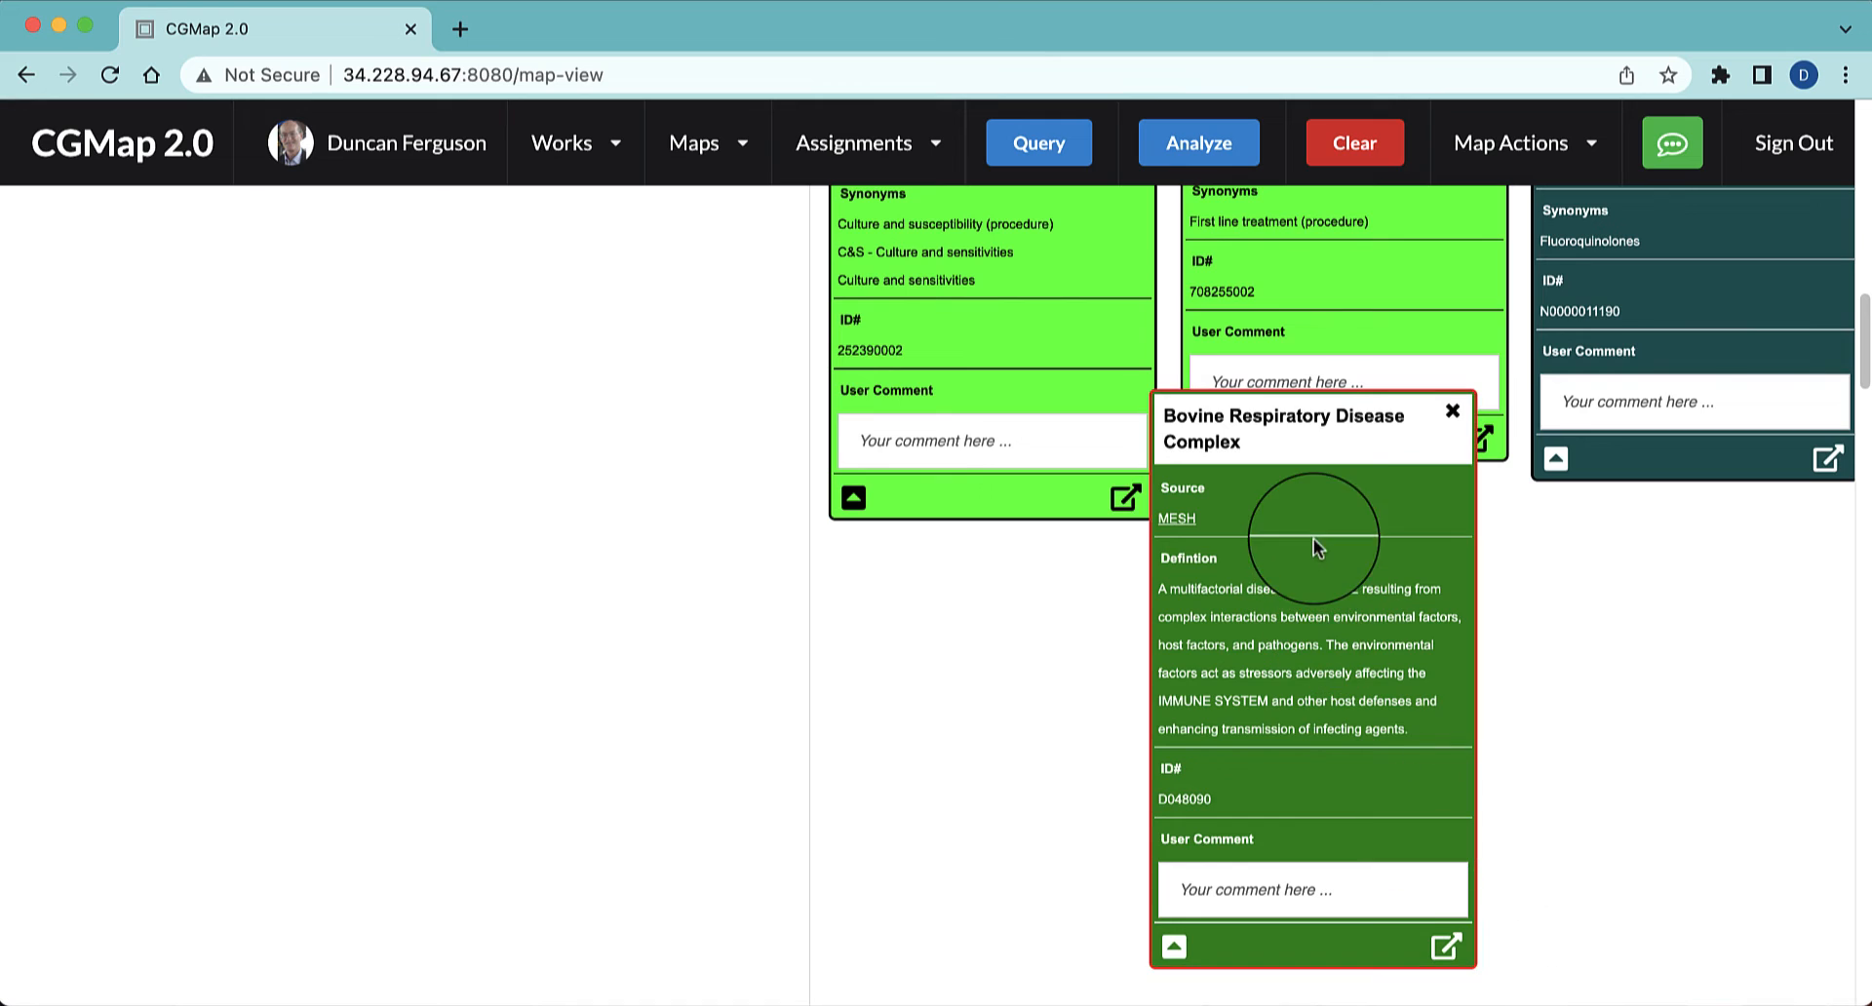
{"action": "left_click_drag", "start_coordinate": [1298, 417], "coordinate": [1015, 561]}
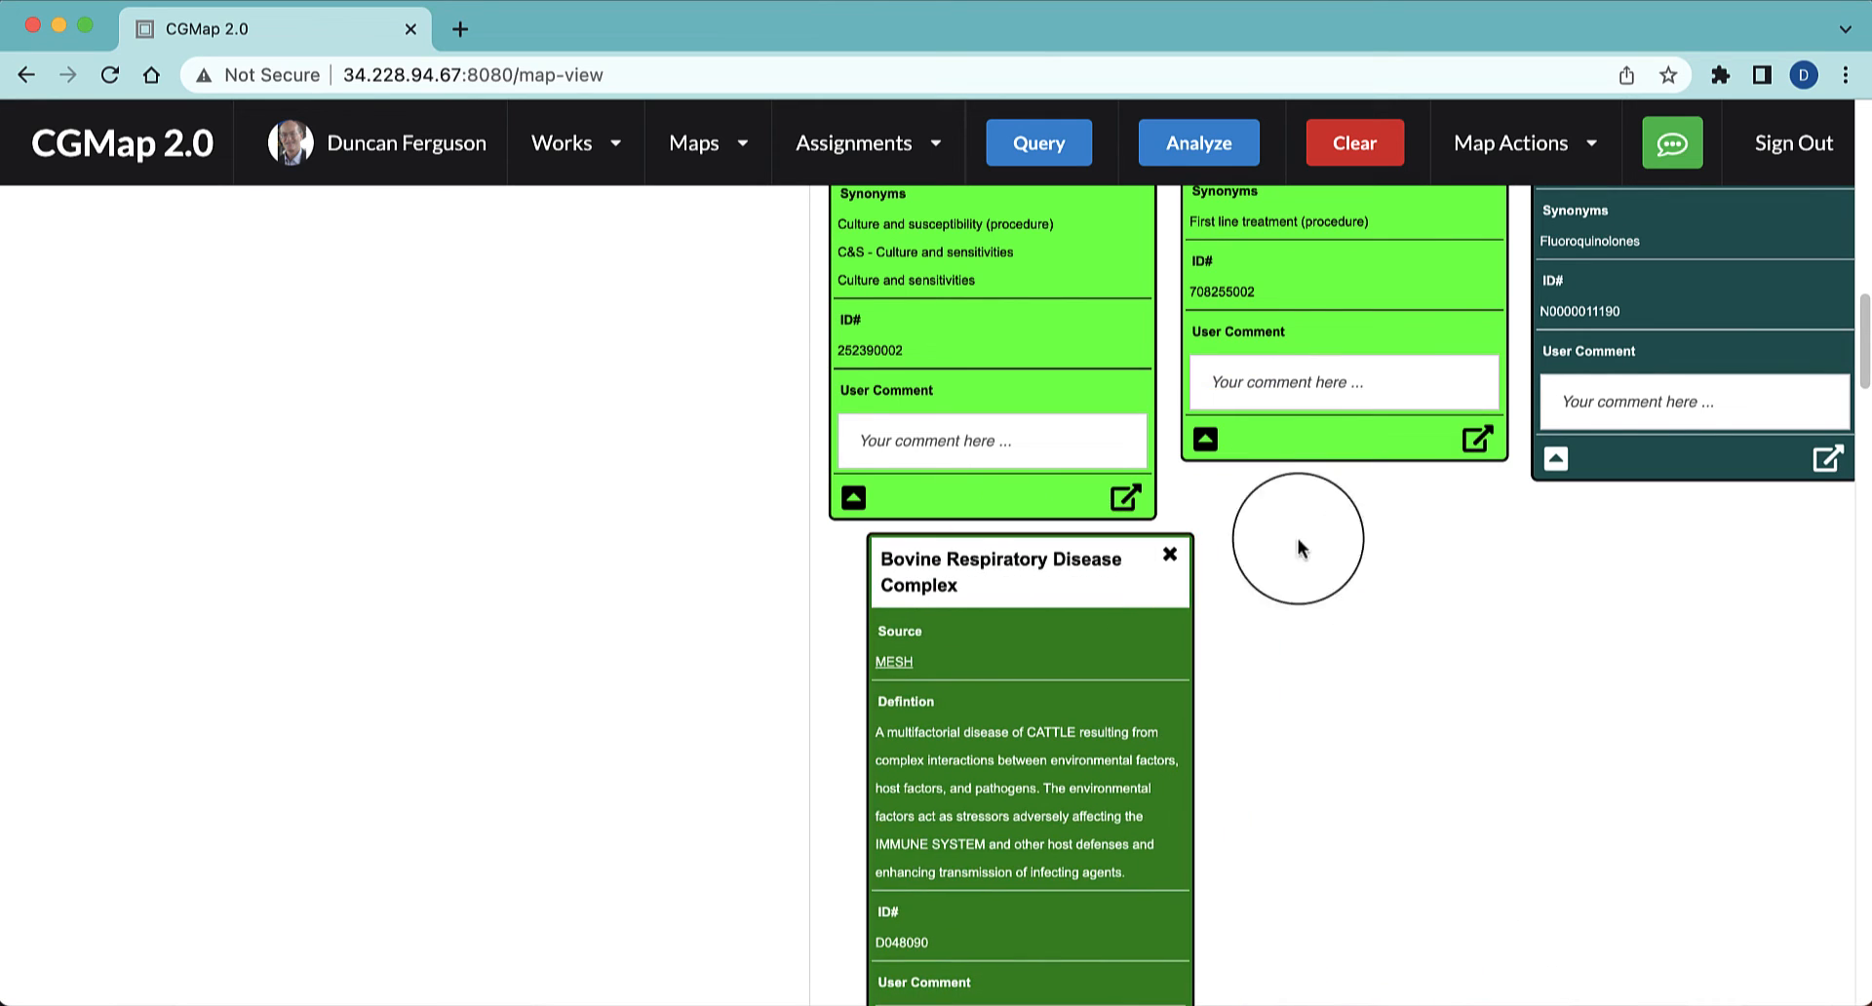
Query the full text "bovine respiratory disease complex" from the comment node above Fluoroquinolones
{"action": "scroll", "coordinate": [1429, 559], "scroll_direction": "up", "scroll_amount": 1}
{"action": "scroll", "coordinate": [1429, 558], "scroll_direction": "up", "scroll_amount": 13}
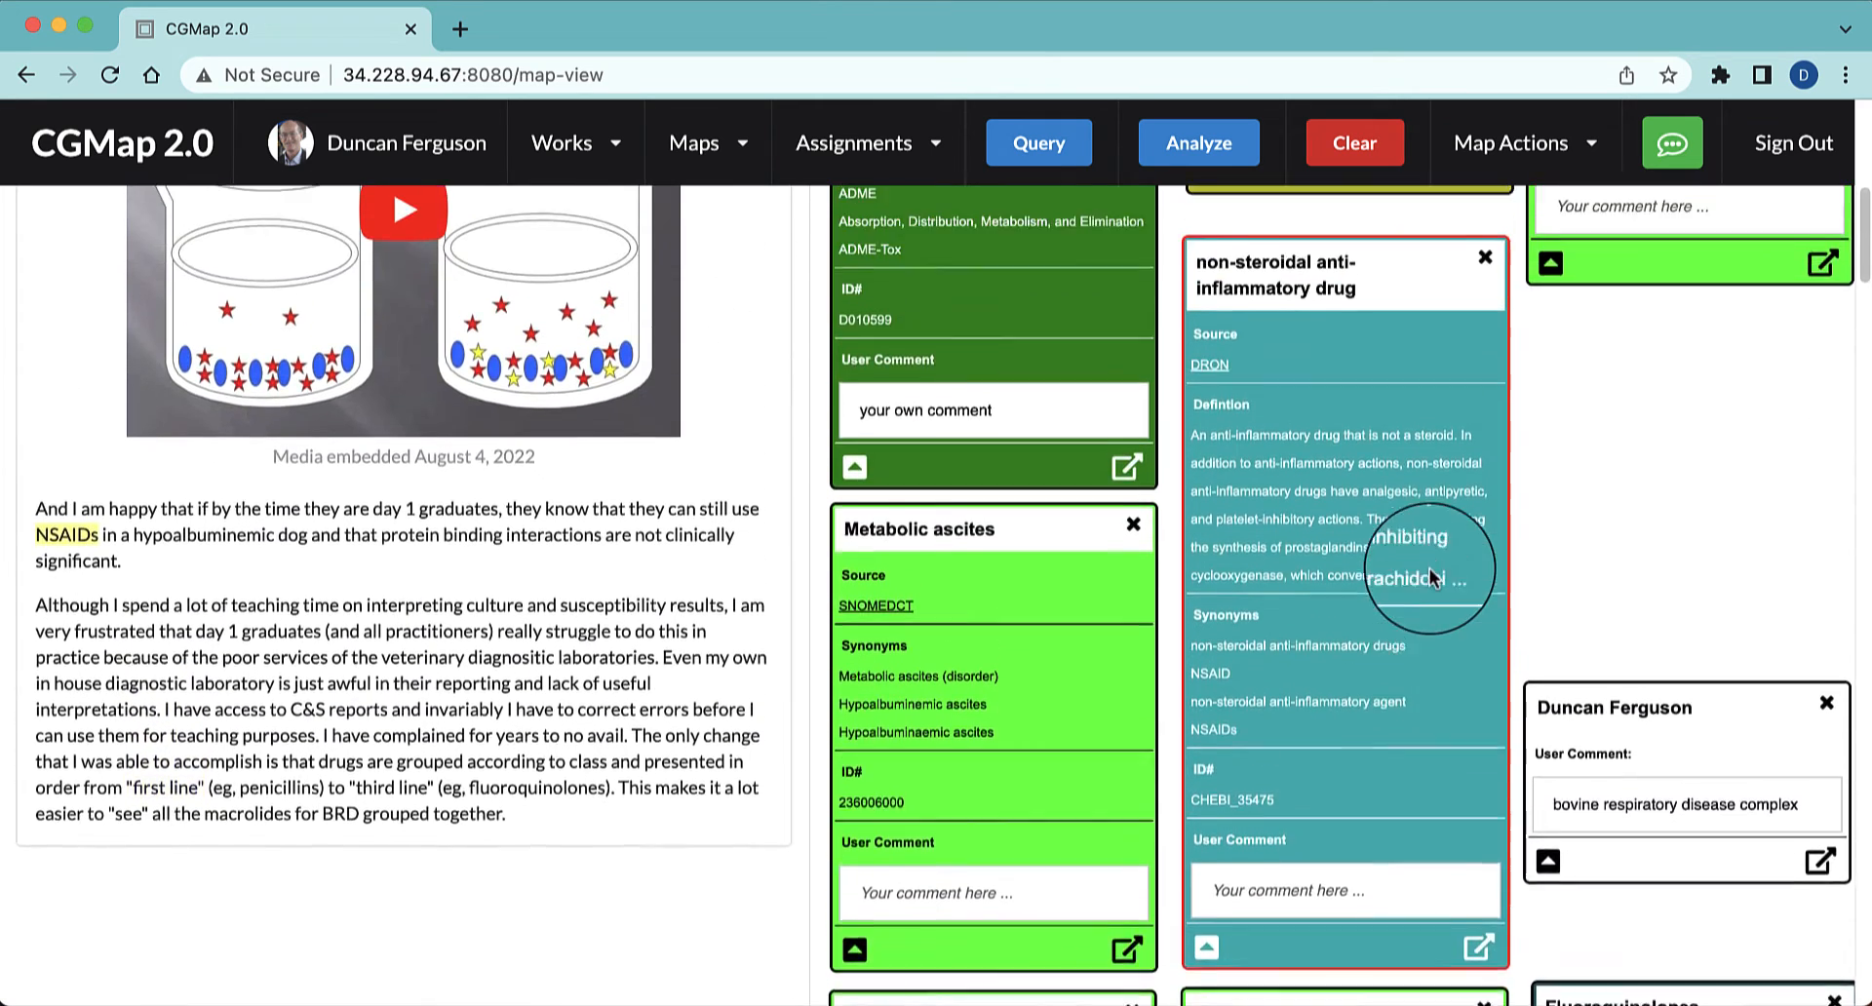
{"action": "scroll", "coordinate": [1429, 578], "scroll_direction": "down", "scroll_amount": 1}
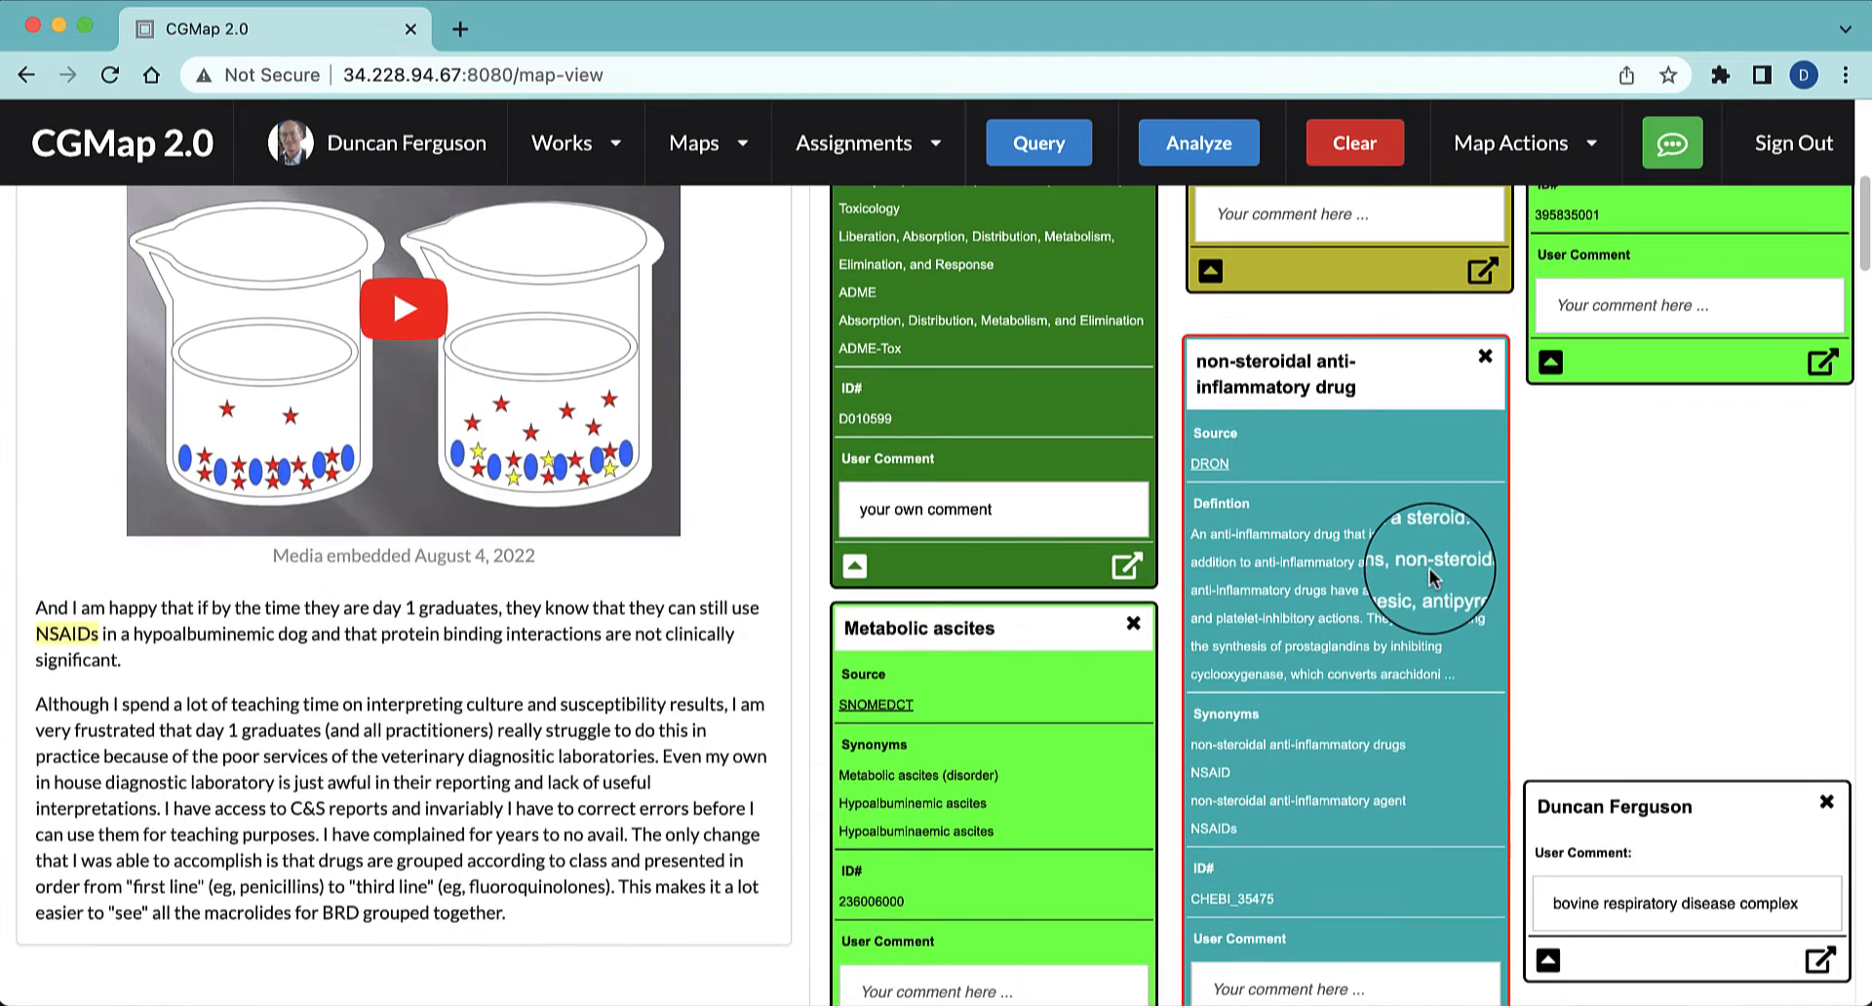
{"action": "scroll", "coordinate": [1429, 578], "scroll_direction": "up", "scroll_amount": 2}
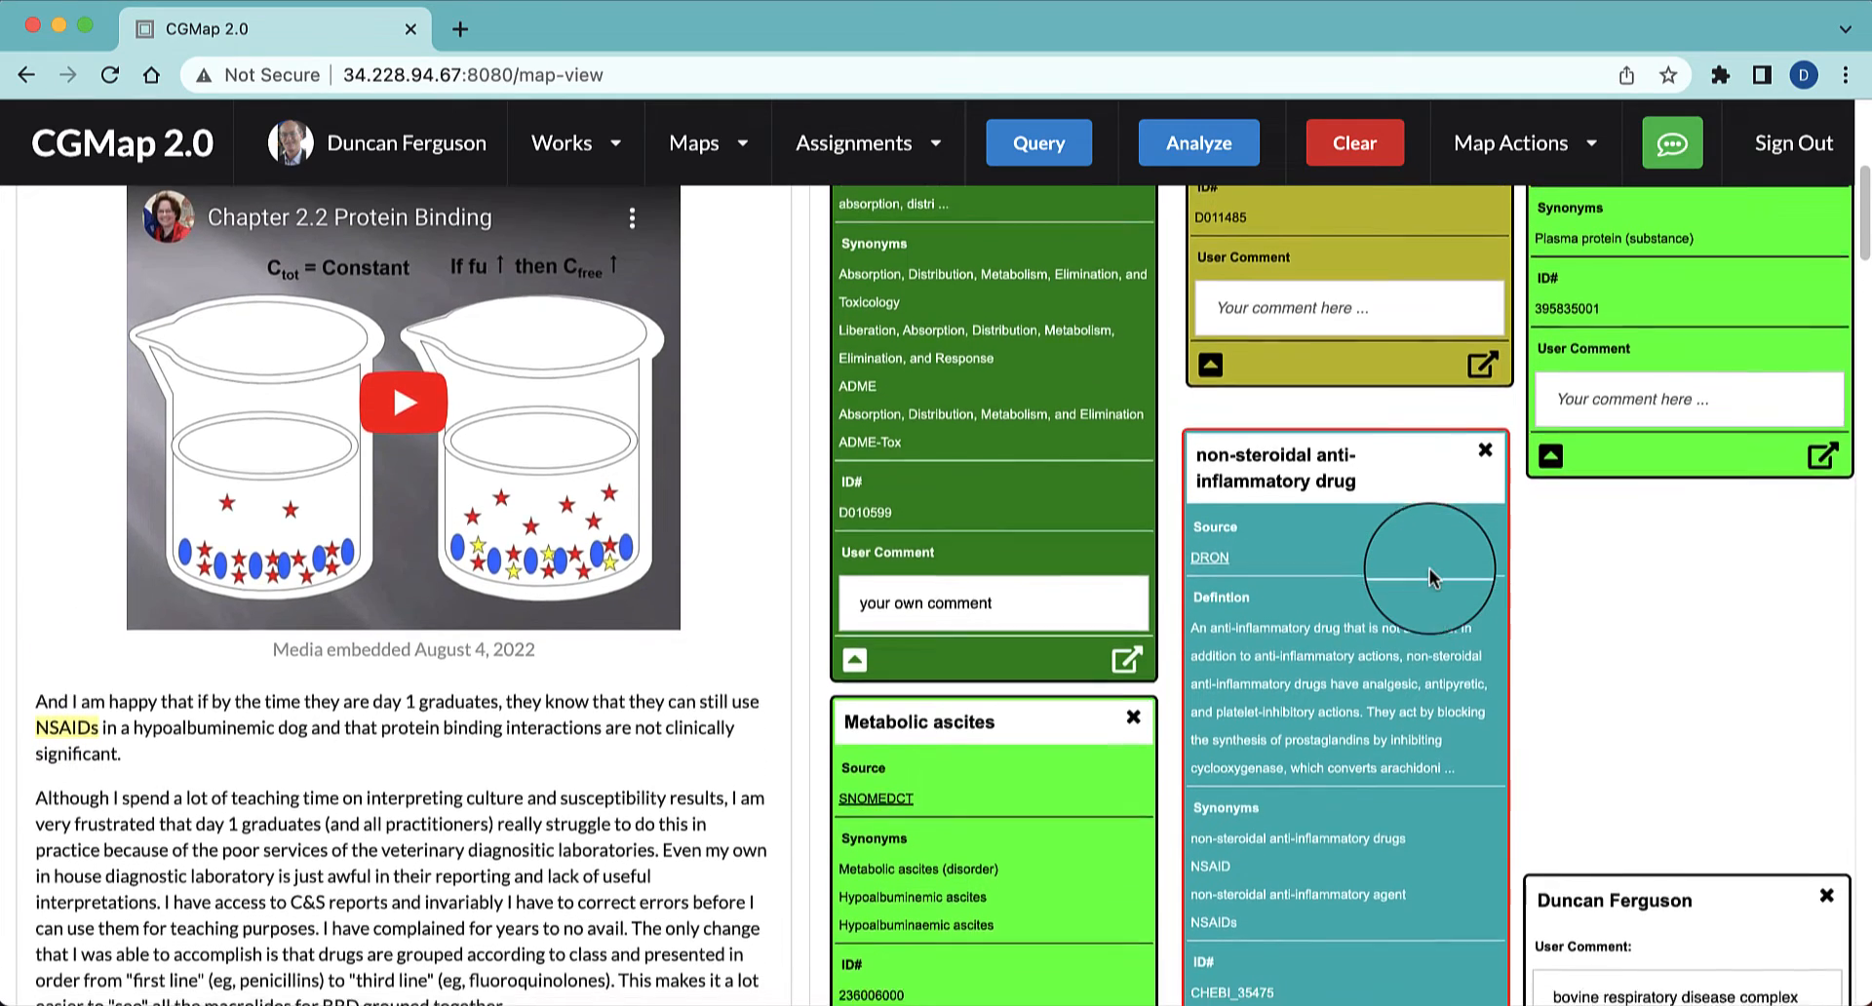
{"action": "scroll", "coordinate": [1429, 577], "scroll_direction": "down", "scroll_amount": 2}
{"action": "scroll", "coordinate": [1429, 575], "scroll_direction": "down", "scroll_amount": 5}
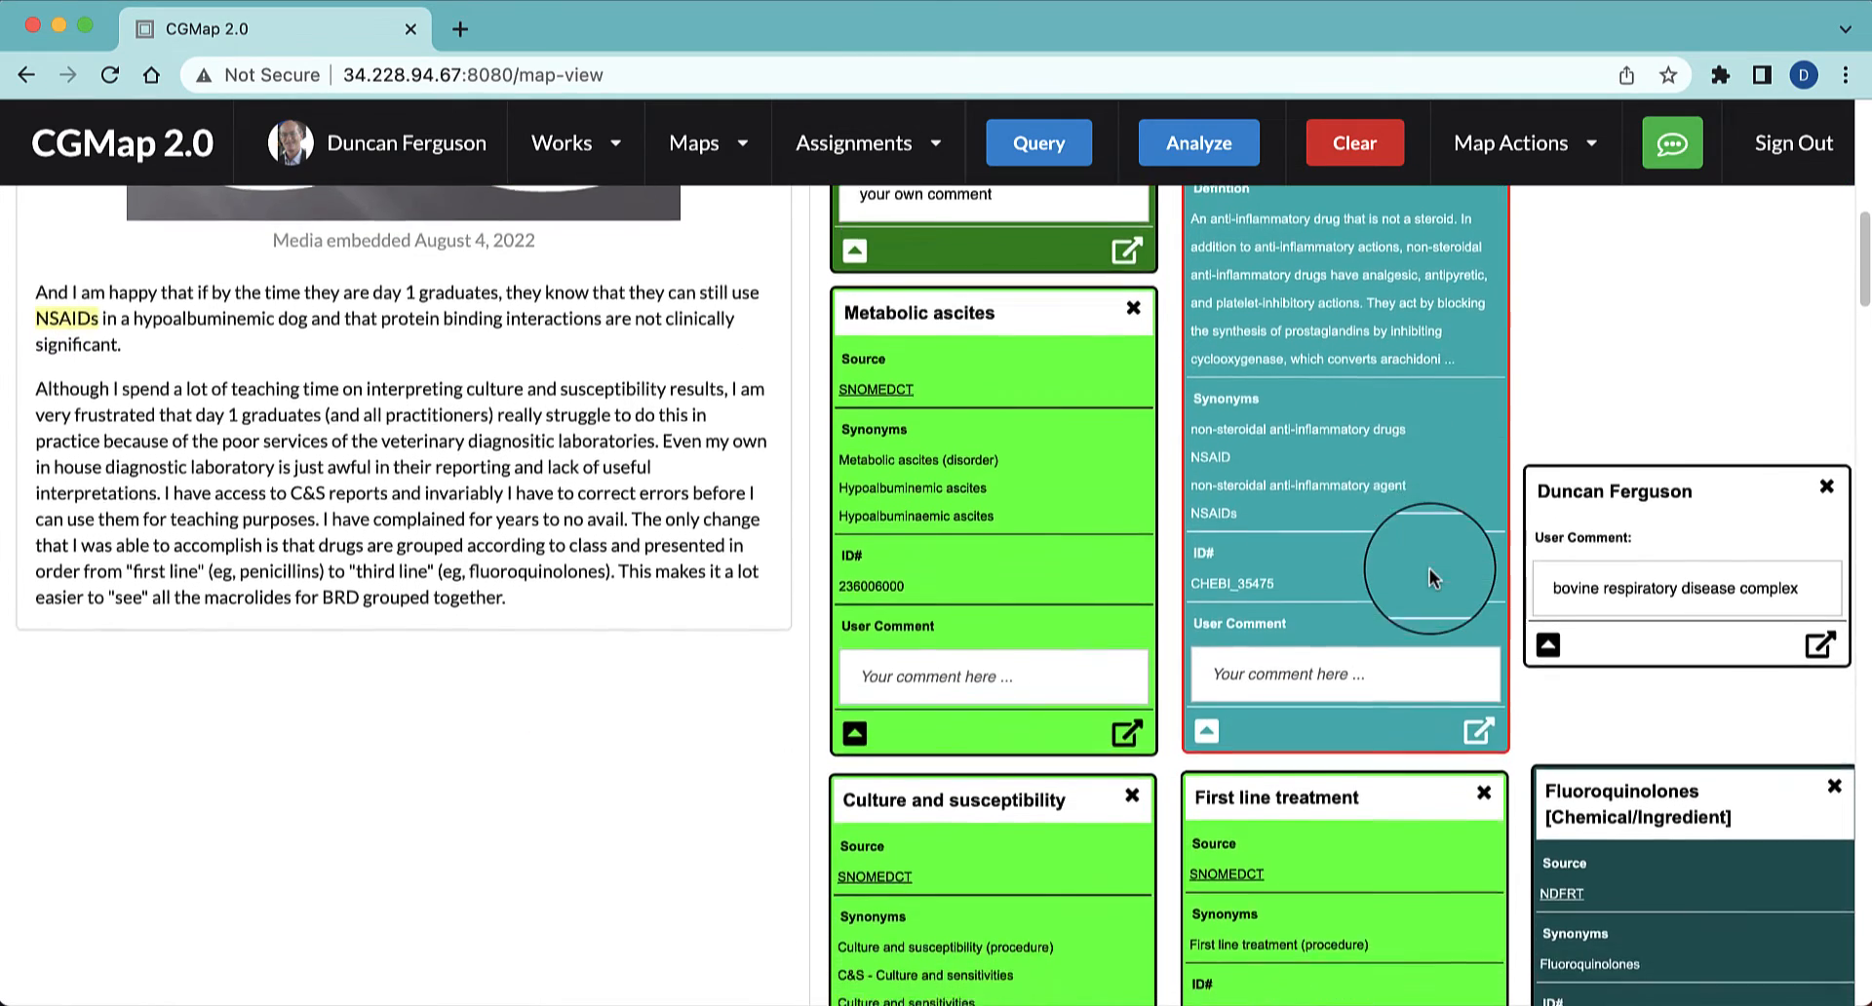
{"action": "scroll", "coordinate": [1429, 569], "scroll_direction": "down", "scroll_amount": 2}
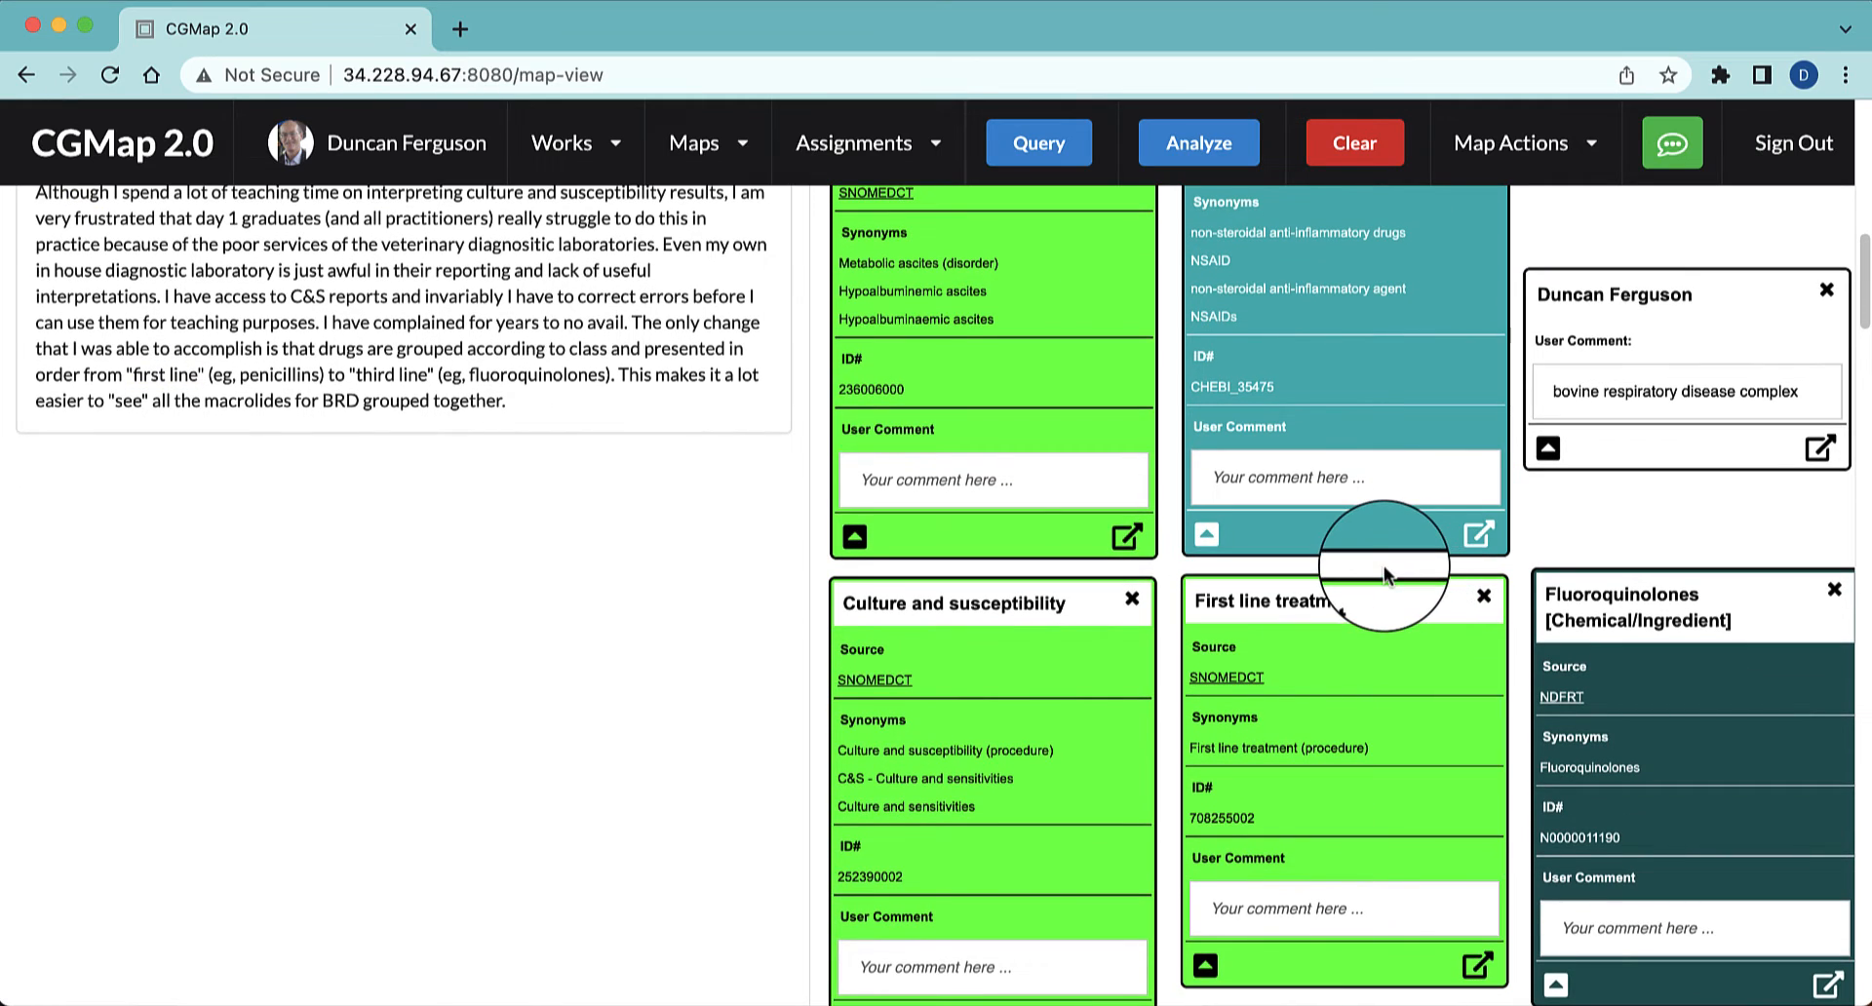
{"action": "left_click_drag", "start_coordinate": [1798, 390], "coordinate": [1554, 390]}
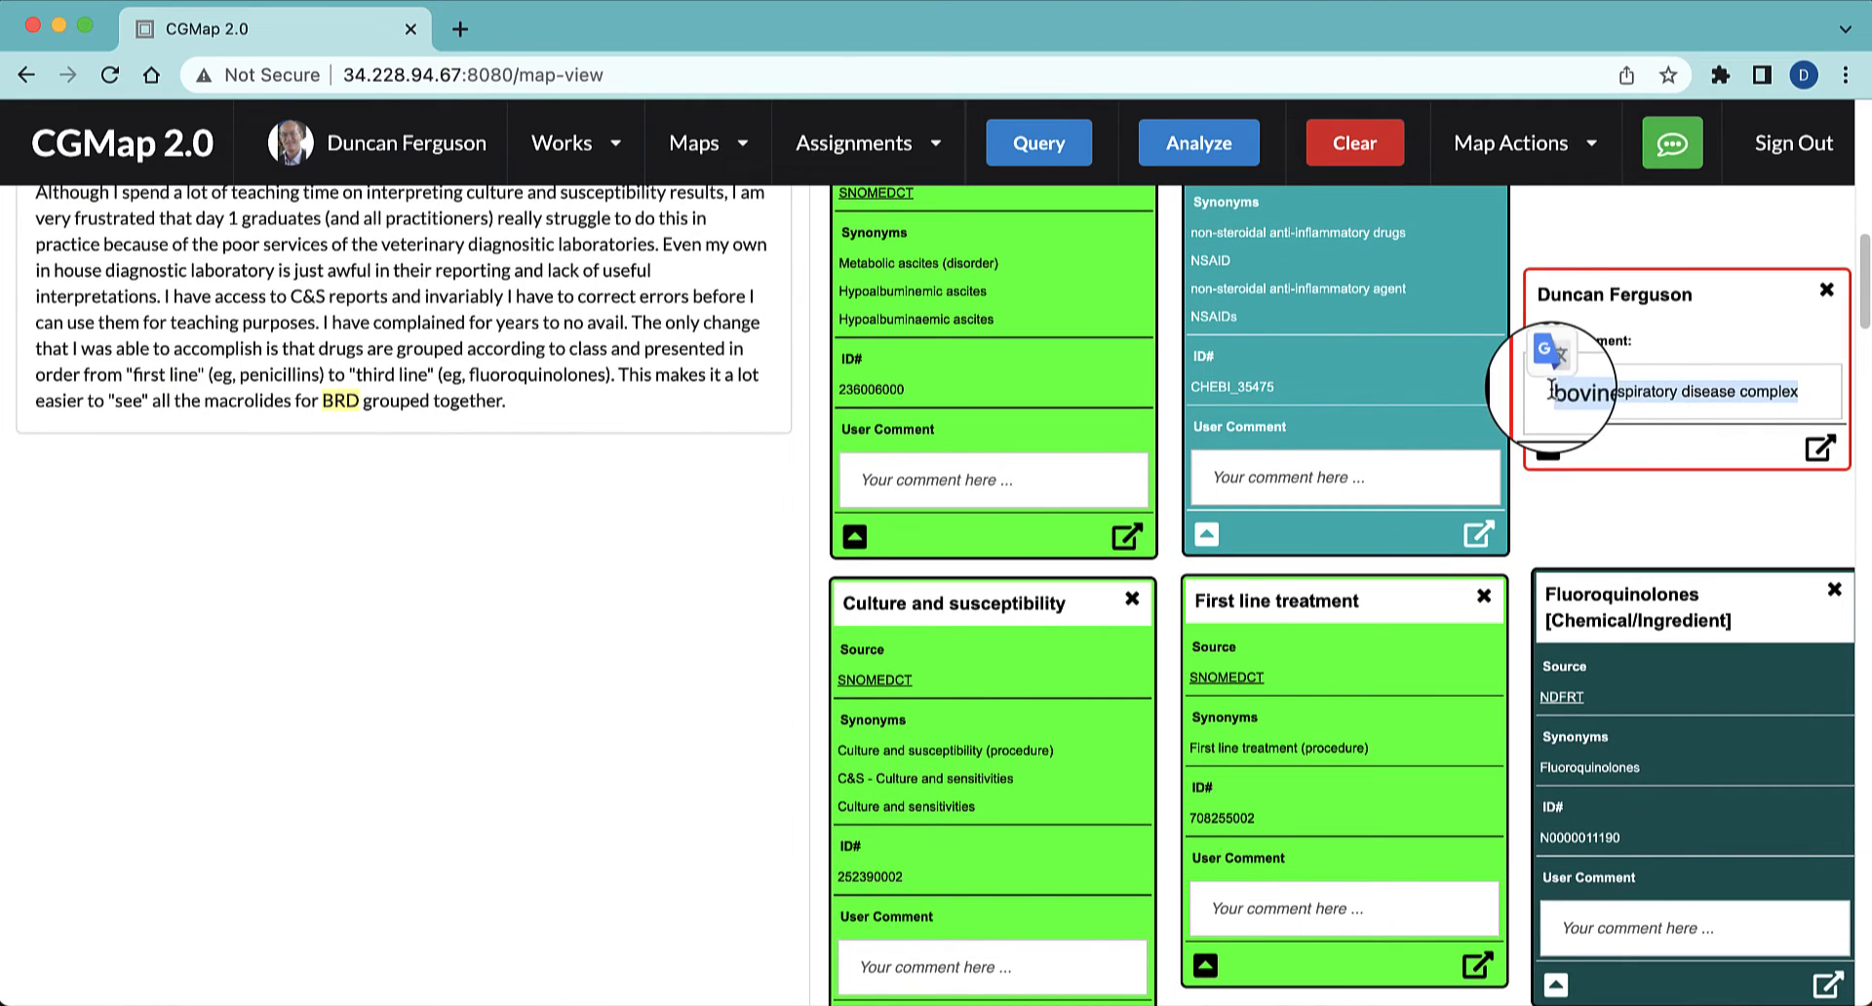
{"action": "left_click", "coordinate": [1038, 142]}
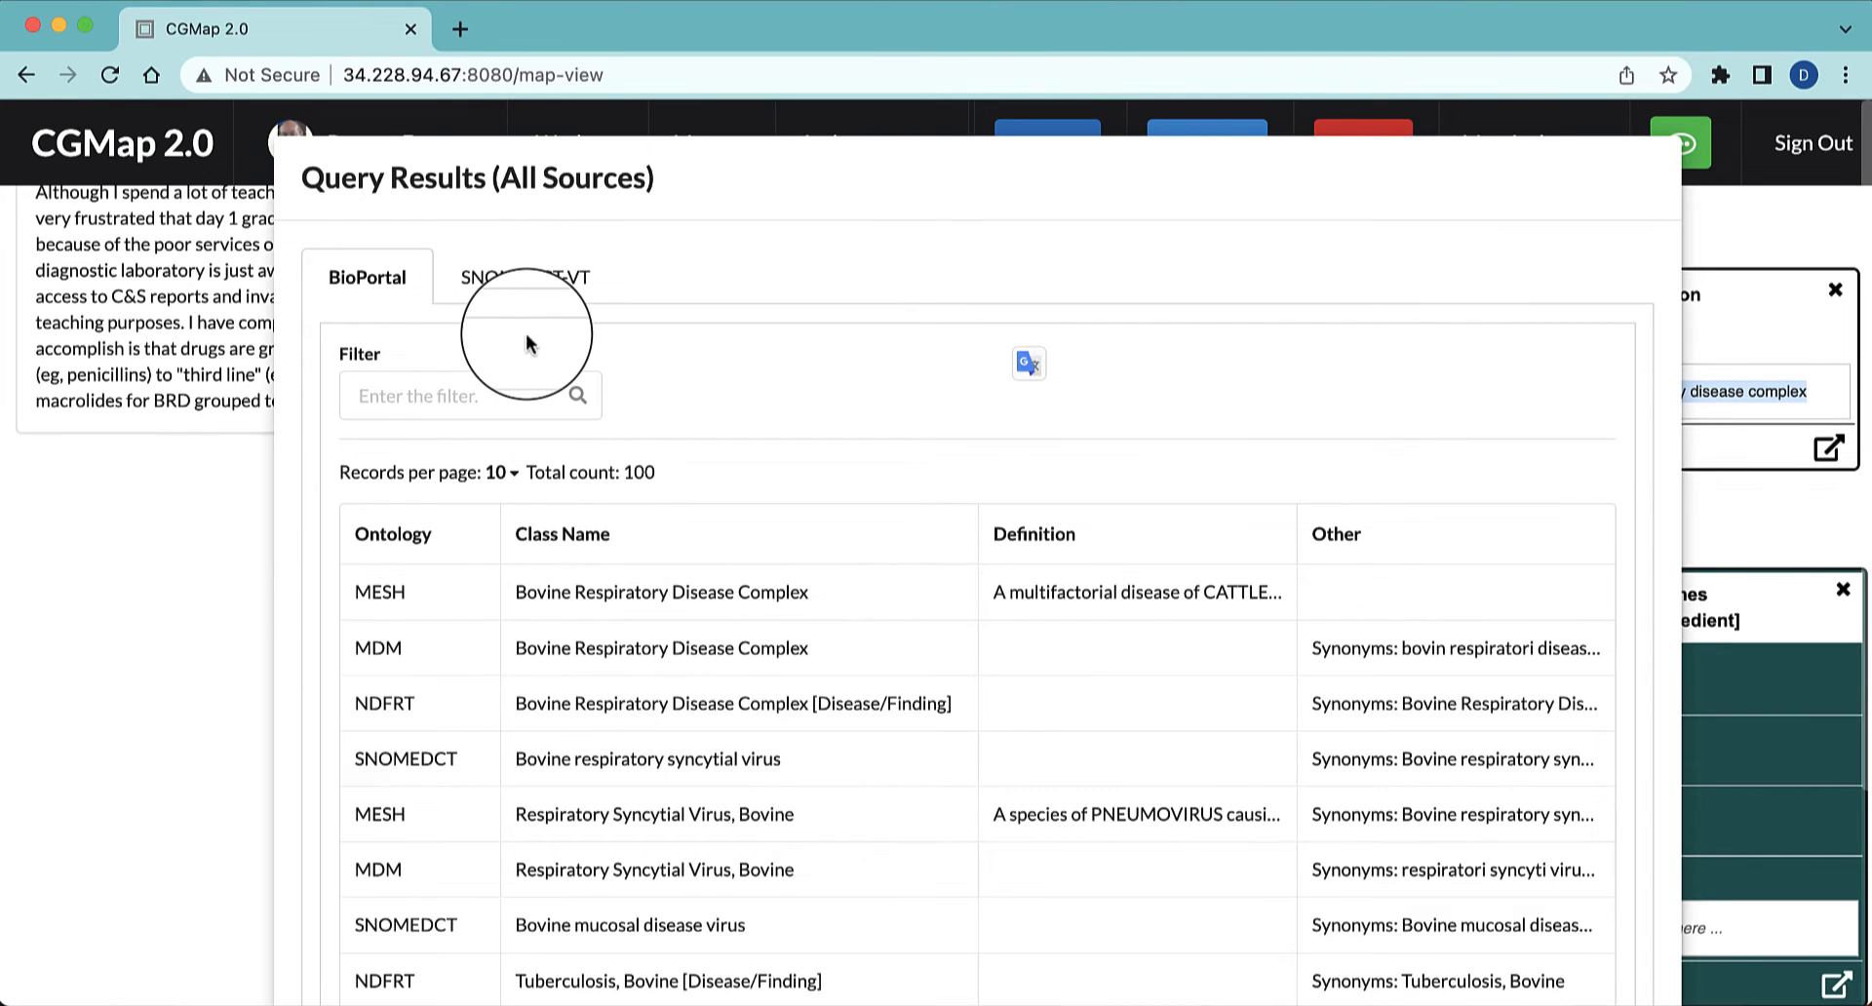
Add the SNOMEDCT-VT result Bovine respiratory disease complex and place its node beside the MESH node, below First line treatment
{"action": "left_click", "coordinate": [524, 280]}
{"action": "scroll", "coordinate": [898, 505], "scroll_direction": "down", "scroll_amount": 2}
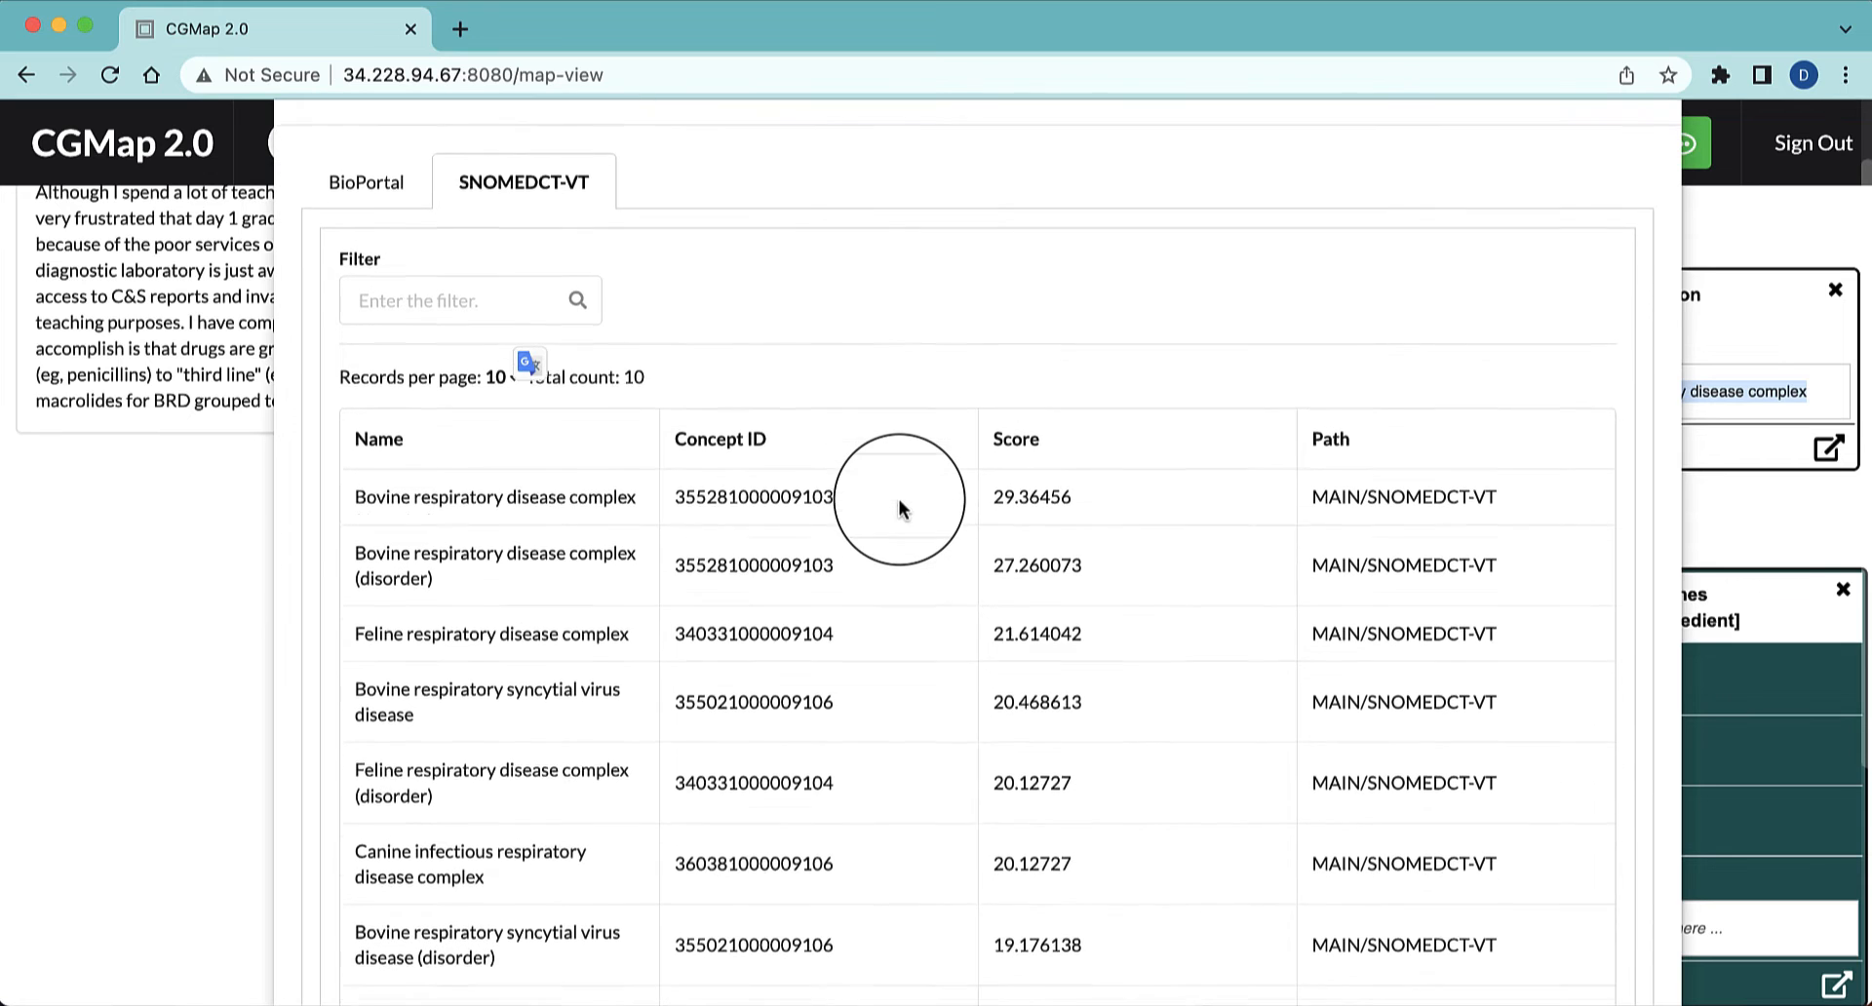
{"action": "scroll", "coordinate": [898, 499], "scroll_direction": "down", "scroll_amount": 3}
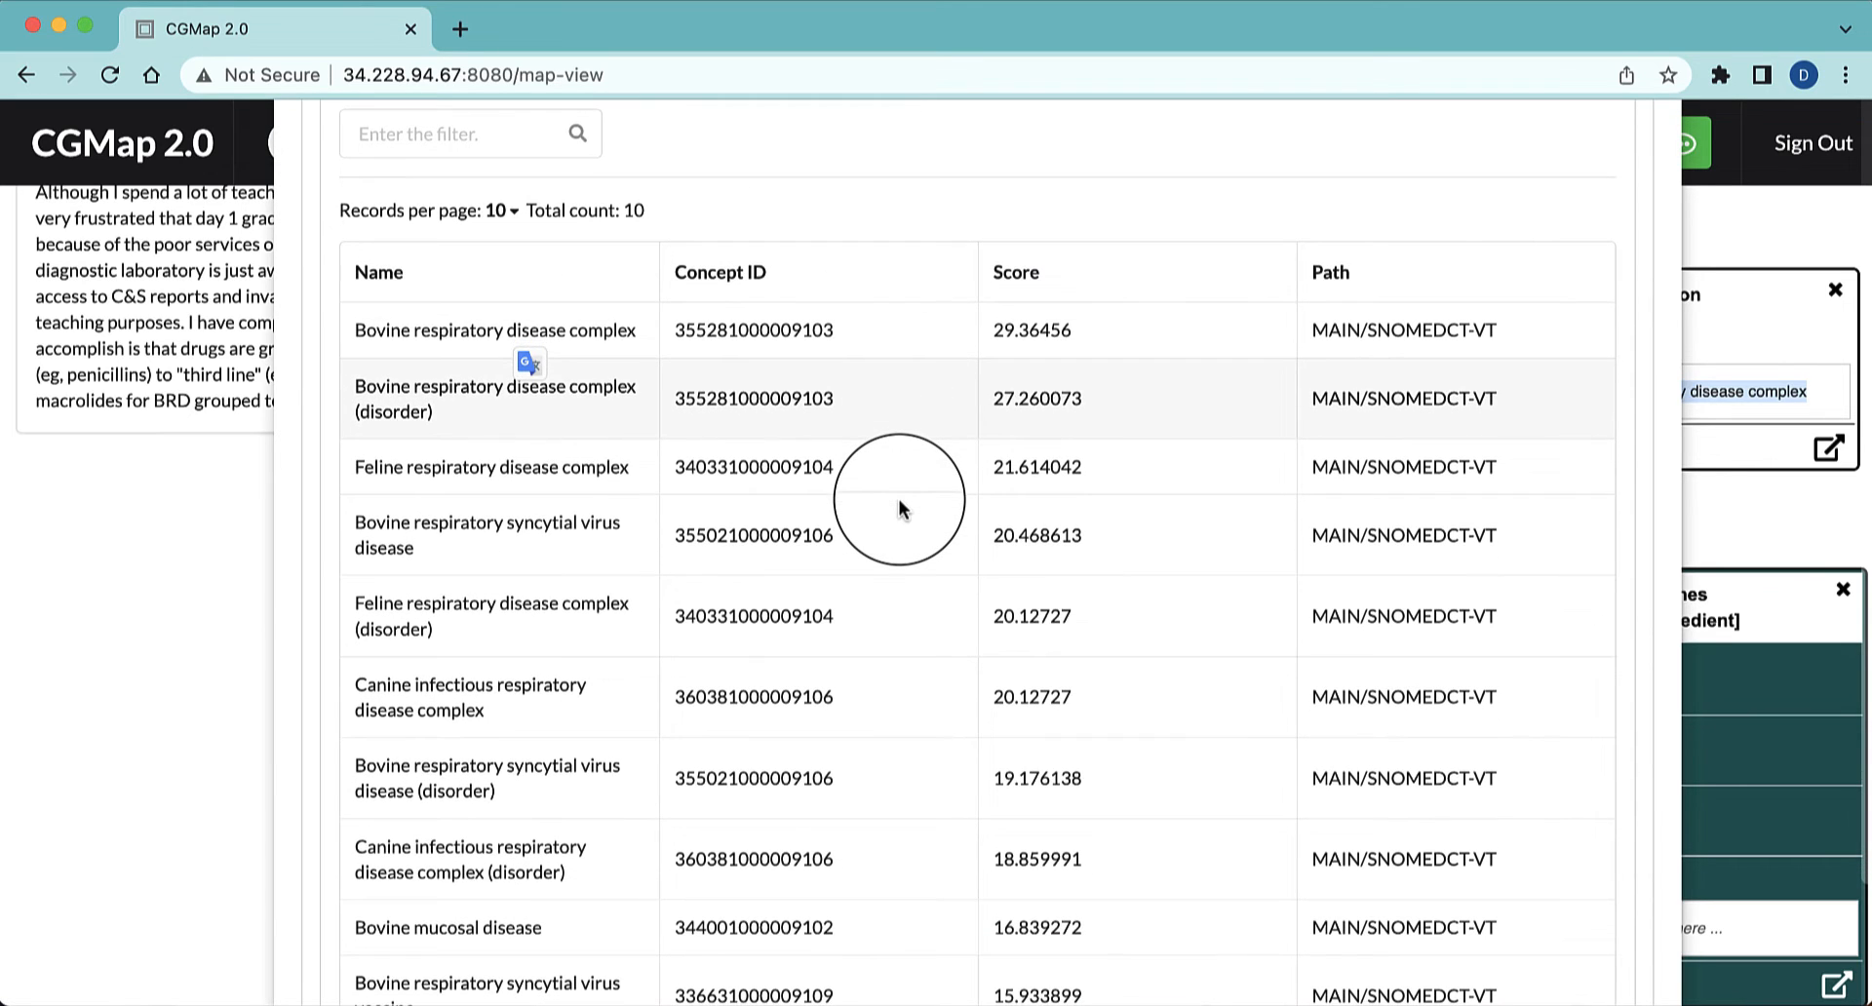
{"action": "left_click", "coordinate": [438, 331]}
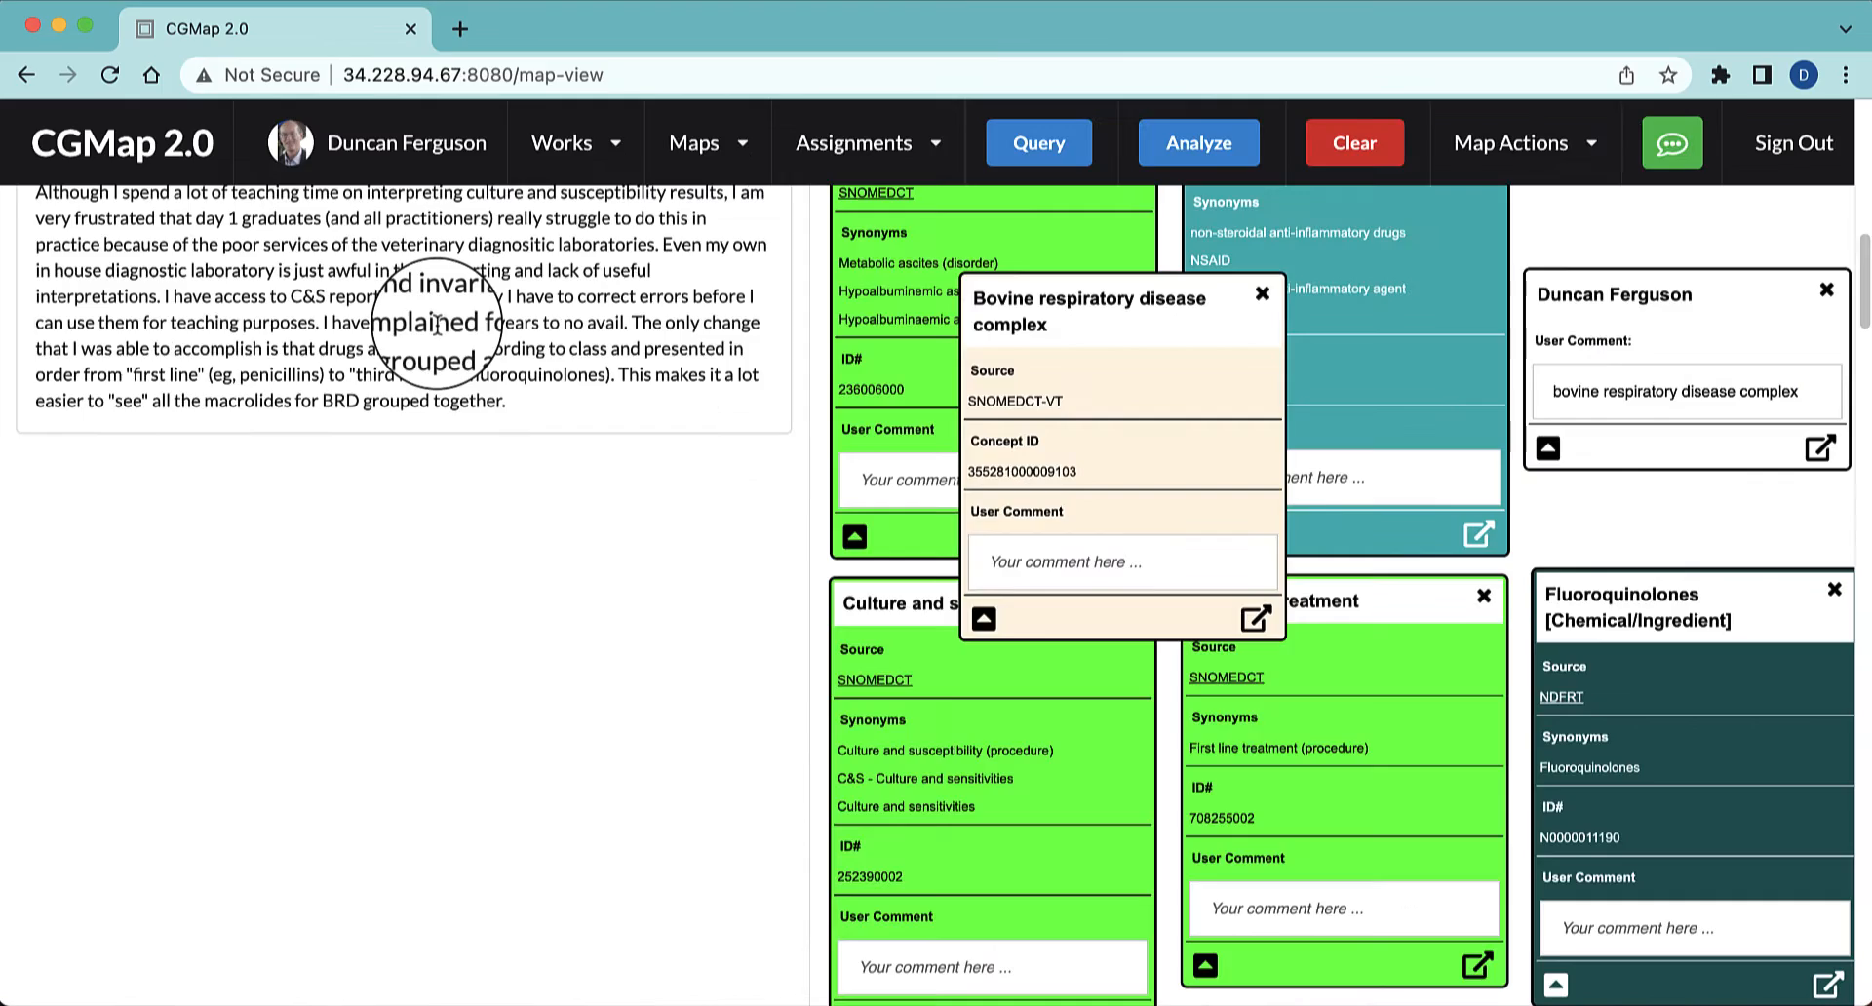
{"action": "left_click_drag", "start_coordinate": [1185, 307], "coordinate": [1574, 507]}
{"action": "scroll", "coordinate": [1573, 512], "scroll_direction": "down", "scroll_amount": 5}
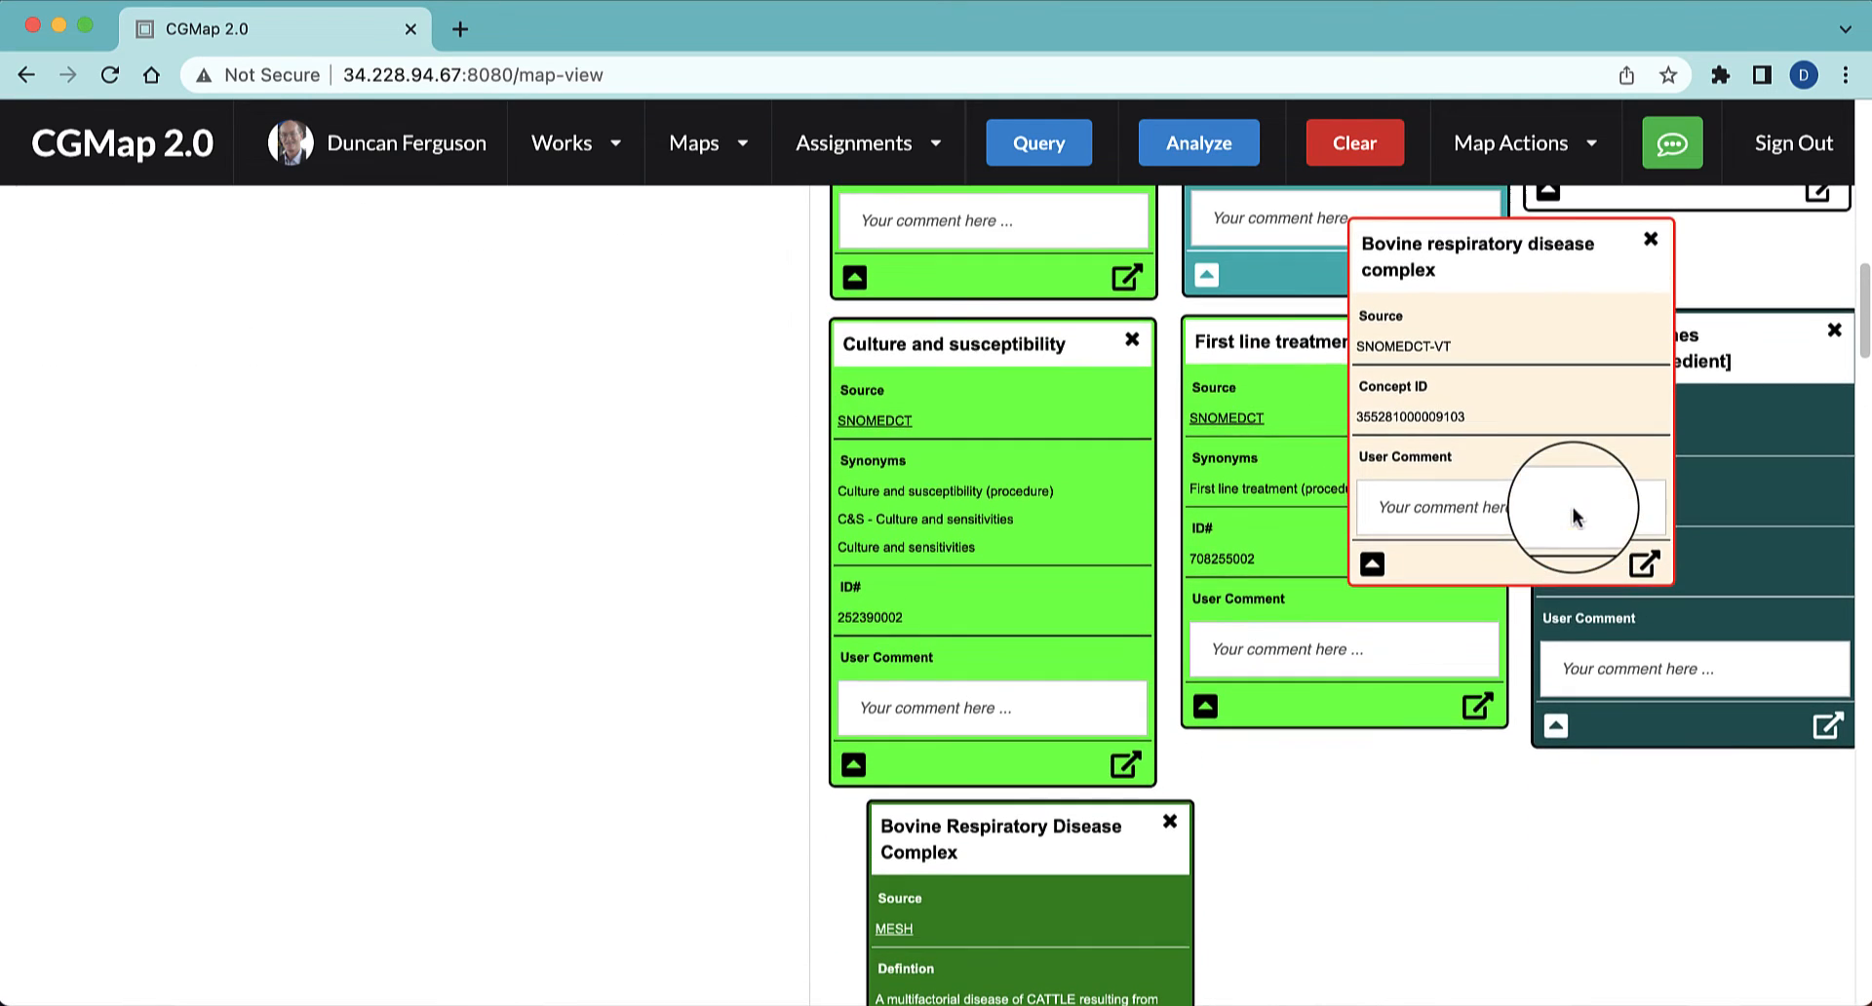
{"action": "left_click_drag", "start_coordinate": [1531, 253], "coordinate": [1385, 838]}
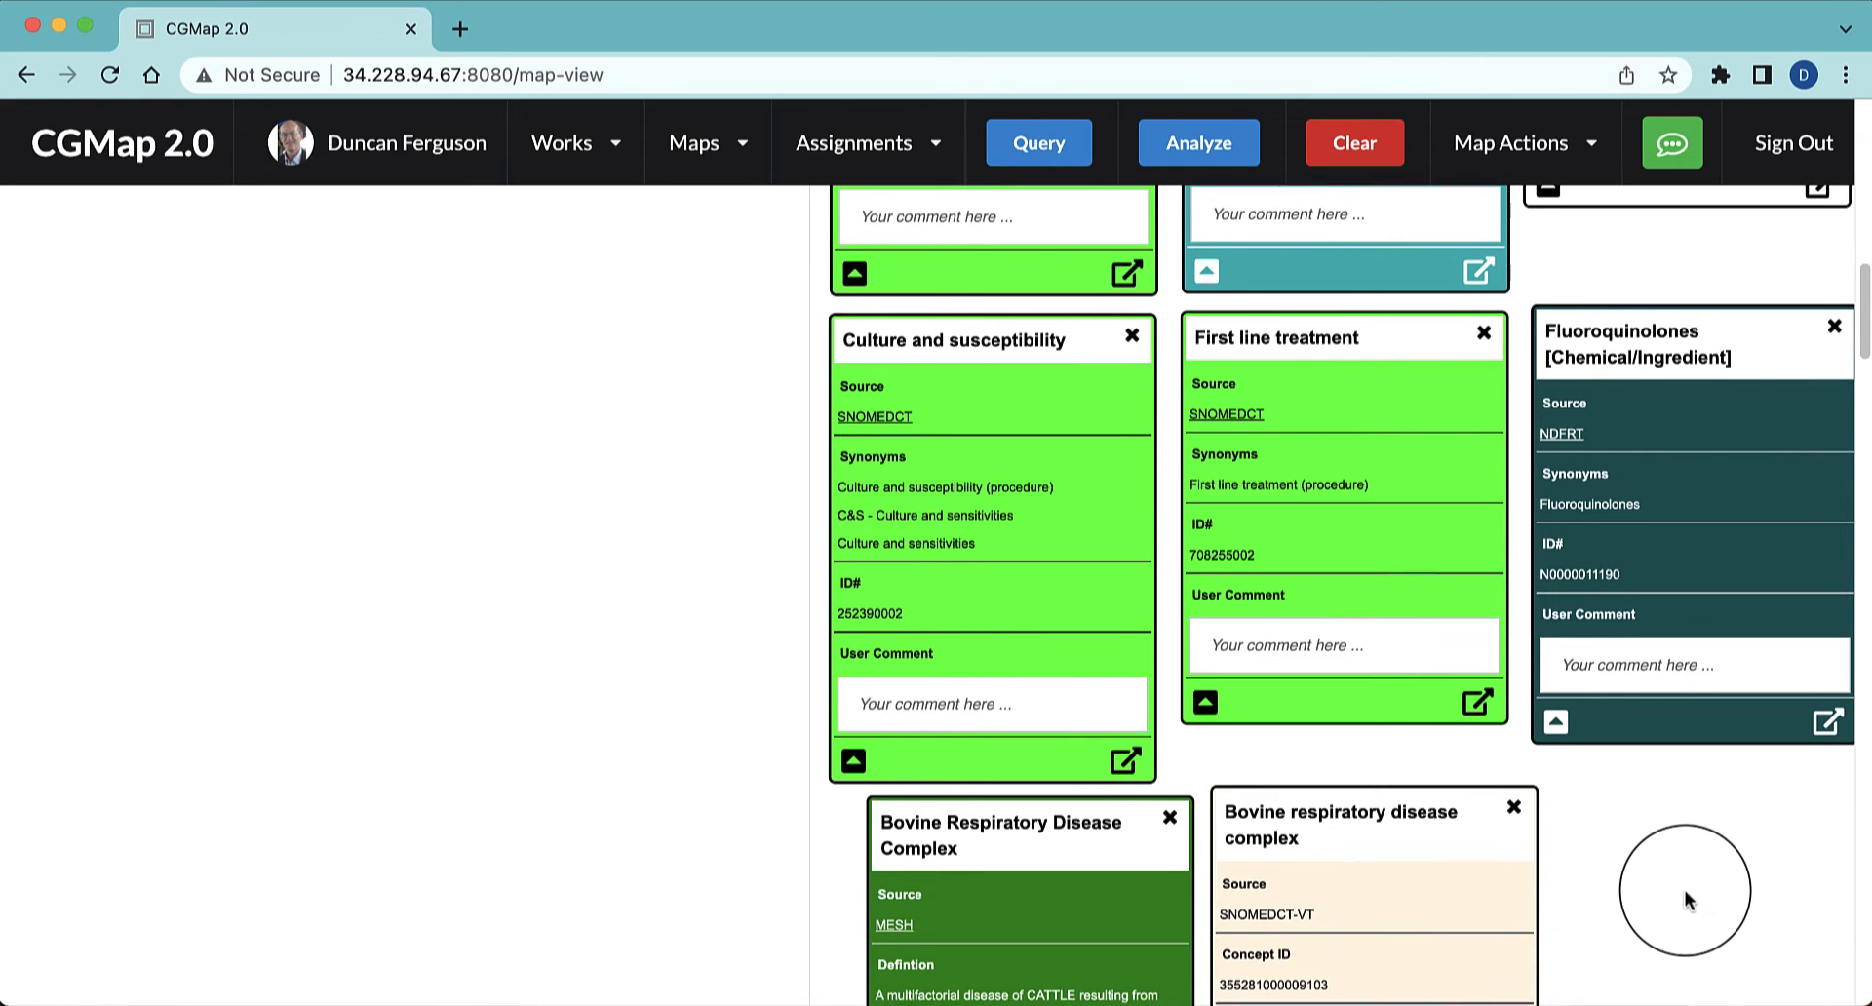
Look over the map's nodes and their linked text from the bovine respiratory disease entries back to Pharmacokinetics
{"action": "scroll", "coordinate": [1685, 891], "scroll_direction": "down", "scroll_amount": 5}
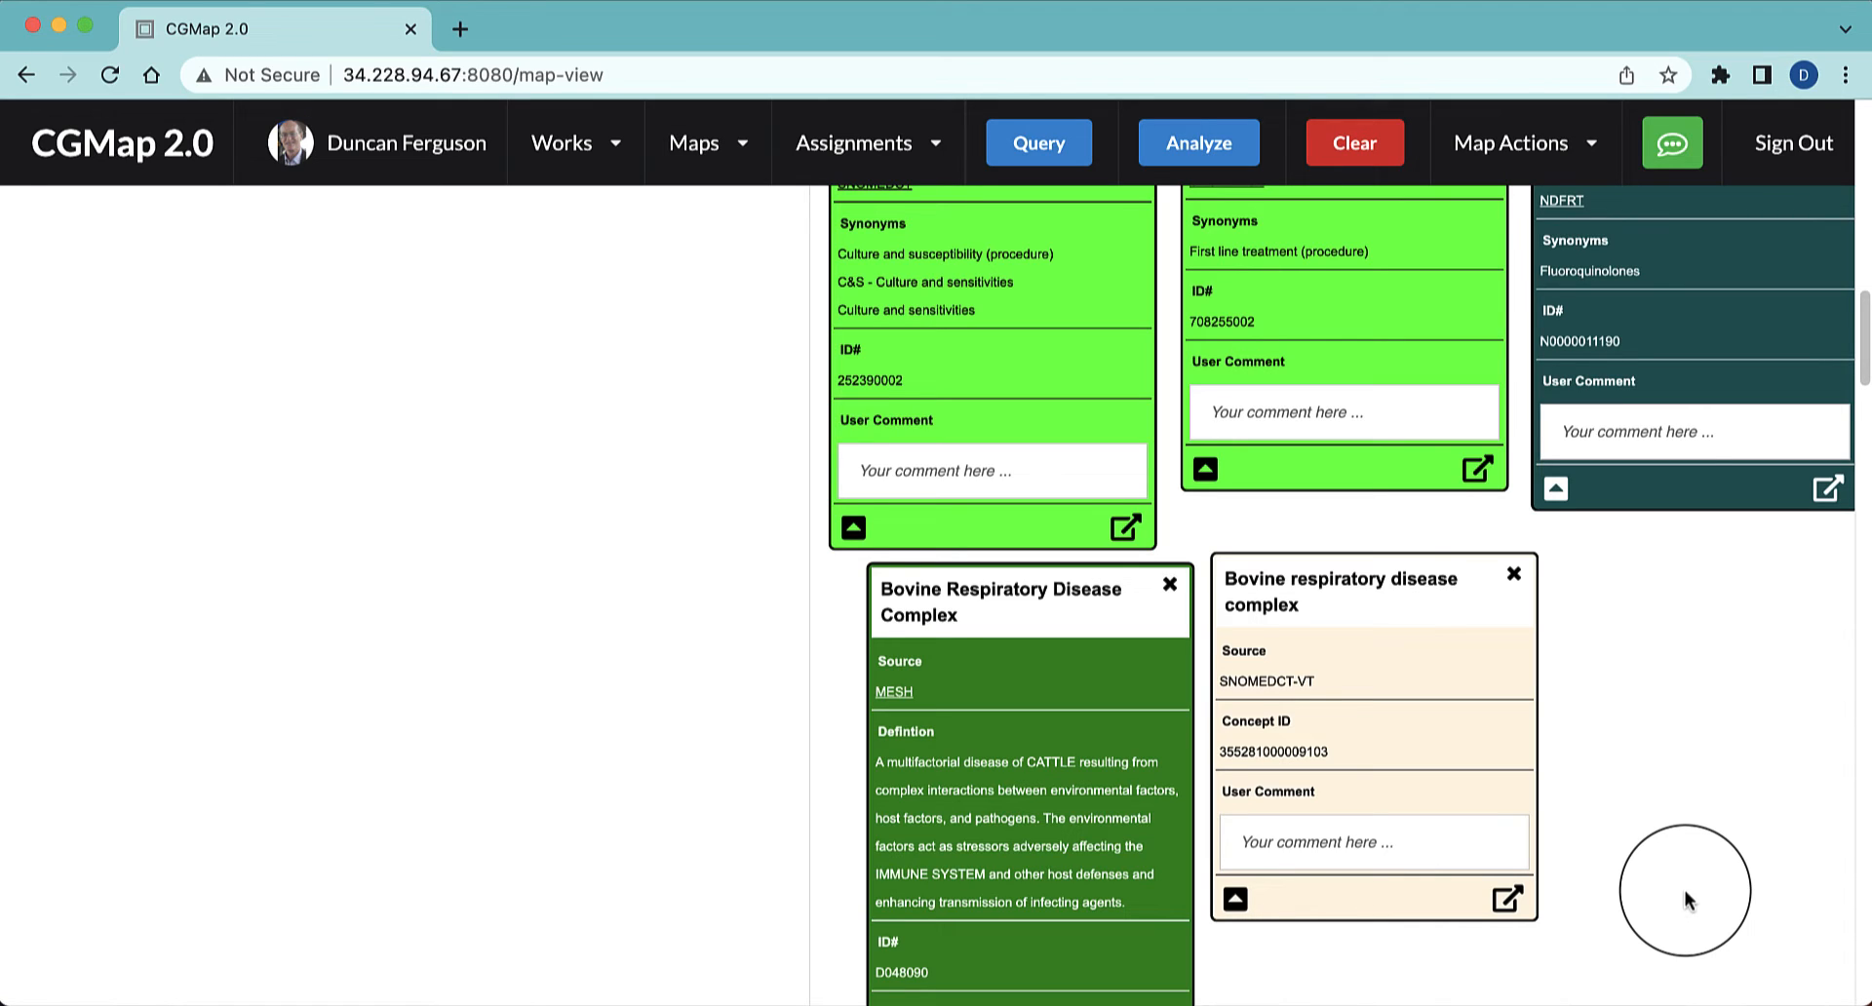
{"action": "scroll", "coordinate": [1740, 780], "scroll_direction": "up", "scroll_amount": 1}
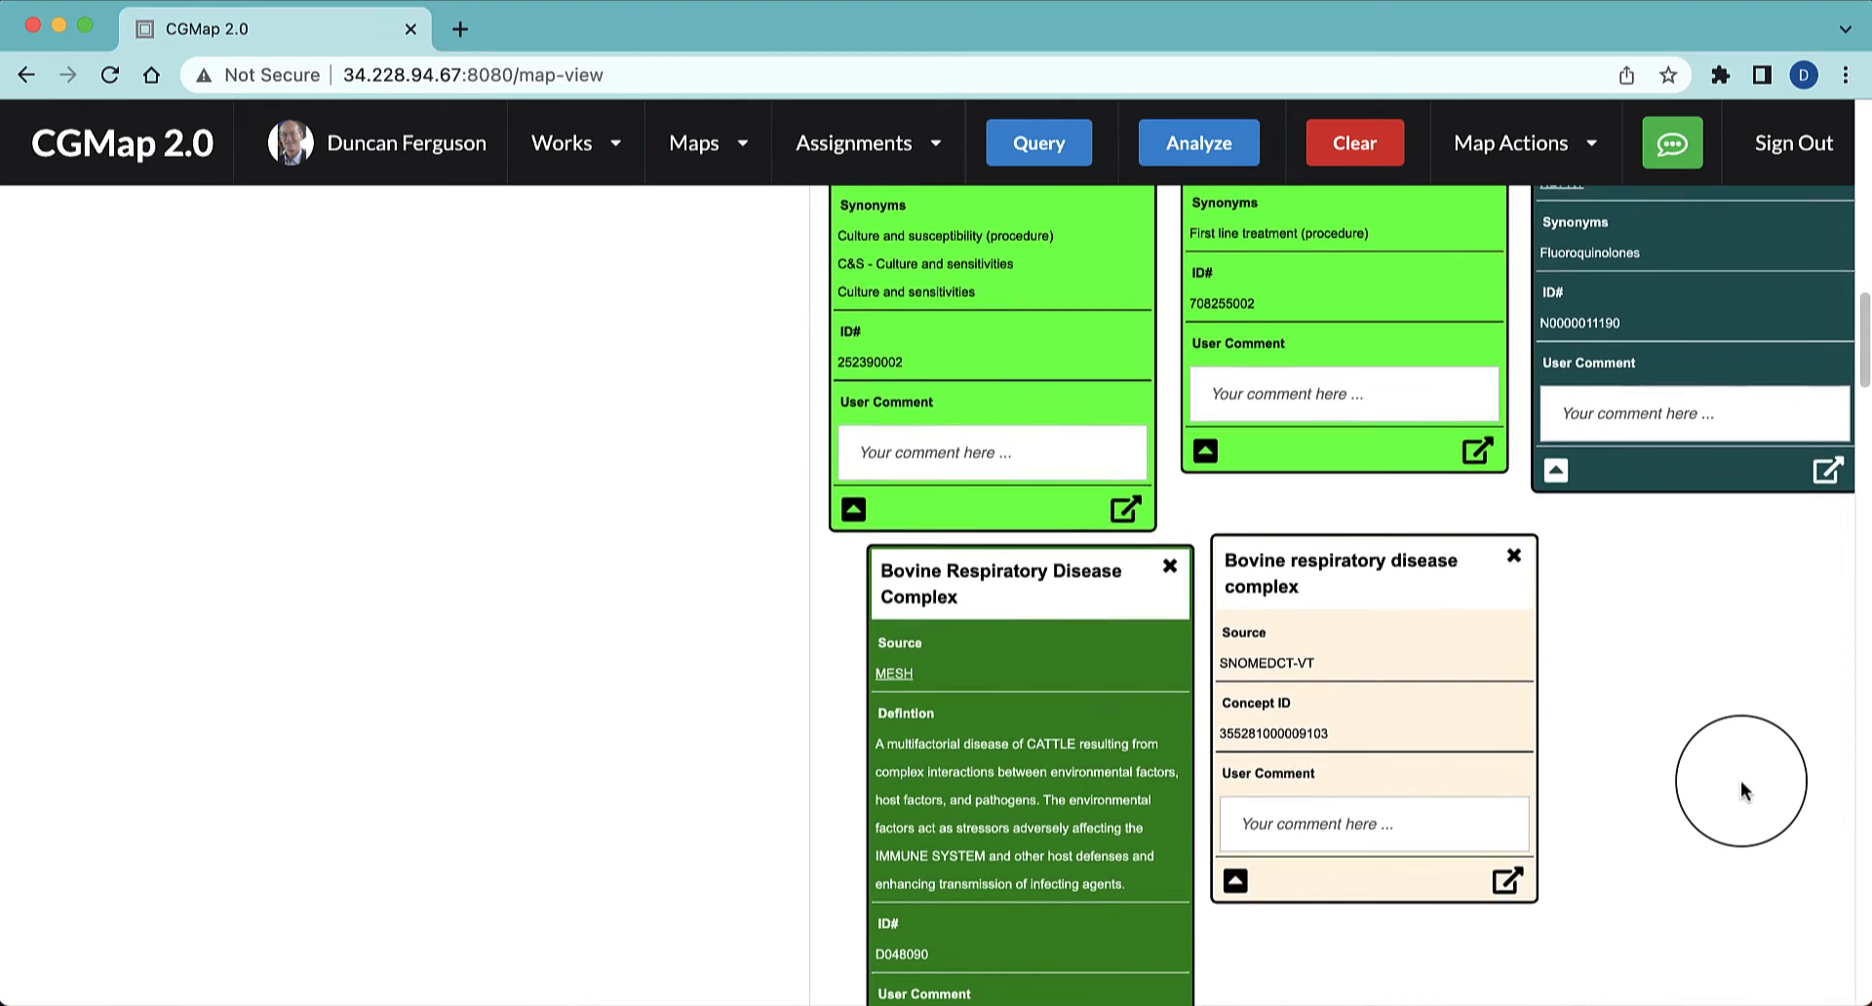
{"action": "scroll", "coordinate": [1740, 779], "scroll_direction": "up", "scroll_amount": 5}
{"action": "scroll", "coordinate": [1741, 781], "scroll_direction": "up", "scroll_amount": 6}
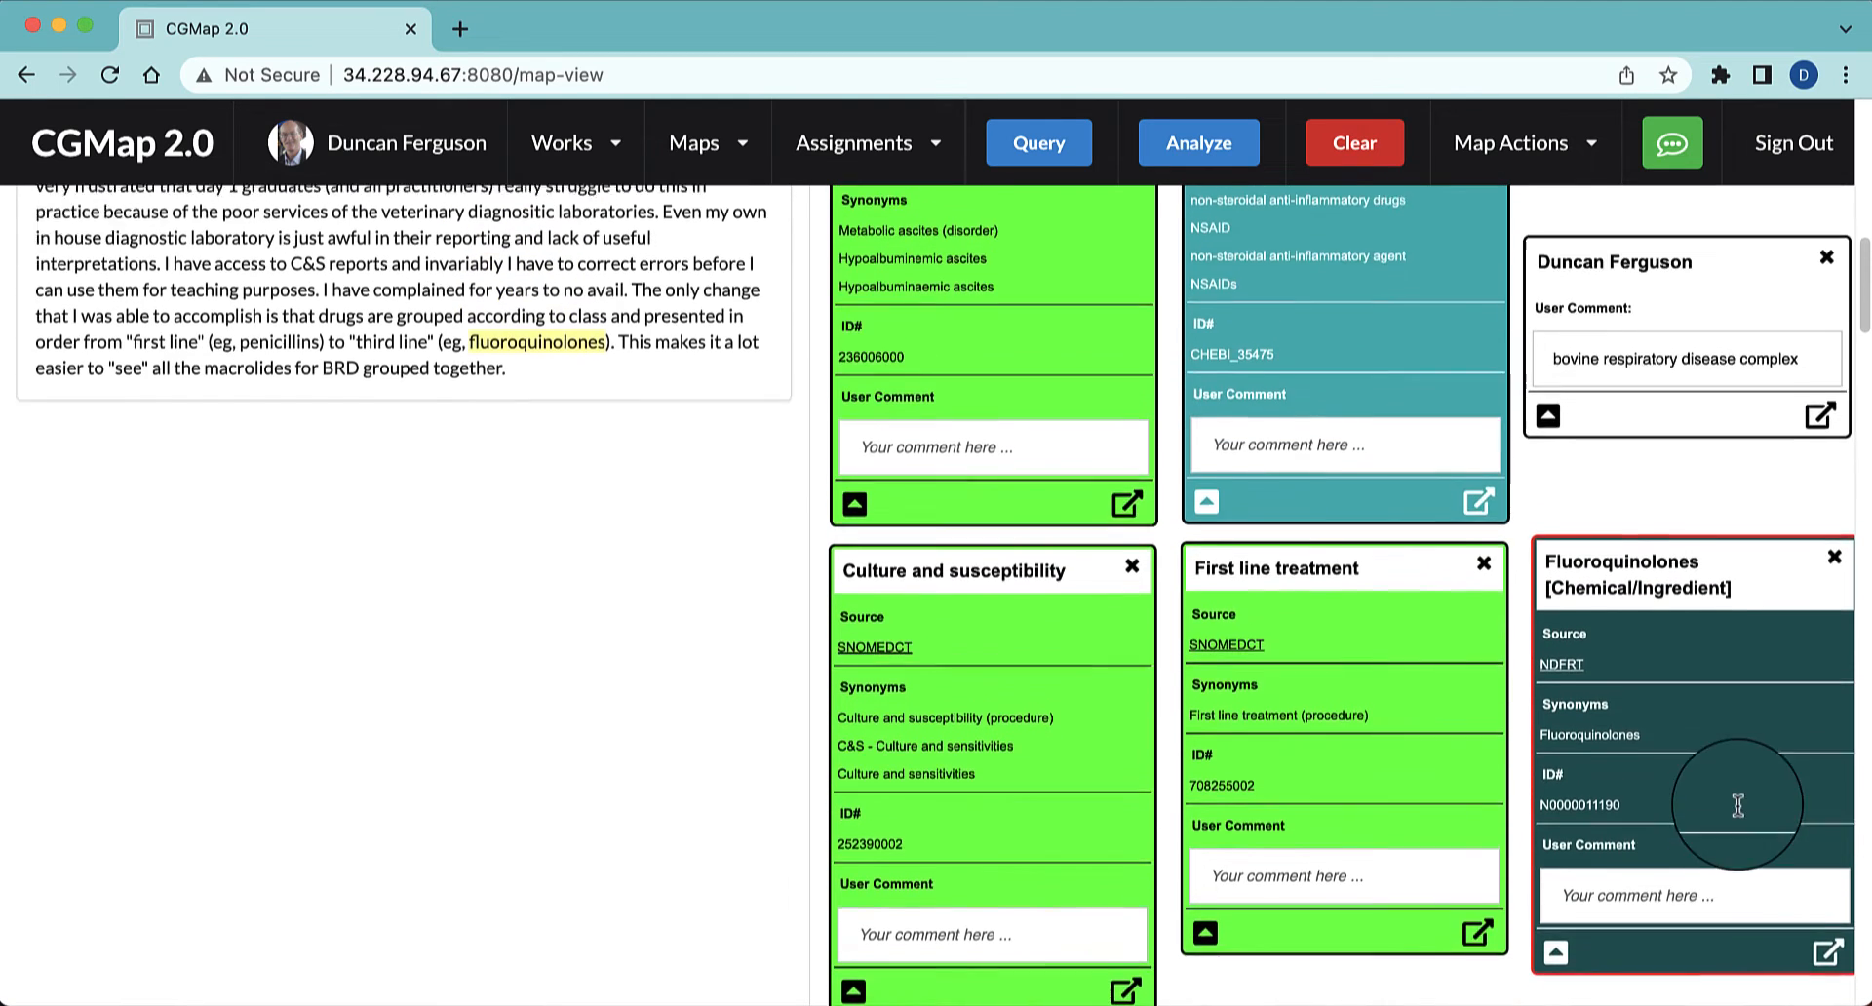
{"action": "scroll", "coordinate": [1735, 804], "scroll_direction": "up", "scroll_amount": 1}
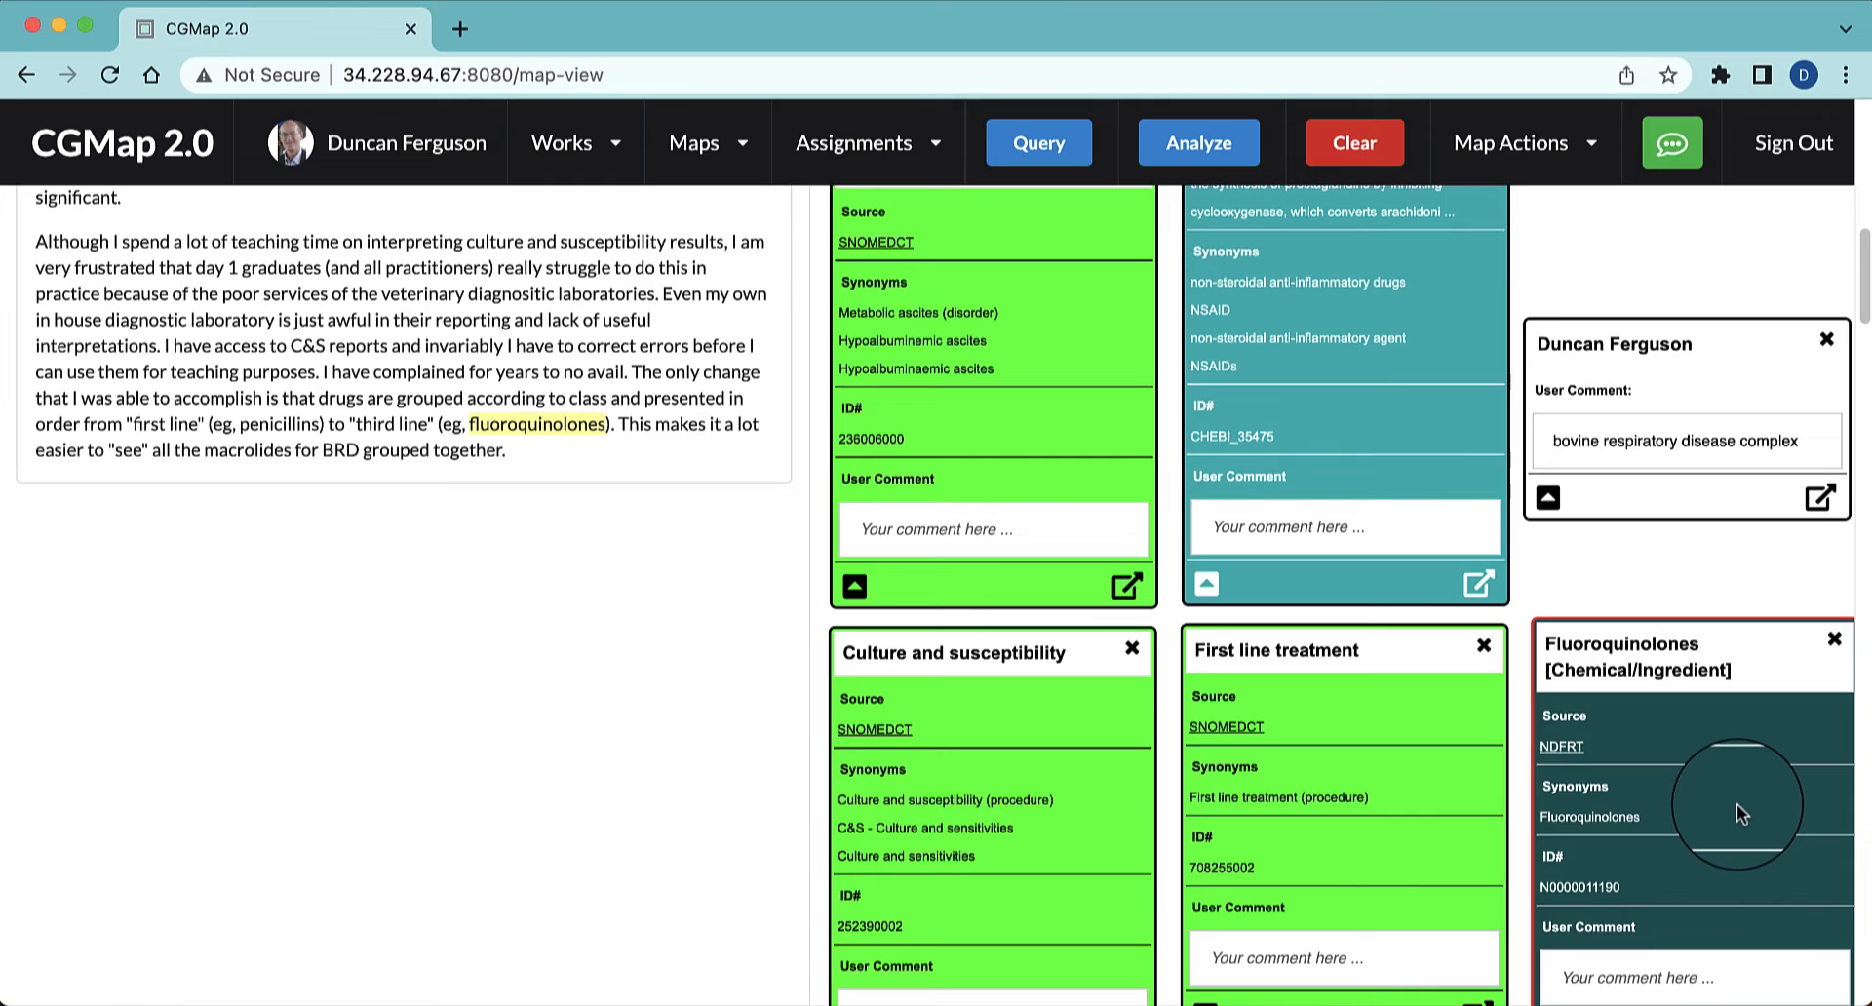
{"action": "scroll", "coordinate": [1735, 803], "scroll_direction": "down", "scroll_amount": 6}
{"action": "scroll", "coordinate": [1735, 803], "scroll_direction": "up", "scroll_amount": 1}
{"action": "scroll", "coordinate": [1735, 803], "scroll_direction": "up", "scroll_amount": 15}
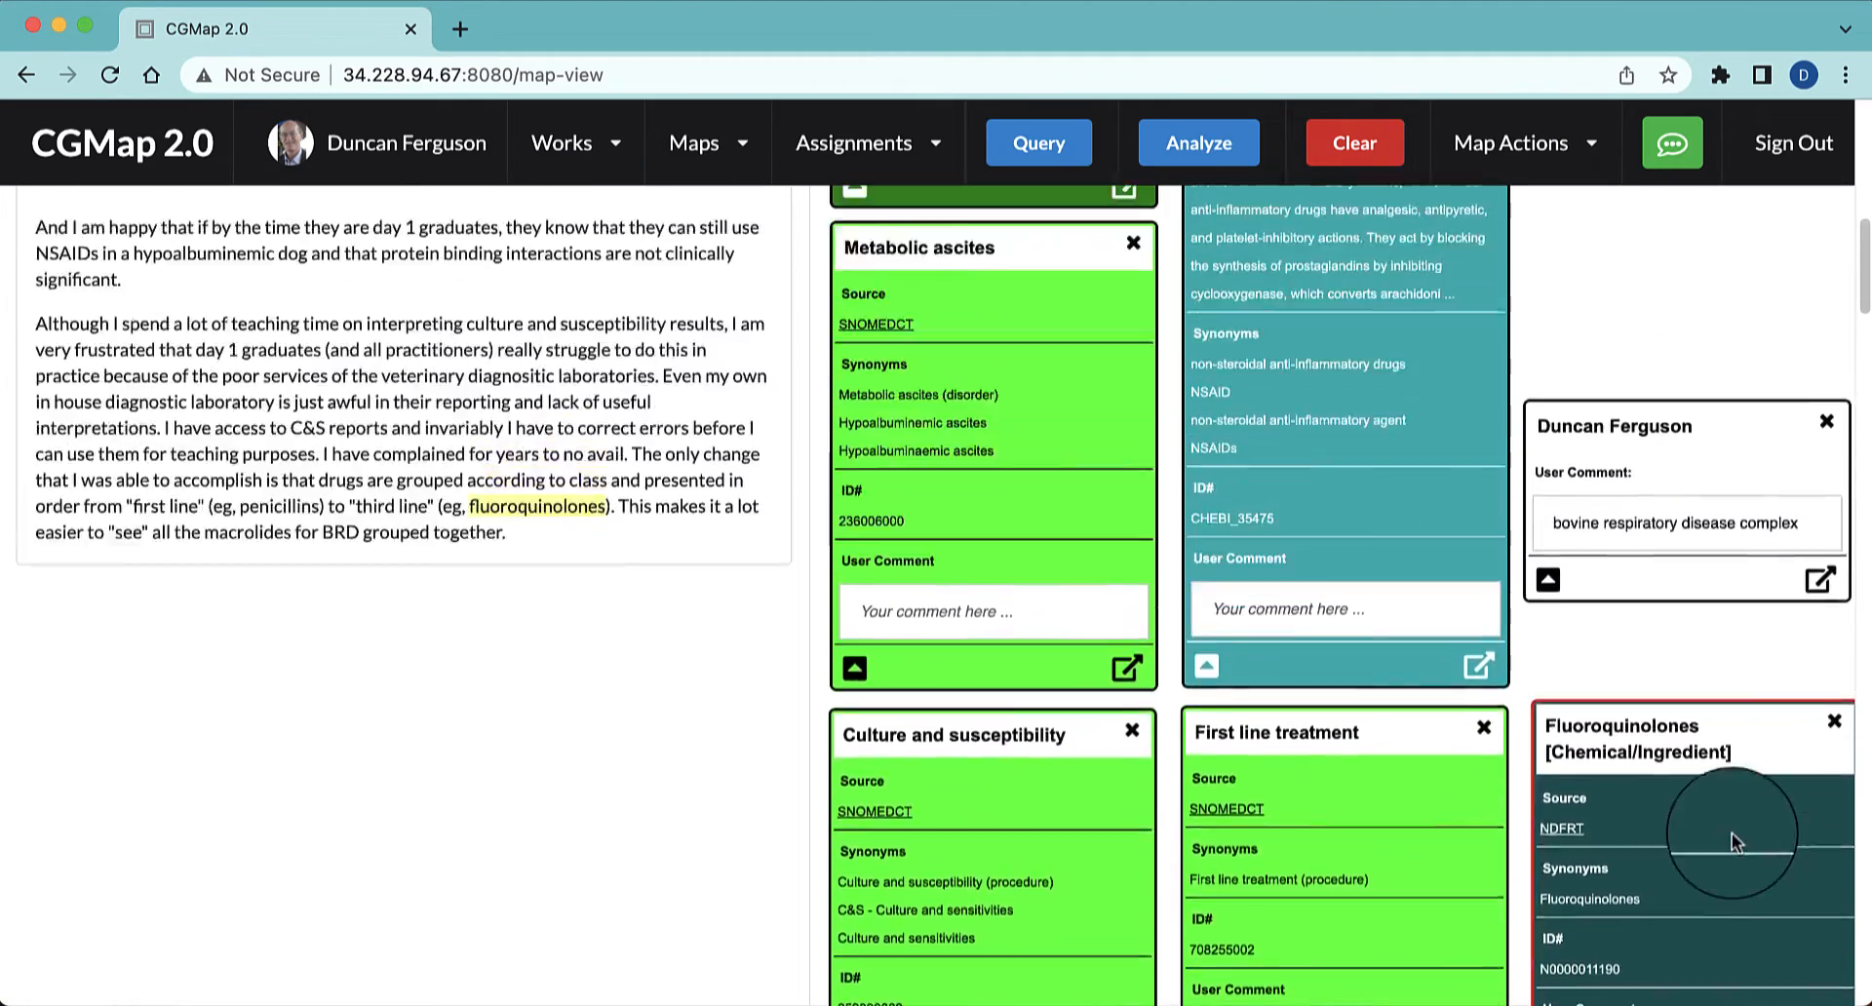
{"action": "scroll", "coordinate": [1721, 875], "scroll_direction": "up", "scroll_amount": 7}
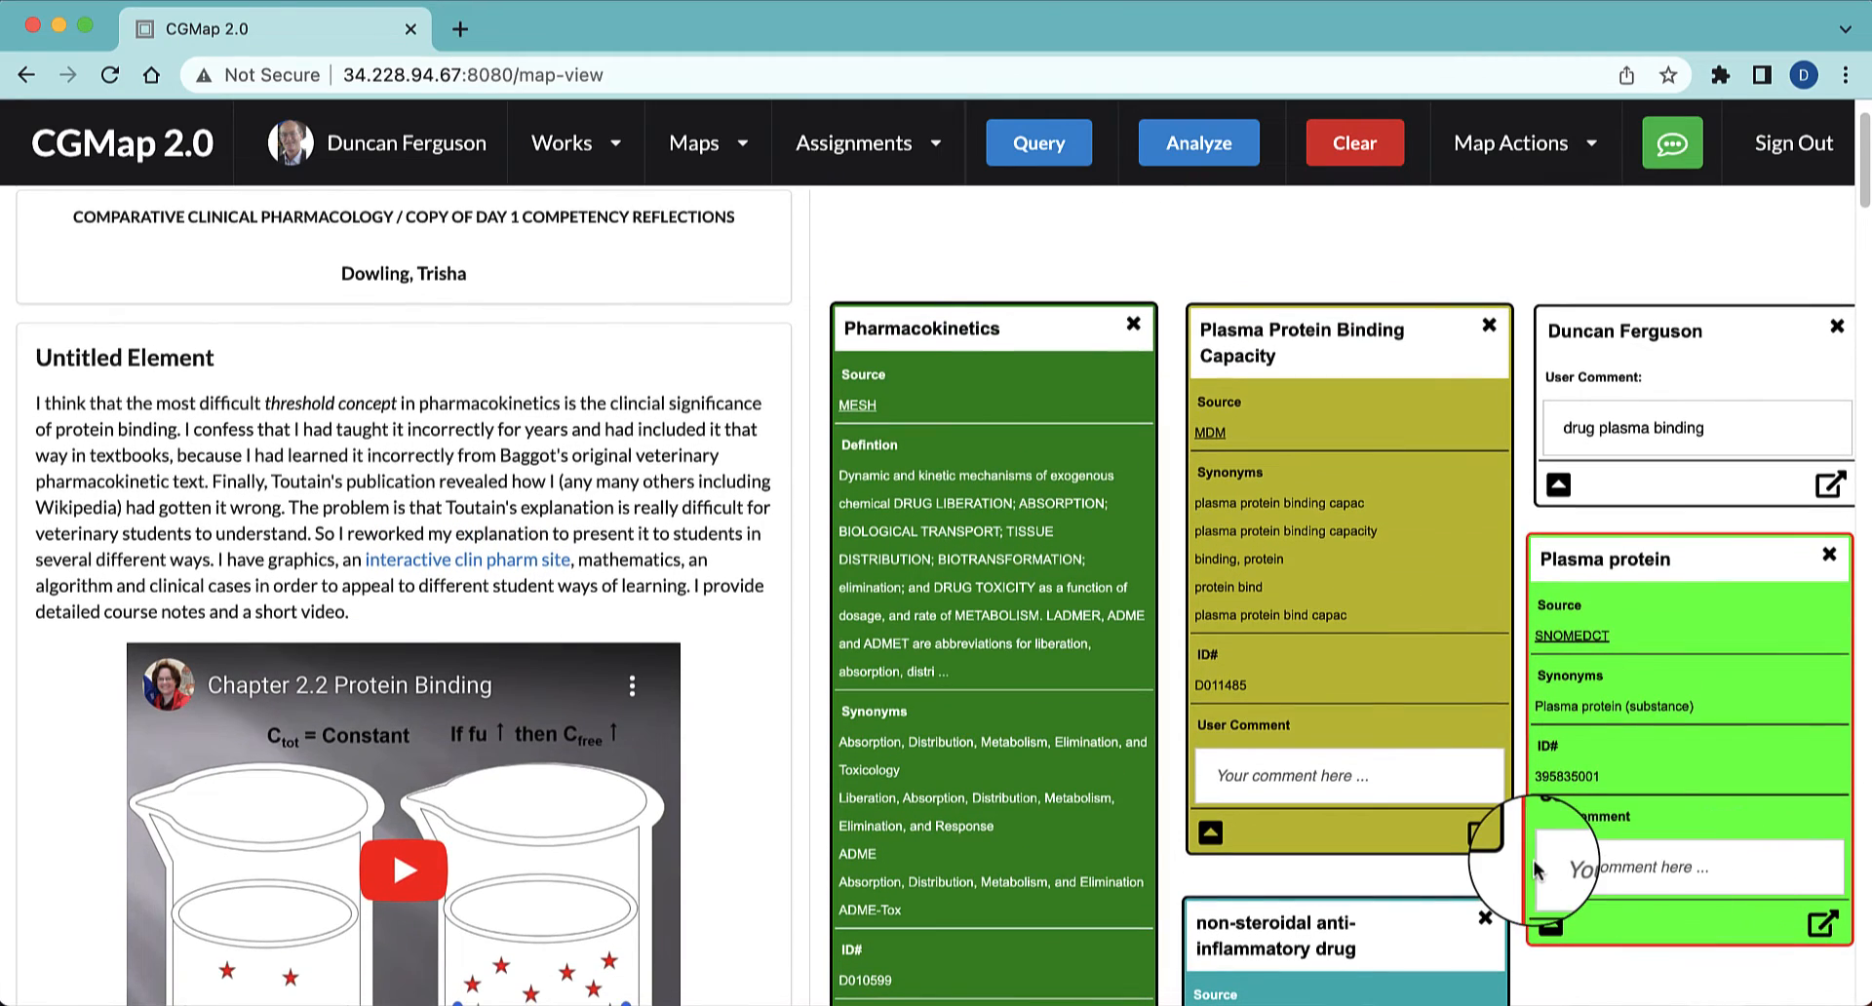
Collapse the Pharmacokinetics, Plasma Protein Binding Capacity and Plasma protein nodes and the "drug plasma binding" comment node
{"action": "scroll", "coordinate": [1540, 867], "scroll_direction": "down", "scroll_amount": 5}
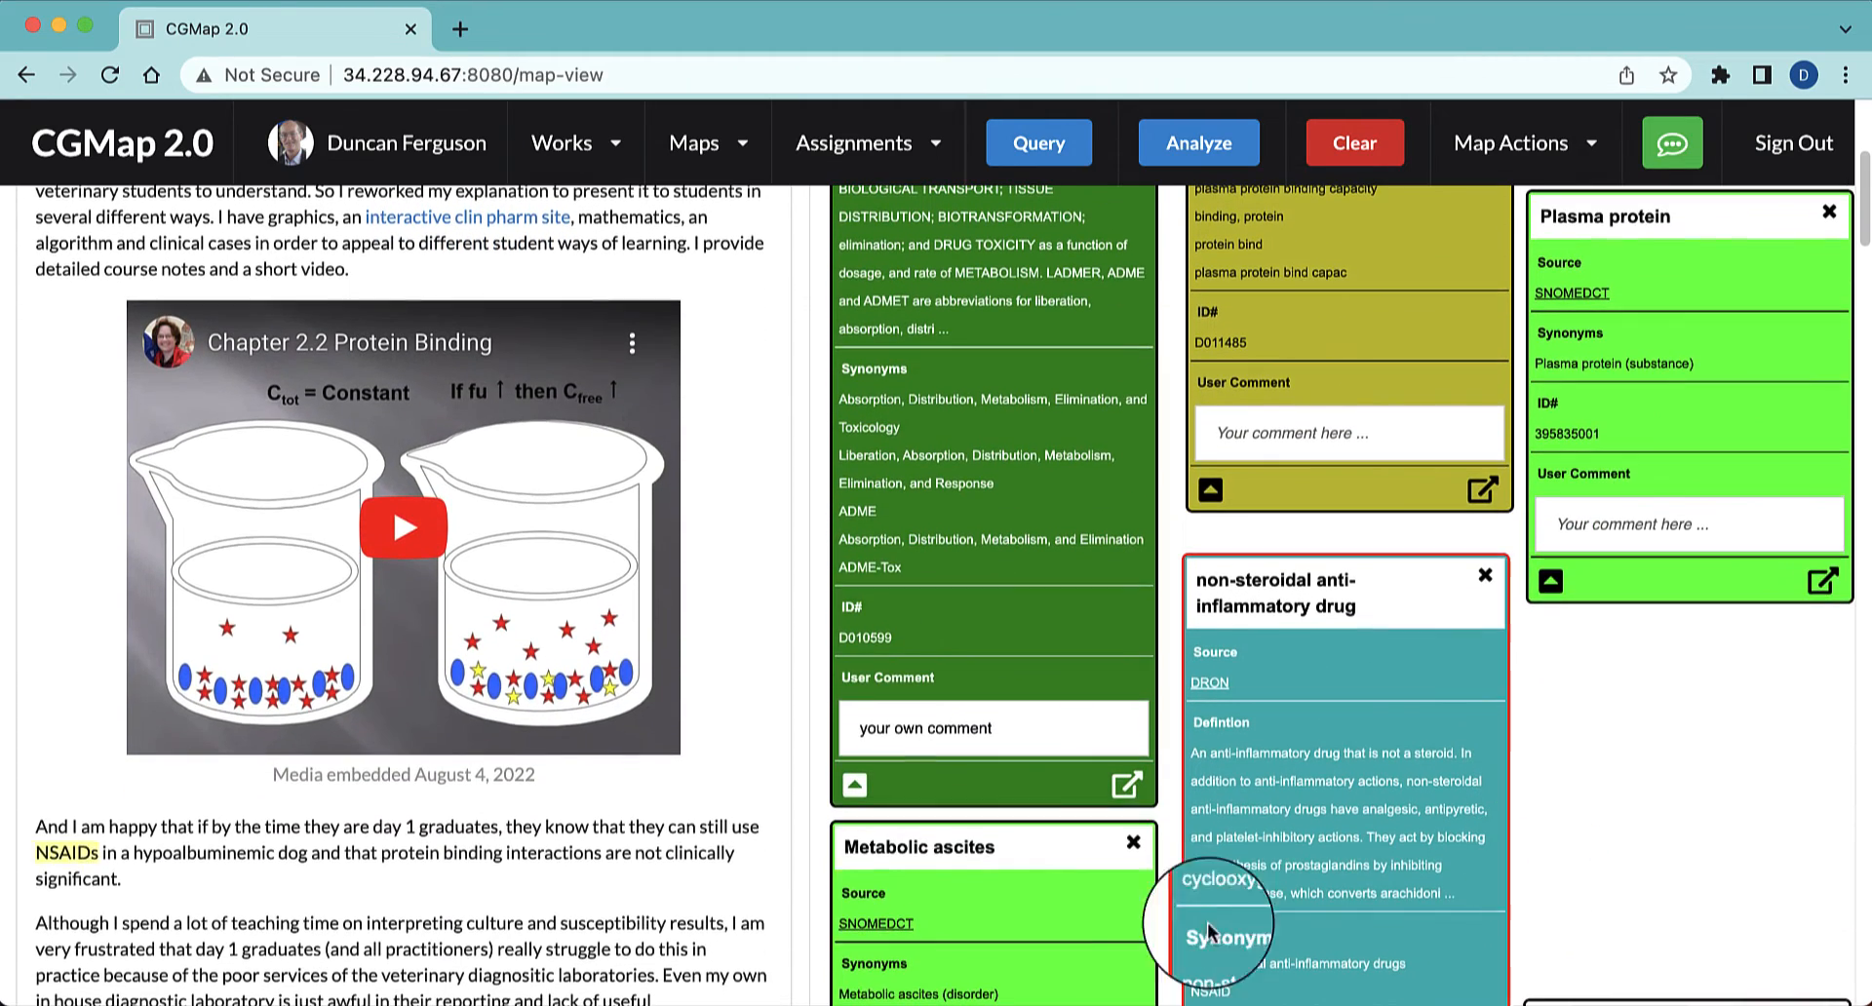
{"action": "left_click", "coordinate": [854, 784]}
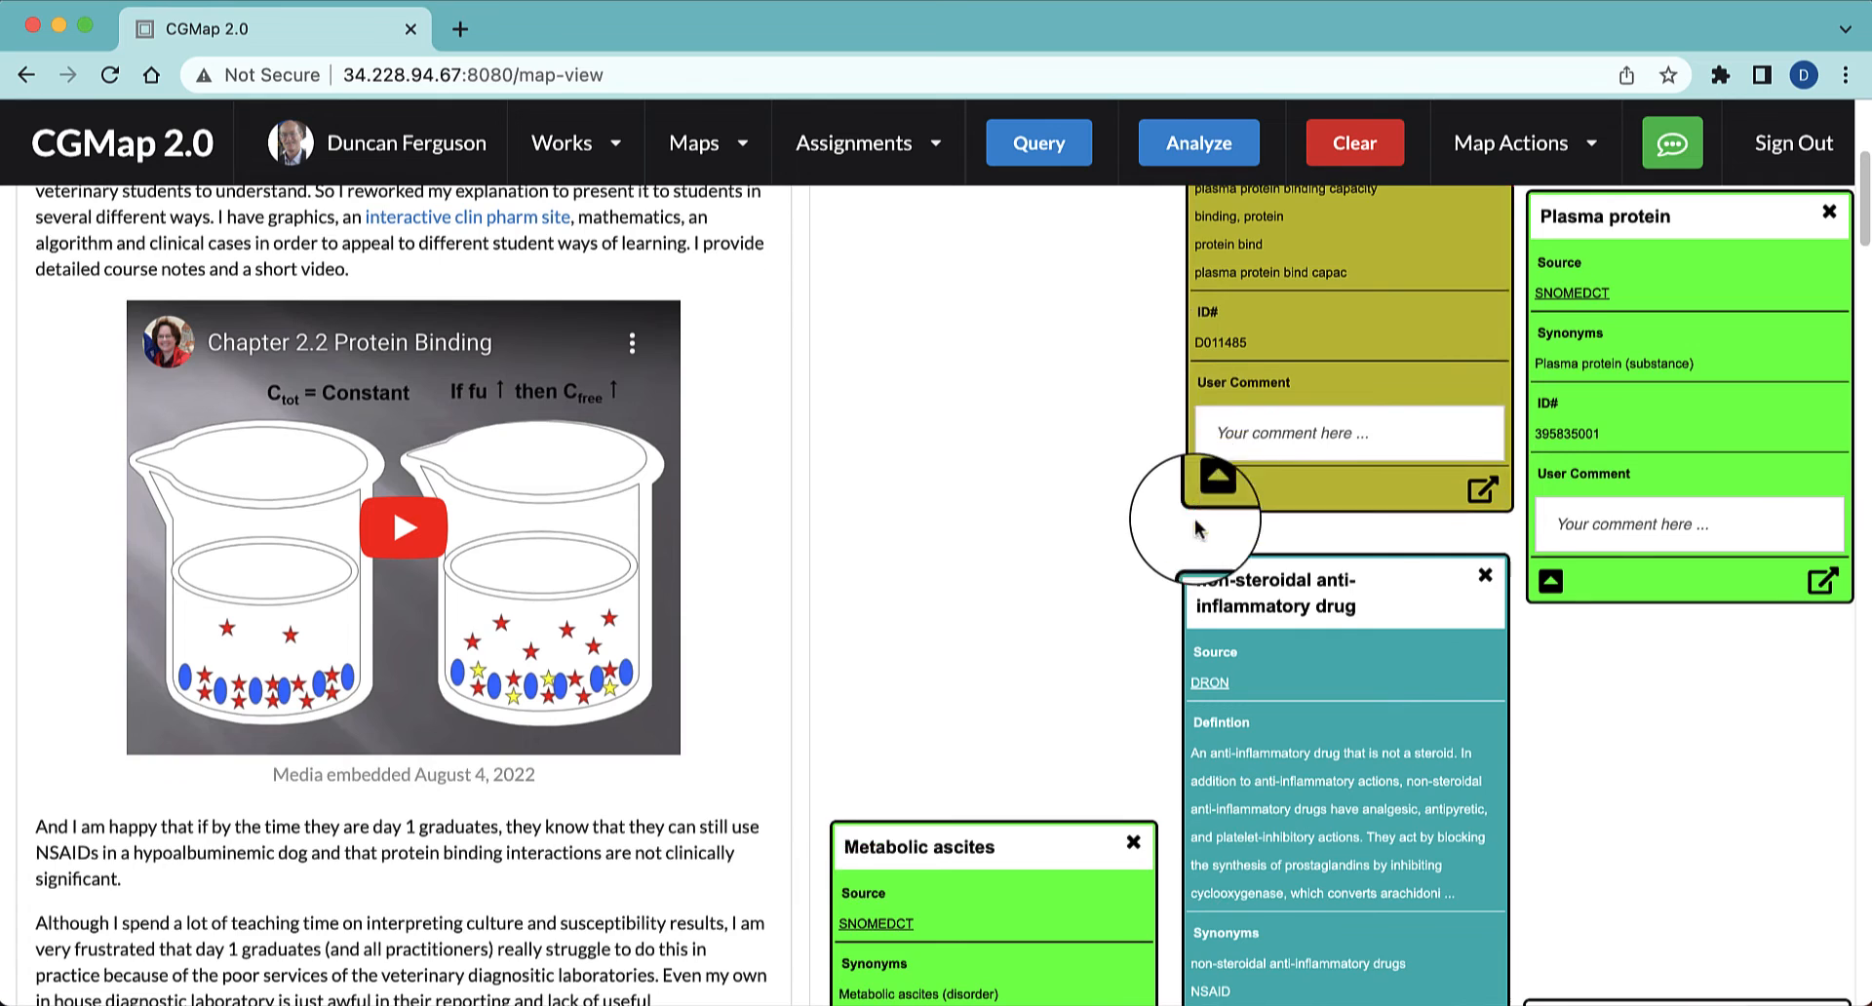
{"action": "scroll", "coordinate": [1197, 526], "scroll_direction": "up", "scroll_amount": 3}
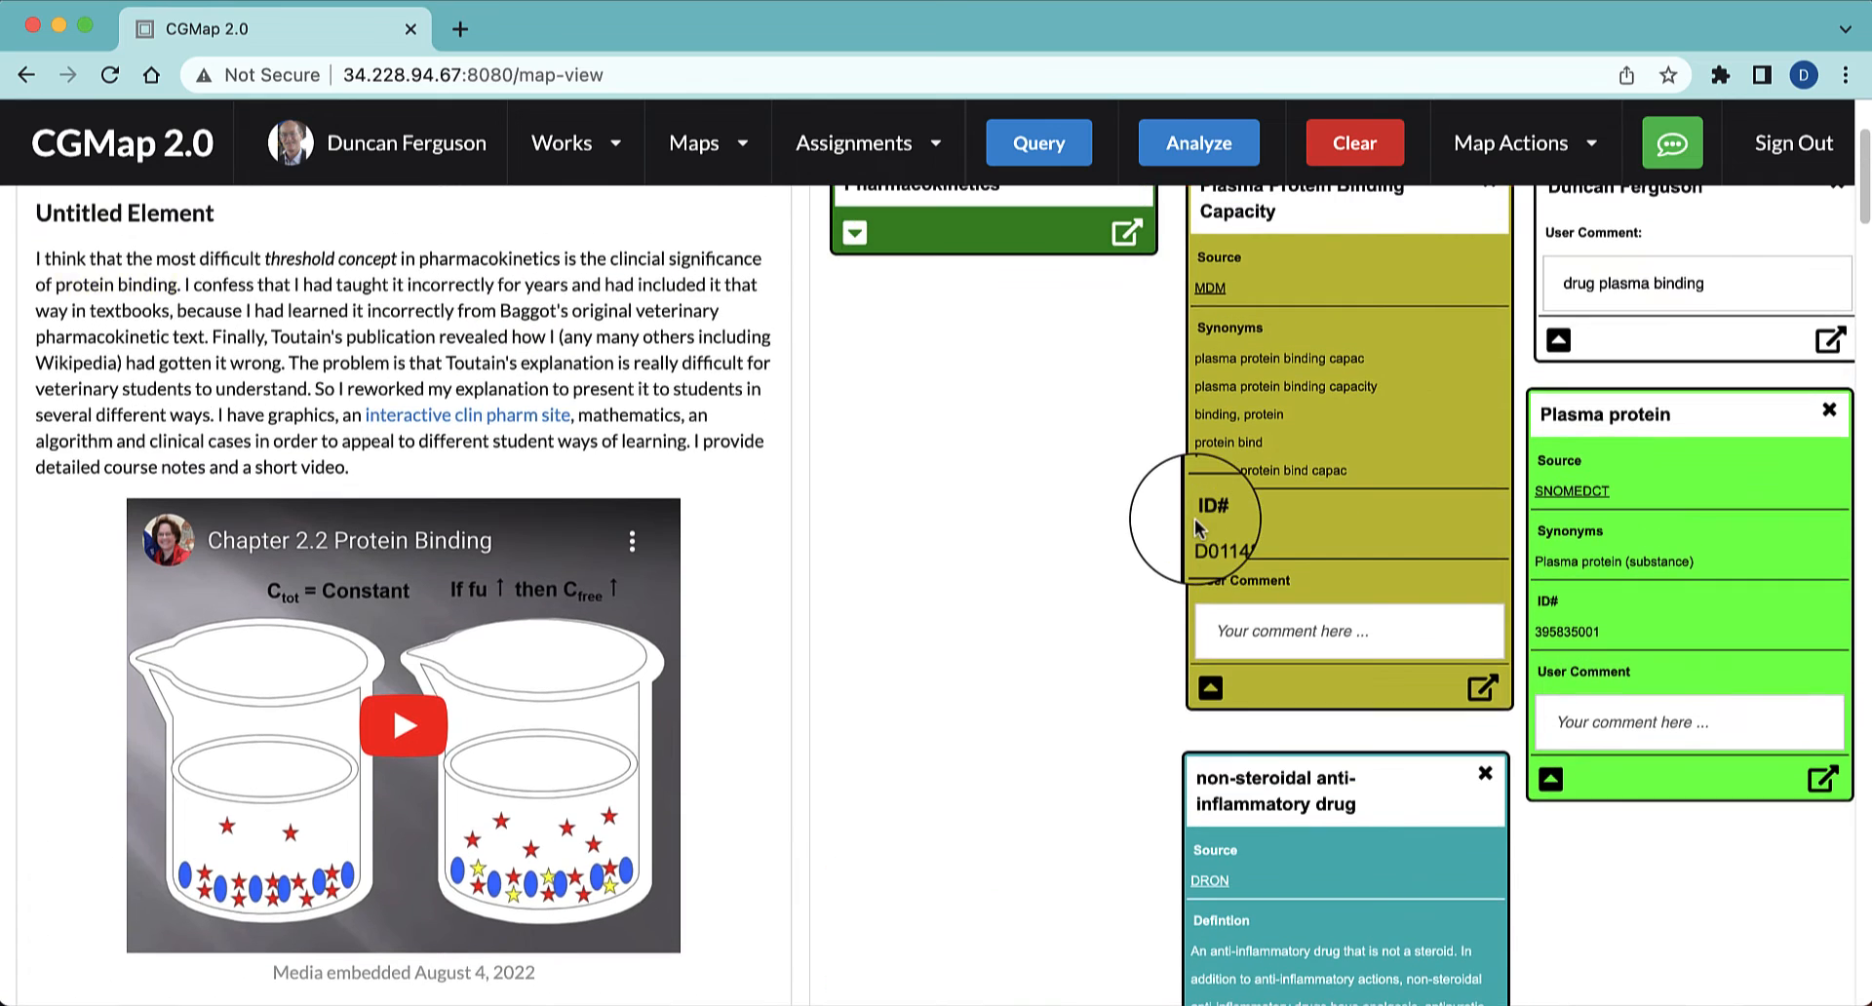
{"action": "left_click", "coordinate": [1210, 687]}
{"action": "left_click", "coordinate": [1550, 779]}
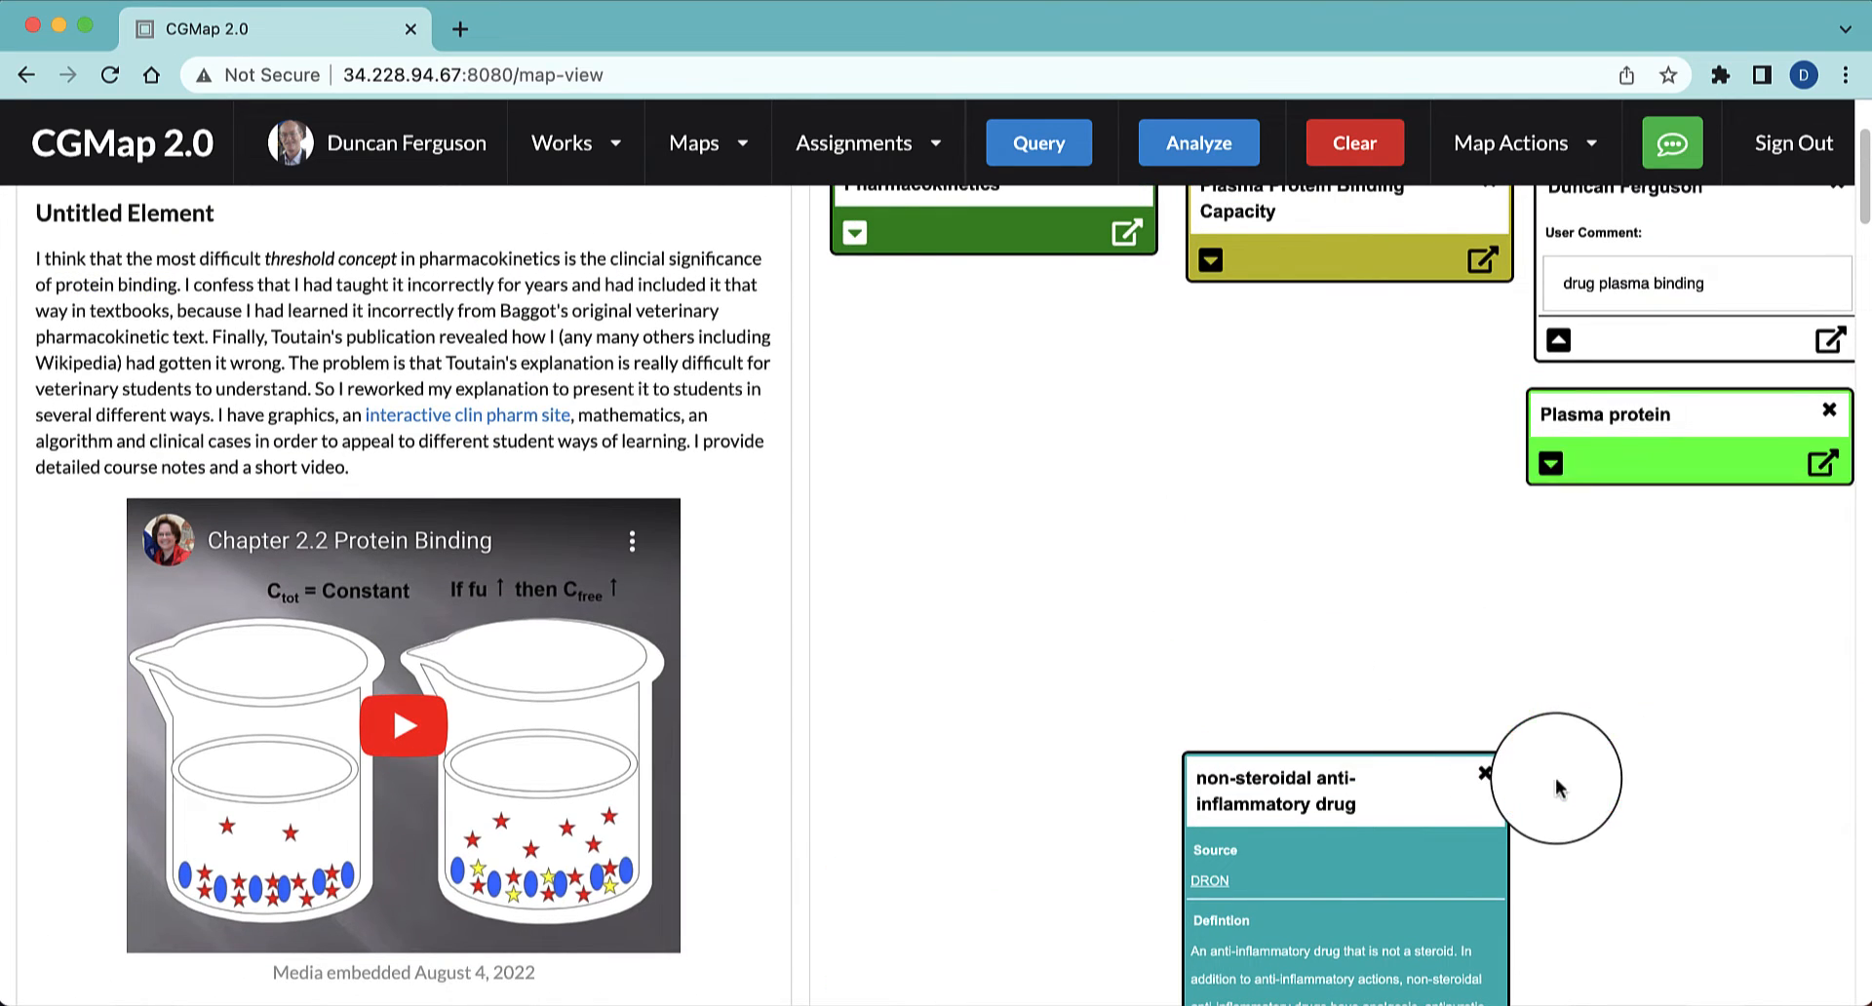
{"action": "left_click", "coordinate": [1558, 339]}
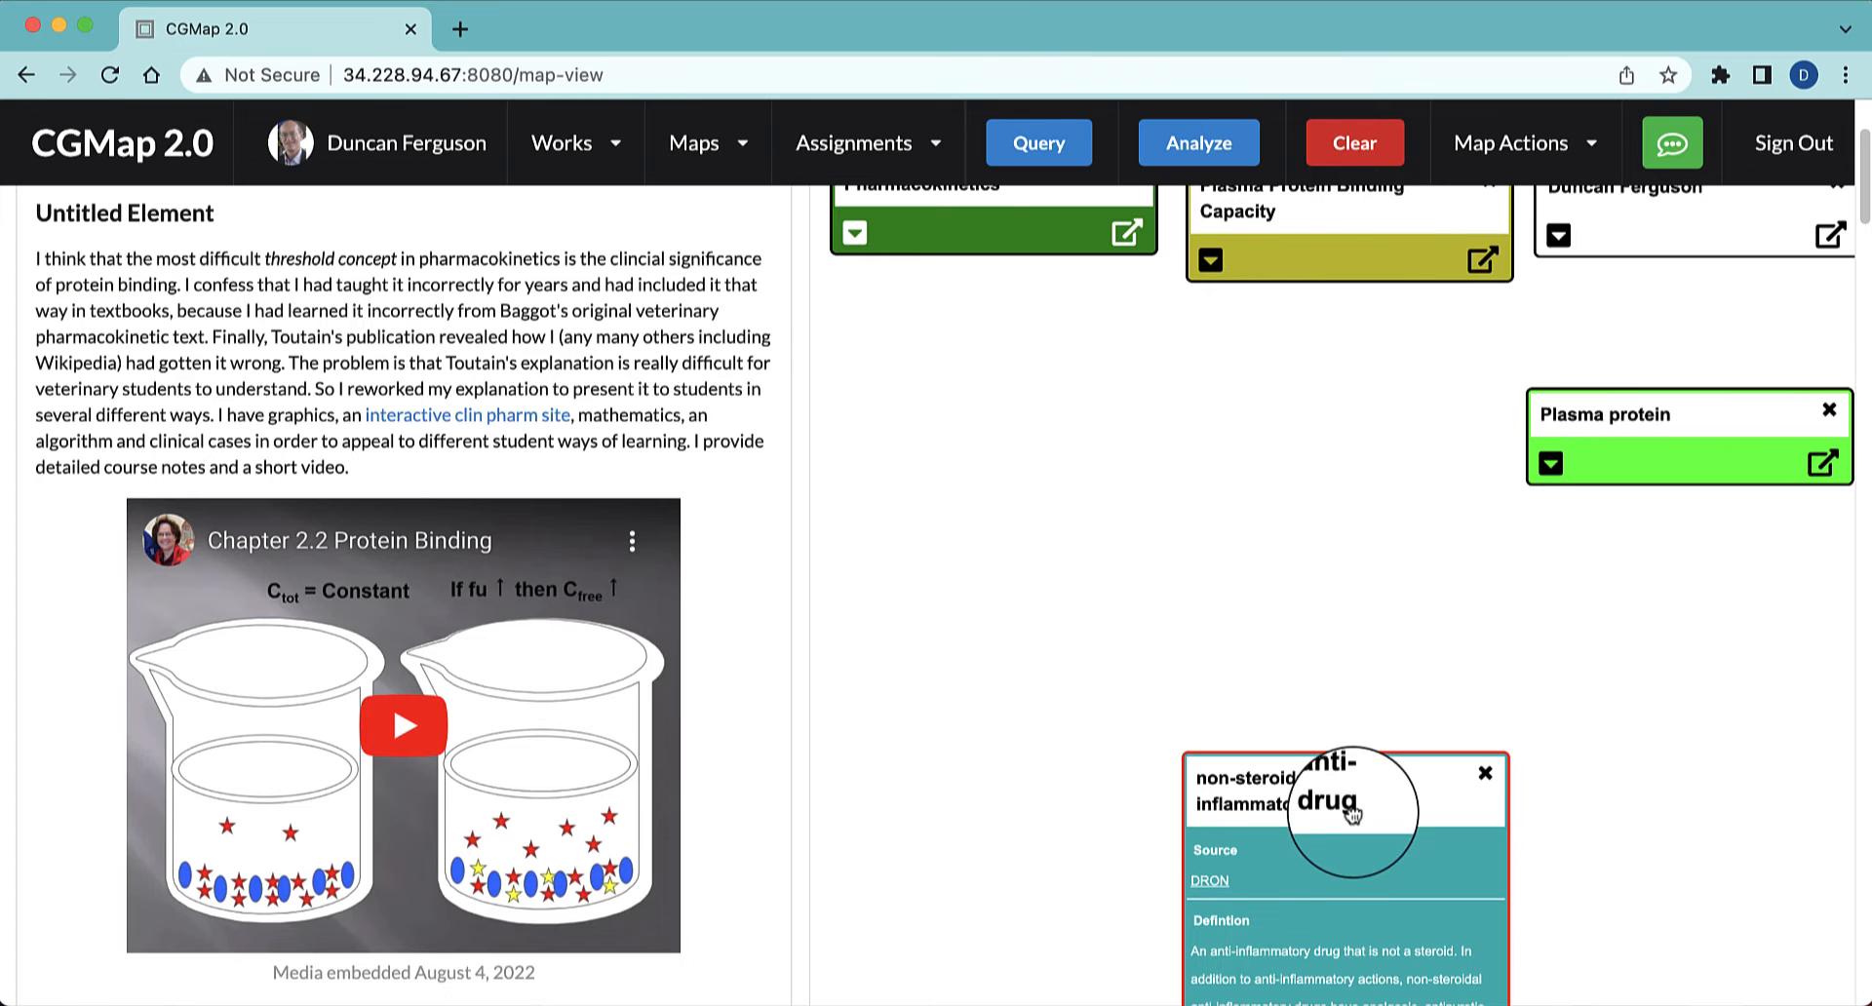
Move the non-steroidal anti-inflammatory drug node directly beneath Plasma Protein Binding Capacity and collapse it
{"action": "left_click_drag", "start_coordinate": [1350, 788], "coordinate": [1355, 331]}
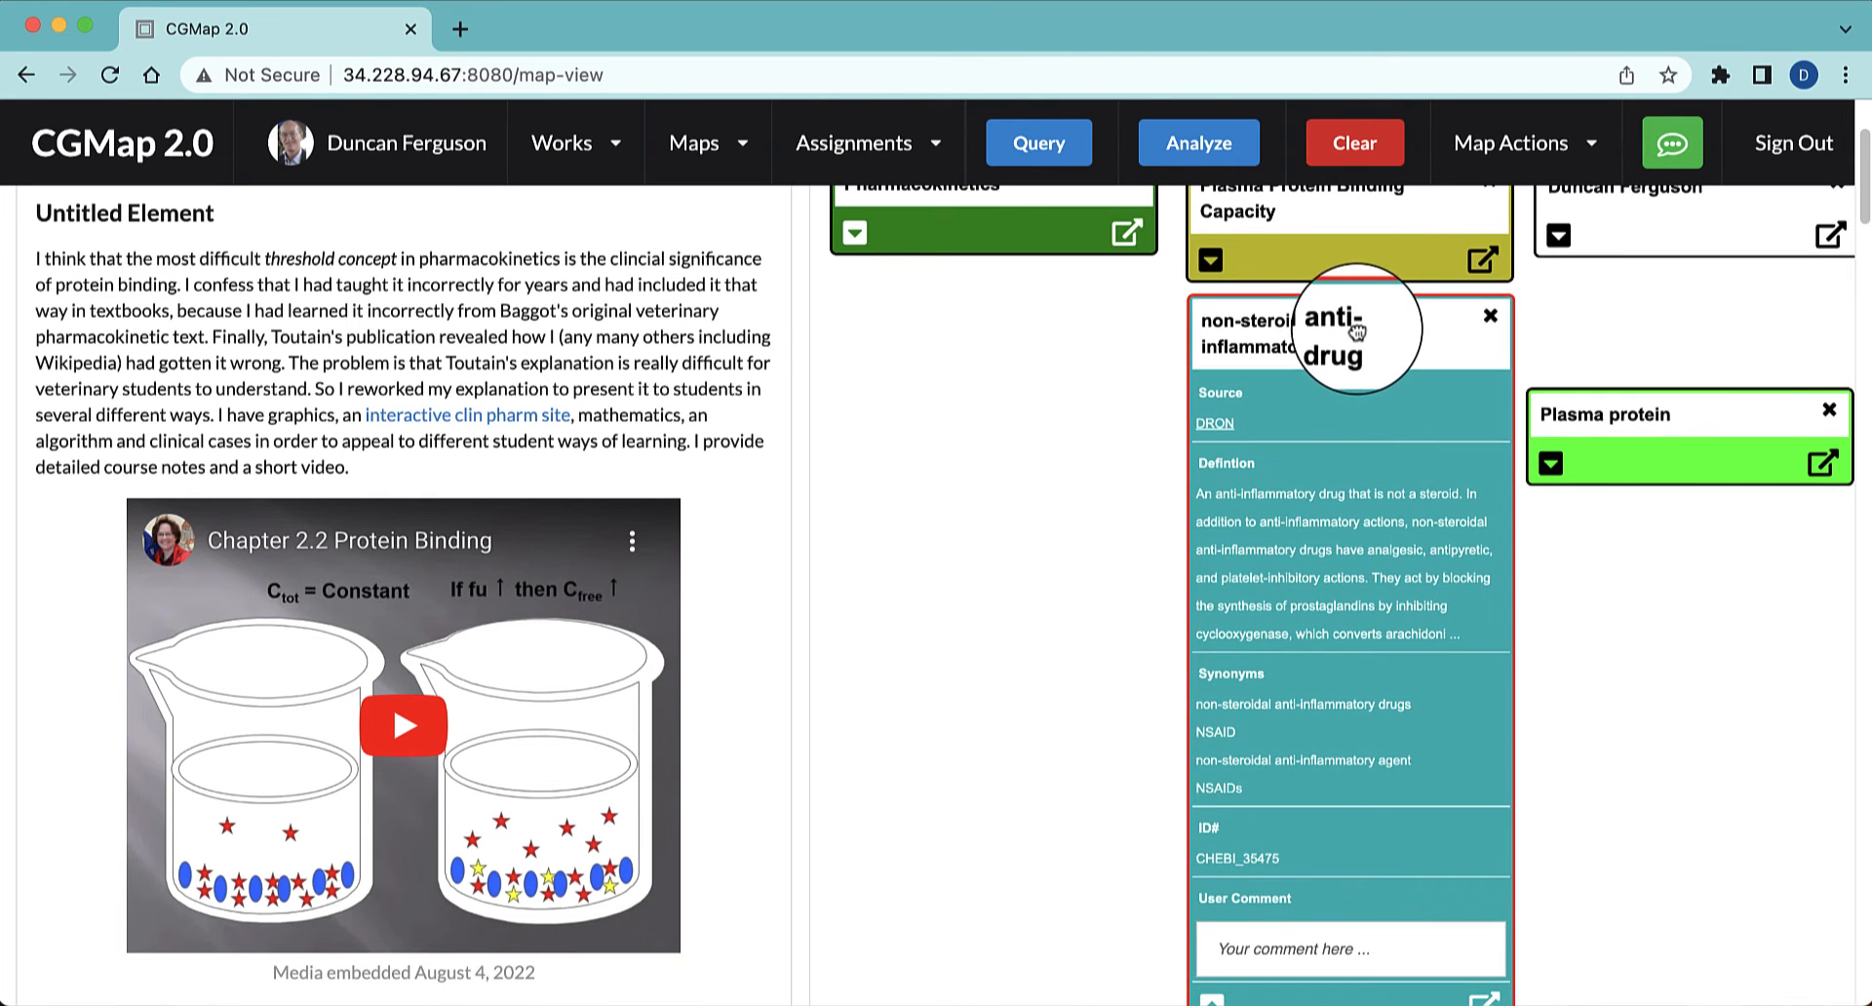
{"action": "scroll", "coordinate": [1664, 607], "scroll_direction": "down", "scroll_amount": 5}
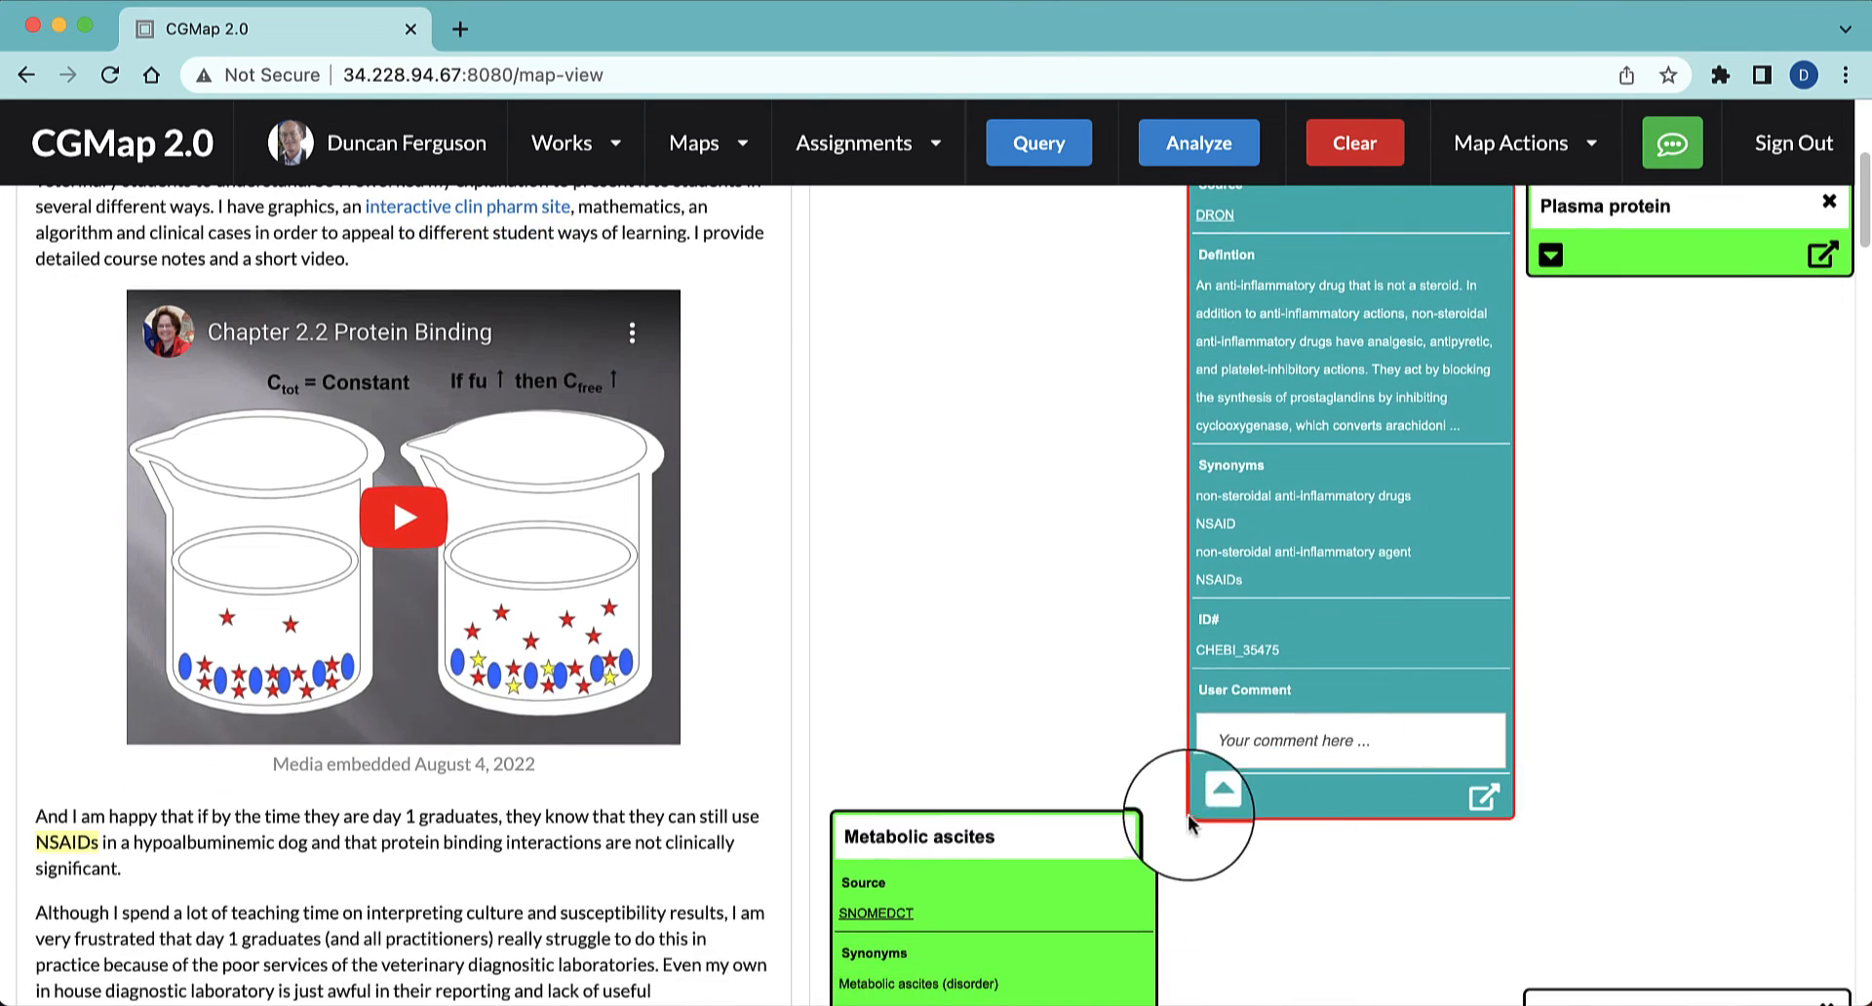
{"action": "left_click", "coordinate": [1214, 792]}
Move Metabolic ascites up under Pharmacokinetics and line up the collapsed Culture and susceptibility, First line treatment and Fluoroquinolones nodes in a row
{"action": "left_click_drag", "start_coordinate": [1015, 835], "coordinate": [1021, 168]}
{"action": "left_click_drag", "start_coordinate": [1022, 168], "coordinate": [1041, 195]}
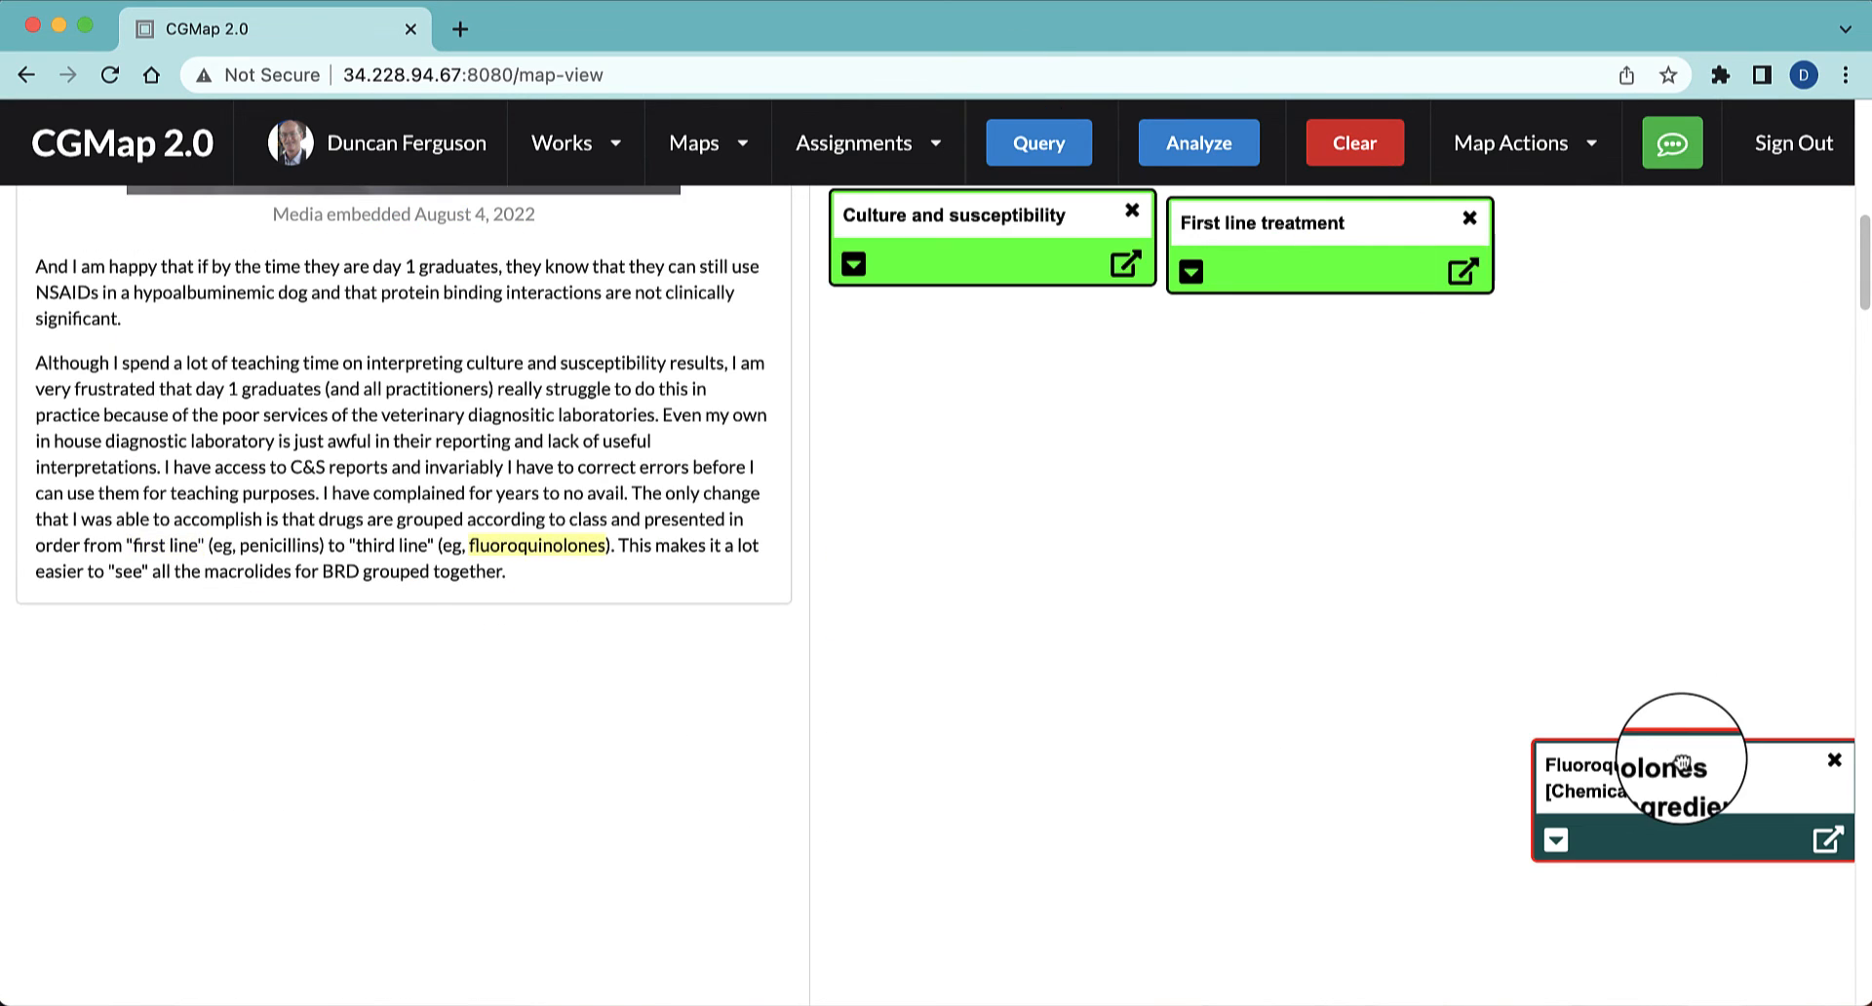
{"action": "left_click_drag", "start_coordinate": [1681, 763], "coordinate": [1666, 232]}
Move the collapsed MESH and SNOMEDCT-VT bovine respiratory disease complex nodes up beneath the Culture and susceptibility and First line treatment nodes
{"action": "scroll", "coordinate": [1535, 404], "scroll_direction": "down", "scroll_amount": 1}
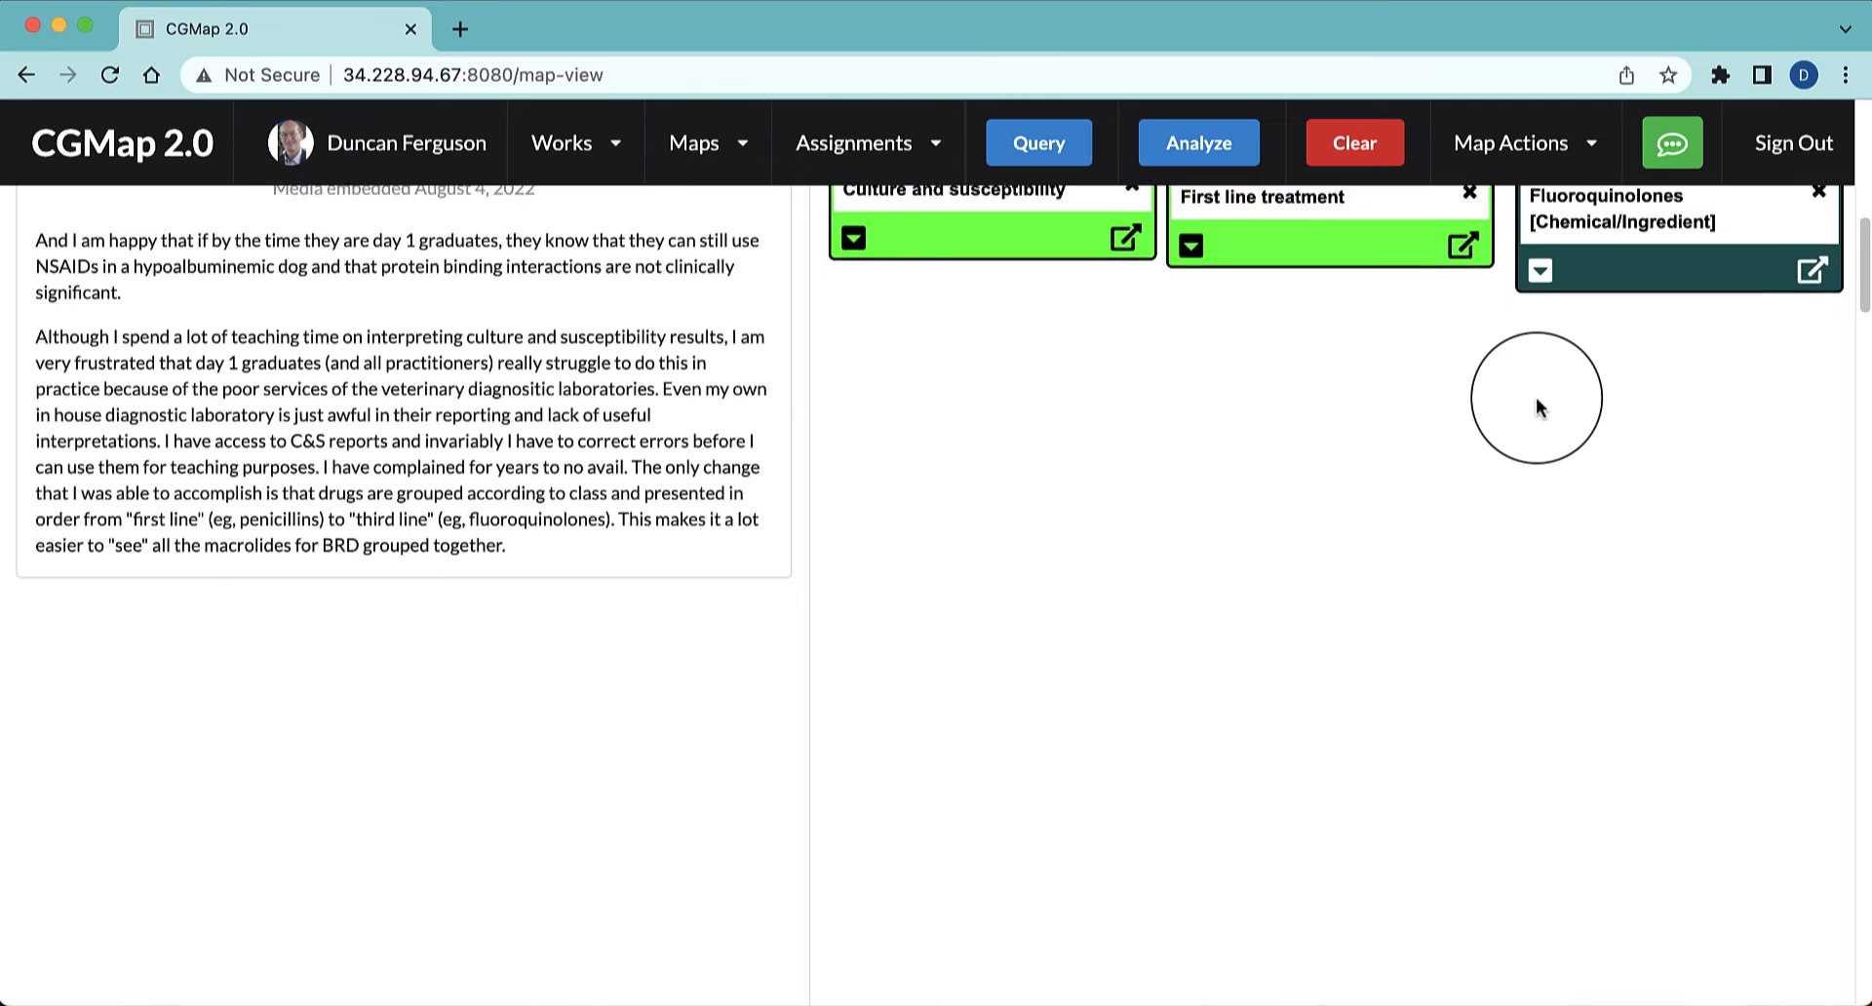
{"action": "scroll", "coordinate": [1536, 390], "scroll_direction": "down", "scroll_amount": 10}
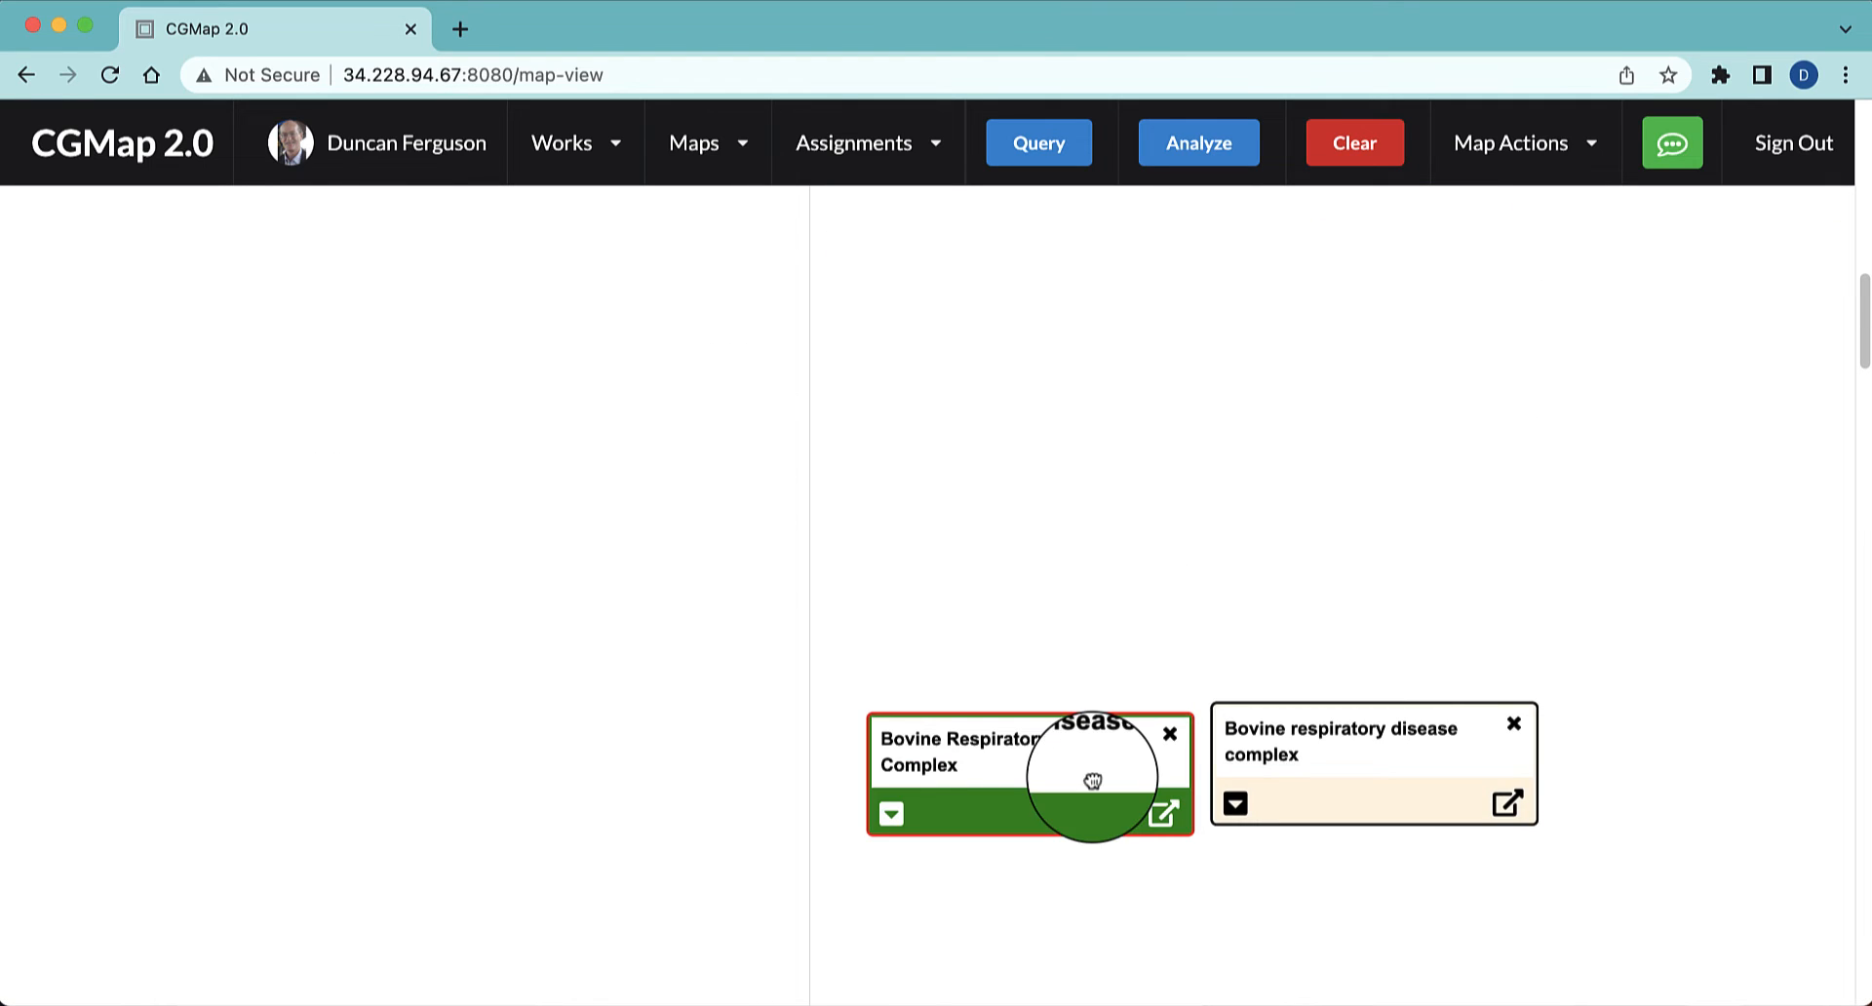
{"action": "left_click_drag", "start_coordinate": [1092, 780], "coordinate": [1065, 259]}
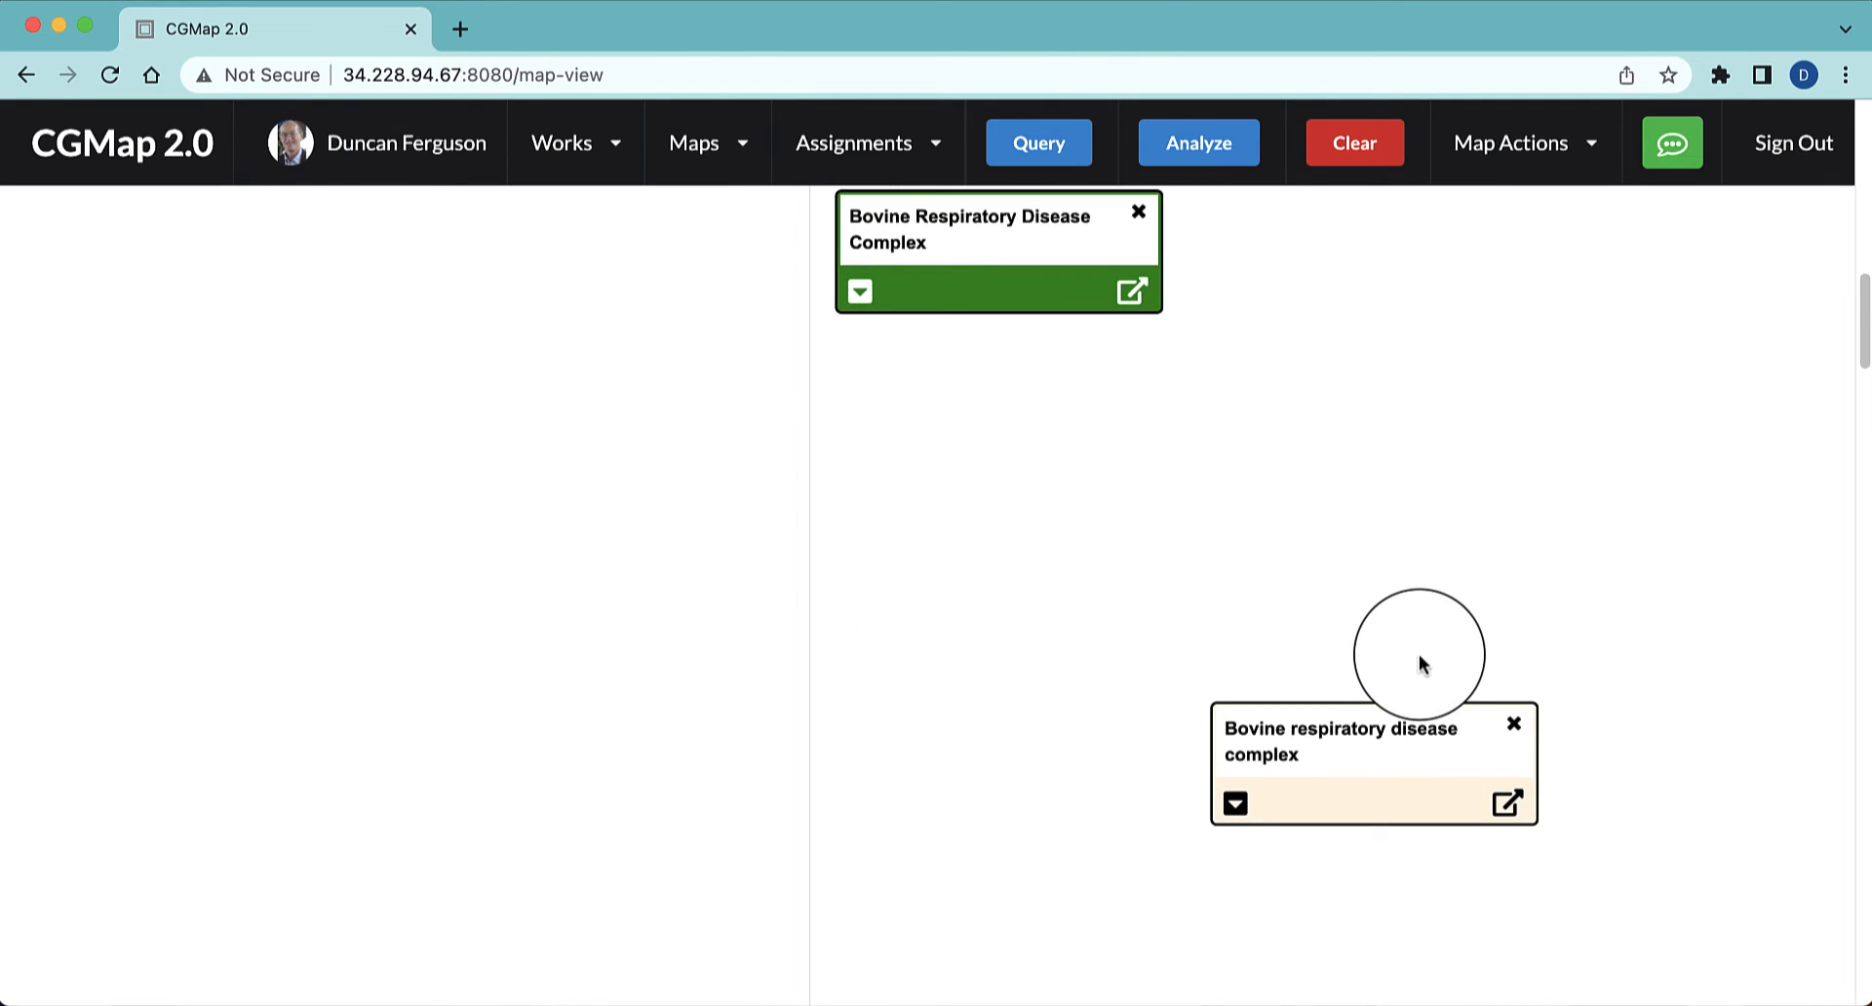
{"action": "left_click_drag", "start_coordinate": [1424, 723], "coordinate": [1388, 214]}
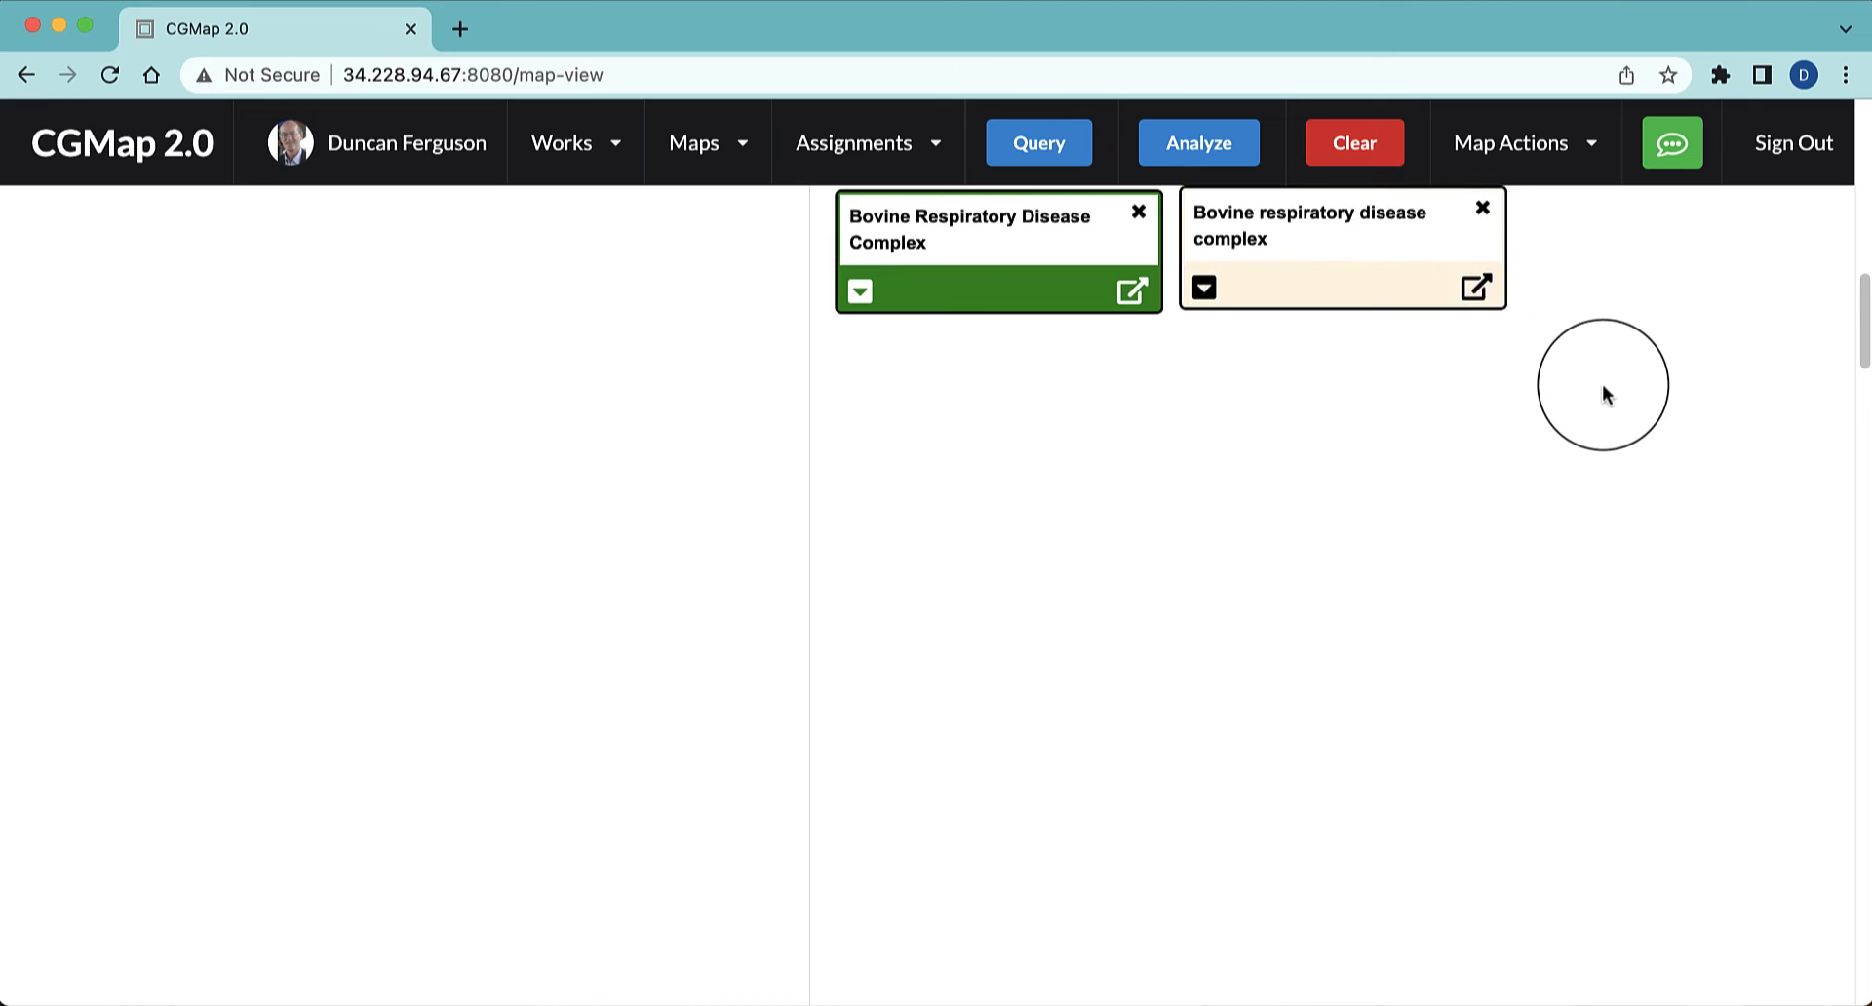
{"action": "scroll", "coordinate": [1600, 384], "scroll_direction": "up", "scroll_amount": 5}
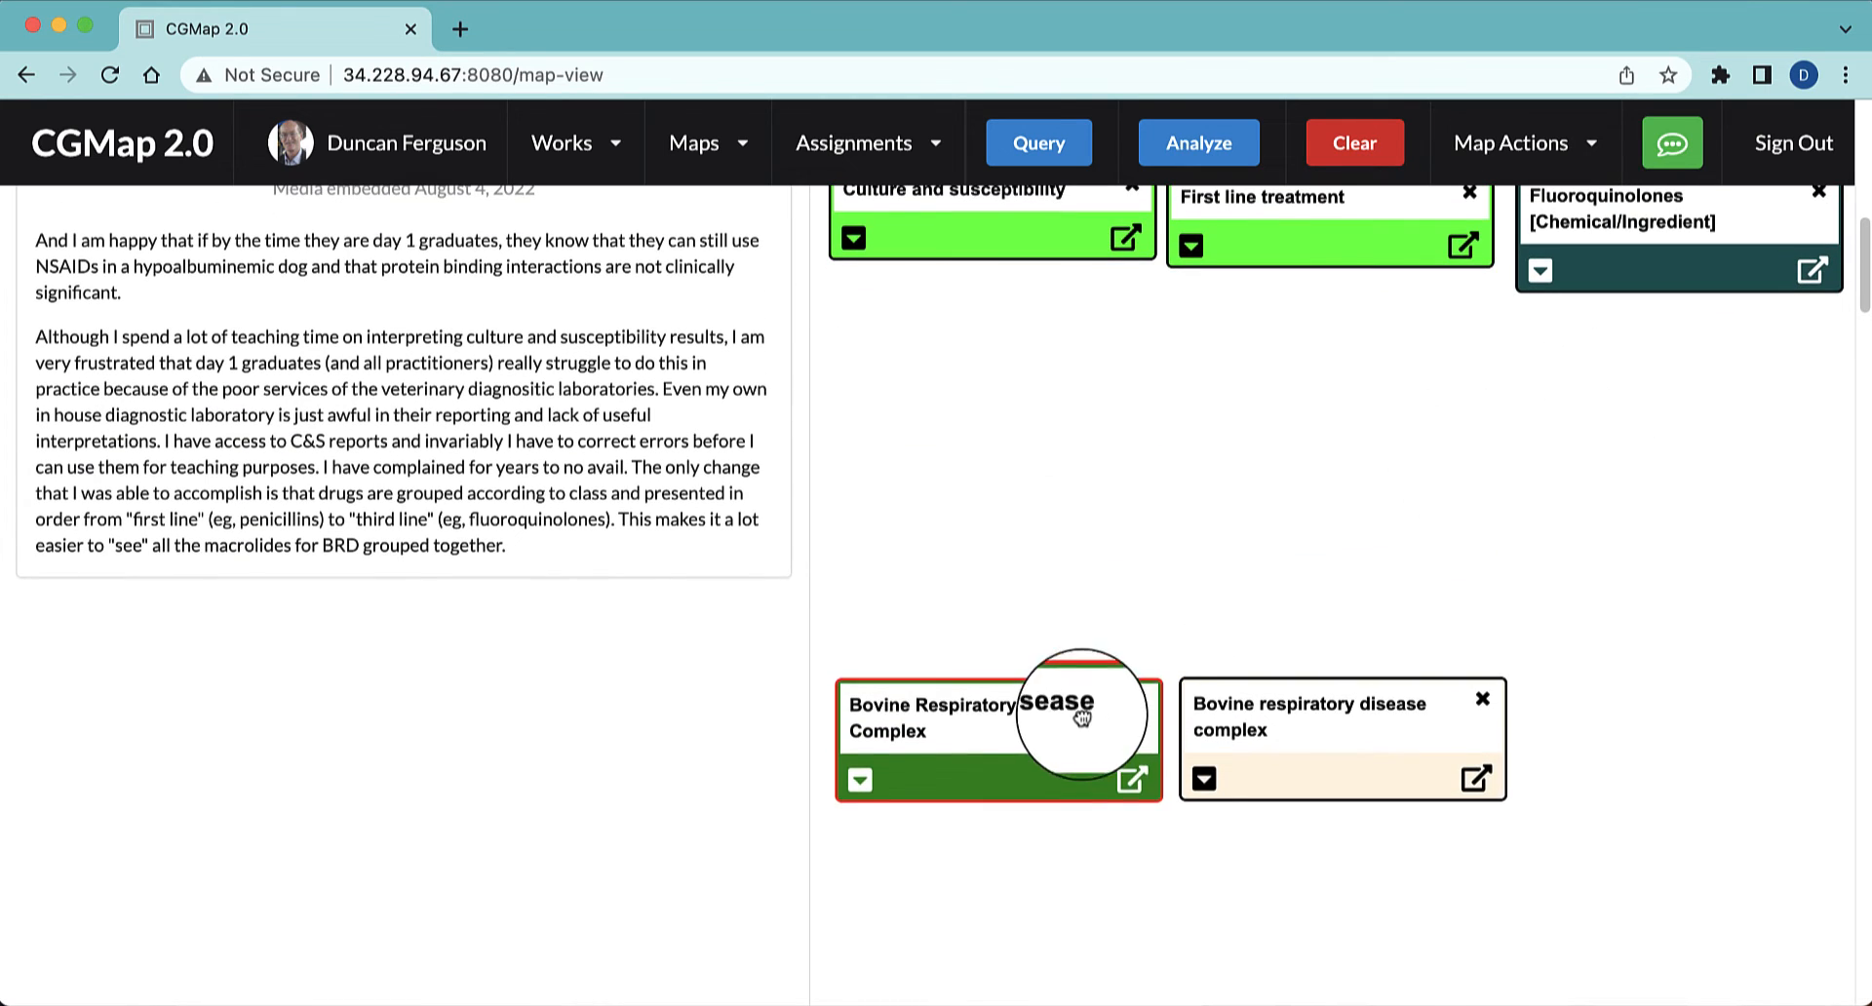
{"action": "left_click_drag", "start_coordinate": [1082, 718], "coordinate": [1092, 324]}
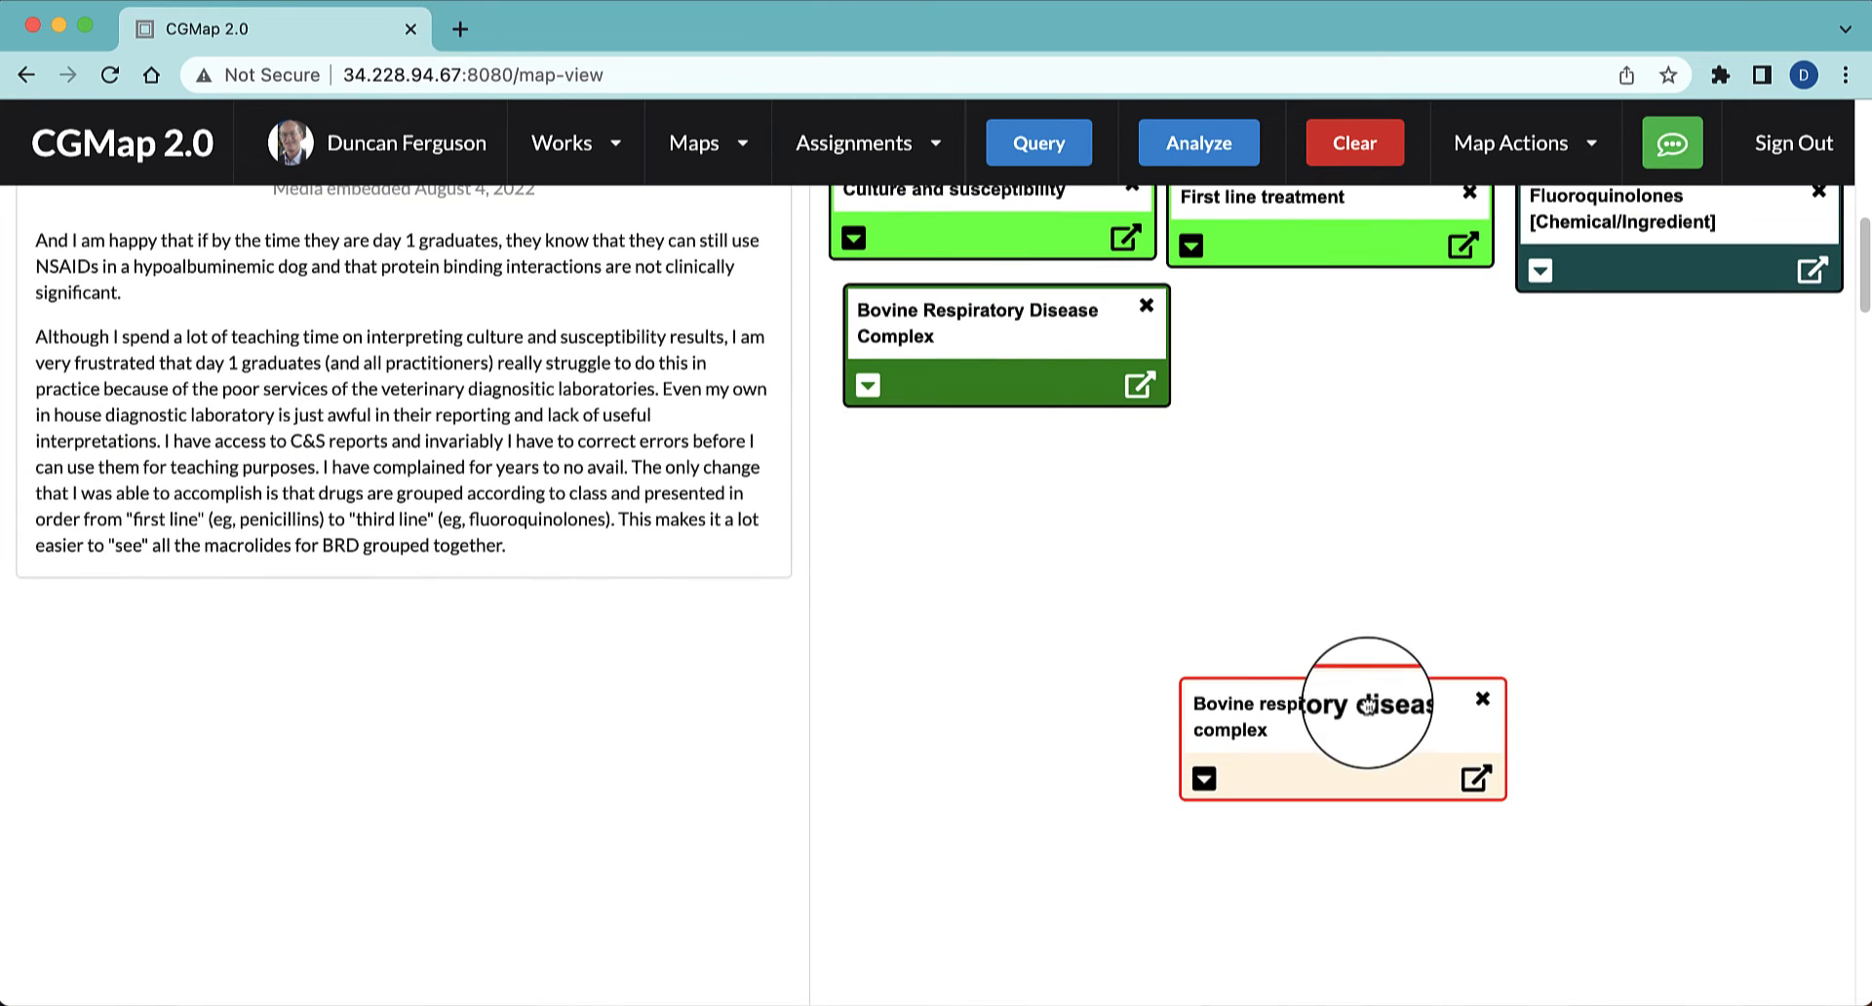
{"action": "left_click_drag", "start_coordinate": [1368, 704], "coordinate": [1378, 345]}
{"action": "scroll", "coordinate": [1316, 560], "scroll_direction": "up", "scroll_amount": 5}
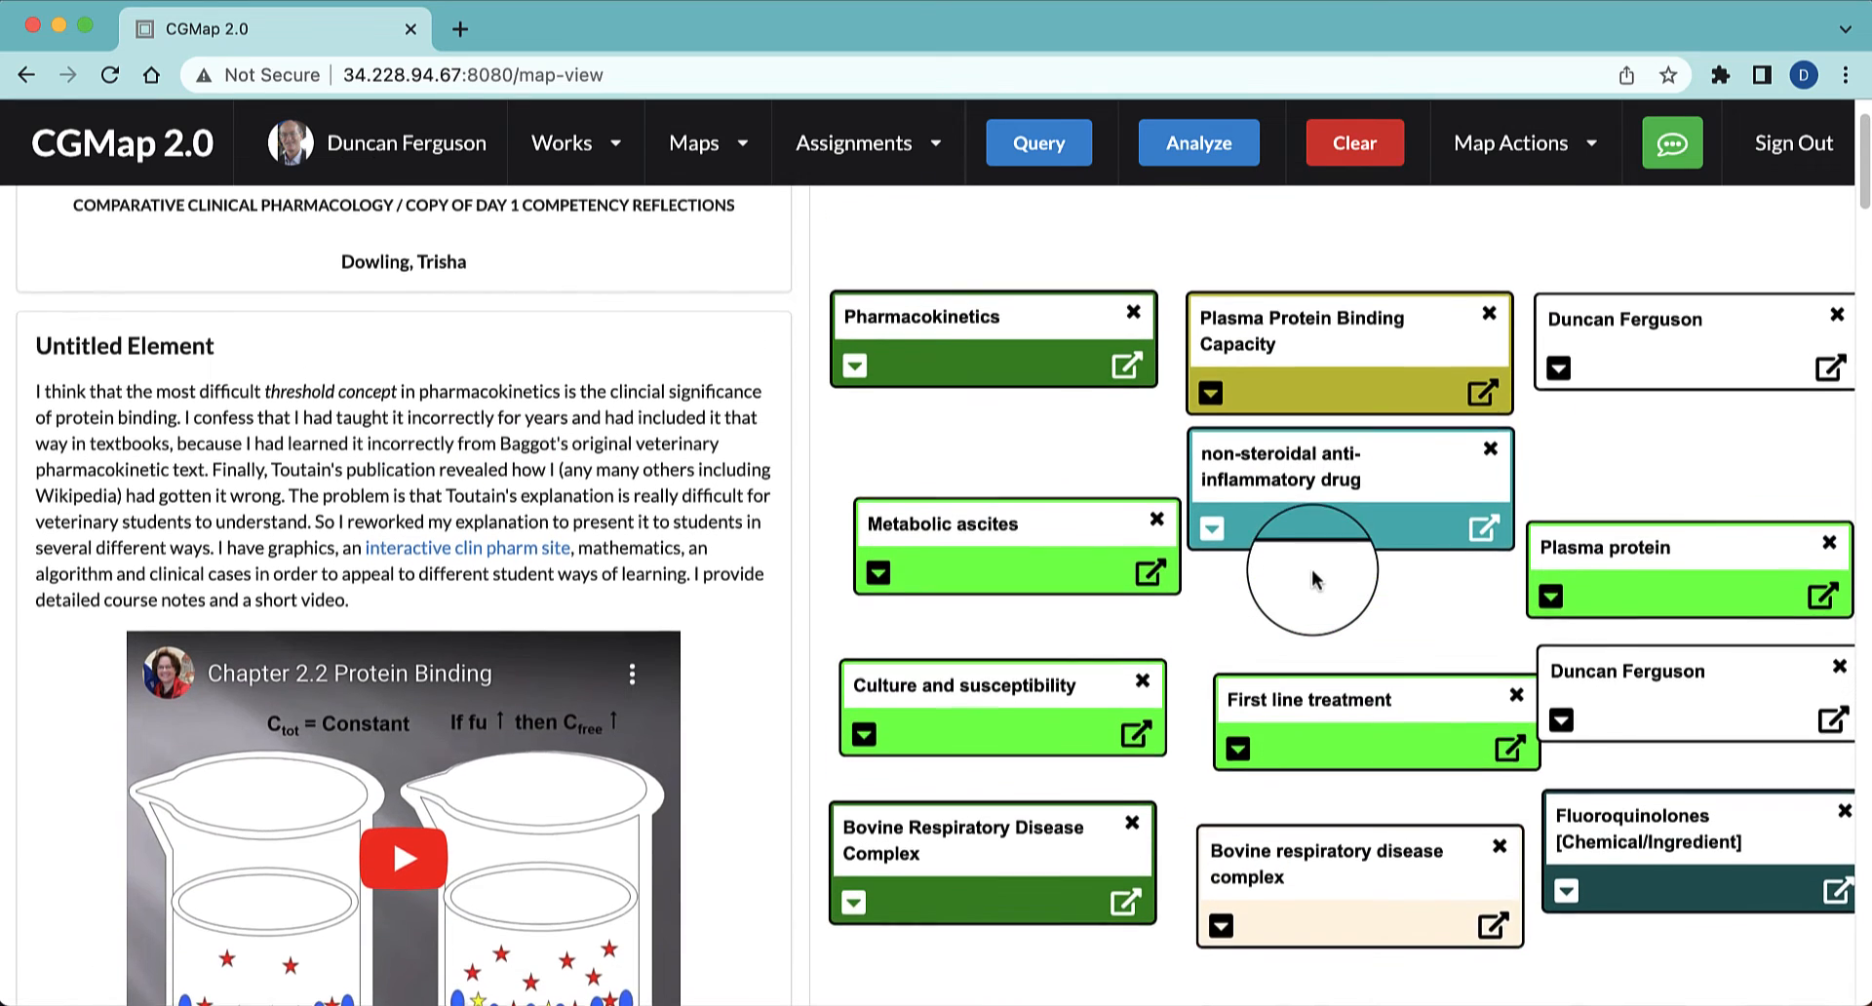
Spread out the upper nodes by moving Pharmacokinetics and Plasma Protein Binding Capacity up and non-steroidal anti-inflammatory drug down beside Metabolic ascites
{"action": "scroll", "coordinate": [1312, 580], "scroll_direction": "down", "scroll_amount": 1}
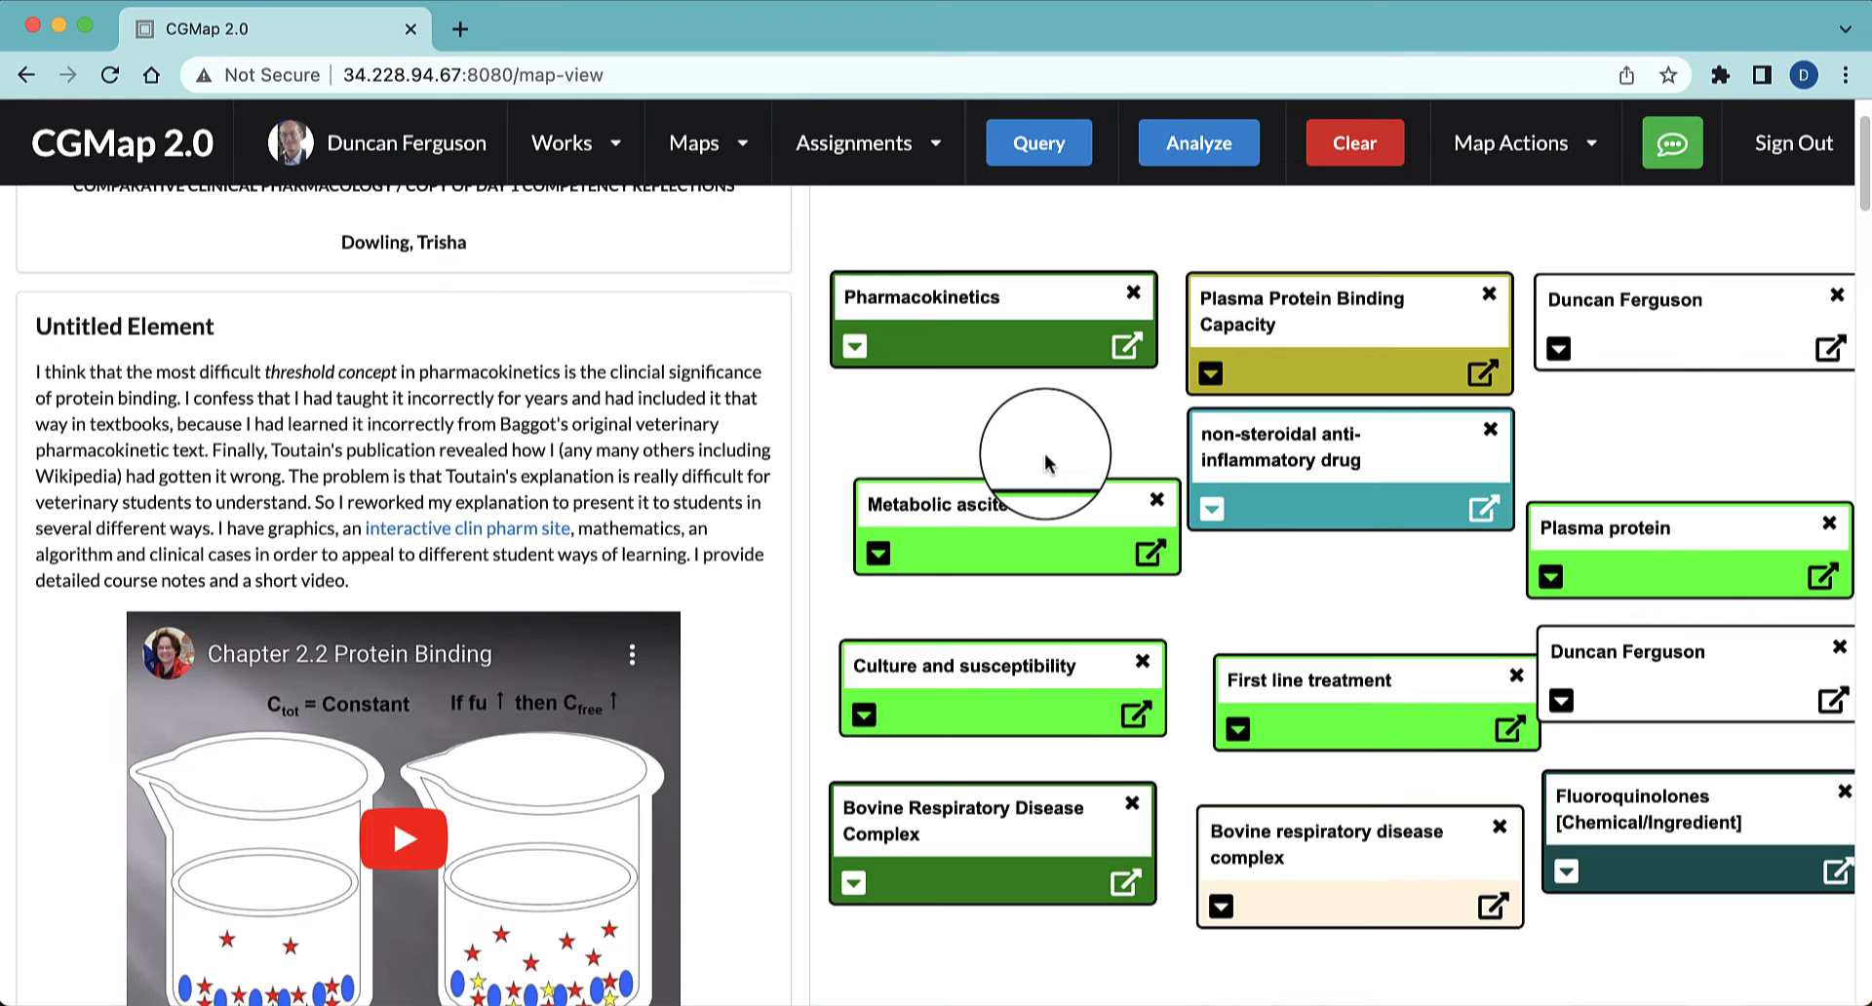
{"action": "scroll", "coordinate": [1044, 454], "scroll_direction": "down", "scroll_amount": 1}
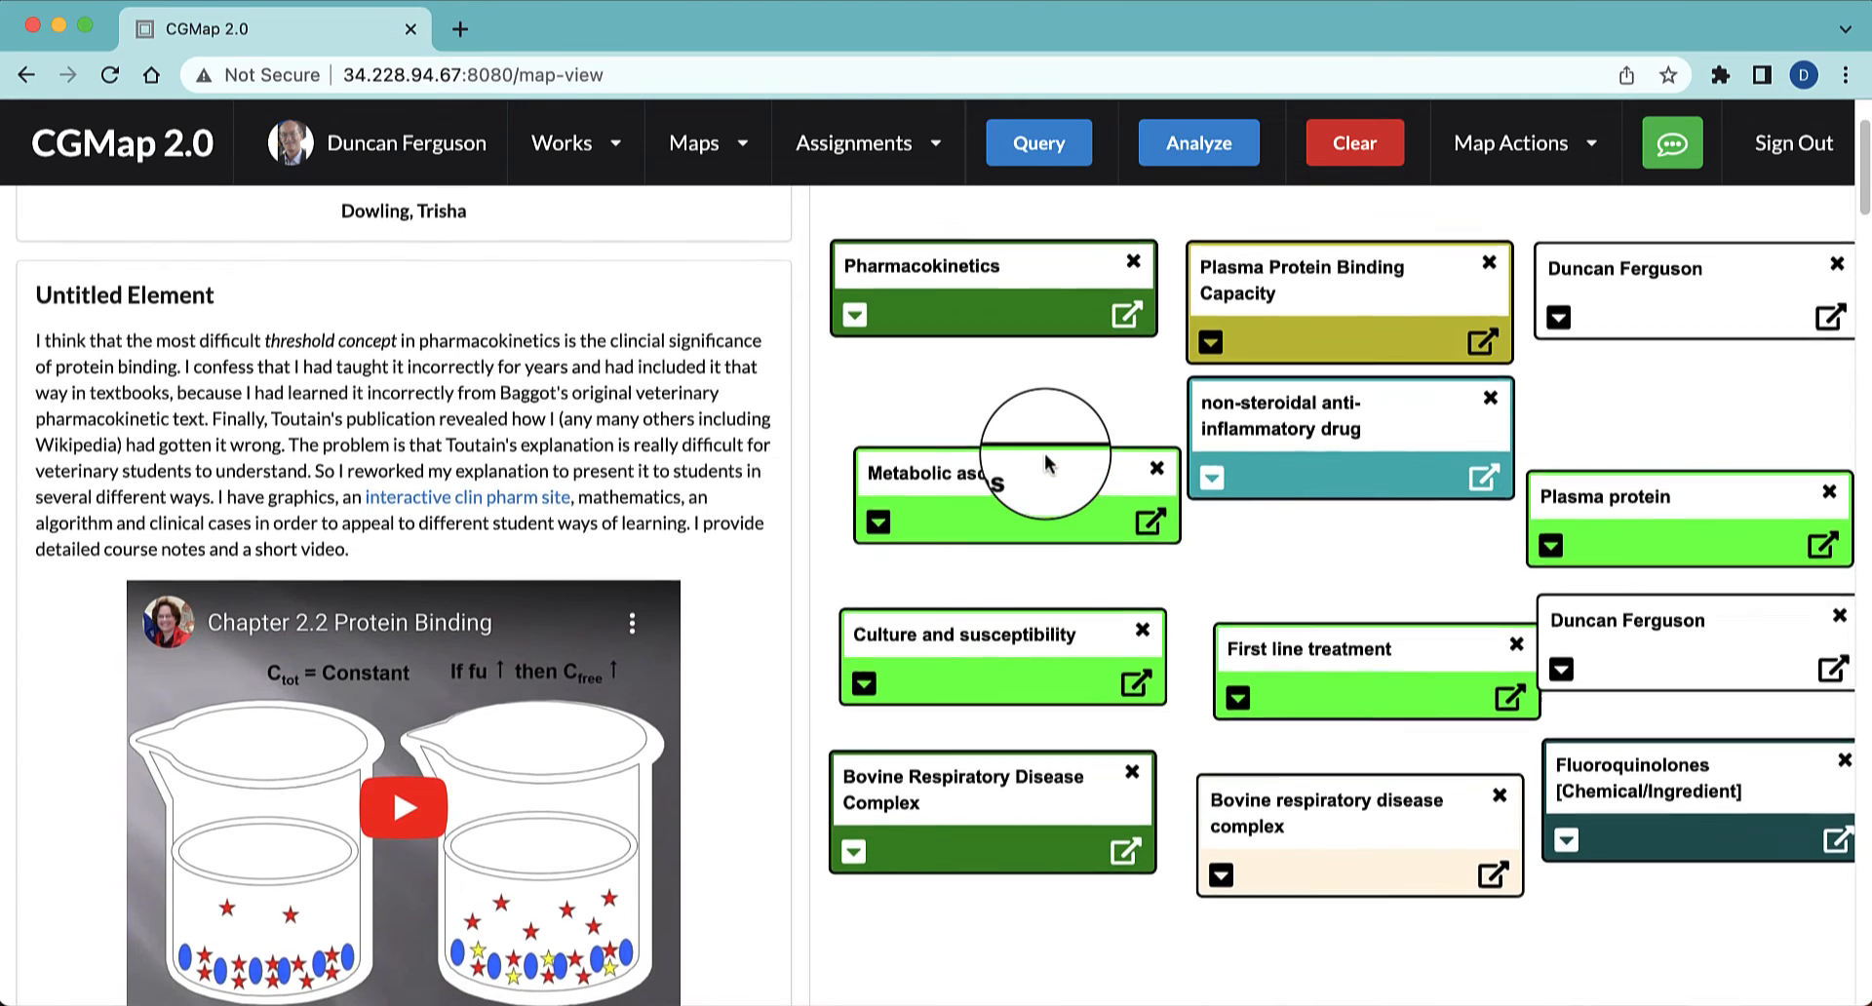
{"action": "left_click", "coordinate": [1044, 453]}
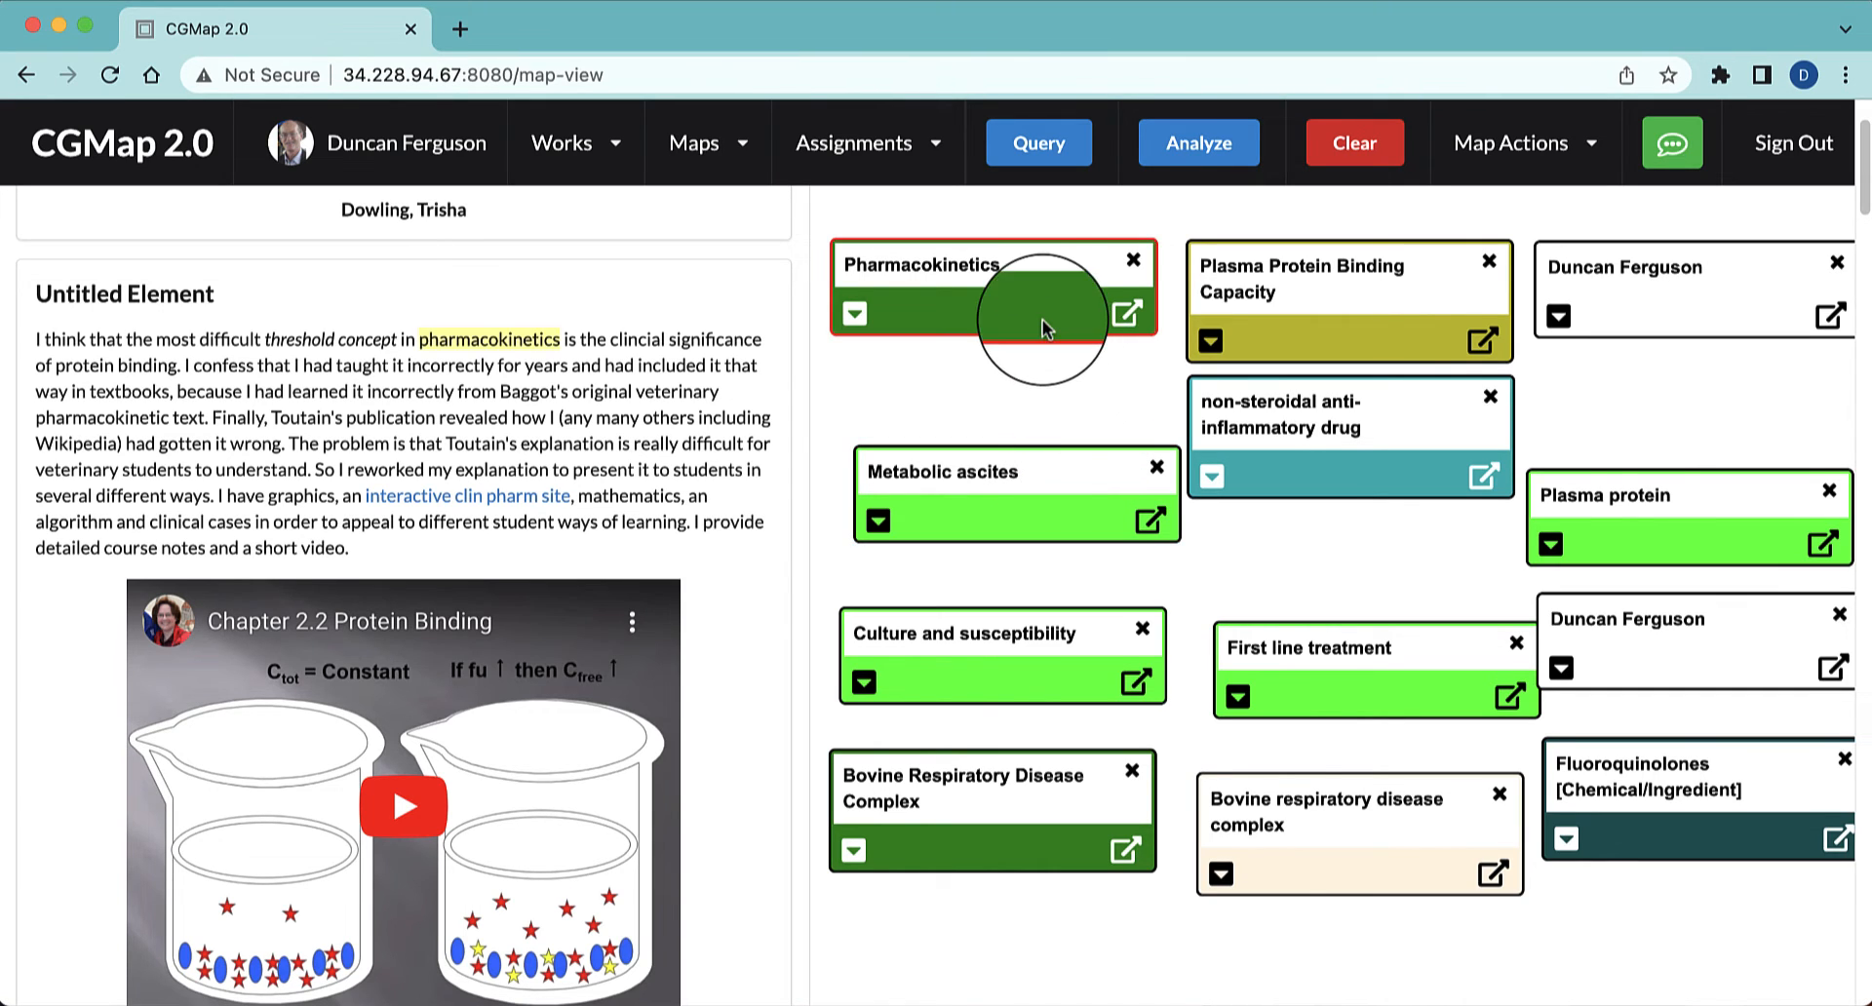
{"action": "left_click_drag", "start_coordinate": [1007, 272], "coordinate": [1006, 238]}
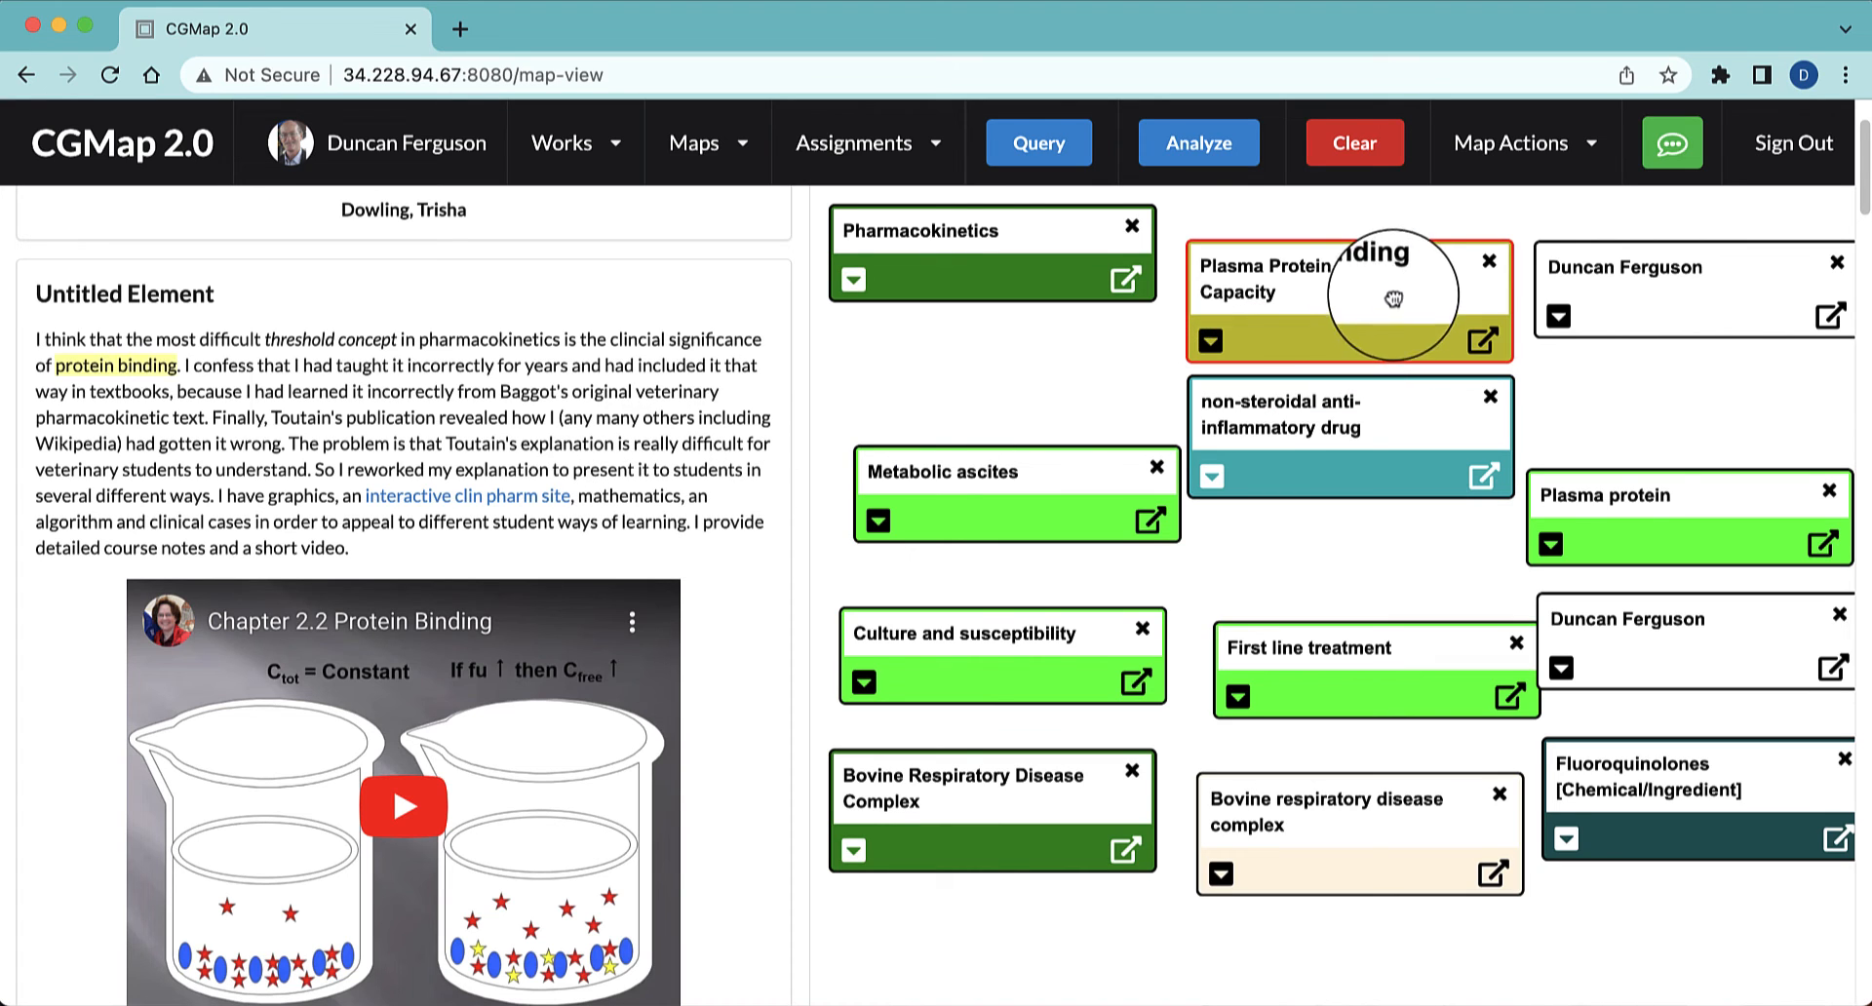
{"action": "left_click_drag", "start_coordinate": [1395, 272], "coordinate": [1399, 232]}
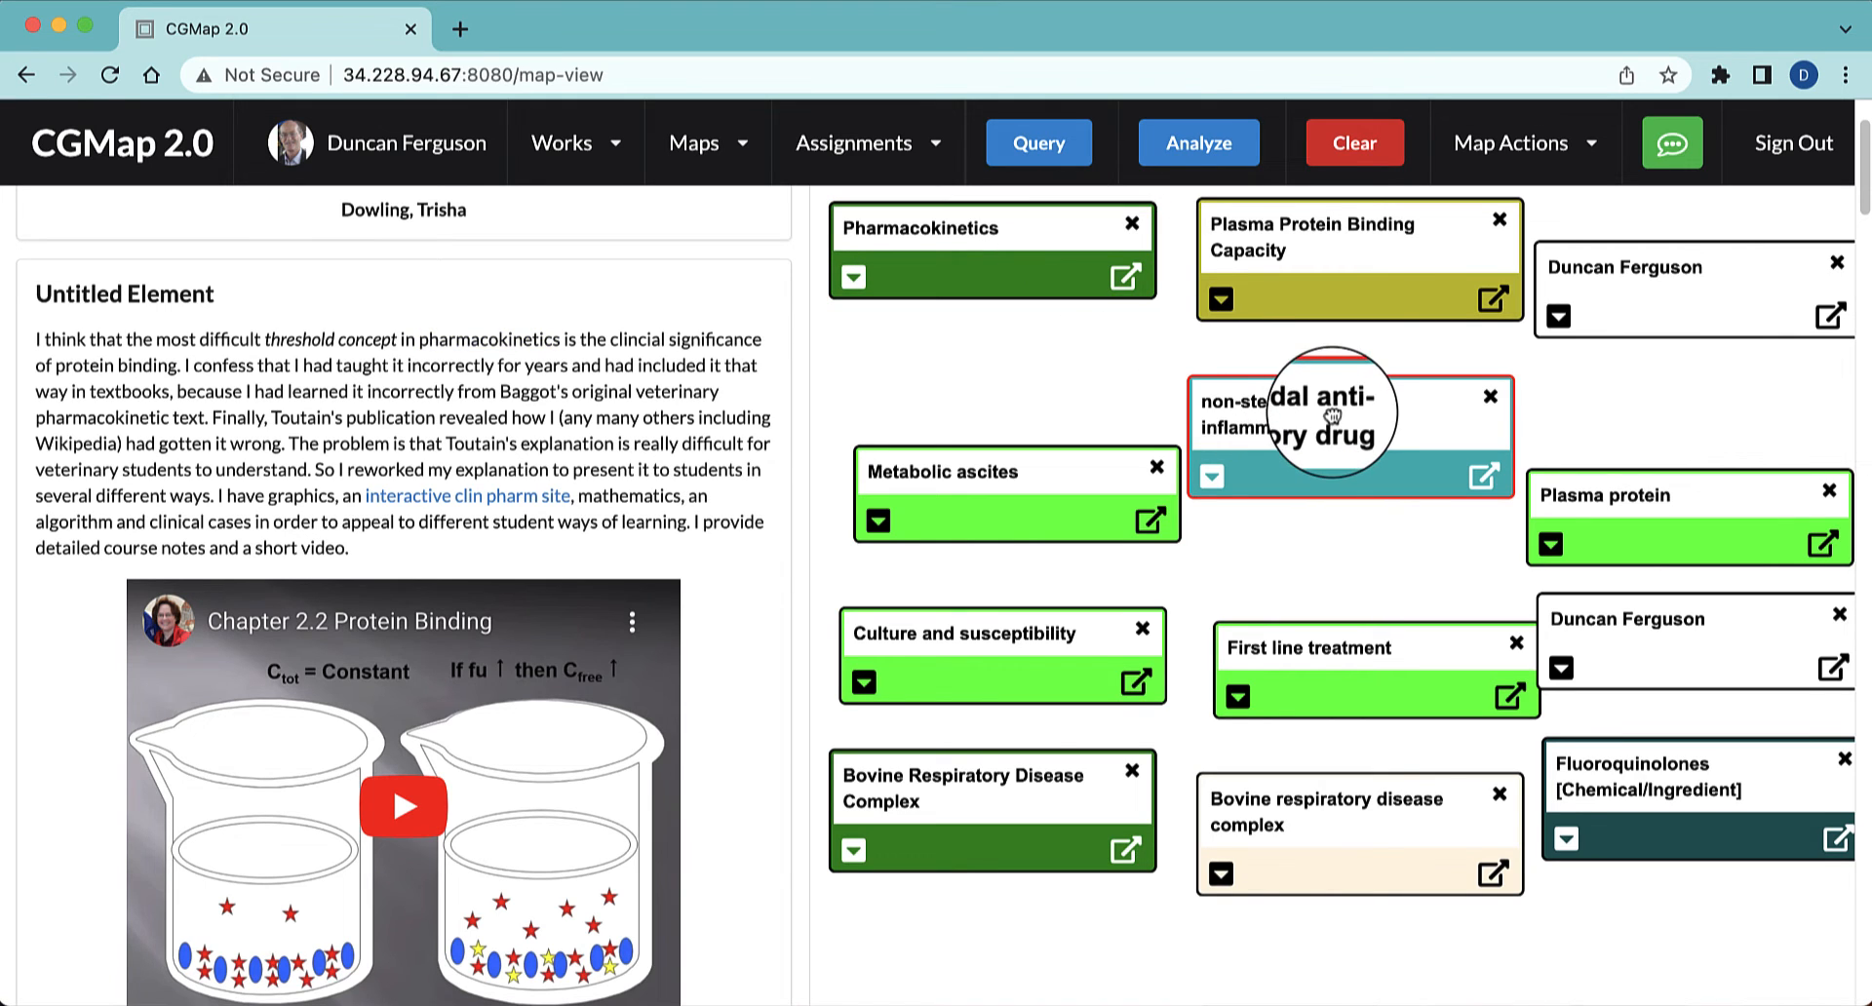
{"action": "left_click_drag", "start_coordinate": [1335, 409], "coordinate": [1337, 482]}
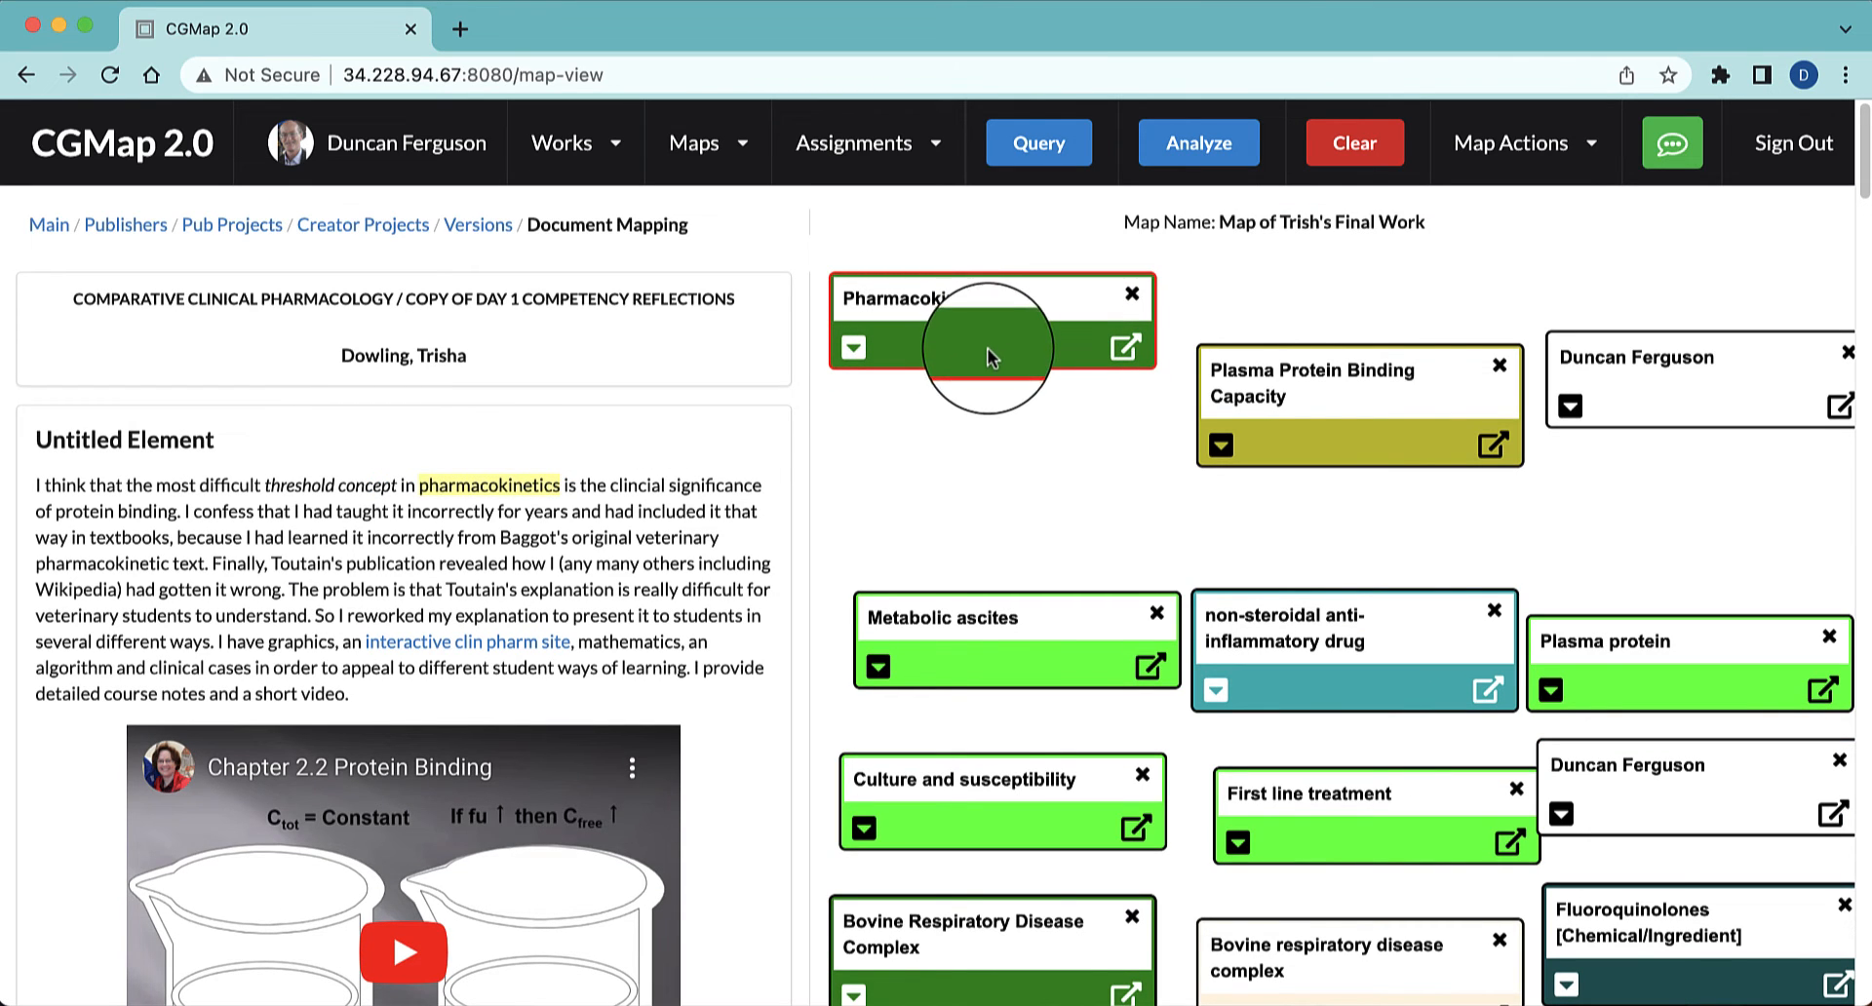
{"action": "left_click_drag", "start_coordinate": [1061, 451], "coordinate": [1111, 466]}
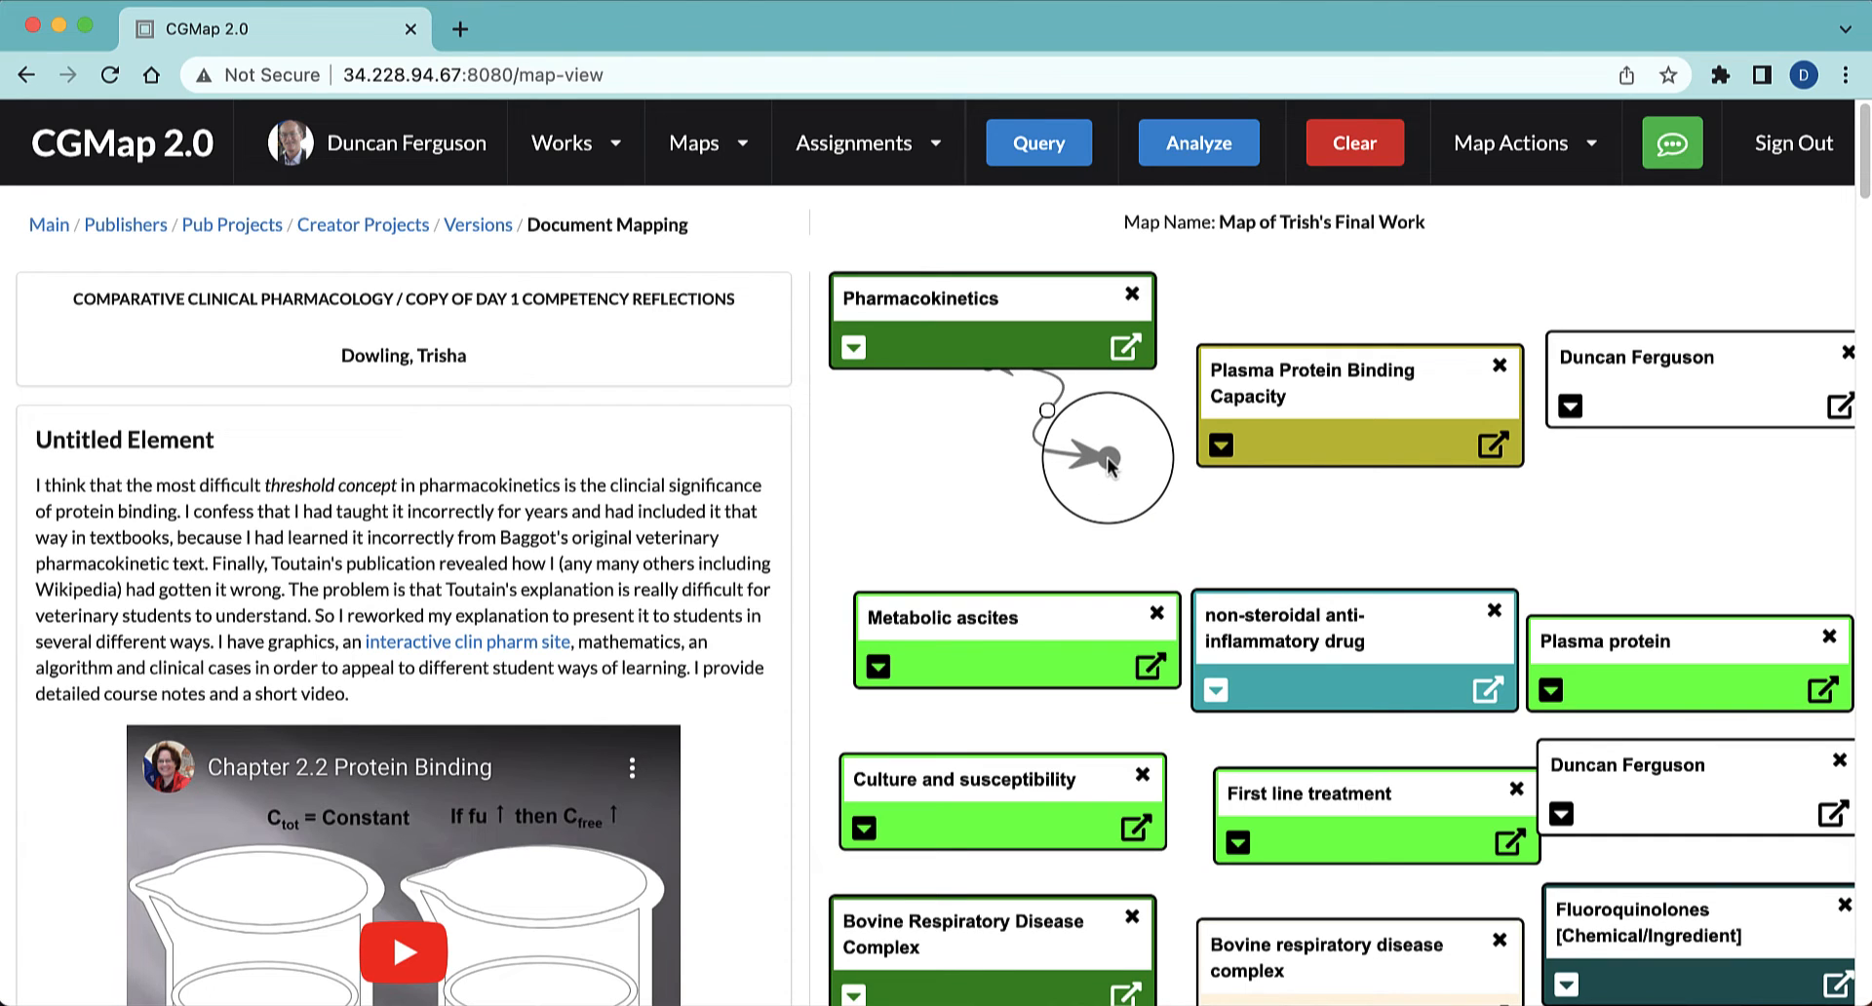
{"action": "key", "text": "super+space"}
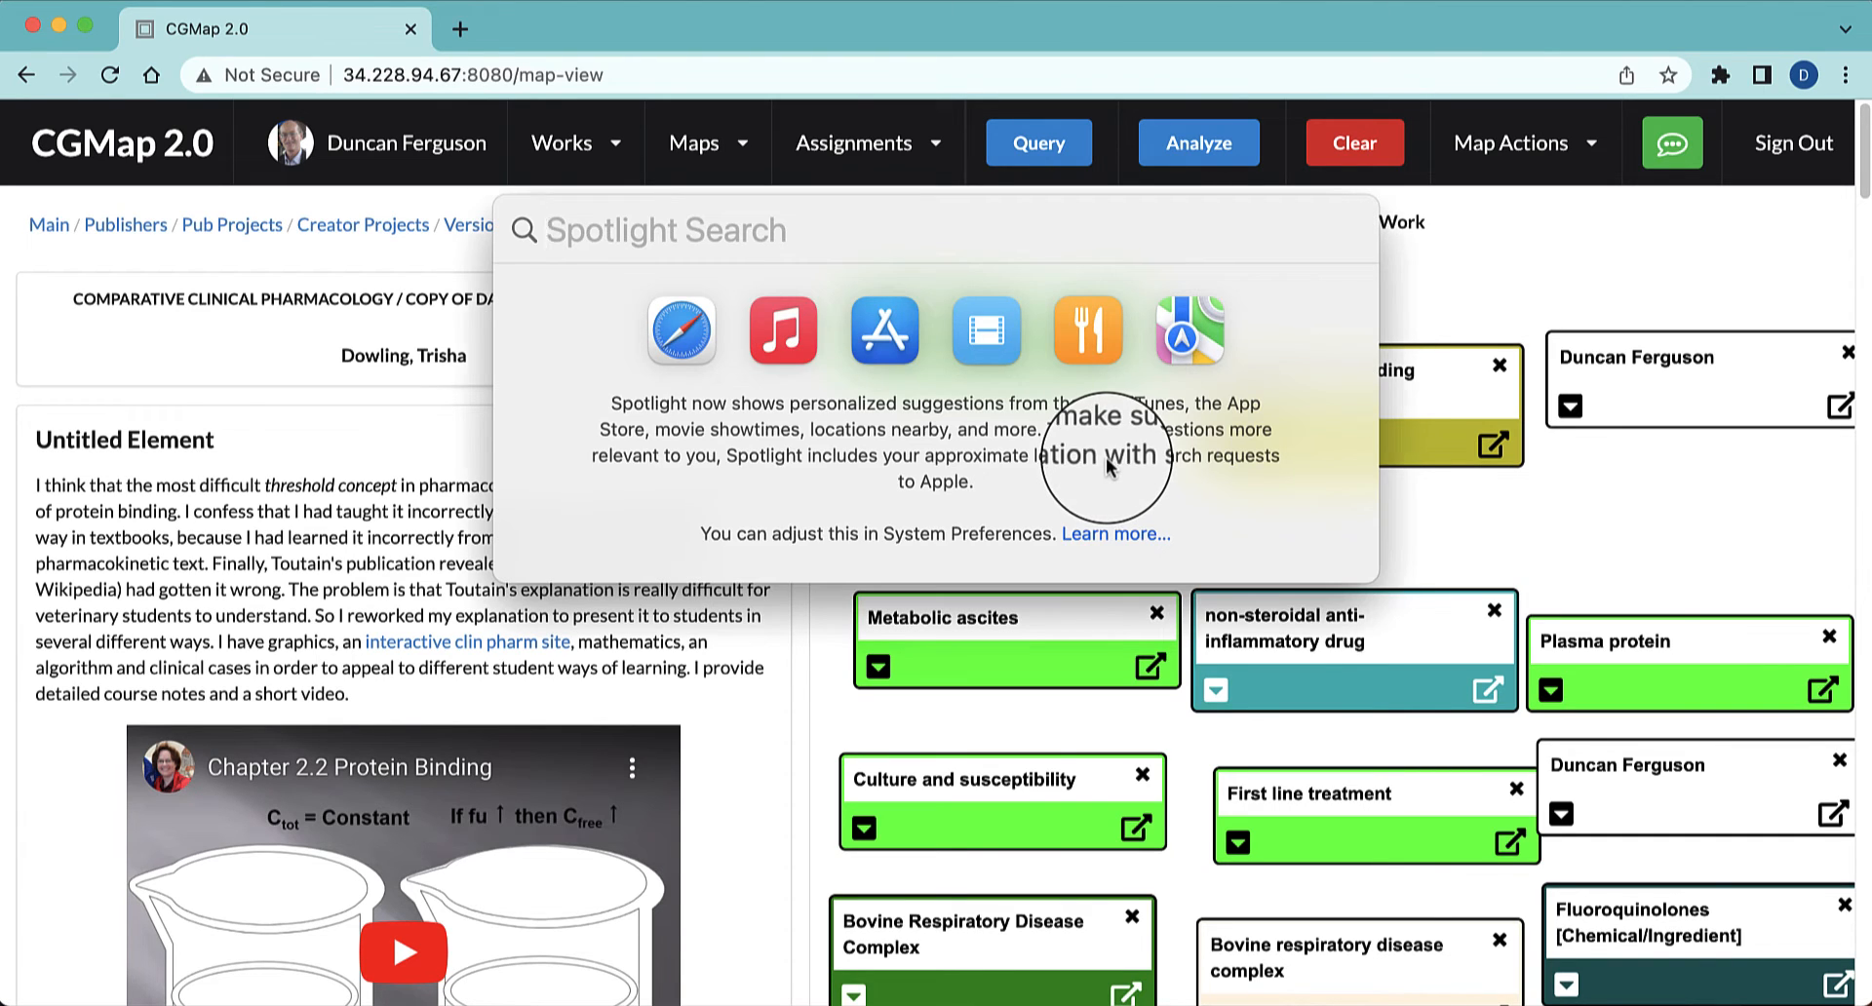
{"action": "key", "text": "Escape"}
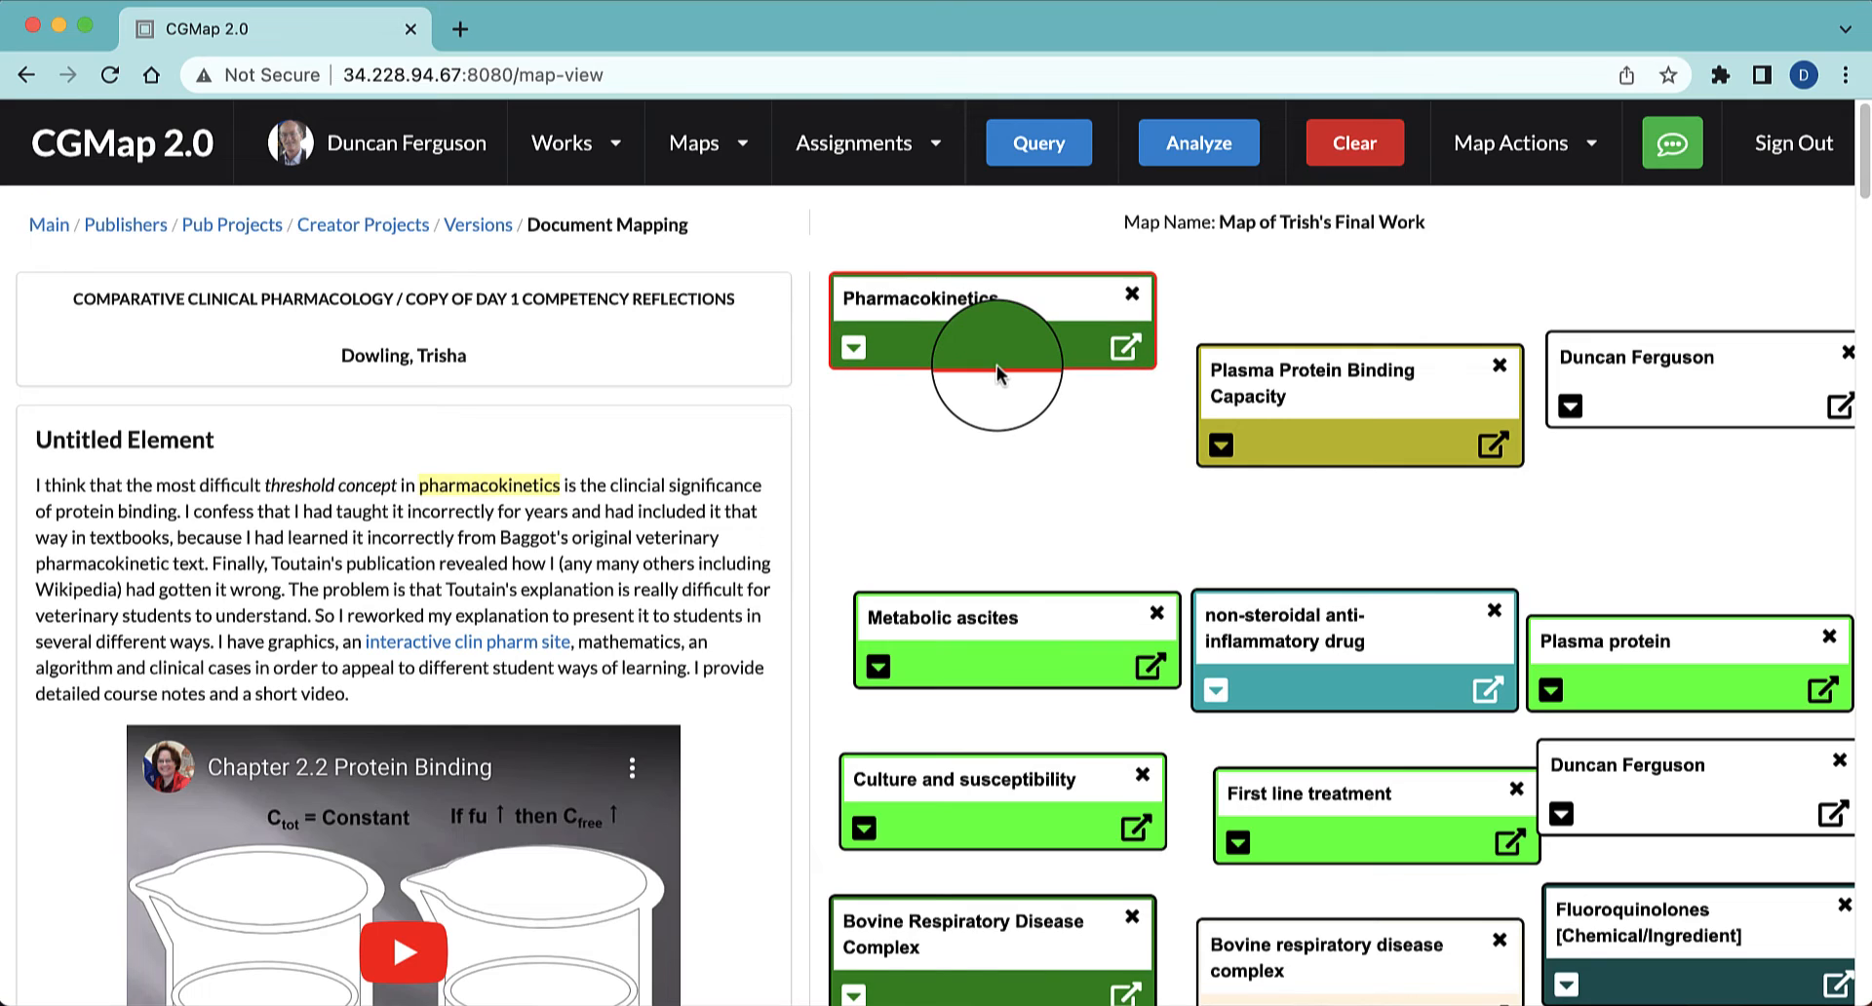
Connect Pharmacokinetics to Plasma Protein Binding Capacity with the label "Refinement of Topic" and move the target node slightly down
{"action": "left_click_drag", "start_coordinate": [997, 373], "coordinate": [1201, 433]}
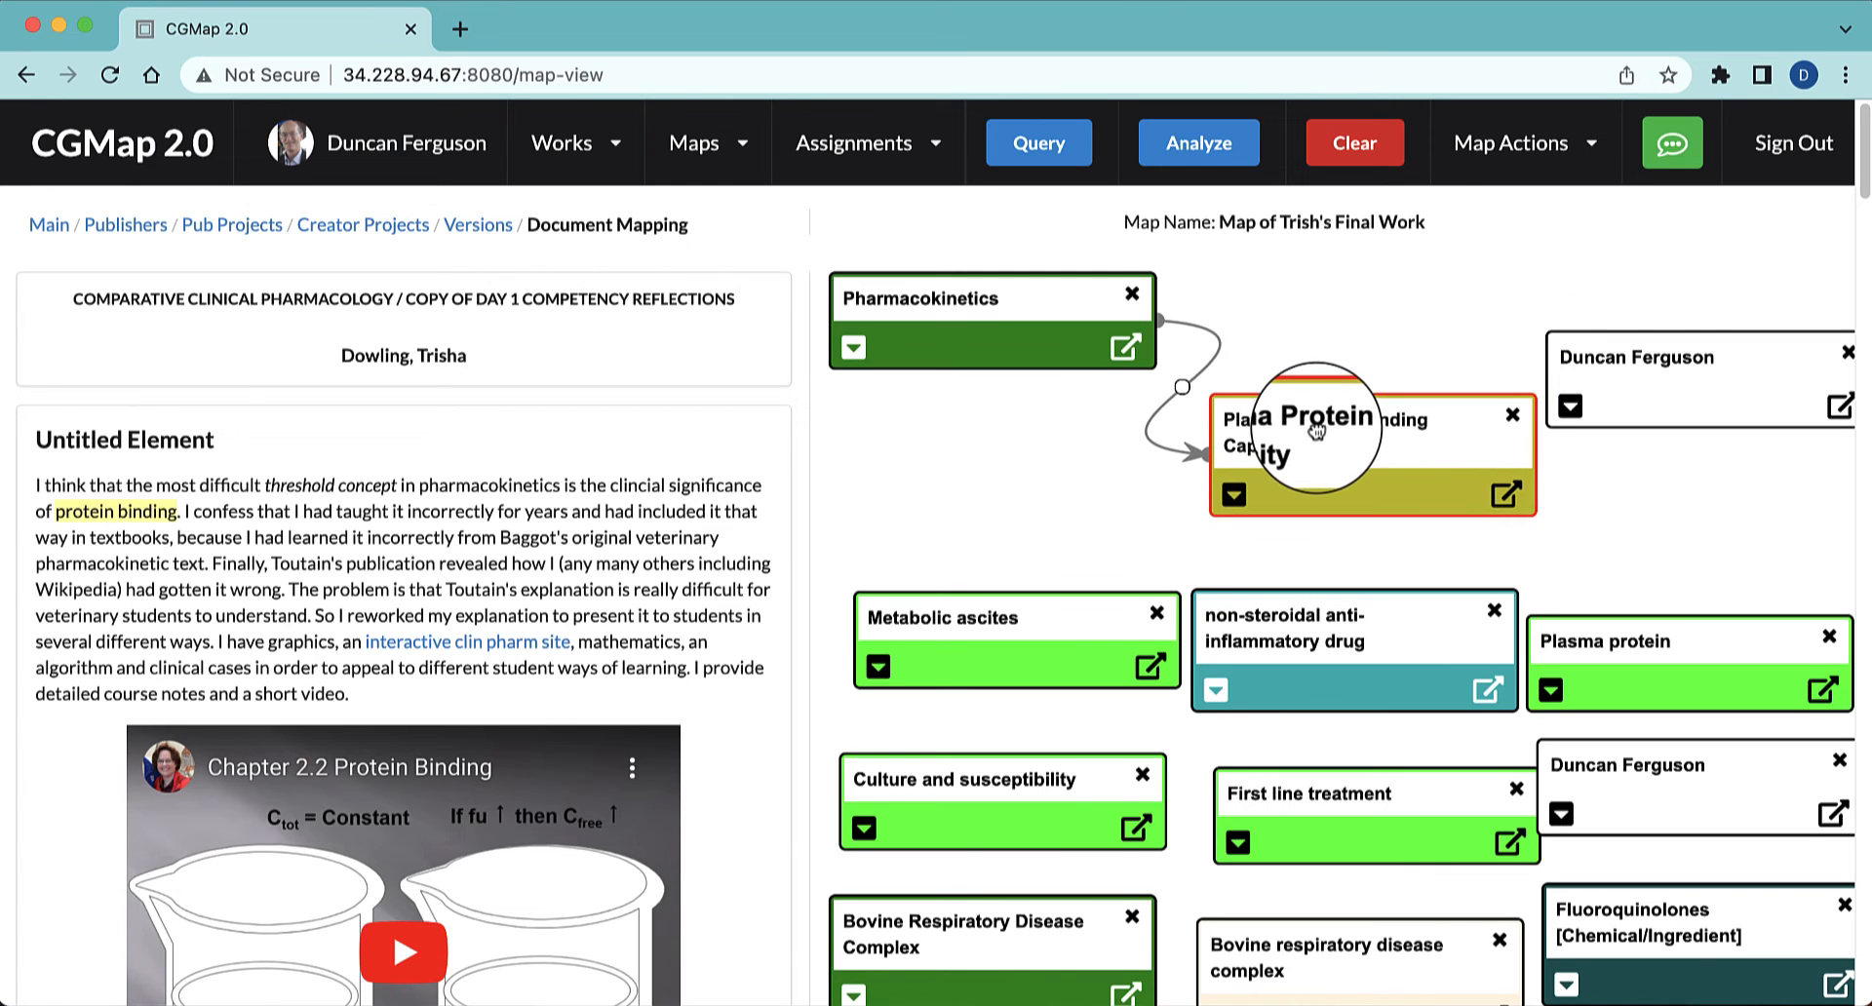
{"action": "left_click", "coordinate": [1183, 390]}
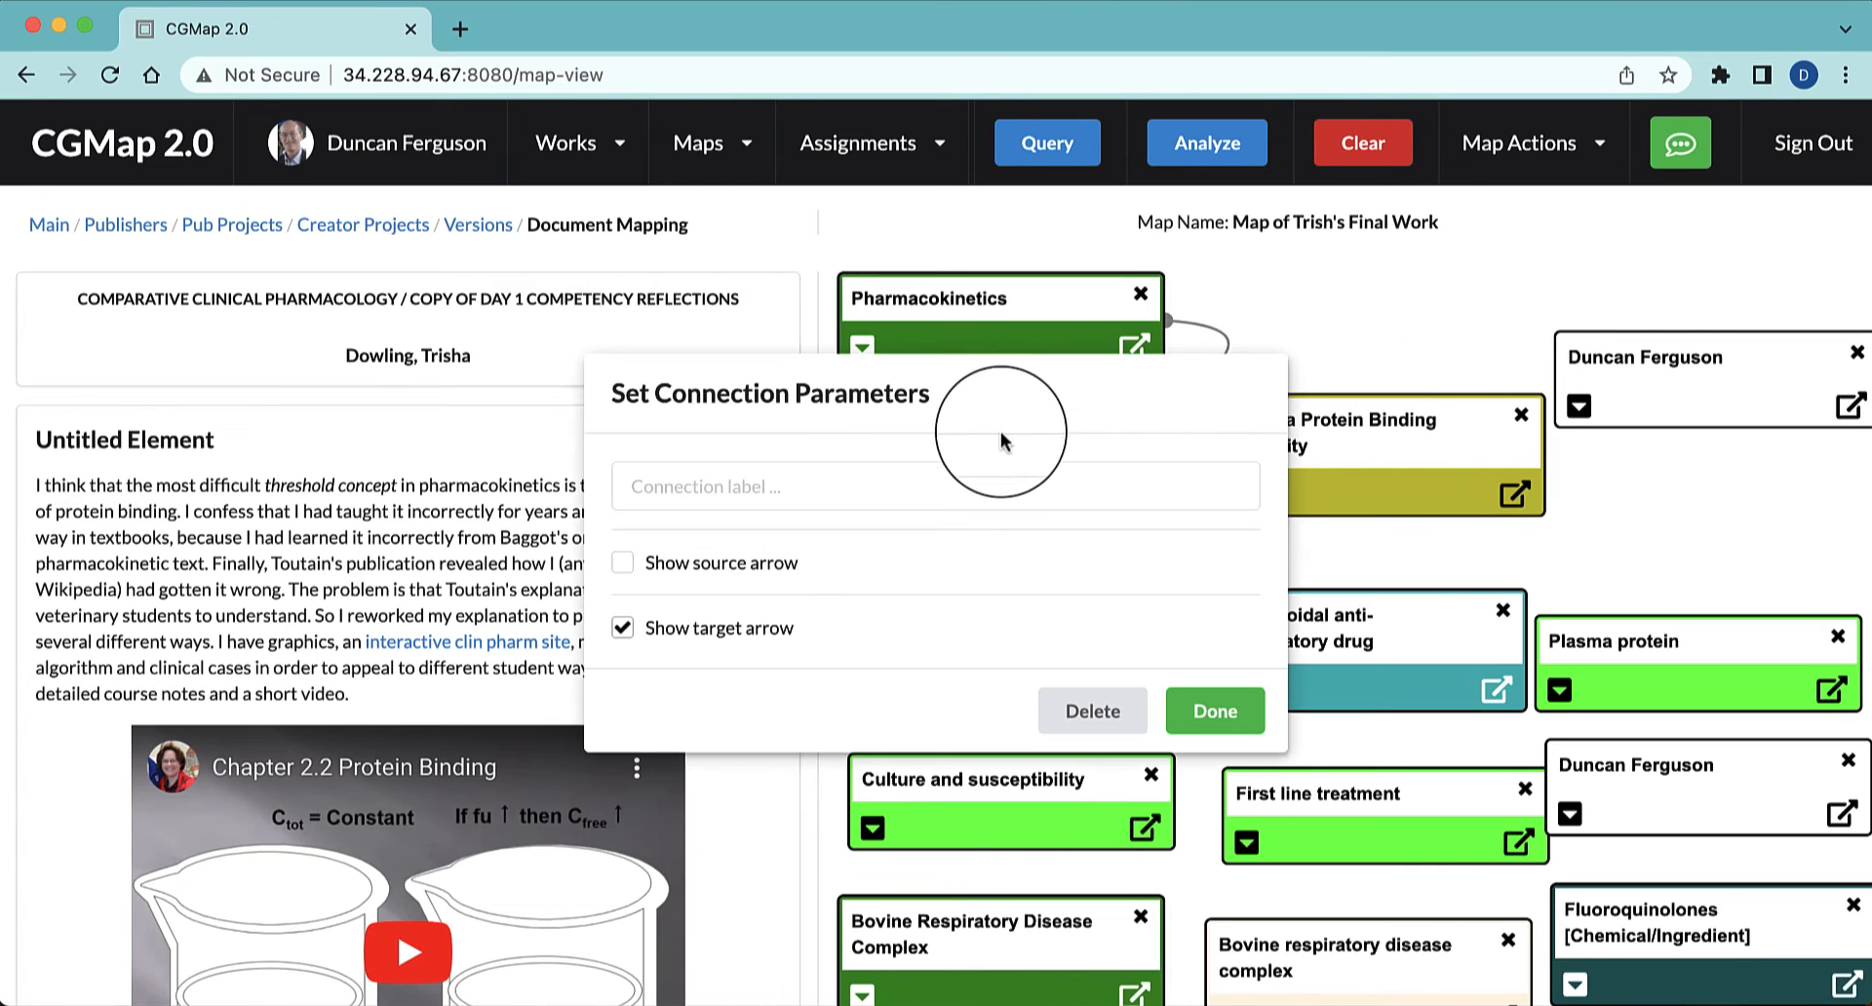
{"action": "left_click", "coordinate": [961, 483]}
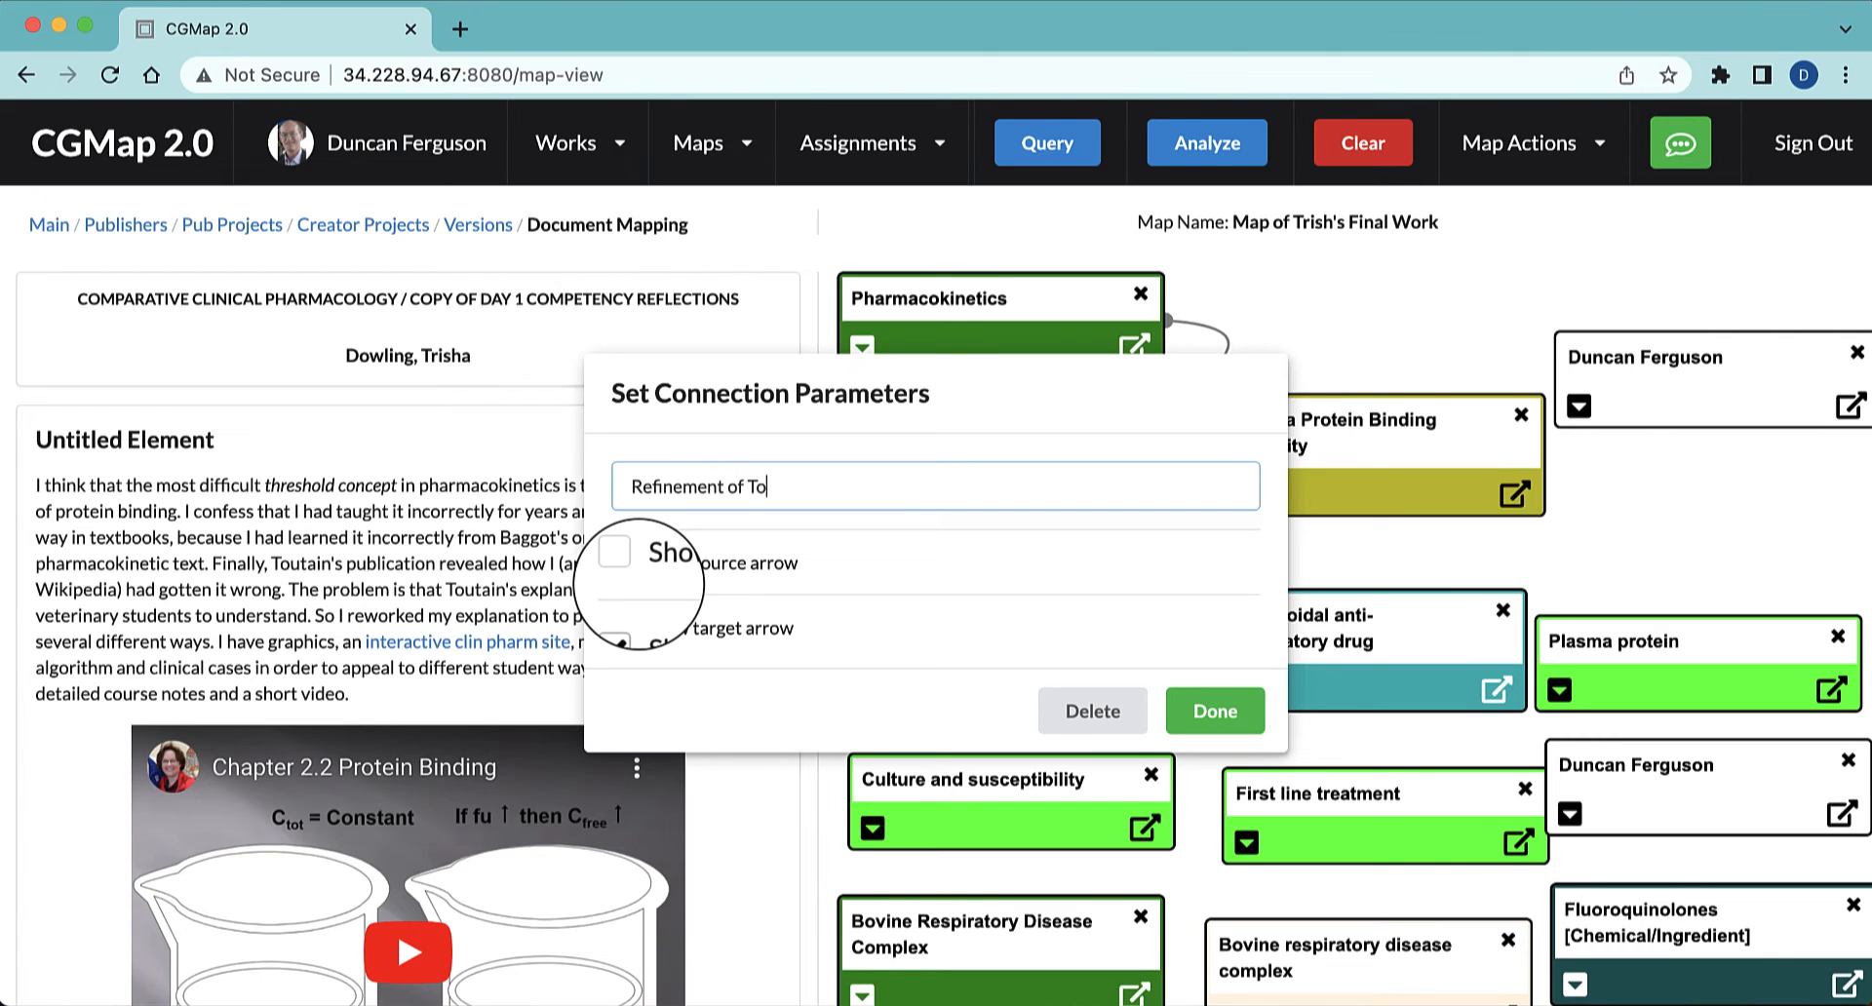
{"action": "left_click", "coordinate": [1214, 711]}
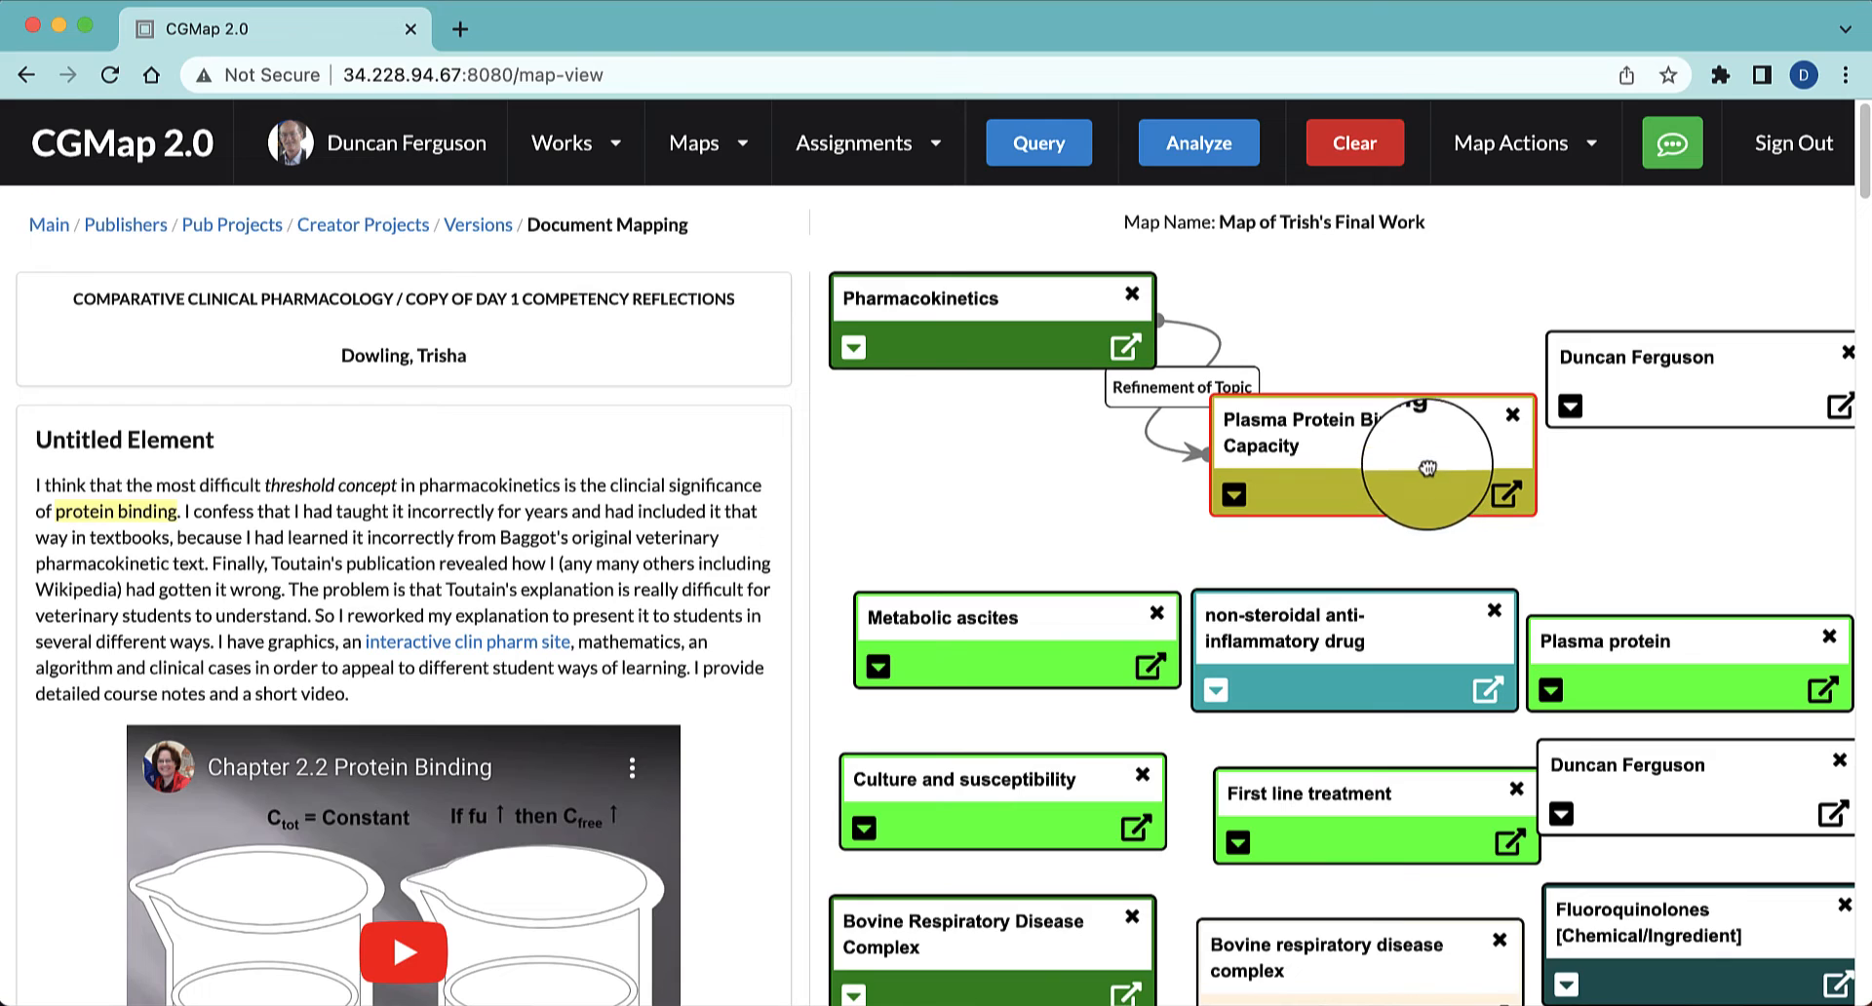
{"action": "left_click_drag", "start_coordinate": [1424, 464], "coordinate": [1417, 495]}
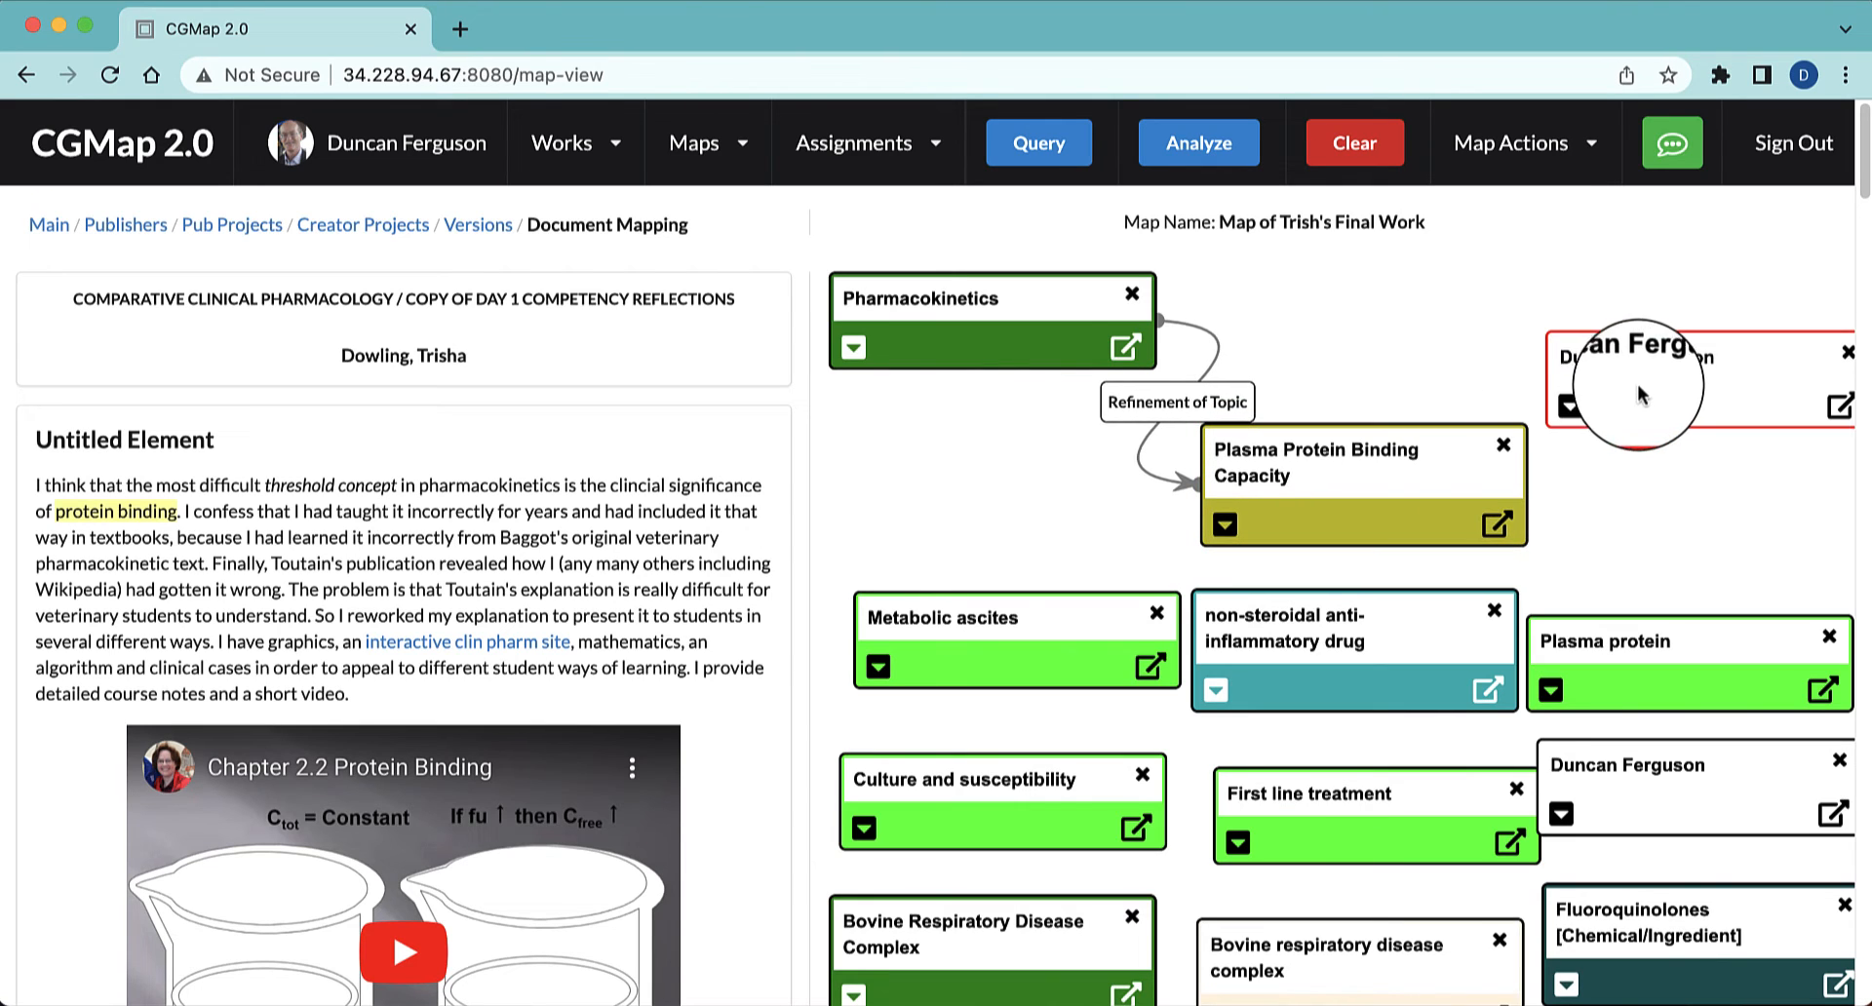
Expand the "drug plasma binding" comment node, connect it to Plasma Protein Binding Capacity with the label "refinement", and move it farther away
{"action": "left_click", "coordinate": [1569, 408]}
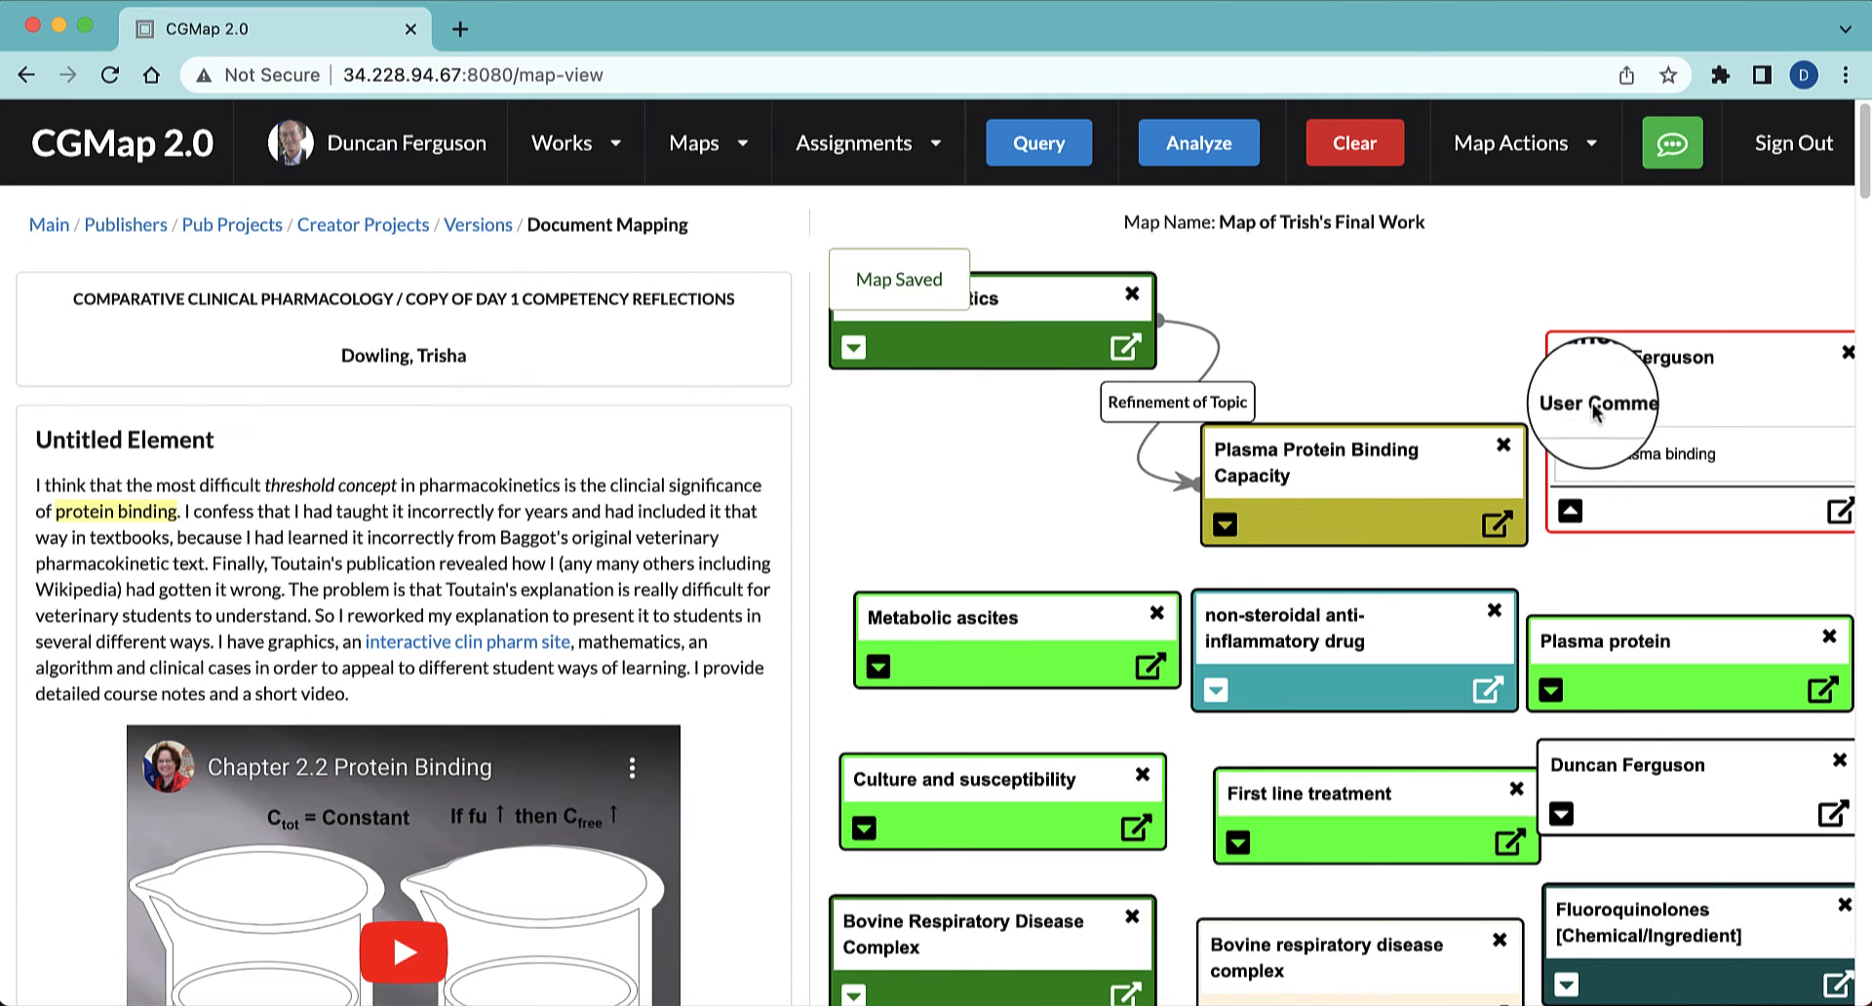
{"action": "left_click_drag", "start_coordinate": [1673, 370], "coordinate": [1710, 184]}
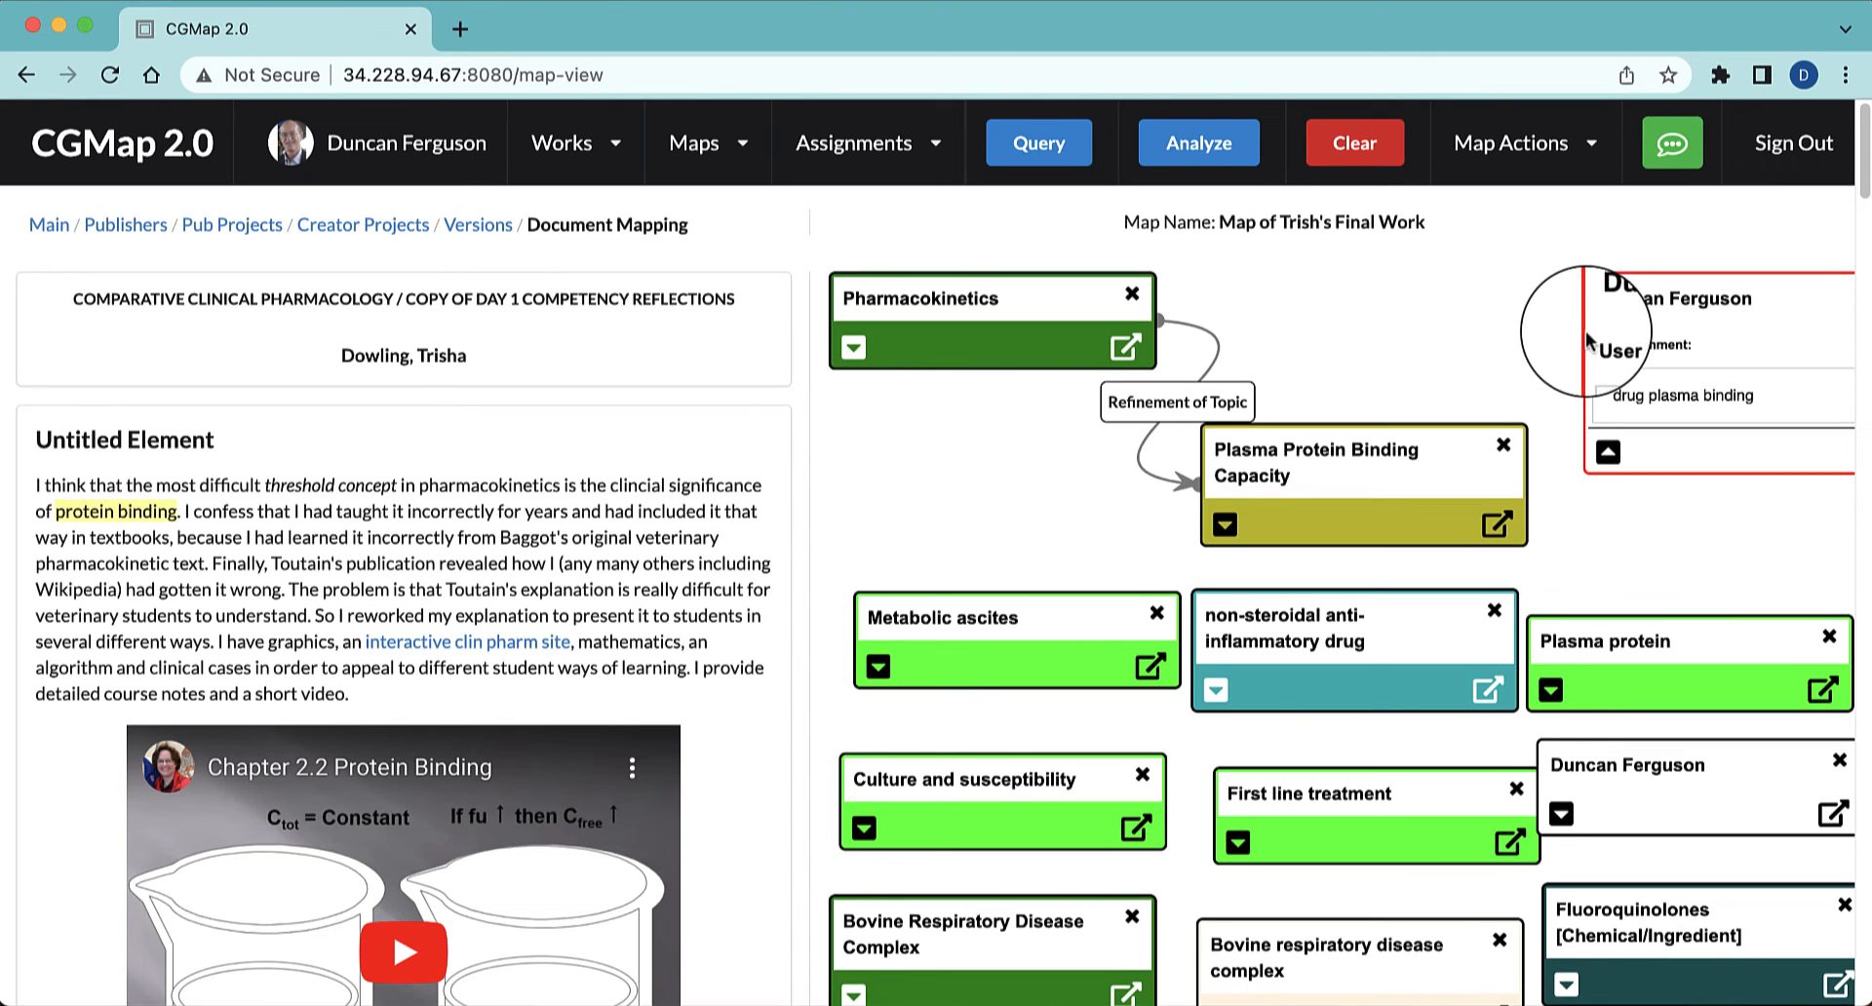
{"action": "left_click_drag", "start_coordinate": [1582, 334], "coordinate": [1438, 478]}
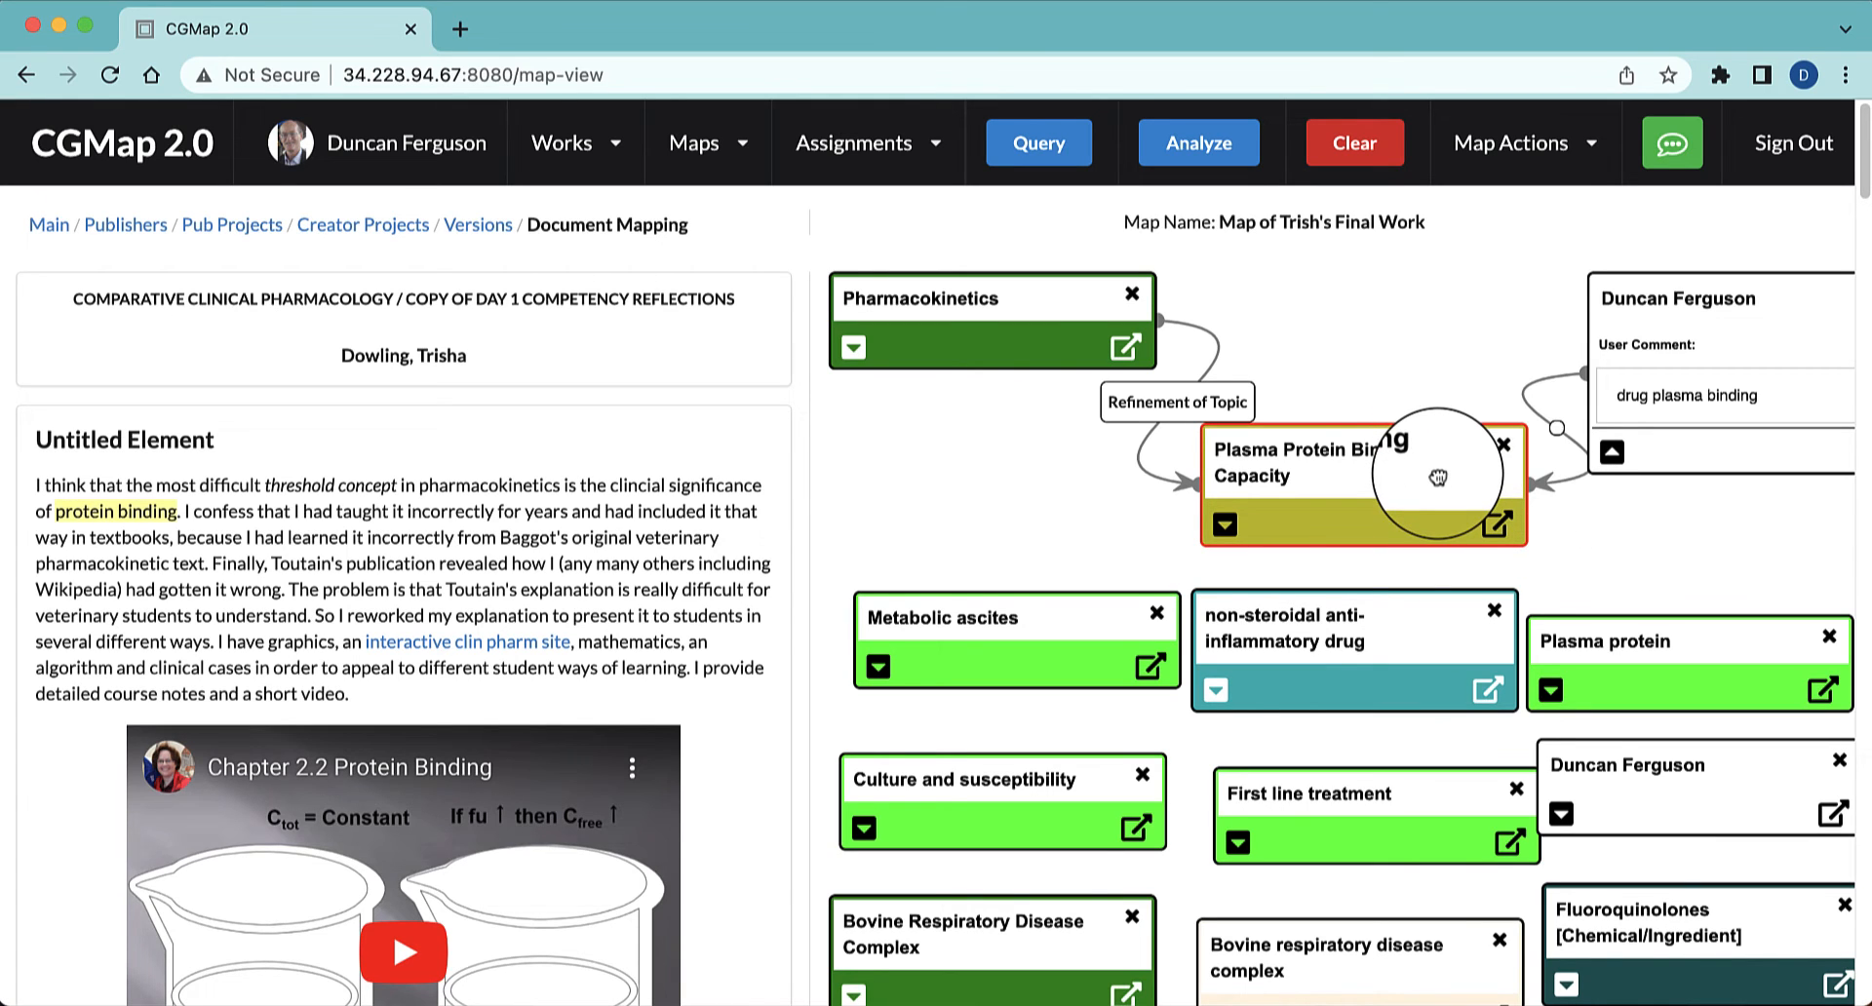
{"action": "left_click", "coordinate": [1560, 429]}
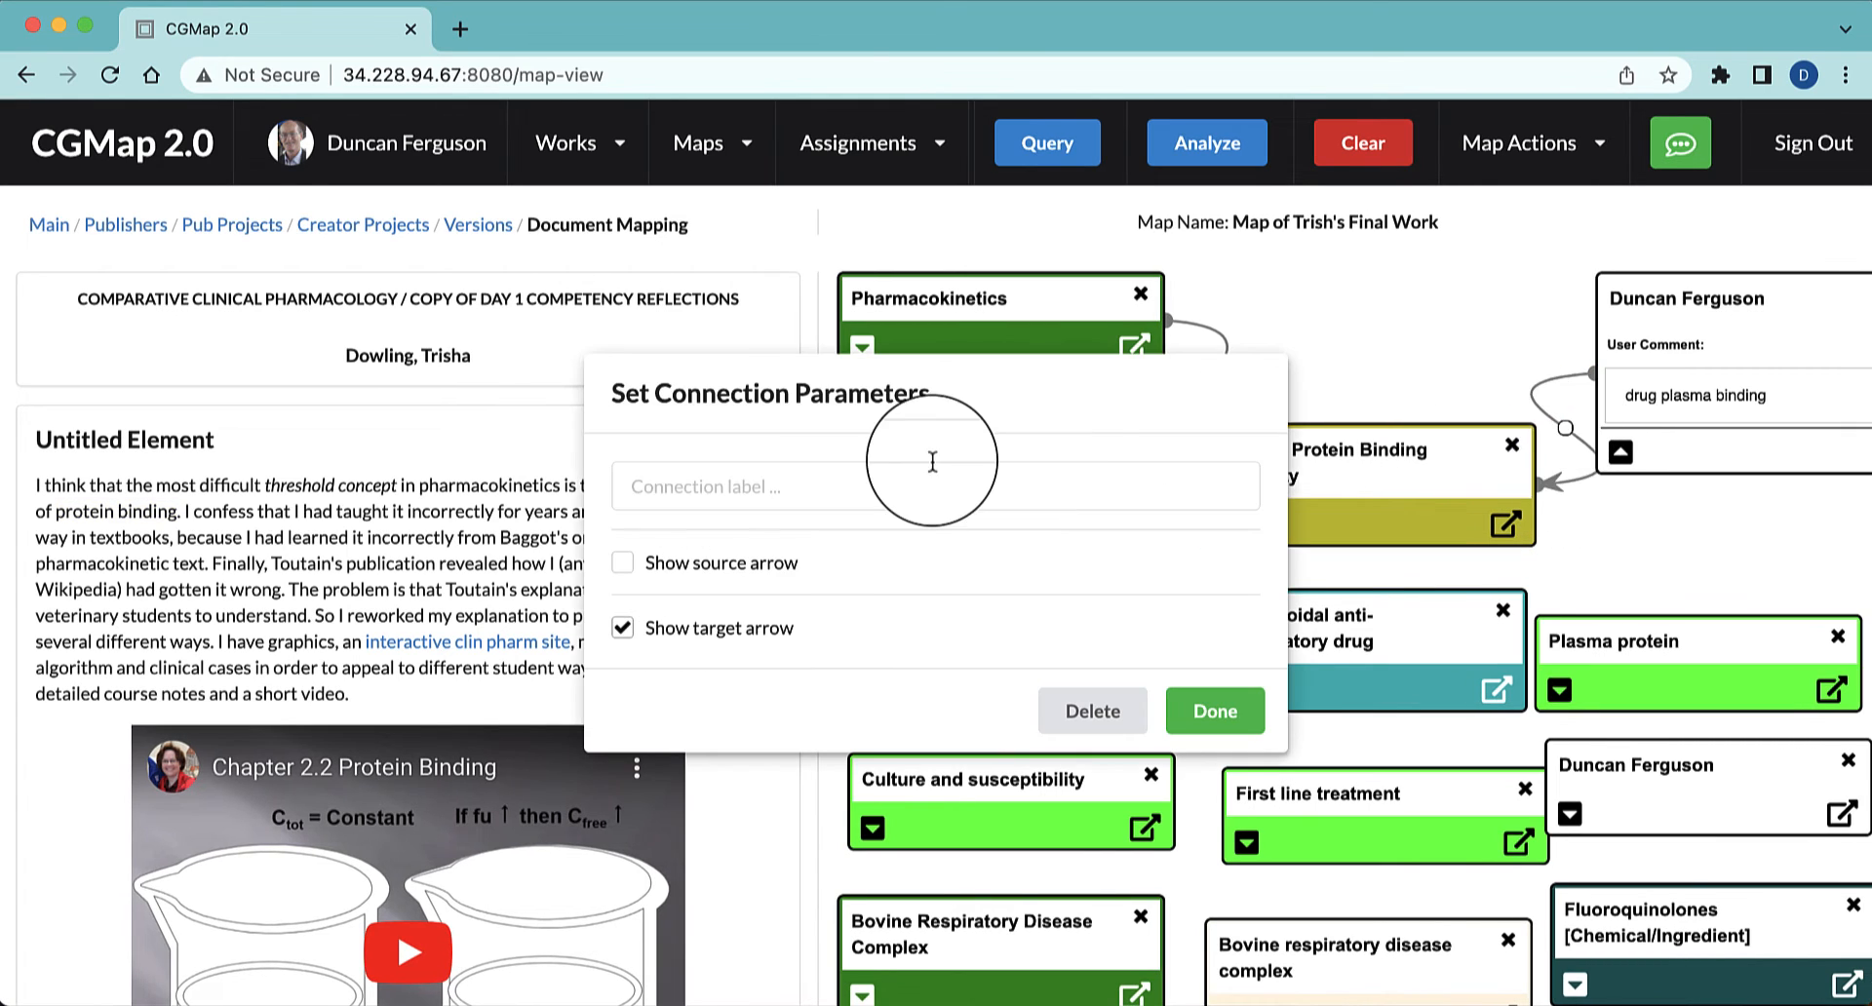
{"action": "left_click", "coordinate": [897, 491]}
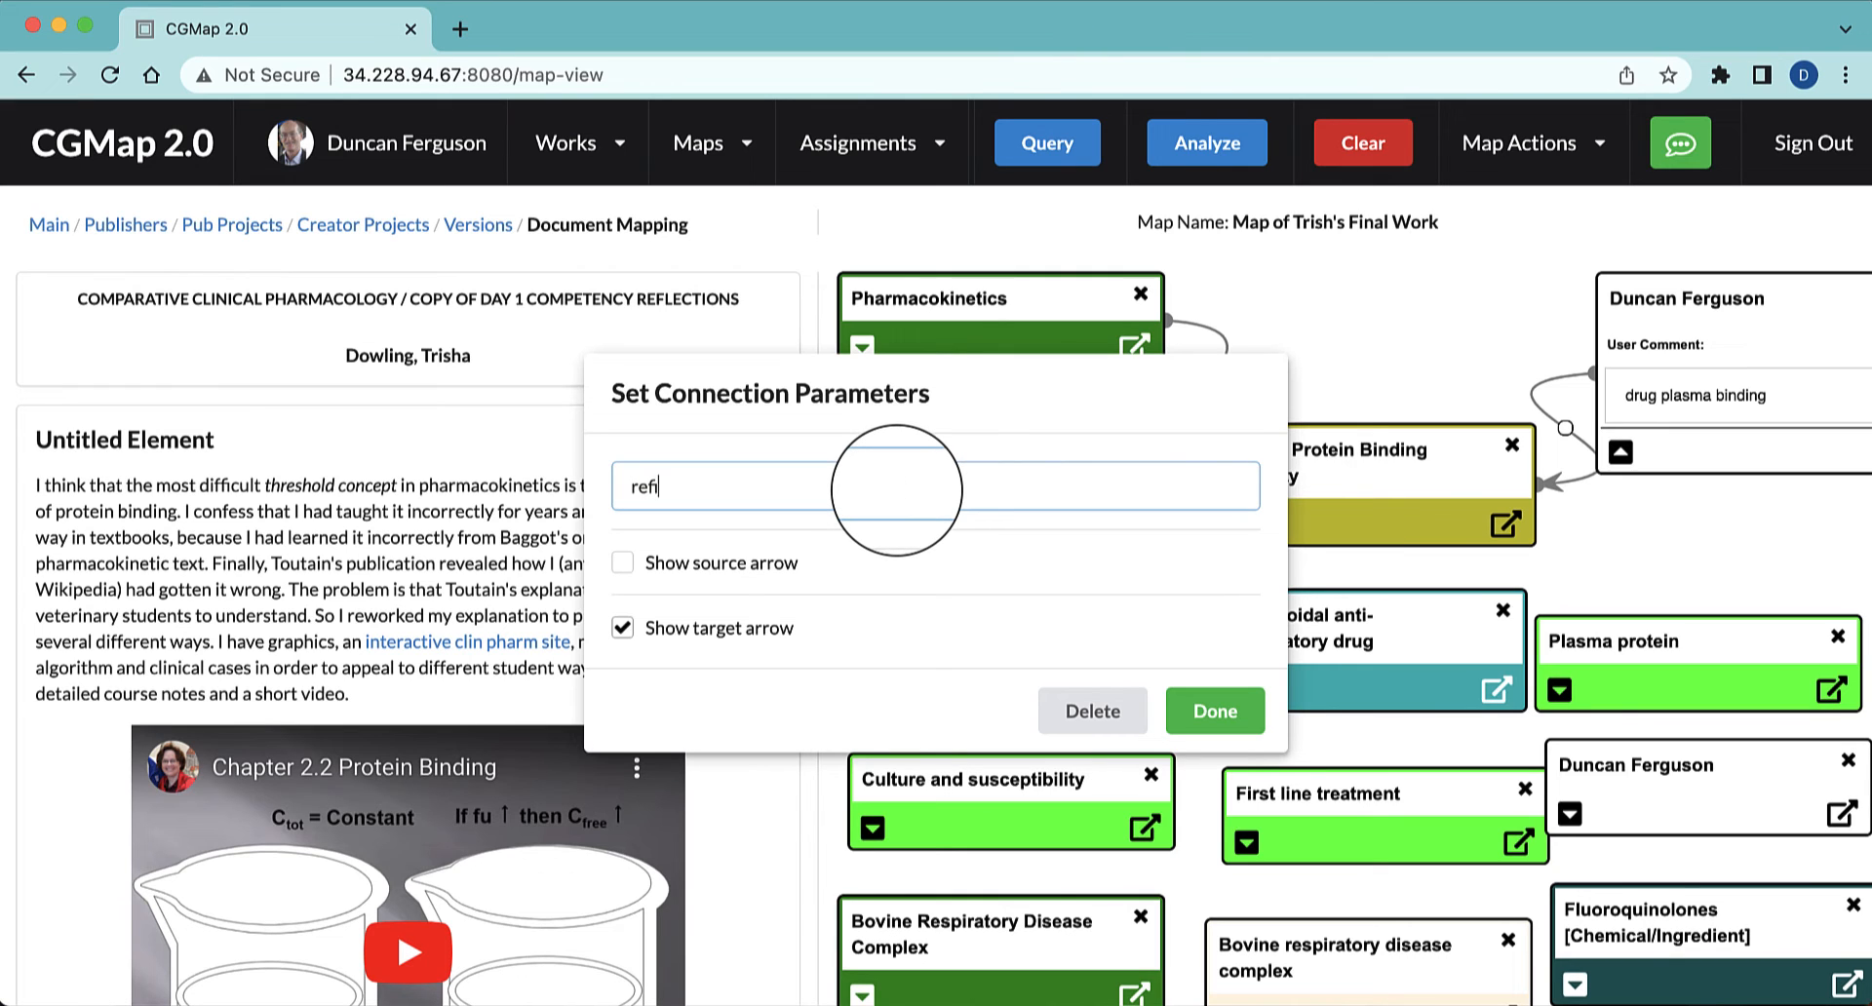
{"action": "left_click", "coordinate": [1214, 711]}
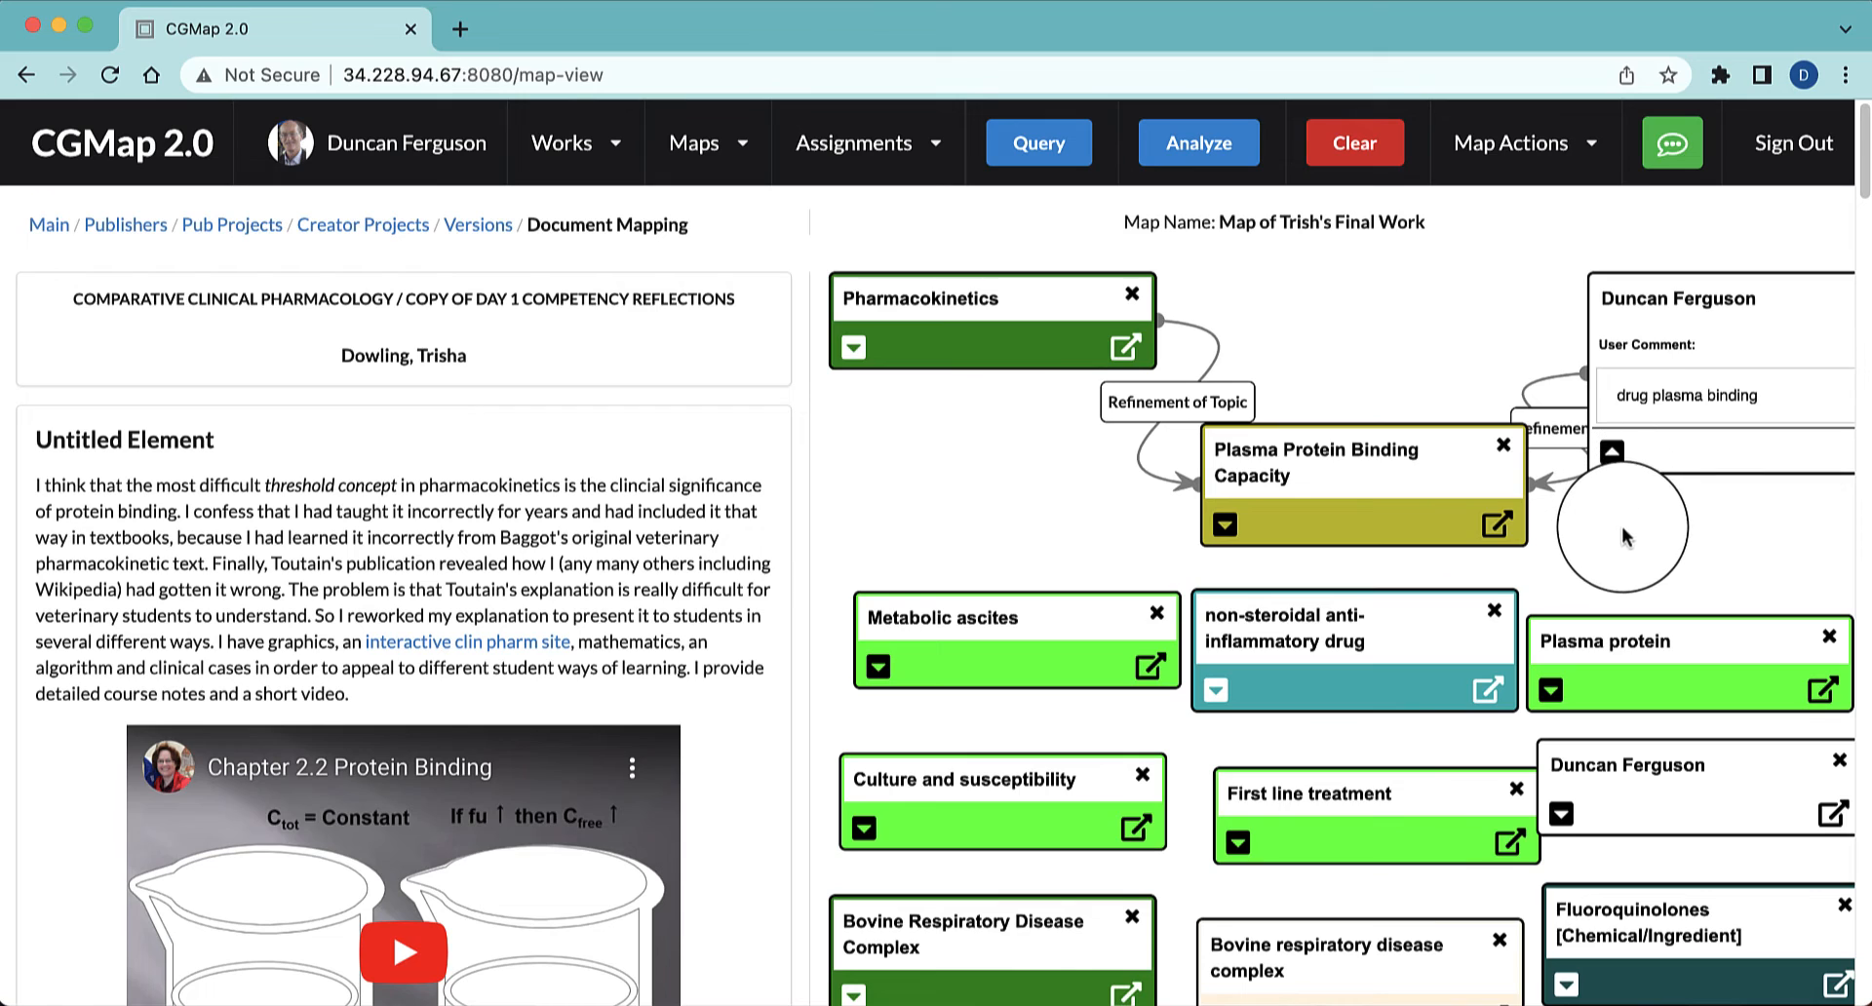
{"action": "left_click", "coordinate": [1662, 298]}
{"action": "left_click_drag", "start_coordinate": [1716, 294], "coordinate": [1810, 256]}
Lower the non-steroidal anti-inflammatory drug node and connect both Plasma Protein Binding Capacity and Metabolic ascites to it
{"action": "left_click", "coordinate": [1474, 635]}
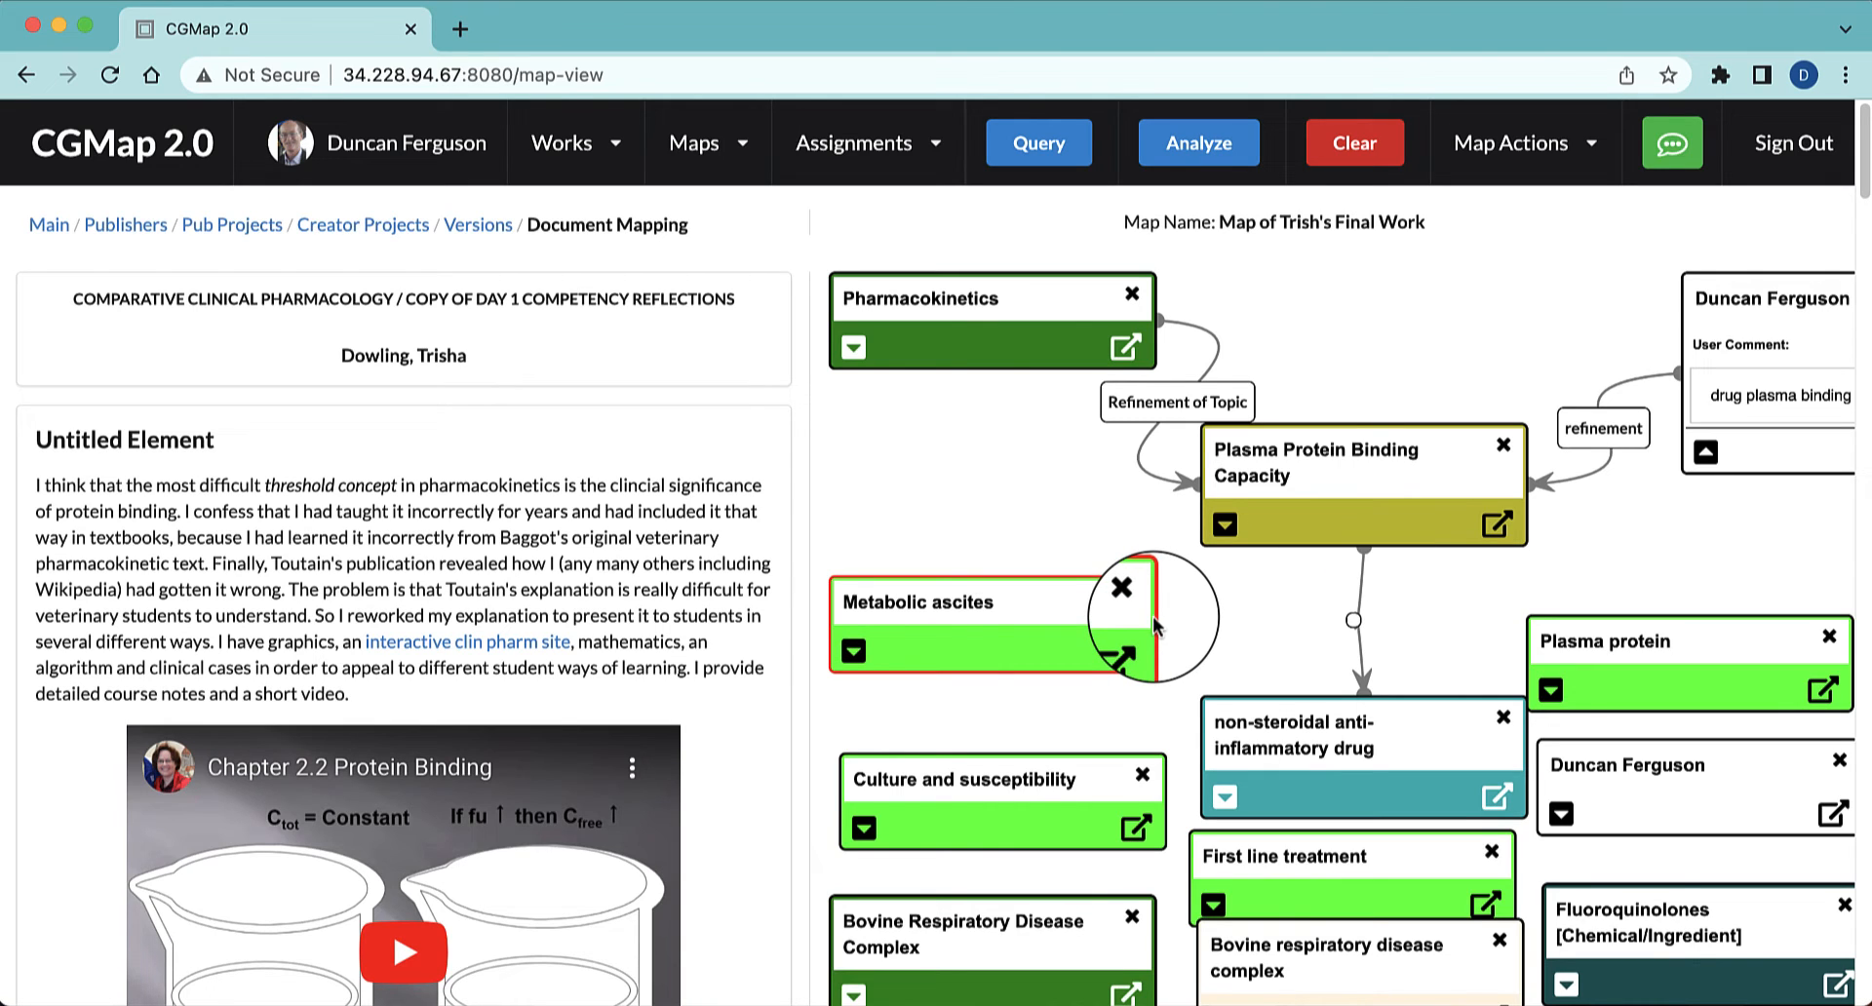
{"action": "left_click_drag", "start_coordinate": [1152, 616], "coordinate": [1279, 707]}
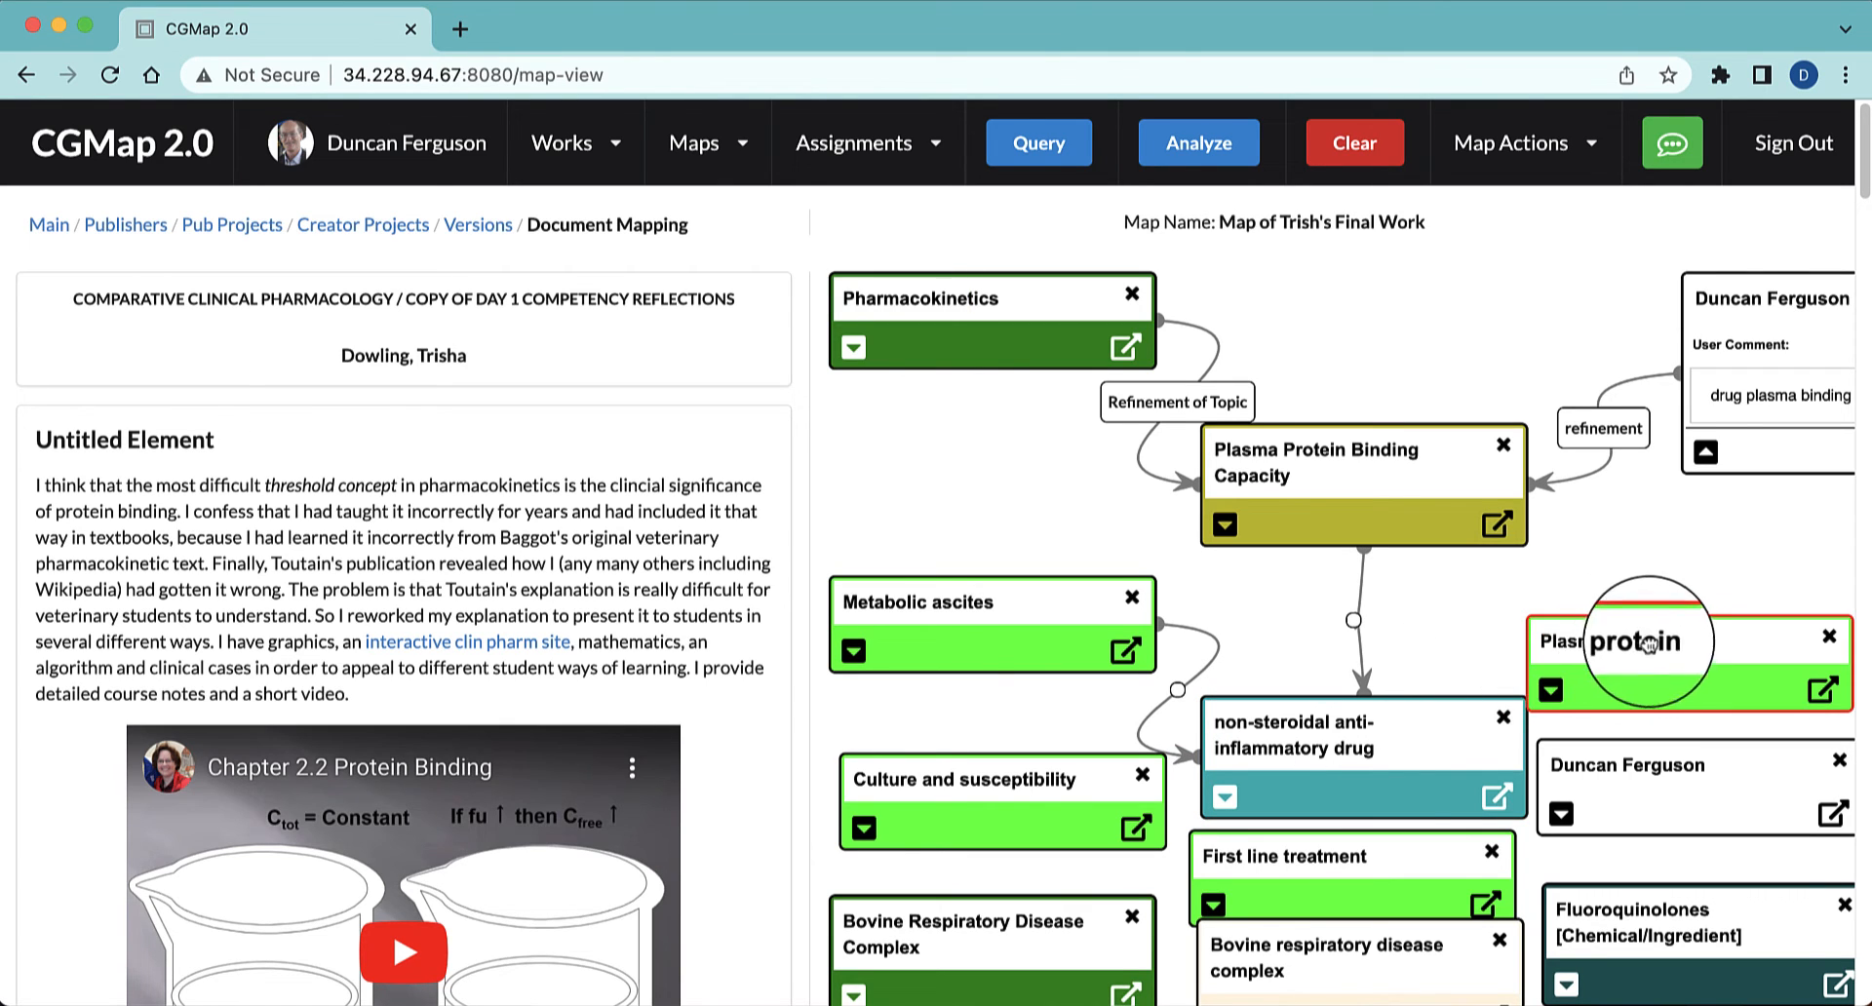
Move Plasma protein between Pharmacokinetics and Metabolic ascites, and shift the dark green Bovine Respiratory Disease Complex node down
{"action": "left_click_drag", "start_coordinate": [1608, 641], "coordinate": [957, 490]}
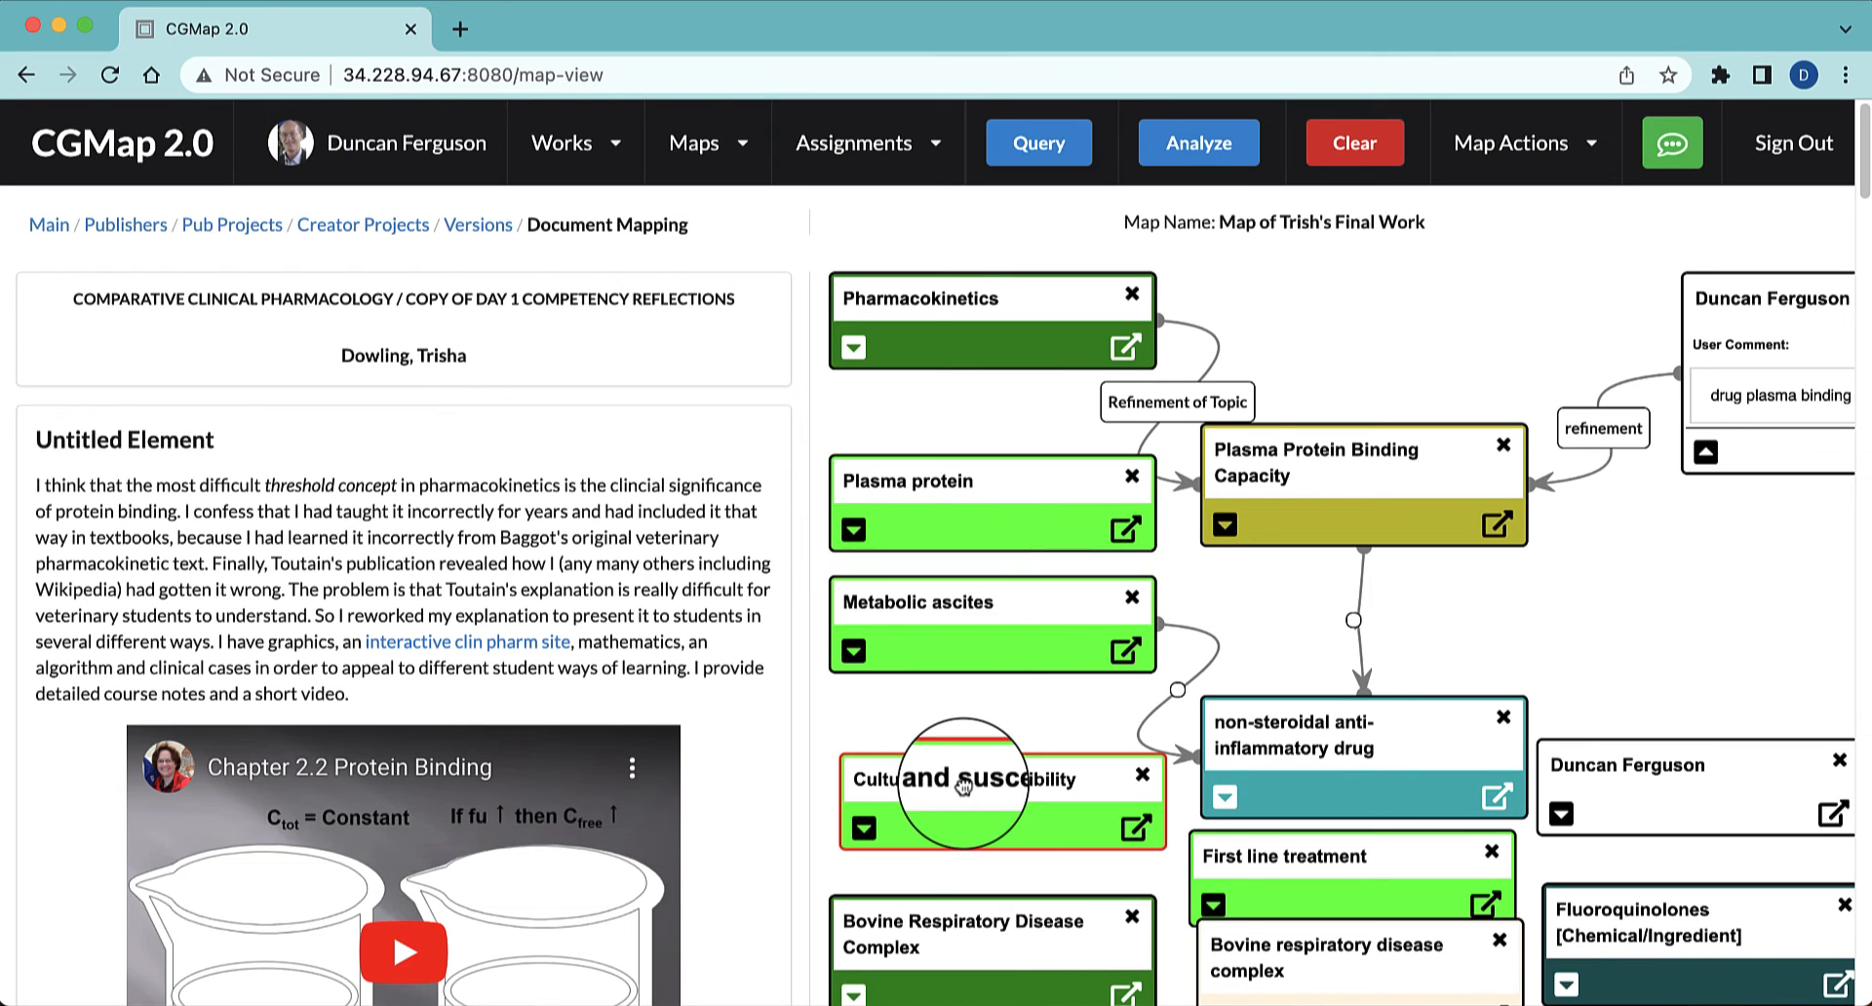
{"action": "left_click_drag", "start_coordinate": [961, 921], "coordinate": [961, 993]}
{"action": "mouse_move", "coordinate": [916, 621]}
{"action": "left_mouse_down"}
{"action": "mouse_move", "coordinate": [954, 624]}
{"action": "mouse_move", "coordinate": [934, 643]}
{"action": "mouse_move", "coordinate": [912, 621]}
{"action": "left_mouse_up"}
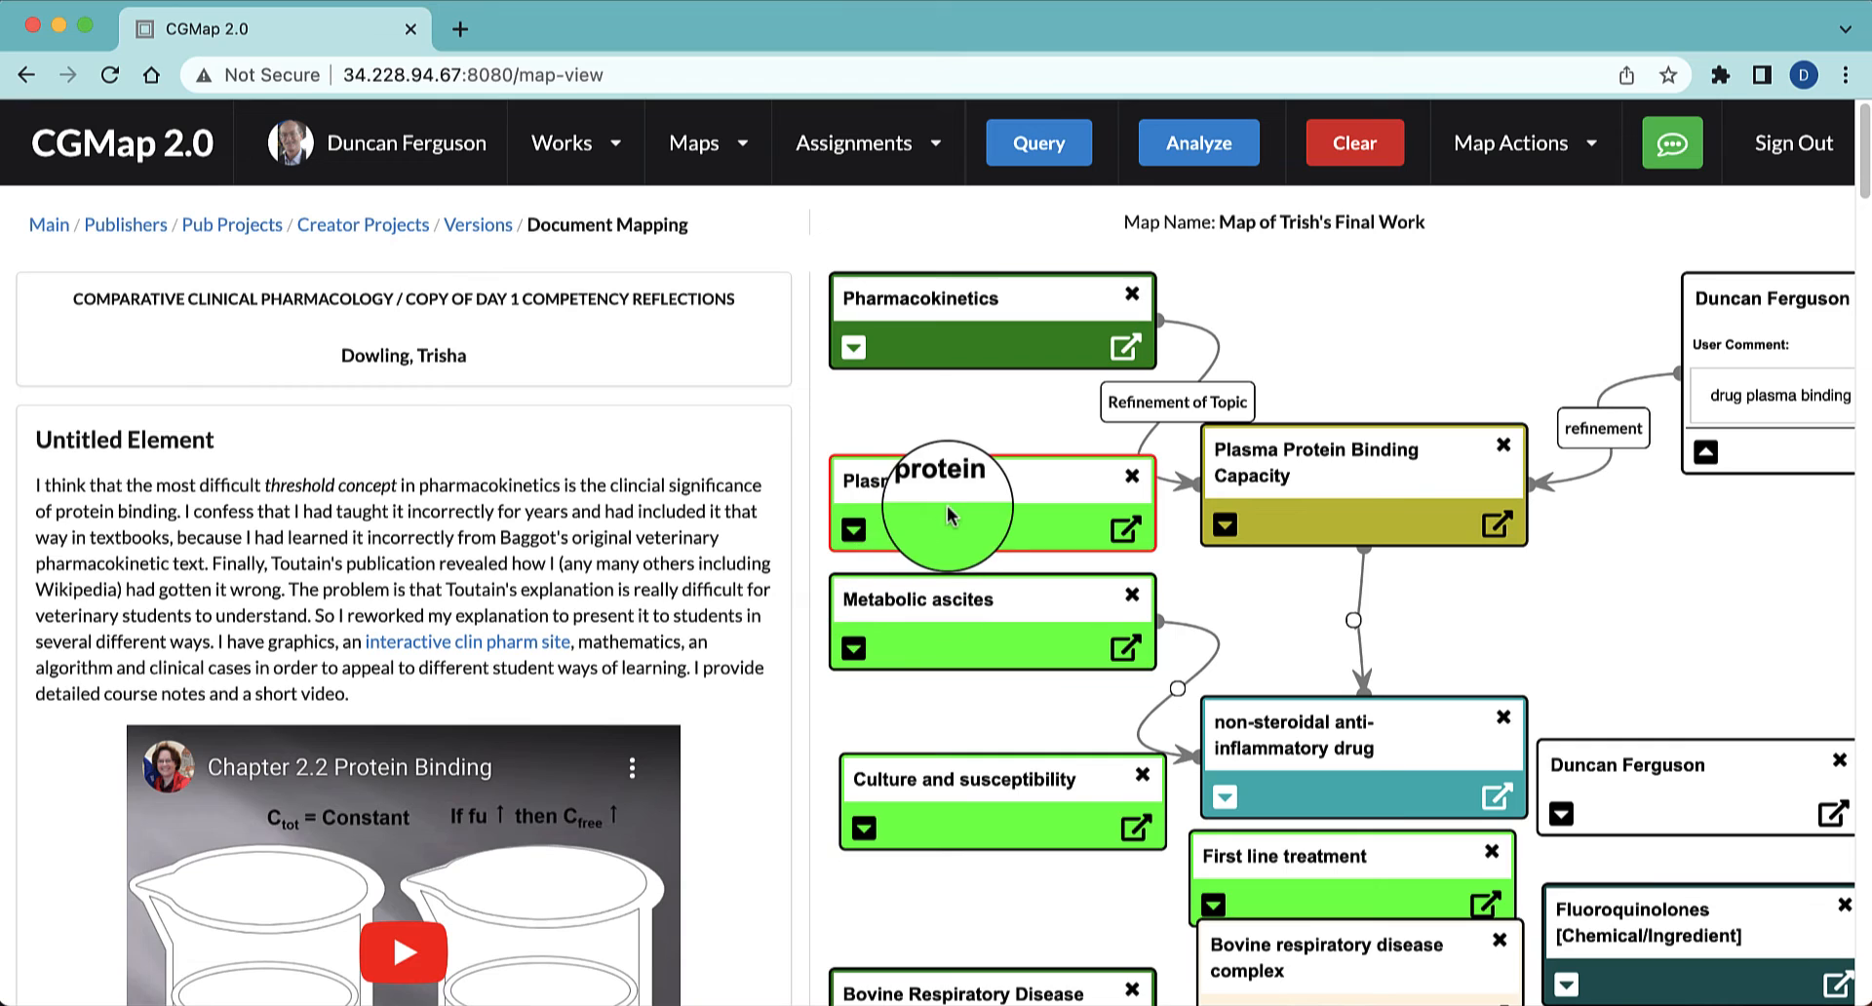
Connect Plasma protein to Plasma Protein Binding Capacity with the label "concept" and move the target node away to make room for the label
{"action": "left_click_drag", "start_coordinate": [947, 509], "coordinate": [1202, 525]}
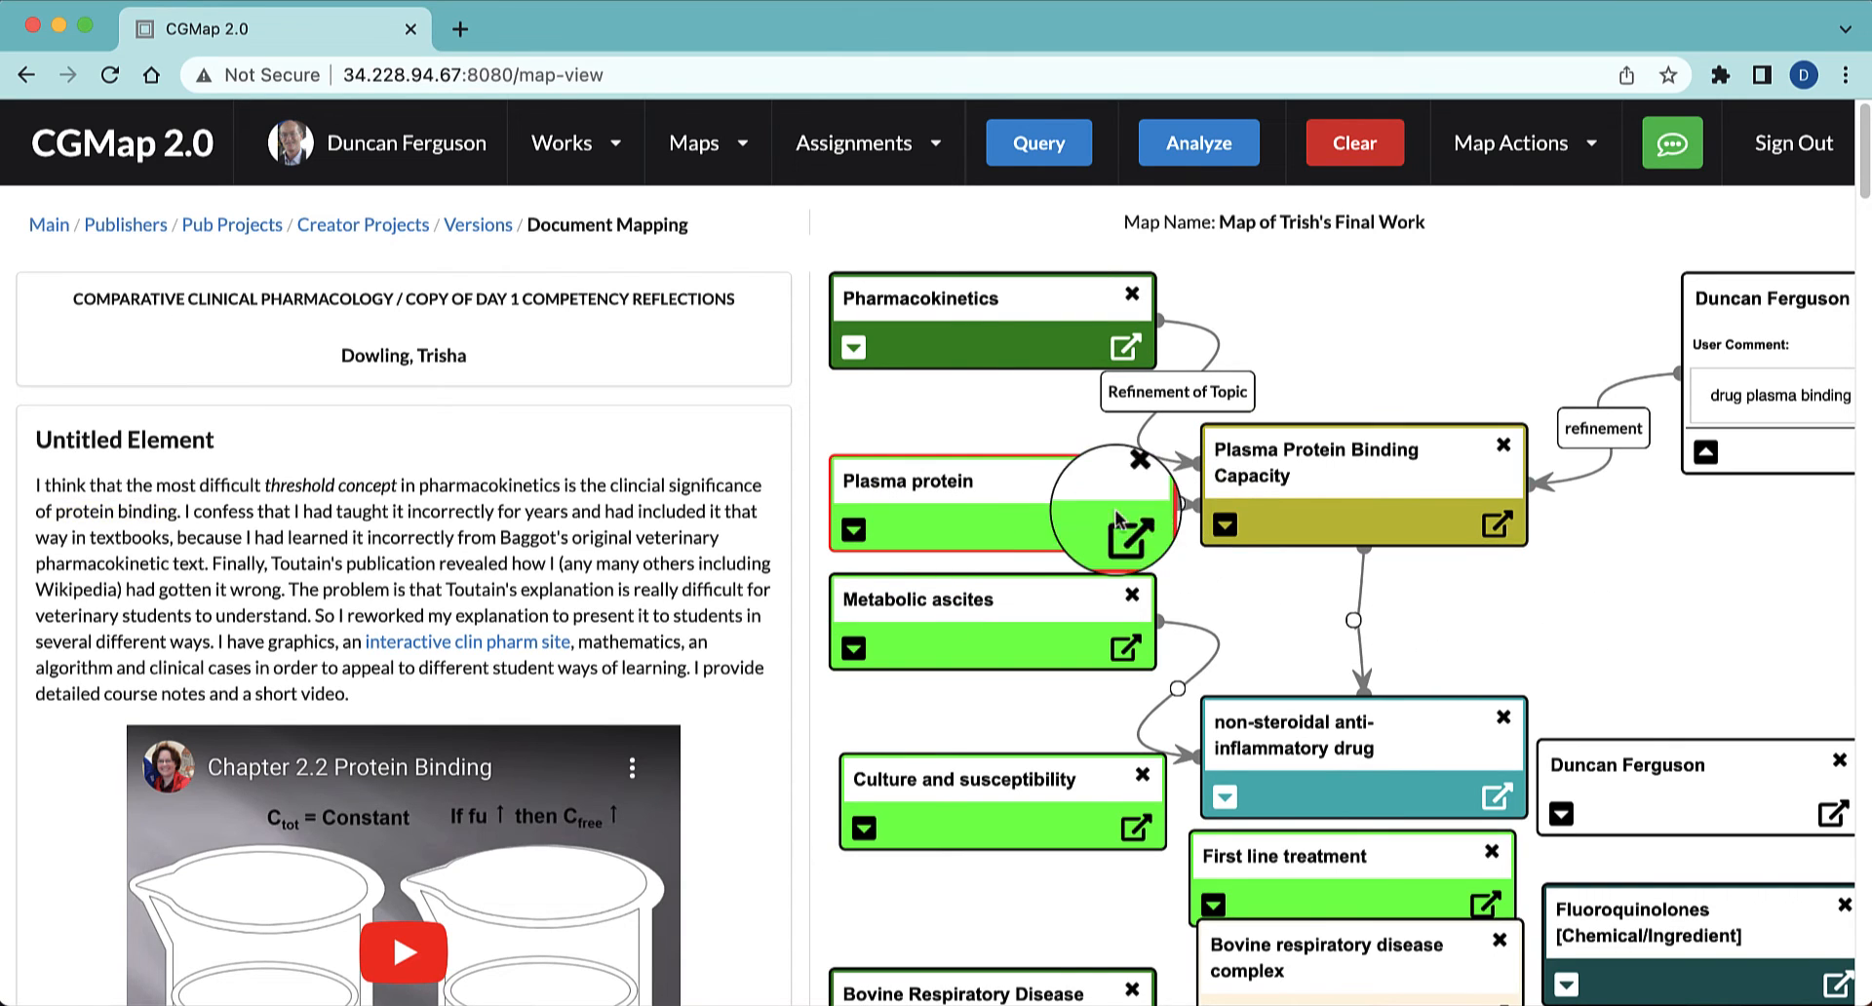
{"action": "left_click", "coordinate": [1177, 507]}
{"action": "left_click", "coordinate": [945, 484]}
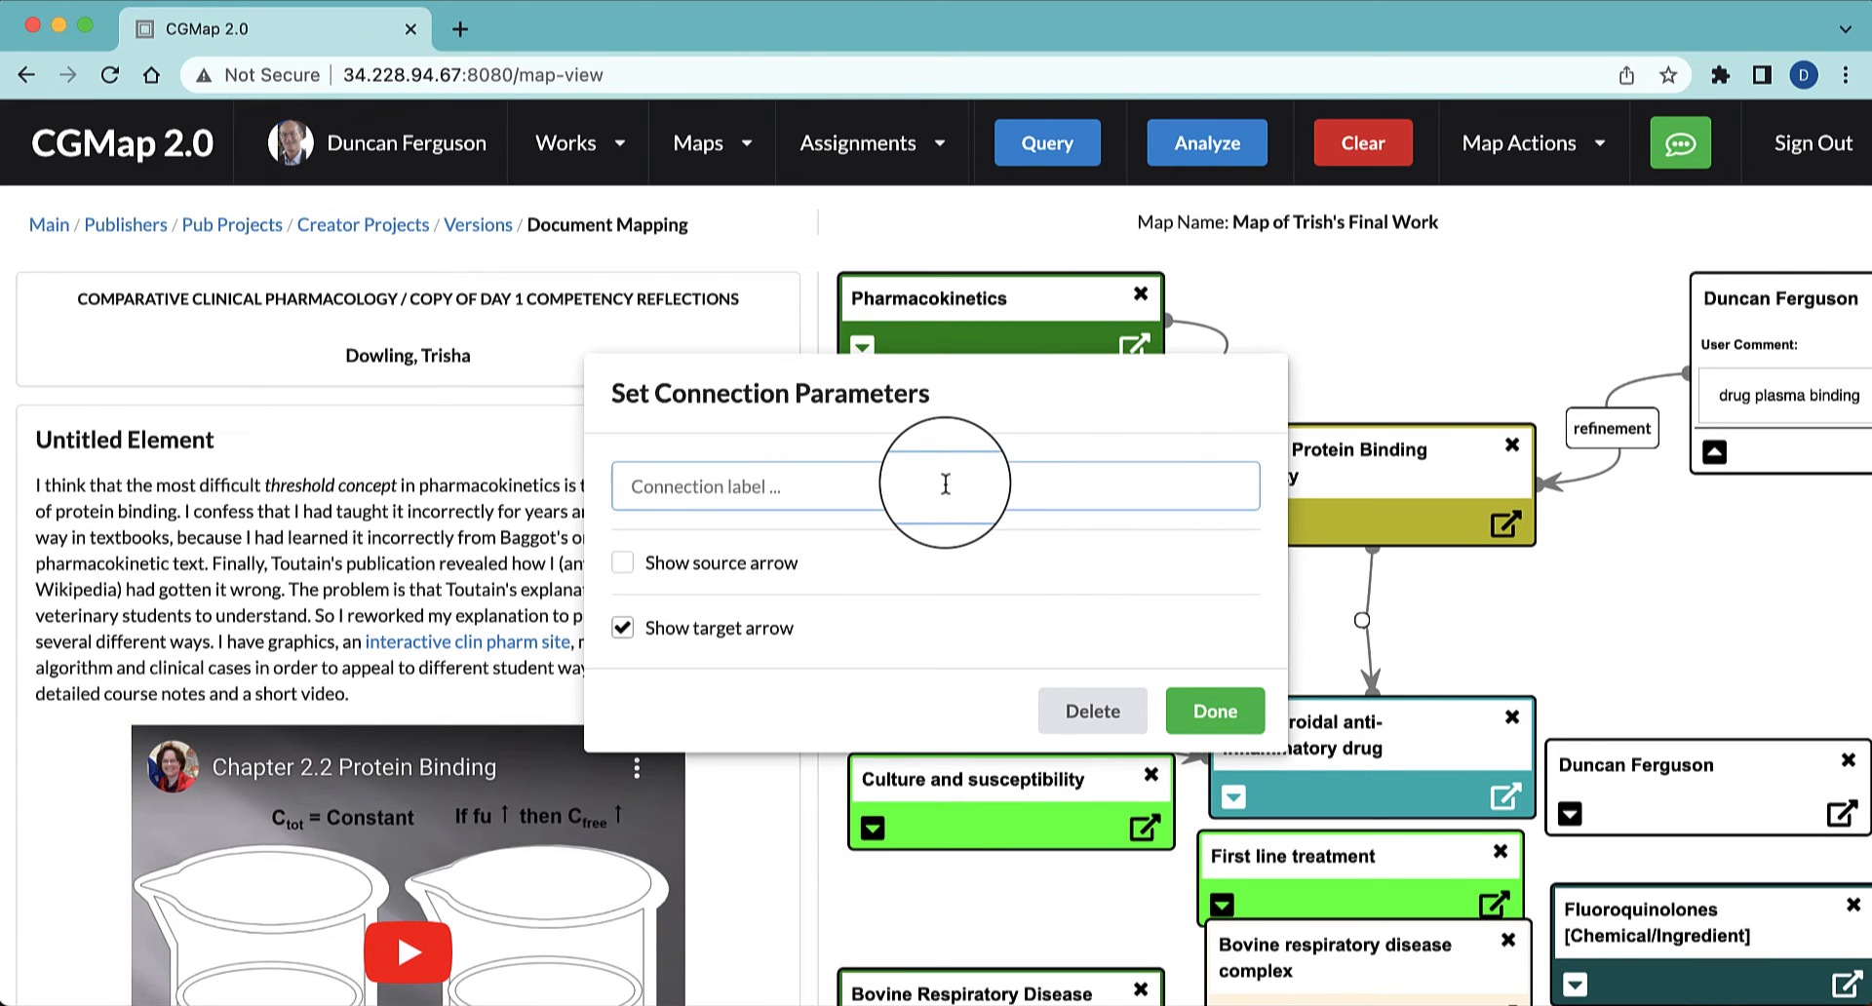
{"action": "left_click", "coordinate": [1215, 711]}
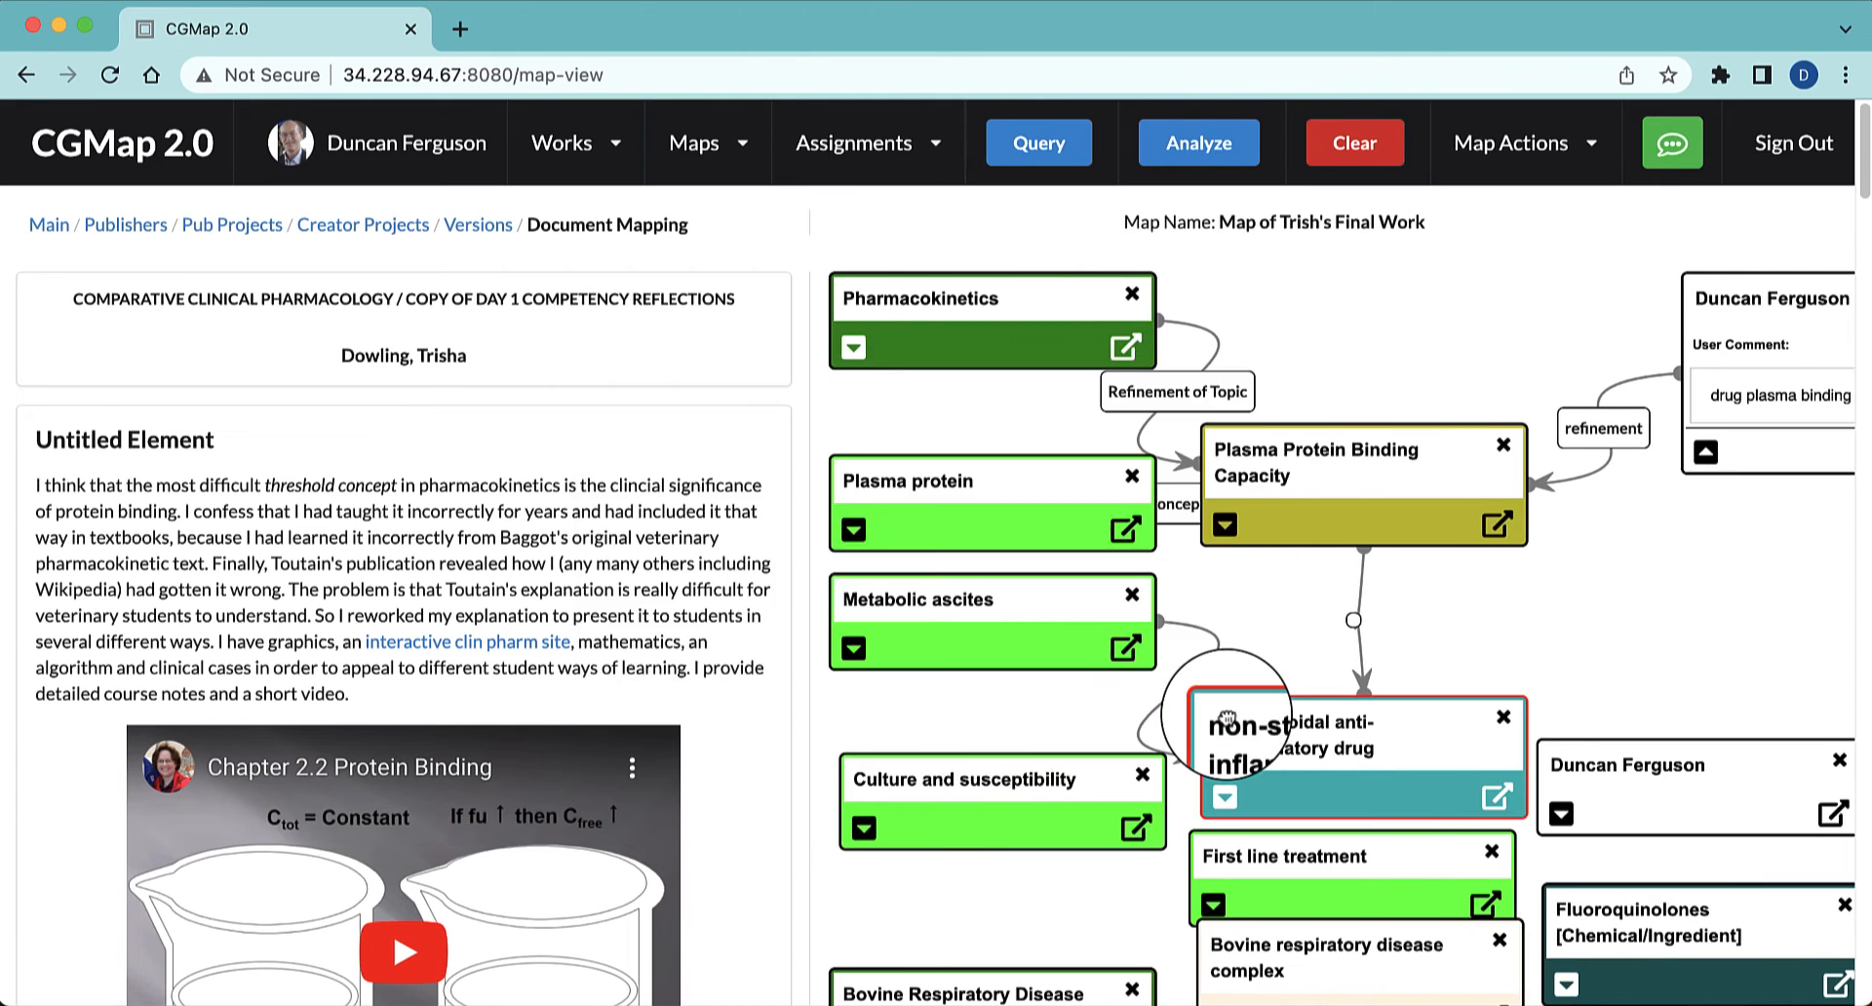
{"action": "left_click_drag", "start_coordinate": [1379, 510], "coordinate": [1484, 532]}
Move both bovine respiratory disease complex nodes down and place their collapsed comment node above the dark green one
{"action": "scroll", "coordinate": [1697, 605], "scroll_direction": "down", "scroll_amount": 2}
{"action": "scroll", "coordinate": [1697, 604], "scroll_direction": "down", "scroll_amount": 2}
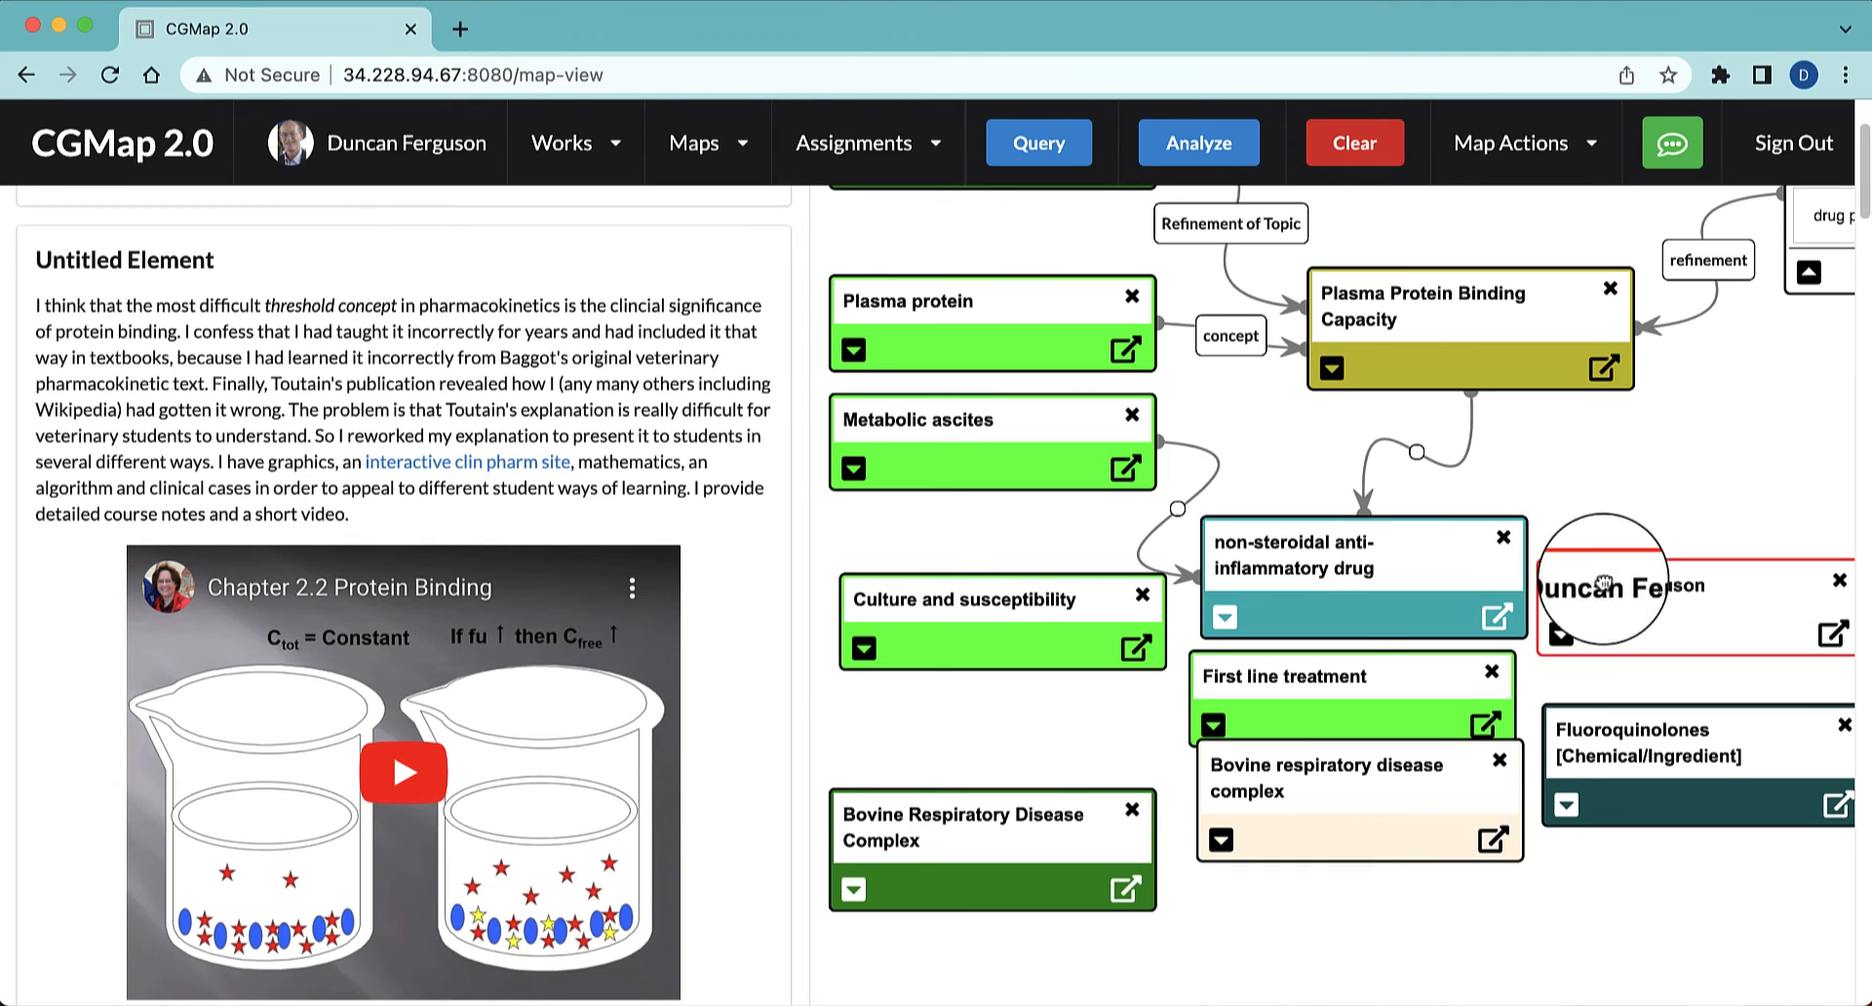
{"action": "left_click", "coordinate": [1561, 633]}
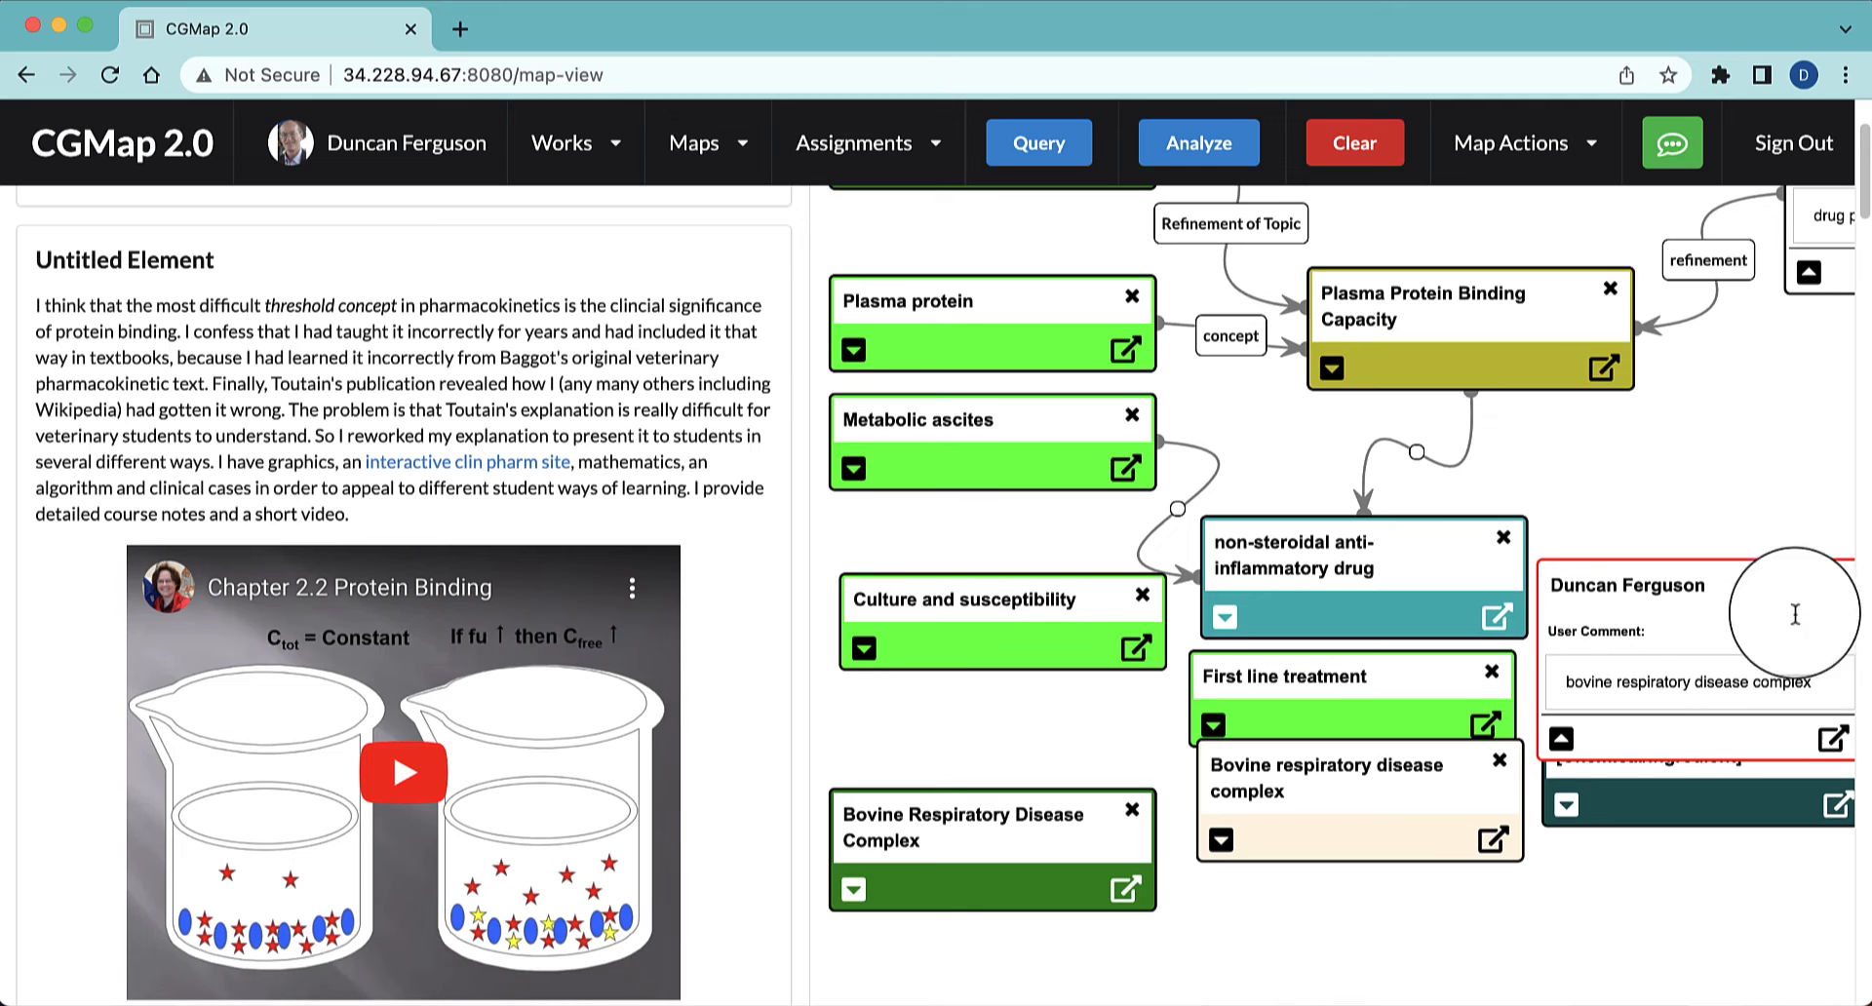
{"action": "left_click", "coordinate": [1561, 739]}
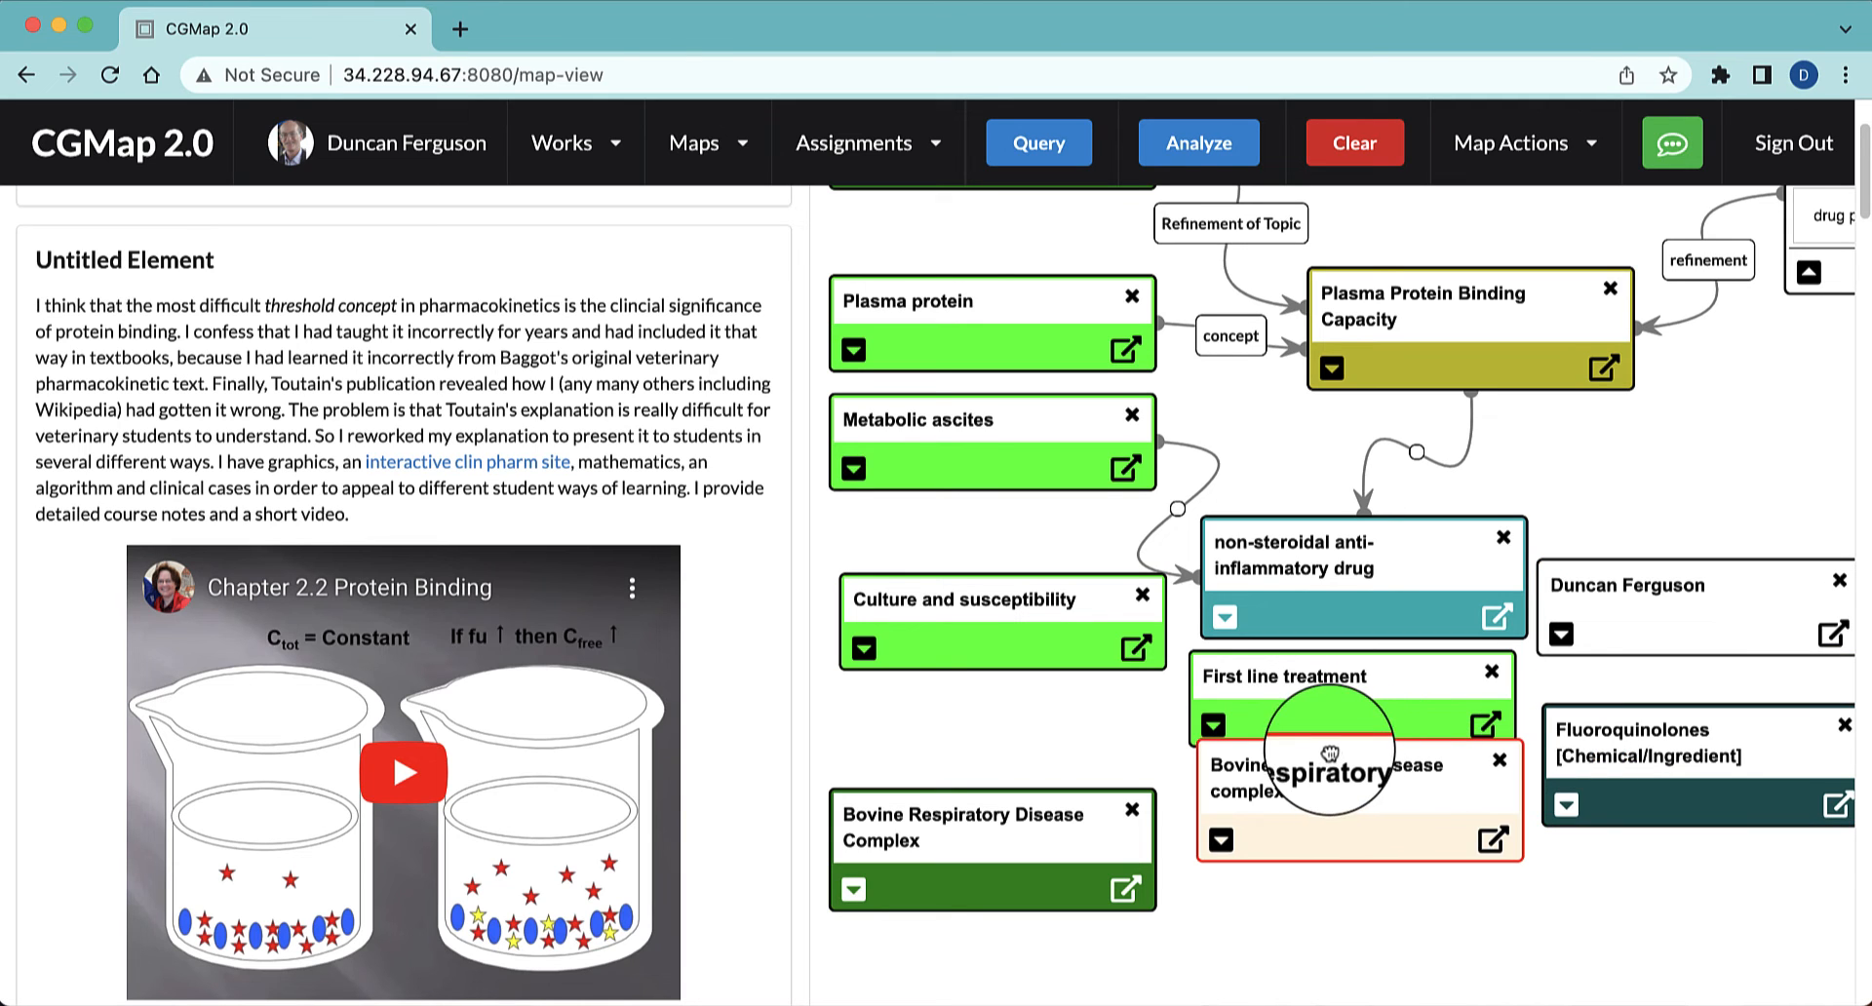
{"action": "left_click_drag", "start_coordinate": [1330, 753], "coordinate": [1326, 850]}
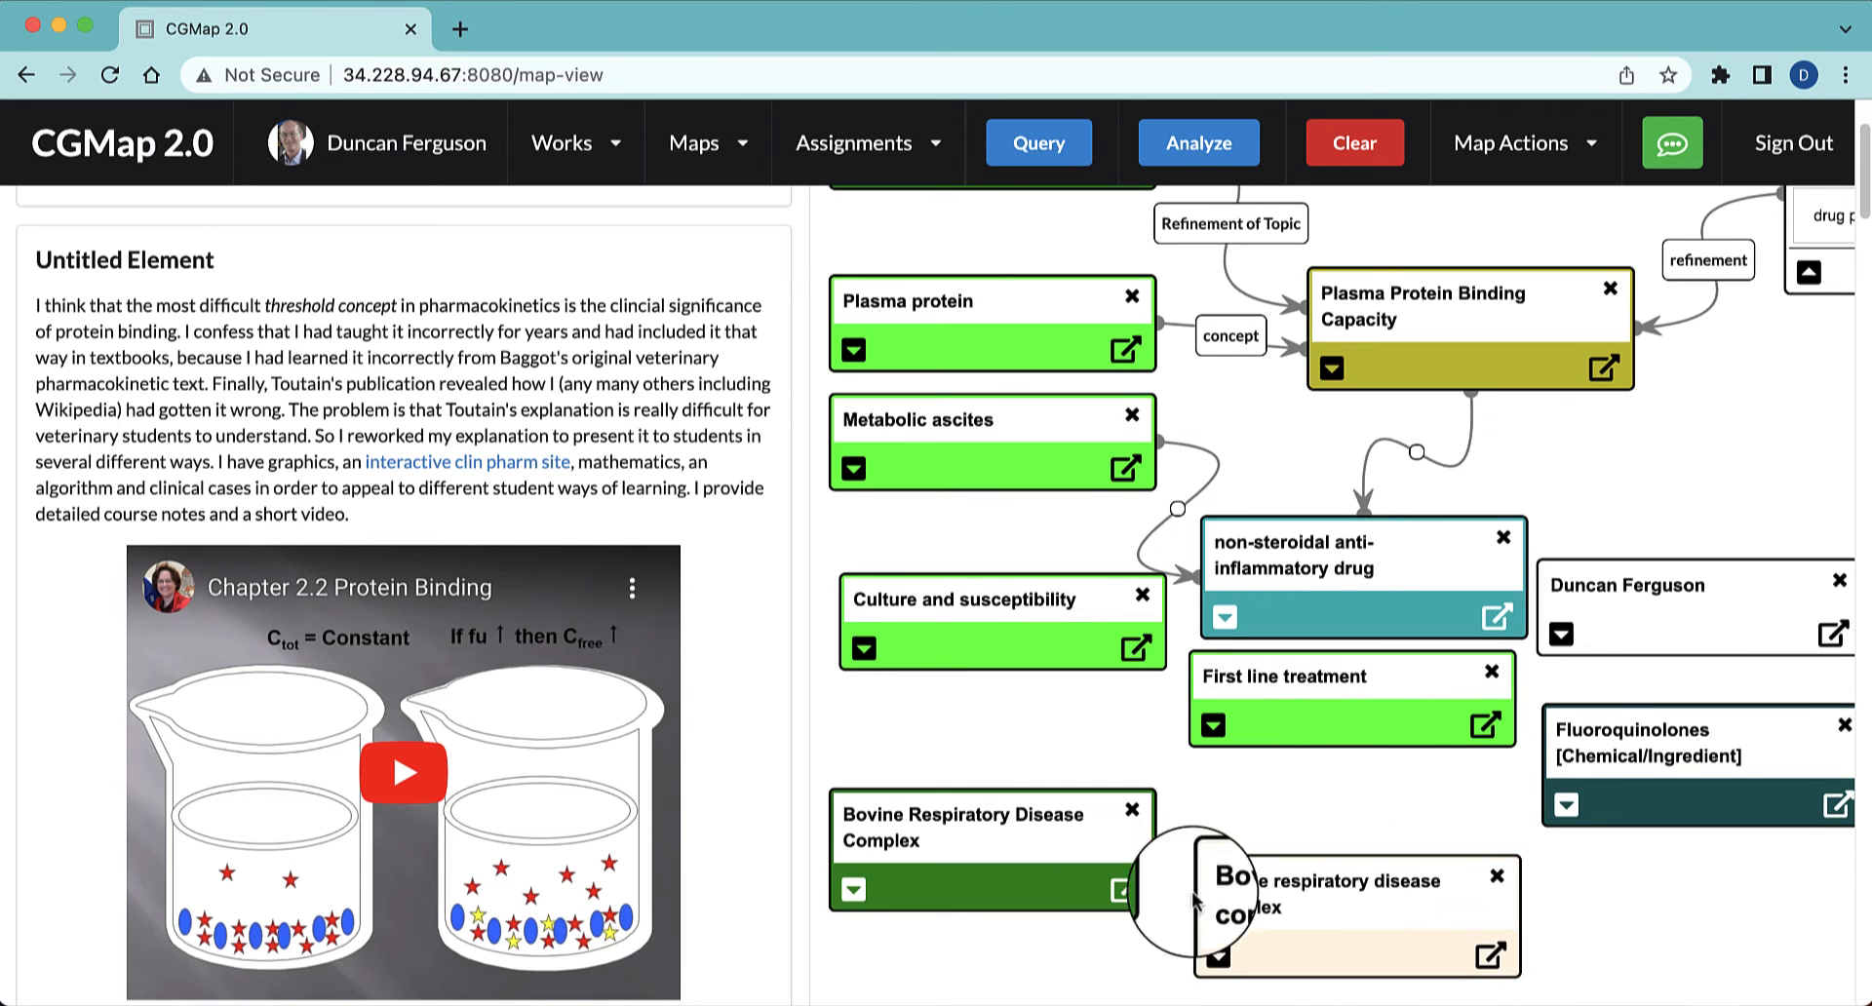
{"action": "left_click_drag", "start_coordinate": [1048, 818], "coordinate": [1047, 814]}
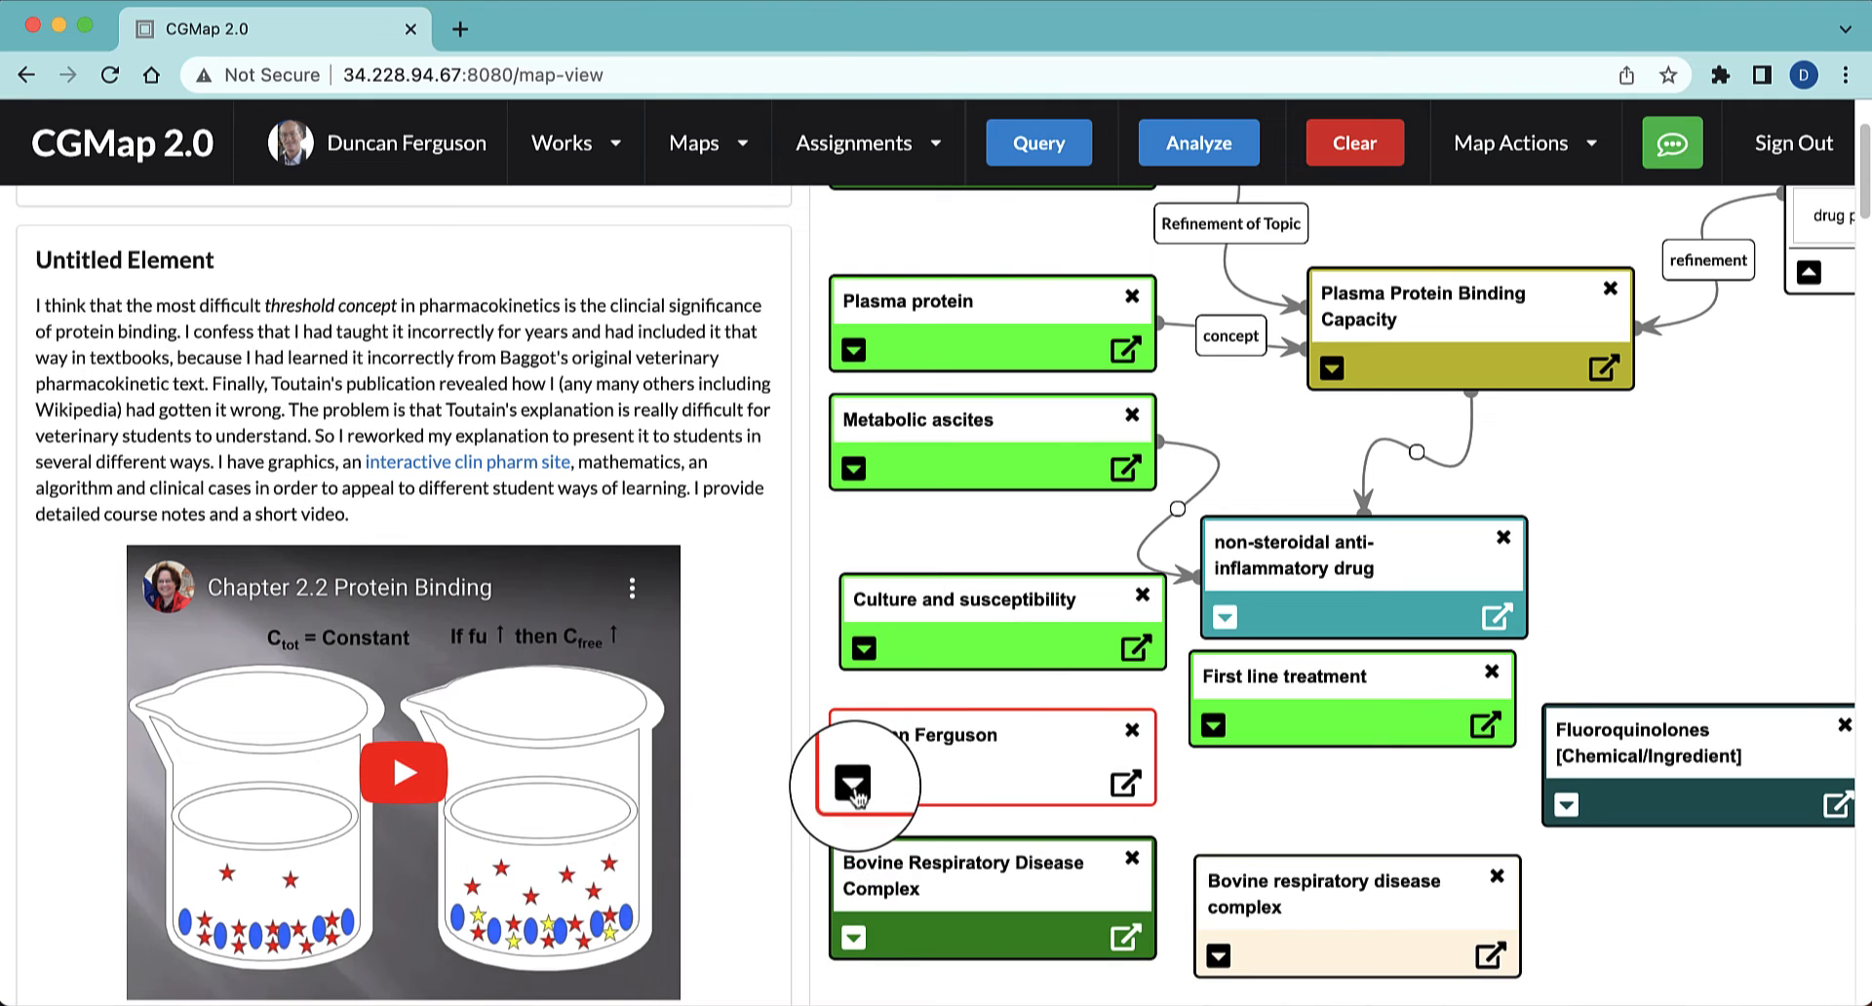
Expand the "bovine respiratory disease complex" comment node and move it up to uncover the dark green node's title
{"action": "left_click", "coordinate": [853, 789]}
{"action": "left_click", "coordinate": [934, 889]}
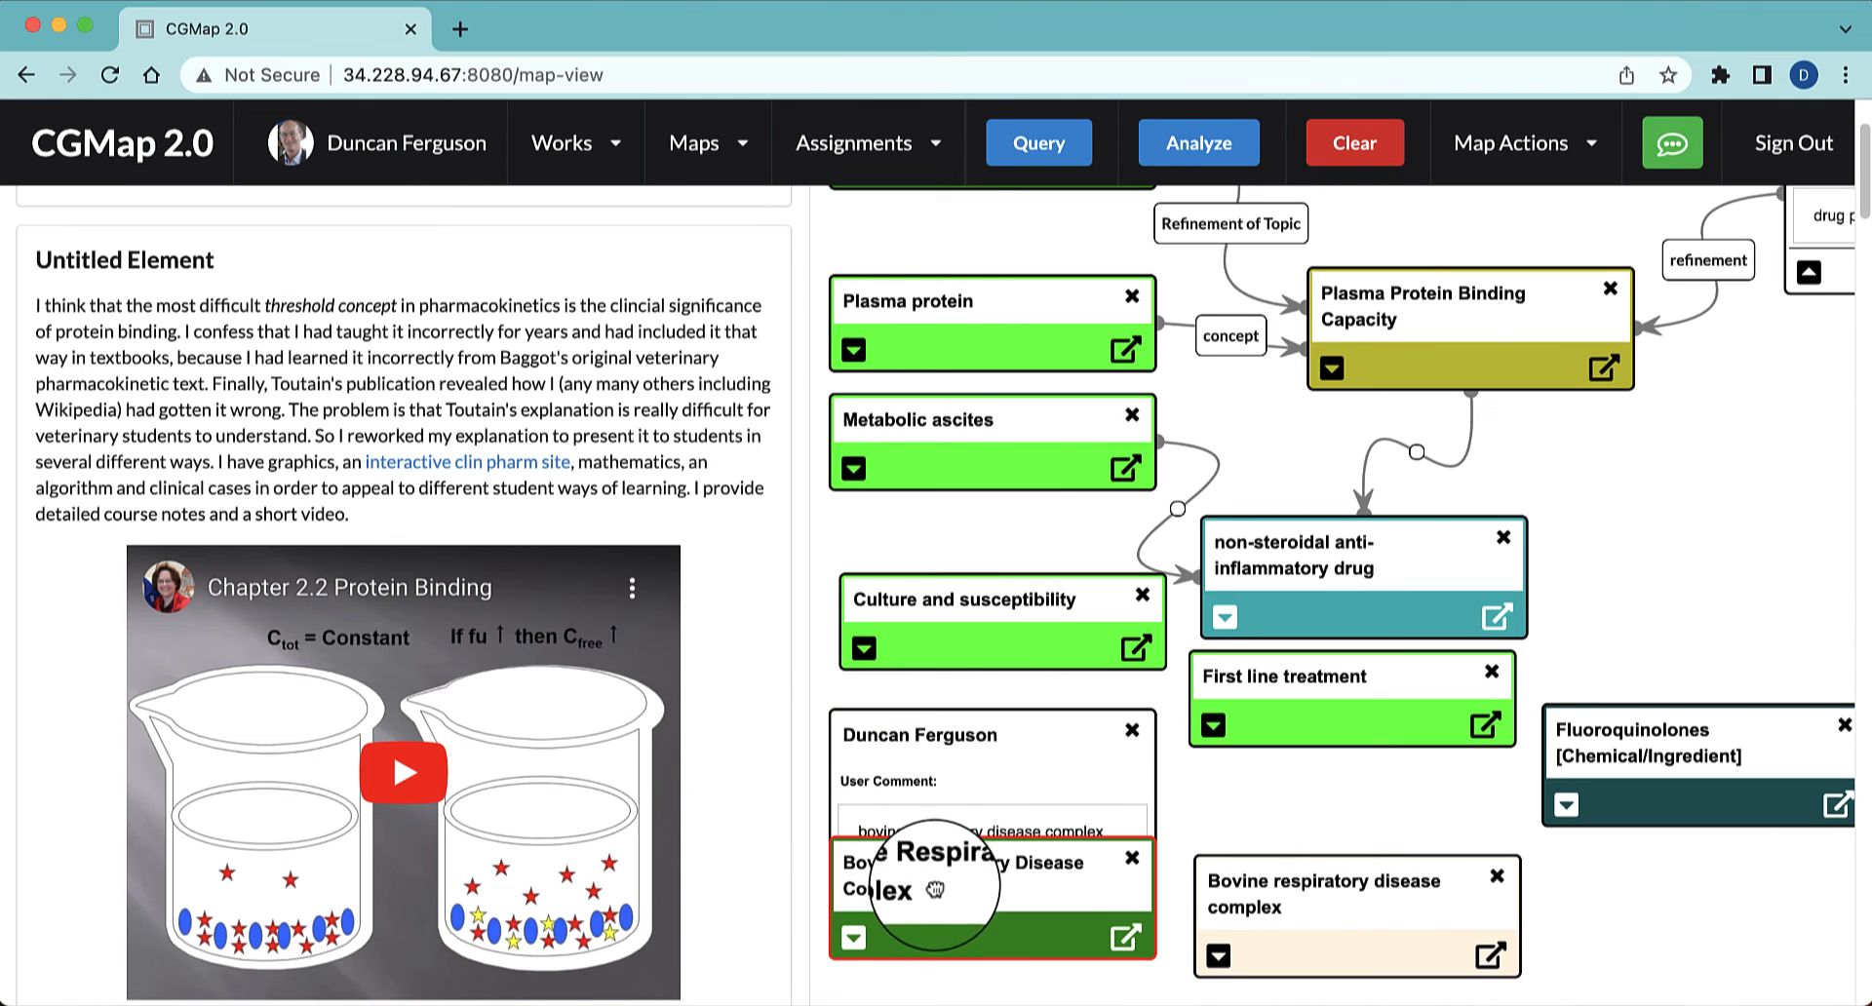
{"action": "left_click", "coordinate": [963, 814]}
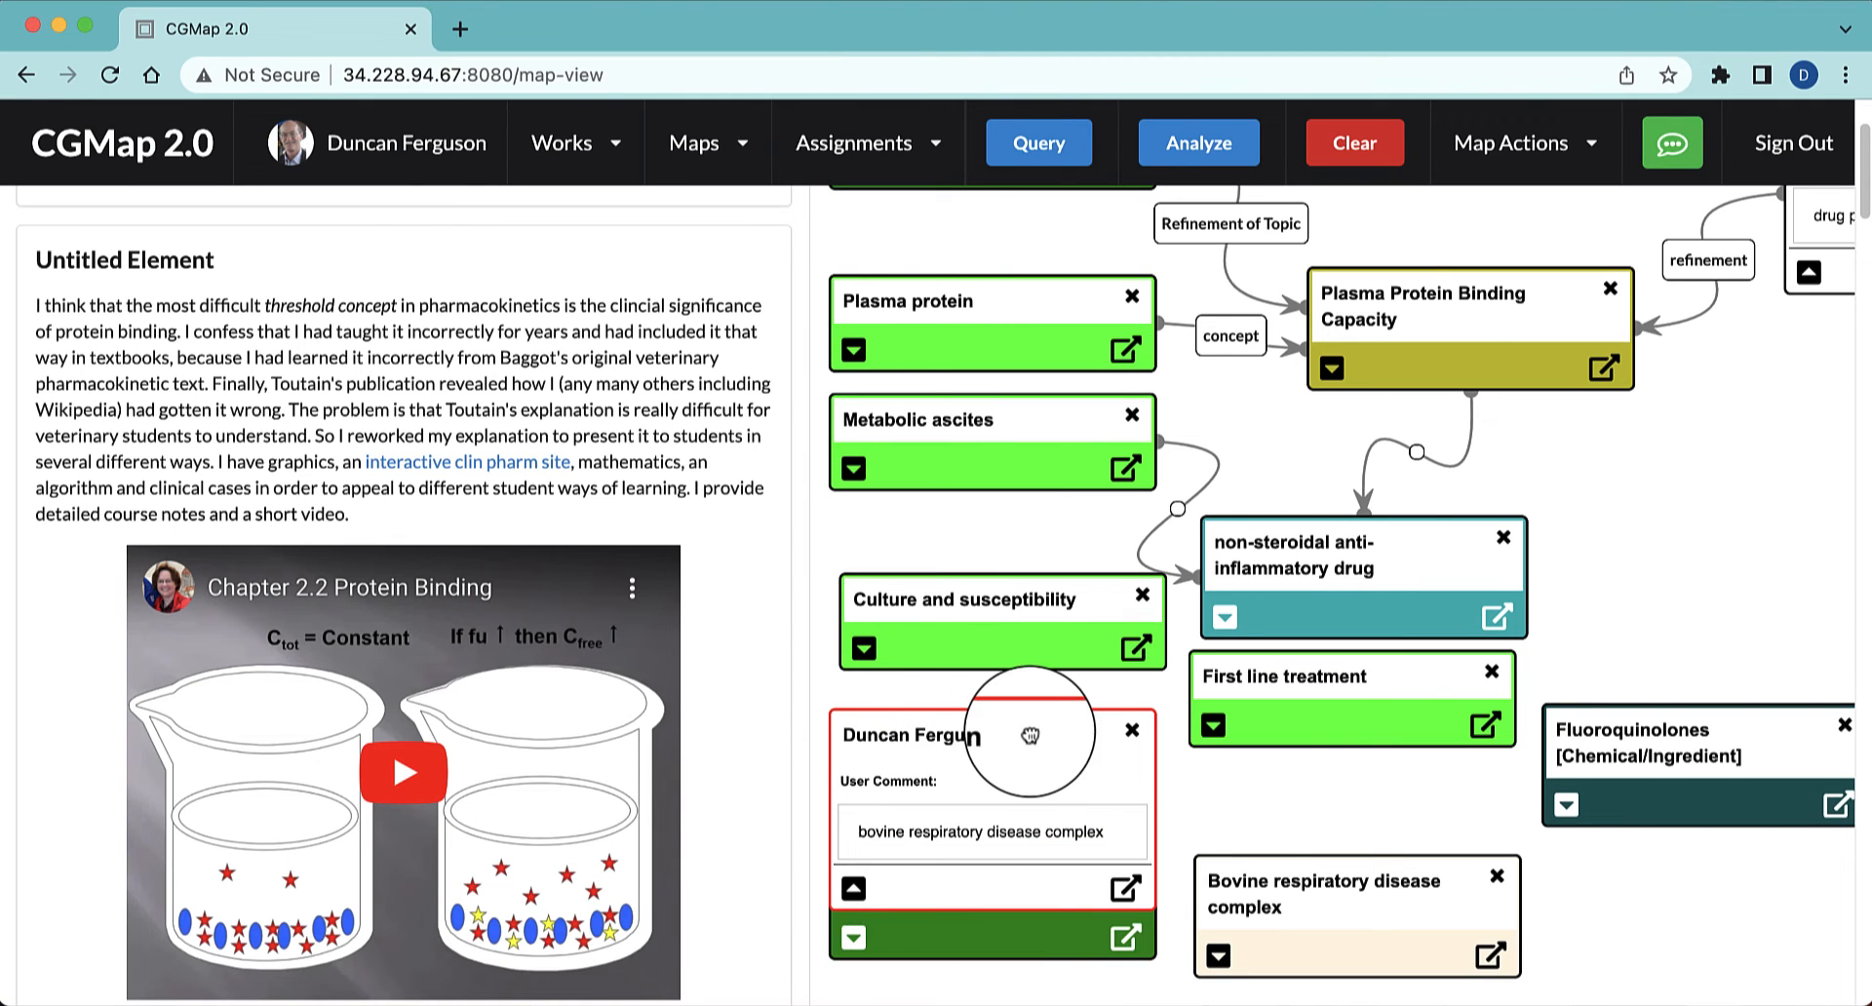
{"action": "left_click_drag", "start_coordinate": [1030, 736], "coordinate": [1078, 677]}
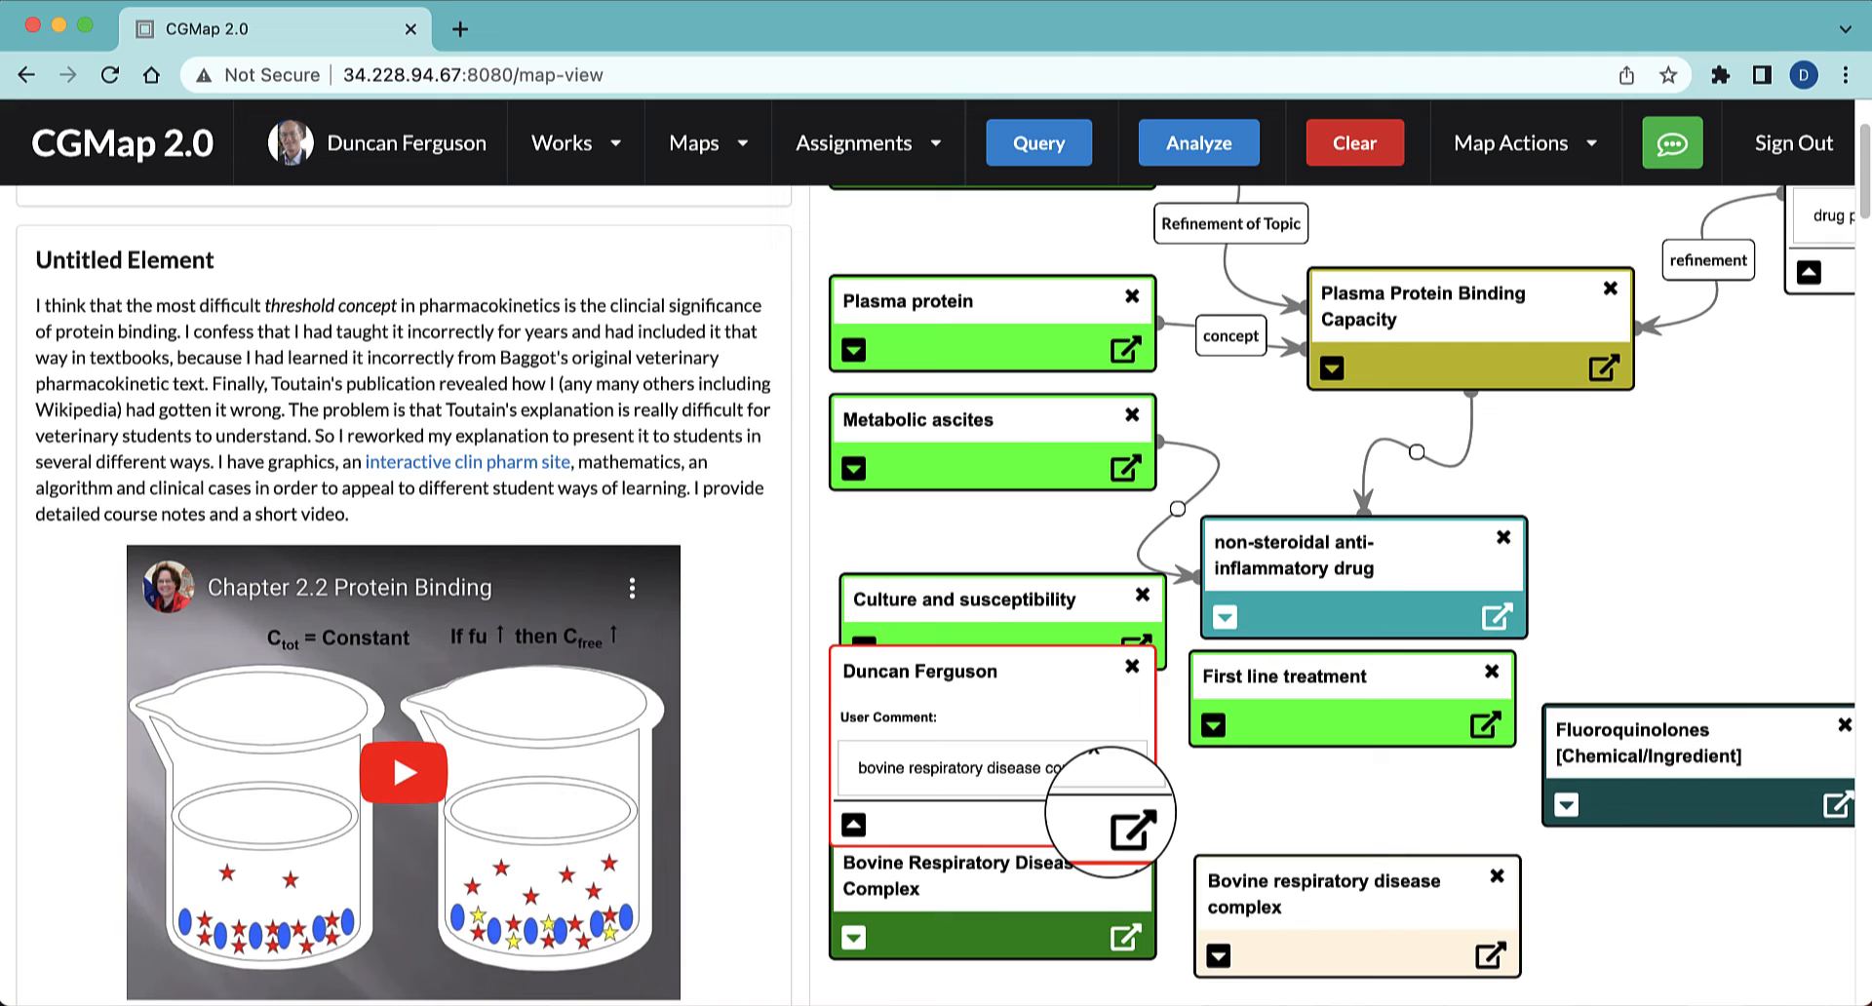
Finish the comment as "bovine respiratory disease complex from definition", collapse its node and move it below Culture and susceptibility
{"action": "type", "text": "ro"}
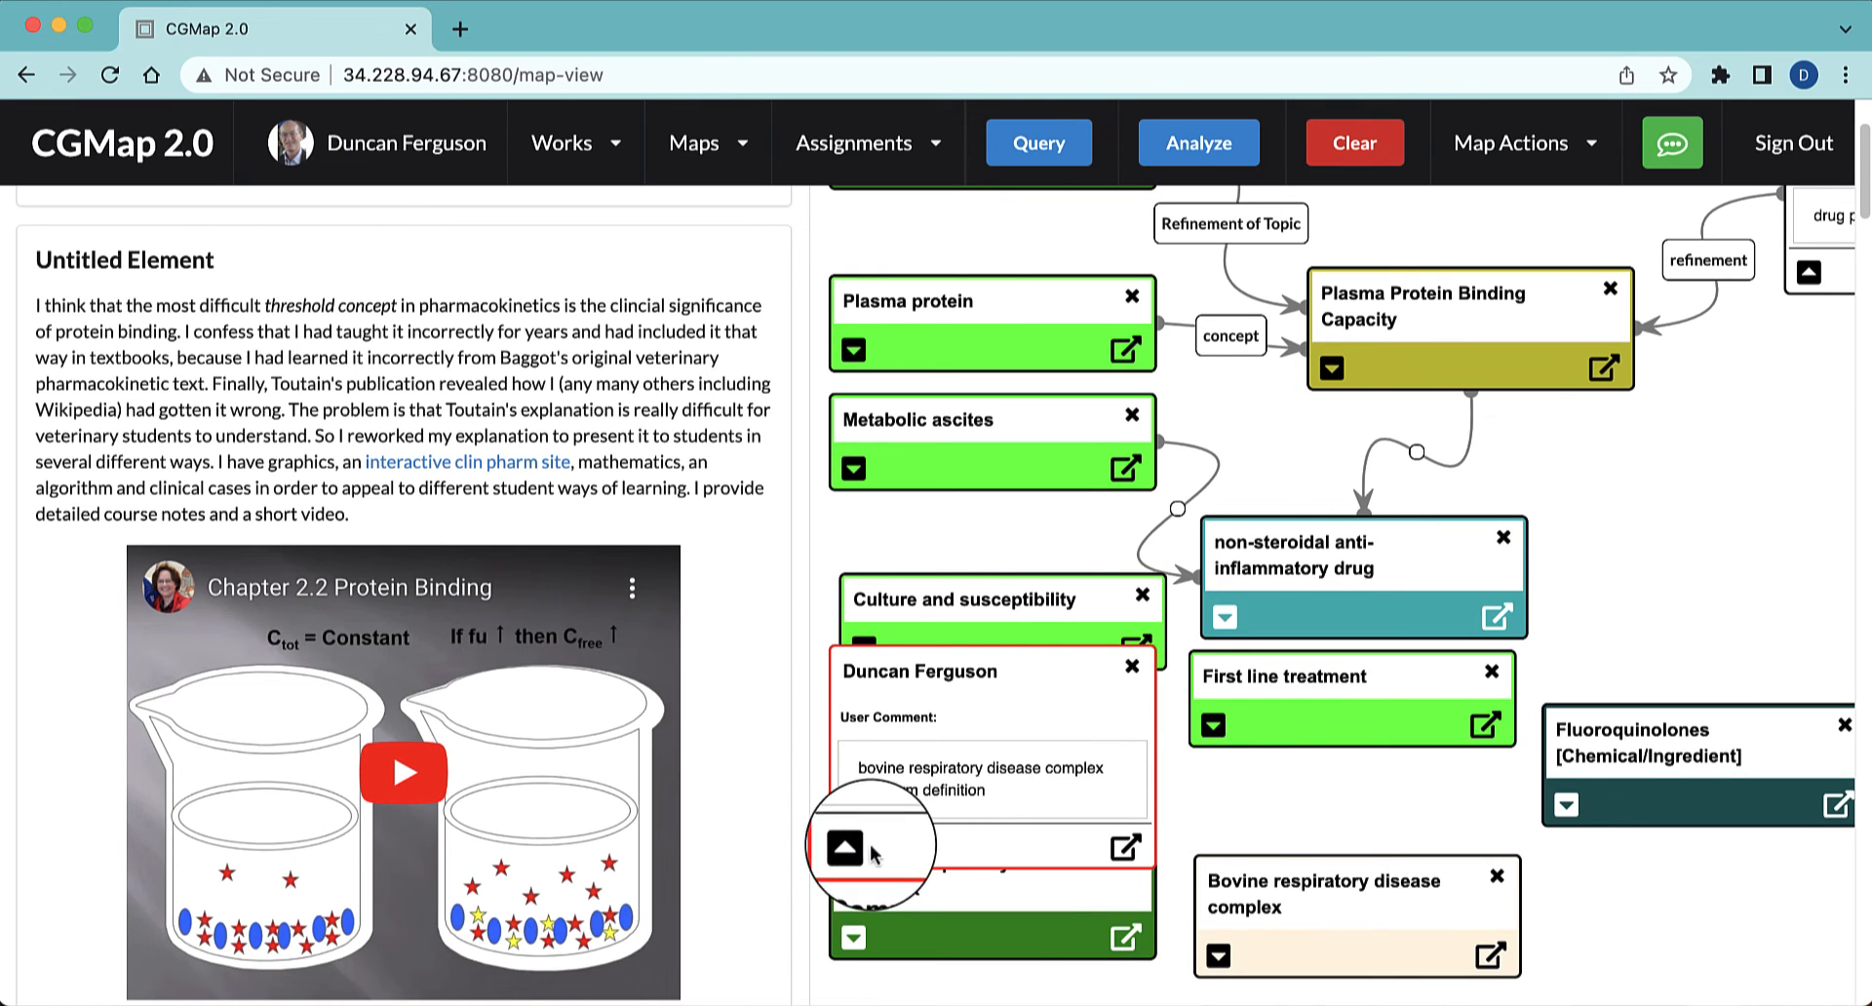
{"action": "left_click", "coordinate": [854, 721]}
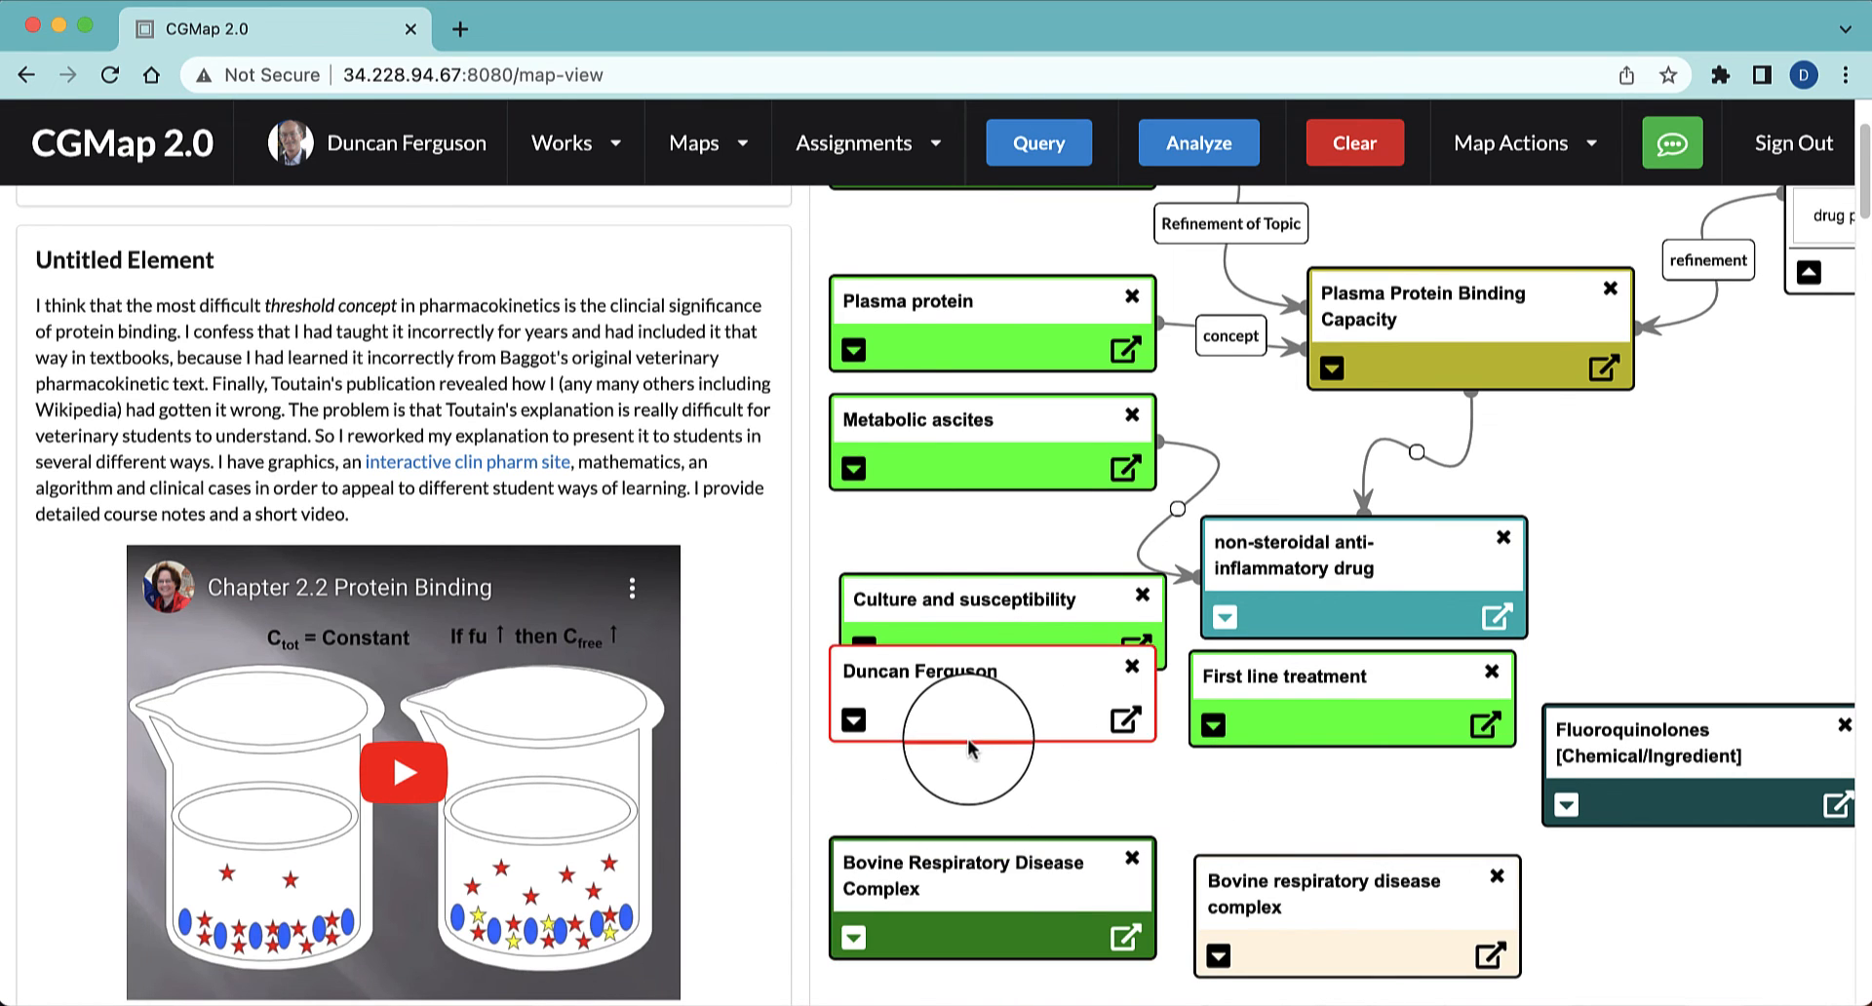
{"action": "mouse_move", "coordinate": [998, 711]}
{"action": "left_mouse_down"}
{"action": "mouse_move", "coordinate": [999, 783]}
{"action": "mouse_move", "coordinate": [1014, 738]}
{"action": "left_mouse_up"}
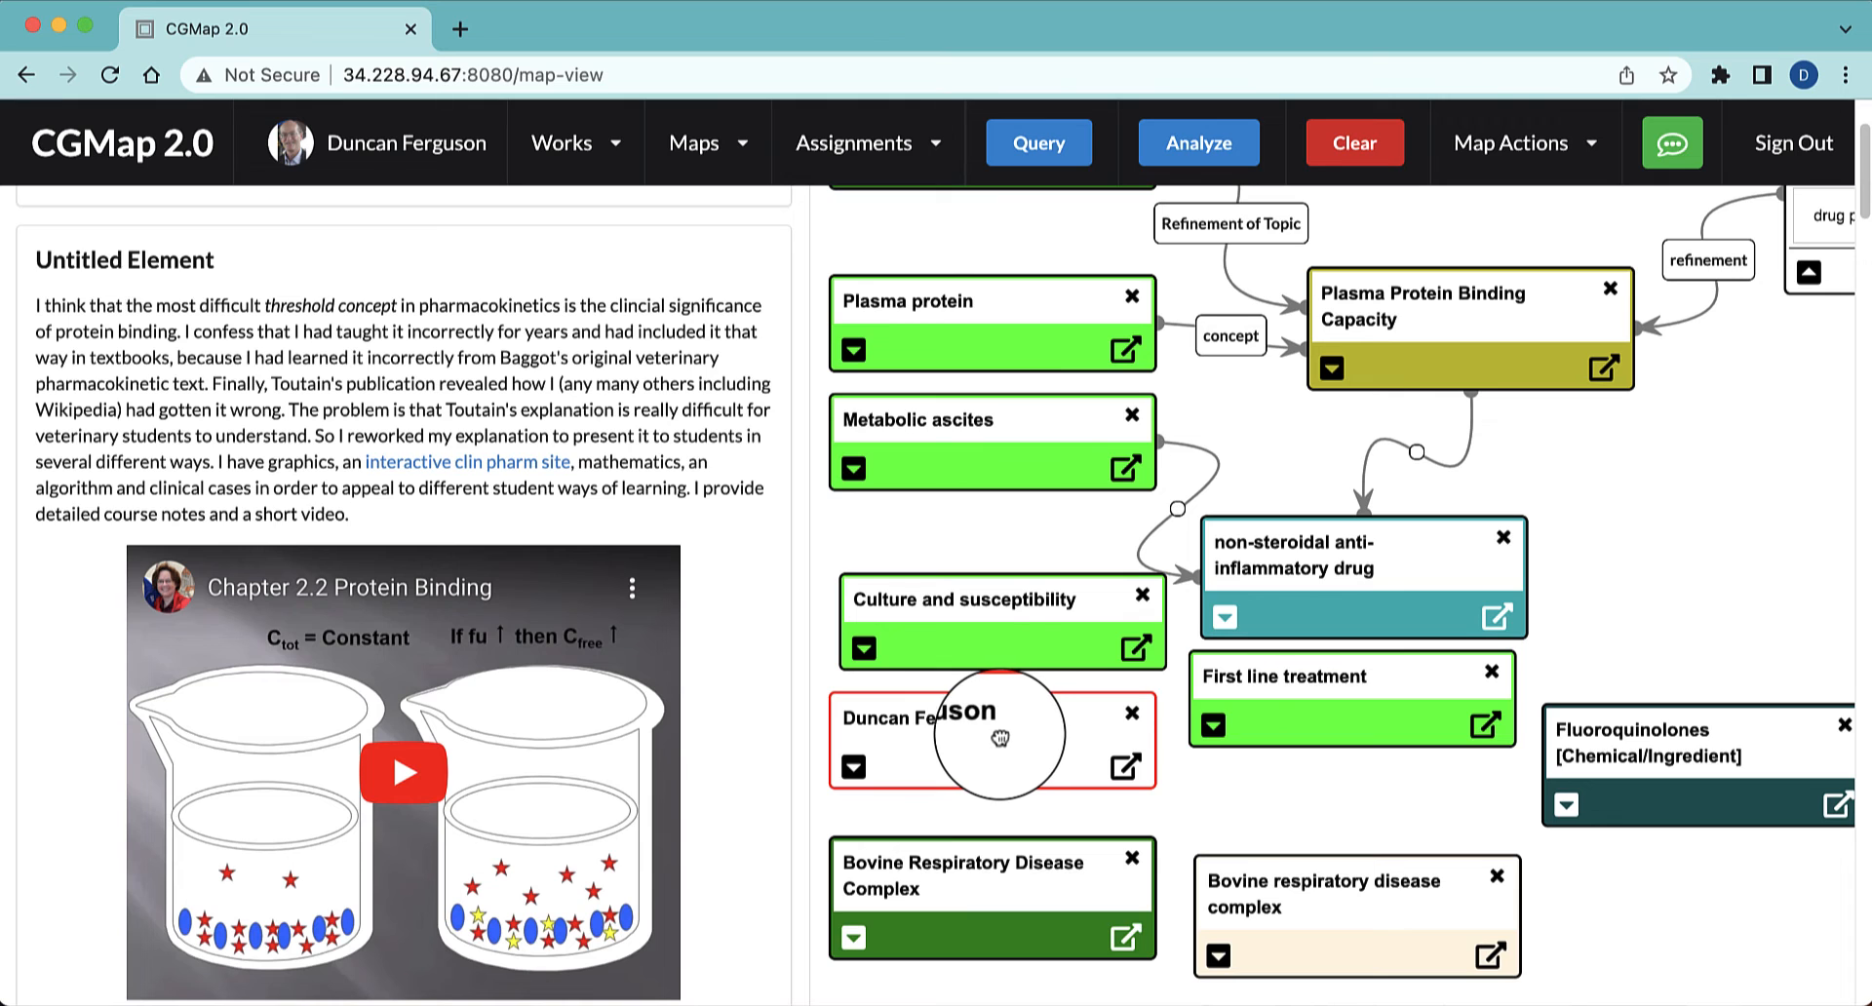
Connect the collapsed comment node to the dark green Bovine Respiratory Disease Complex node with the label "definition", spacing the two nodes apart
{"action": "scroll", "coordinate": [779, 731], "scroll_direction": "down", "scroll_amount": 5}
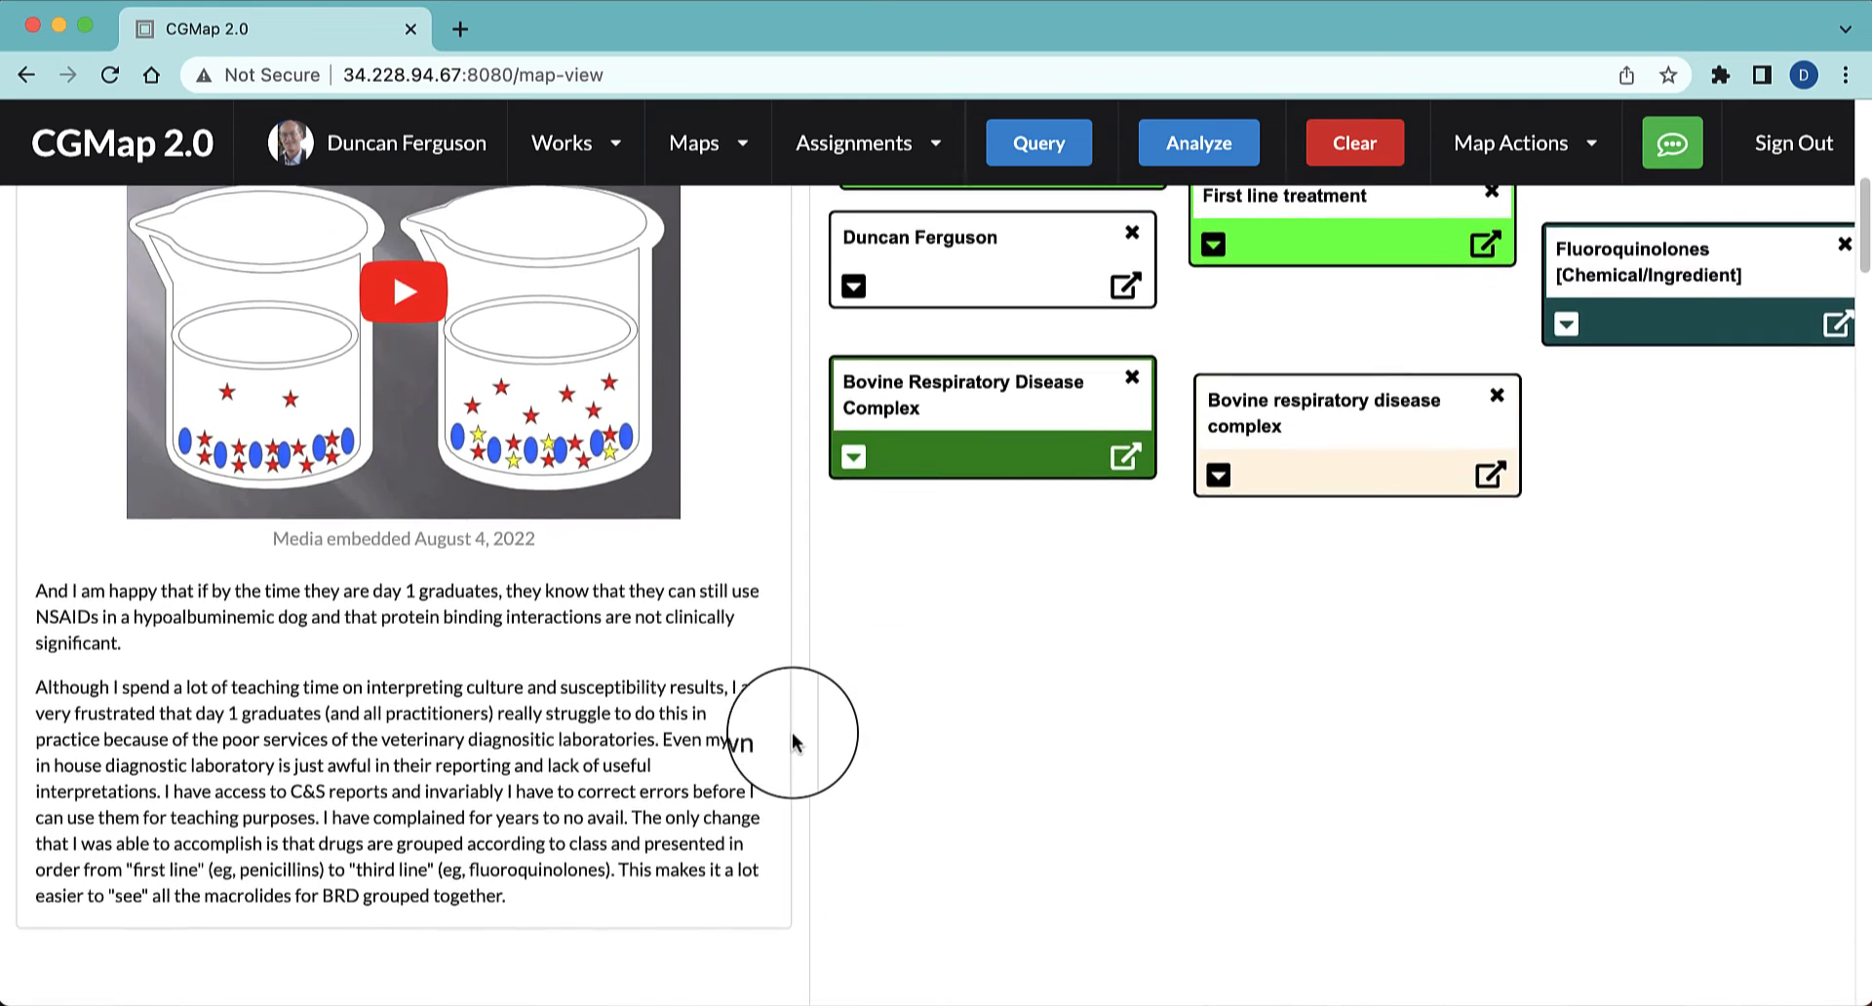
{"action": "scroll", "coordinate": [794, 742], "scroll_direction": "up", "scroll_amount": 1}
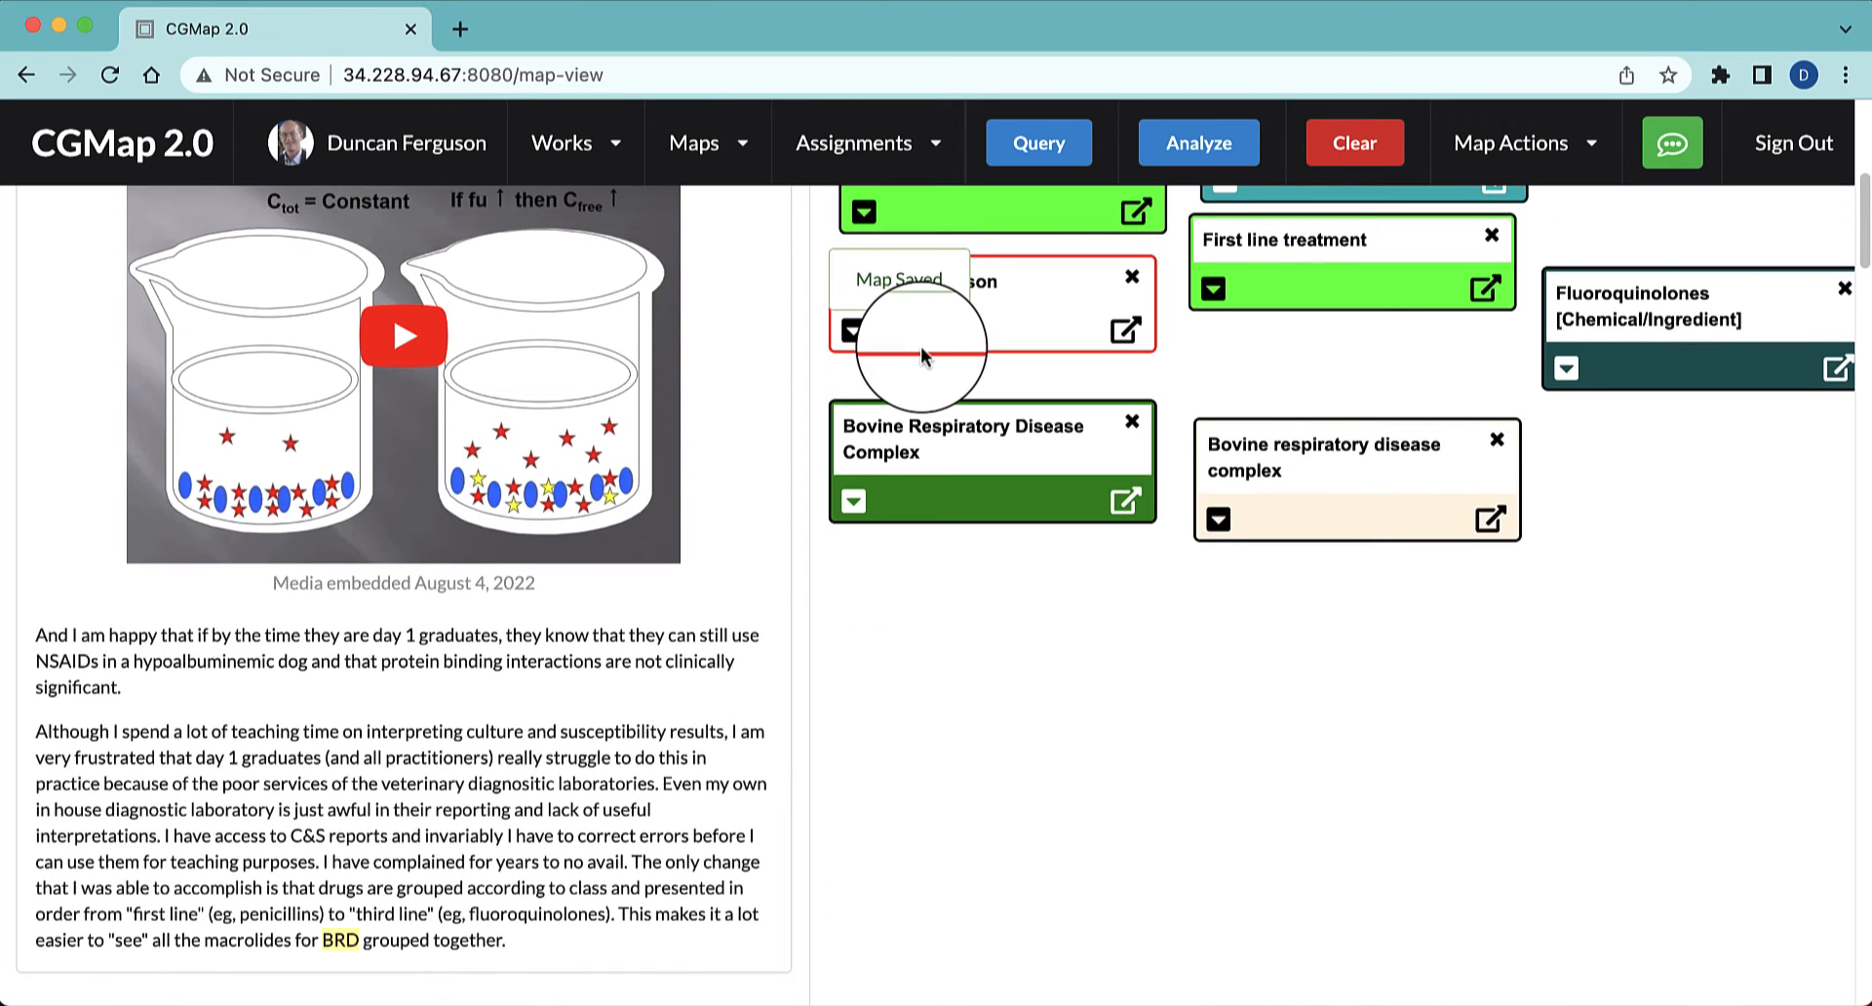
{"action": "left_click_drag", "start_coordinate": [982, 317], "coordinate": [979, 447]}
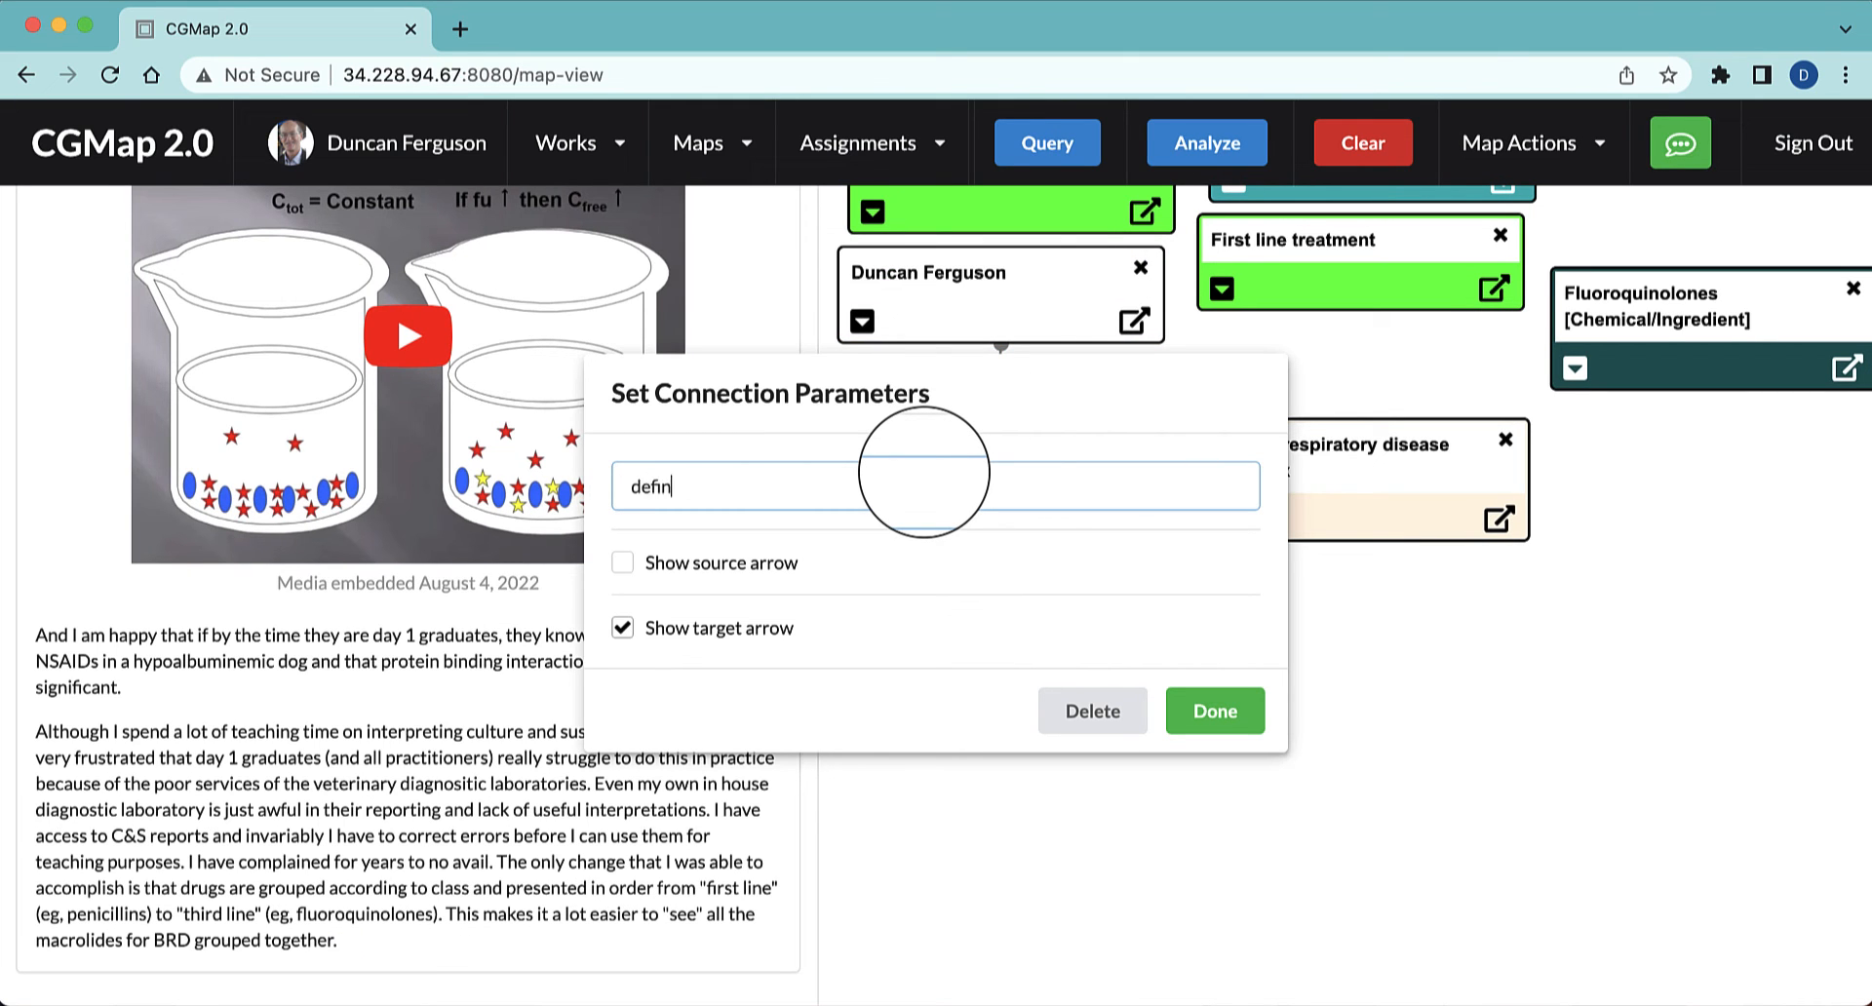
{"action": "type", "text": "n"}
{"action": "left_click", "coordinate": [1215, 711]}
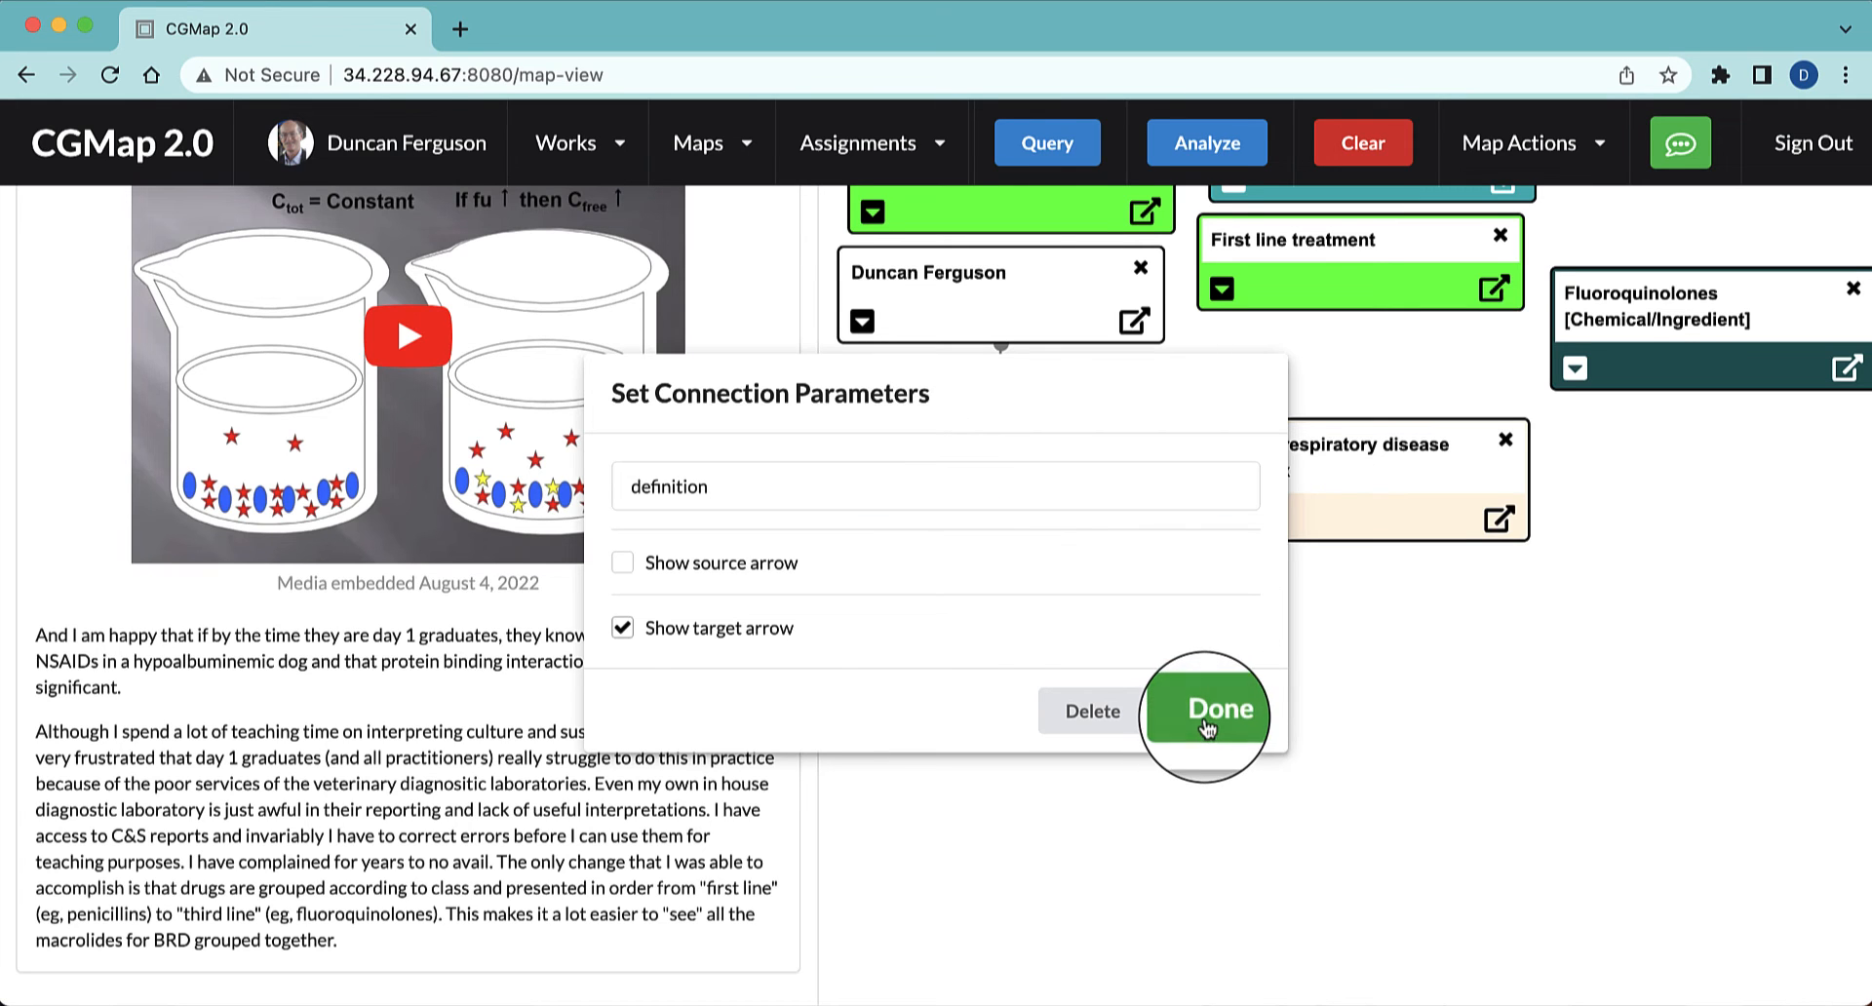
Connect the comment node to the beige Bovine respiratory disease complex node with the label "veterinary extension link"
{"action": "left_click_drag", "start_coordinate": [1075, 353], "coordinate": [1201, 466]}
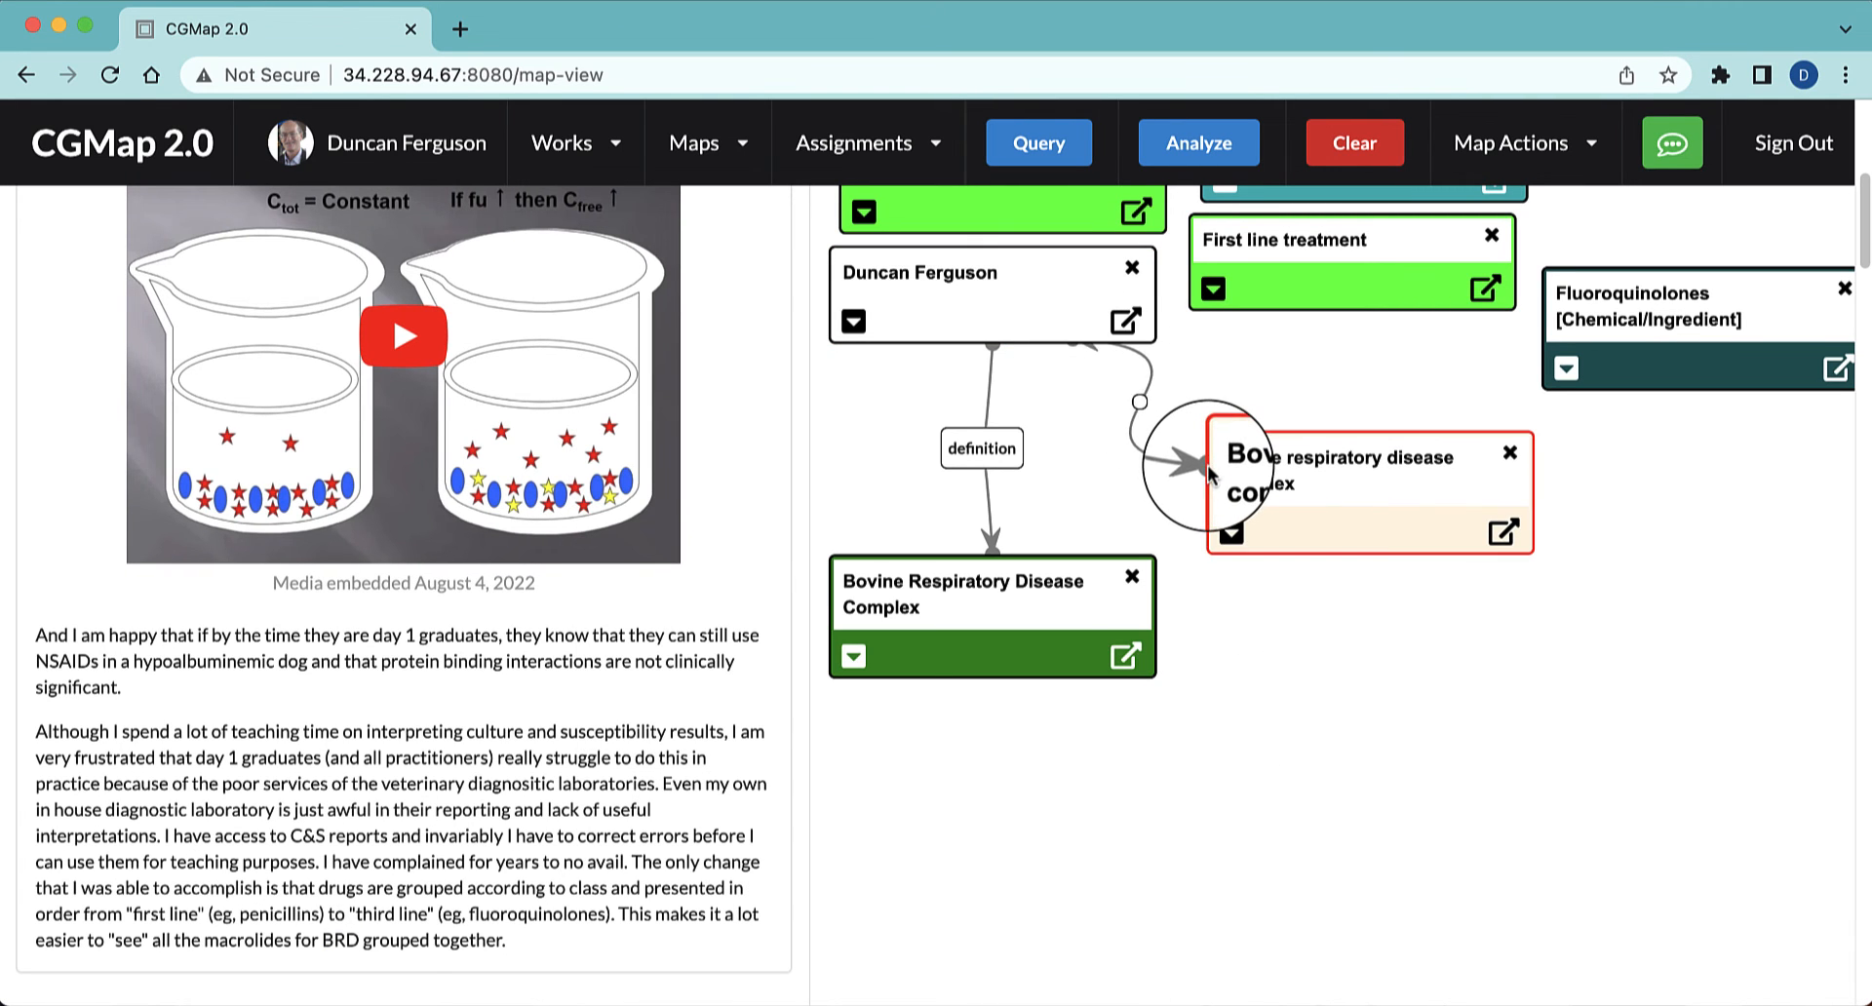
{"action": "left_click", "coordinate": [1181, 398]}
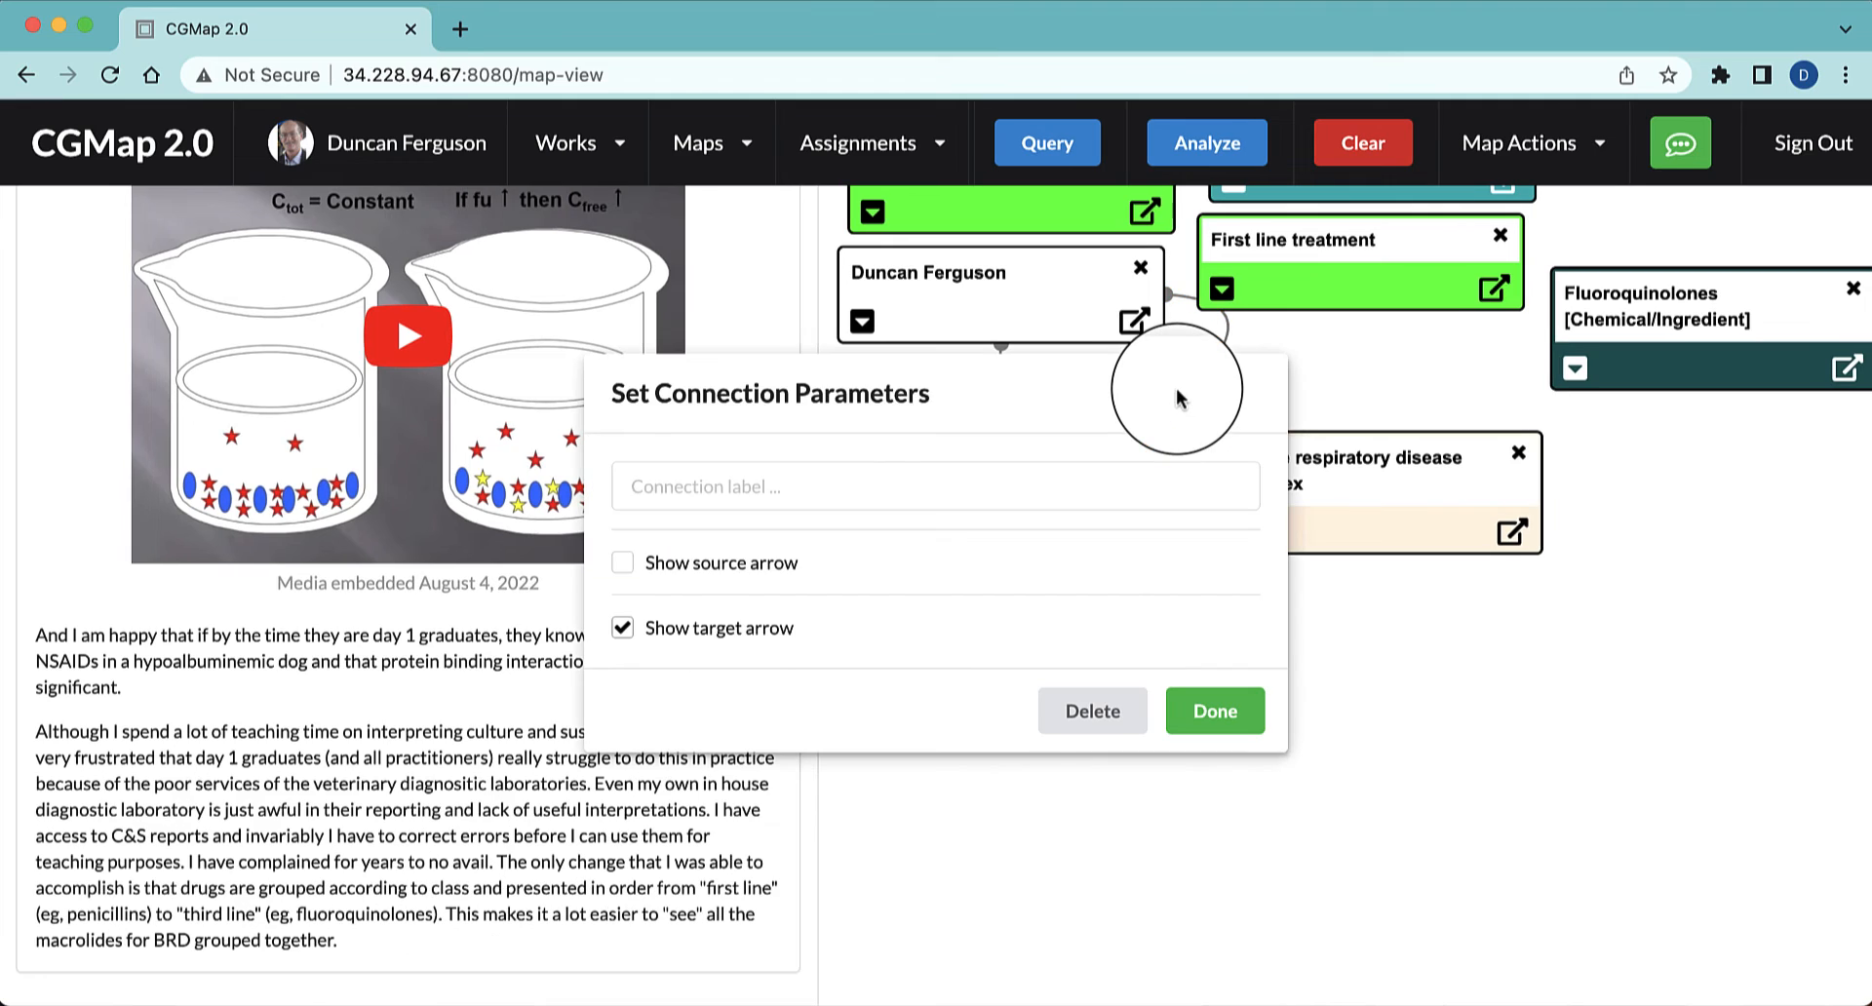
{"action": "left_click", "coordinate": [1030, 491]}
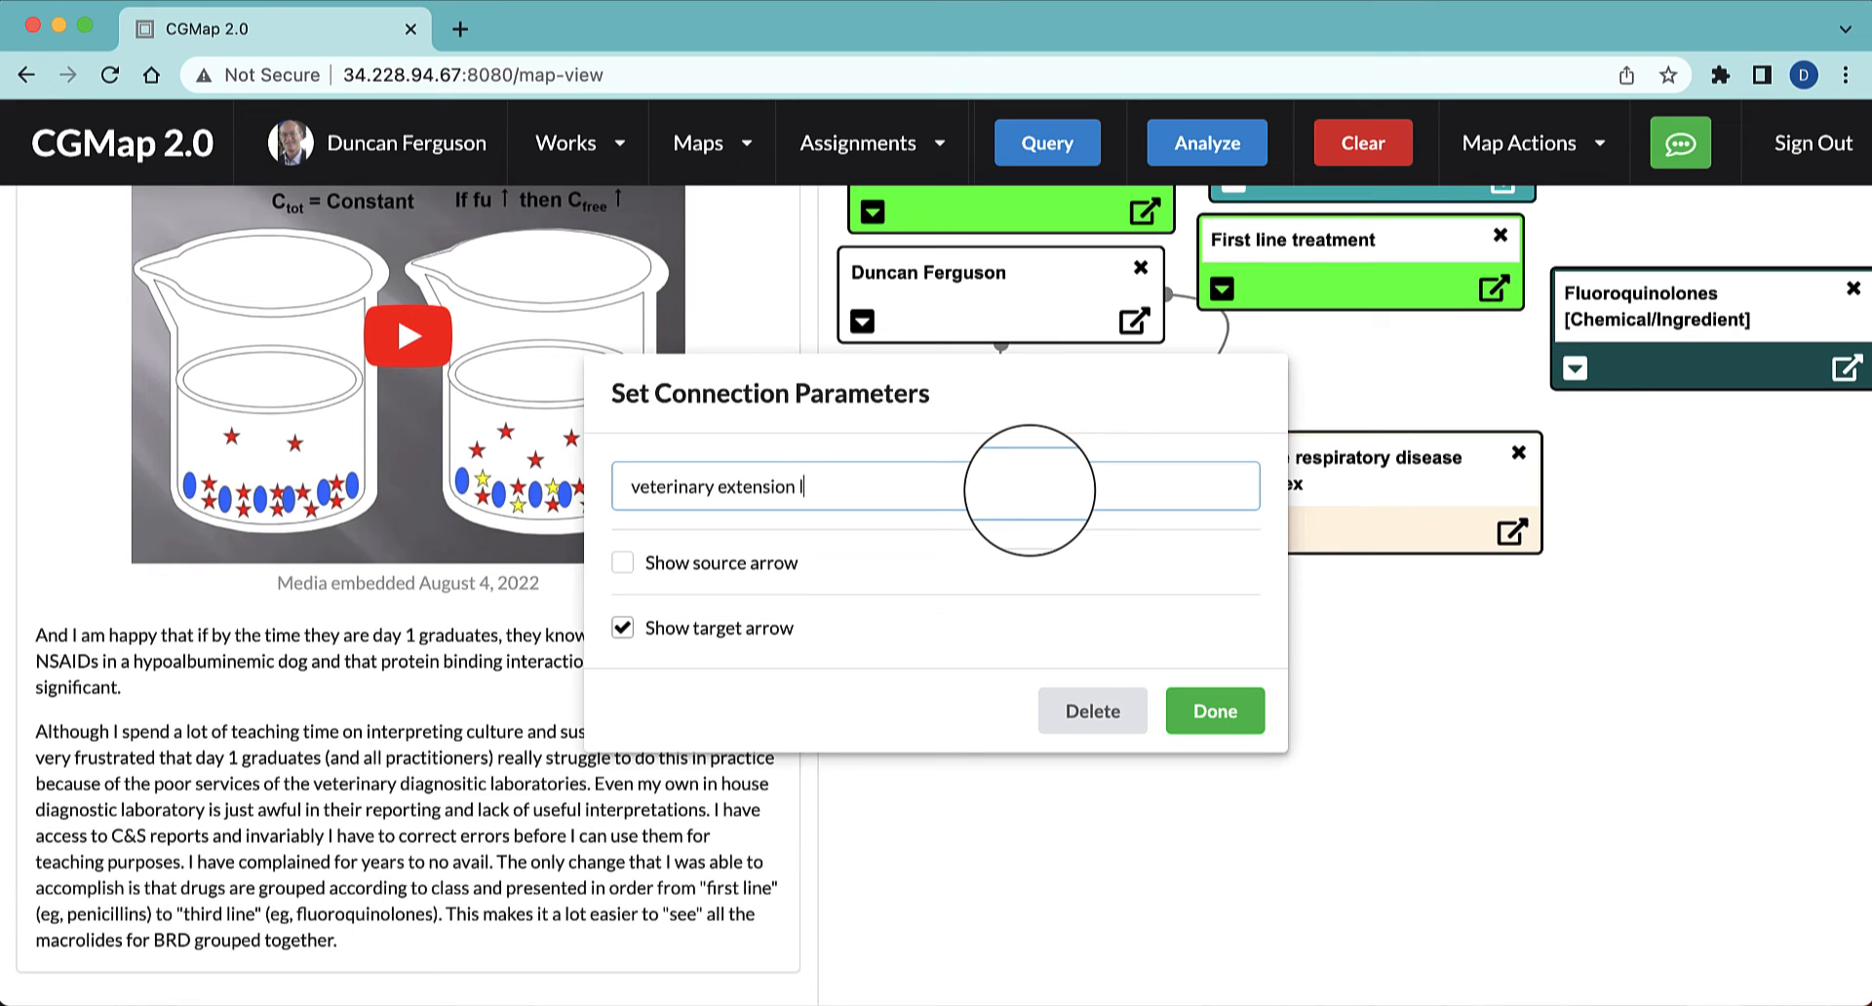
{"action": "left_click", "coordinate": [1213, 694]}
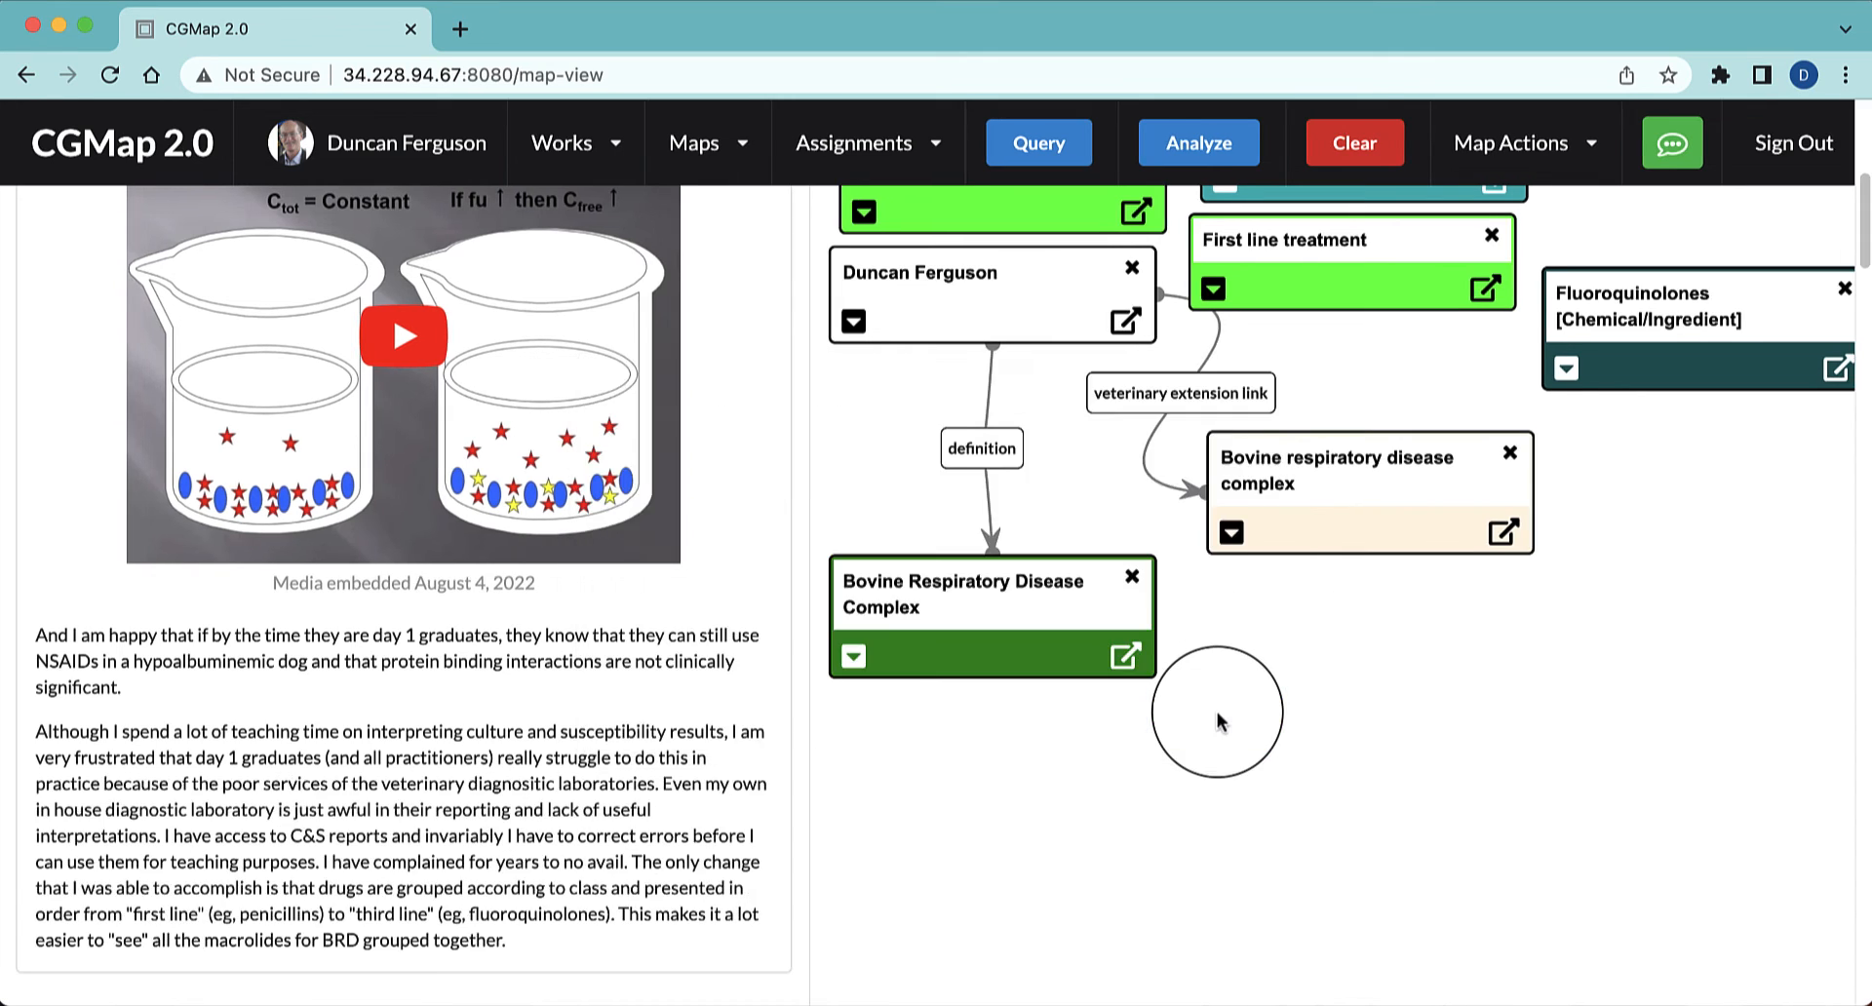
Move Fluoroquinolones and First line treatment beside the beige node, then link the beige node to First line treatment and that to Fluoroquinolones
{"action": "left_click_drag", "start_coordinate": [1673, 332], "coordinate": [1375, 673]}
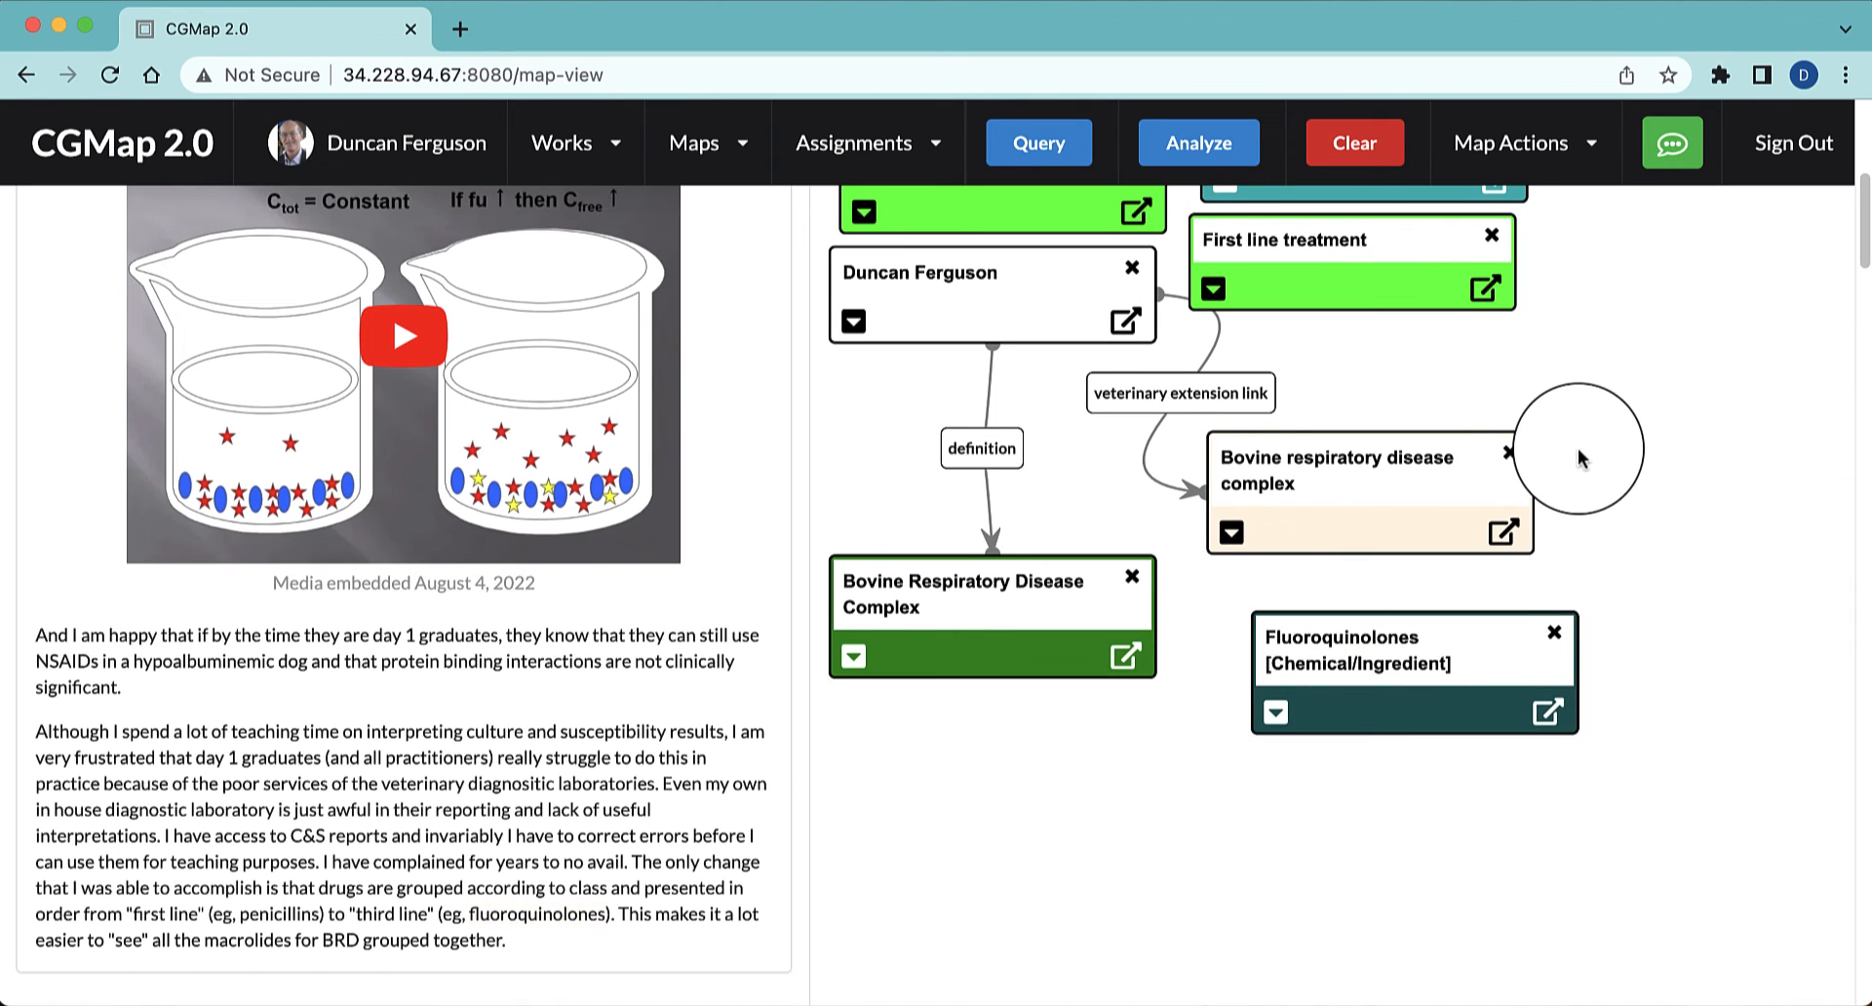
{"action": "left_click_drag", "start_coordinate": [1404, 259], "coordinate": [1808, 560]}
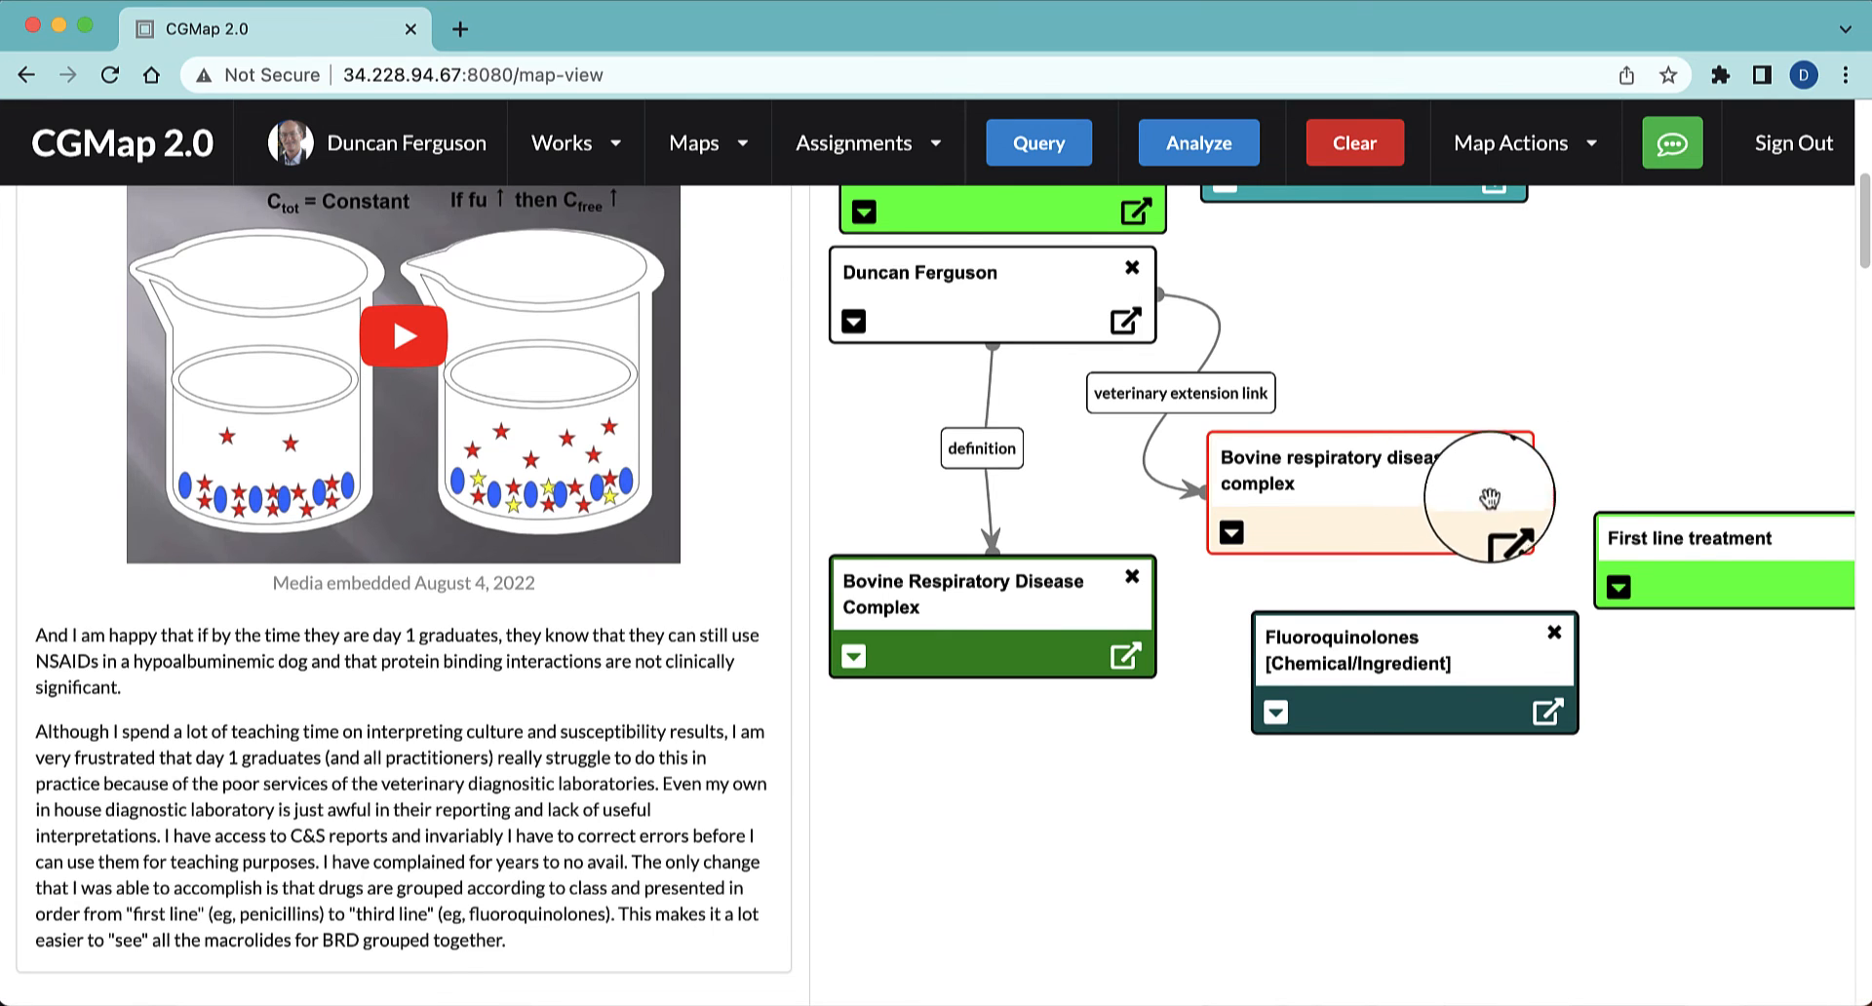
{"action": "left_click_drag", "start_coordinate": [1529, 494], "coordinate": [1621, 514]}
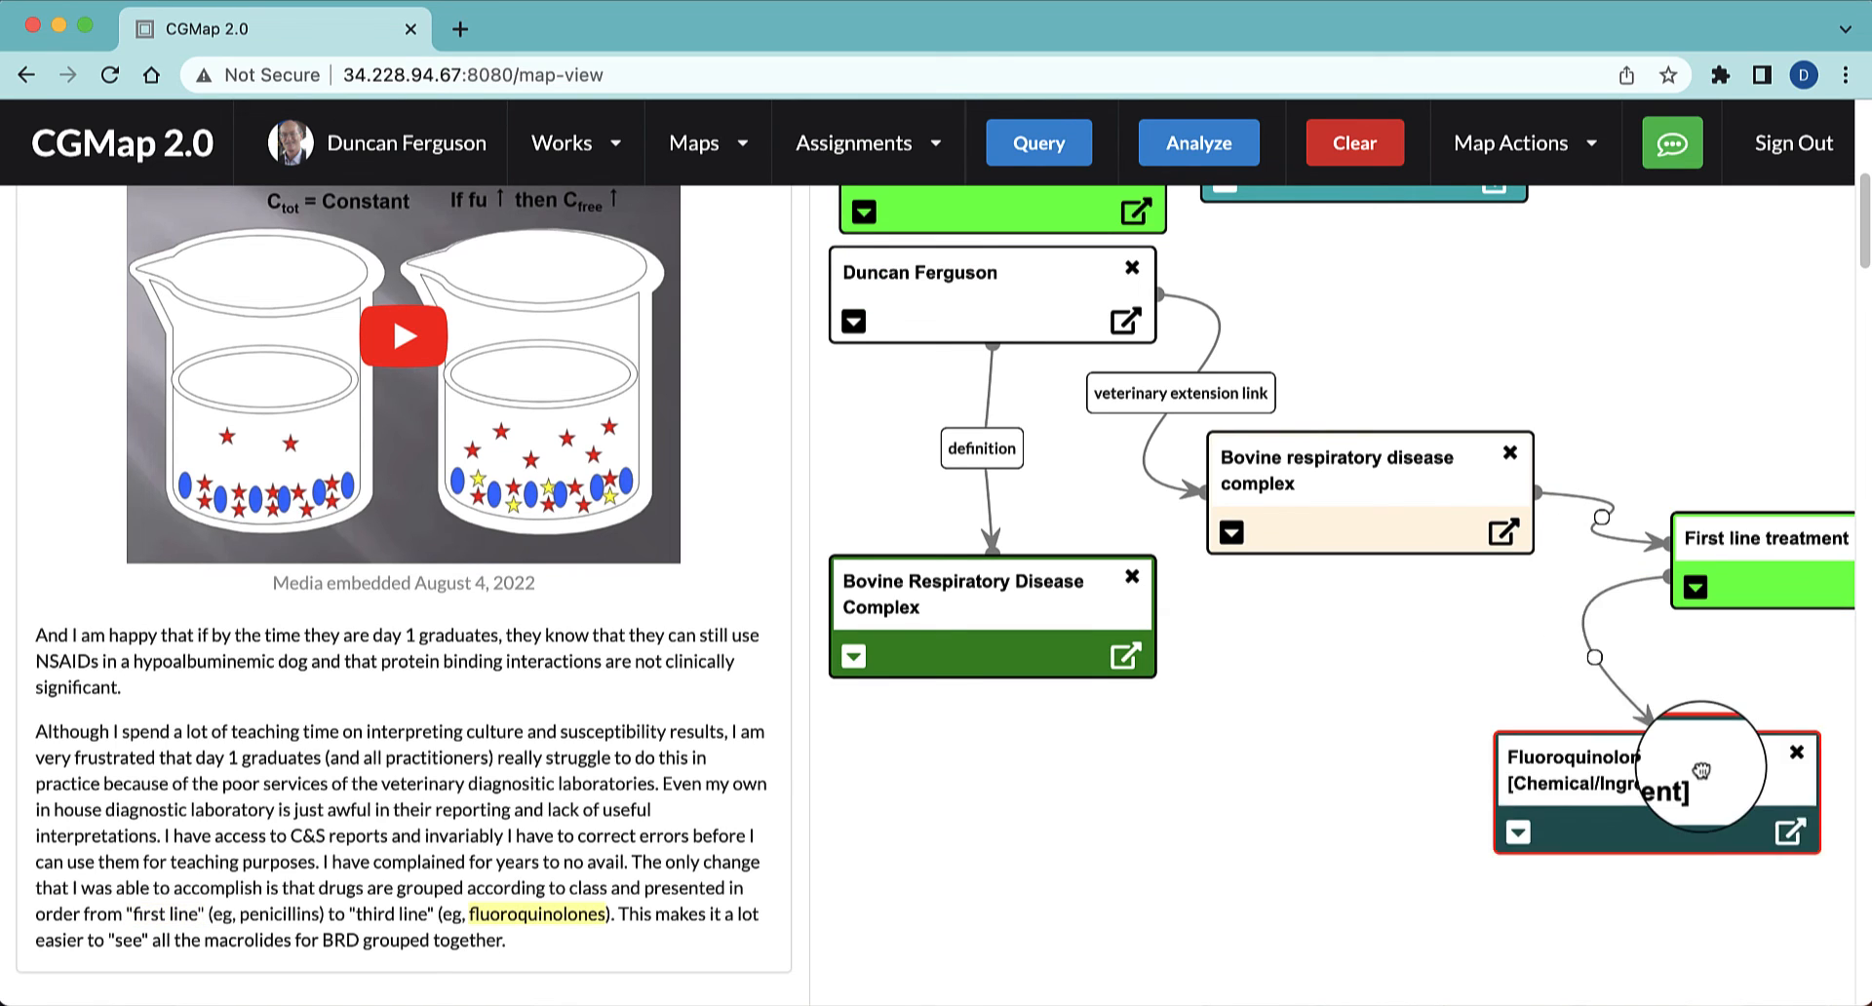
{"action": "left_click_drag", "start_coordinate": [1701, 771], "coordinate": [1613, 773]}
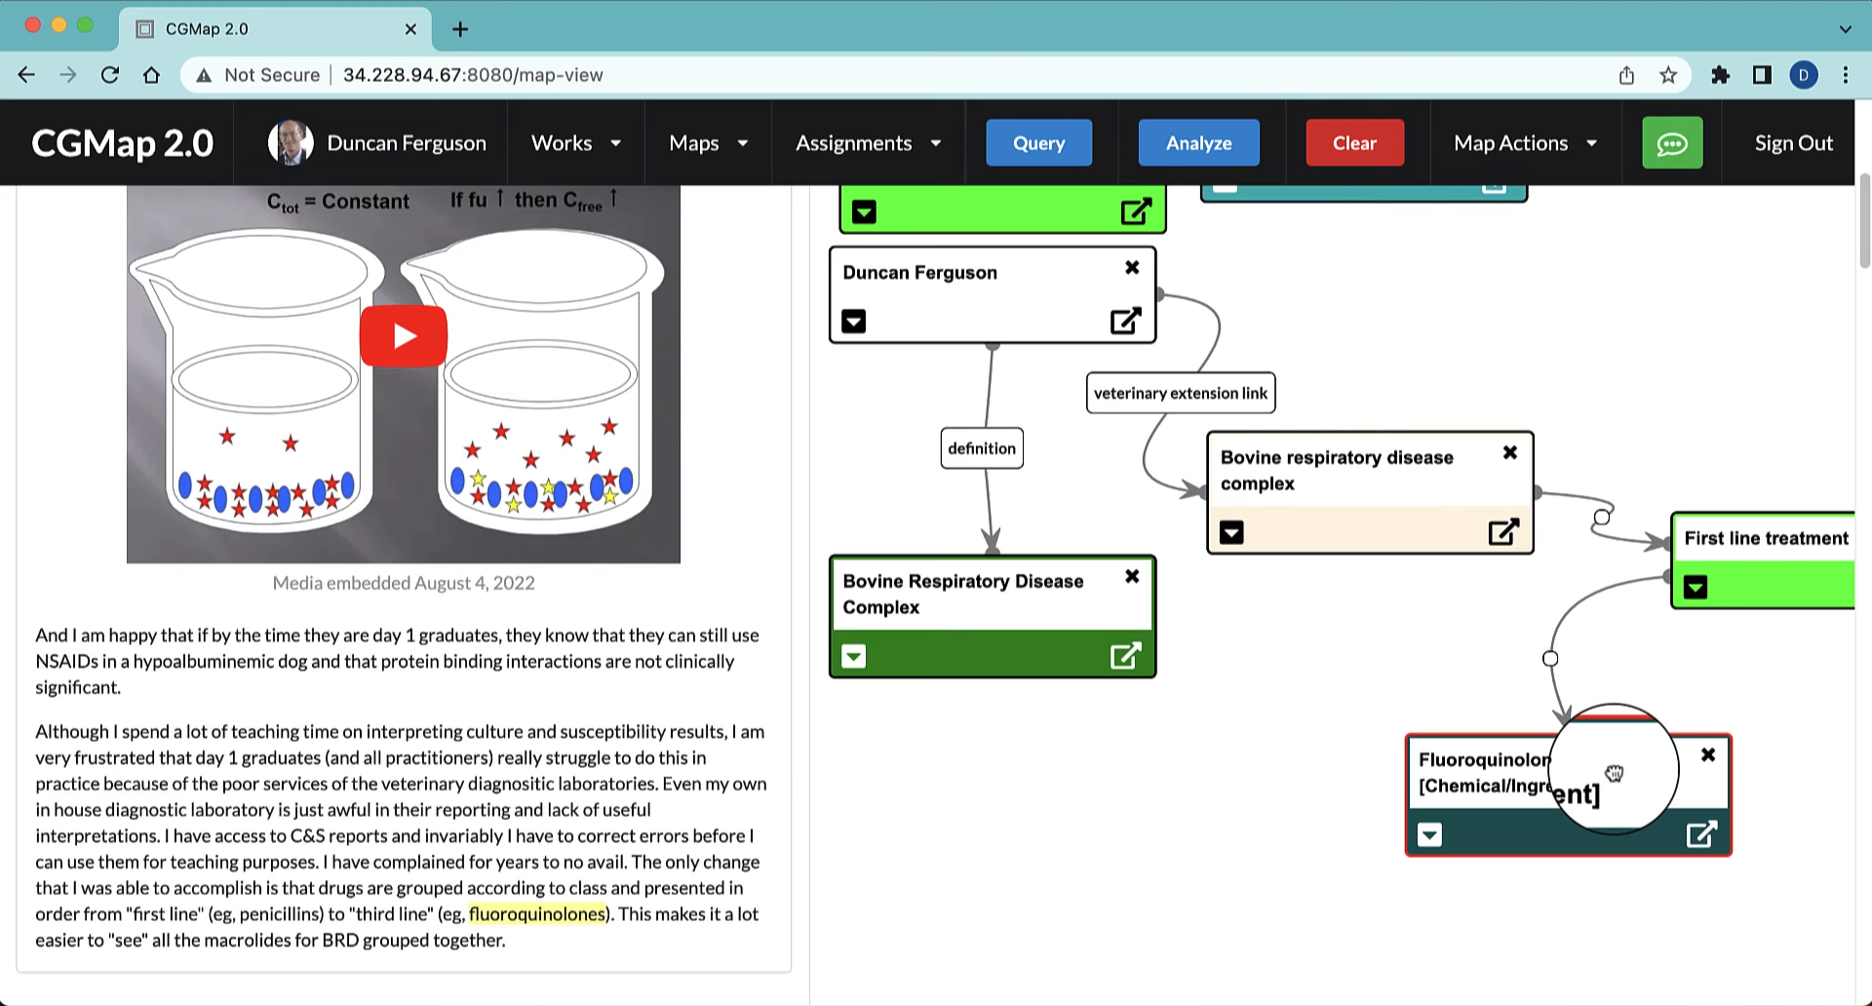
{"action": "left_click_drag", "start_coordinate": [1613, 773], "coordinate": [1614, 773]}
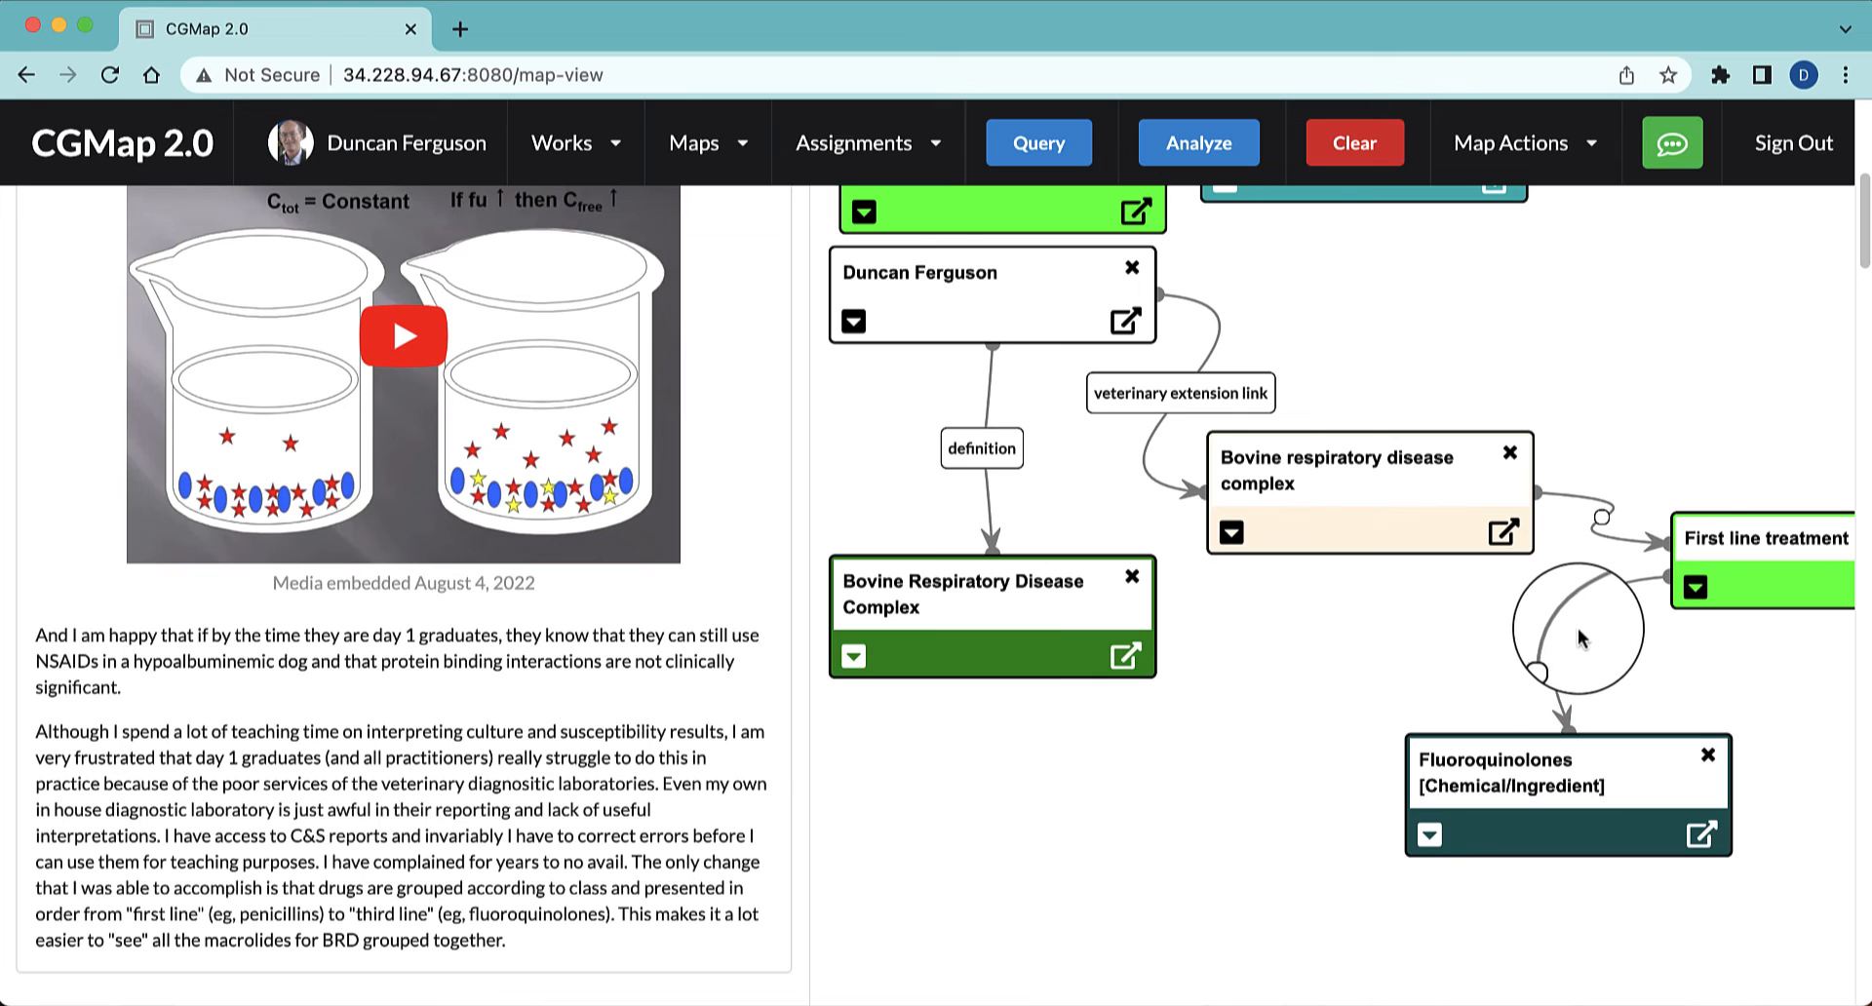
Label the link from First line treatment to Fluoroquinolones "maybe not" and the link from the beige node to First line treatment "definition"
{"action": "left_click", "coordinate": [1542, 663]}
{"action": "left_click", "coordinate": [855, 497]}
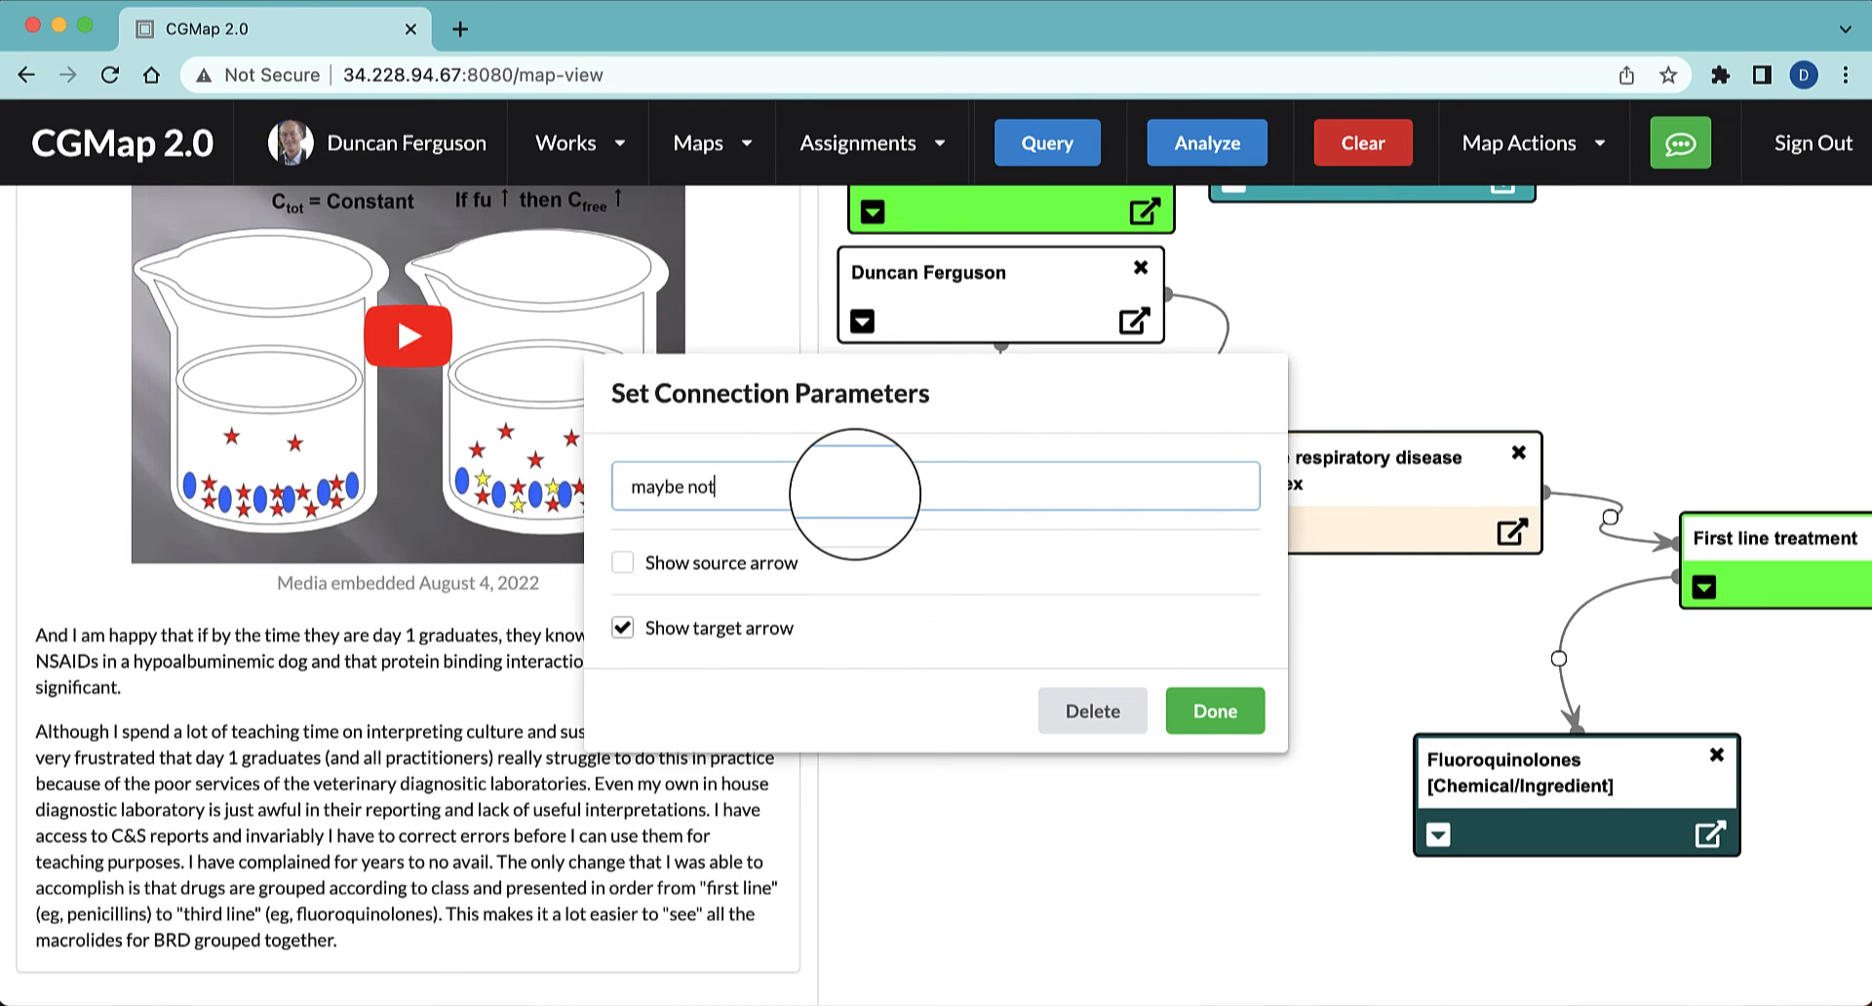
{"action": "left_click", "coordinate": [1230, 727]}
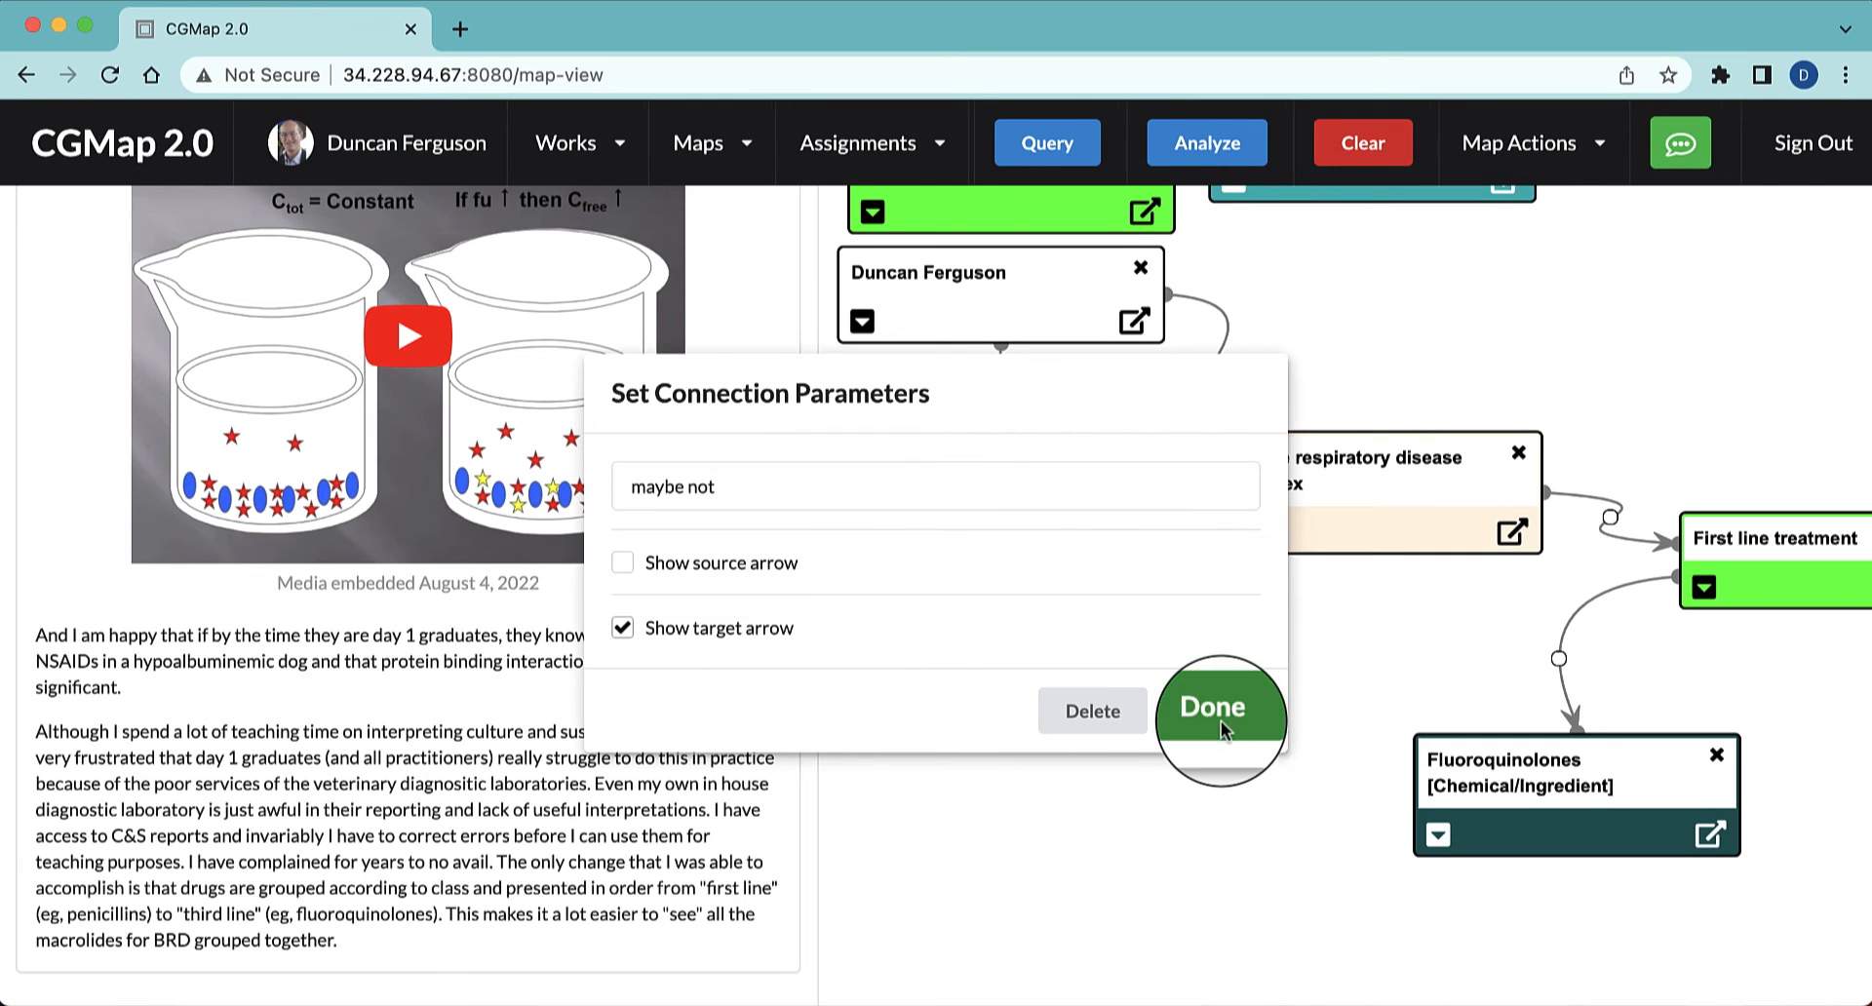
{"action": "left_click", "coordinate": [1596, 519]}
{"action": "left_click", "coordinate": [923, 499]}
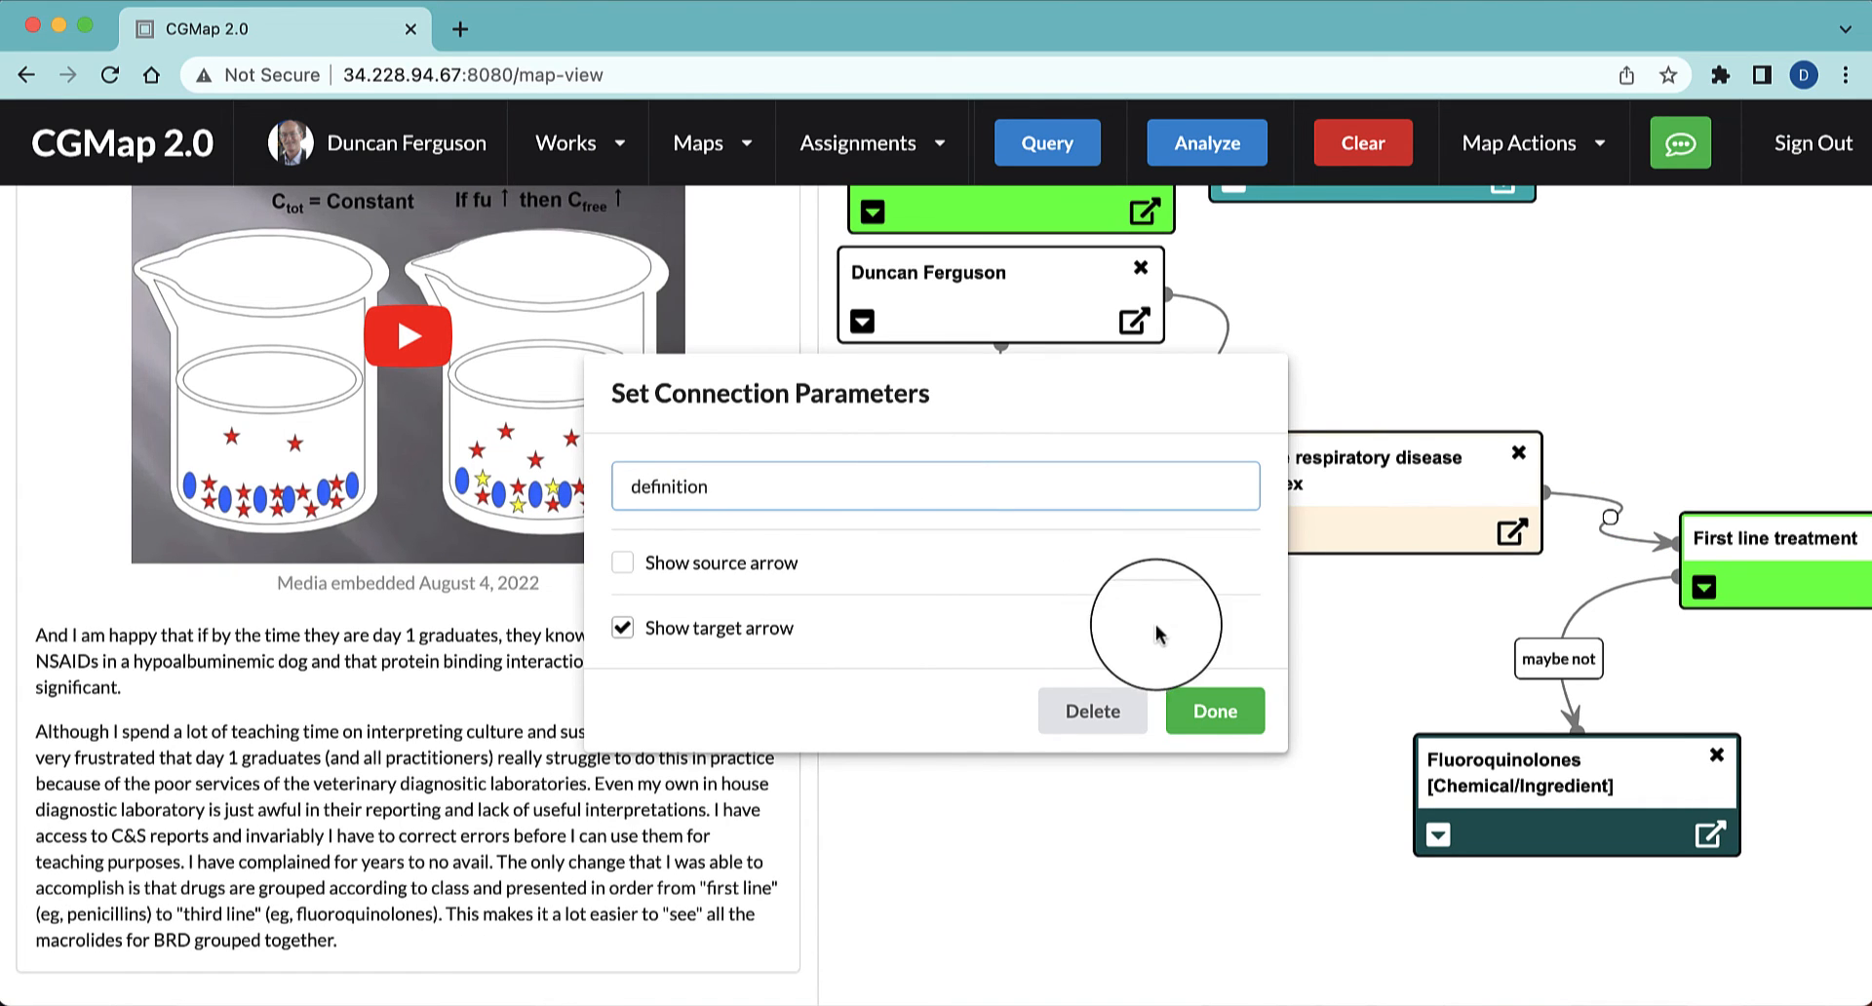
{"action": "left_click", "coordinate": [1219, 712]}
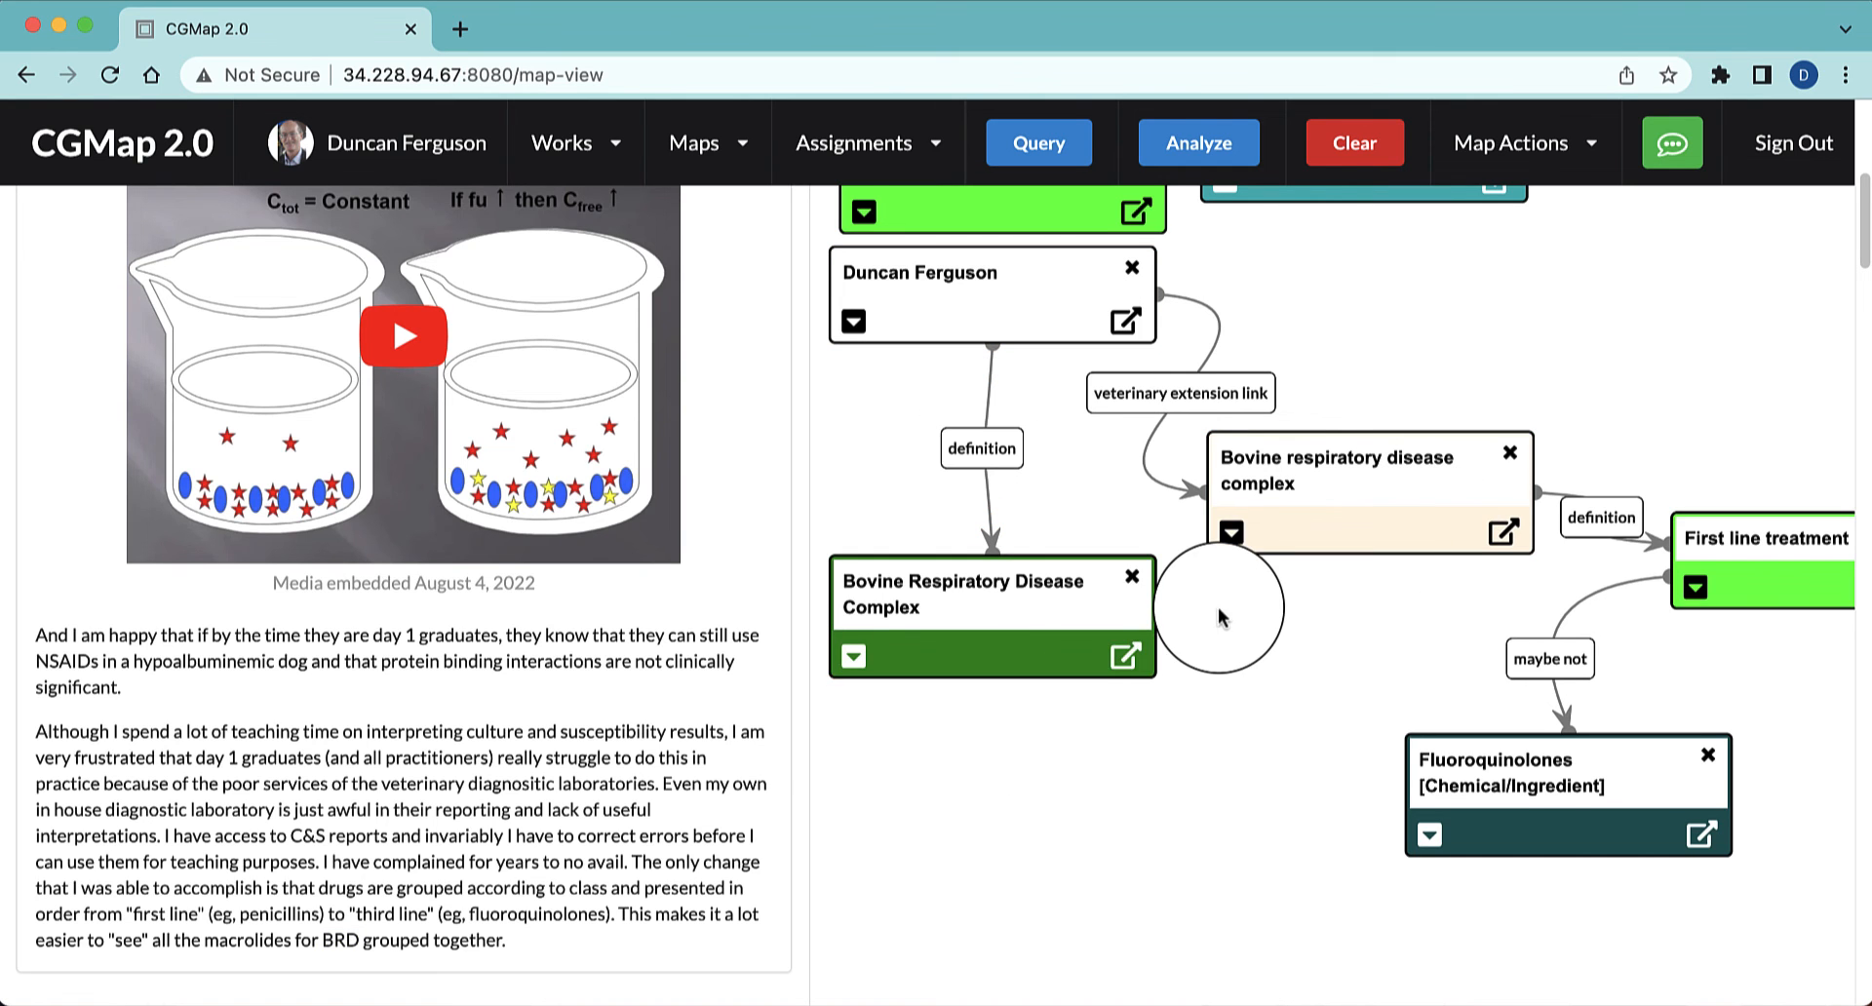
Expand the dark green Bovine Respiratory Disease Complex node to show its source, definition and comment field
{"action": "scroll", "coordinate": [1219, 606], "scroll_direction": "up", "scroll_amount": 3}
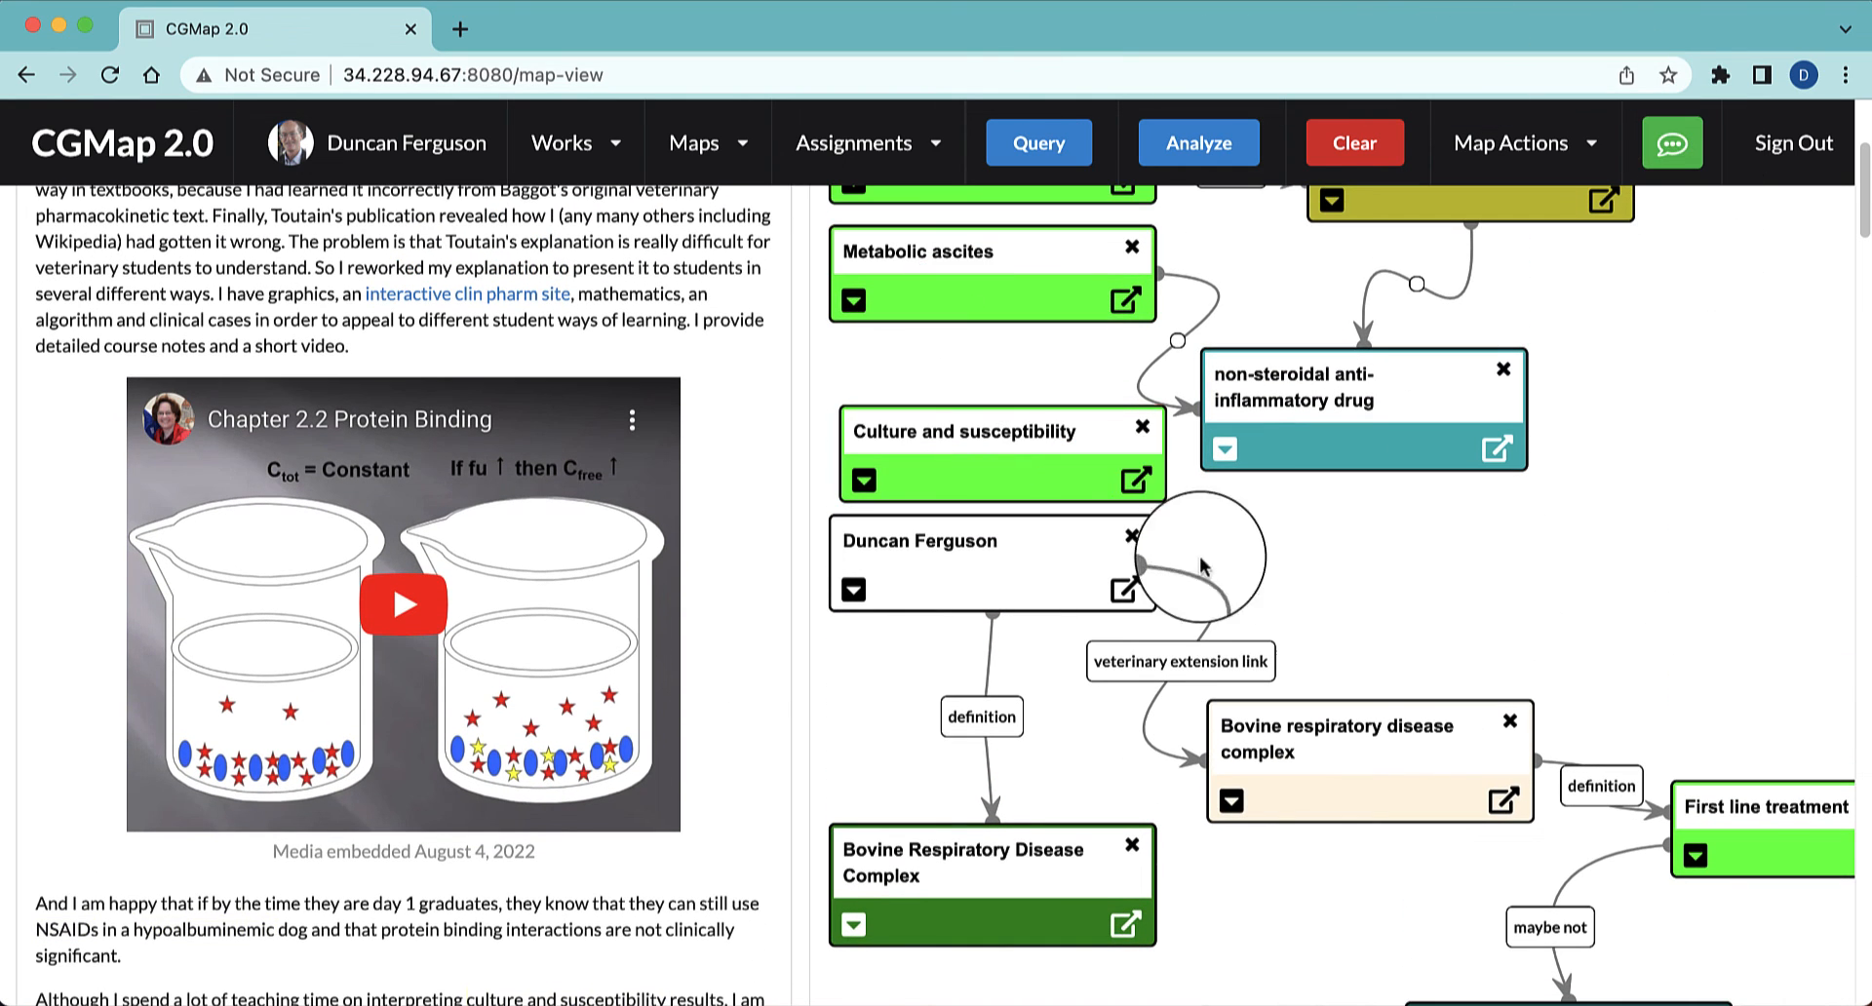
{"action": "scroll", "coordinate": [1248, 575], "scroll_direction": "up", "scroll_amount": 2}
{"action": "scroll", "coordinate": [1269, 582], "scroll_direction": "up", "scroll_amount": 1}
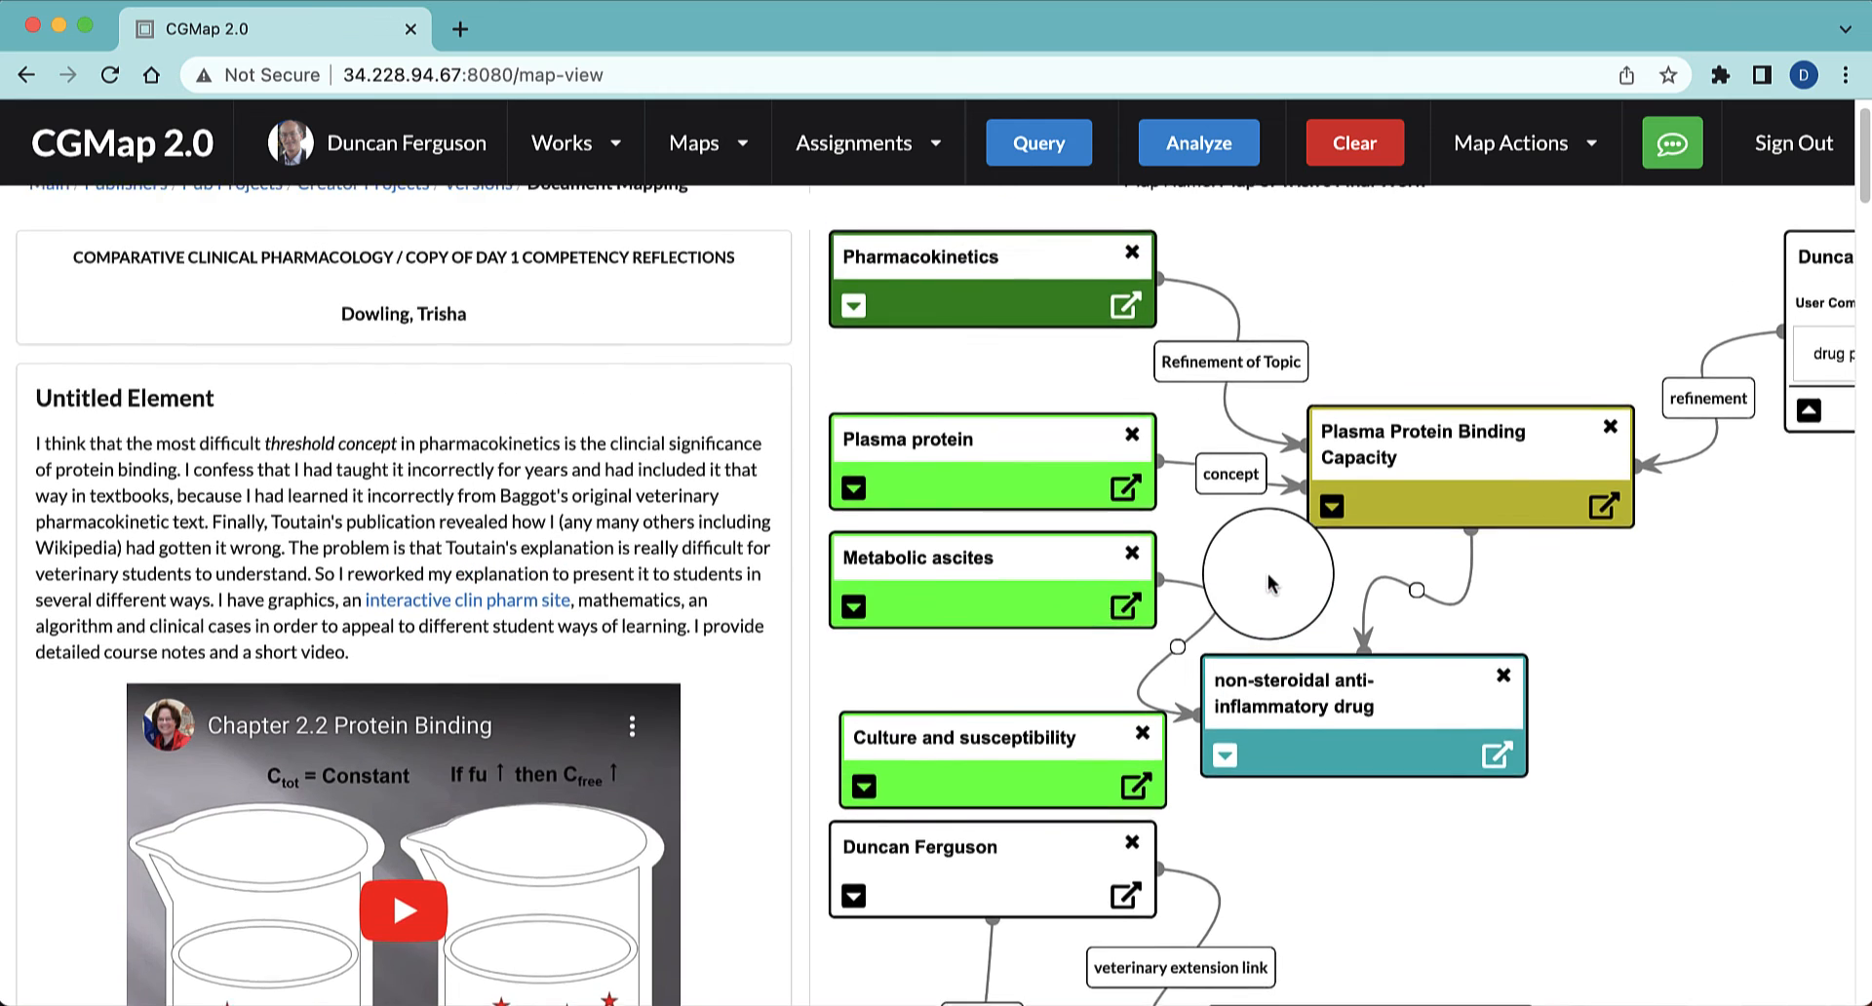
{"action": "scroll", "coordinate": [1270, 582], "scroll_direction": "down", "scroll_amount": 5}
{"action": "scroll", "coordinate": [1269, 582], "scroll_direction": "down", "scroll_amount": 1}
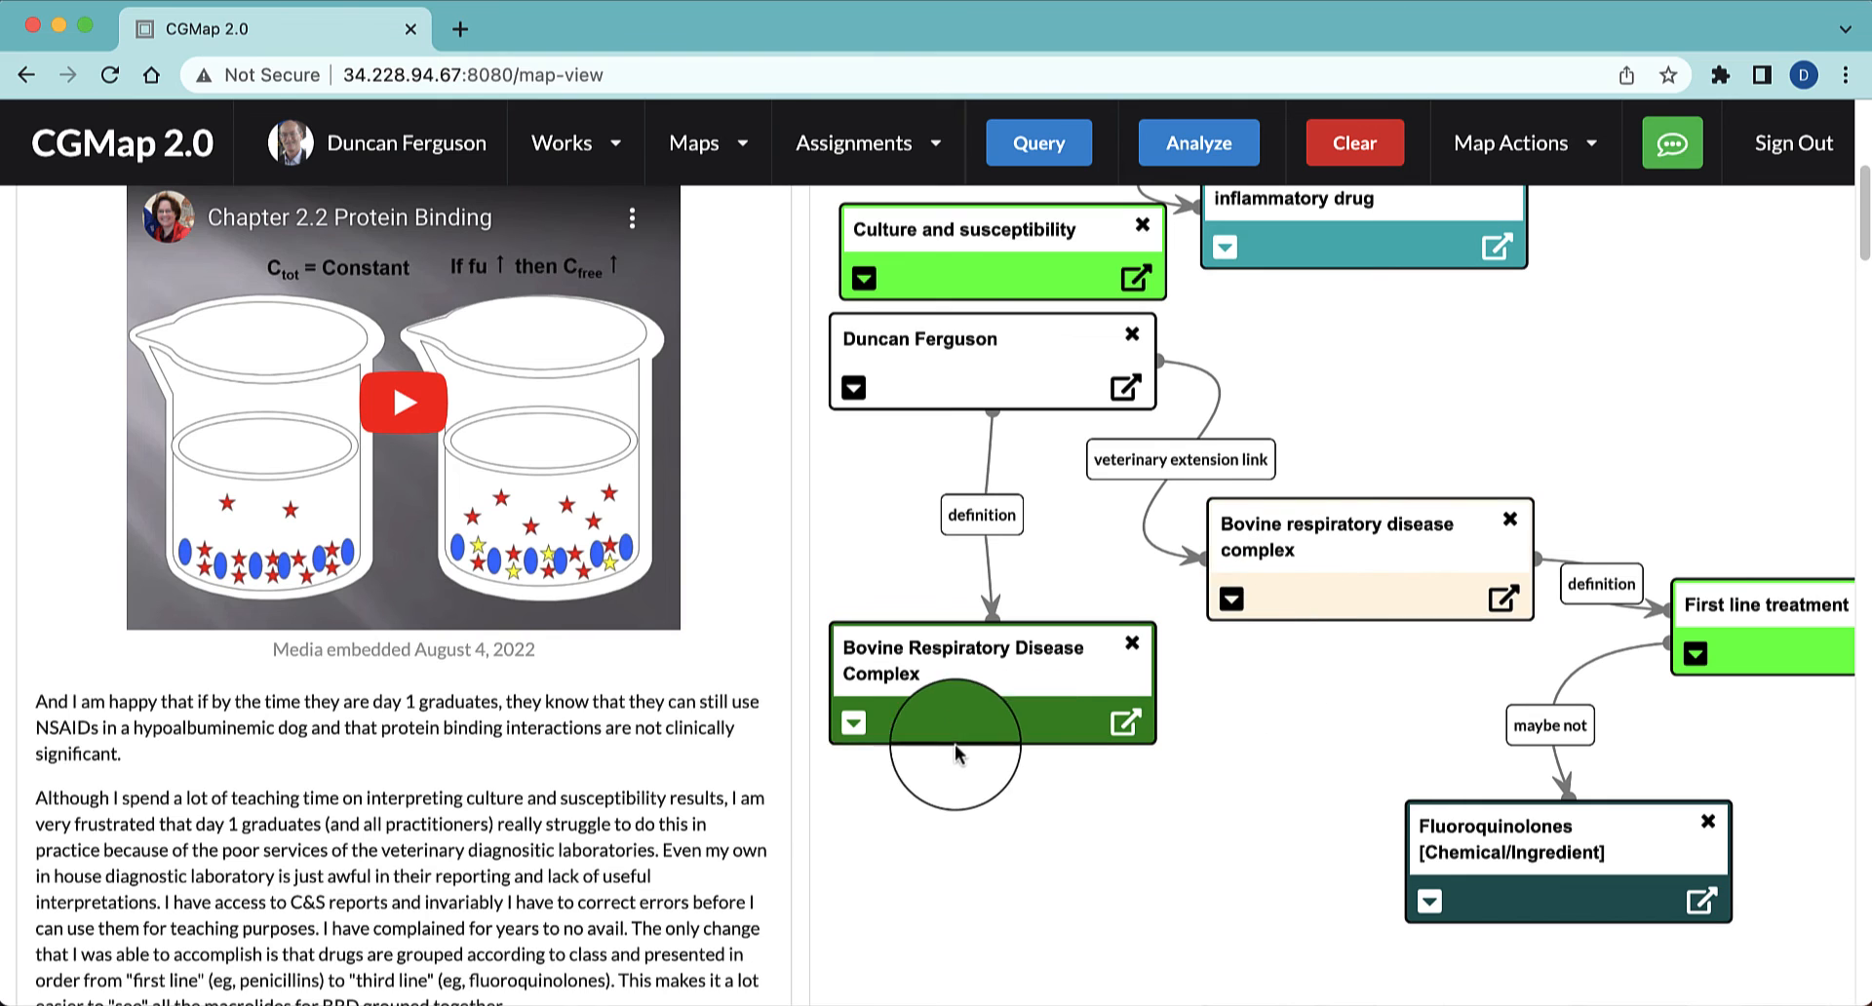
{"action": "left_click", "coordinate": [854, 733]}
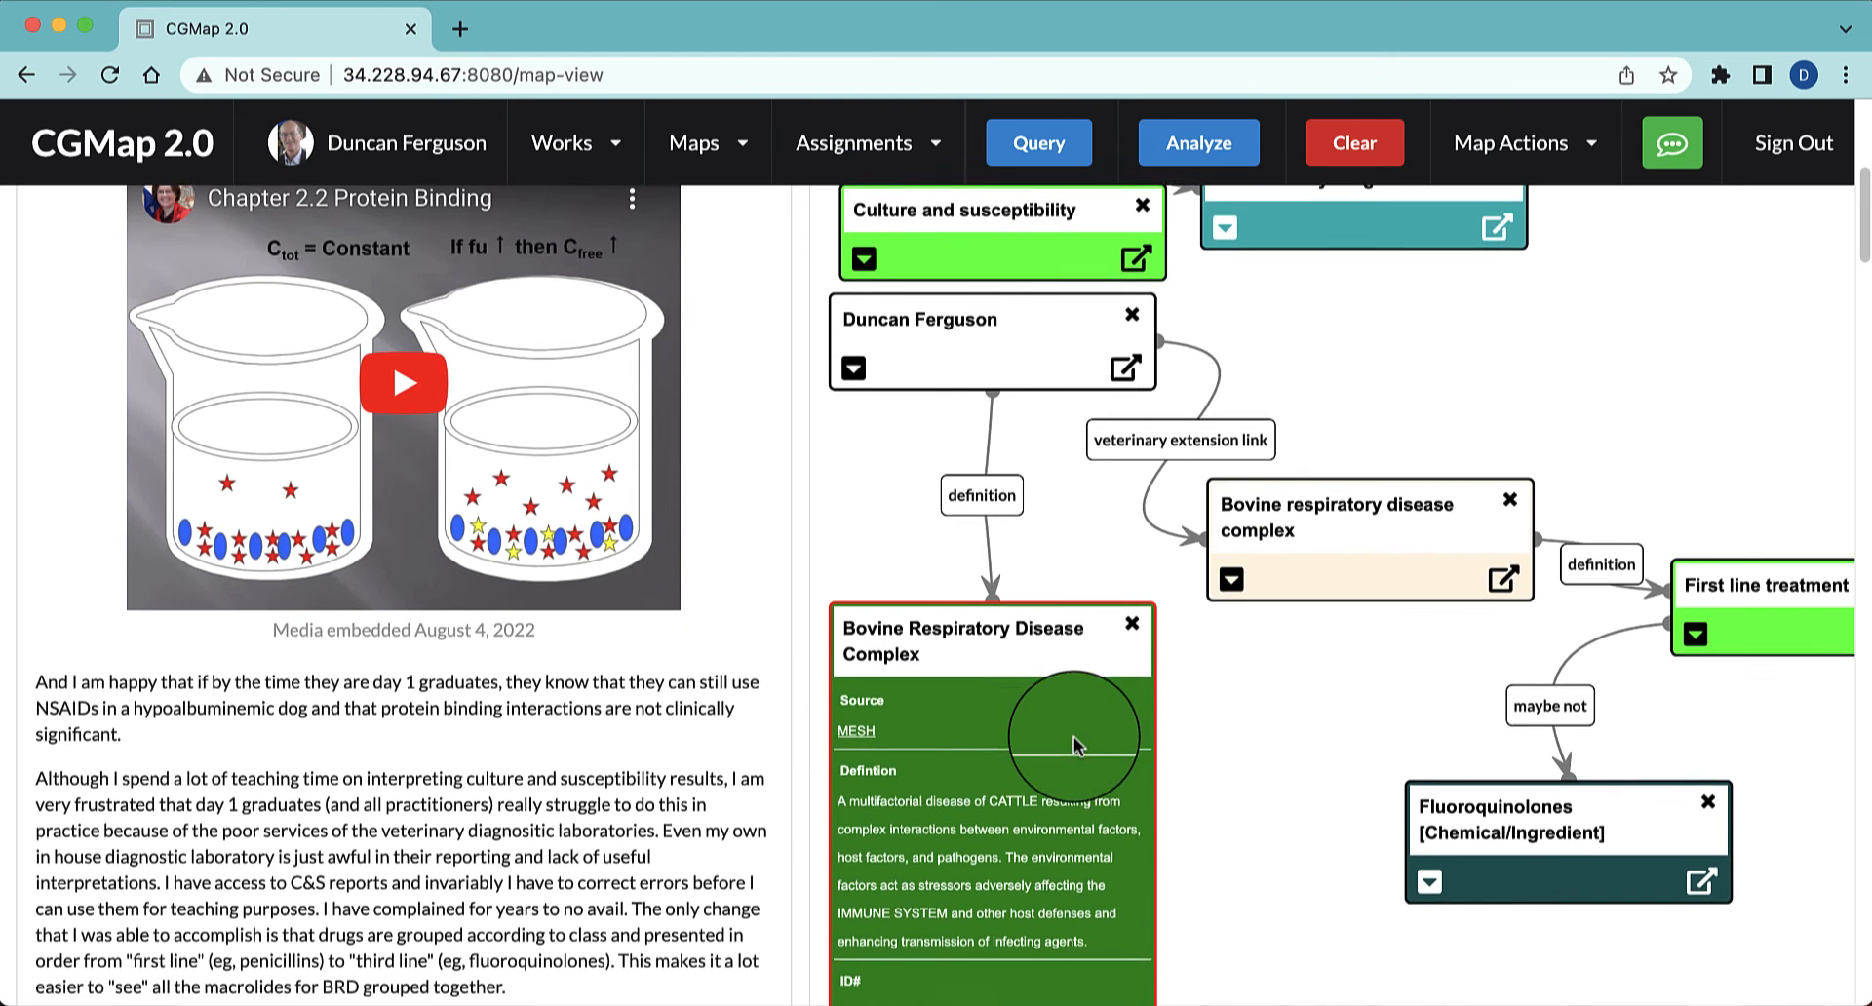
{"action": "scroll", "coordinate": [1078, 770], "scroll_direction": "down", "scroll_amount": 1}
{"action": "scroll", "coordinate": [1255, 668], "scroll_direction": "down", "scroll_amount": 2}
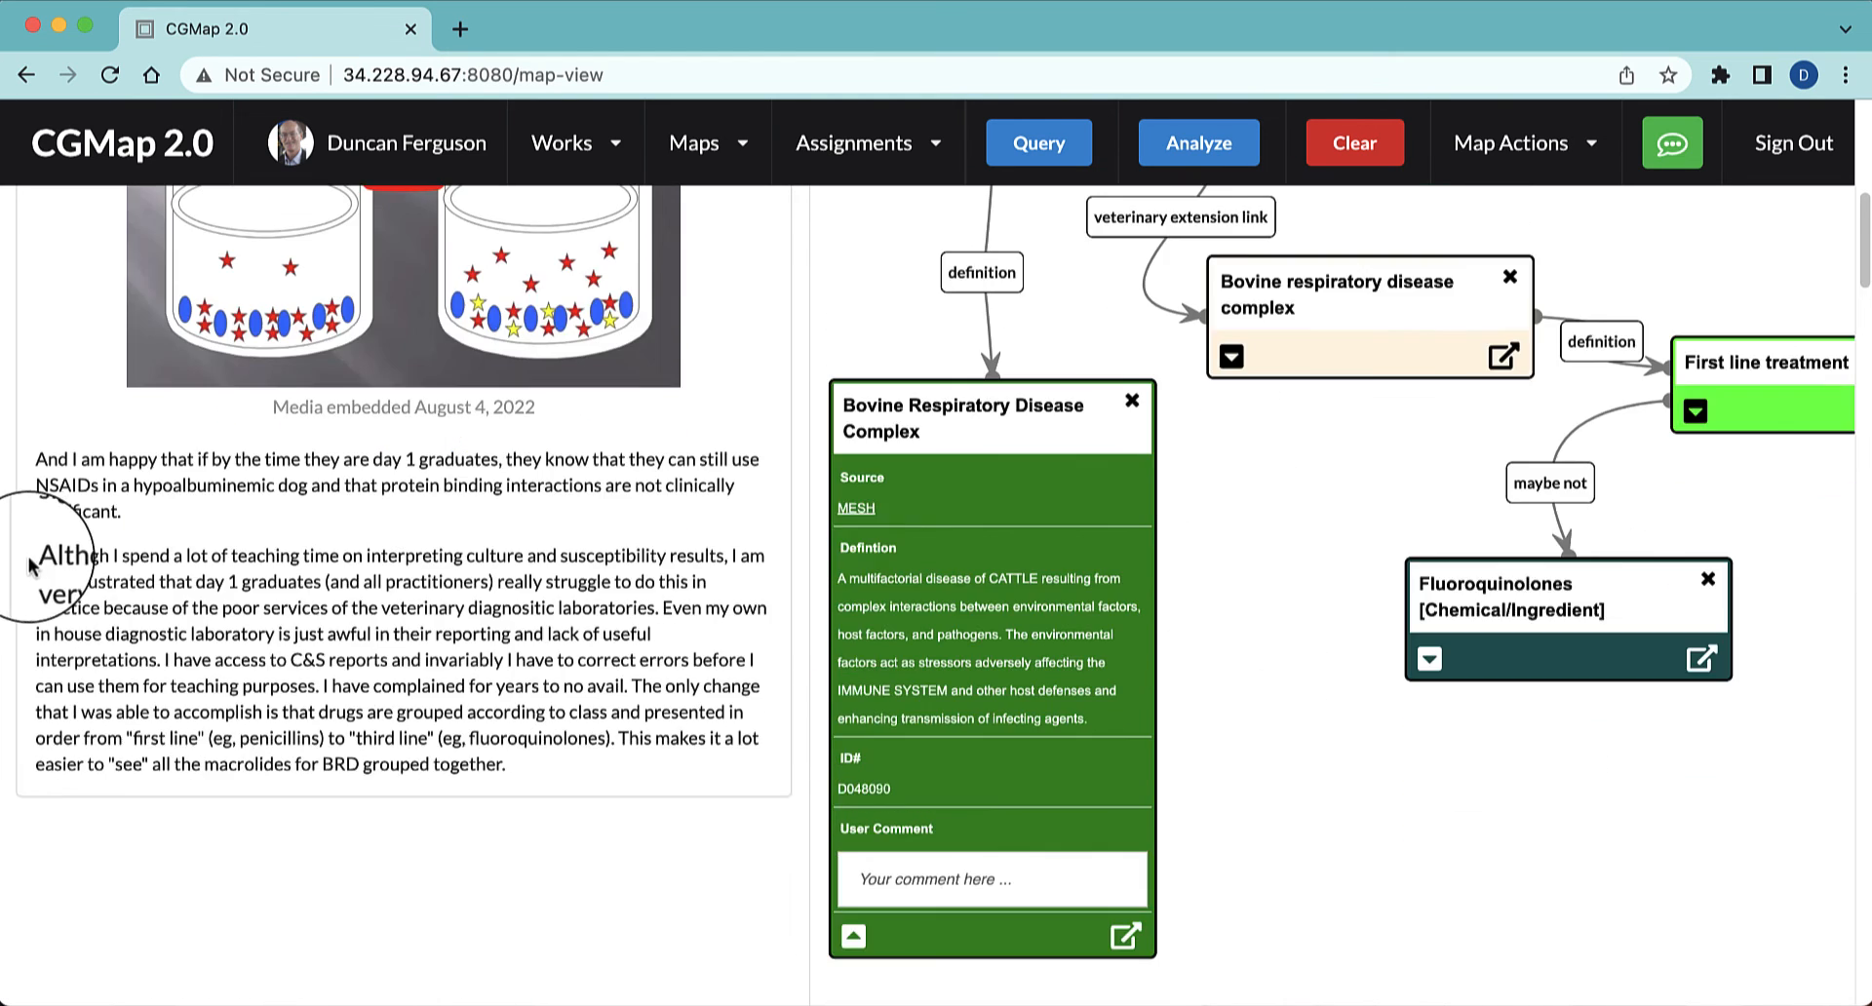
Analyze the document sentence from "Although I spend" to "veterinary diagnositic laboratories" with Google Translate, translating from English to Spanish
{"action": "left_click_drag", "start_coordinate": [37, 558], "coordinate": [658, 601]}
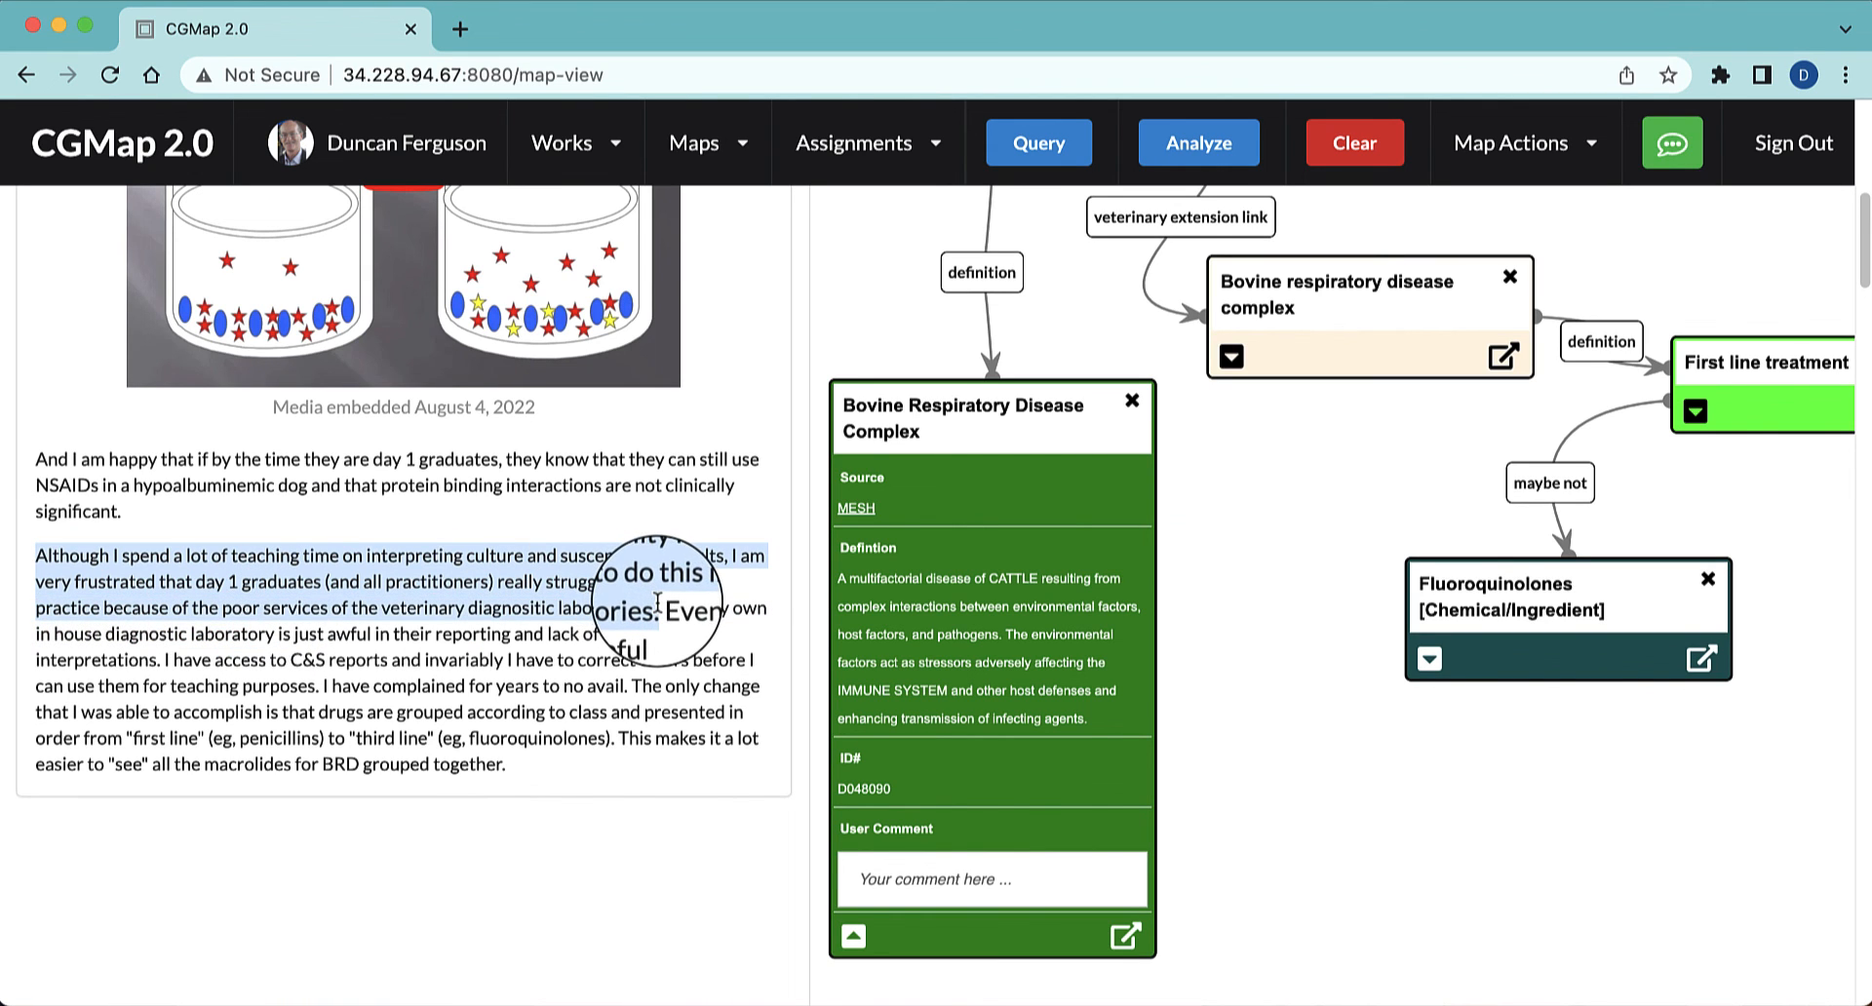
{"action": "left_click", "coordinate": [1200, 167]}
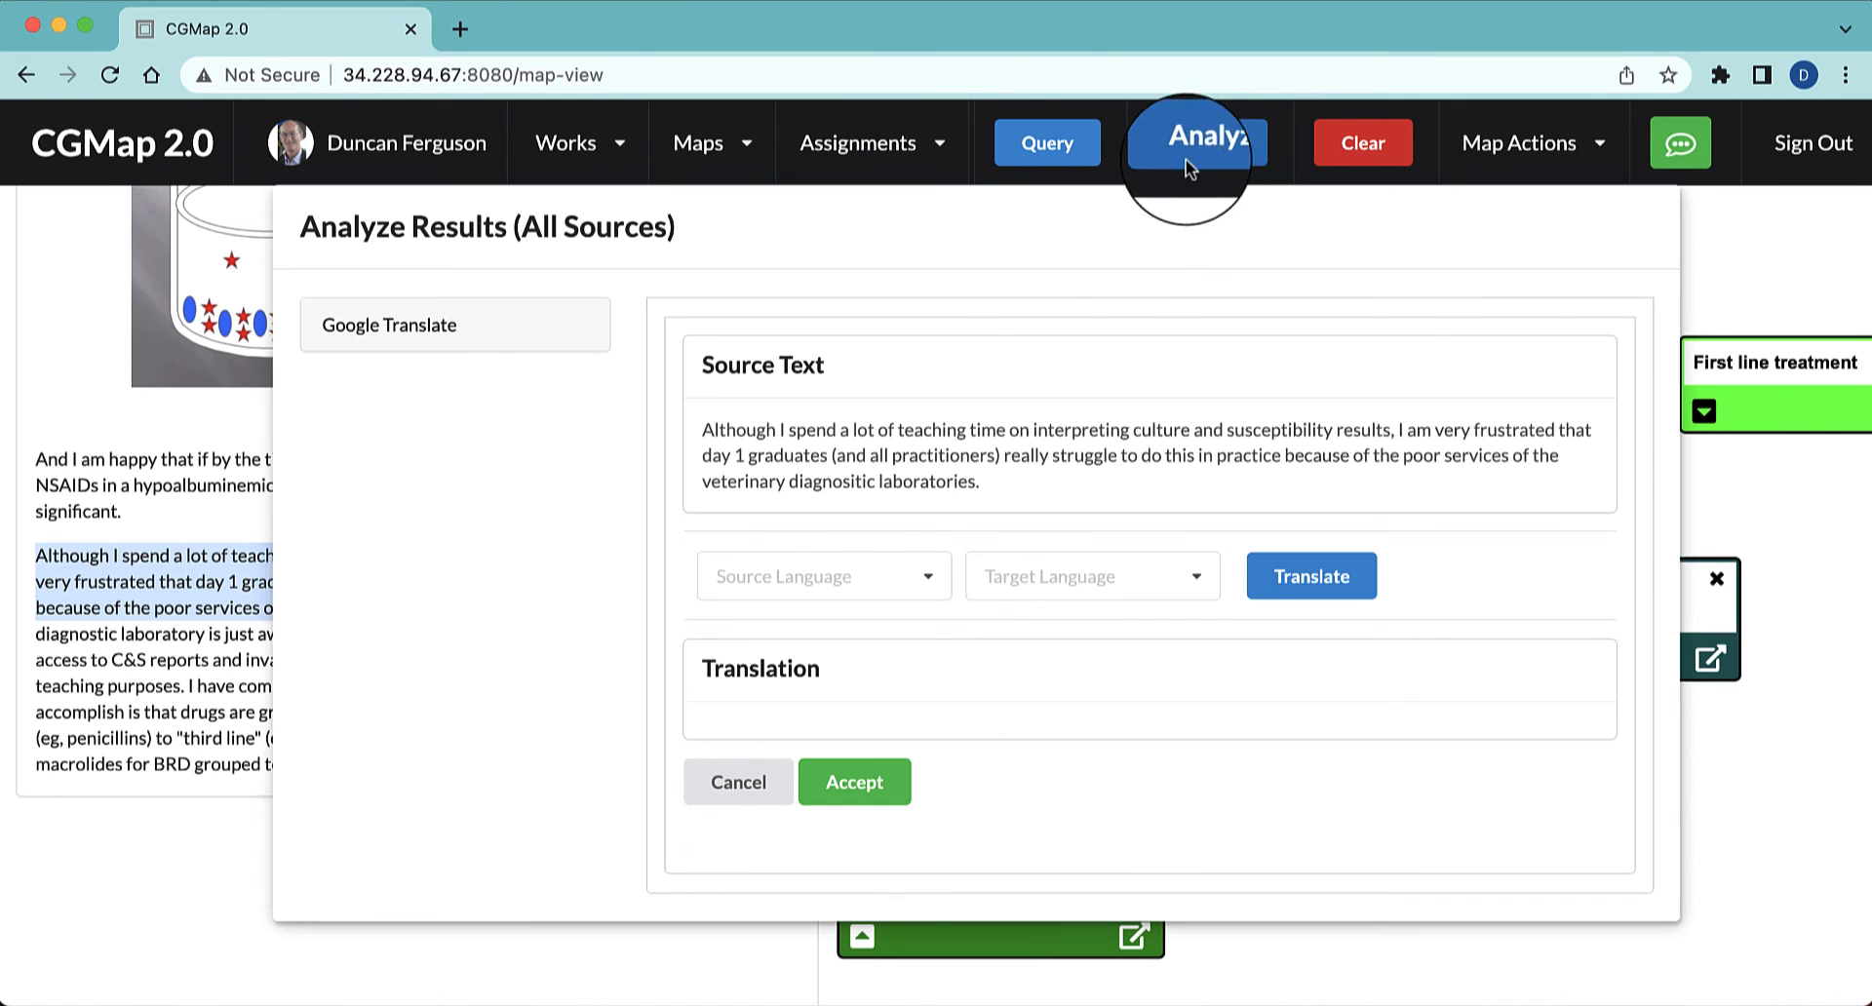
{"action": "left_click", "coordinate": [914, 579]}
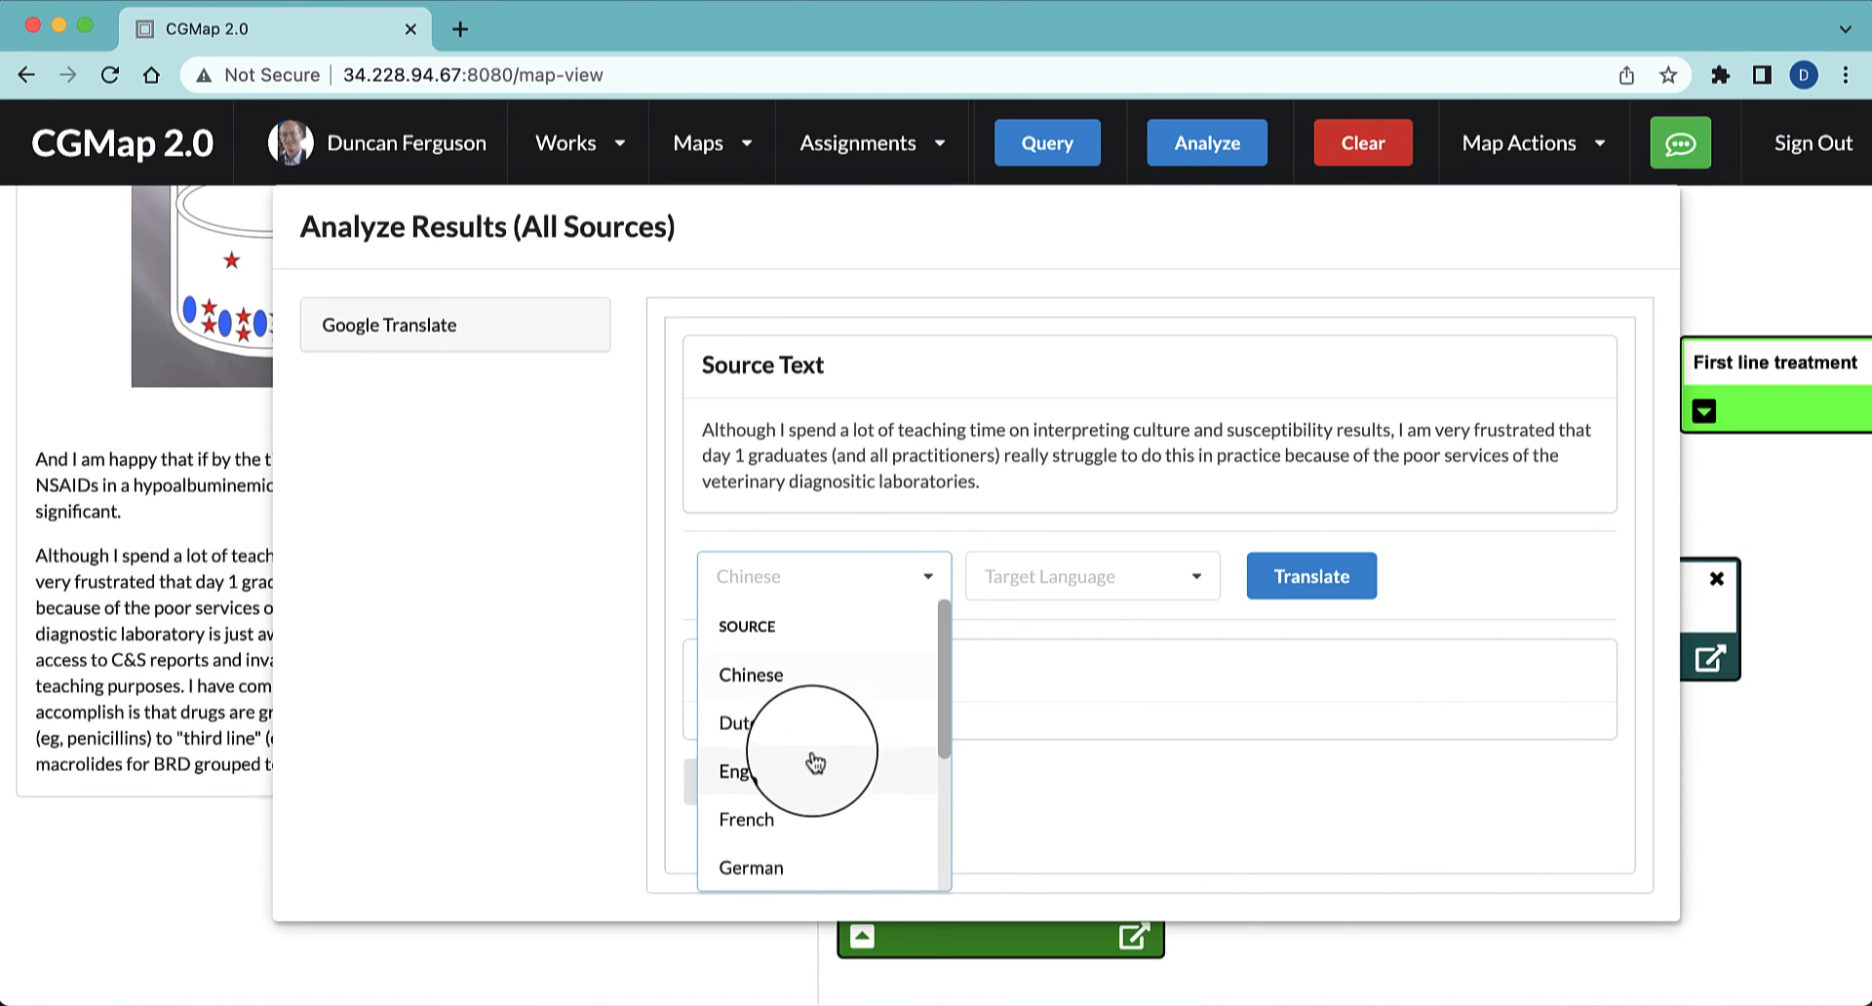
{"action": "left_click", "coordinate": [780, 778]}
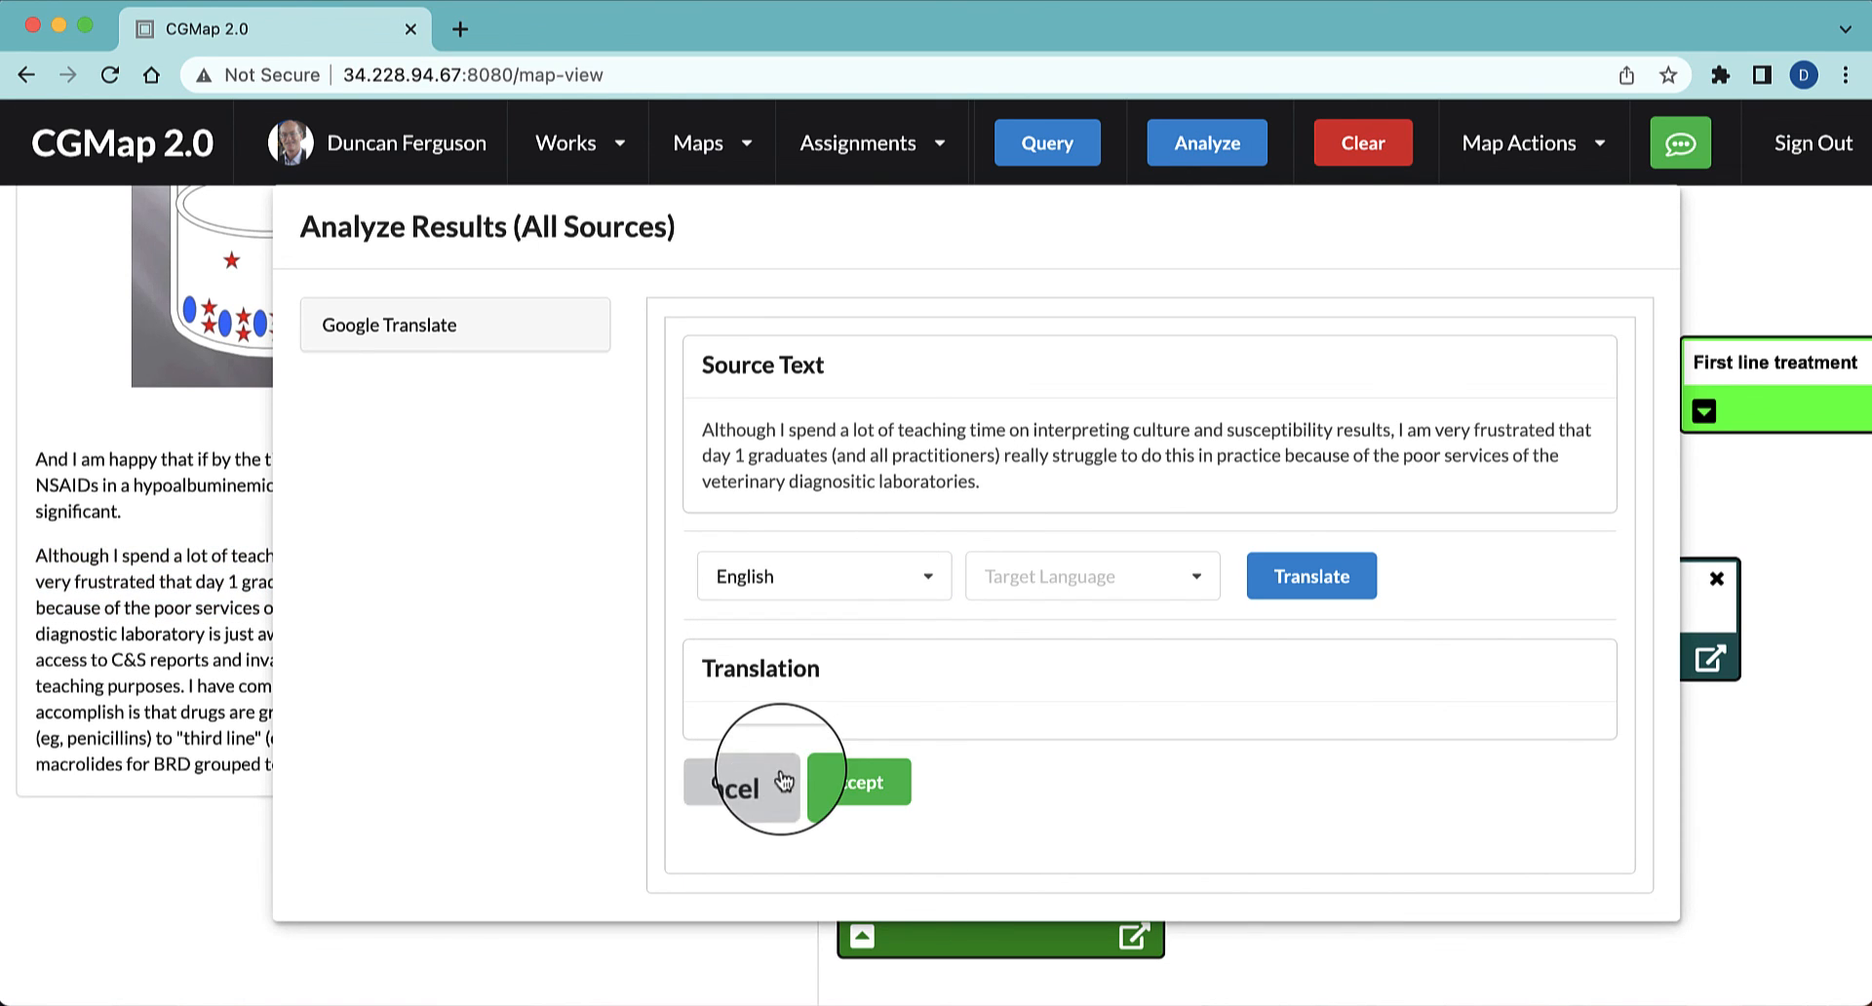
{"action": "left_click", "coordinate": [1109, 576]}
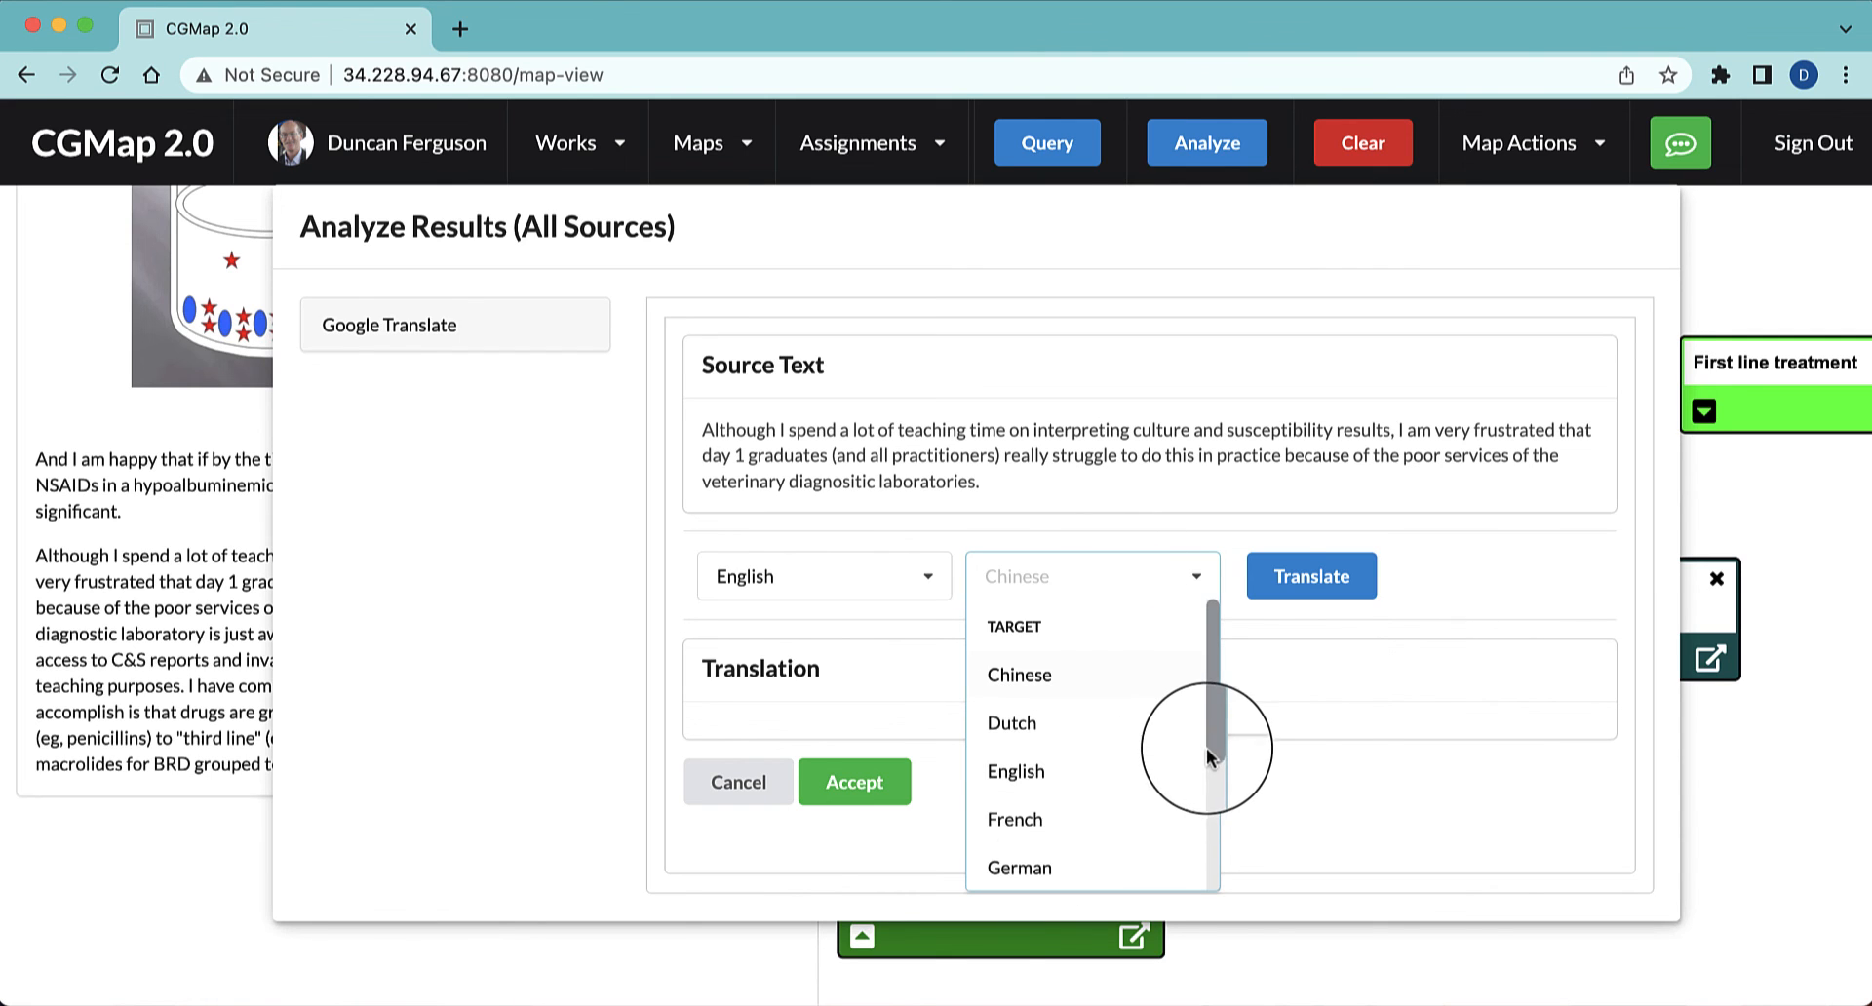
{"action": "left_click_drag", "start_coordinate": [1209, 745], "coordinate": [1187, 927]}
{"action": "left_click", "coordinate": [1026, 866]}
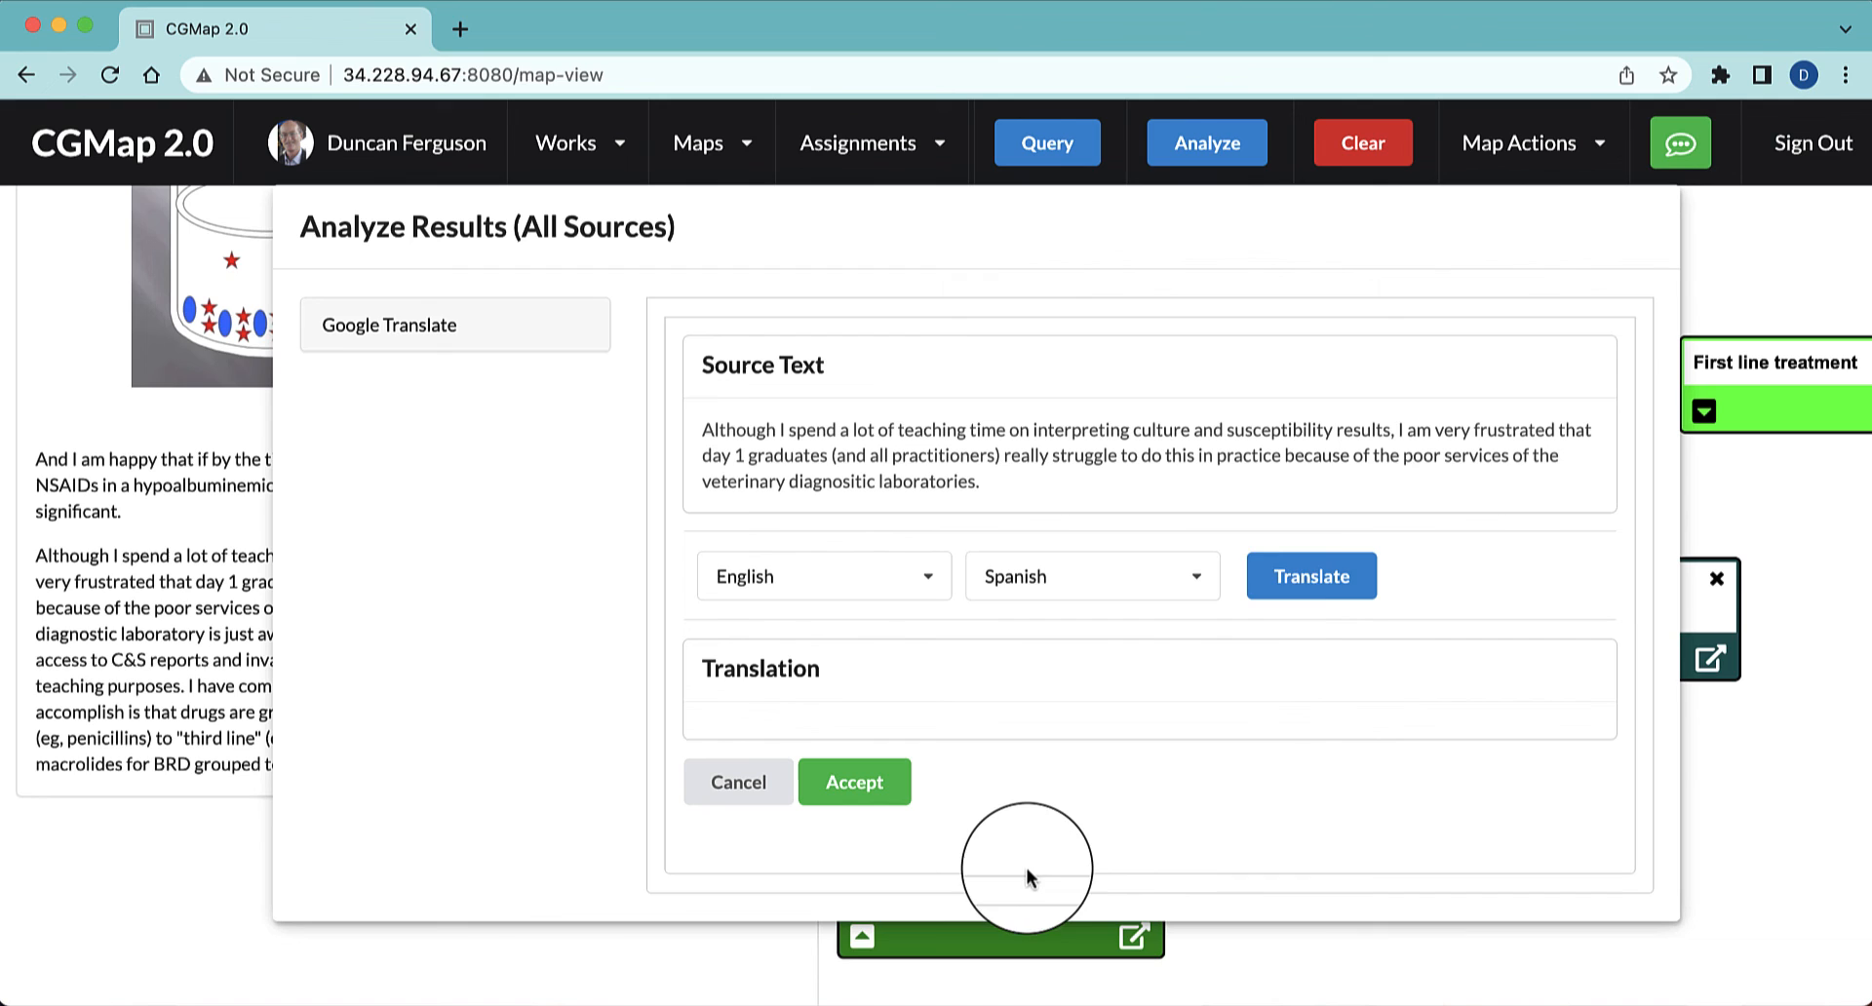
{"action": "left_click", "coordinate": [1308, 595]}
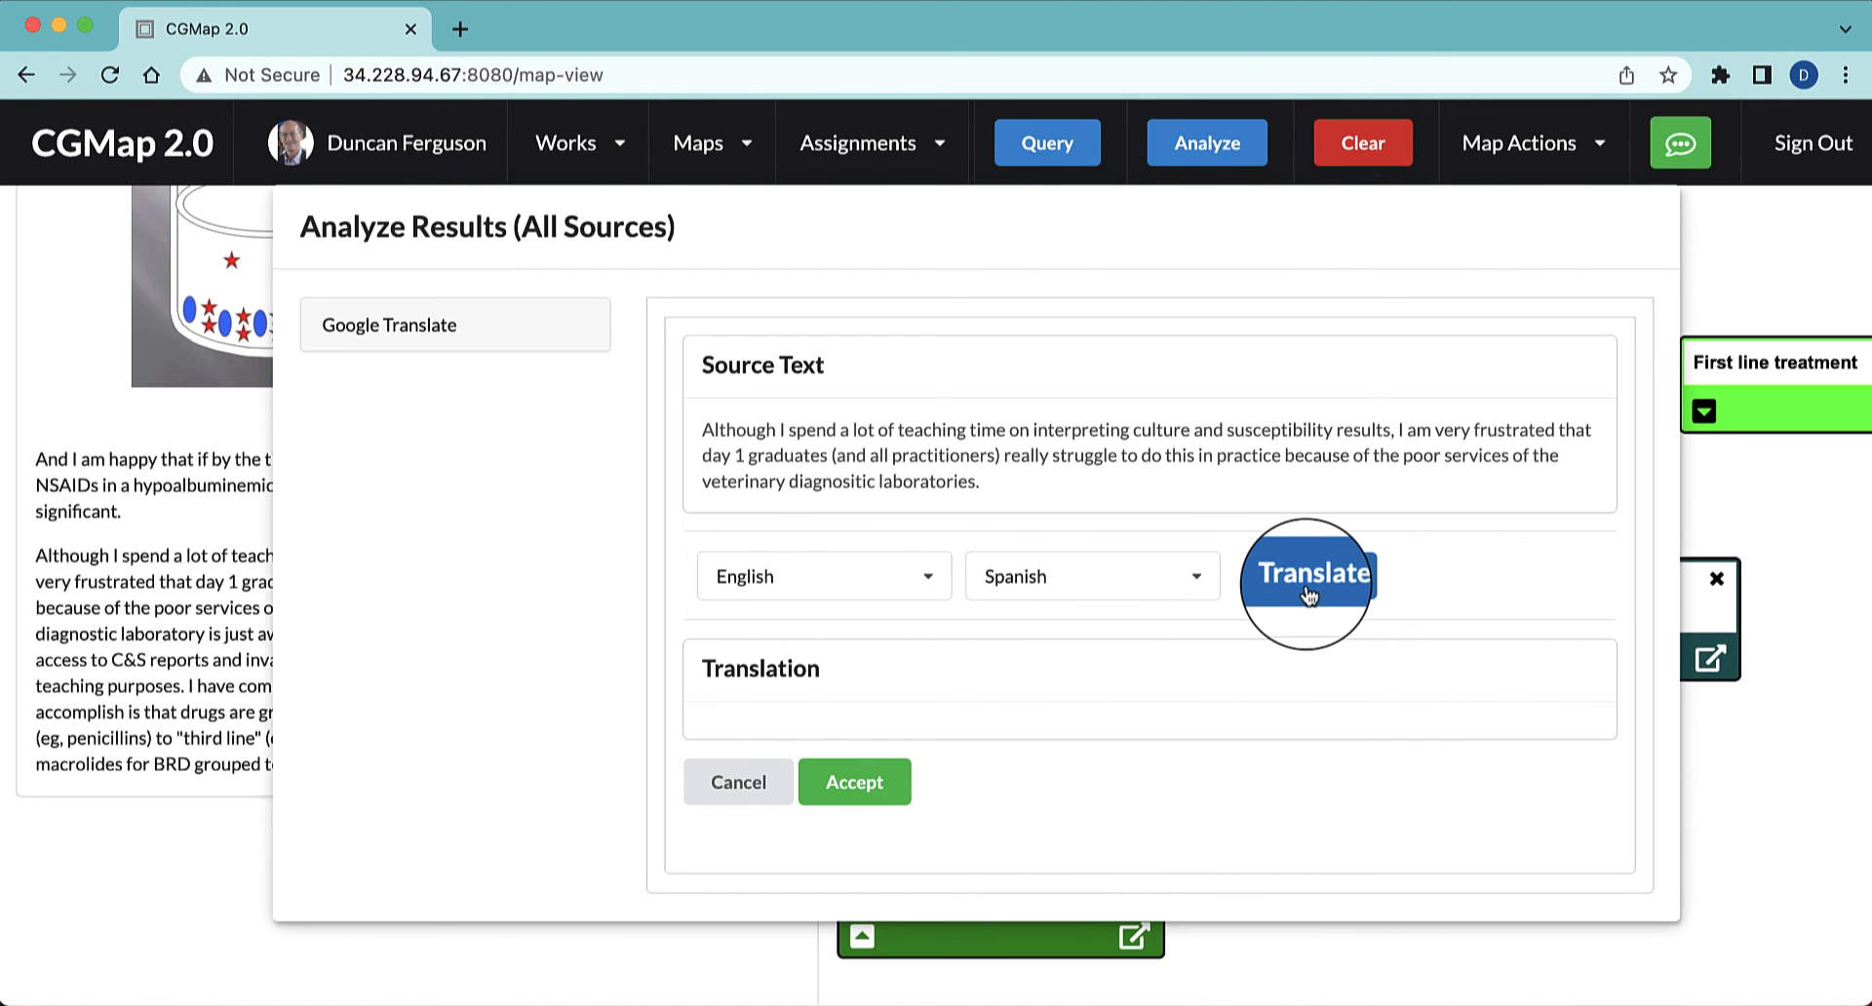
Accept the translation as a map node and place it directly below Fluoroquinolones
{"action": "left_click", "coordinate": [862, 819]}
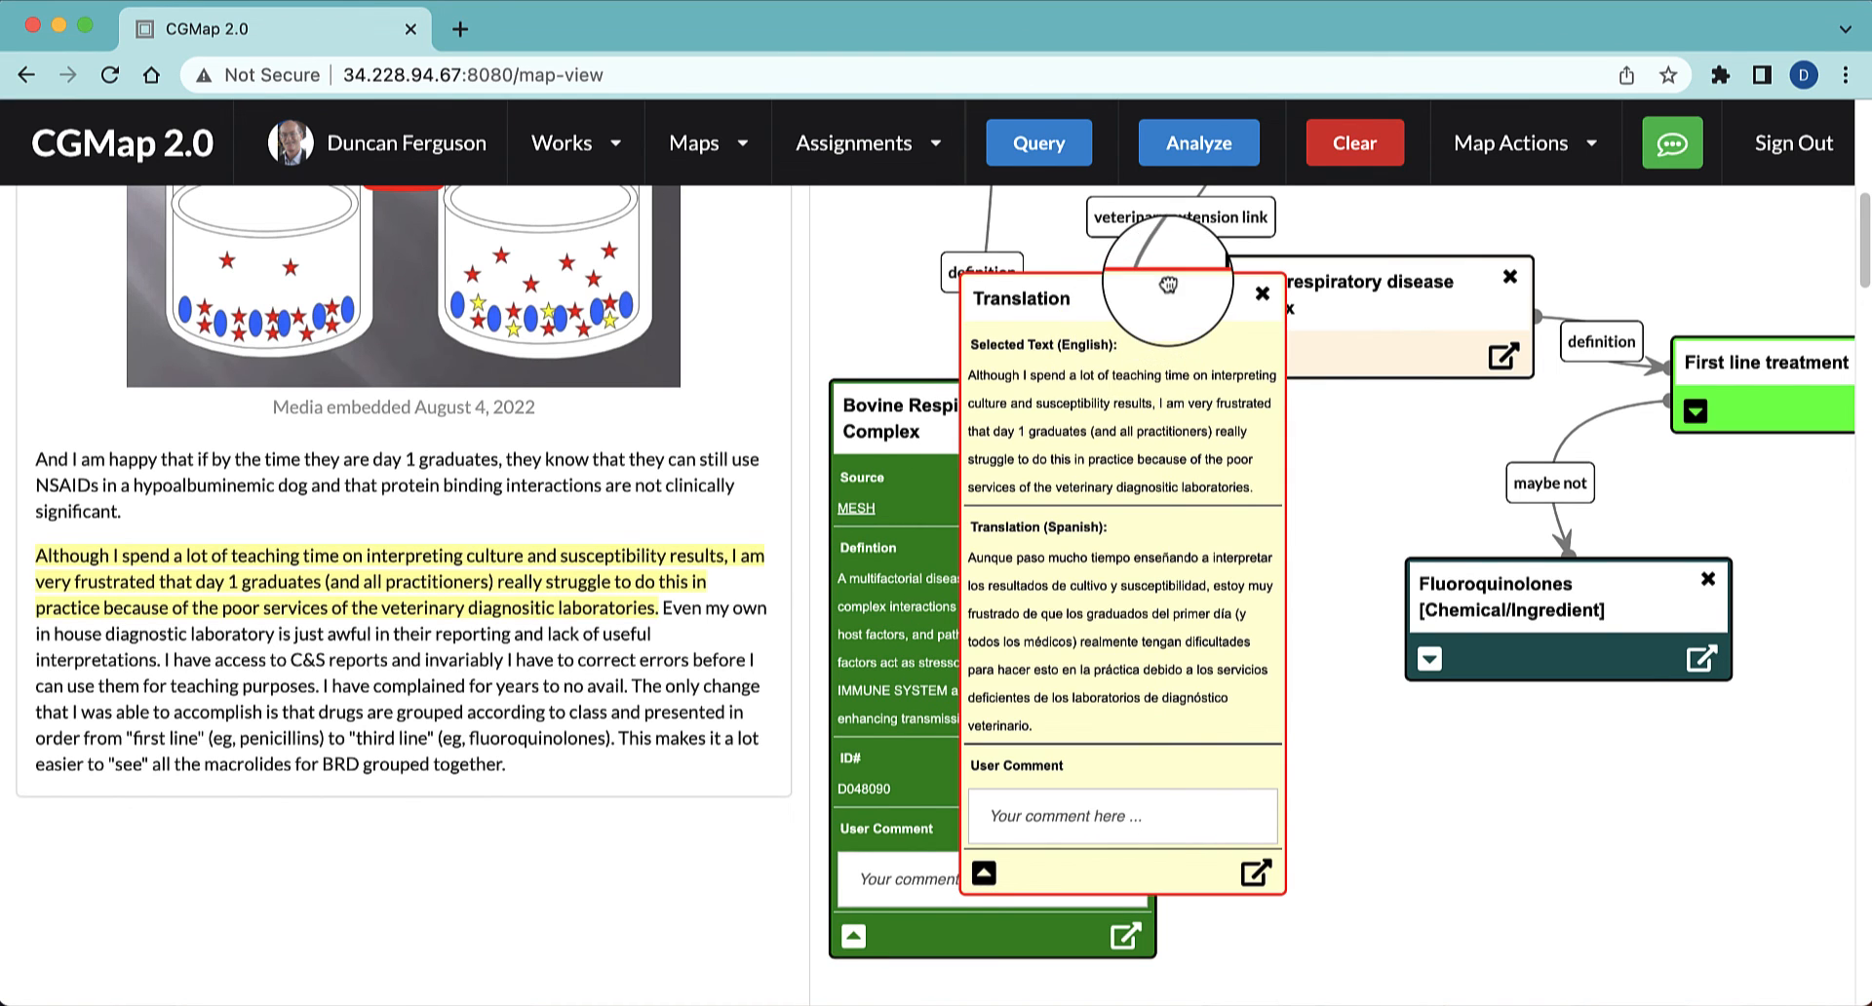
{"action": "left_click_drag", "start_coordinate": [1162, 279], "coordinate": [1510, 695]}
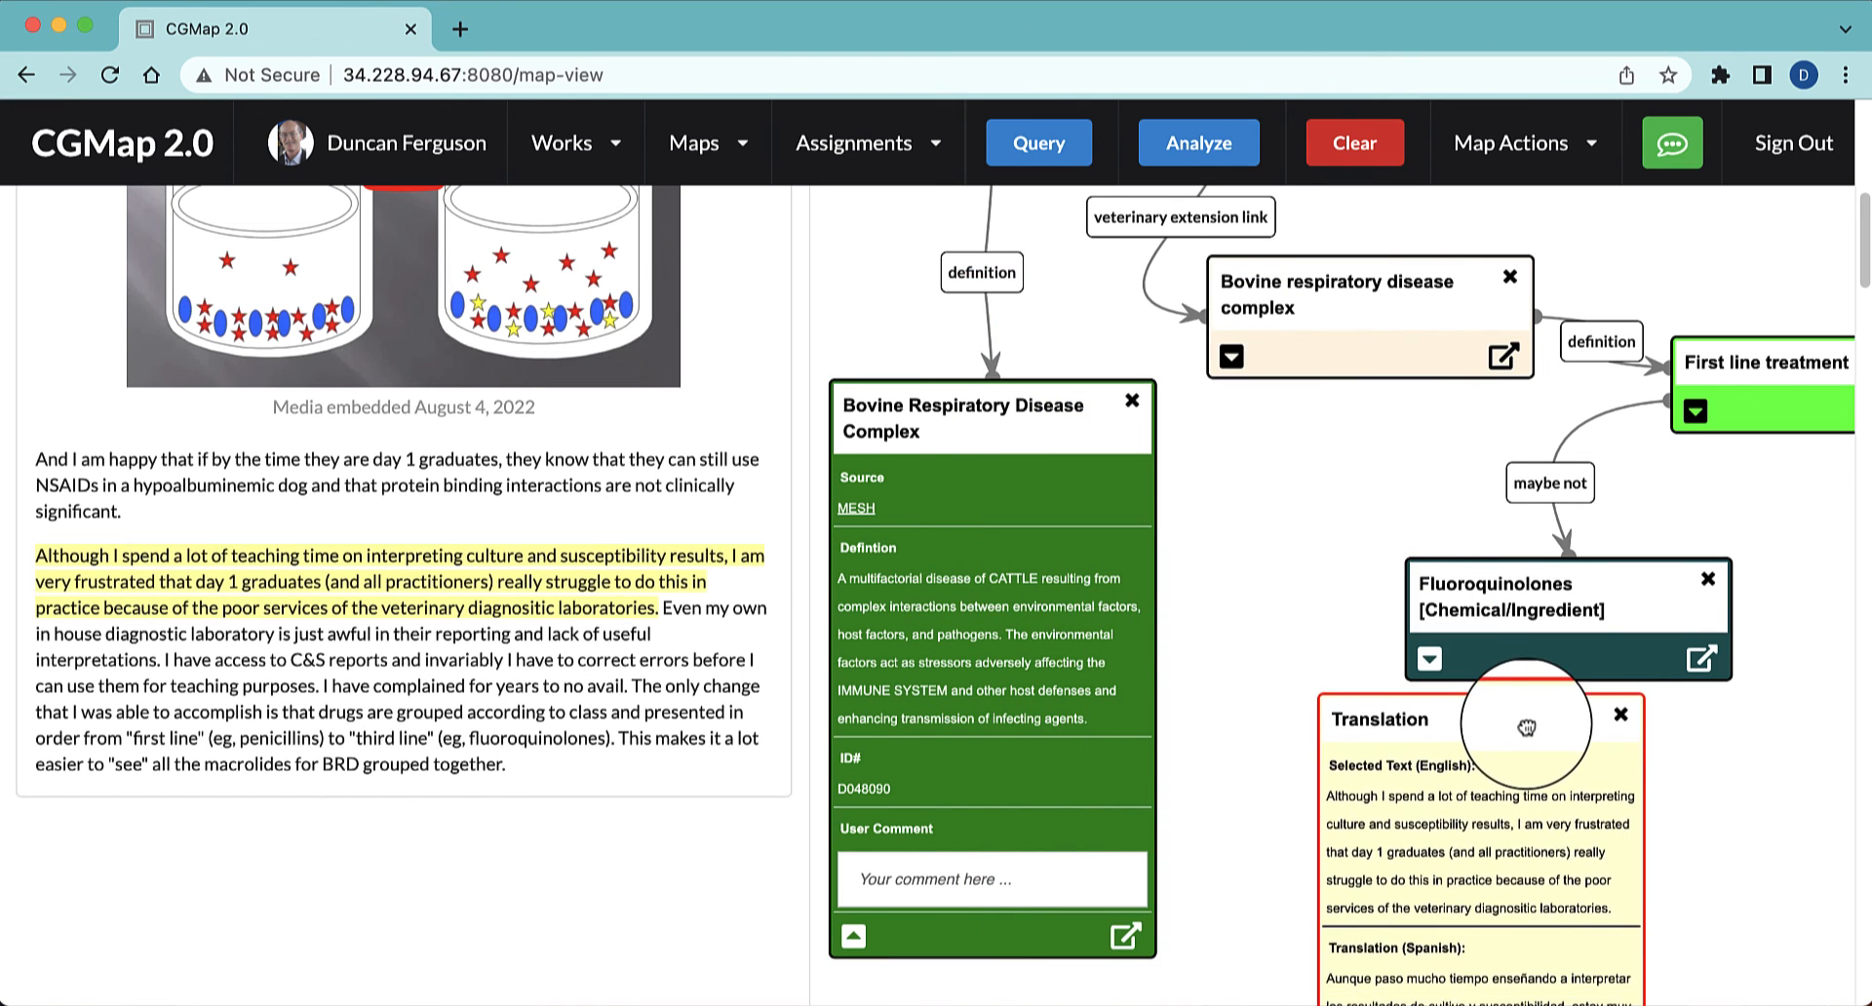
{"action": "scroll", "coordinate": [1800, 822], "scroll_direction": "down", "scroll_amount": 5}
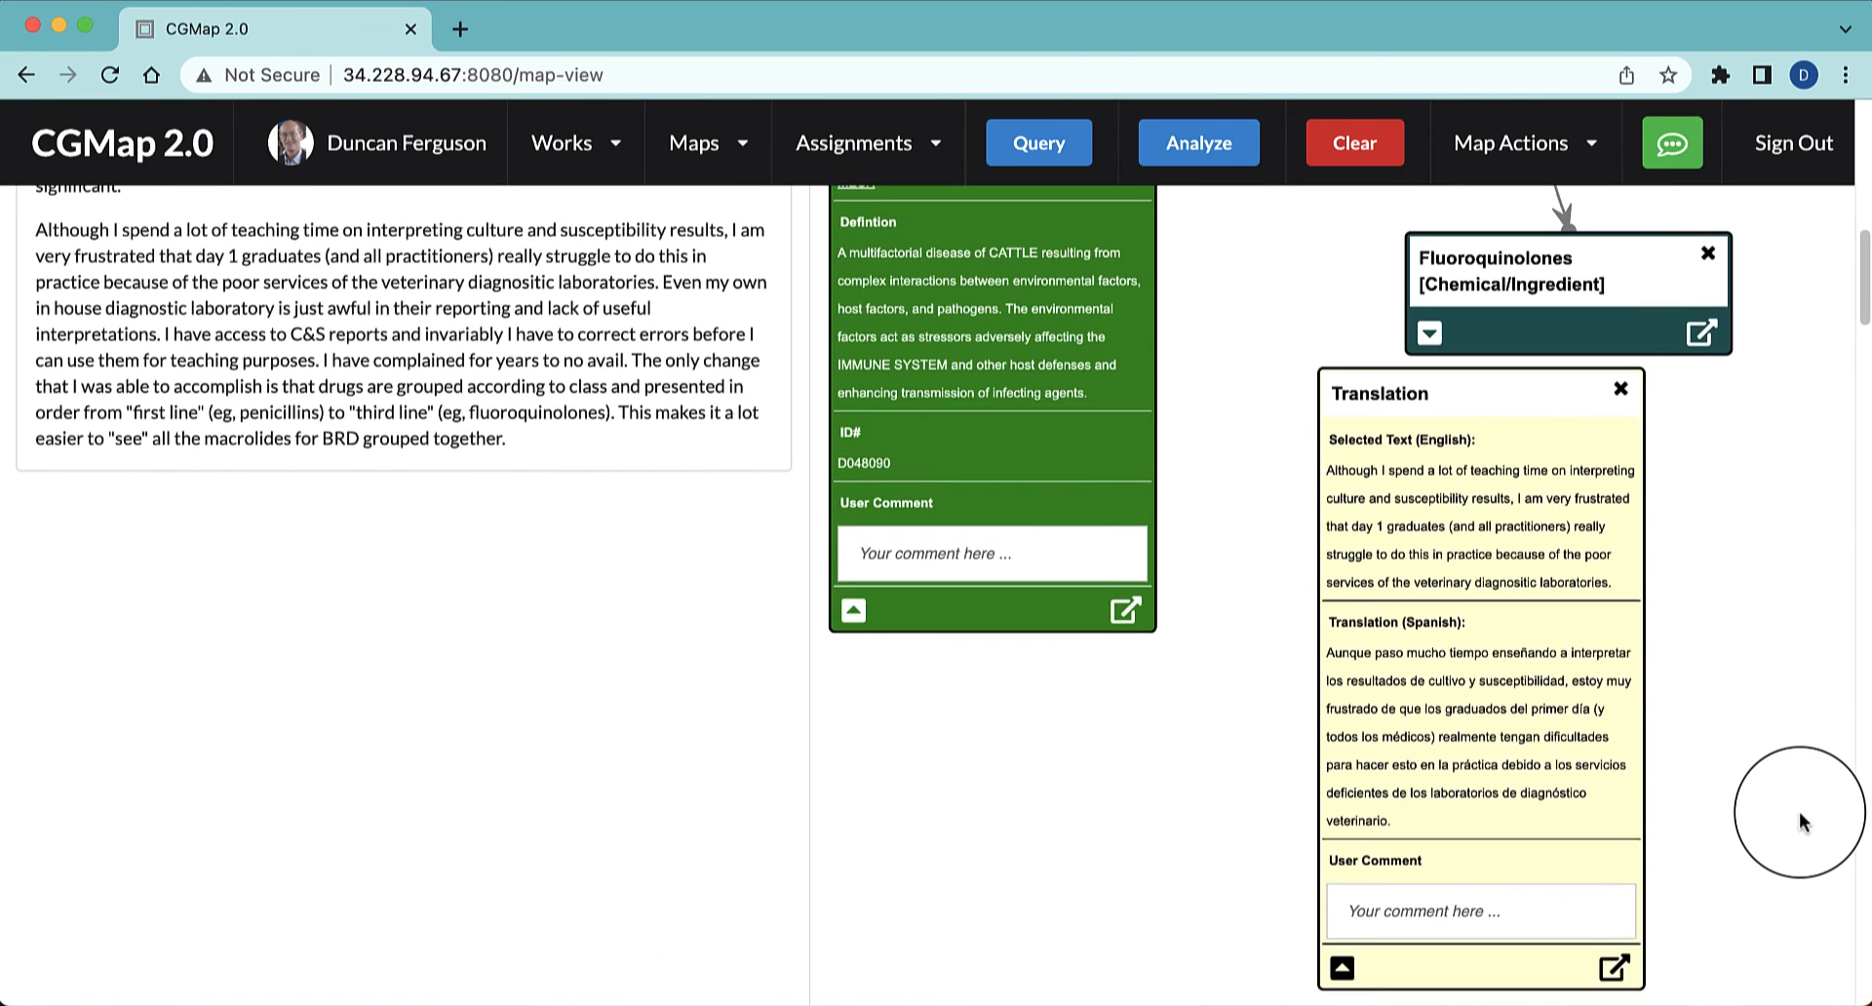
Move the Translation node slightly down and left, leaving a gap below the Fluoroquinolones node
{"action": "scroll", "coordinate": [1800, 822], "scroll_direction": "up", "scroll_amount": 2}
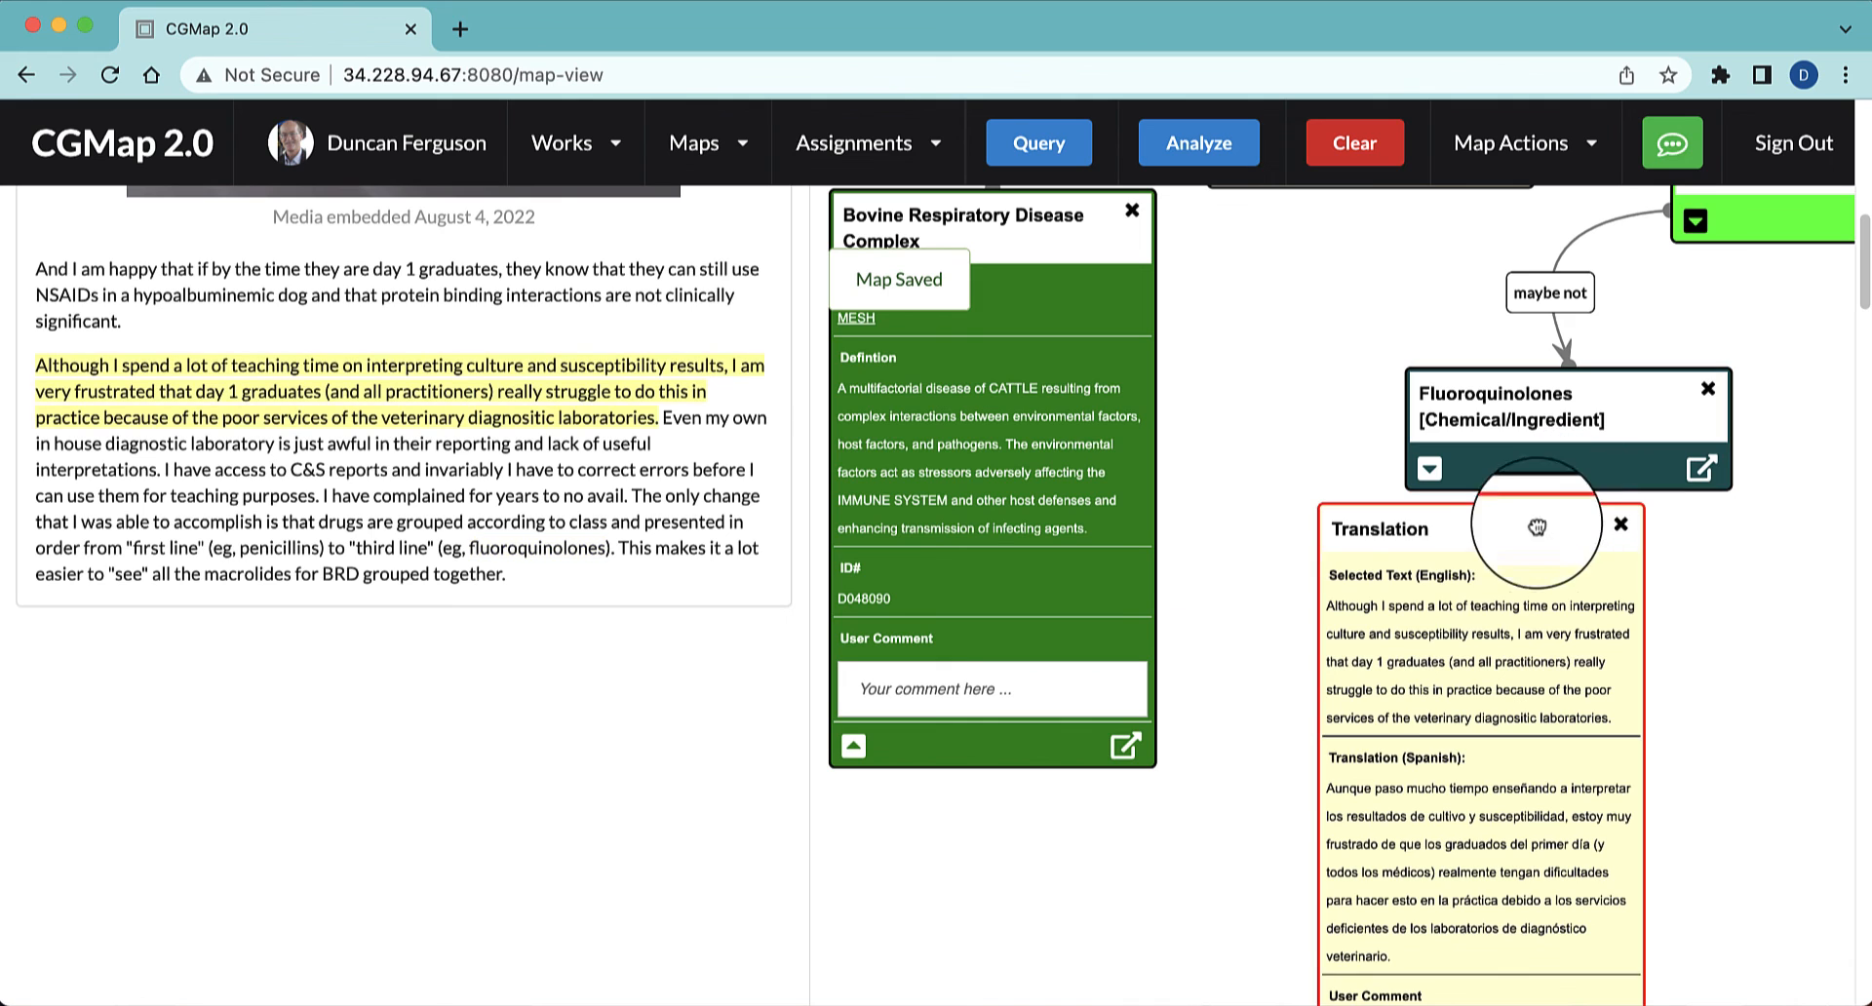
{"action": "left_click_drag", "start_coordinate": [1540, 538], "coordinate": [1435, 589]}
{"action": "scroll", "coordinate": [1711, 800], "scroll_direction": "up", "scroll_amount": 8}
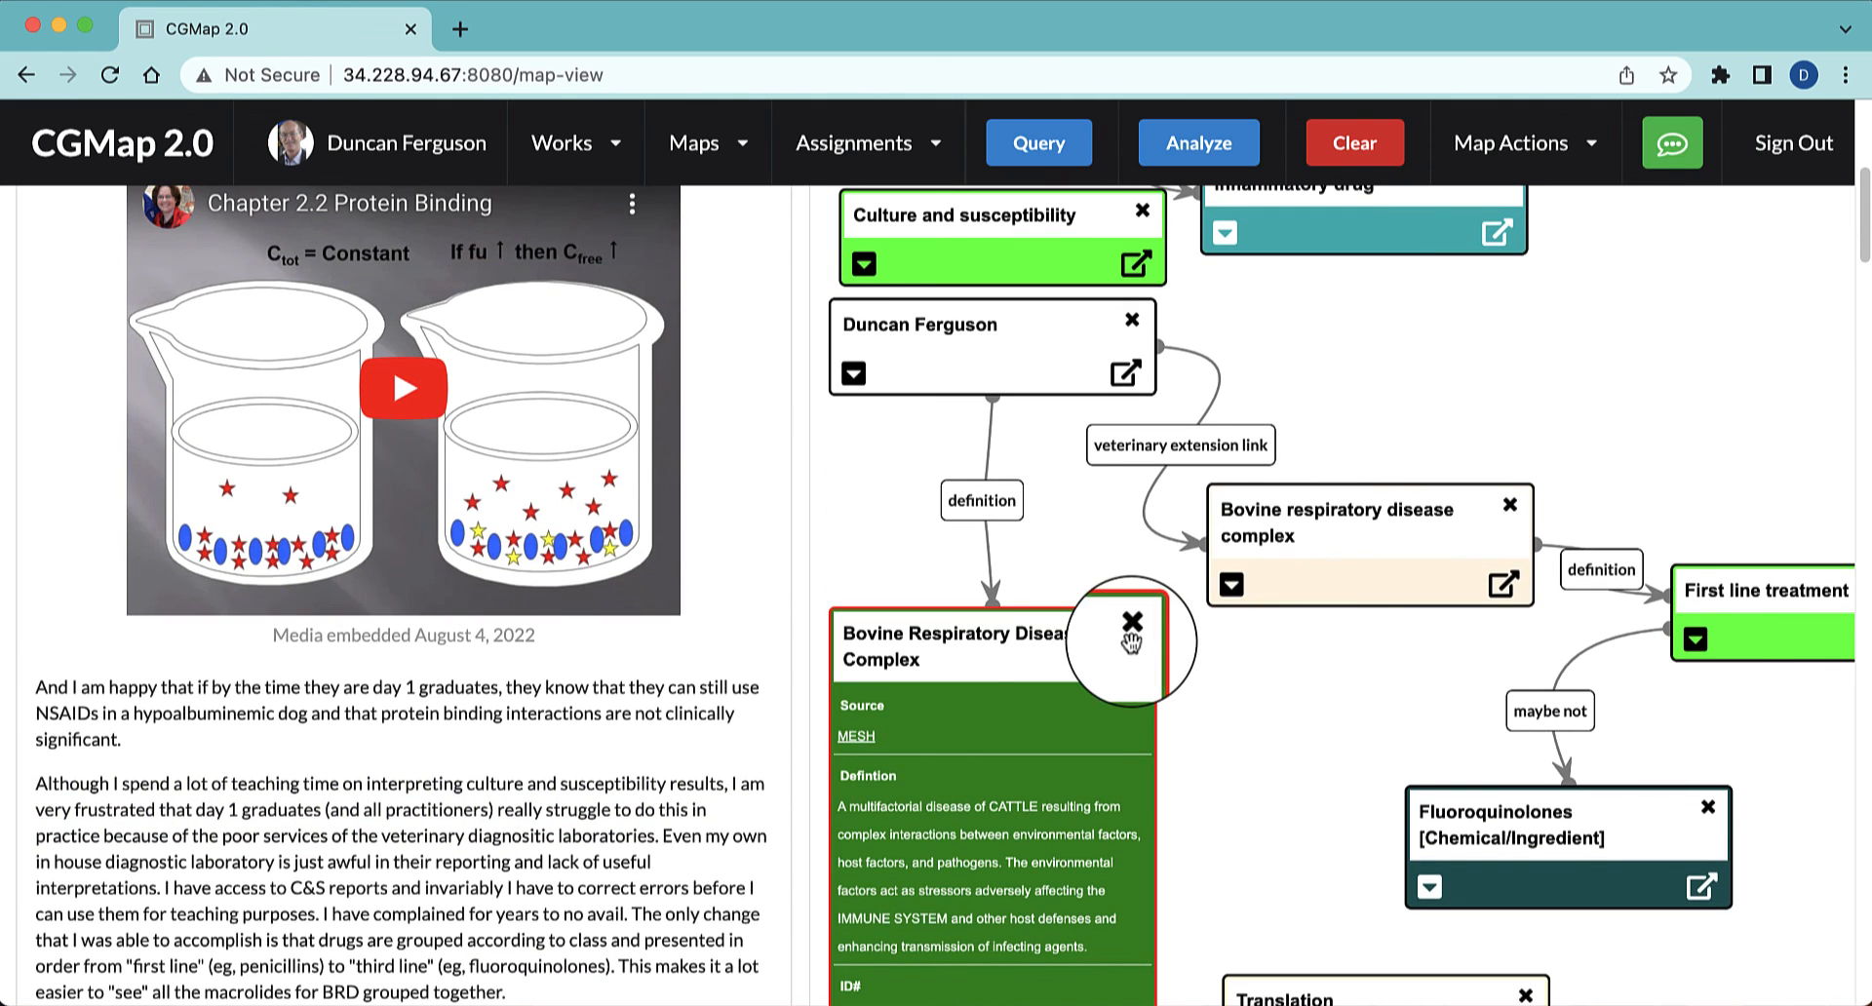
Add a whole-document comment node below the expanded dark green node with the comment "A multifactorial disease of cattle resulting from complex interactions.."
{"action": "scroll", "coordinate": [1210, 693], "scroll_direction": "down", "scroll_amount": 1}
{"action": "scroll", "coordinate": [1210, 682], "scroll_direction": "down", "scroll_amount": 6}
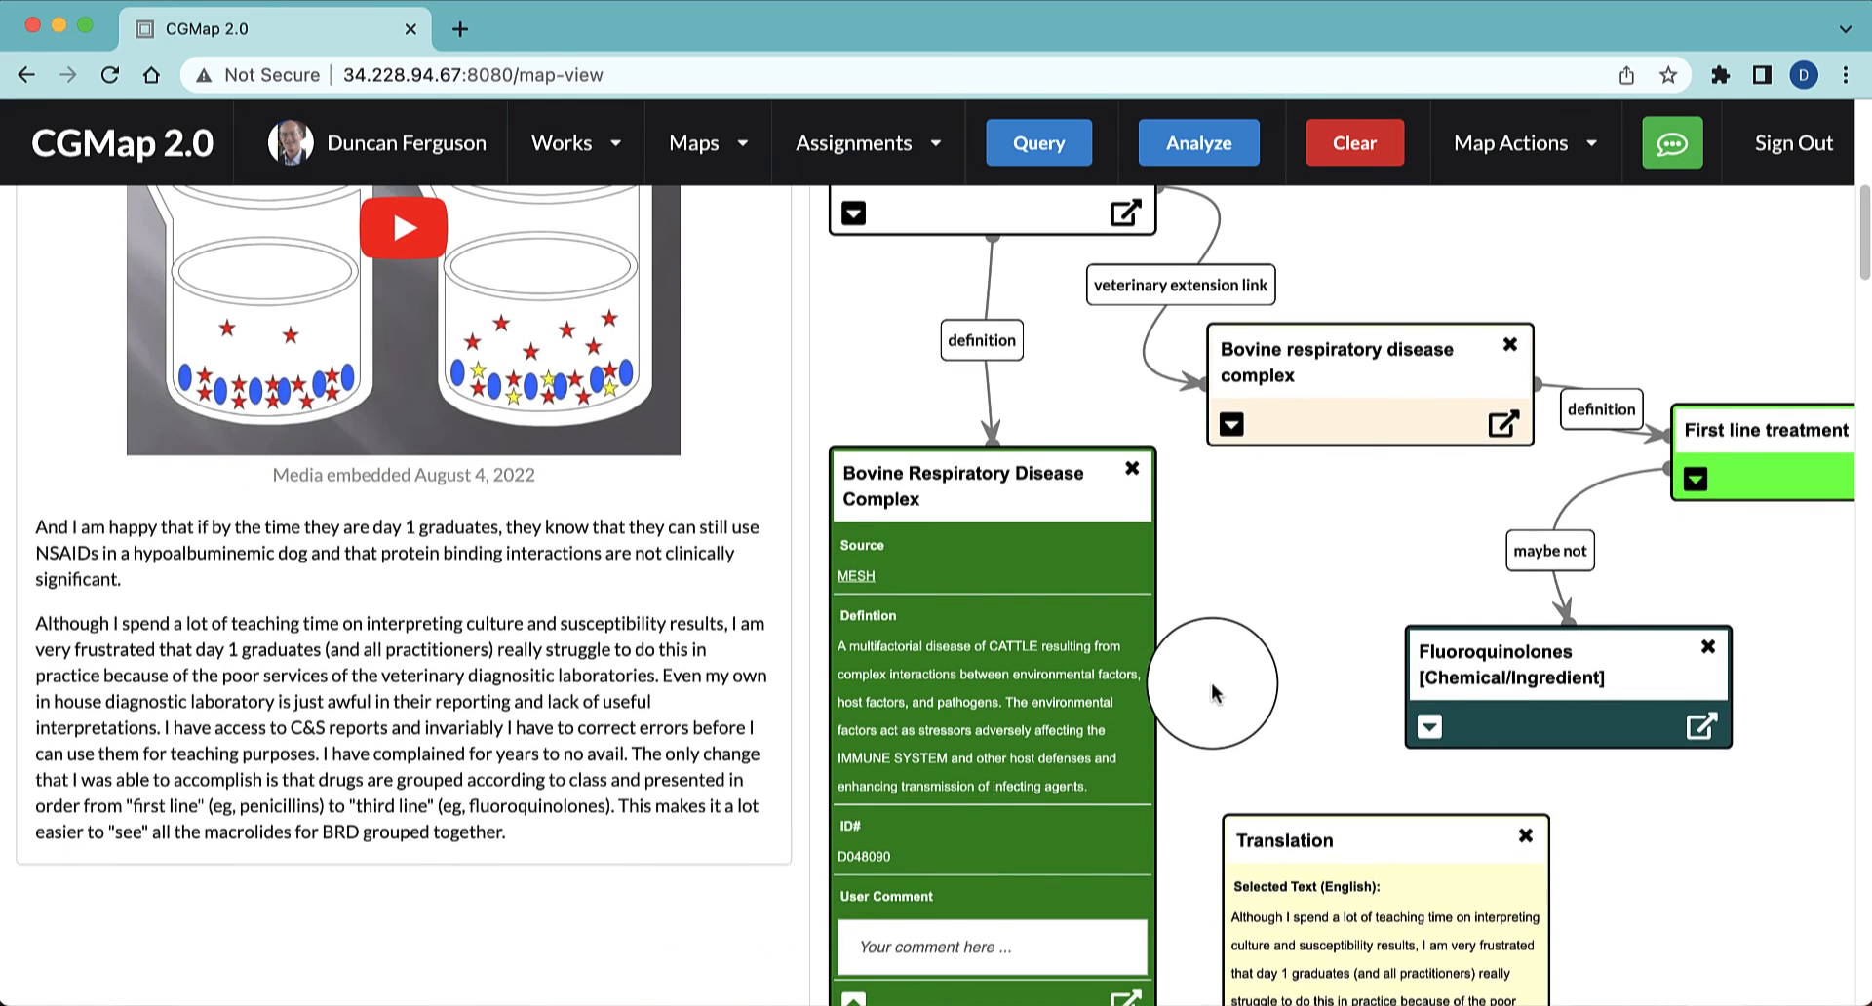
{"action": "scroll", "coordinate": [1212, 693], "scroll_direction": "up", "scroll_amount": 1}
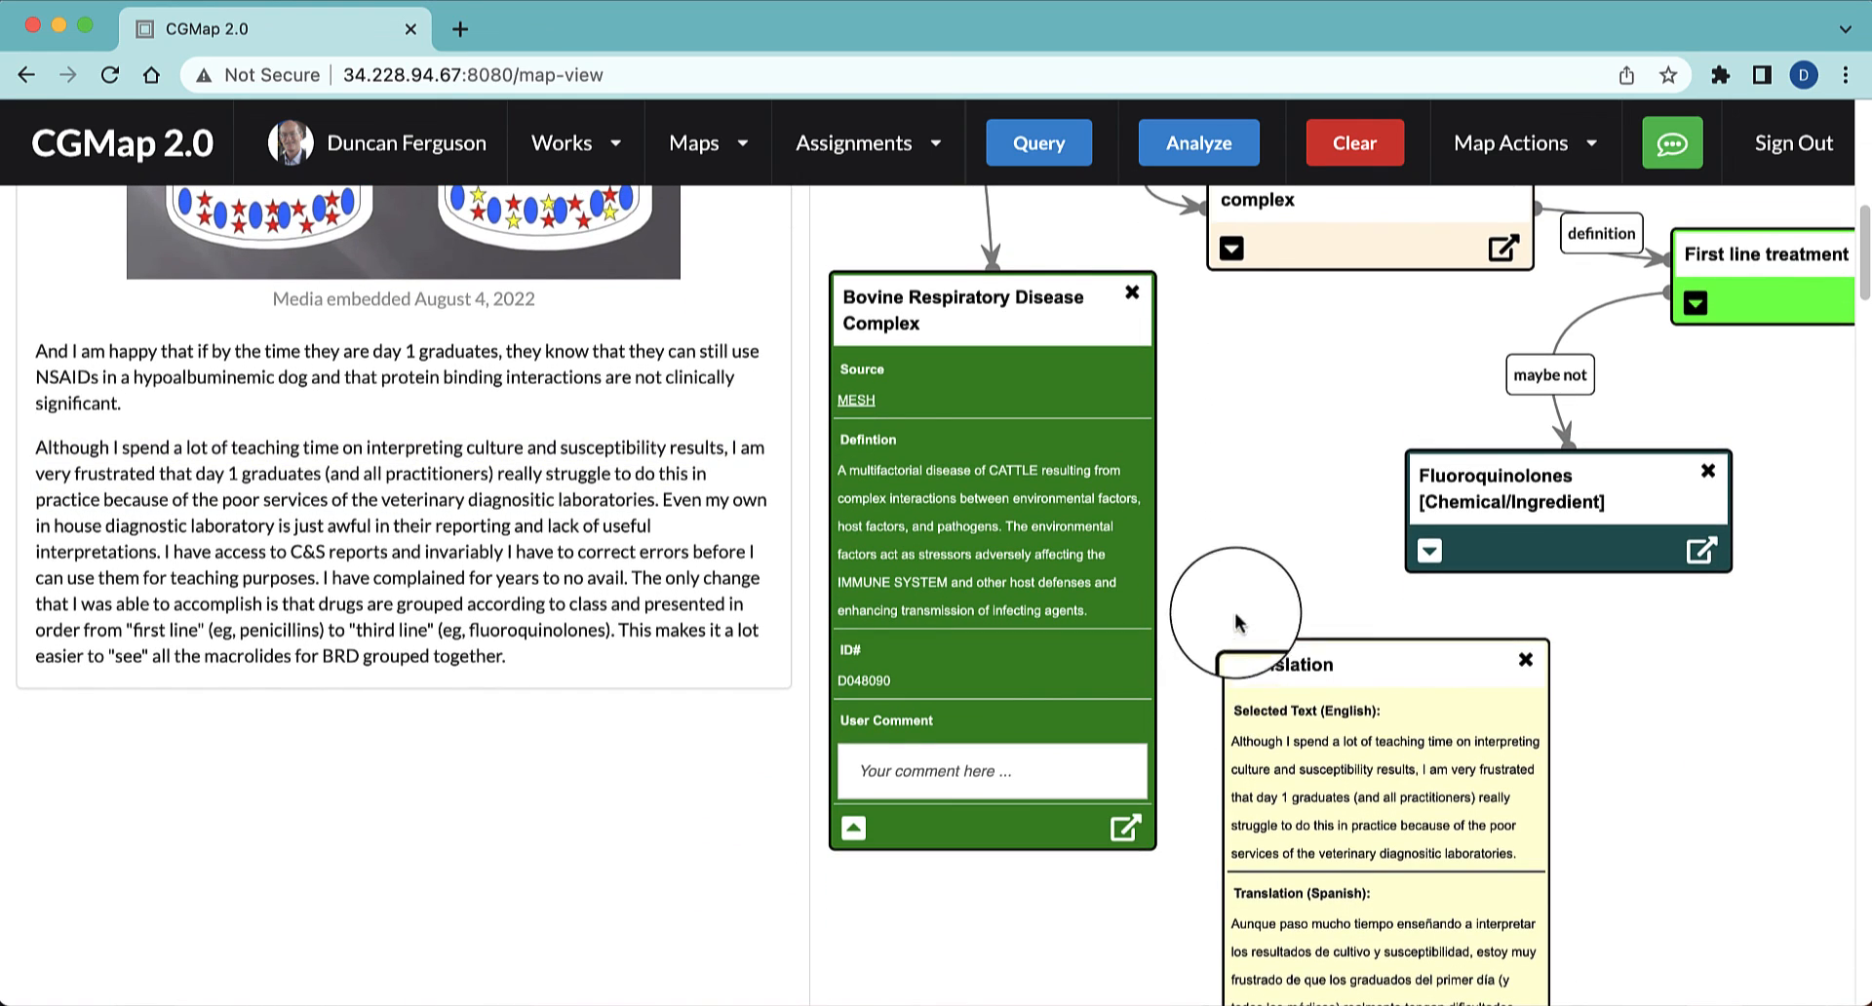
{"action": "left_click", "coordinate": [1663, 154]}
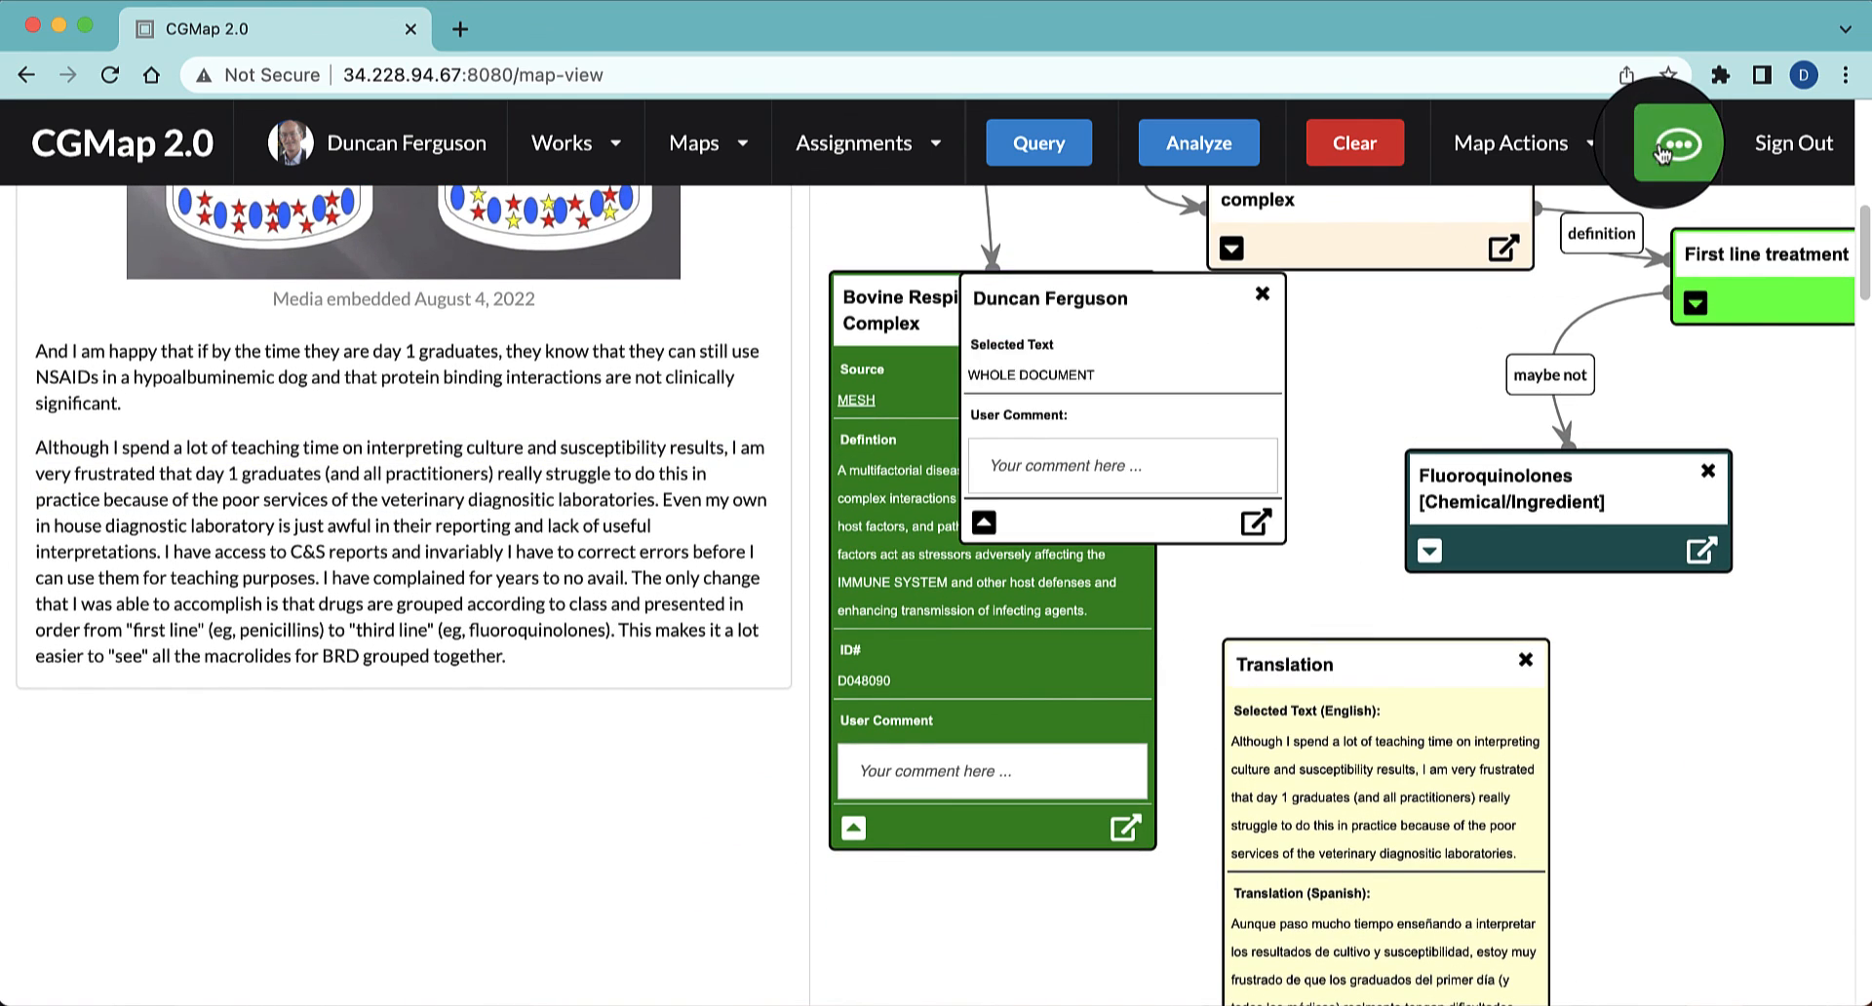
{"action": "left_click_drag", "start_coordinate": [1186, 308], "coordinate": [1072, 892]}
{"action": "scroll", "coordinate": [1708, 775], "scroll_direction": "down", "scroll_amount": 5}
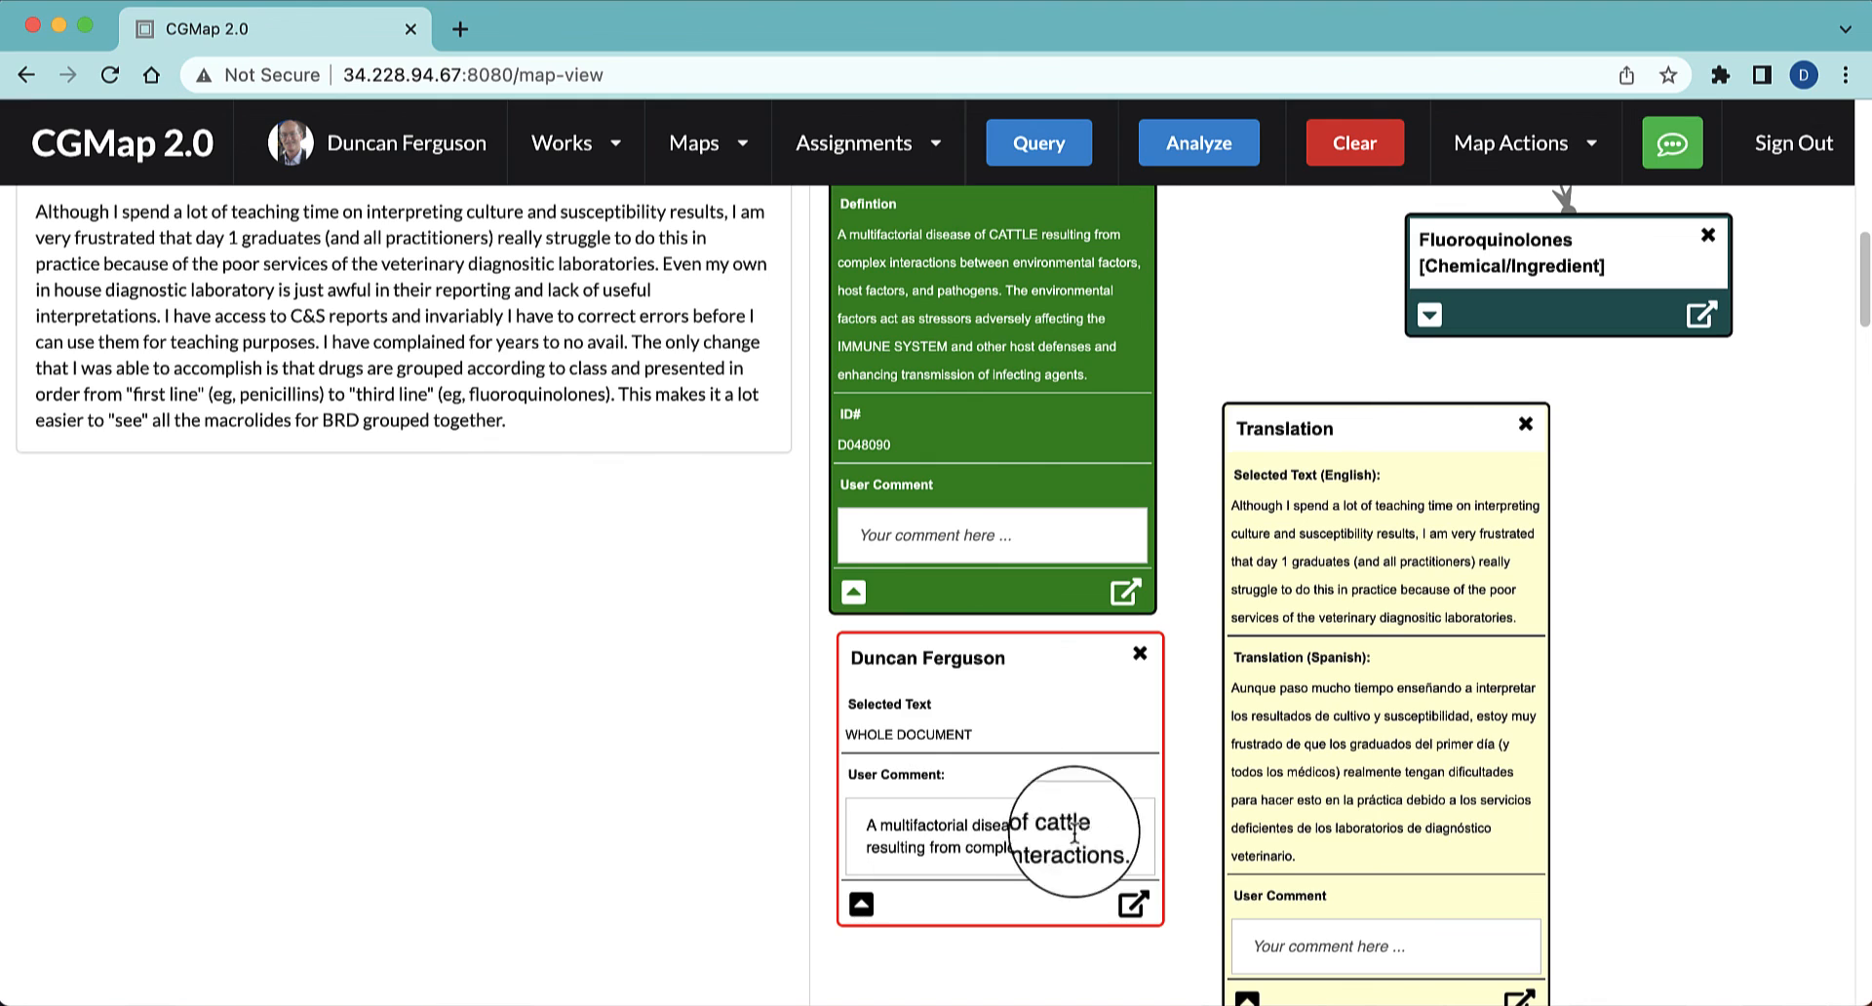
Analyze the full text of the new node's user comment with Google Translate, translating from English to Spanish
{"action": "left_click_drag", "start_coordinate": [1125, 852], "coordinate": [826, 806]}
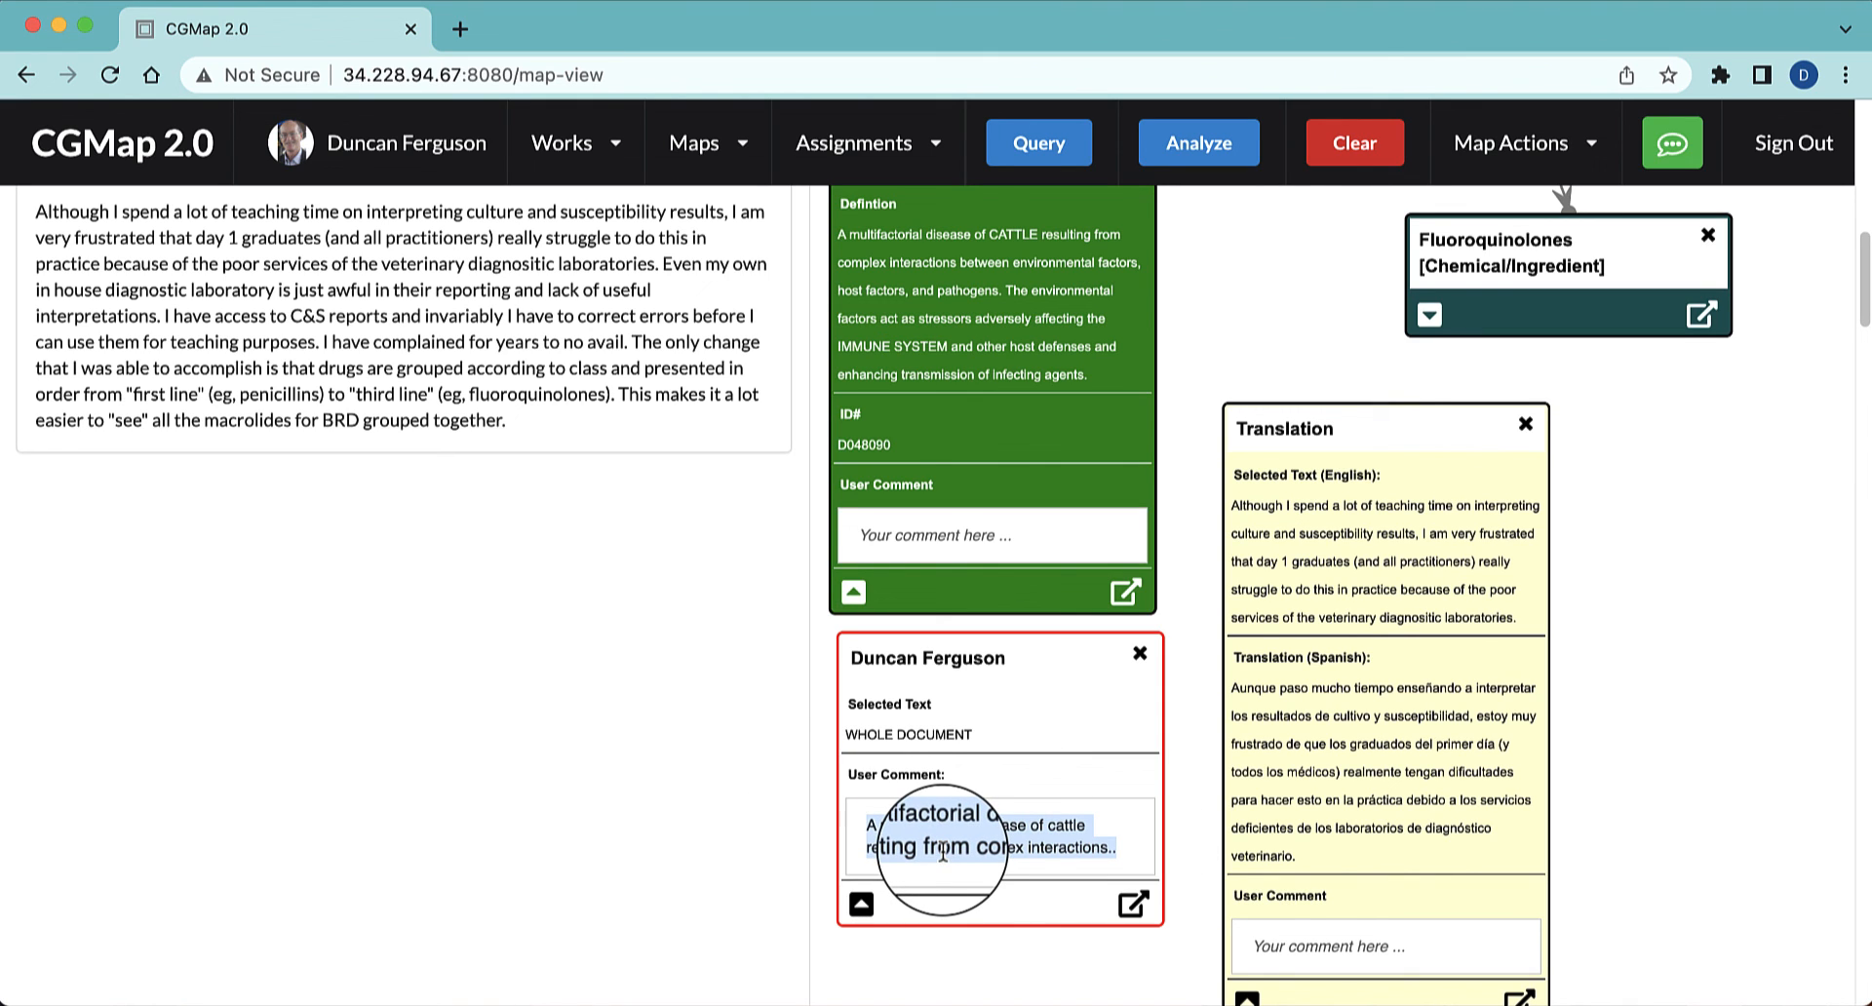
{"action": "left_click", "coordinate": [1191, 144]}
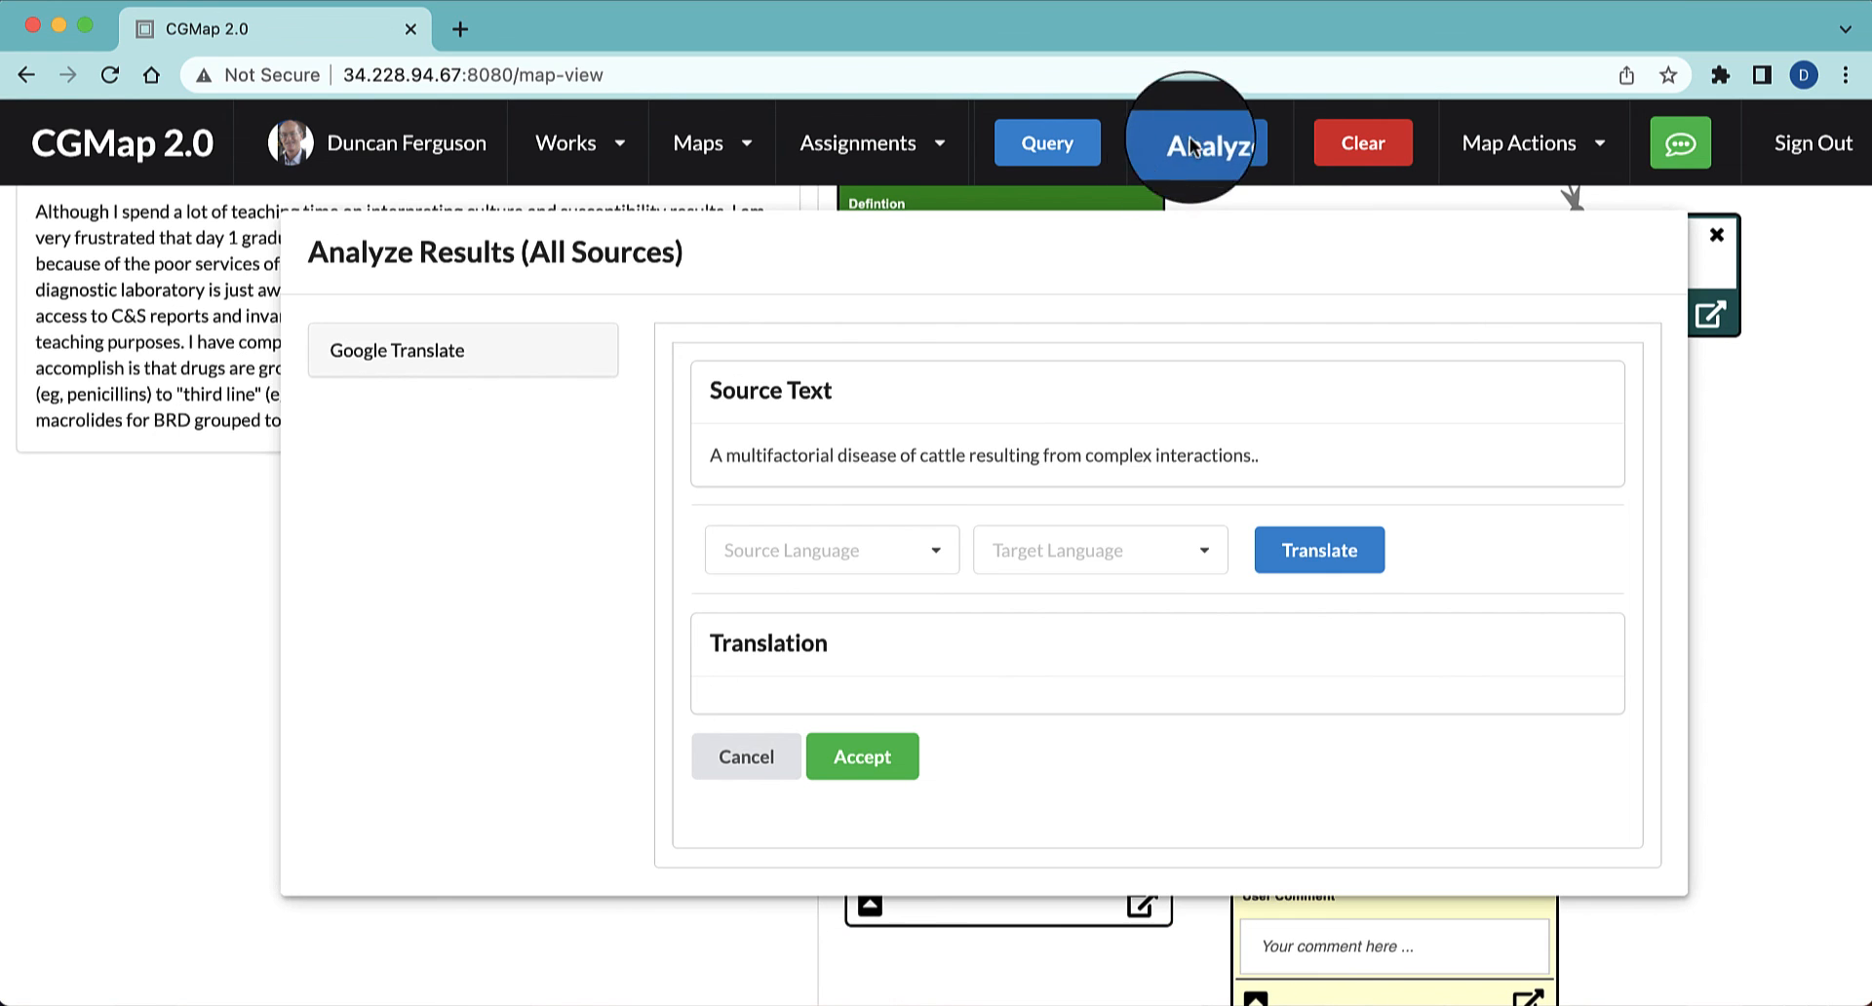
{"action": "left_click", "coordinate": [913, 556]}
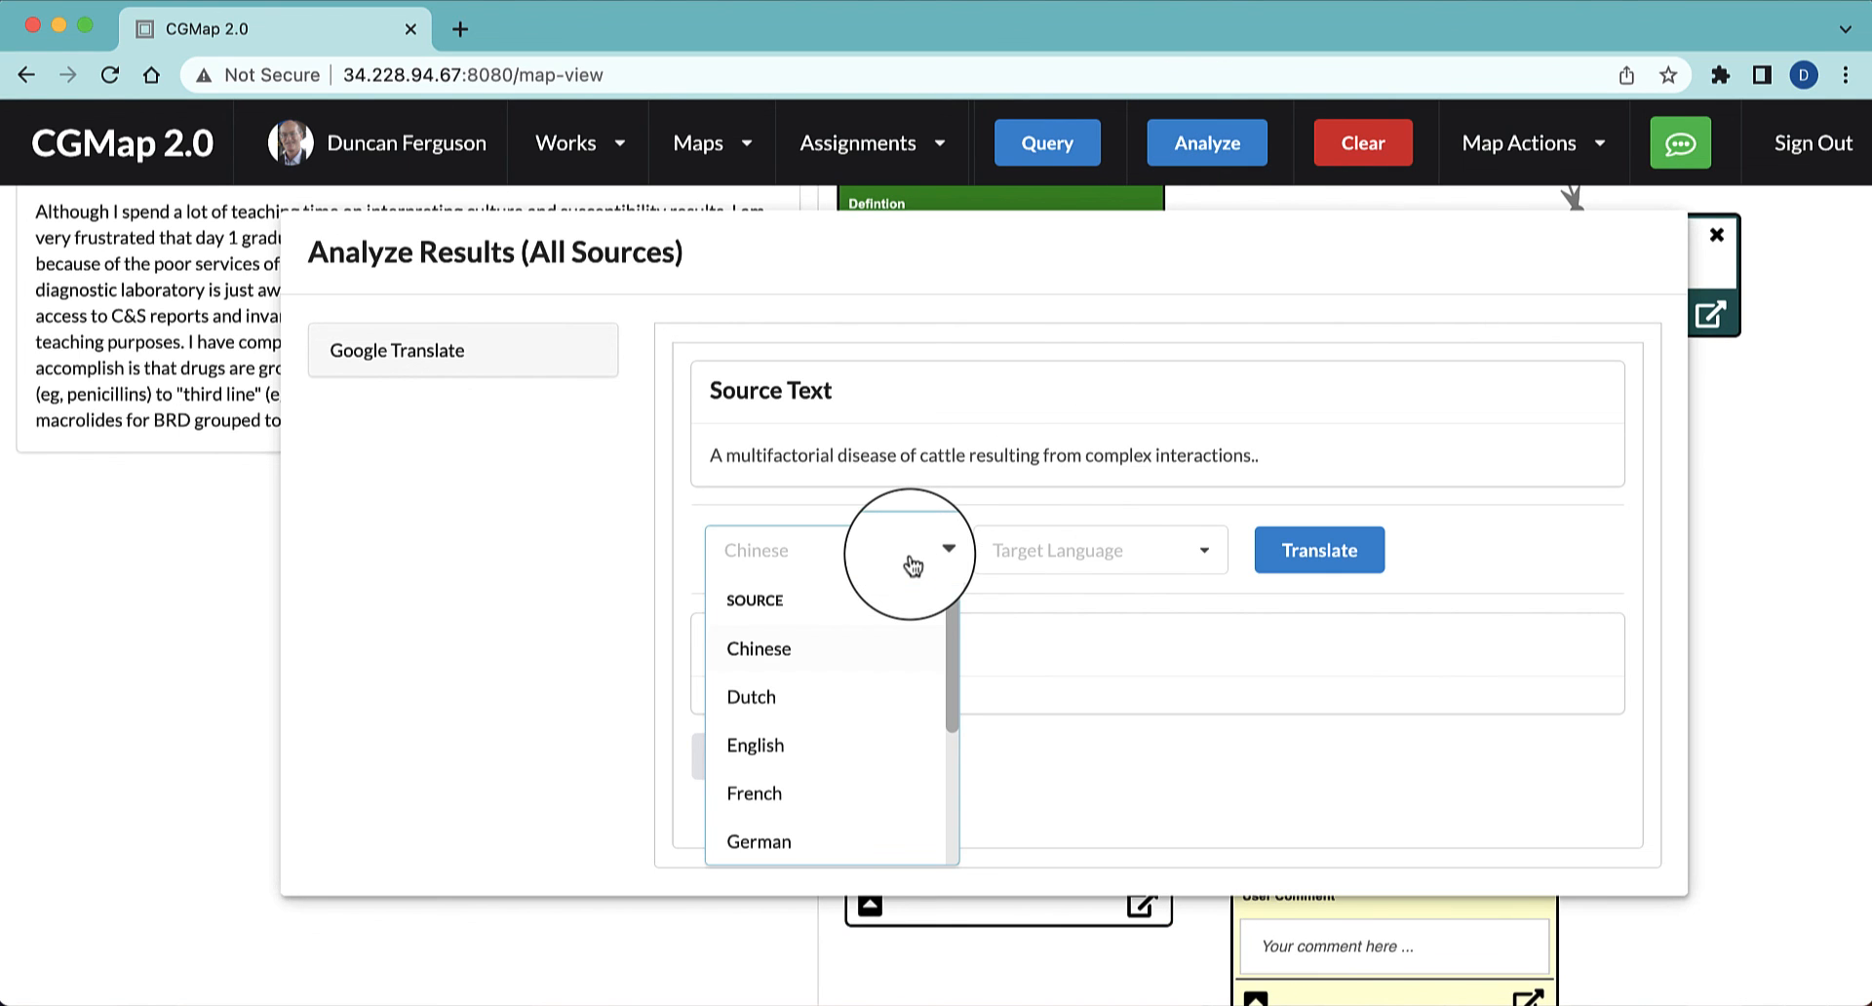
{"action": "left_click", "coordinate": [783, 761]}
{"action": "left_click", "coordinate": [1084, 558]}
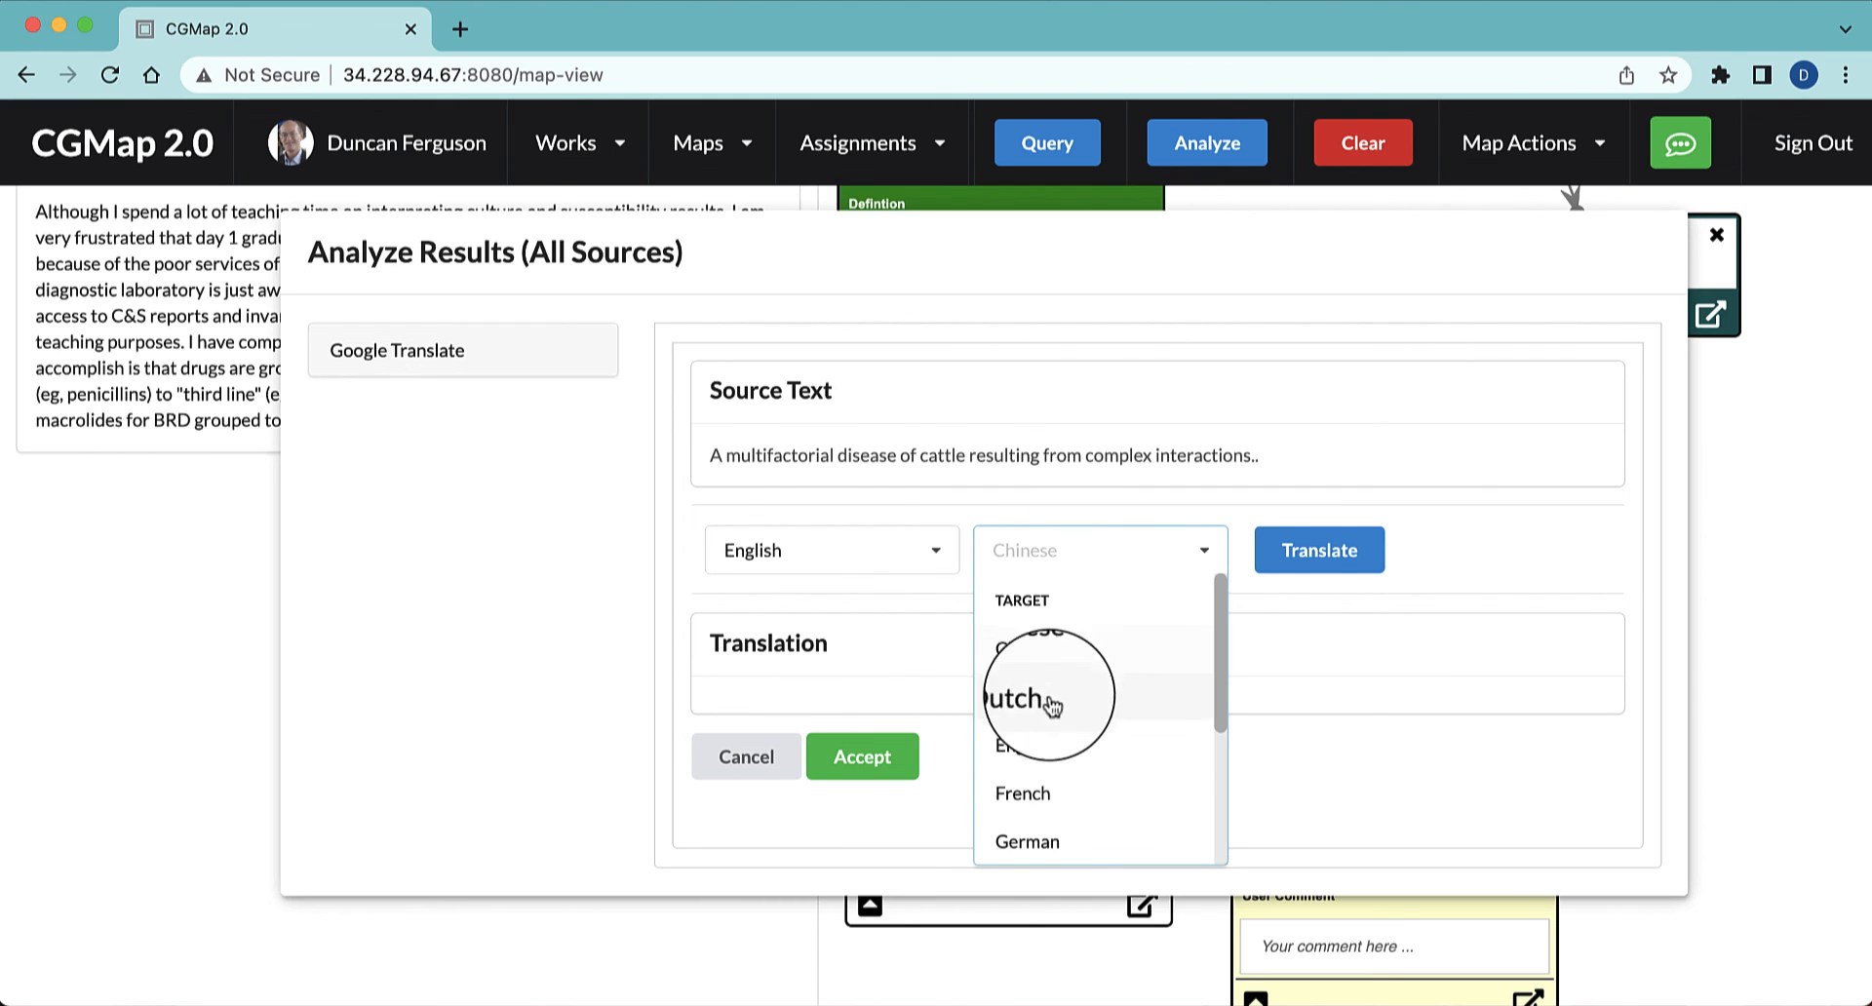
{"action": "scroll", "coordinate": [1209, 780], "scroll_direction": "down", "scroll_amount": 5}
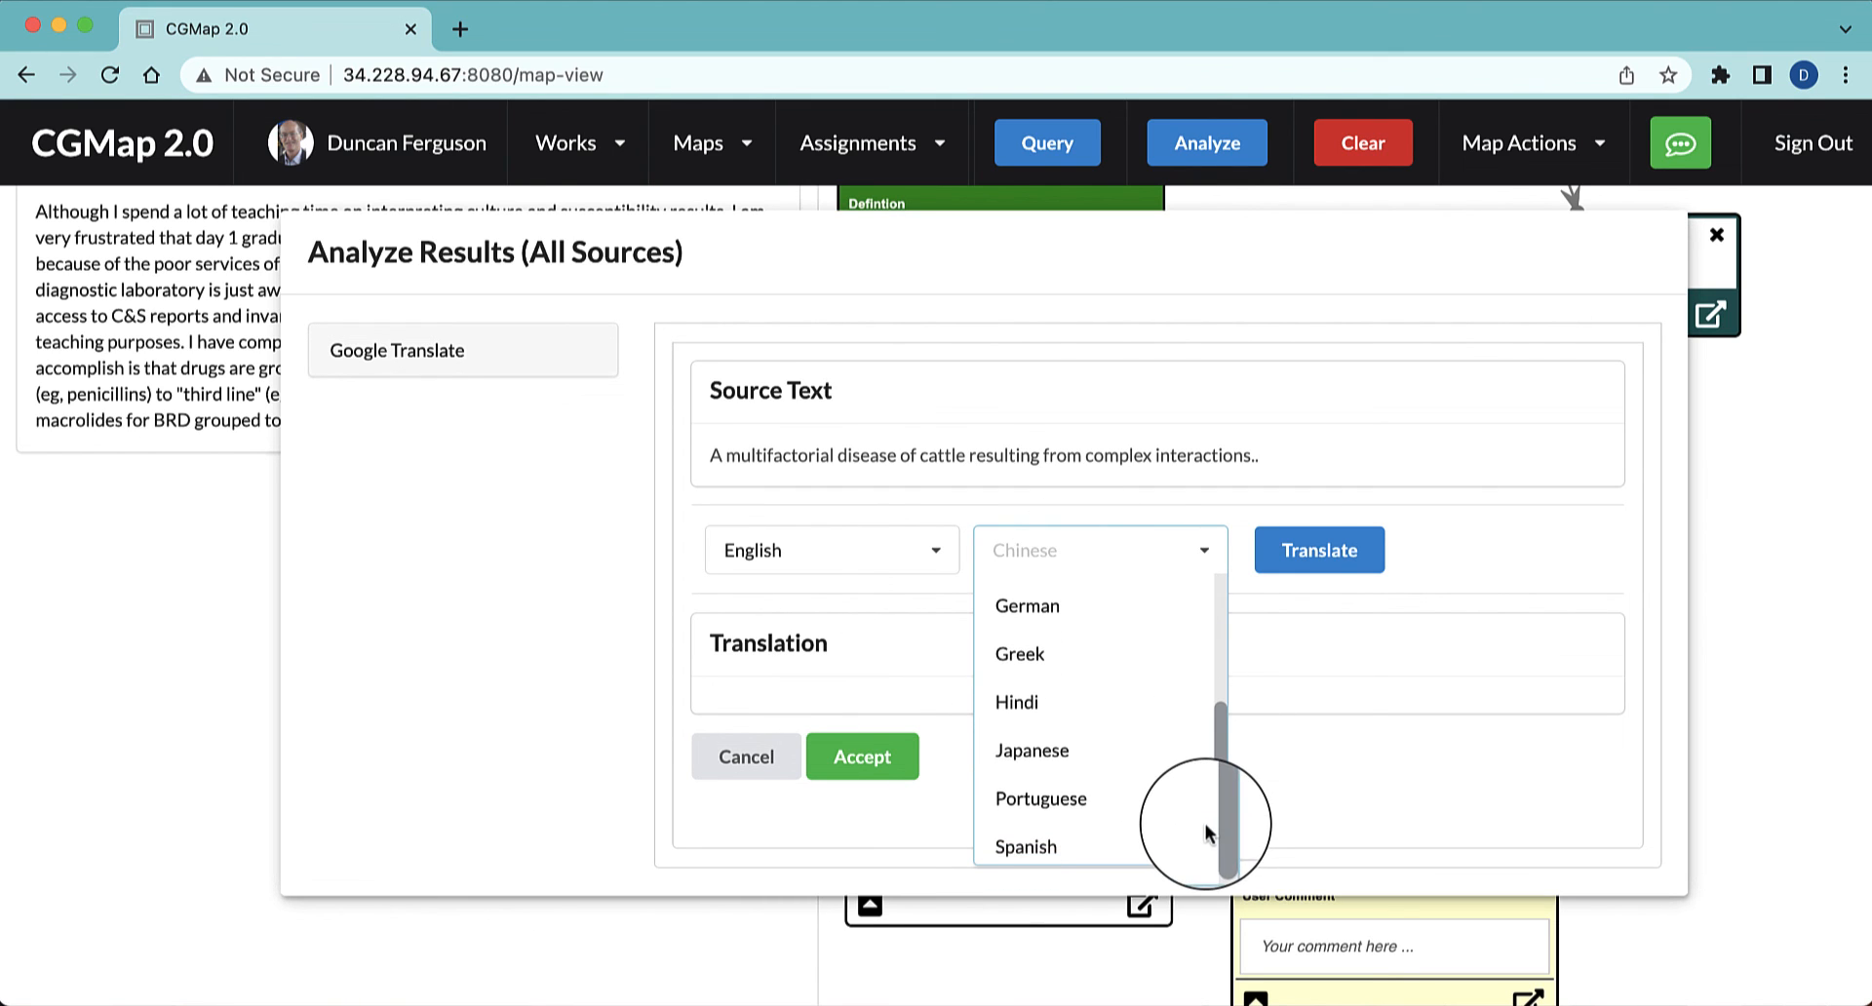
{"action": "left_click", "coordinate": [1077, 845]}
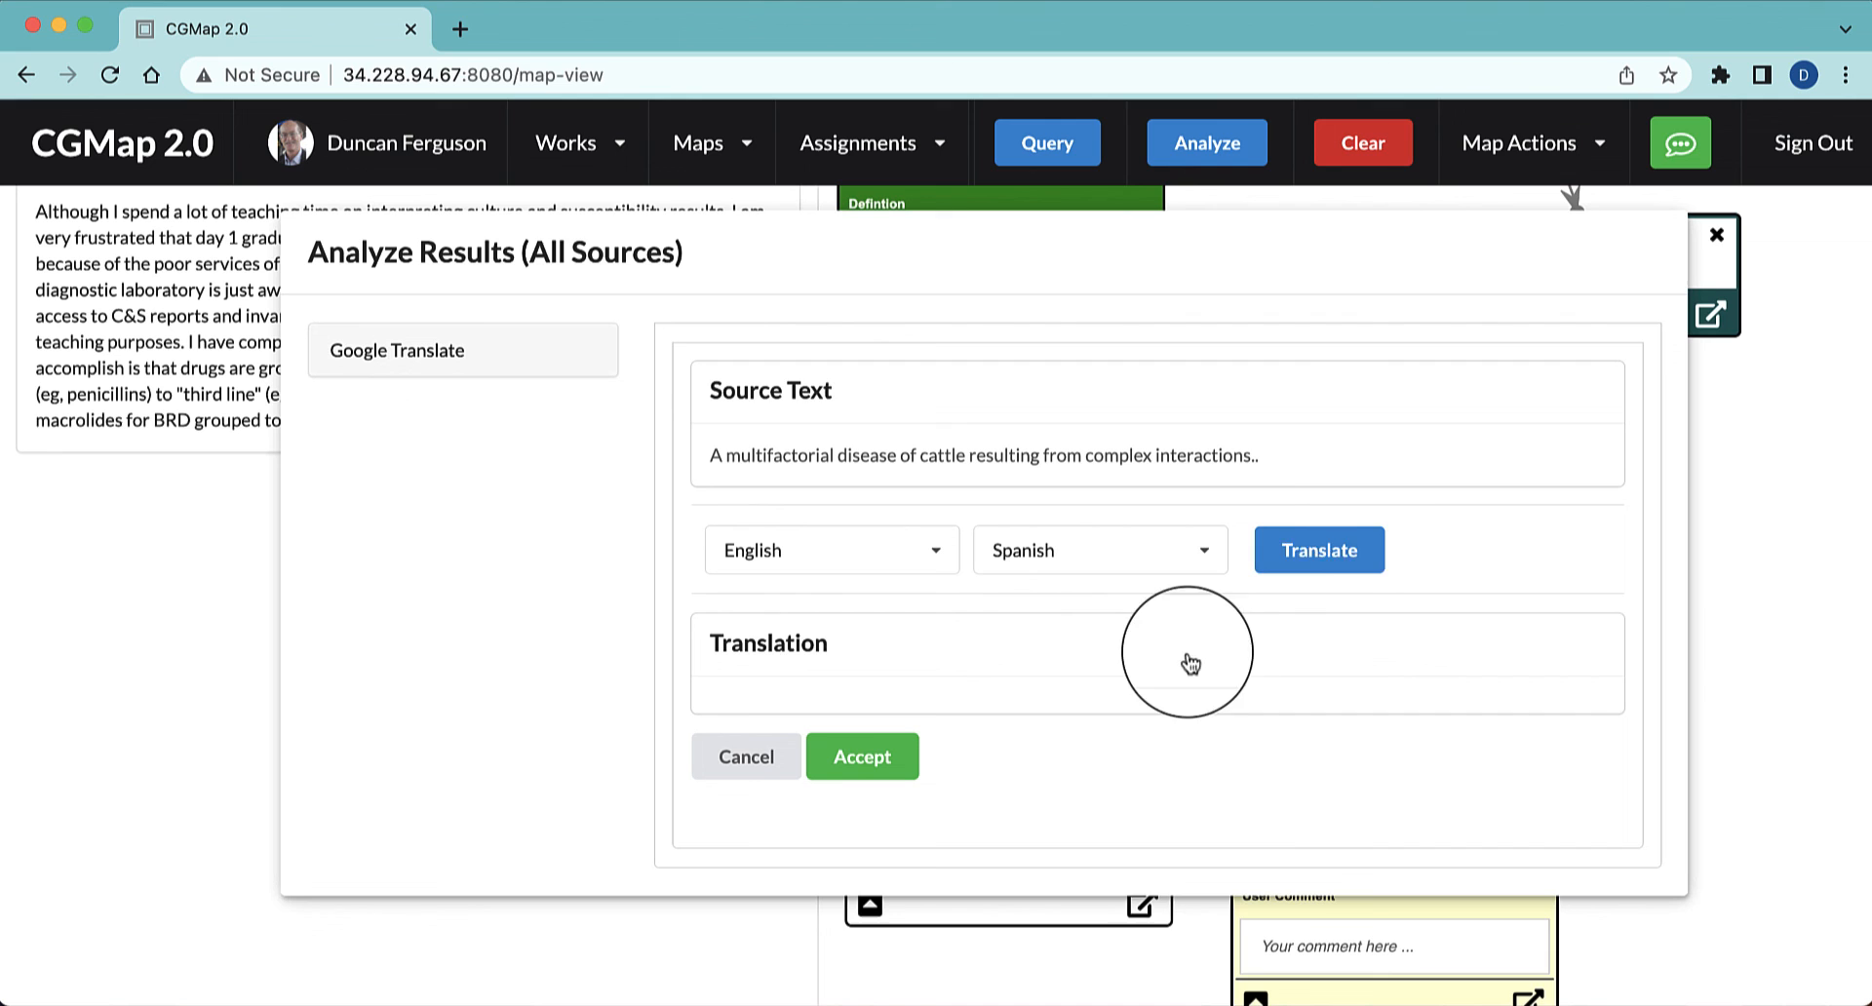
{"action": "left_click", "coordinate": [1330, 555]}
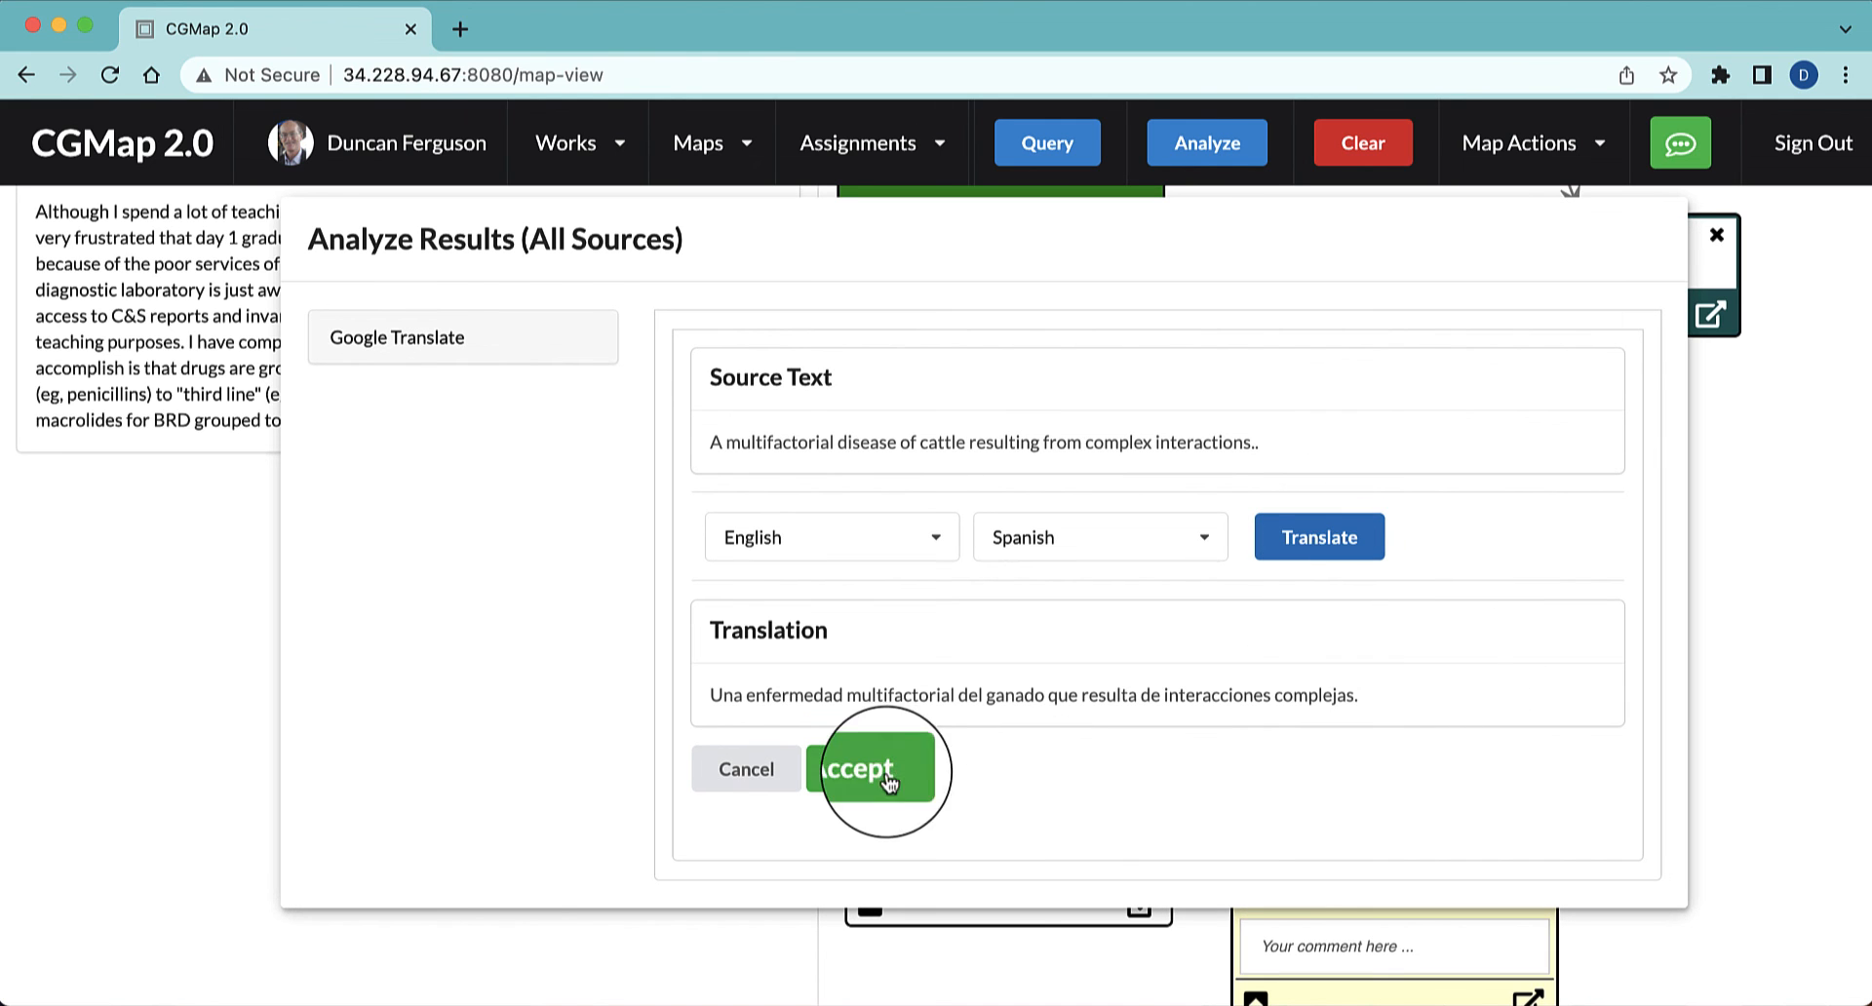
Accept the Spanish translation as a map node below the new comment node and link it to Metabolic ascites
{"action": "left_click", "coordinate": [864, 760]}
{"action": "left_click", "coordinate": [1552, 868]}
{"action": "scroll", "coordinate": [1511, 775], "scroll_direction": "down", "scroll_amount": 2}
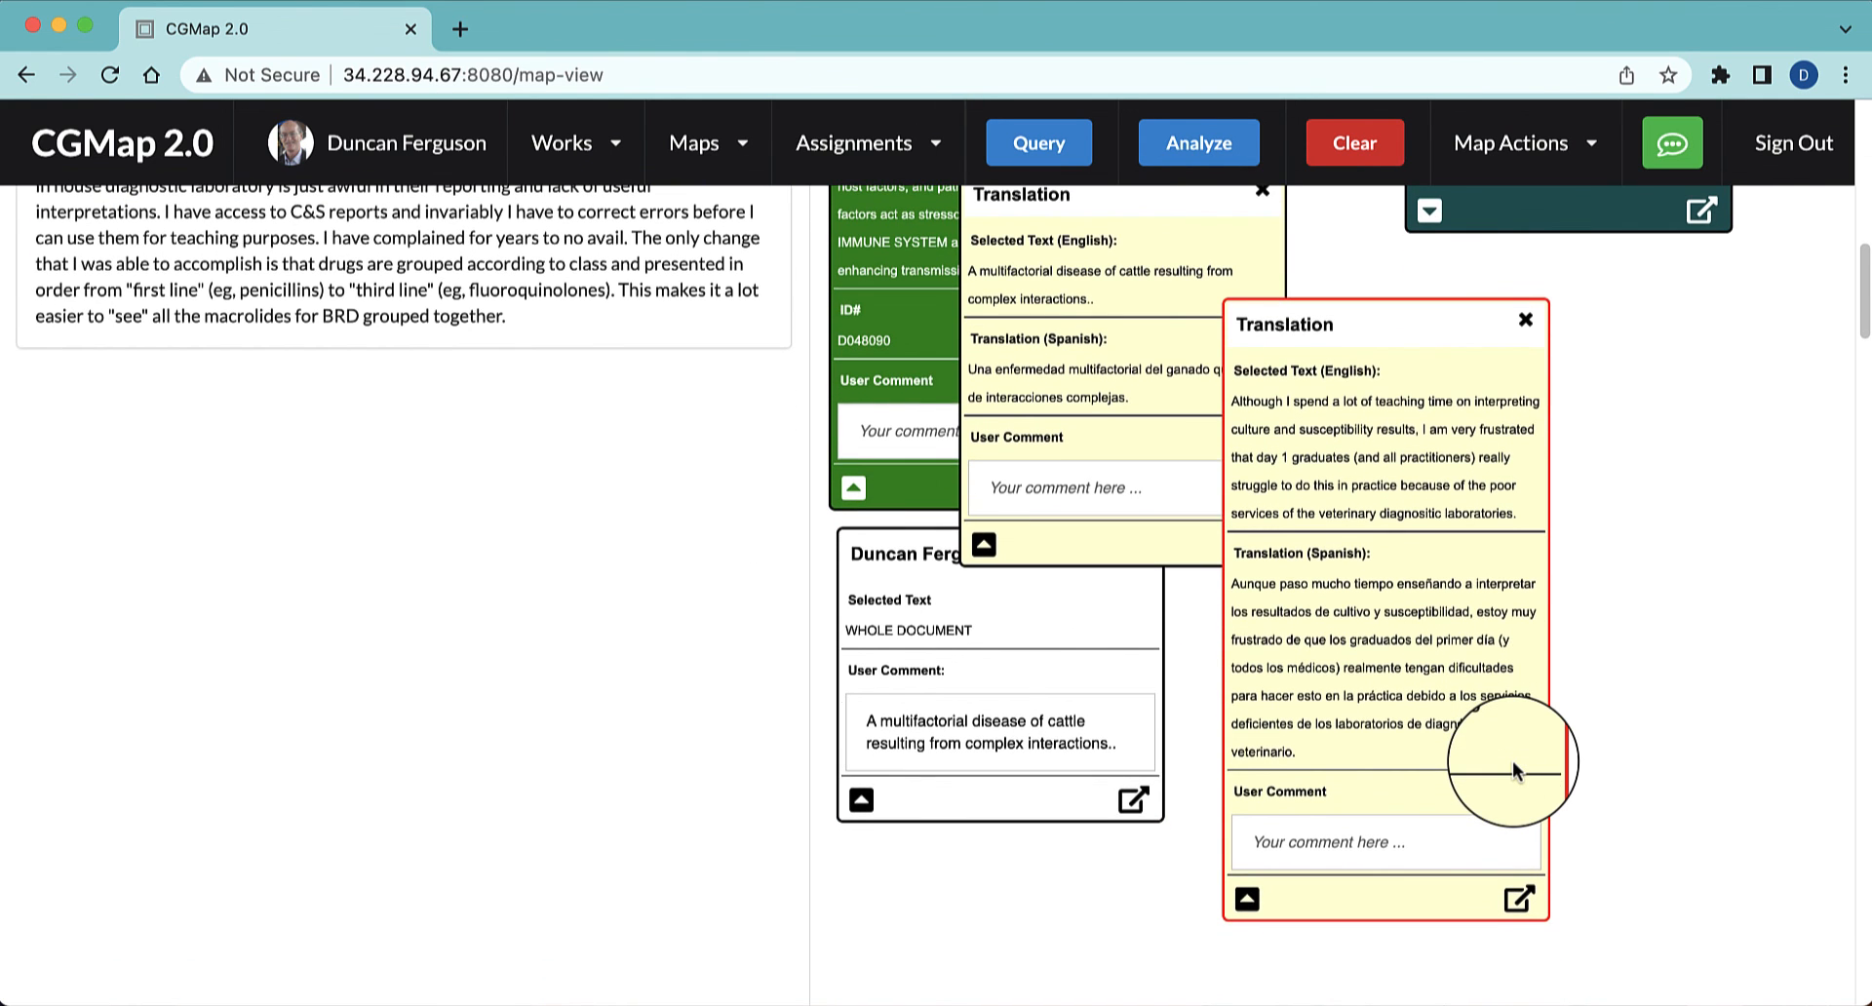
{"action": "left_click", "coordinate": [1116, 409]}
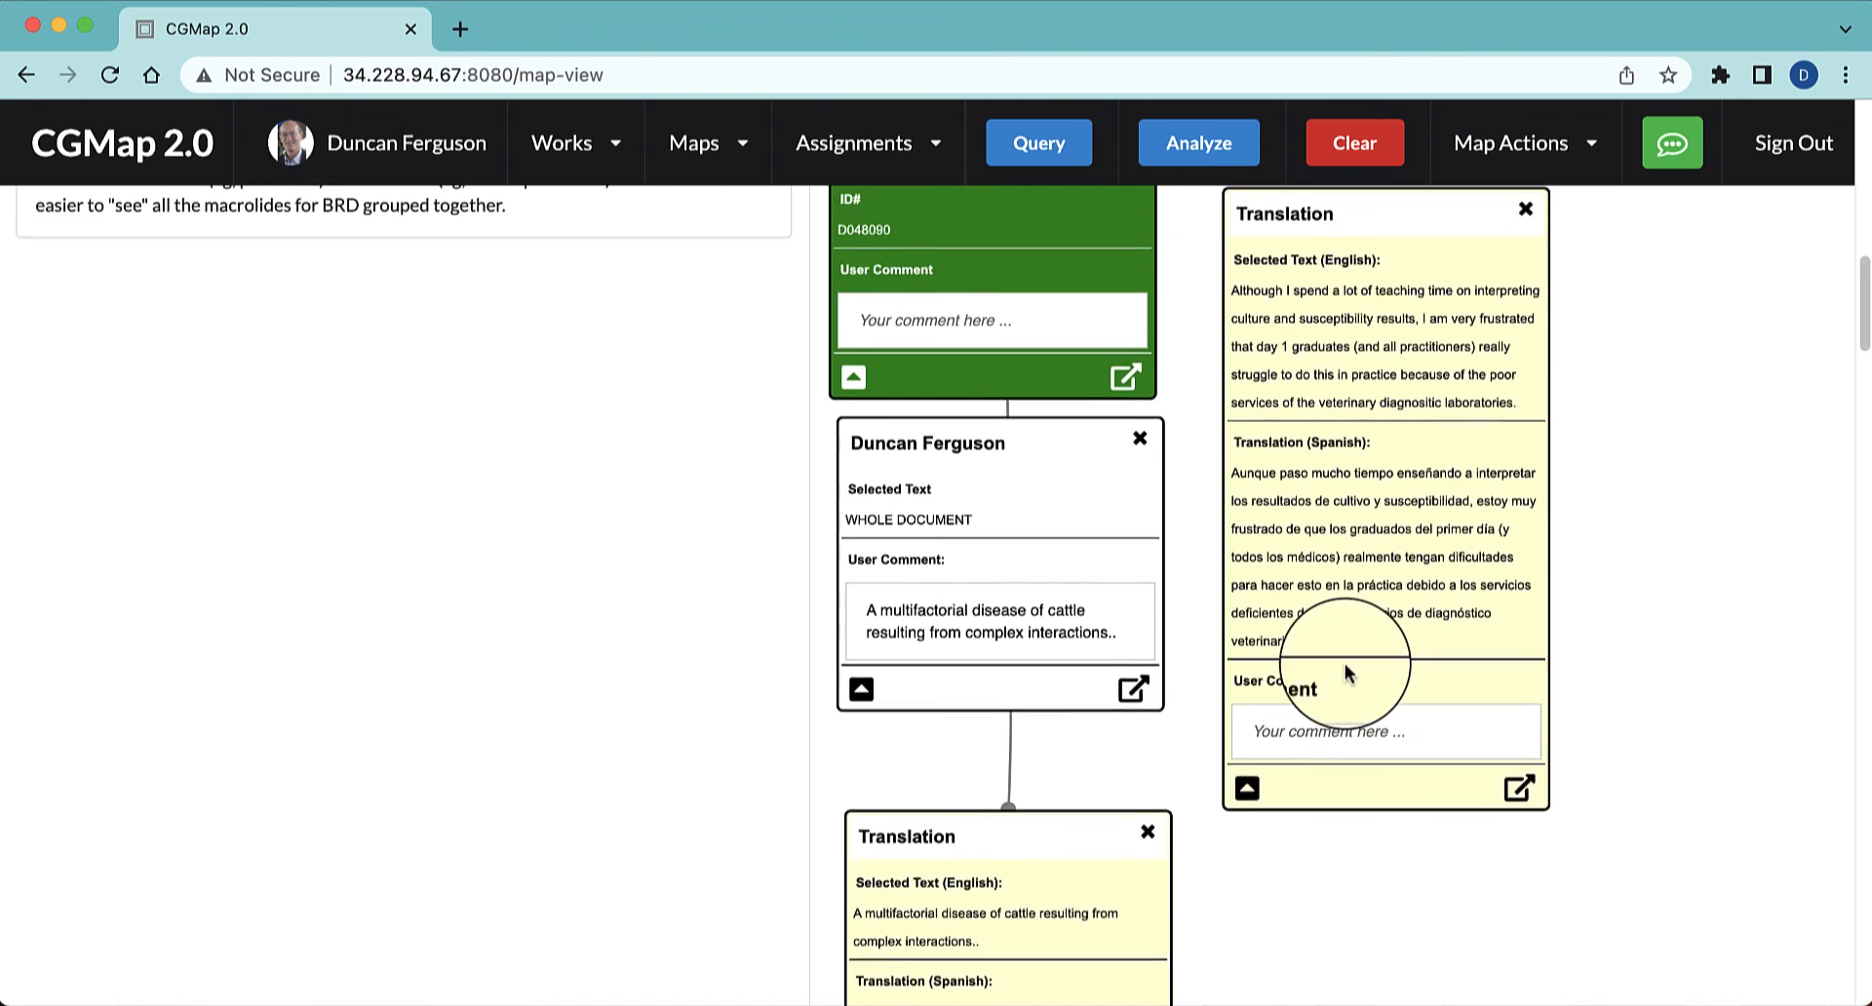
{"action": "left_click", "coordinate": [1343, 663]}
{"action": "scroll", "coordinate": [1343, 664], "scroll_direction": "up", "scroll_amount": 5}
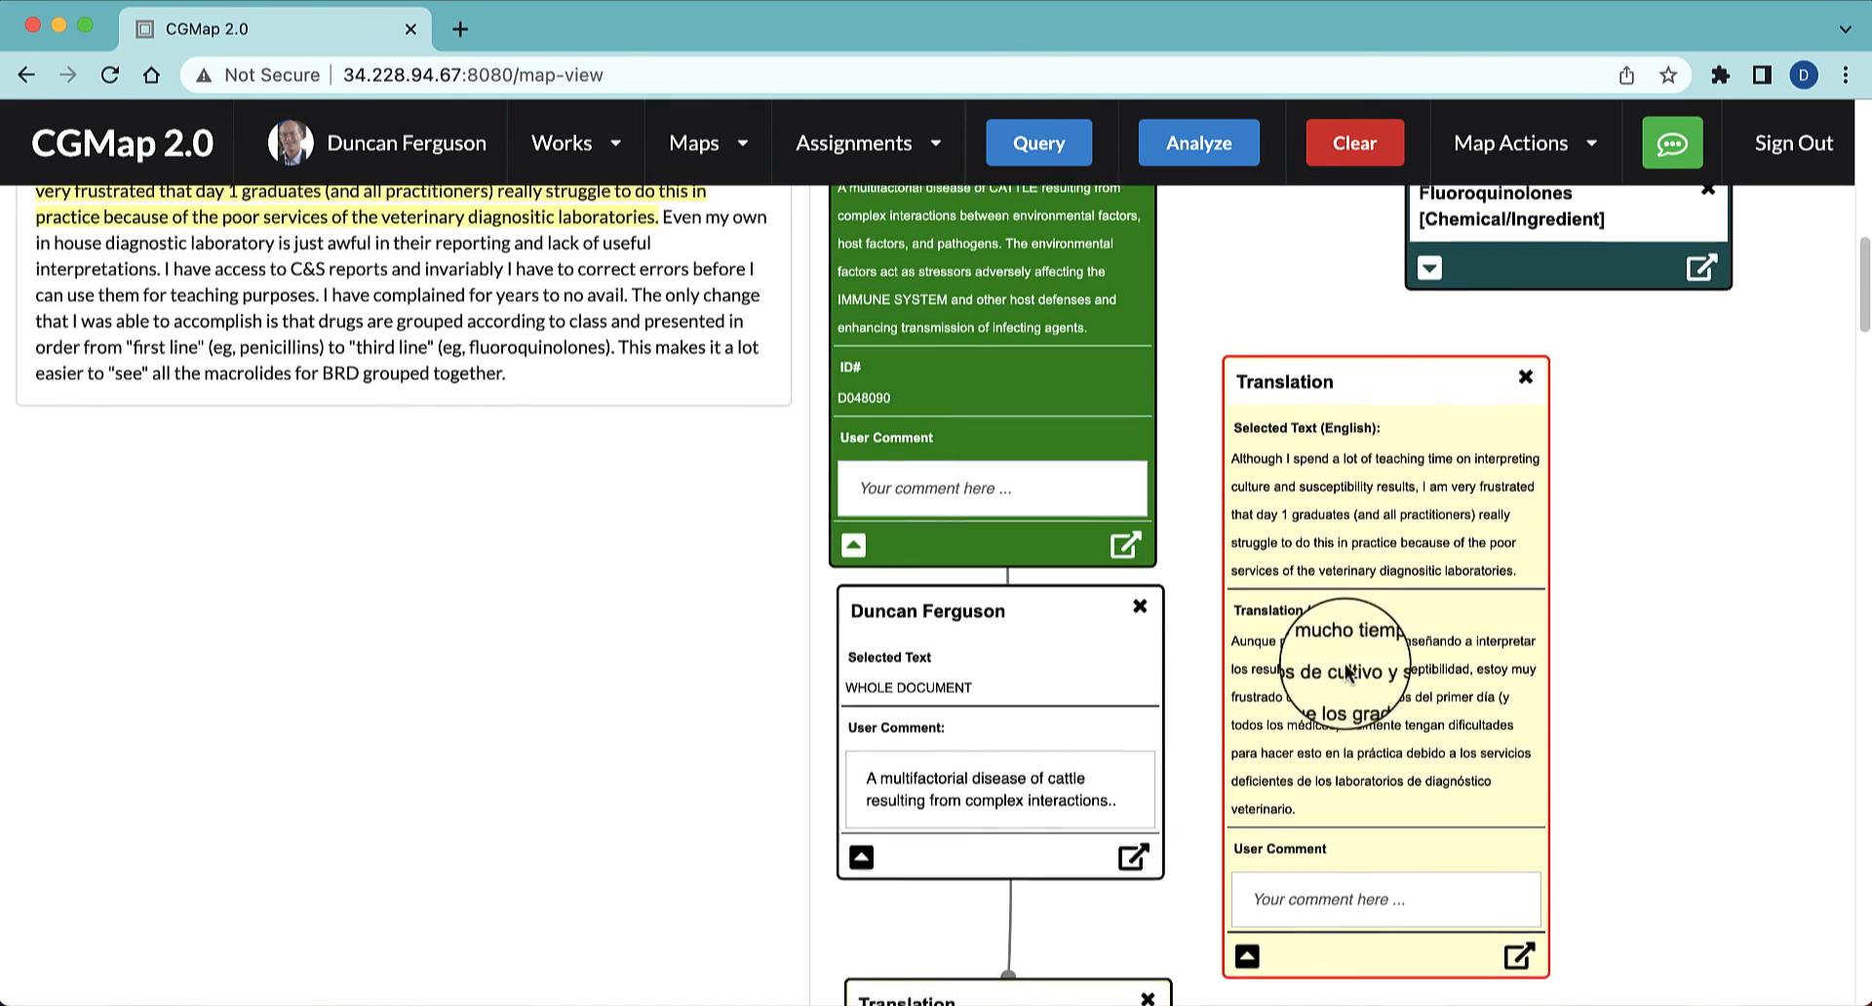
{"action": "scroll", "coordinate": [1345, 670], "scroll_direction": "up", "scroll_amount": 5}
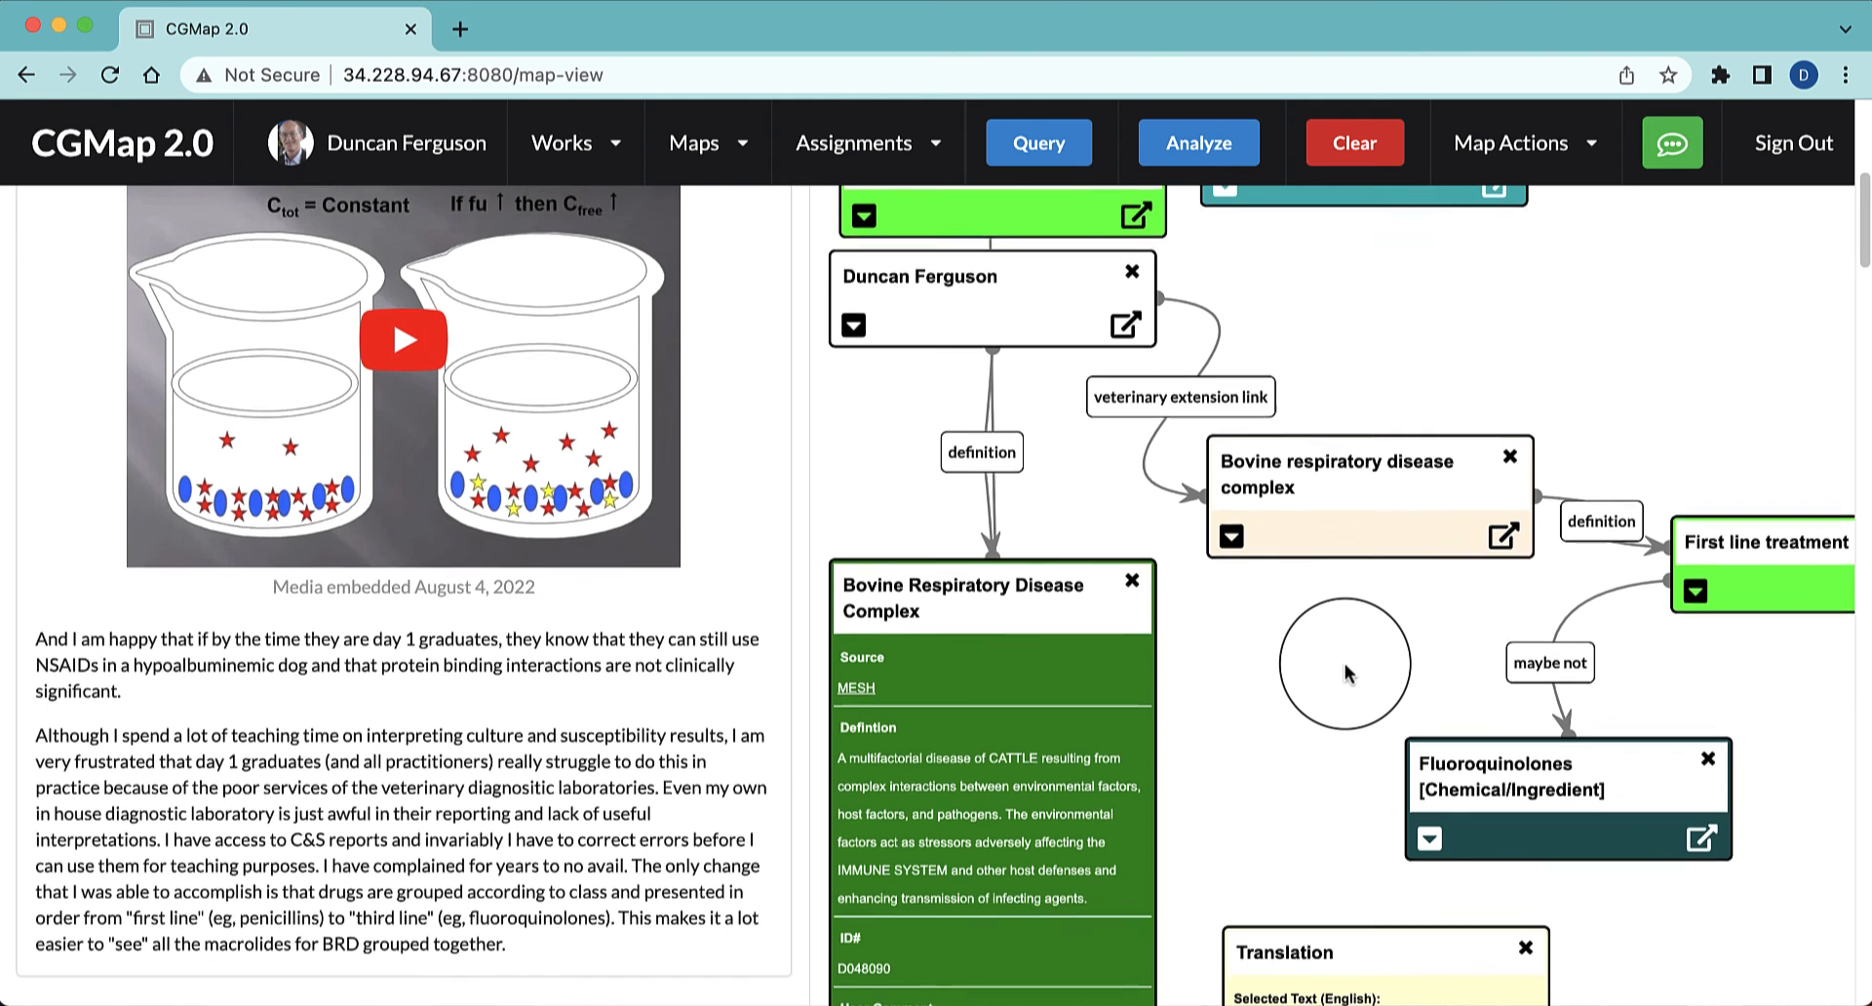
{"action": "scroll", "coordinate": [1346, 673], "scroll_direction": "up", "scroll_amount": 5}
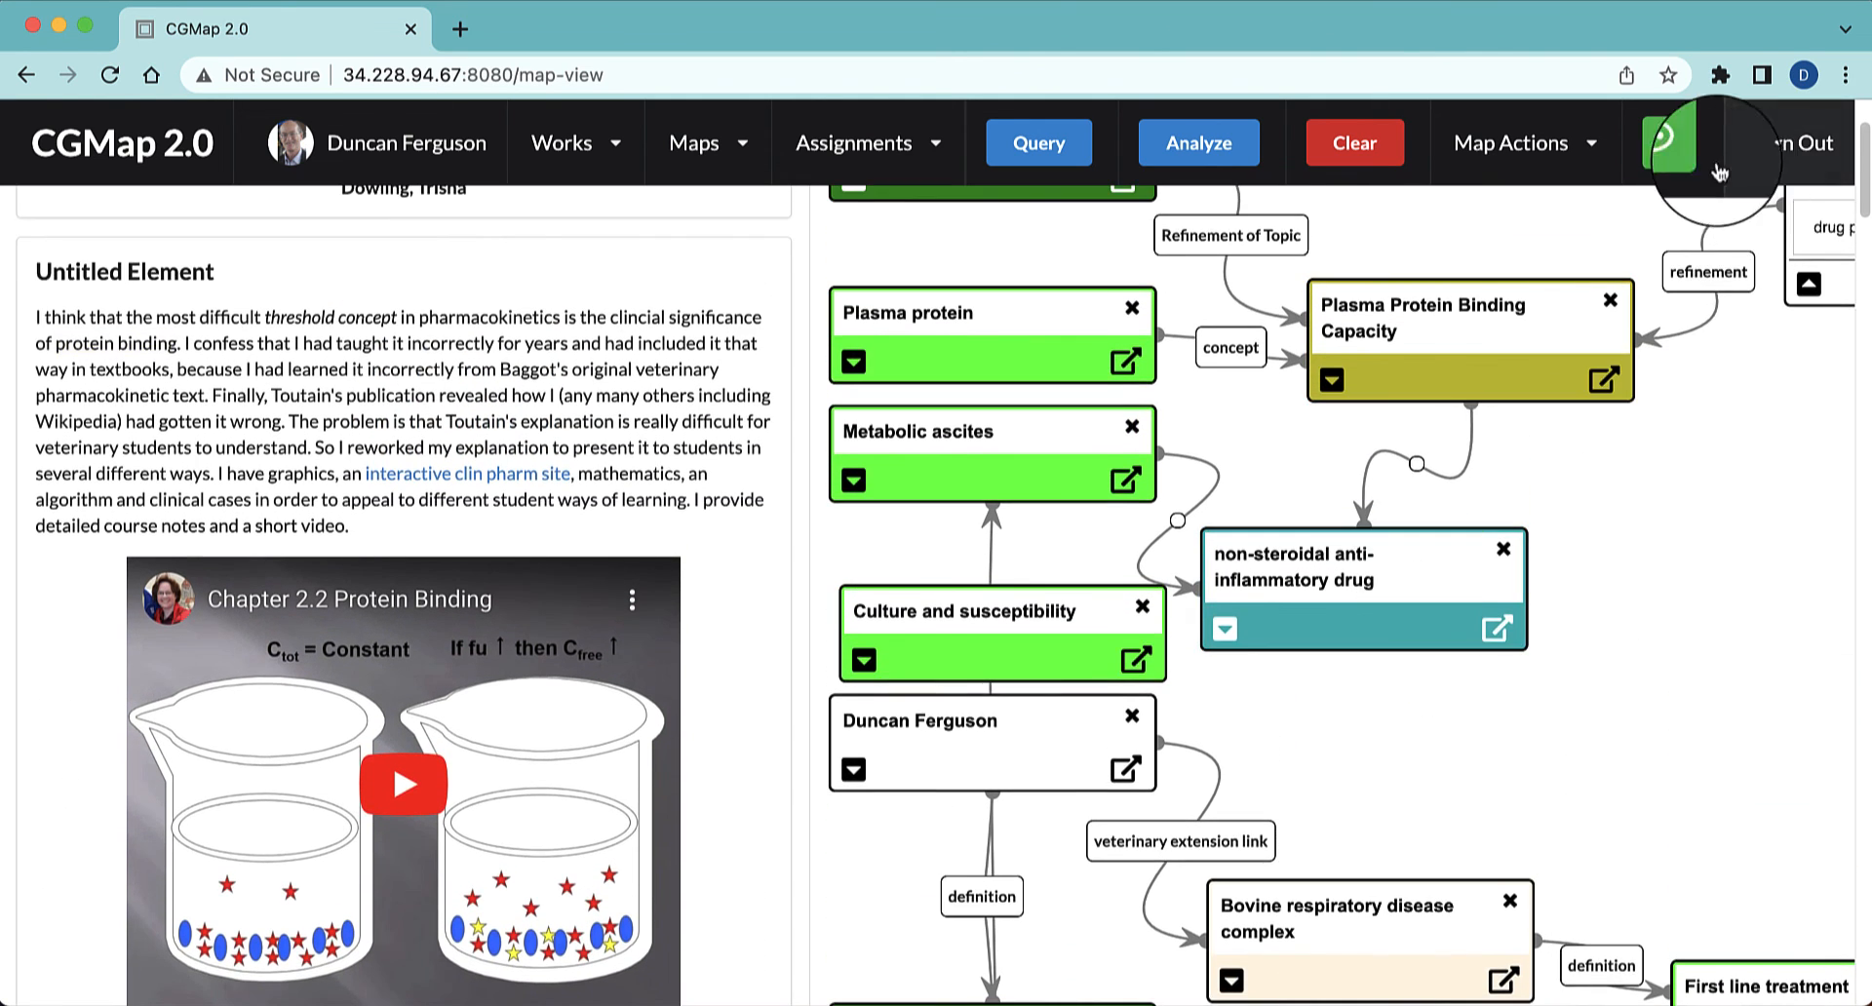
{"action": "left_click", "coordinate": [1672, 144]}
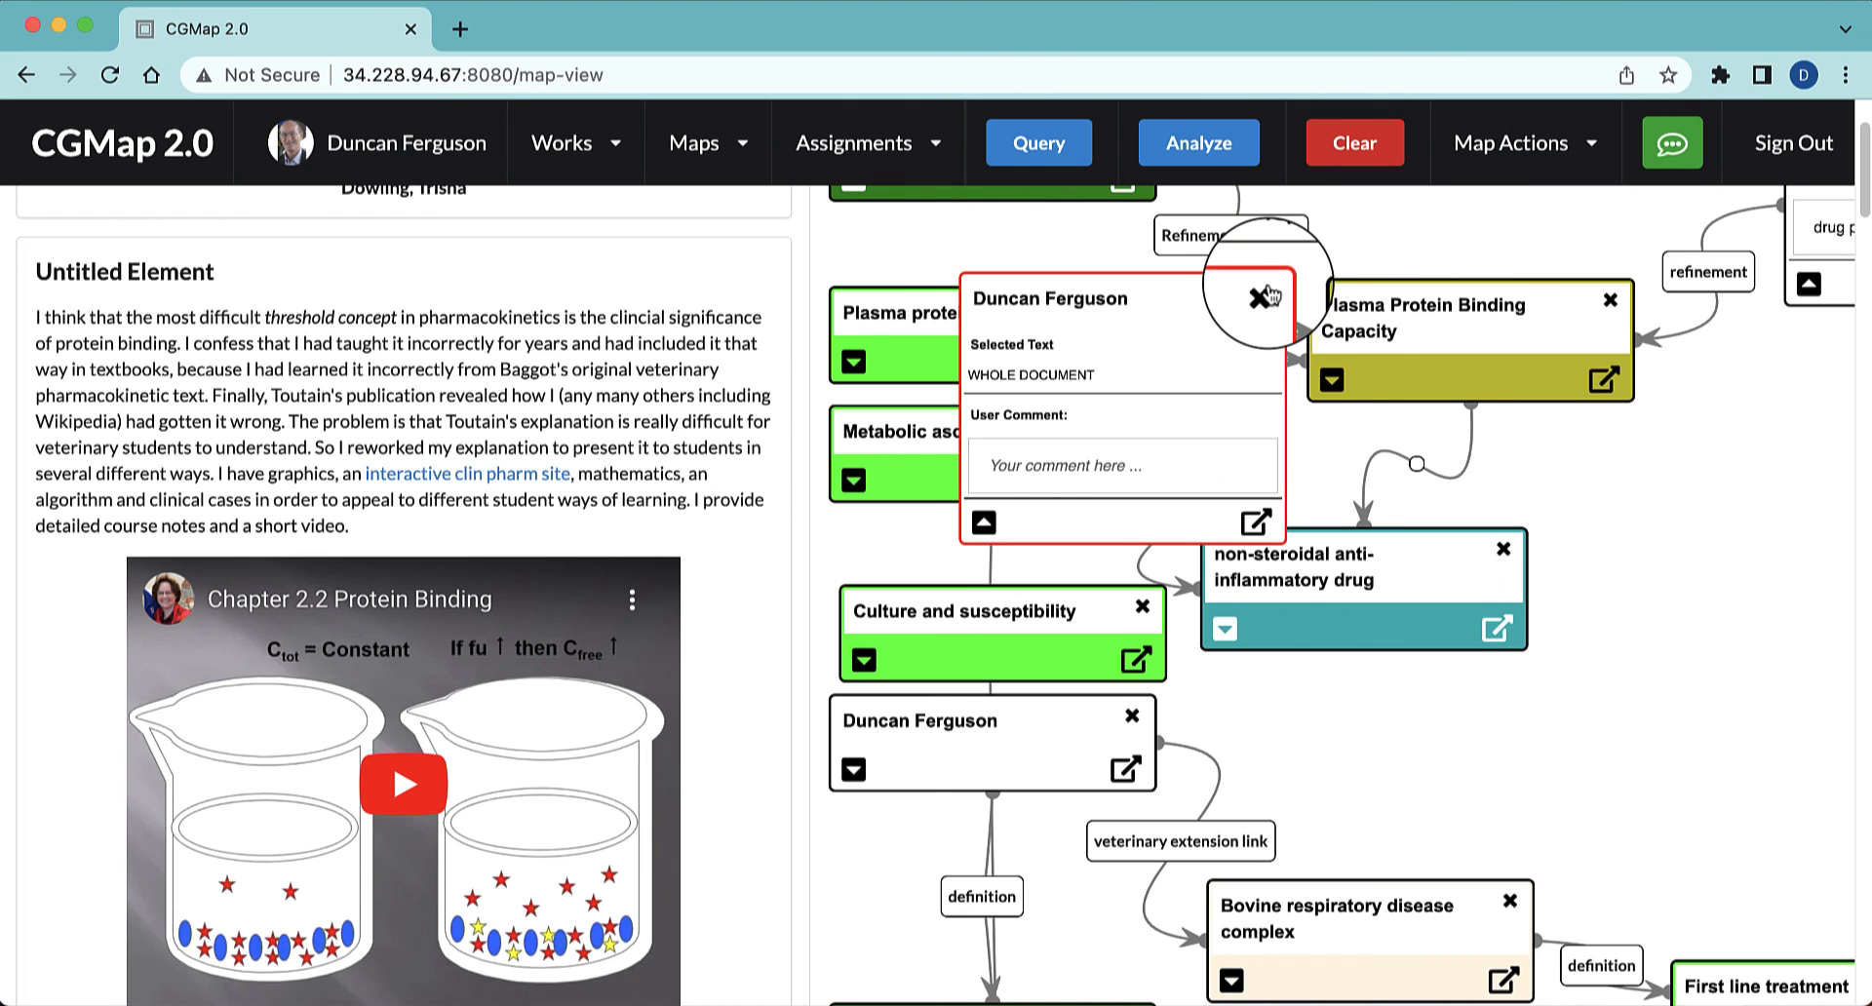
{"action": "left_click", "coordinate": [1262, 295]}
{"action": "left_click", "coordinate": [1161, 215]}
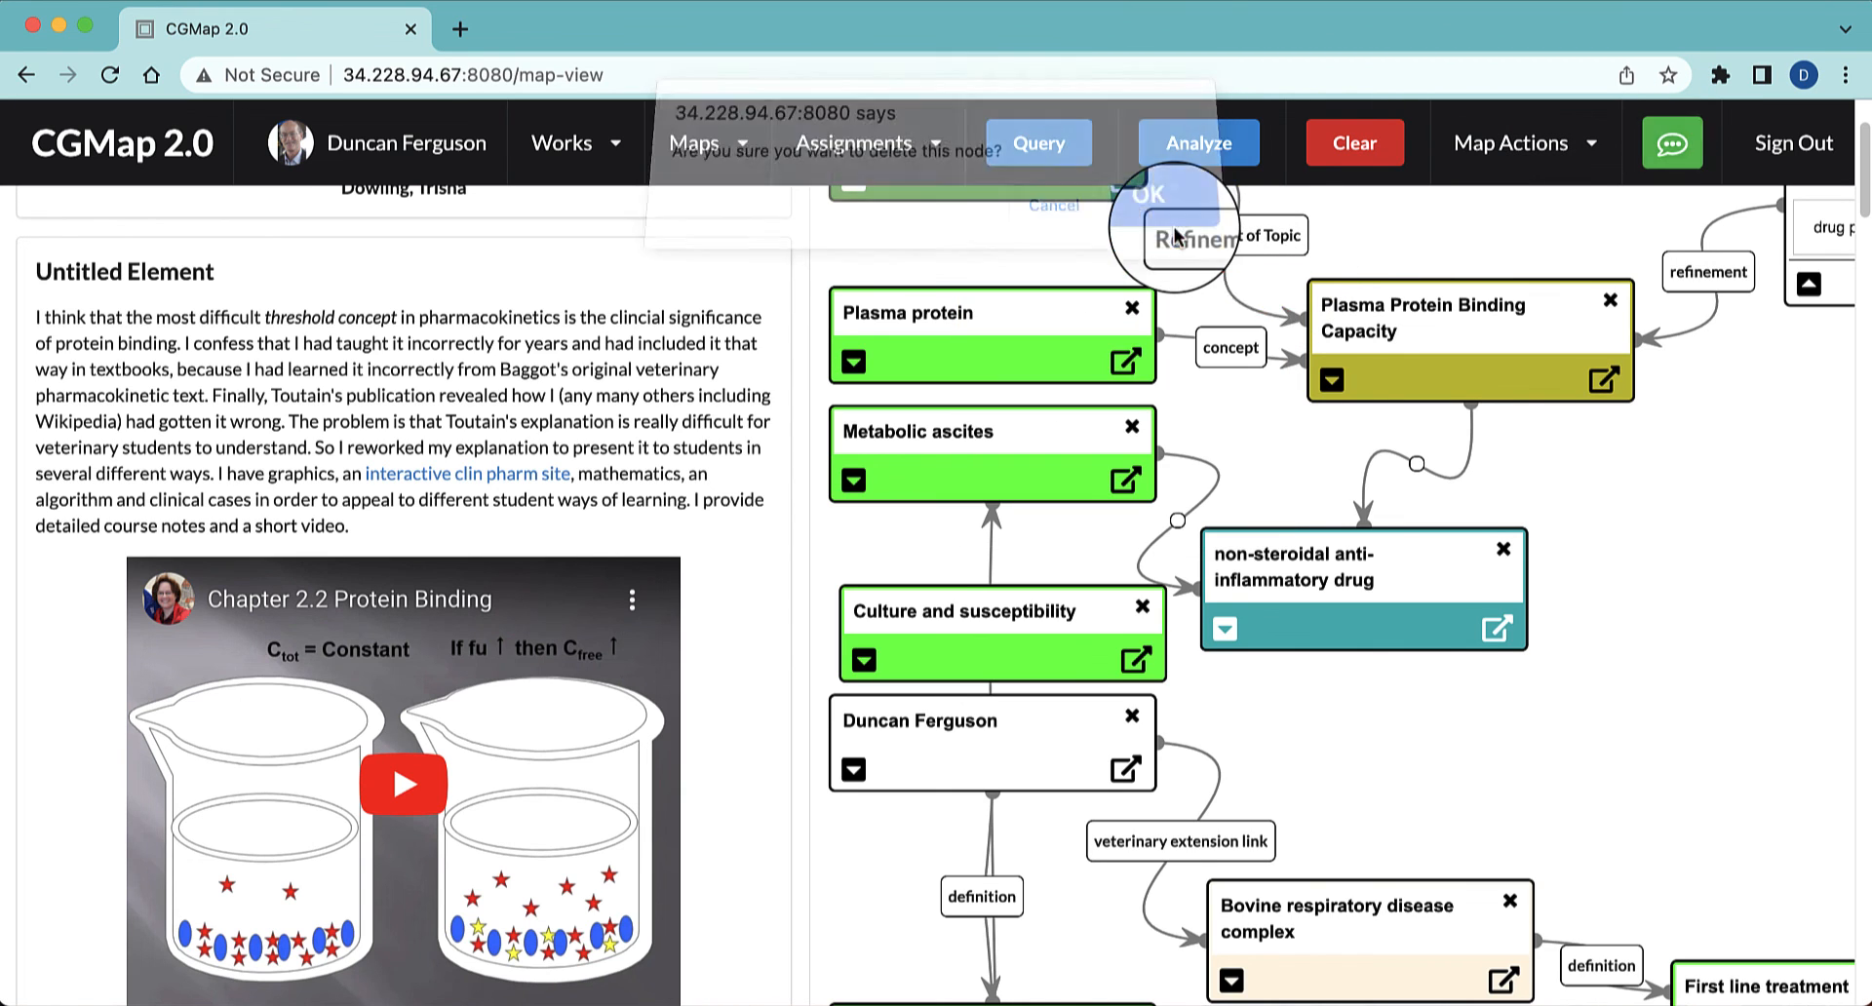
{"action": "scroll", "coordinate": [1705, 510], "scroll_direction": "down", "scroll_amount": 10}
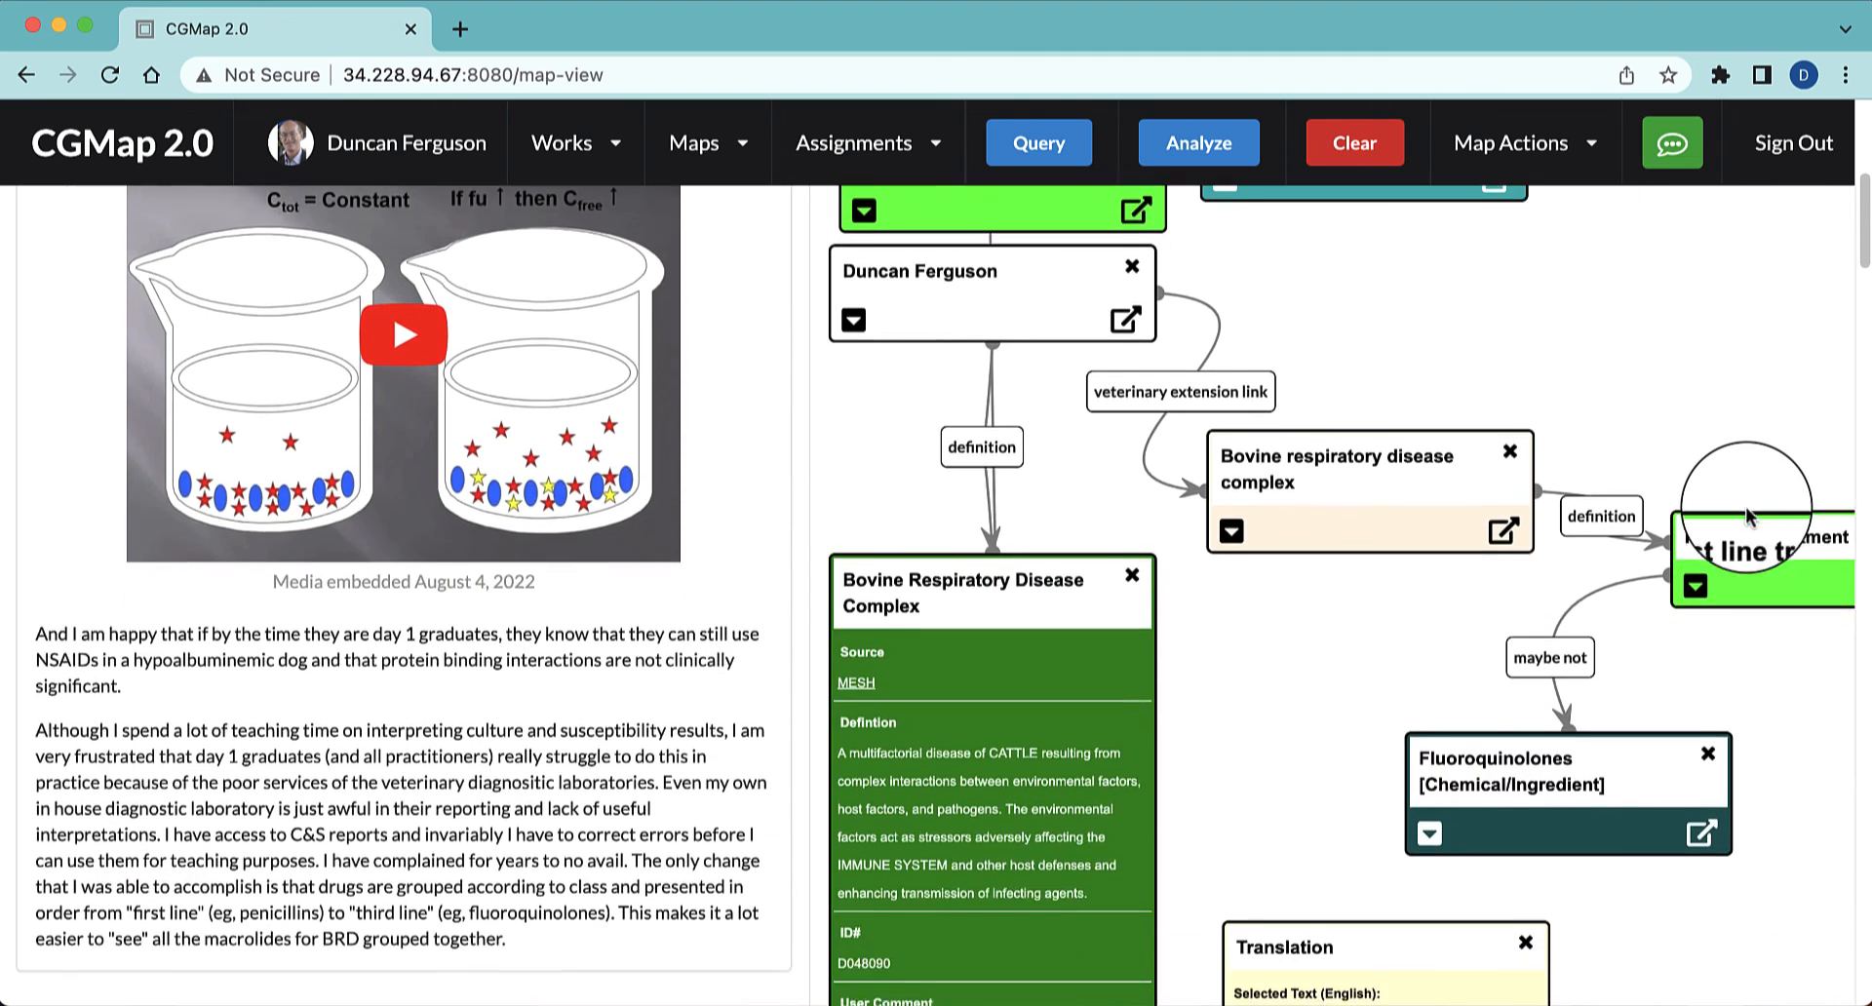
{"action": "scroll", "coordinate": [1744, 506], "scroll_direction": "down", "scroll_amount": 2}
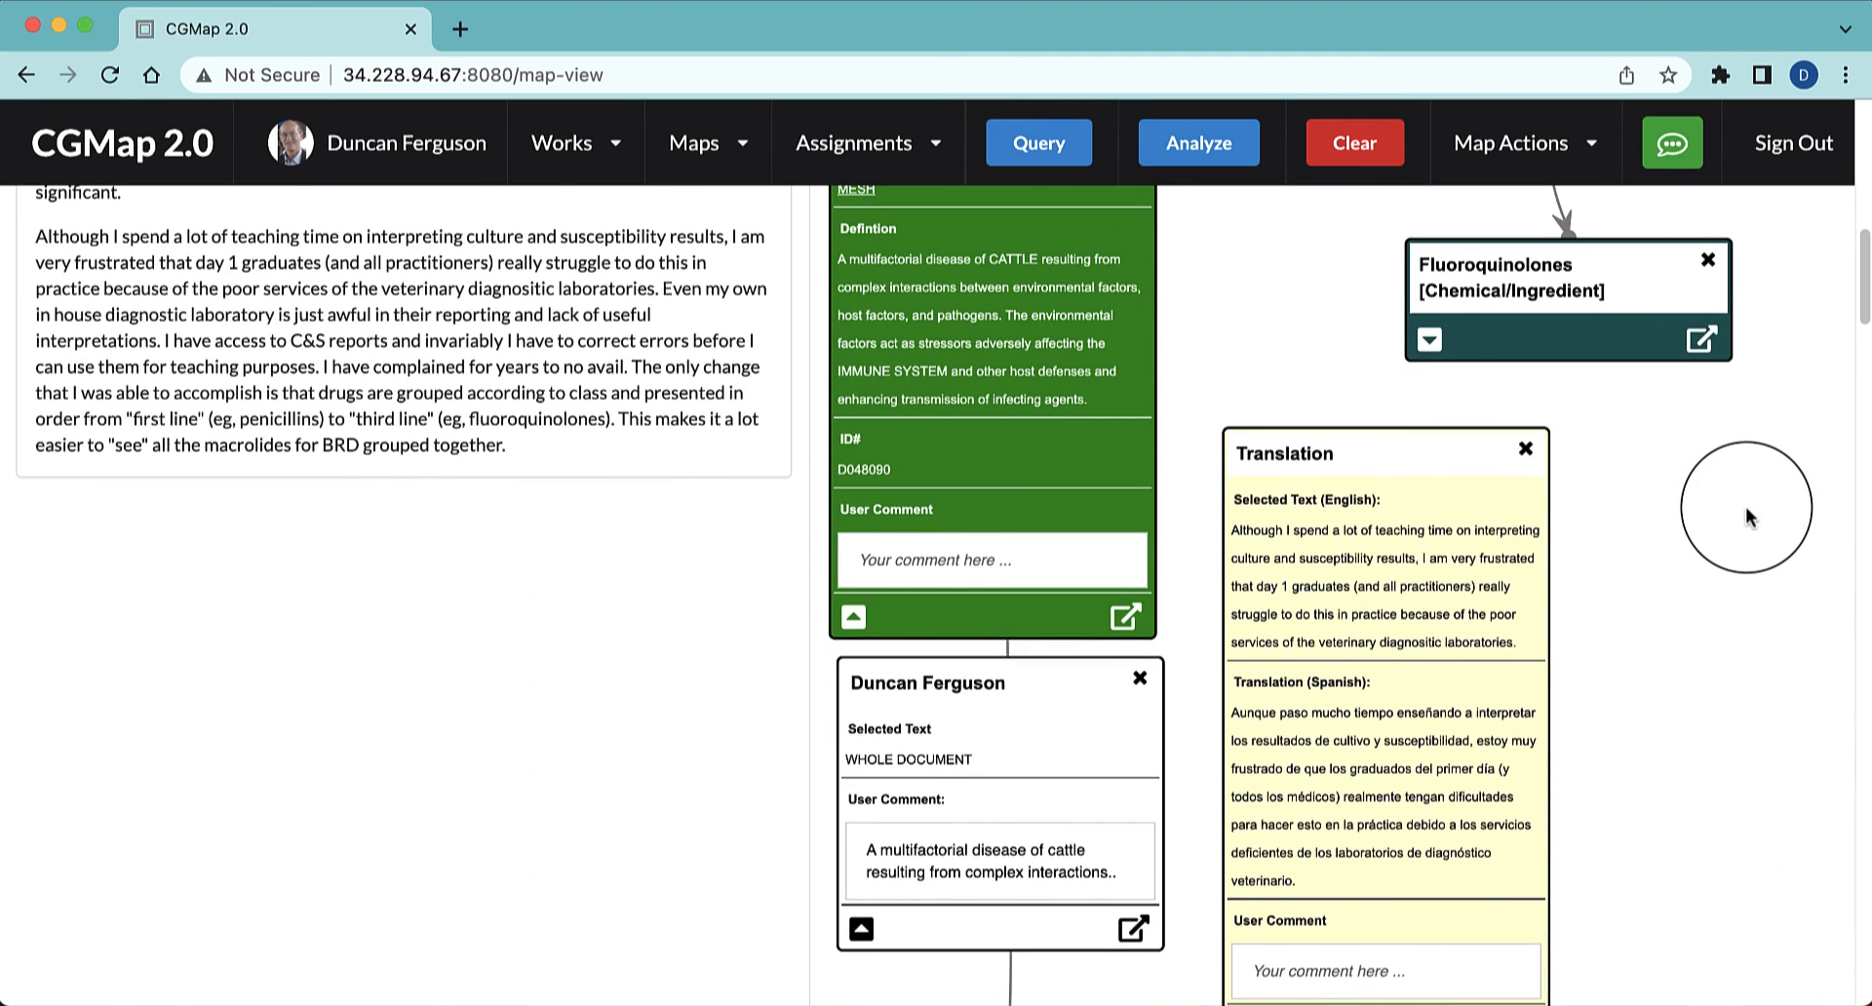